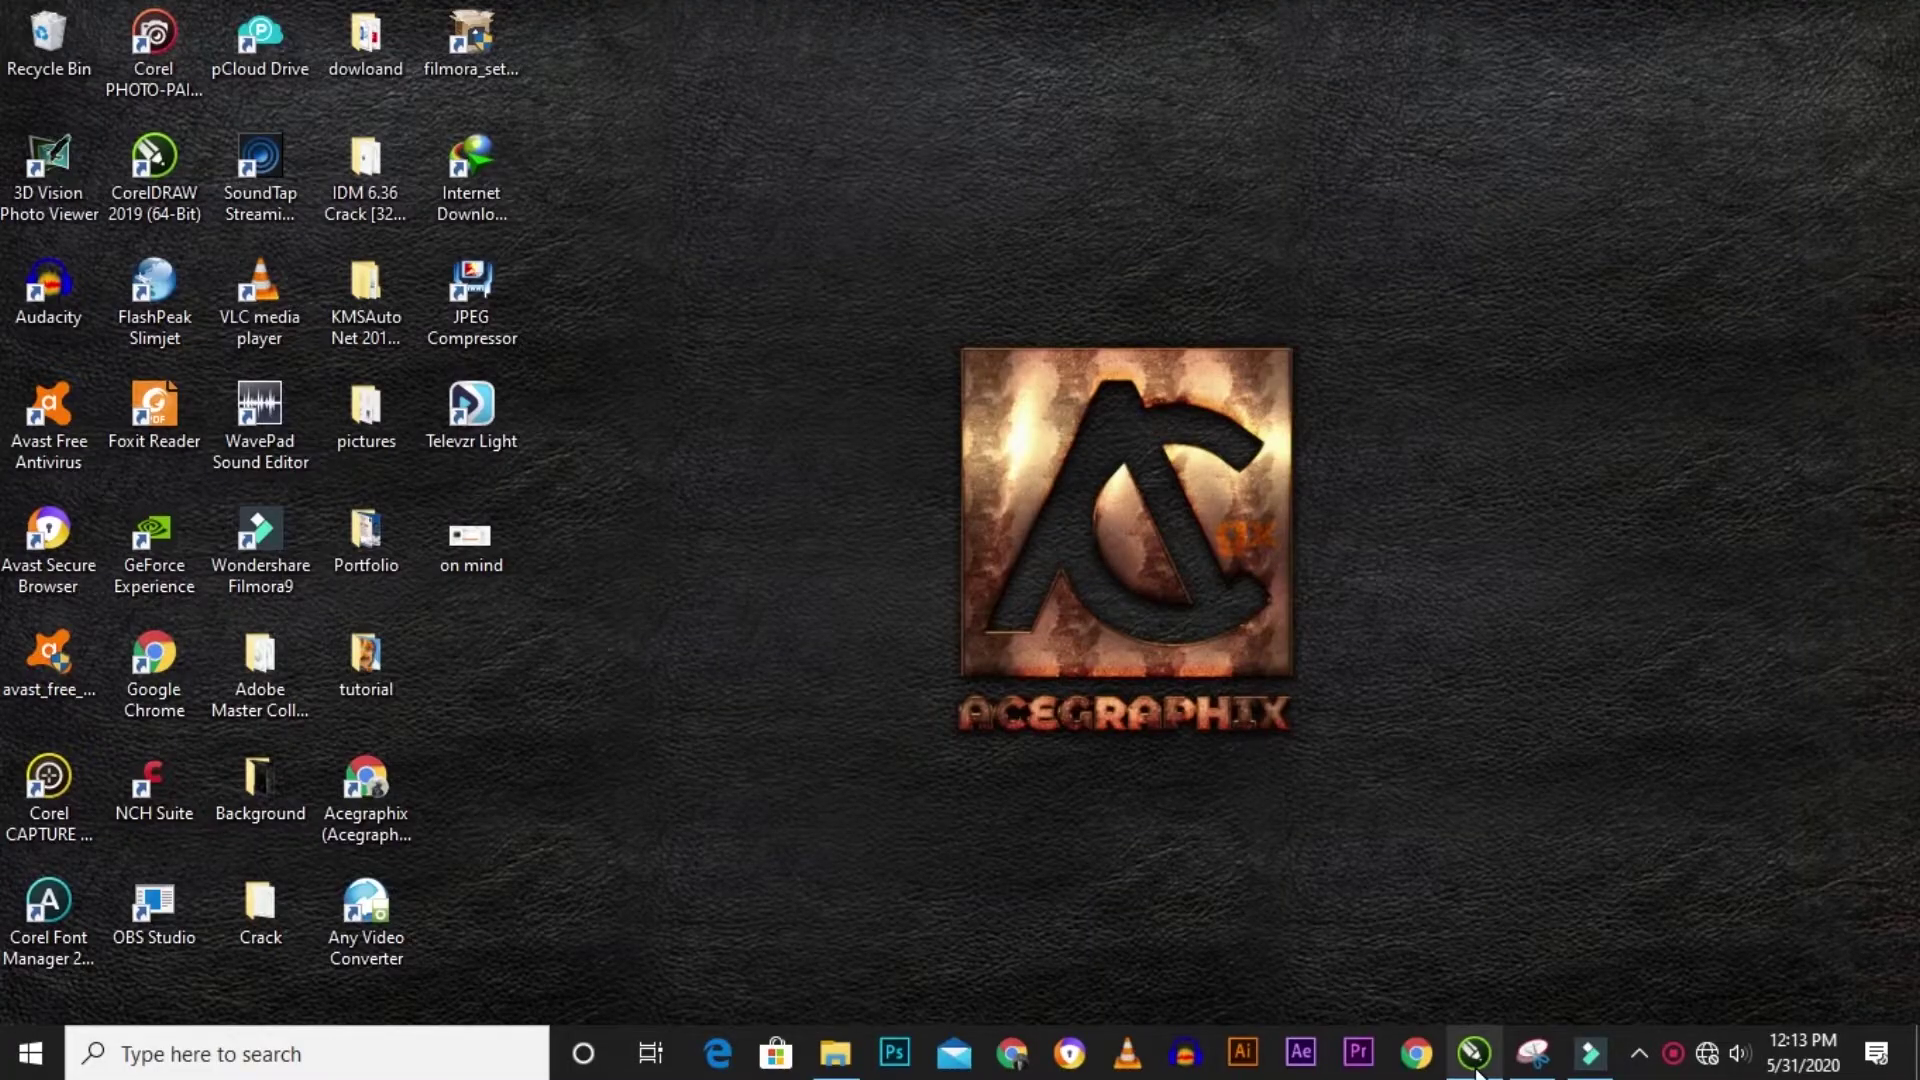
Switch to CorelDRAW and create a new default Letter-size document named "pen tool".
left_click(1493, 955)
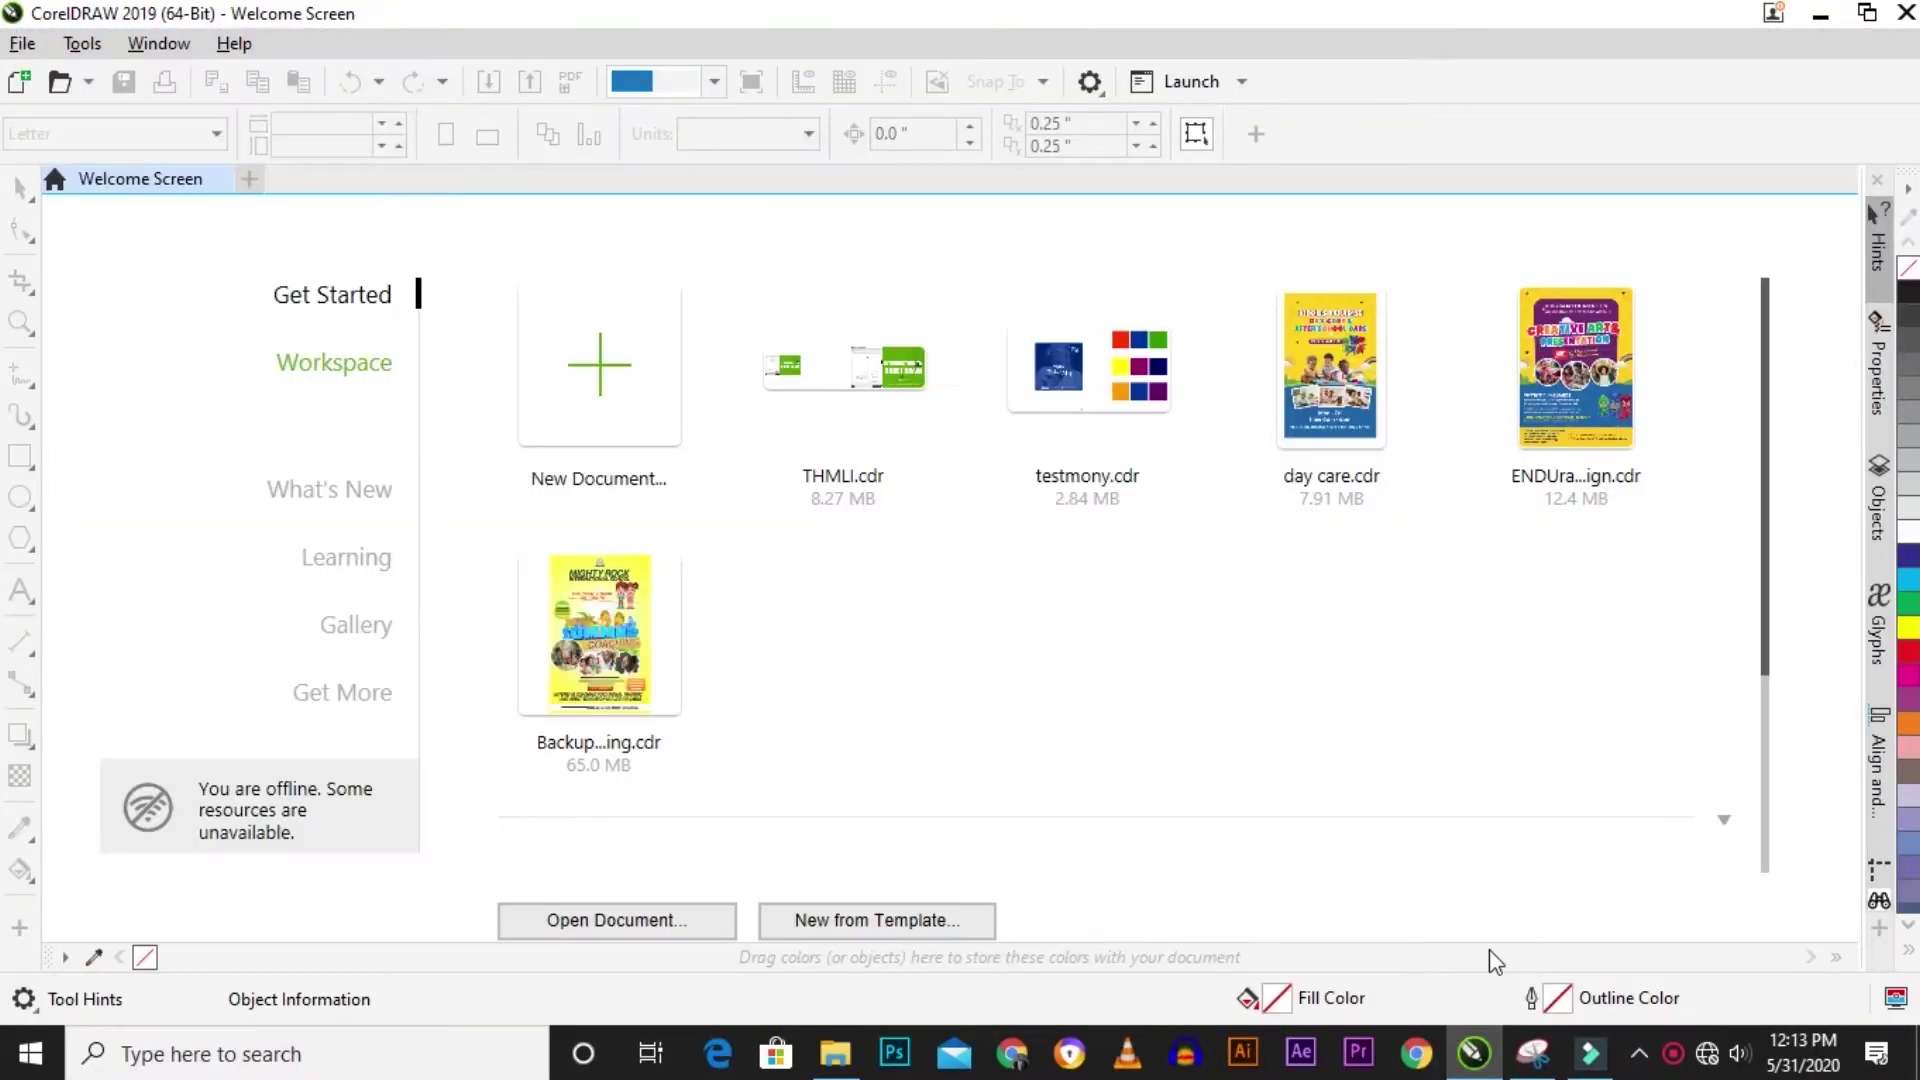
left_click(590, 372)
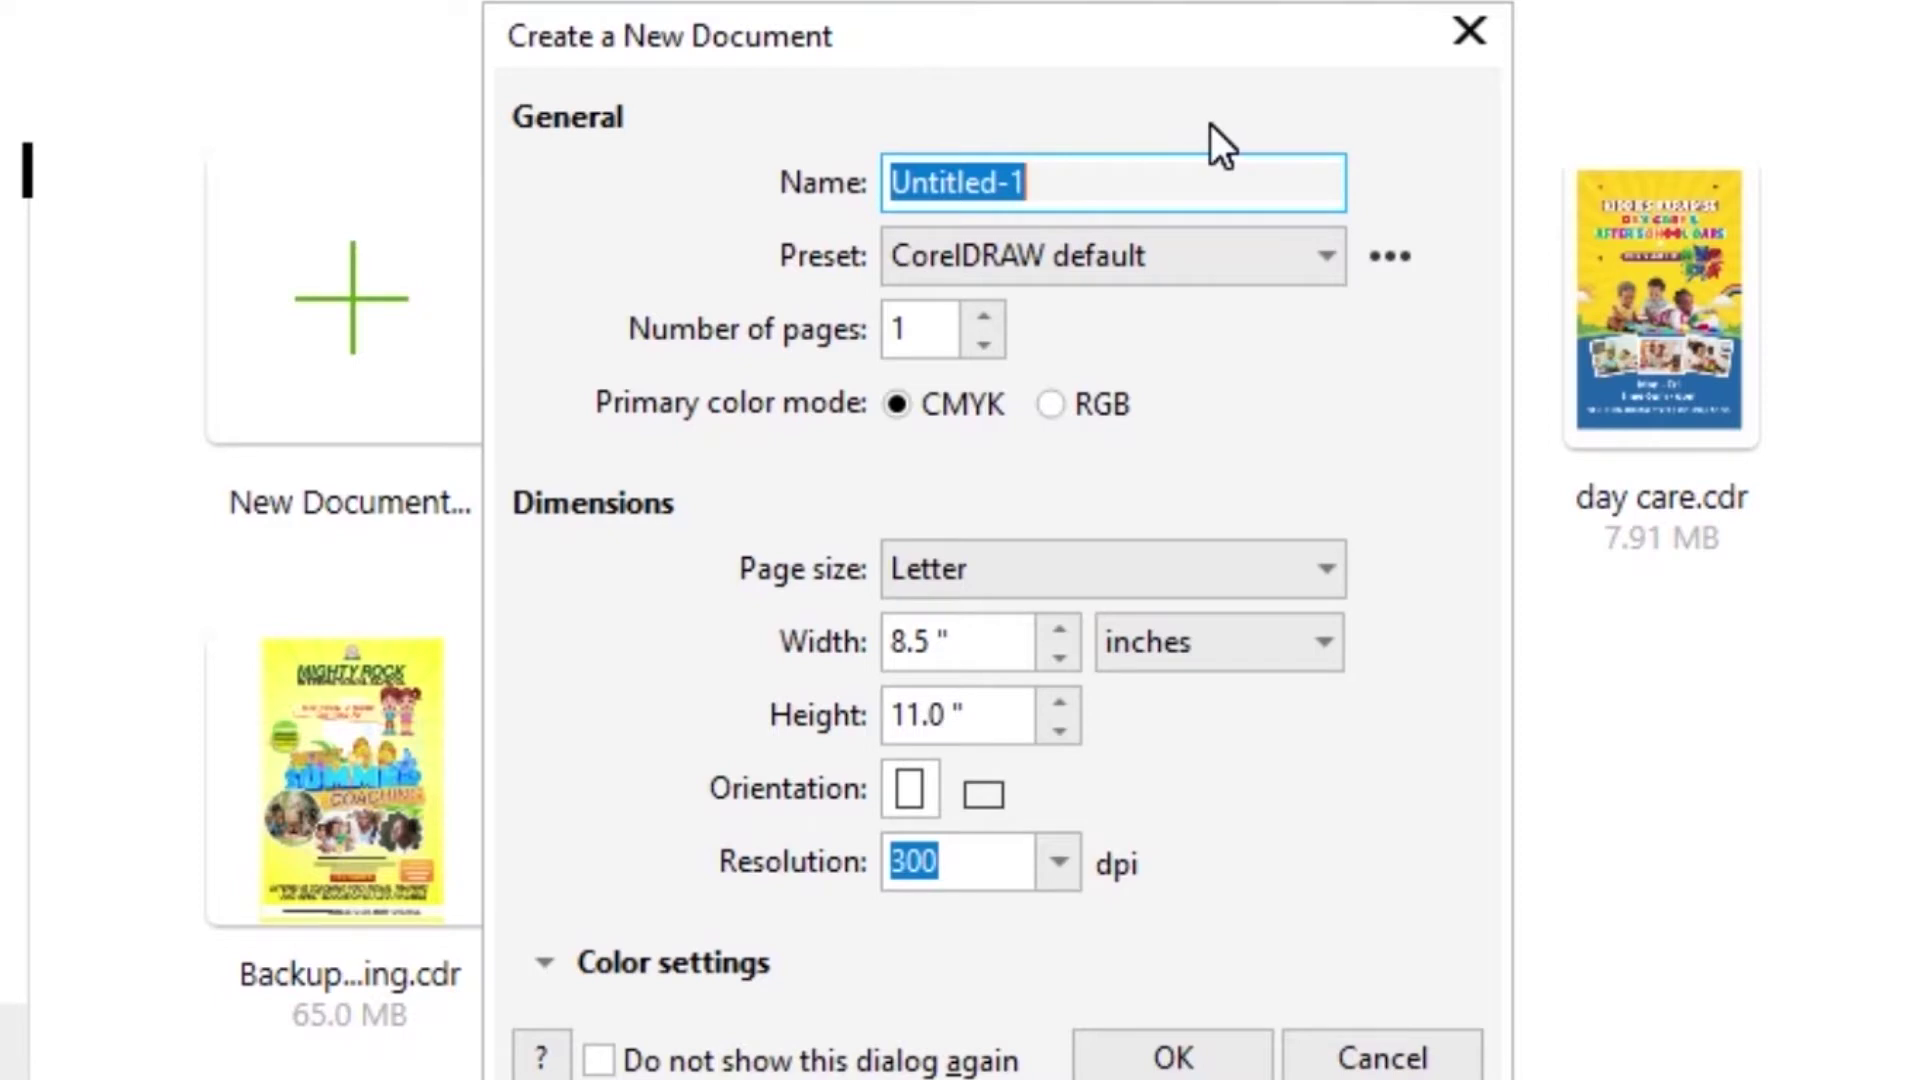
type("pent")
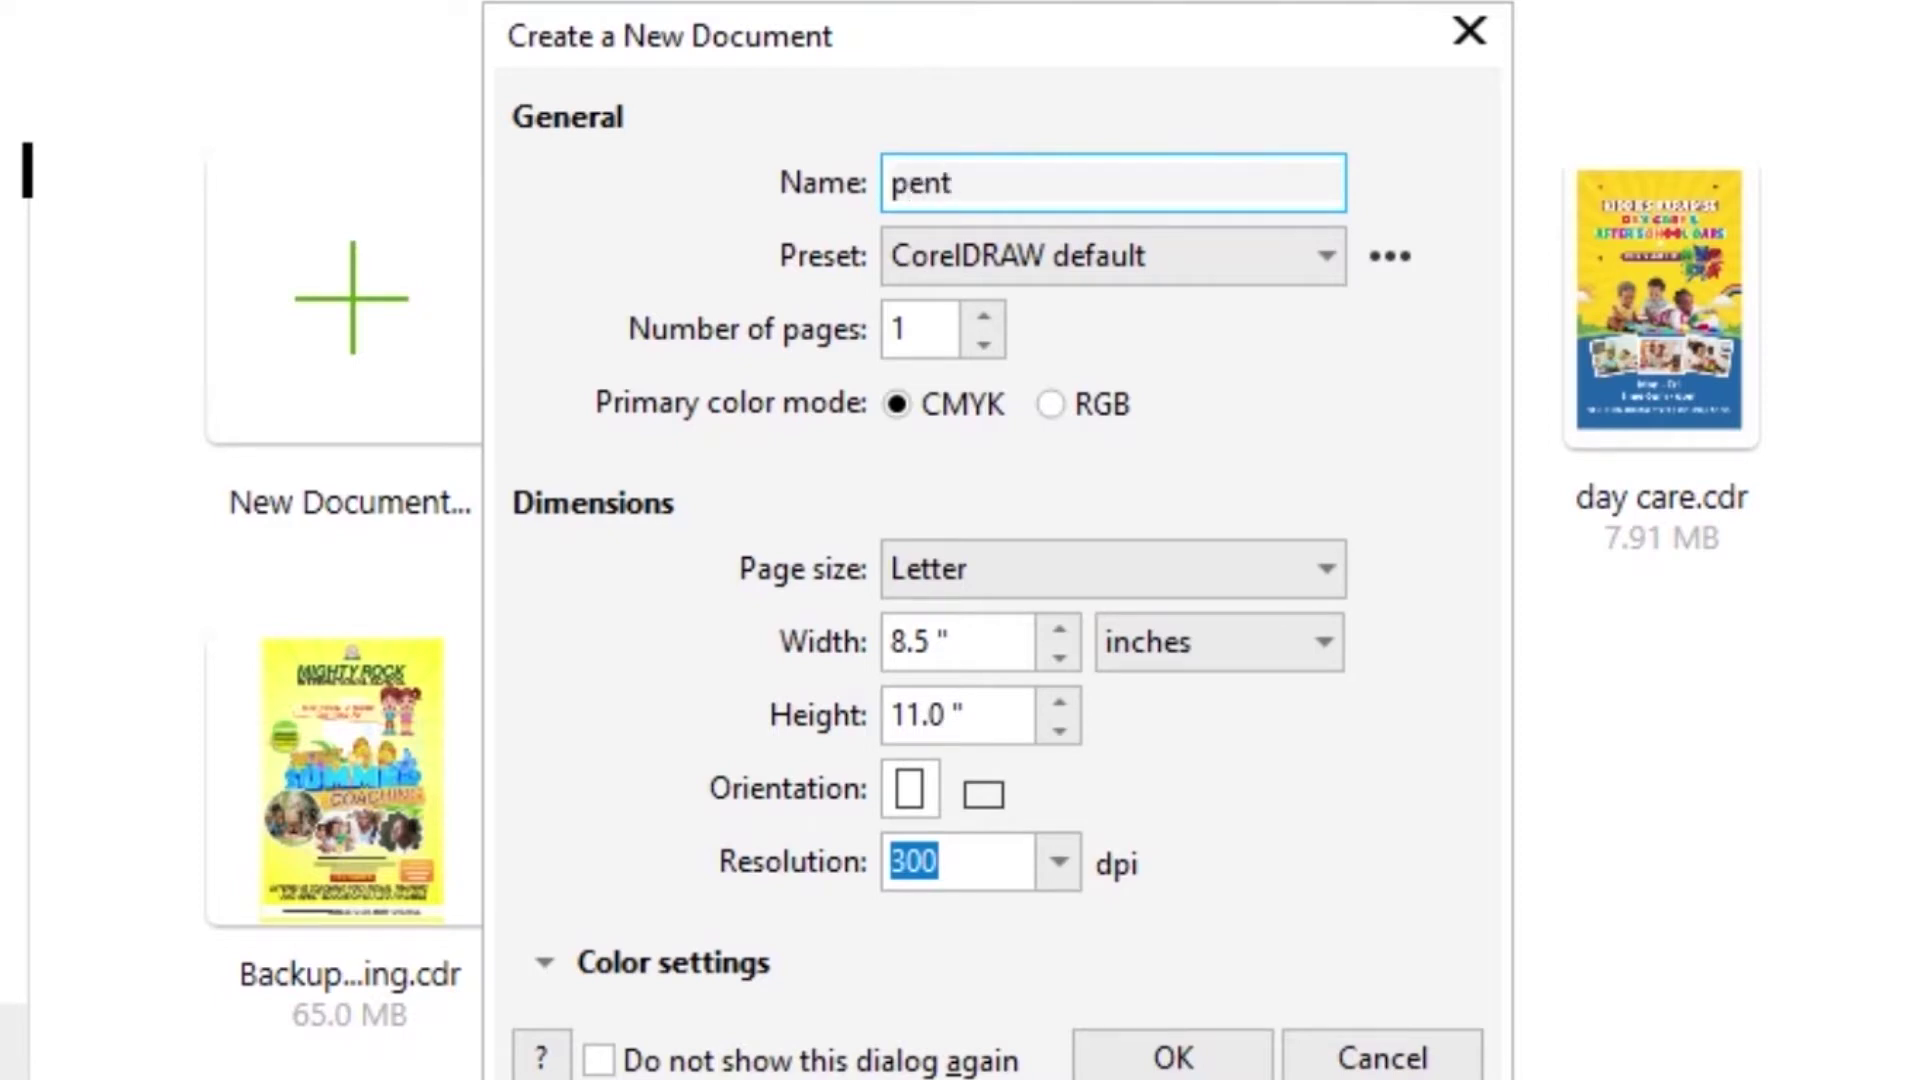
type("tool")
left_click(1173, 1058)
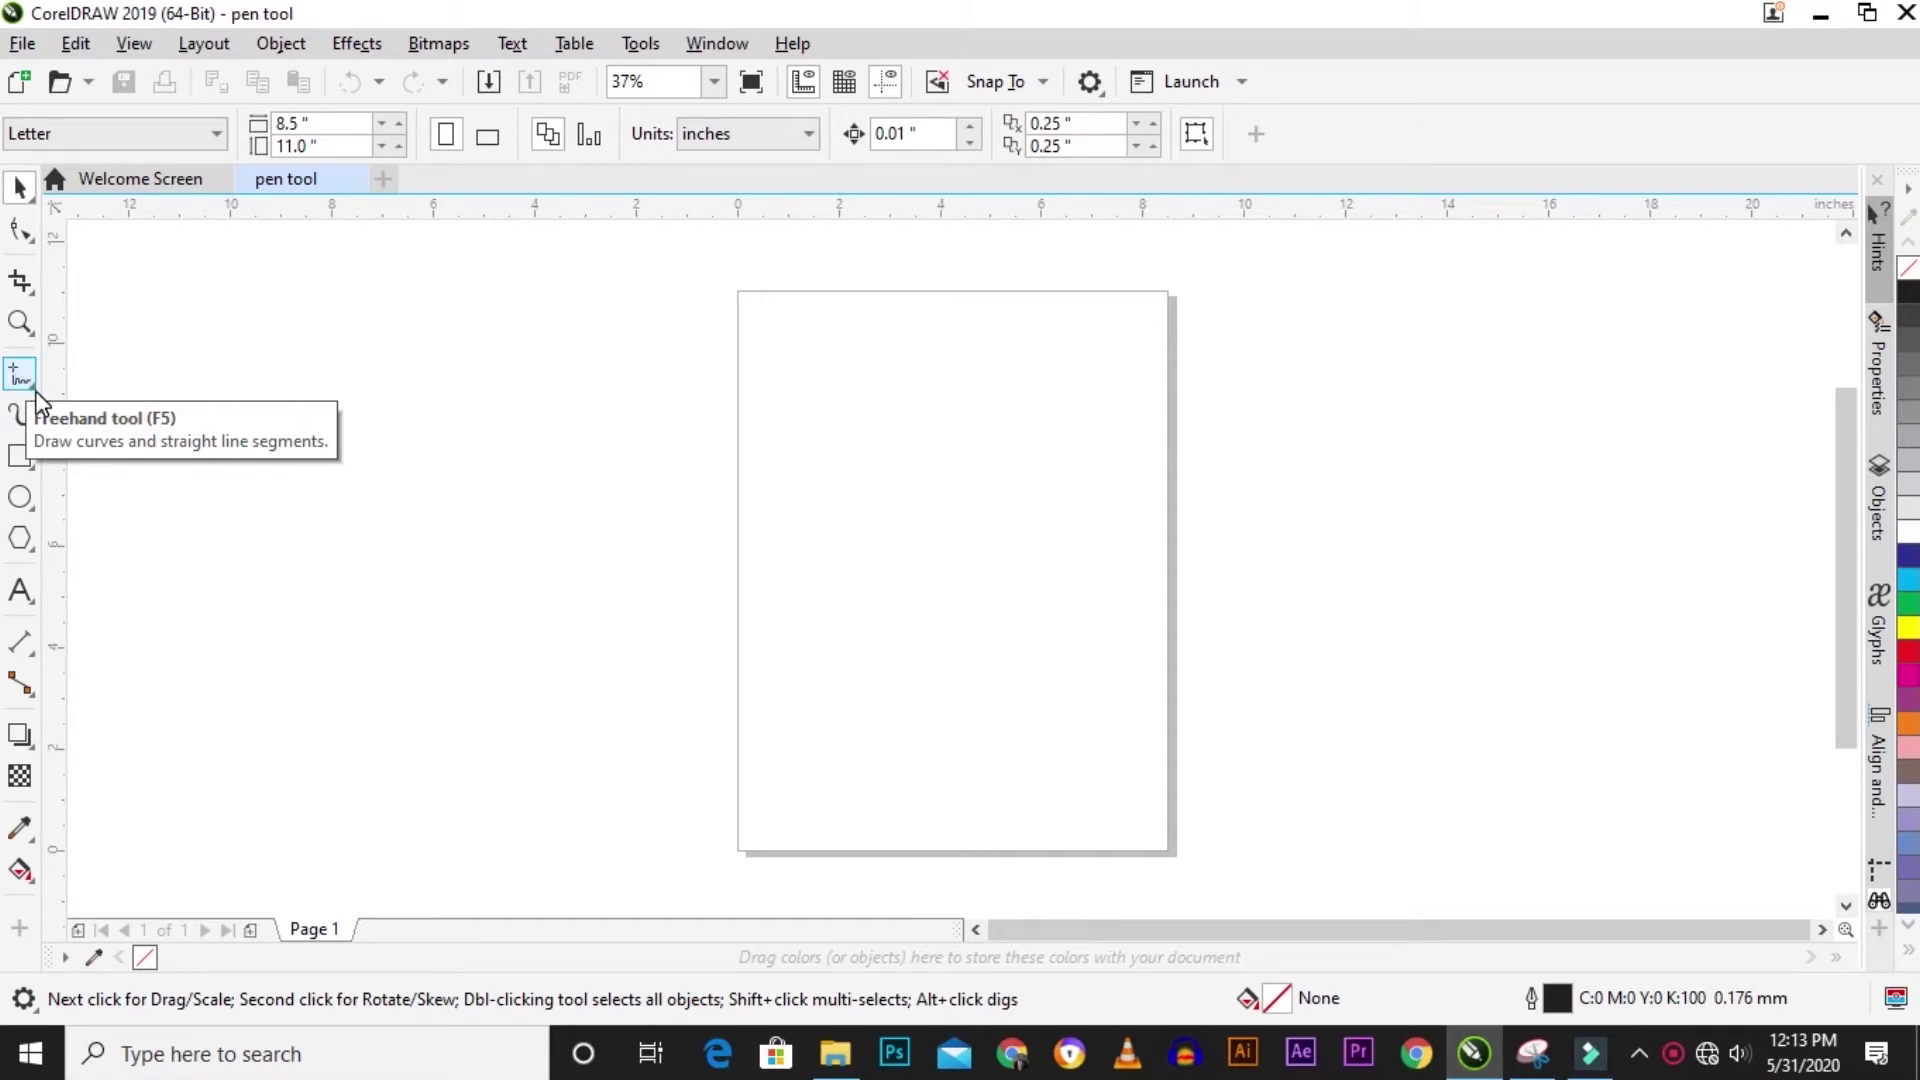
Draw a straight horizontal line about 5.9 inches long across the upper half of the page with the Pen tool.
left_click(35, 392)
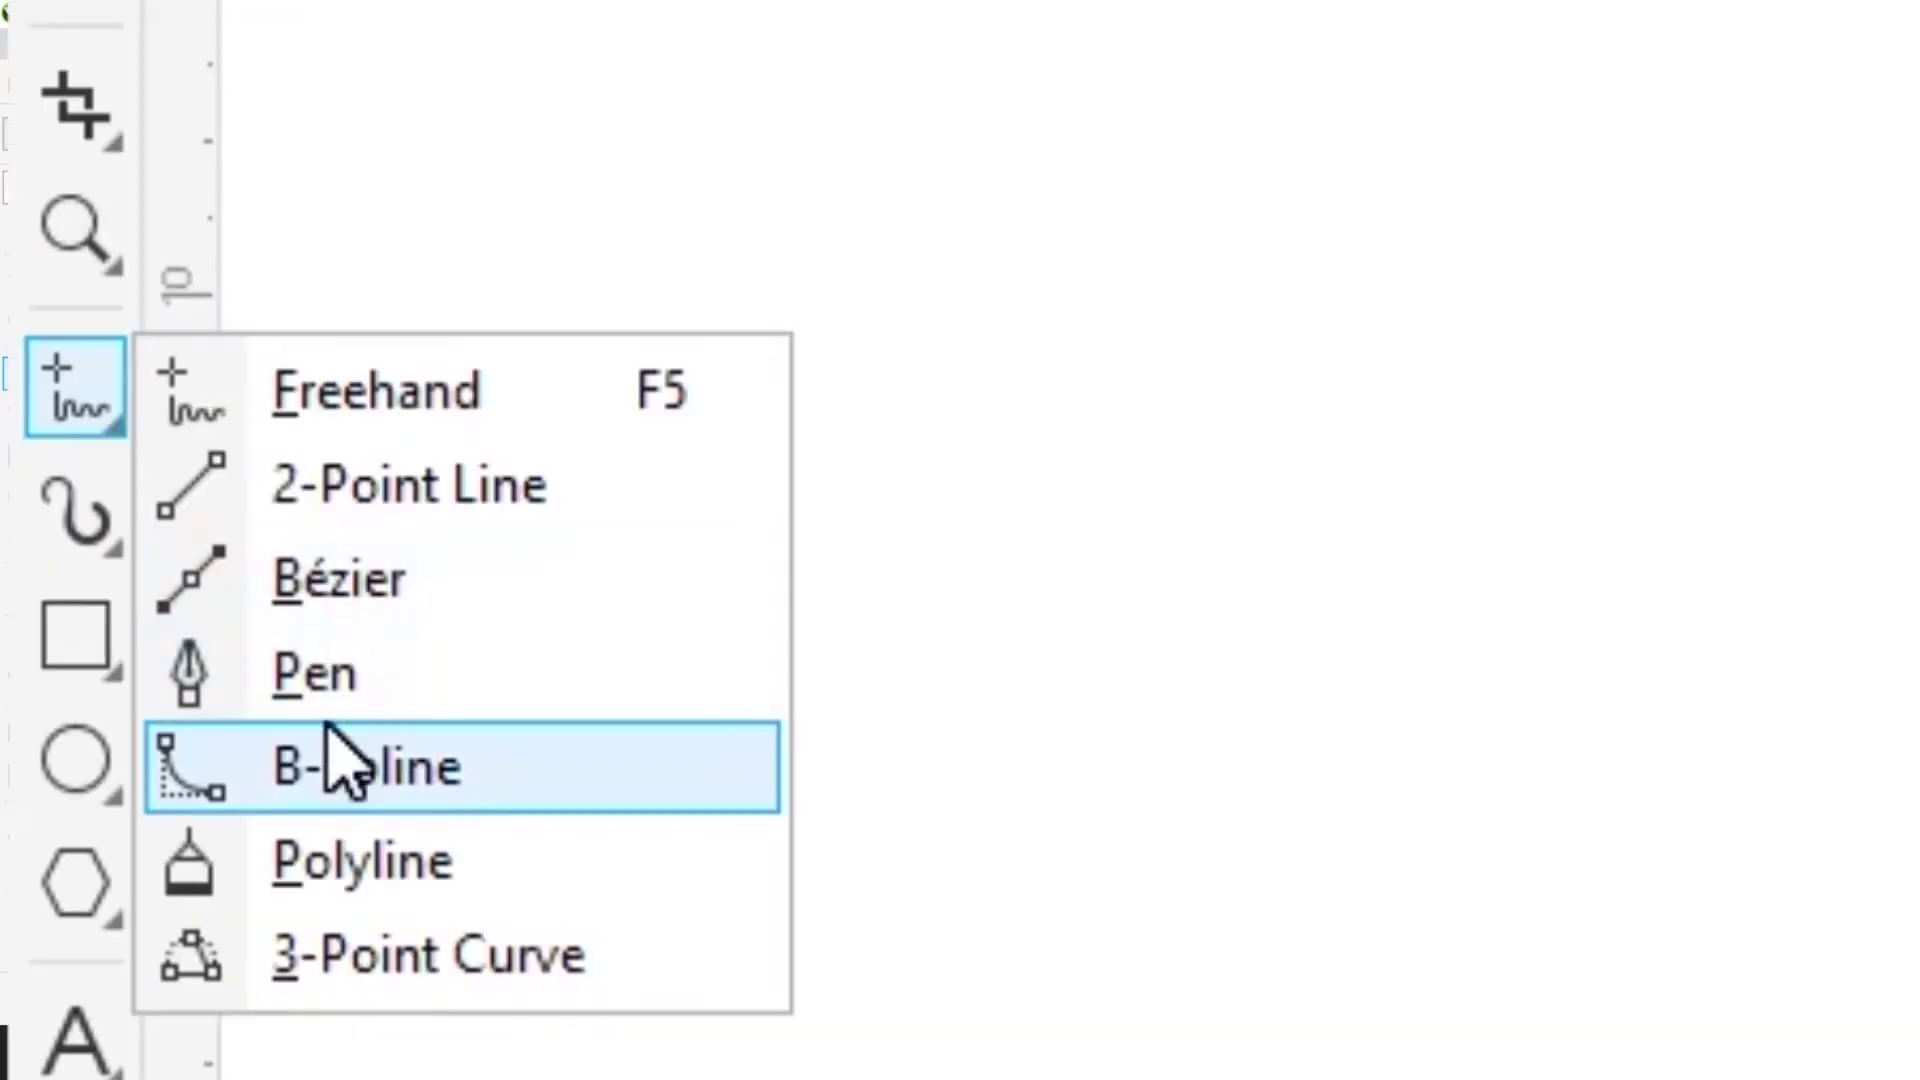
left_click(322, 692)
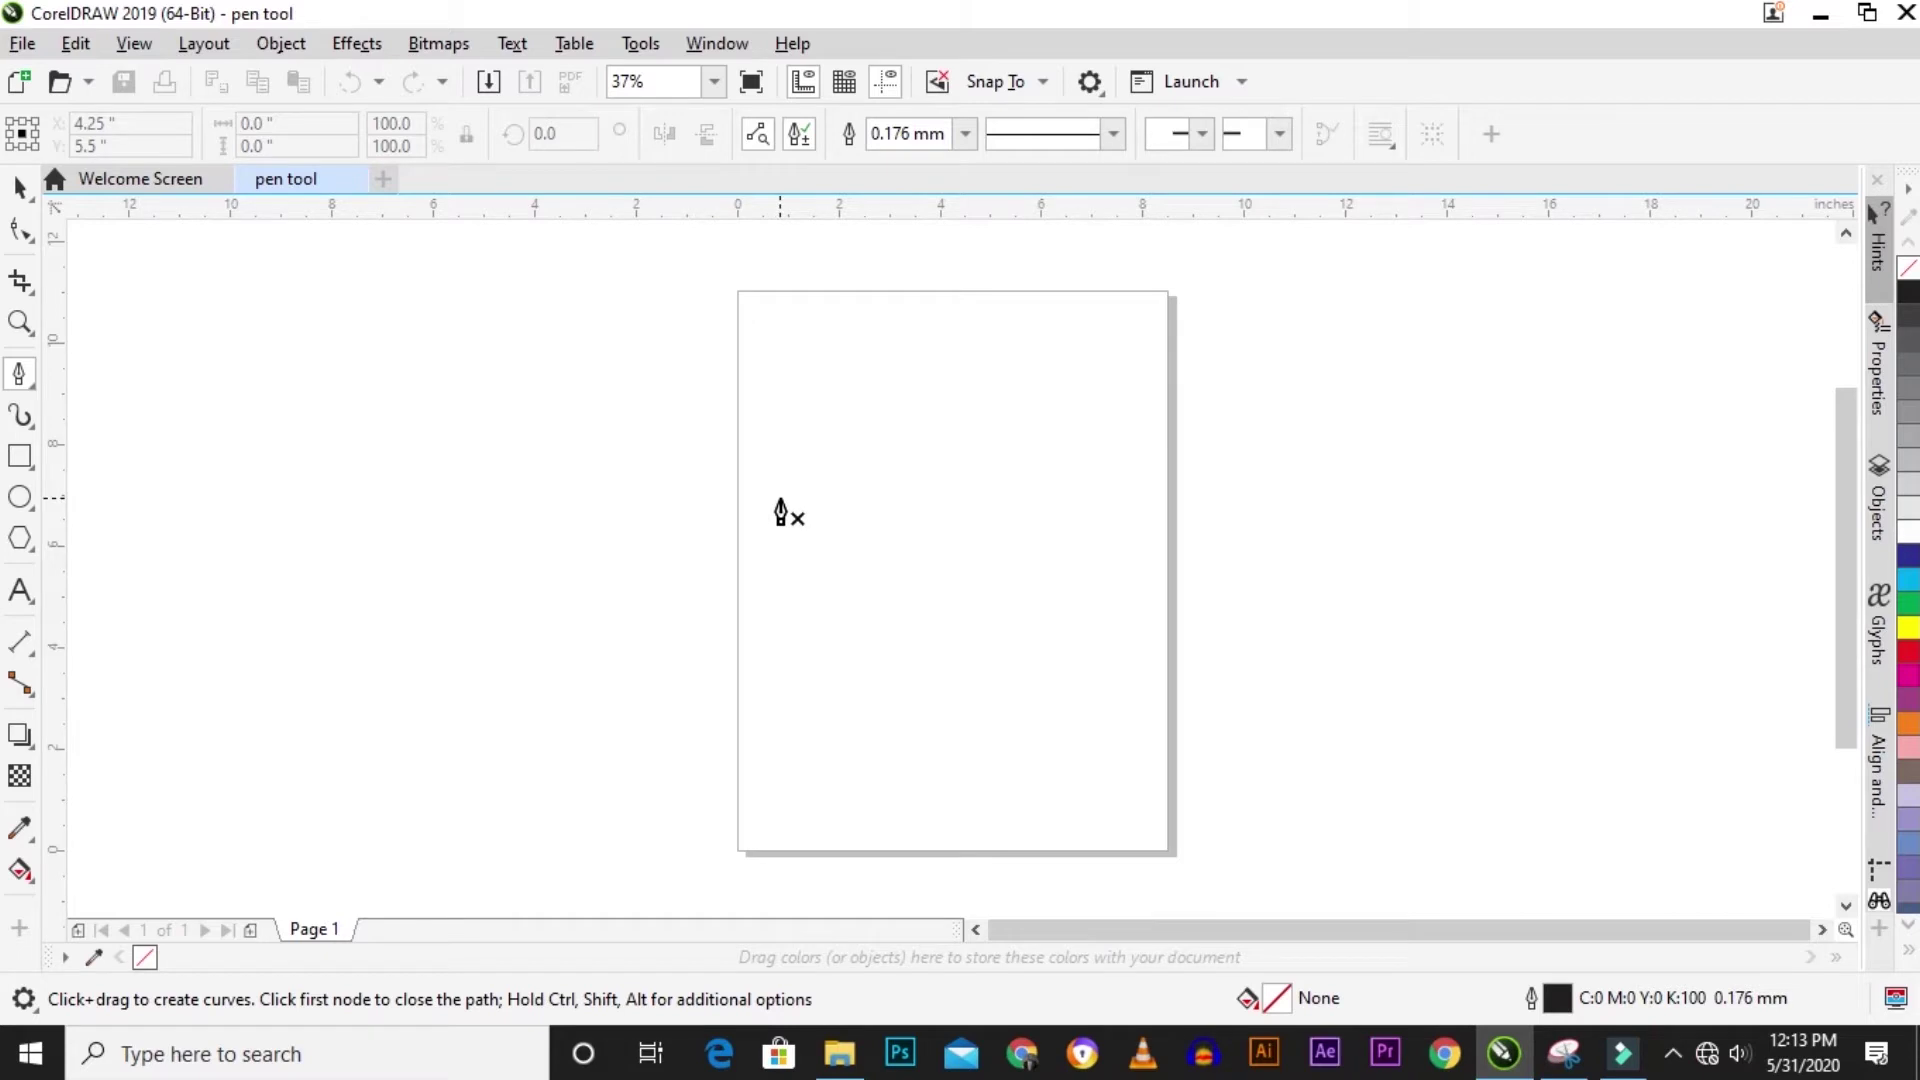
left_click(780, 498)
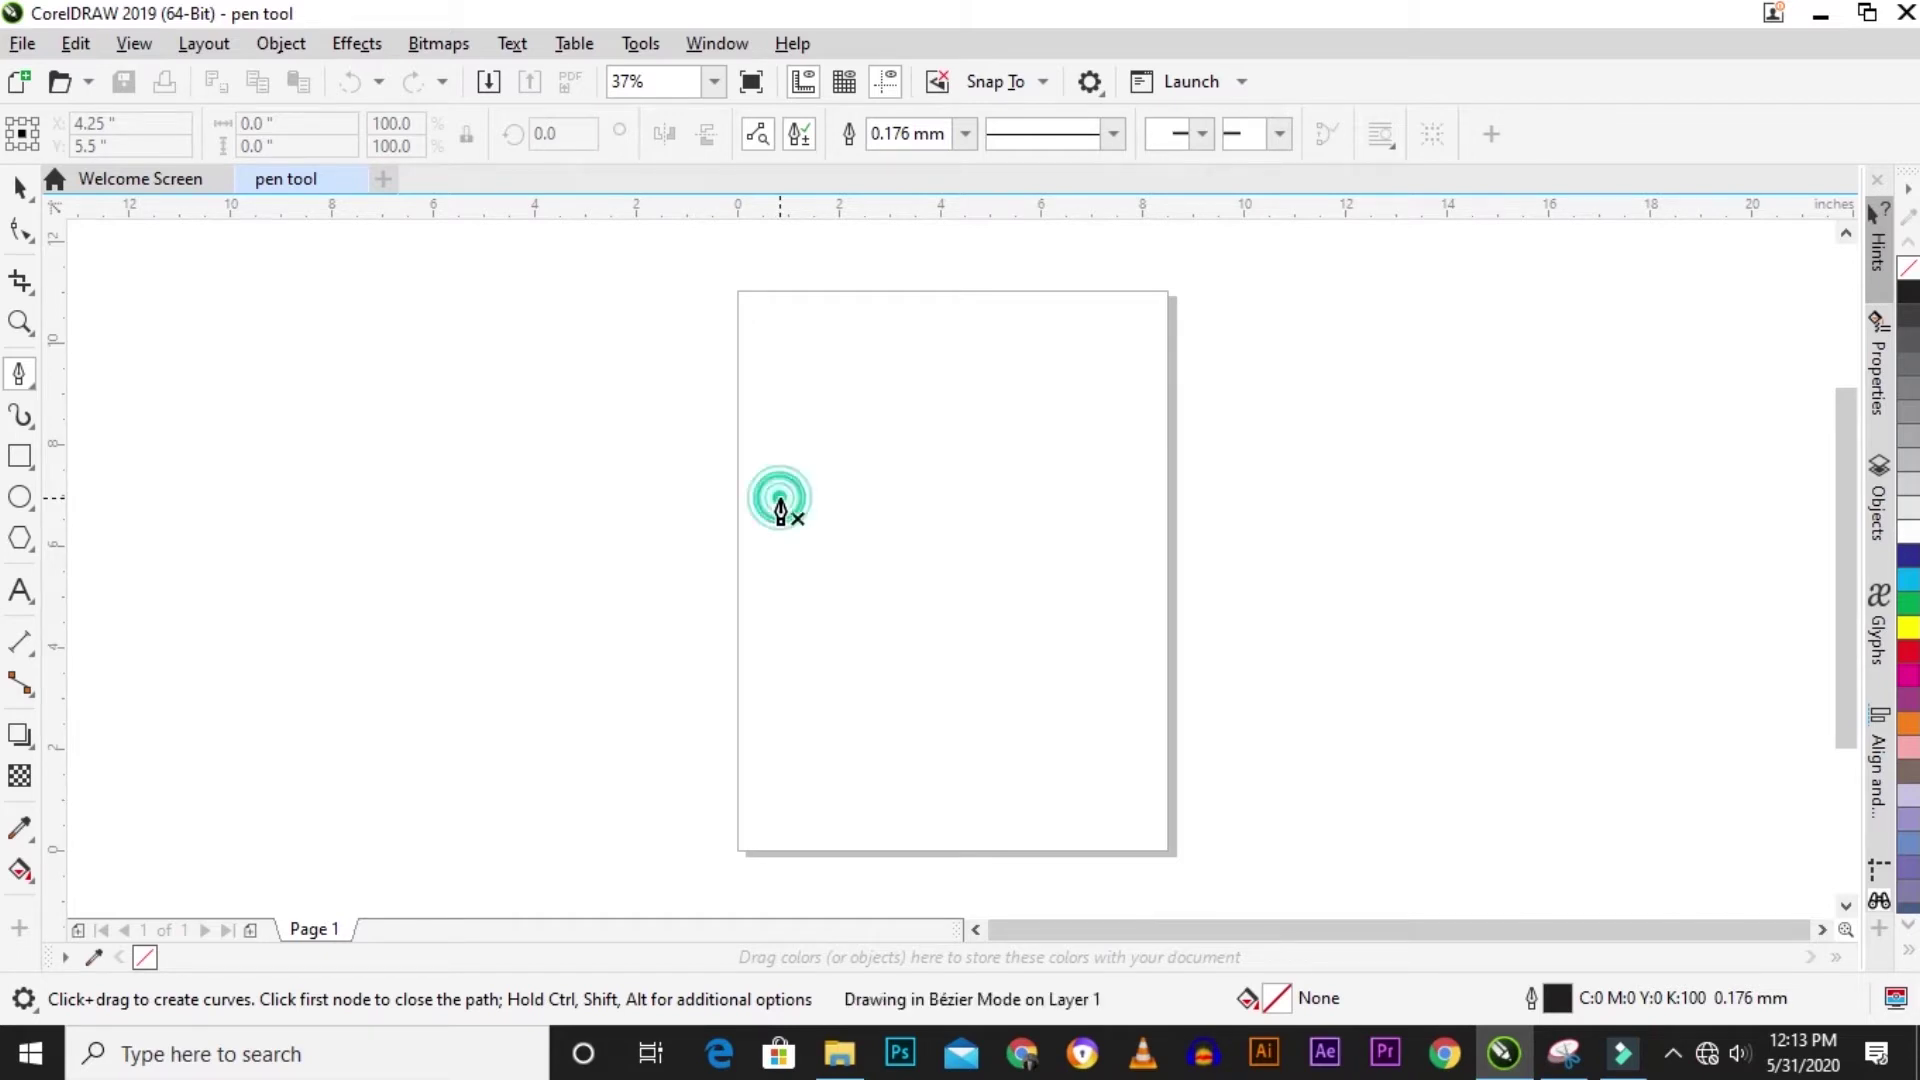
left_click(1079, 498)
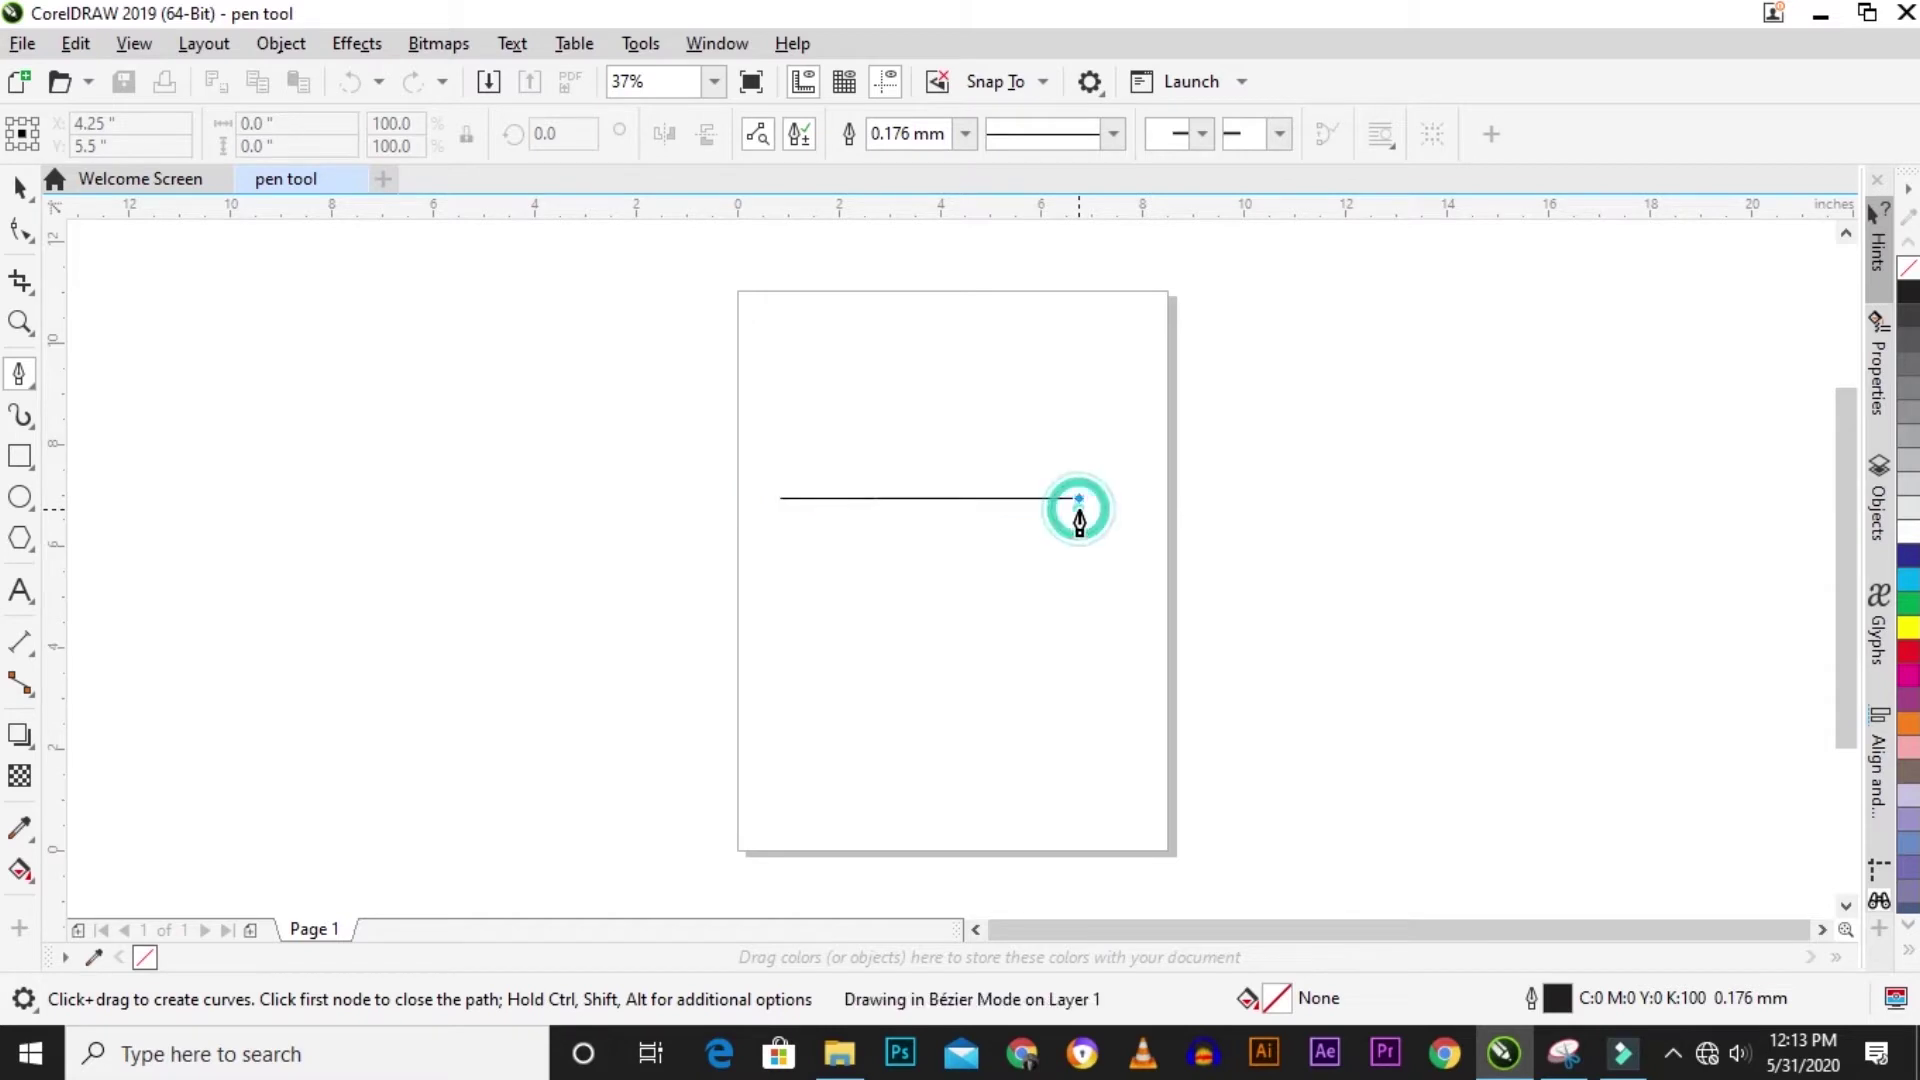
key("Escape")
Draw a separate upward-arching curve about 5.6 inches wide and 0.66 inches high below the straight line.
left_click(791, 608)
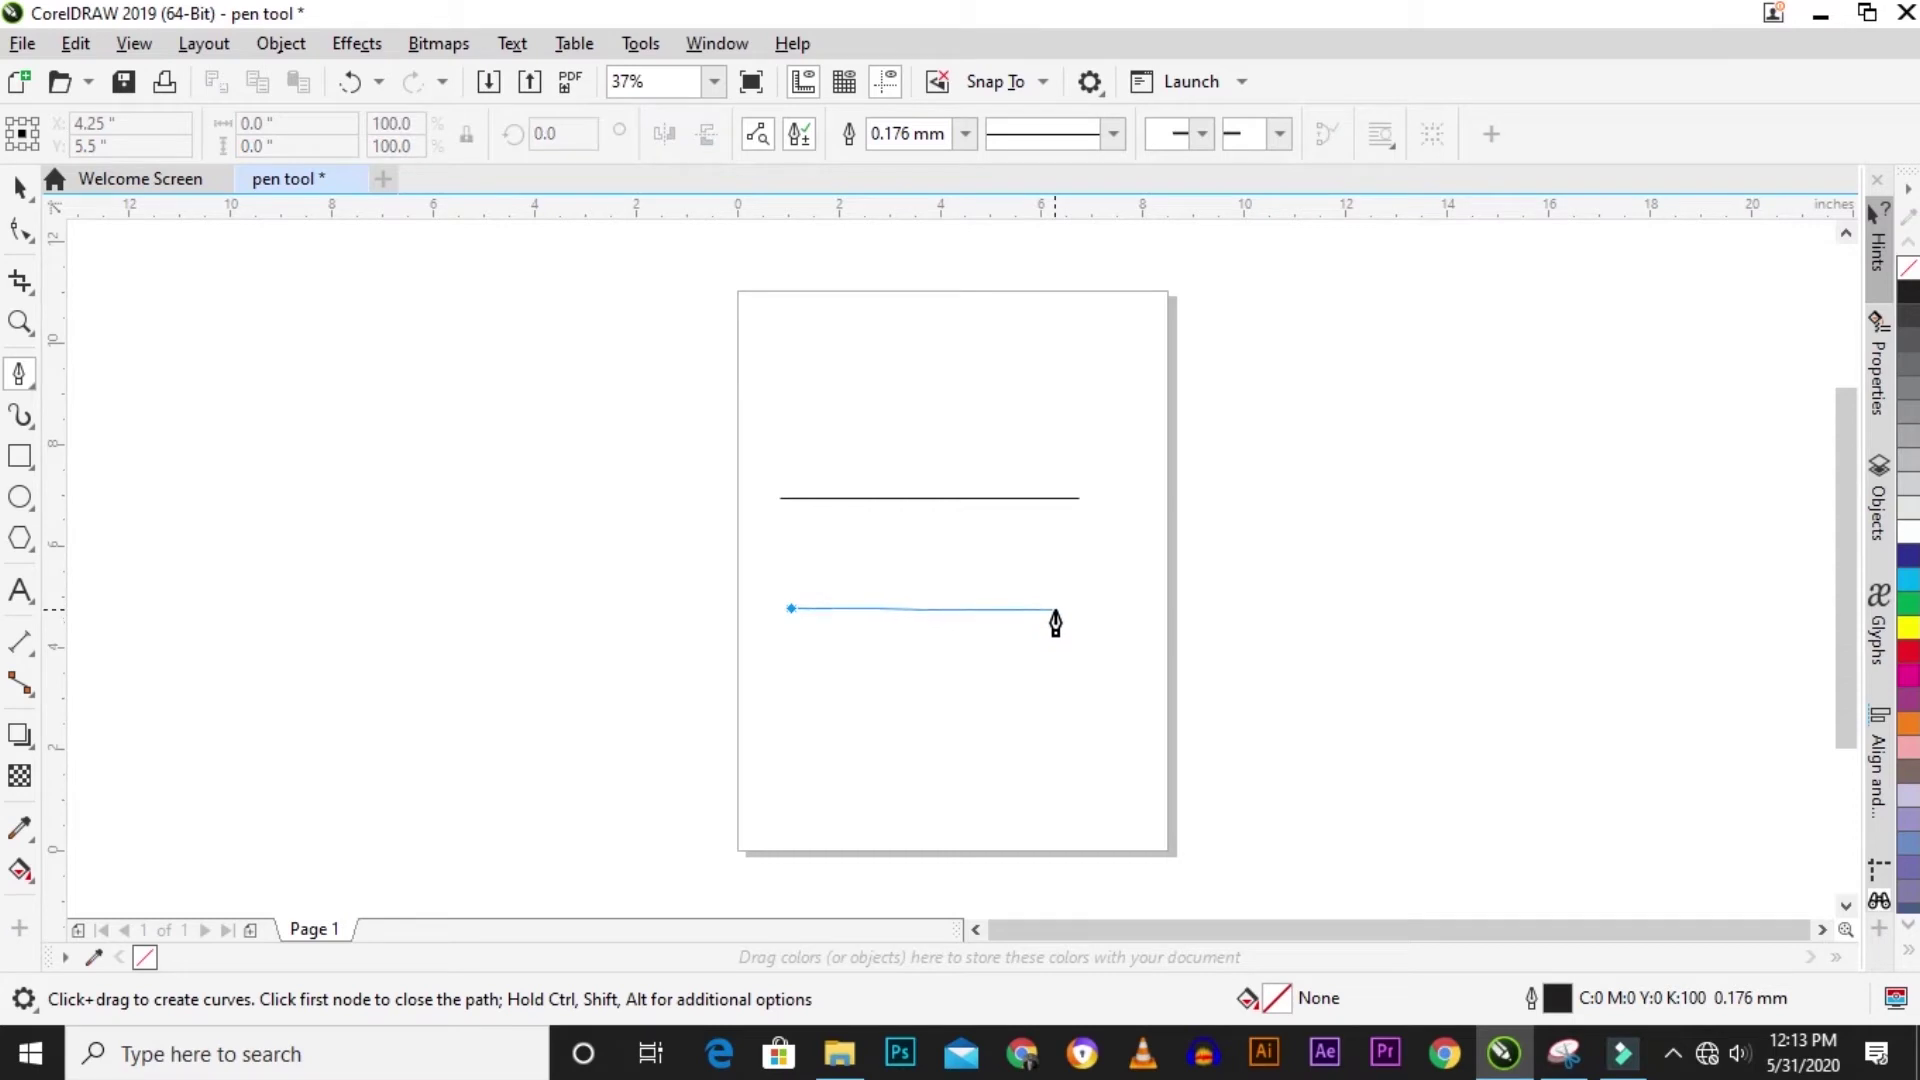
left_click_drag(1075, 610, 1221, 683)
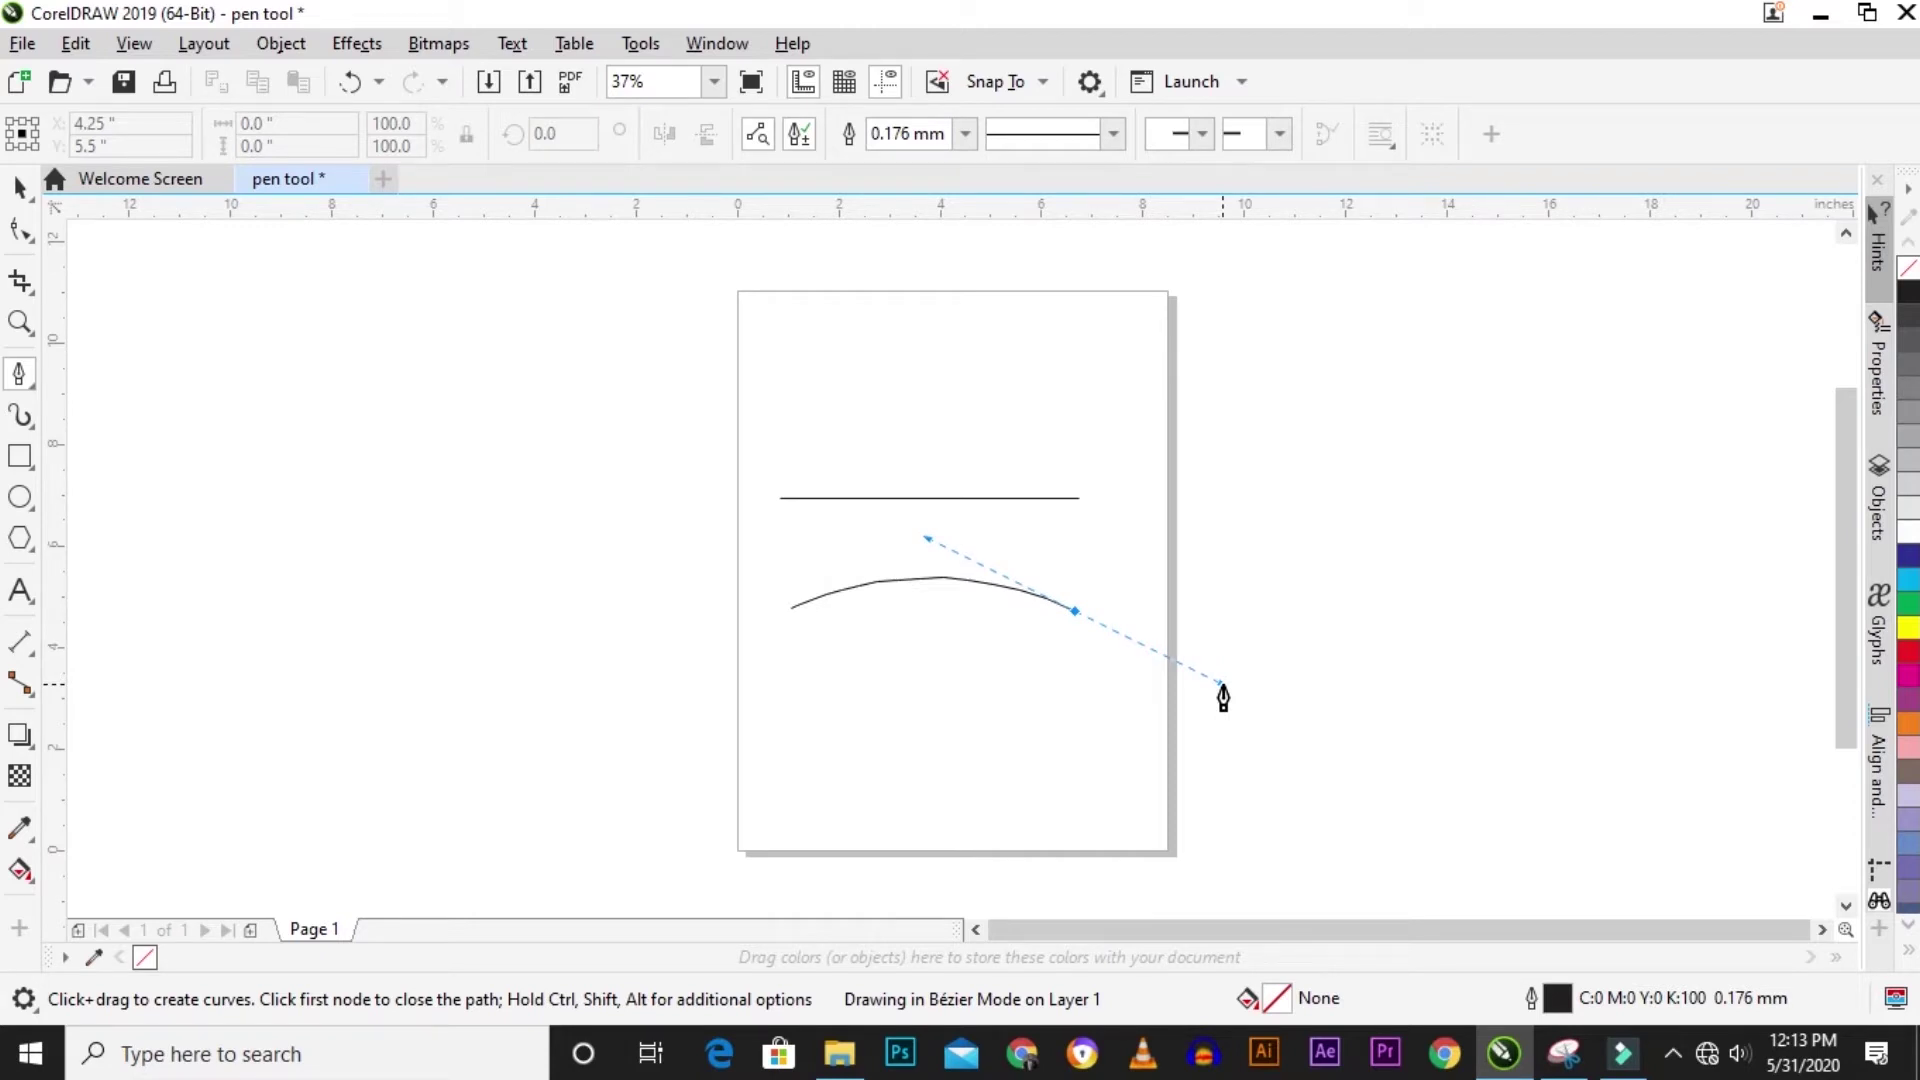
left_click_drag(1221, 683, 1221, 684)
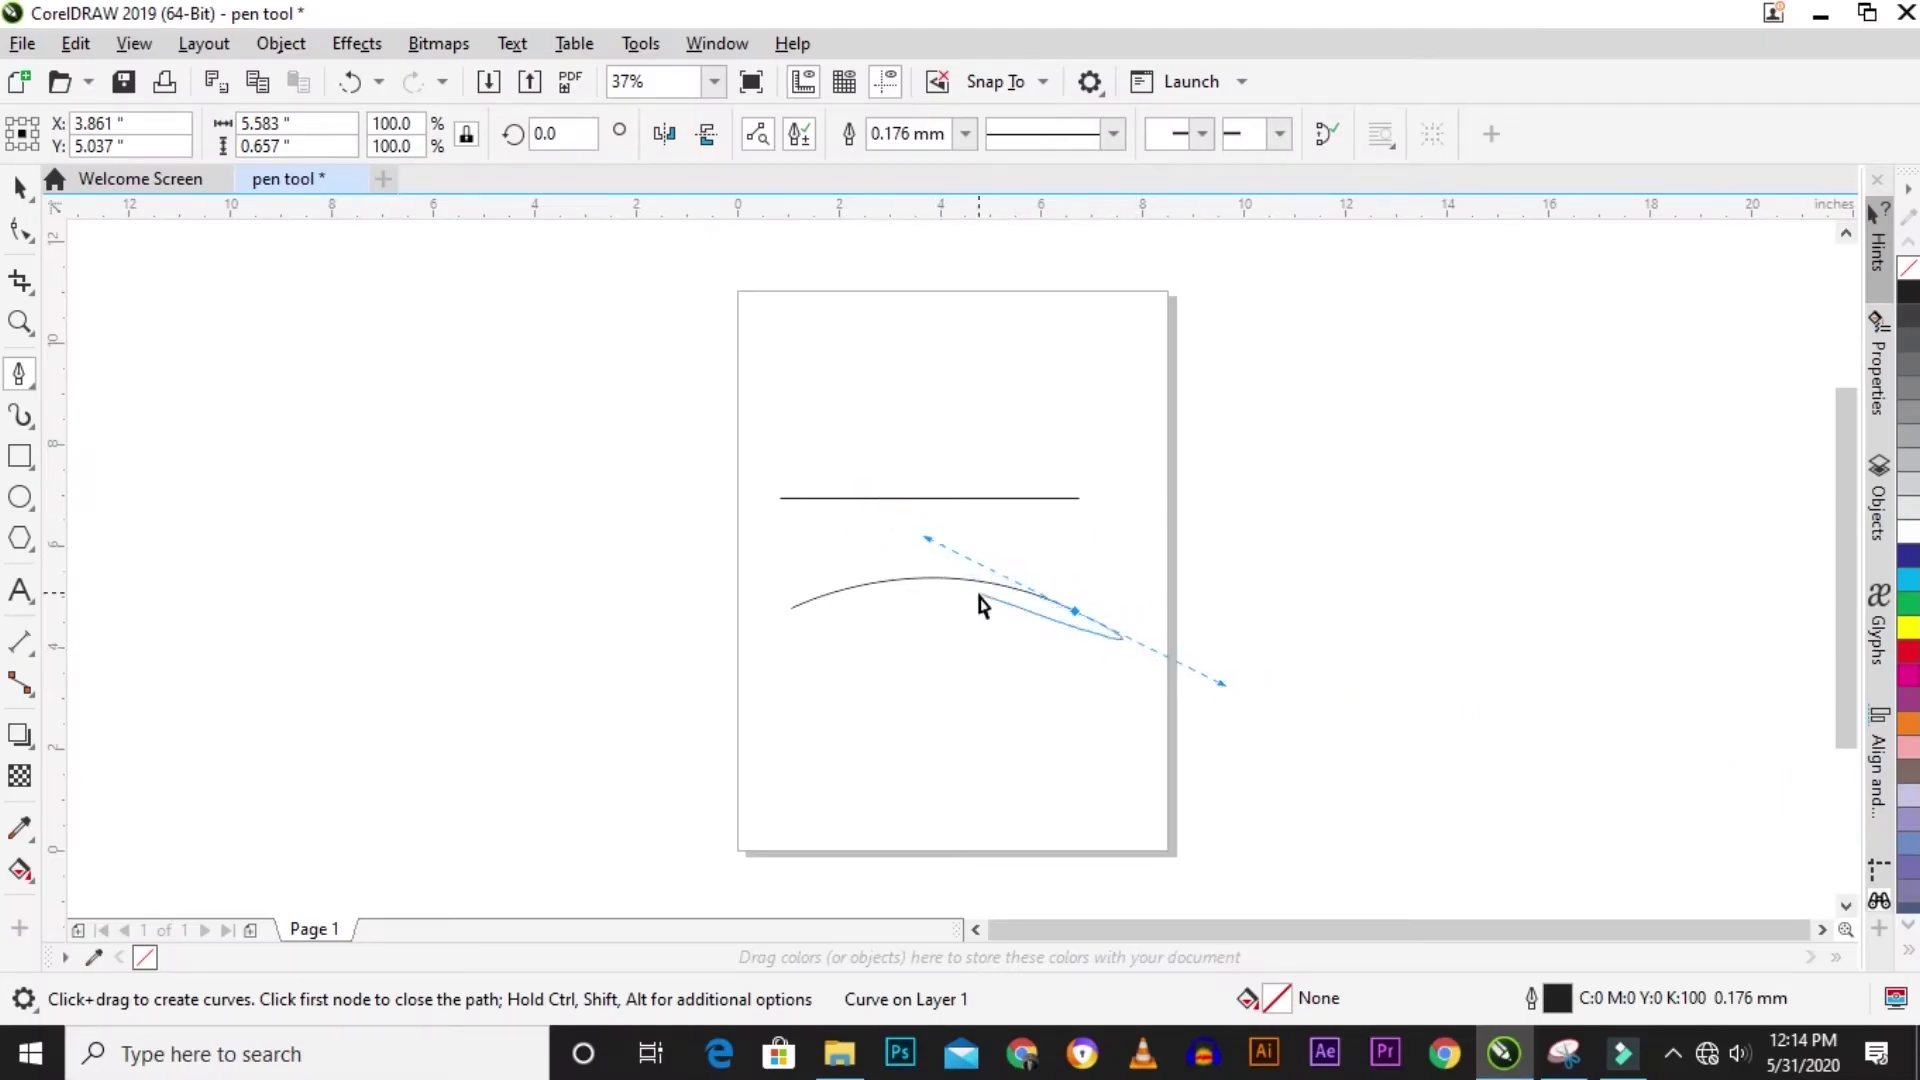
left_click(1222, 688)
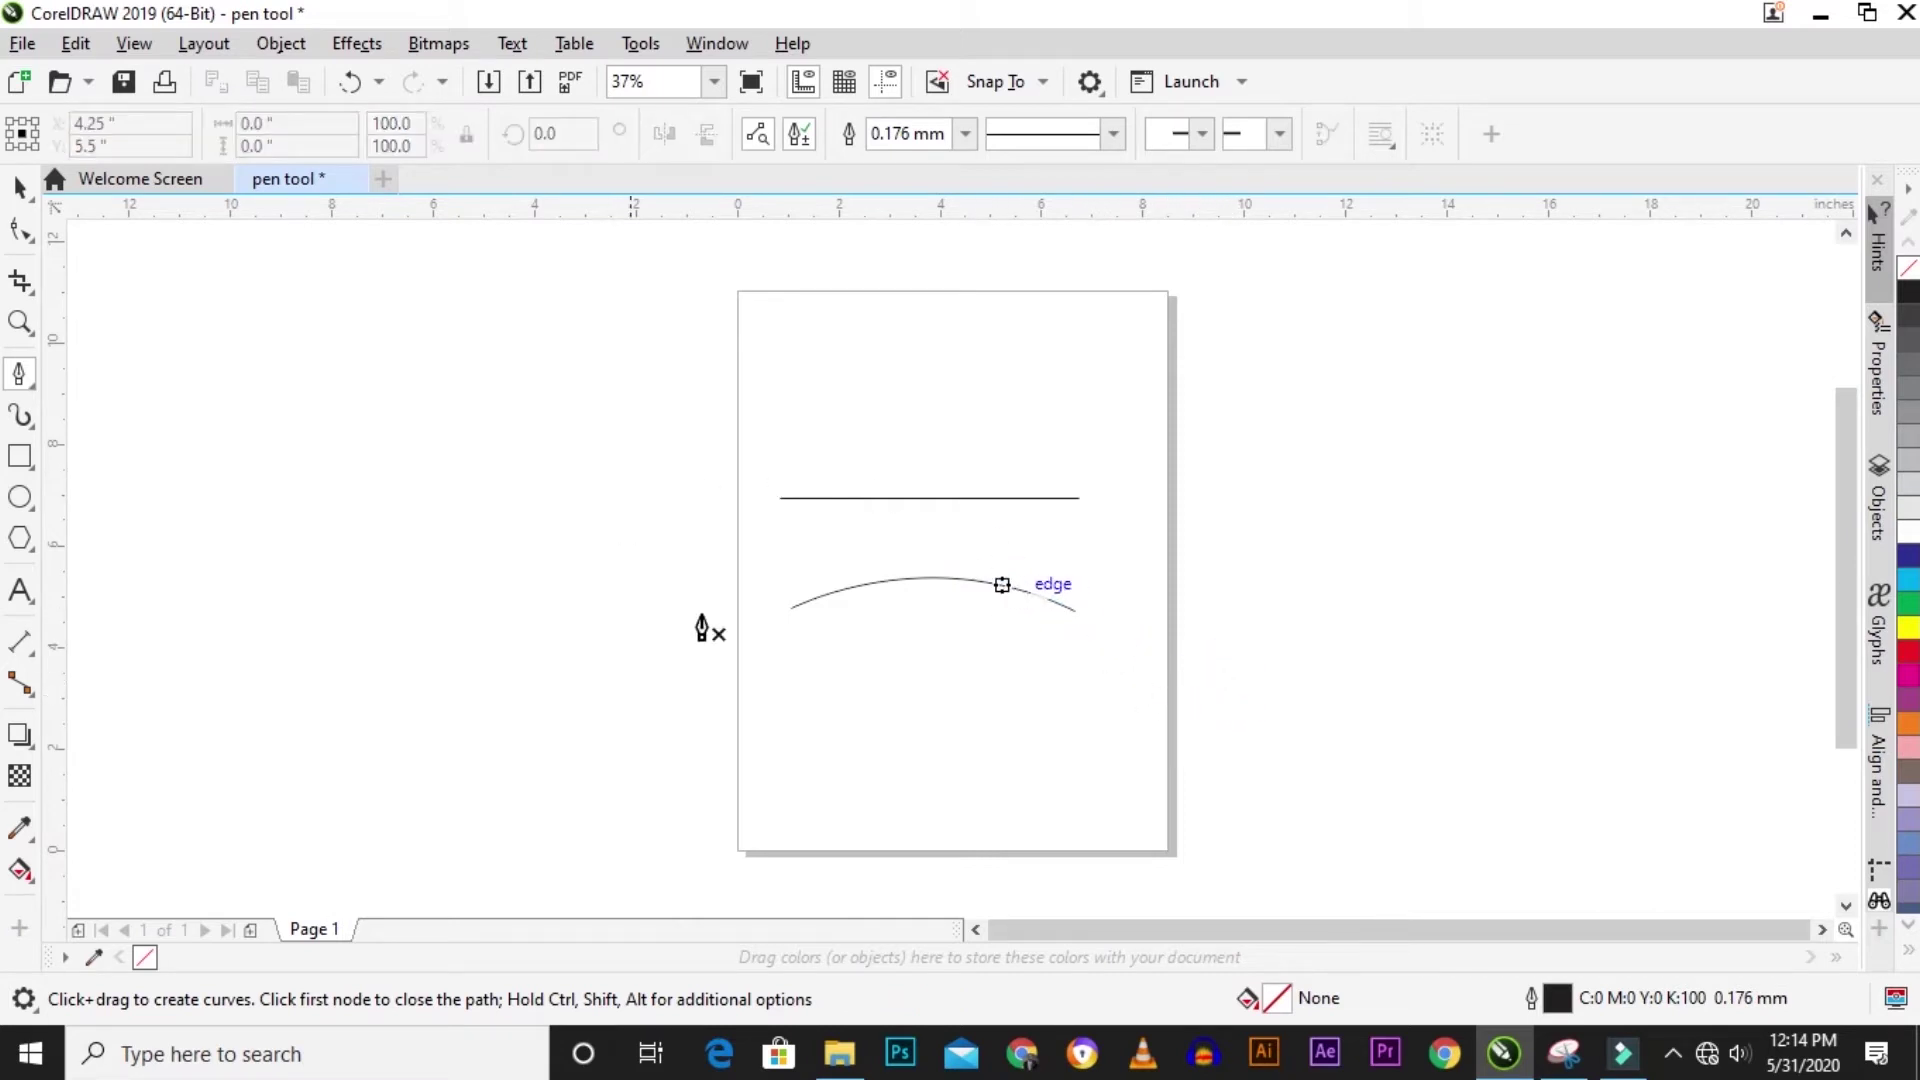
Move the arched curve up so that it sits above the straight line.
left_click(16, 184)
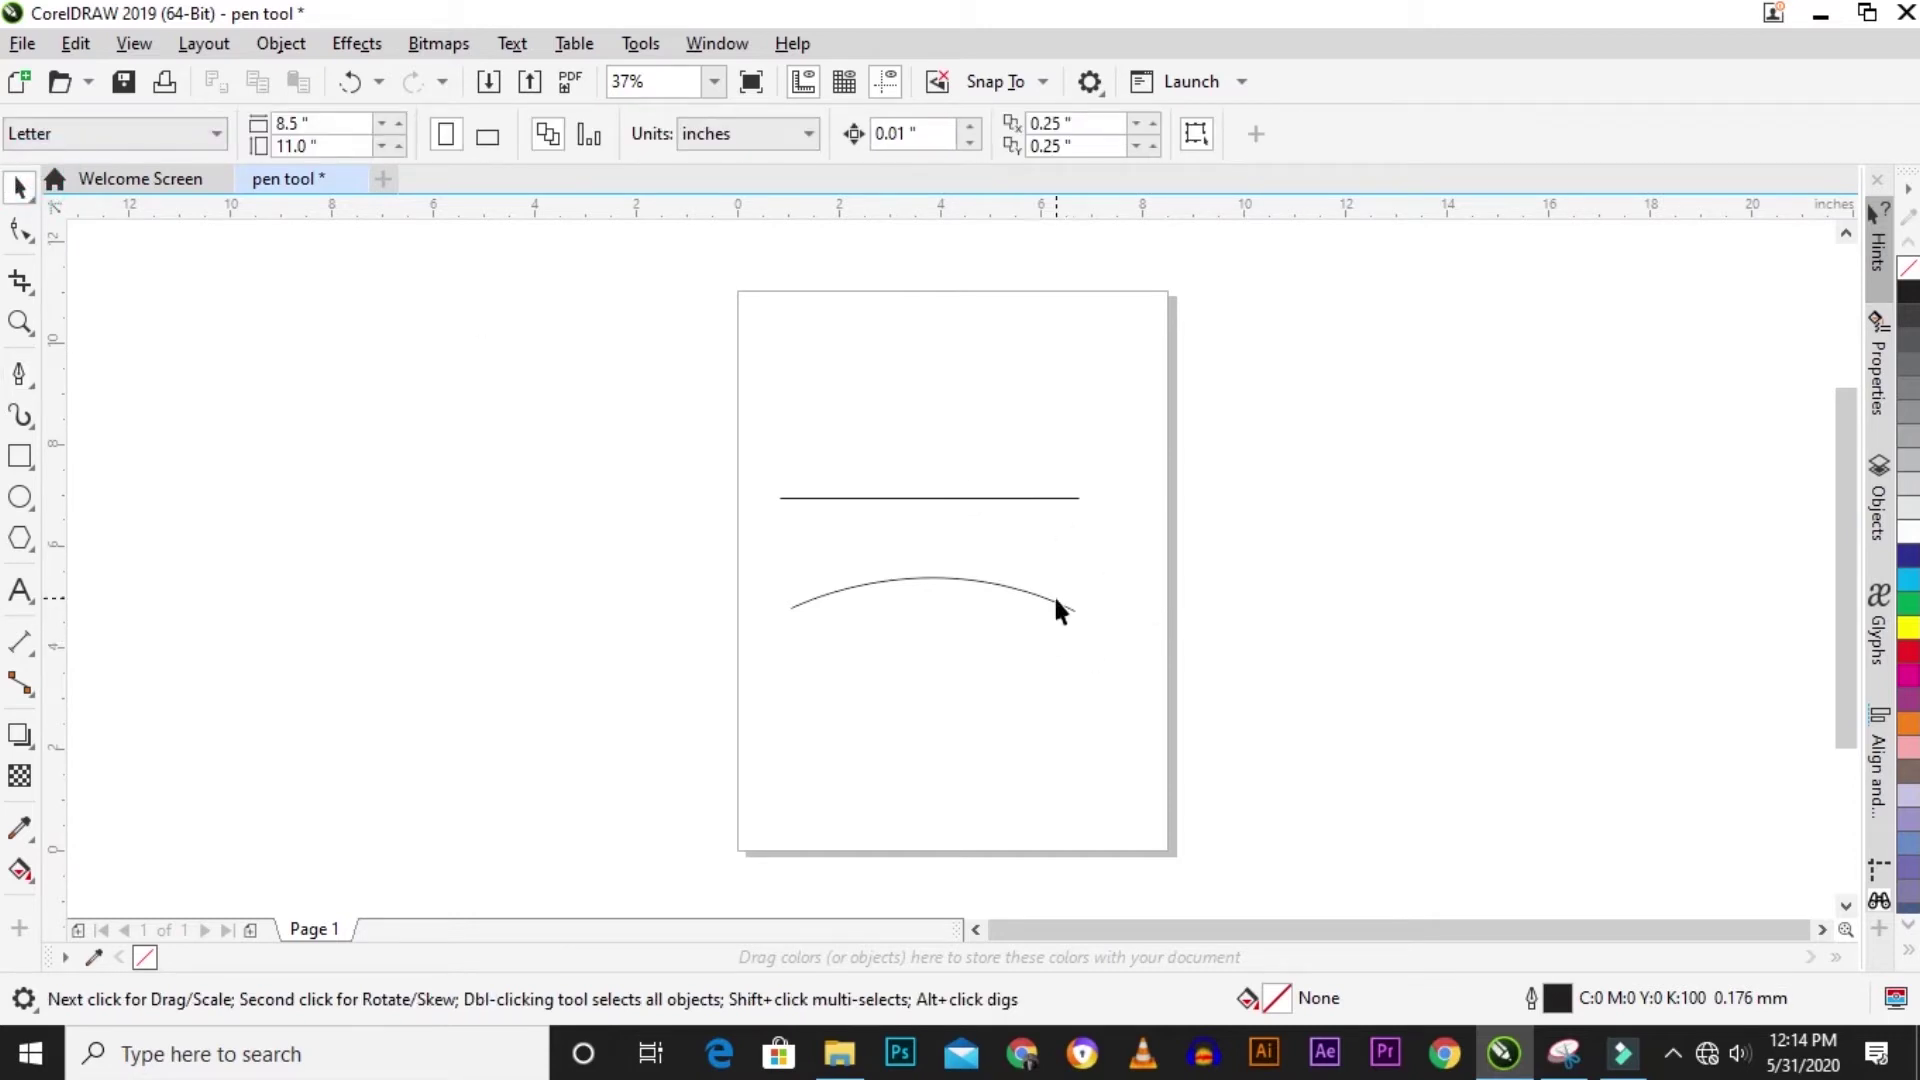
left_click(998, 579)
left_click_drag(995, 578, 997, 405)
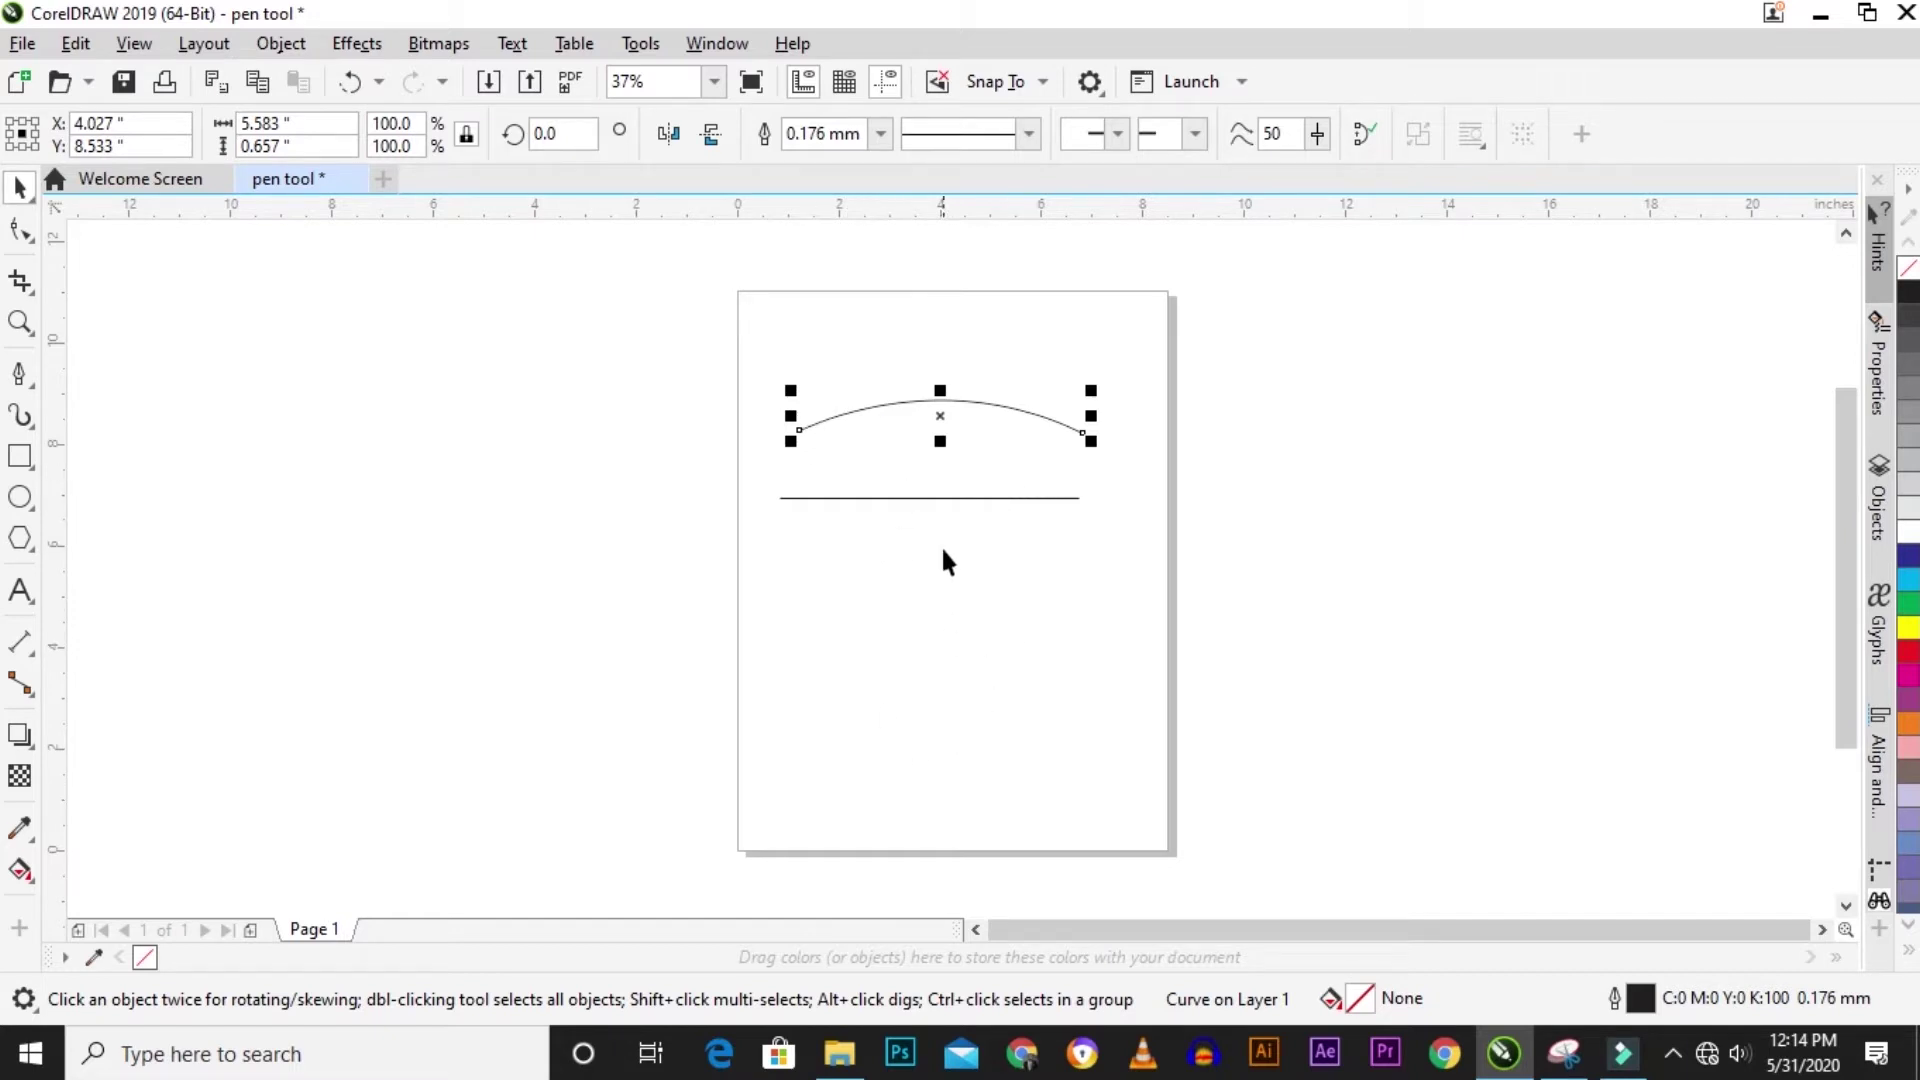
Convert the straight line's segment to a curve with the Shape tool.
left_click(942, 496)
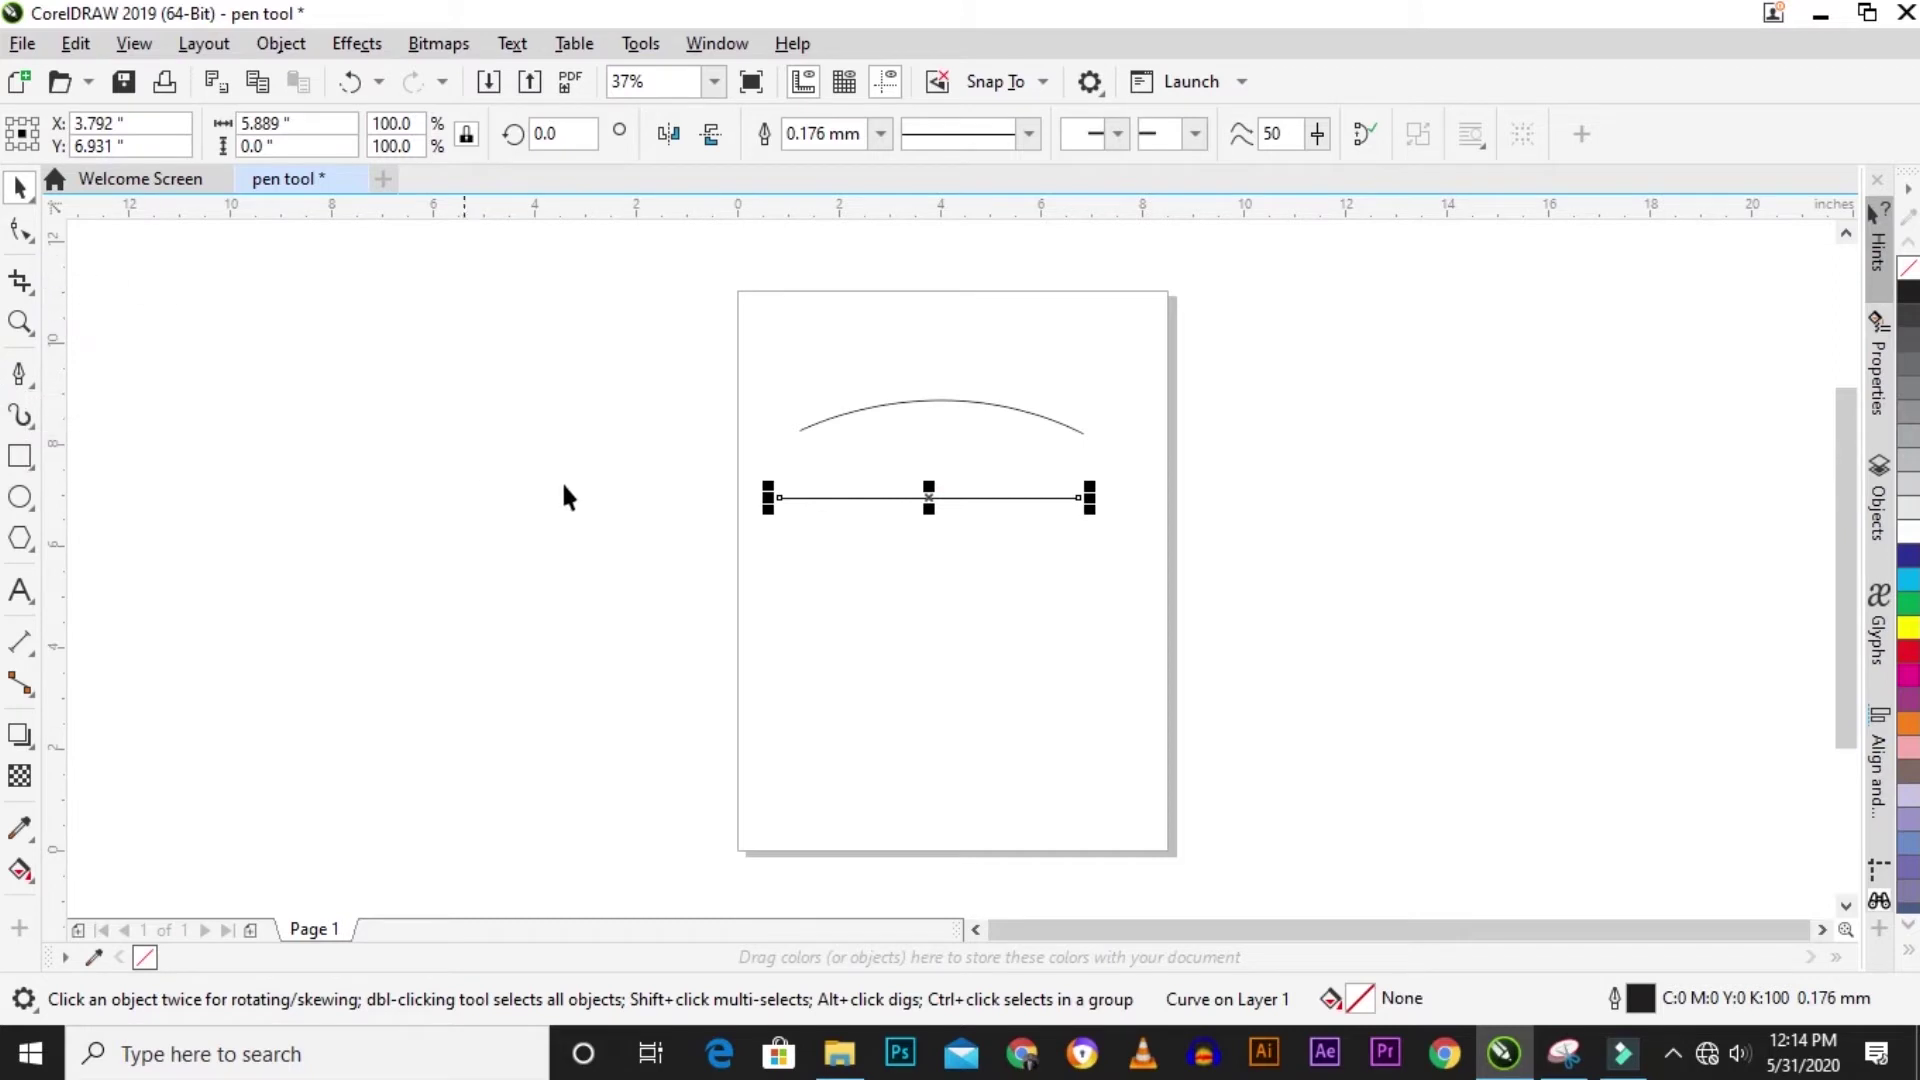
left_click(17, 230)
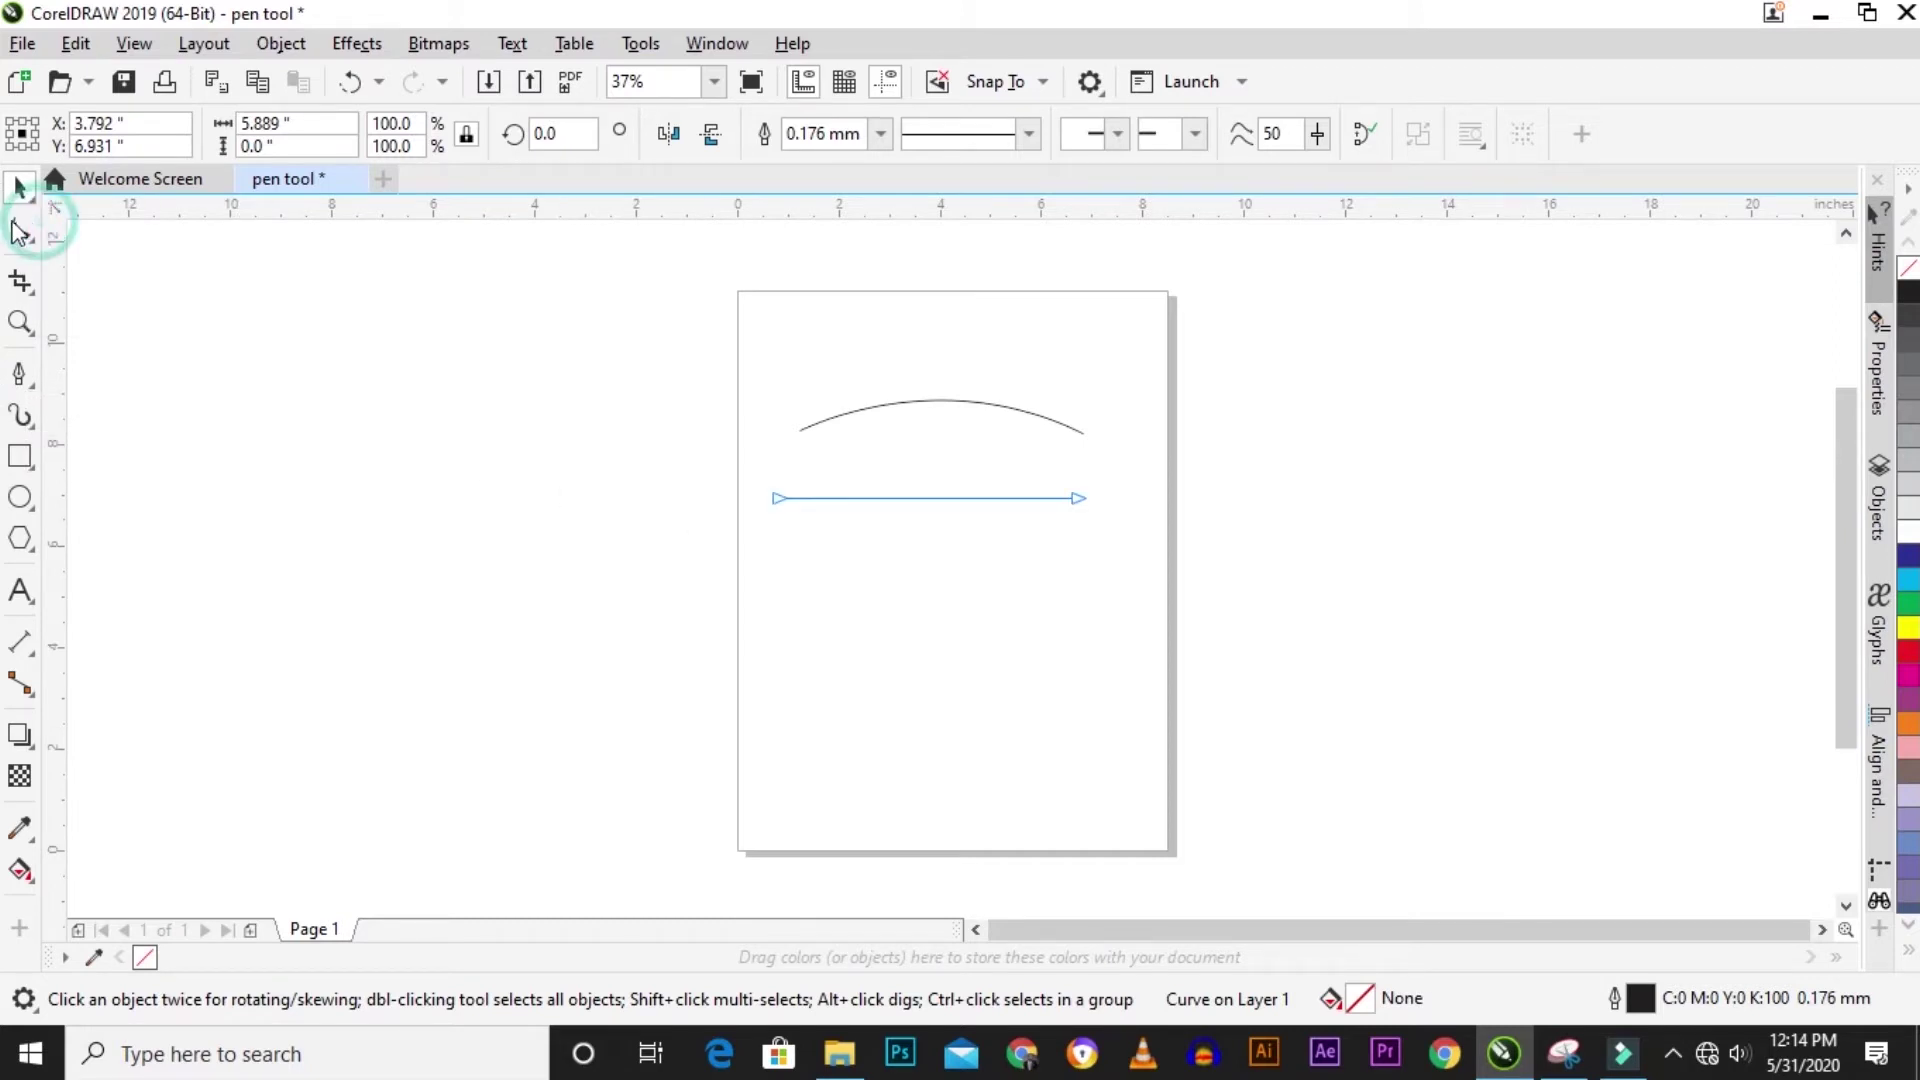
left_click(931, 498)
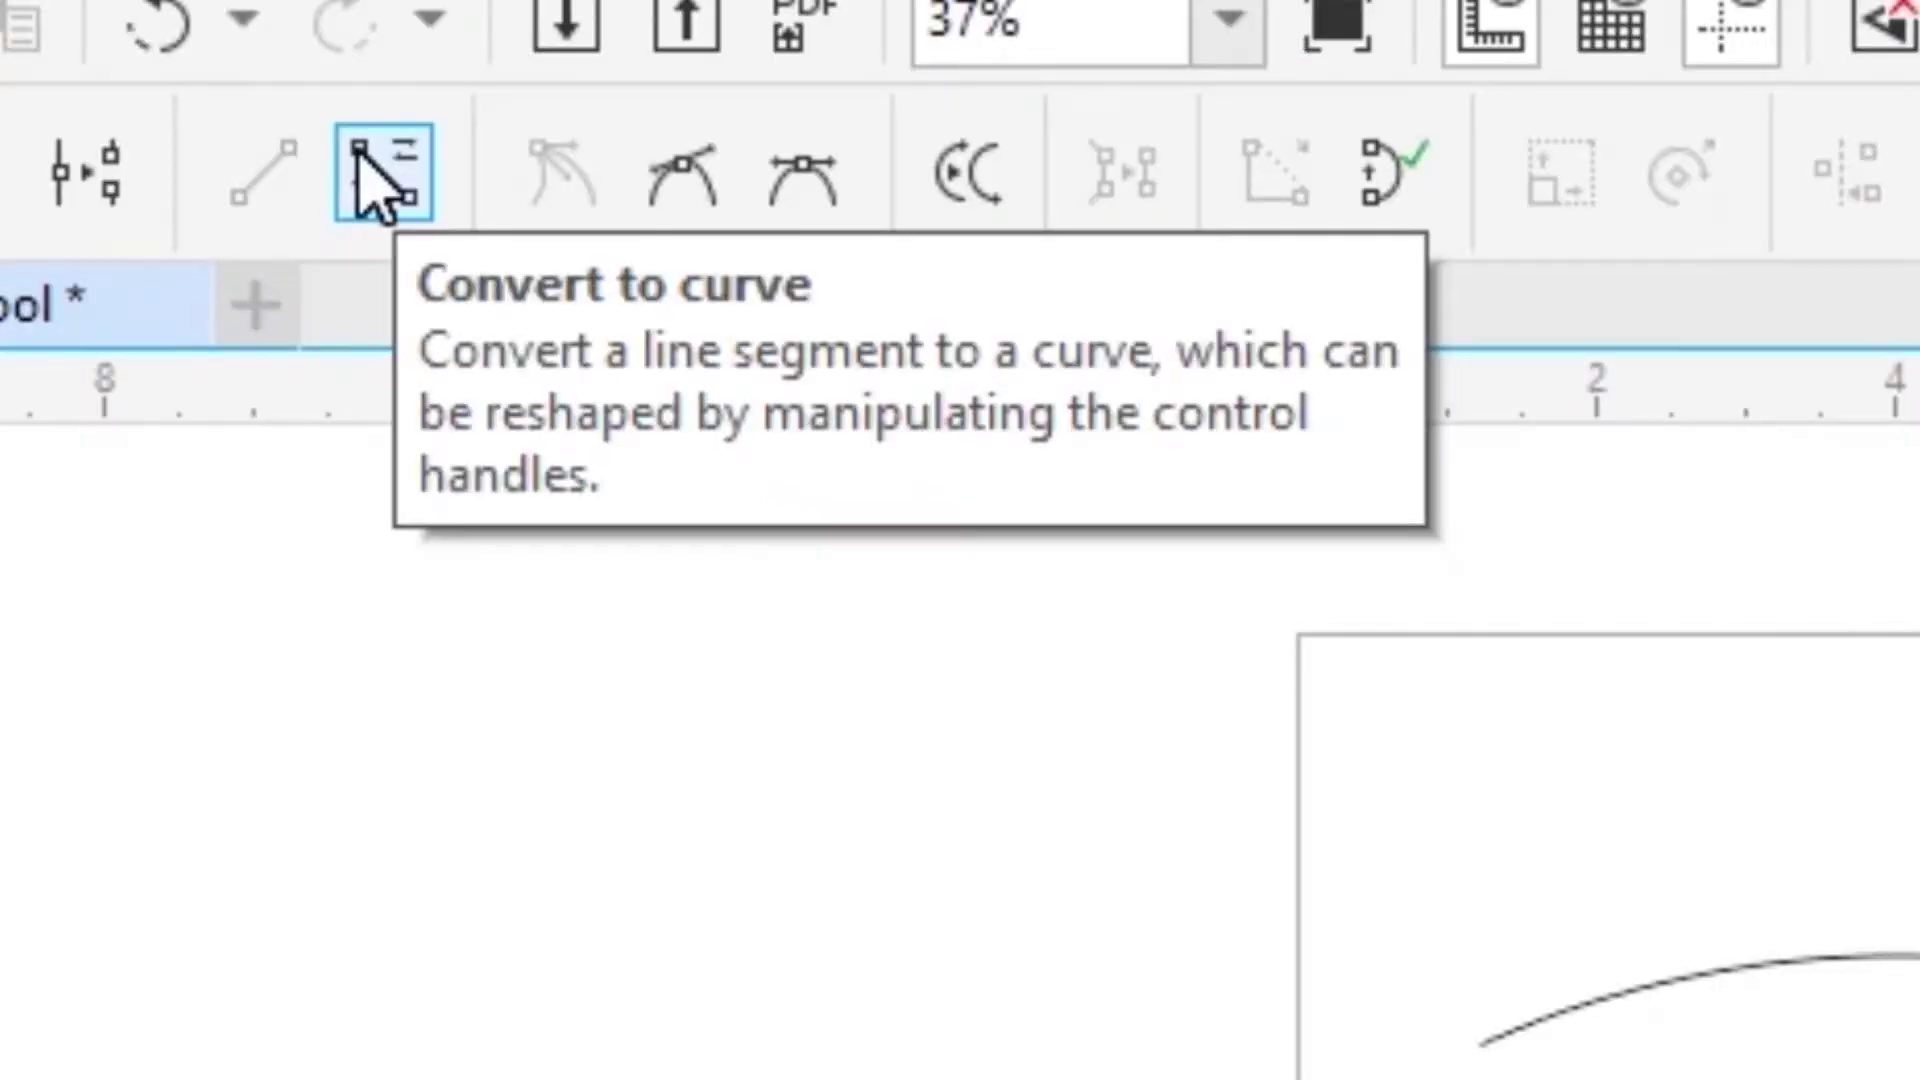
left_click(426, 133)
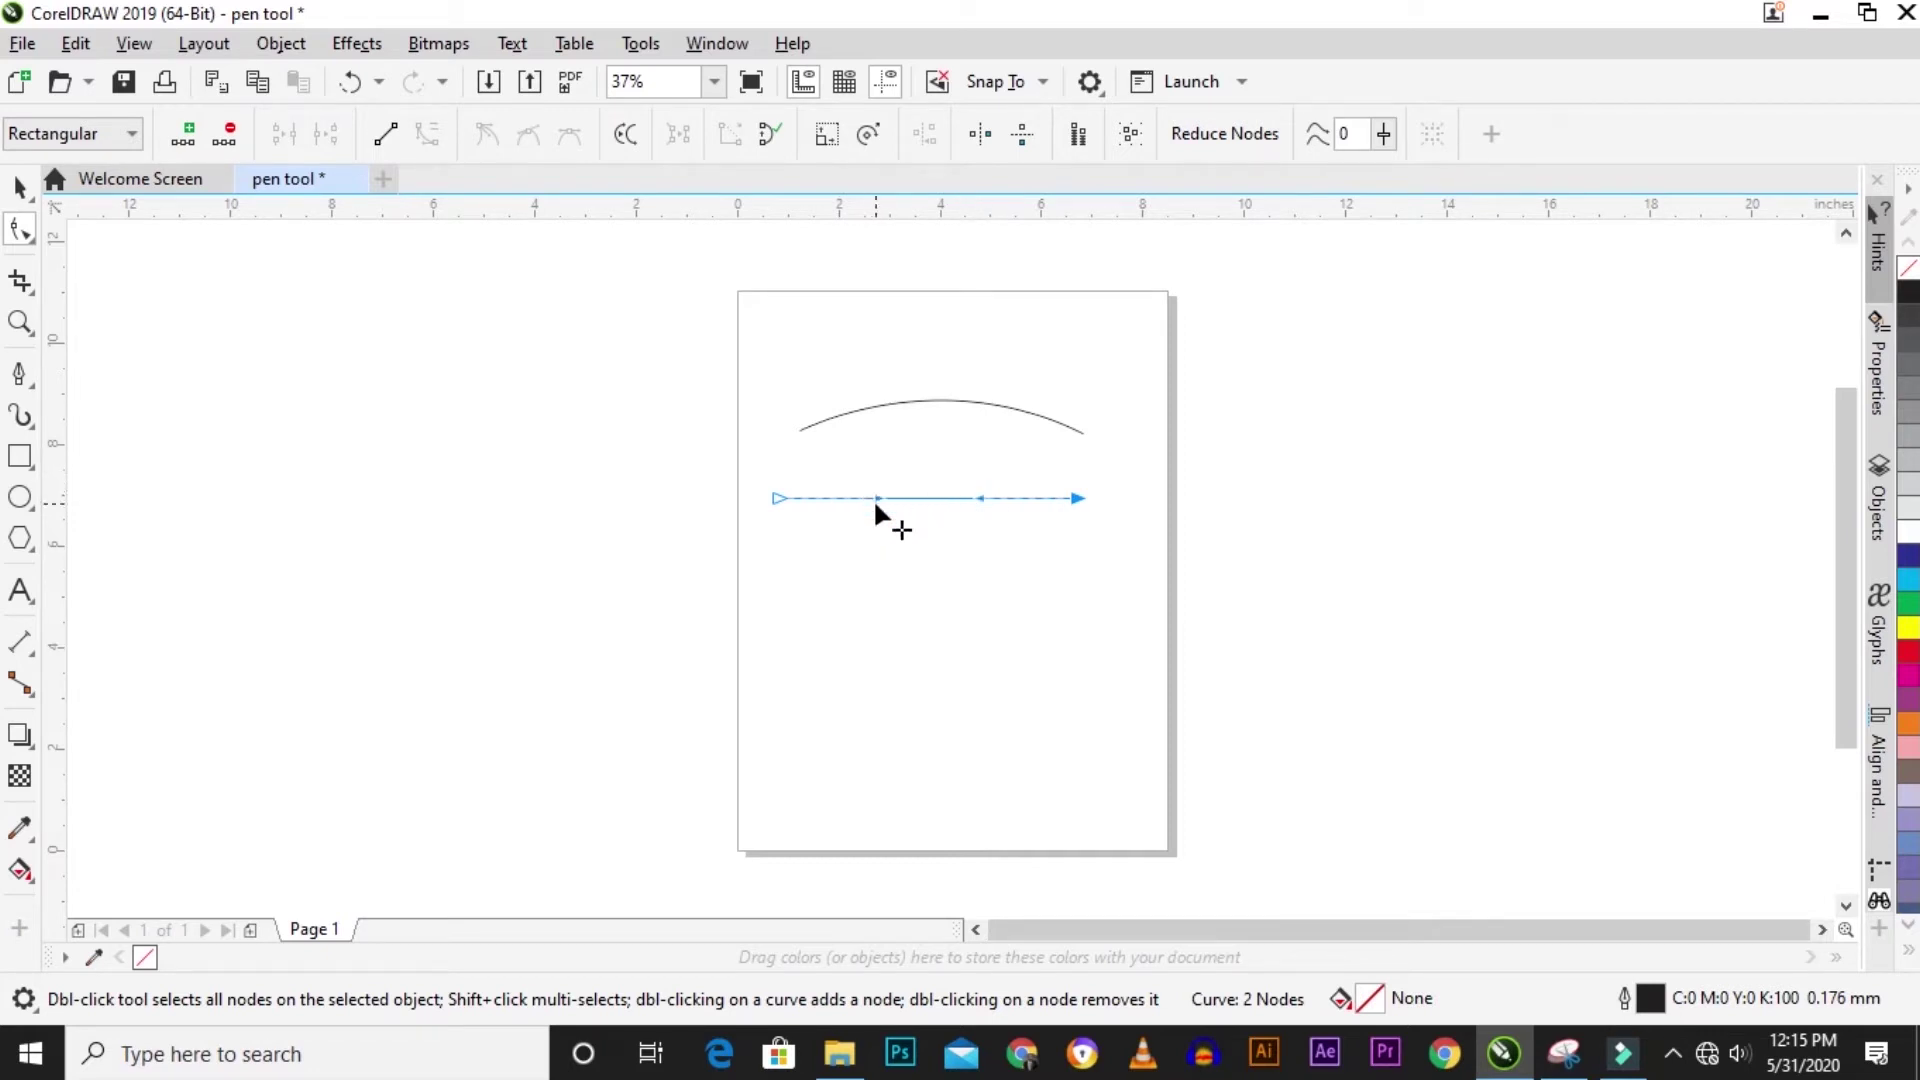
Bend the converted line upward into an even arch about 1 inch high by adjusting both of its control handles.
left_click_drag(874, 505, 860, 437)
left_click_drag(978, 502, 1003, 428)
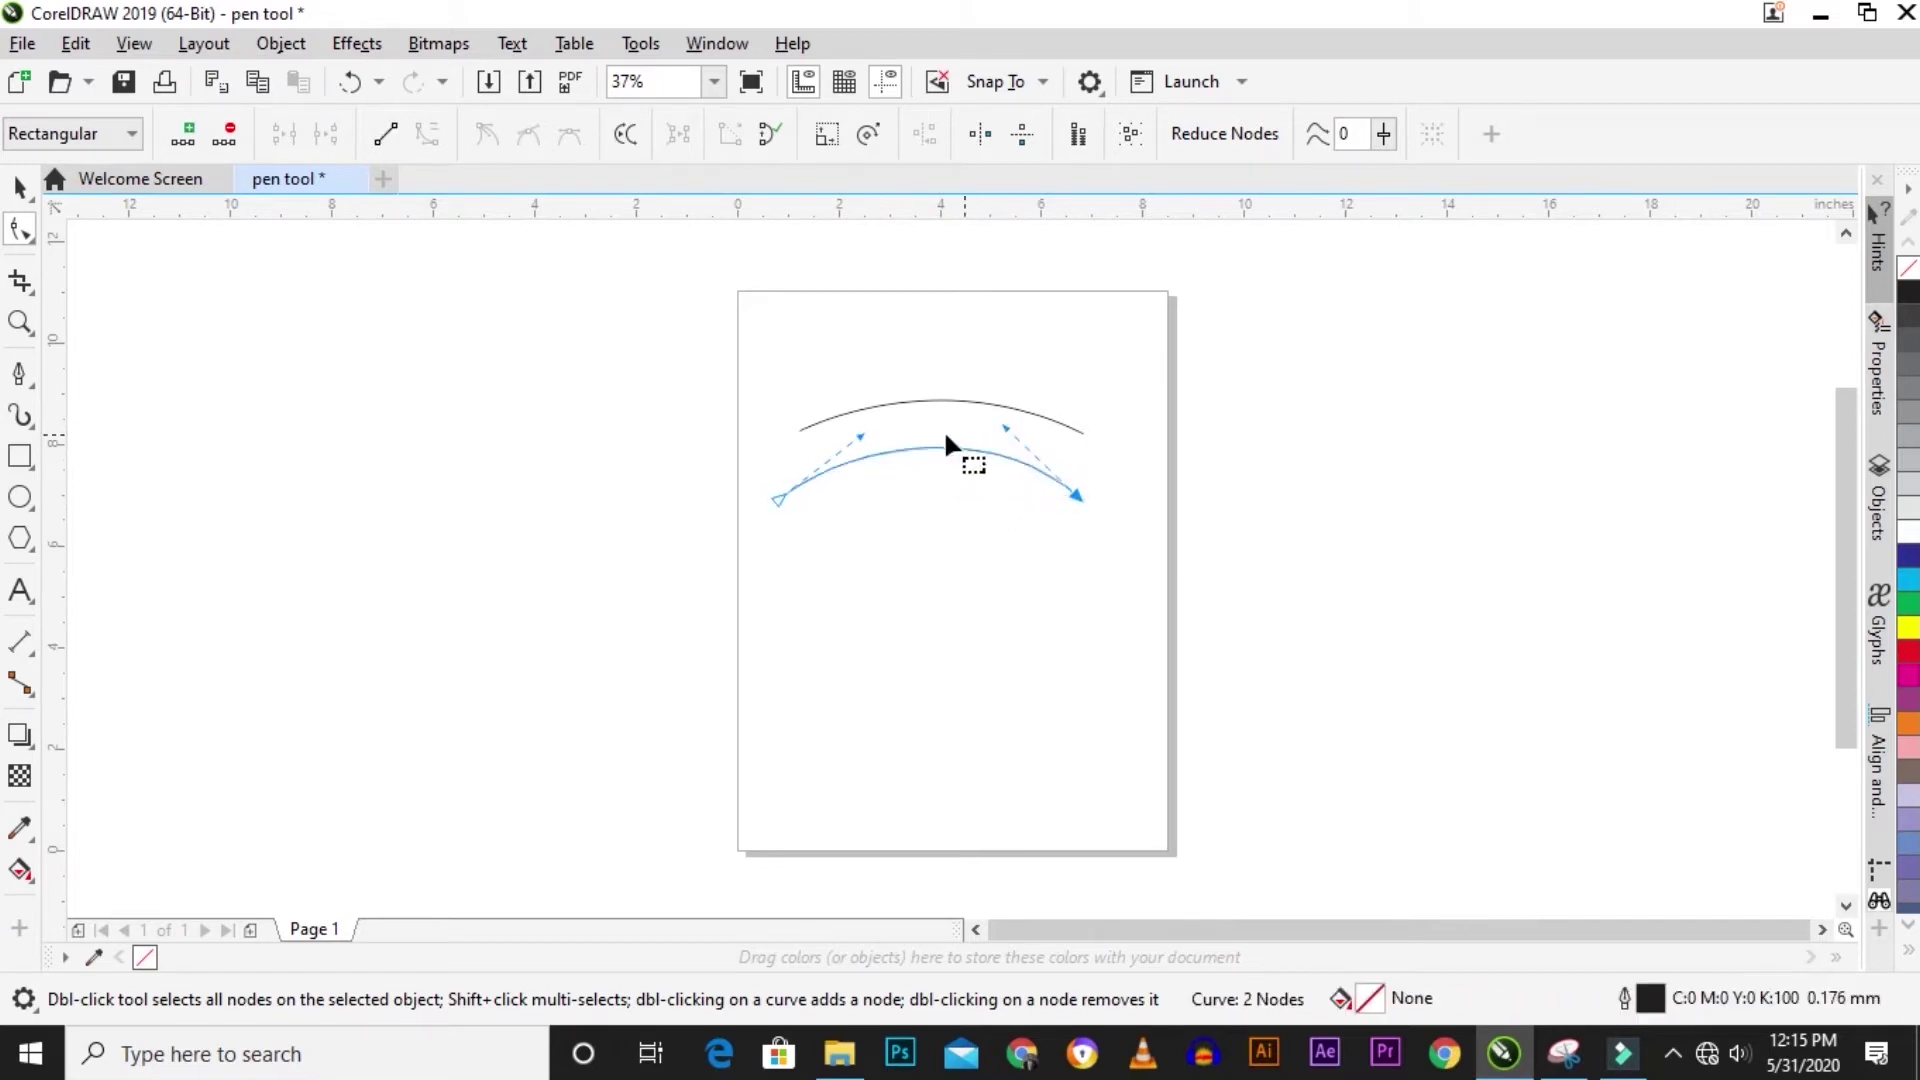
left_click_drag(861, 428, 835, 429)
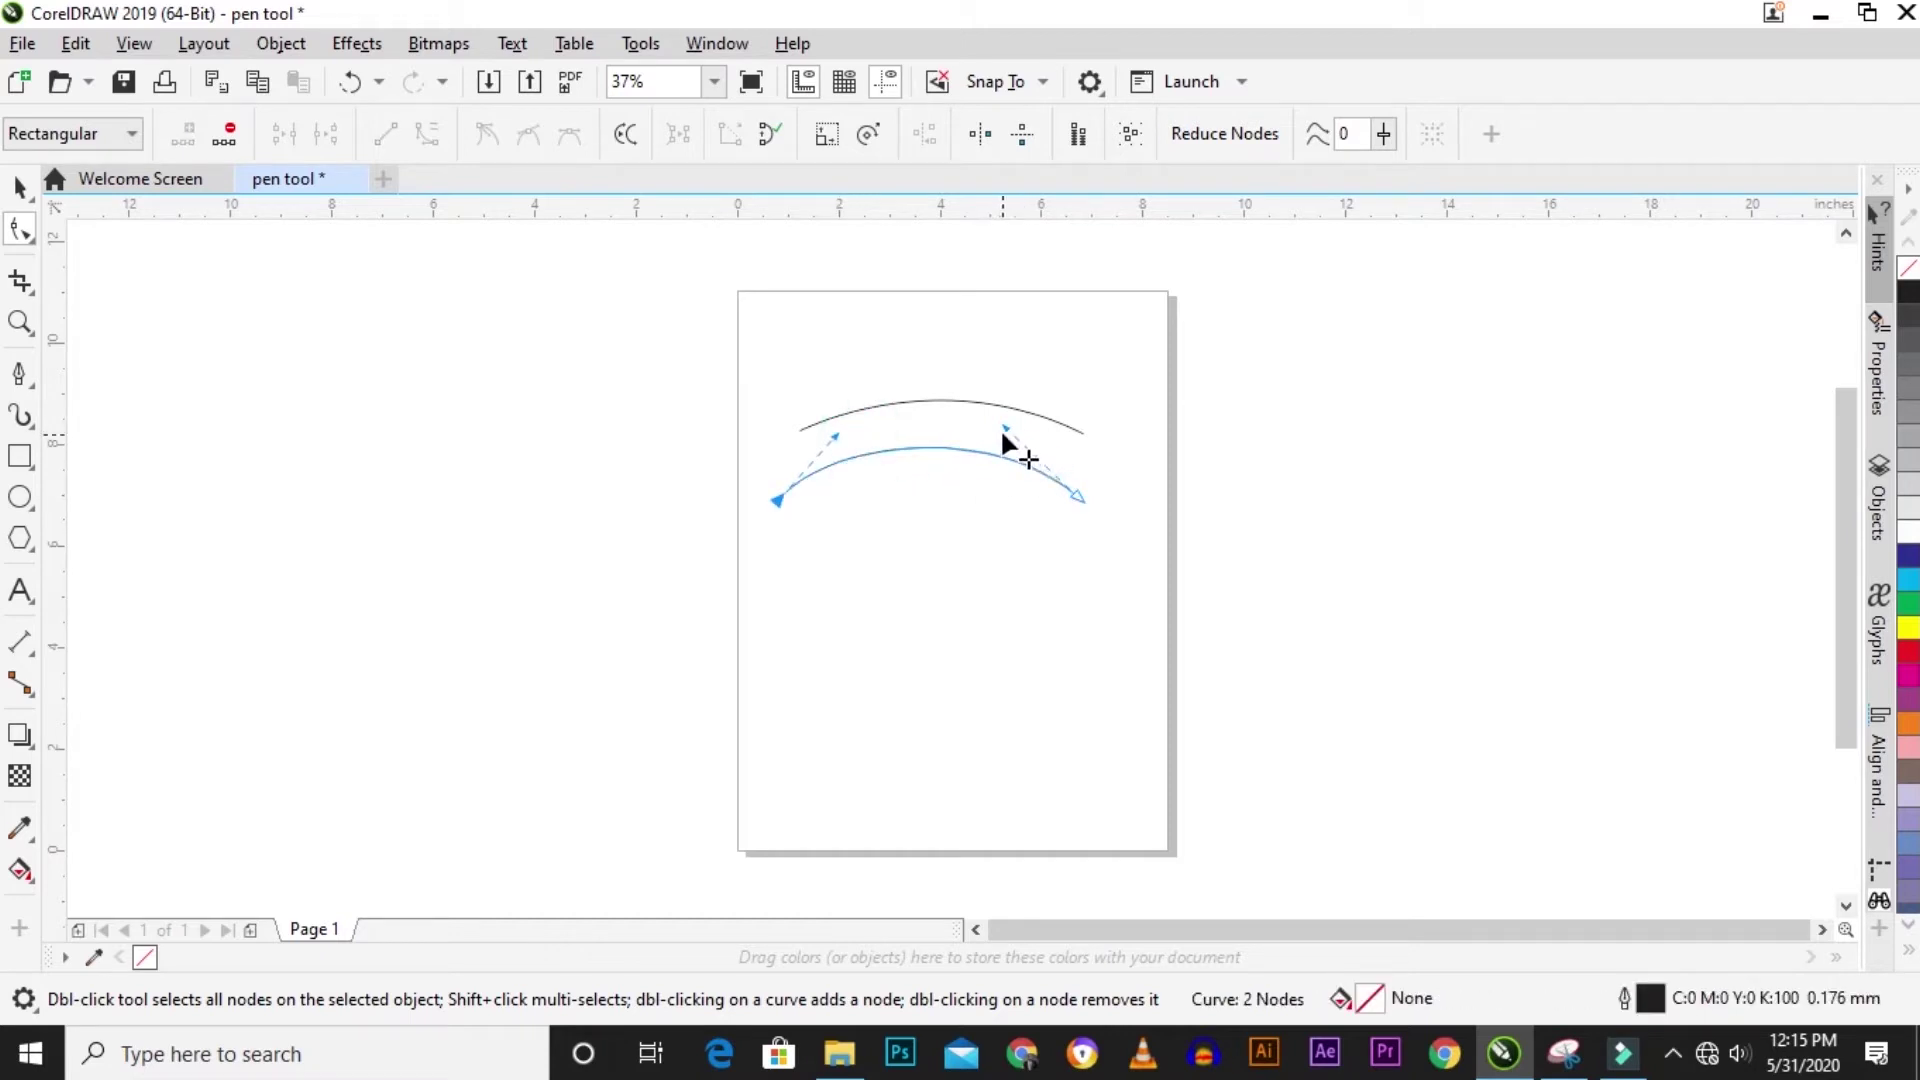
left_click_drag(1010, 422, 991, 422)
left_click_drag(837, 437, 887, 437)
key("space")
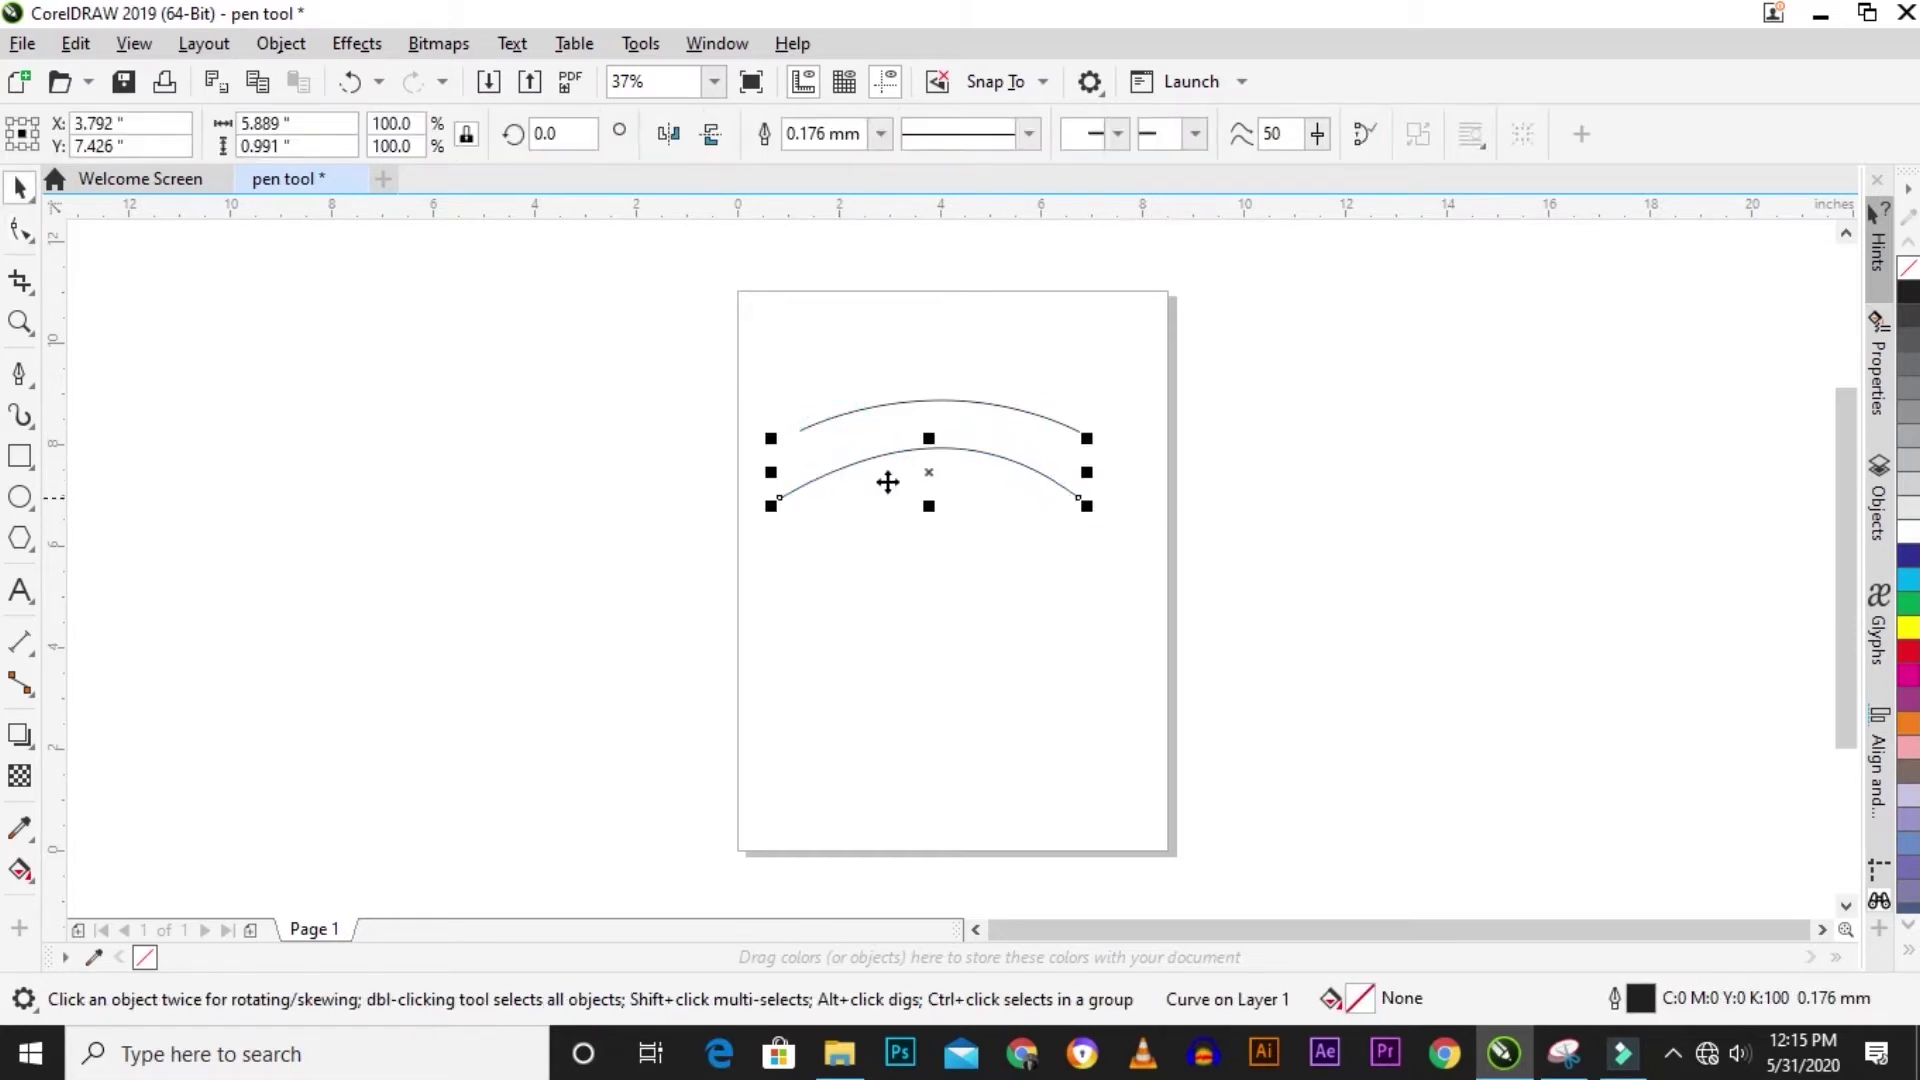
Draw a short vertical Pen curve bulging to the left, about 0.5 by 2.4 inches, in the lower half of the page.
left_click(20, 374)
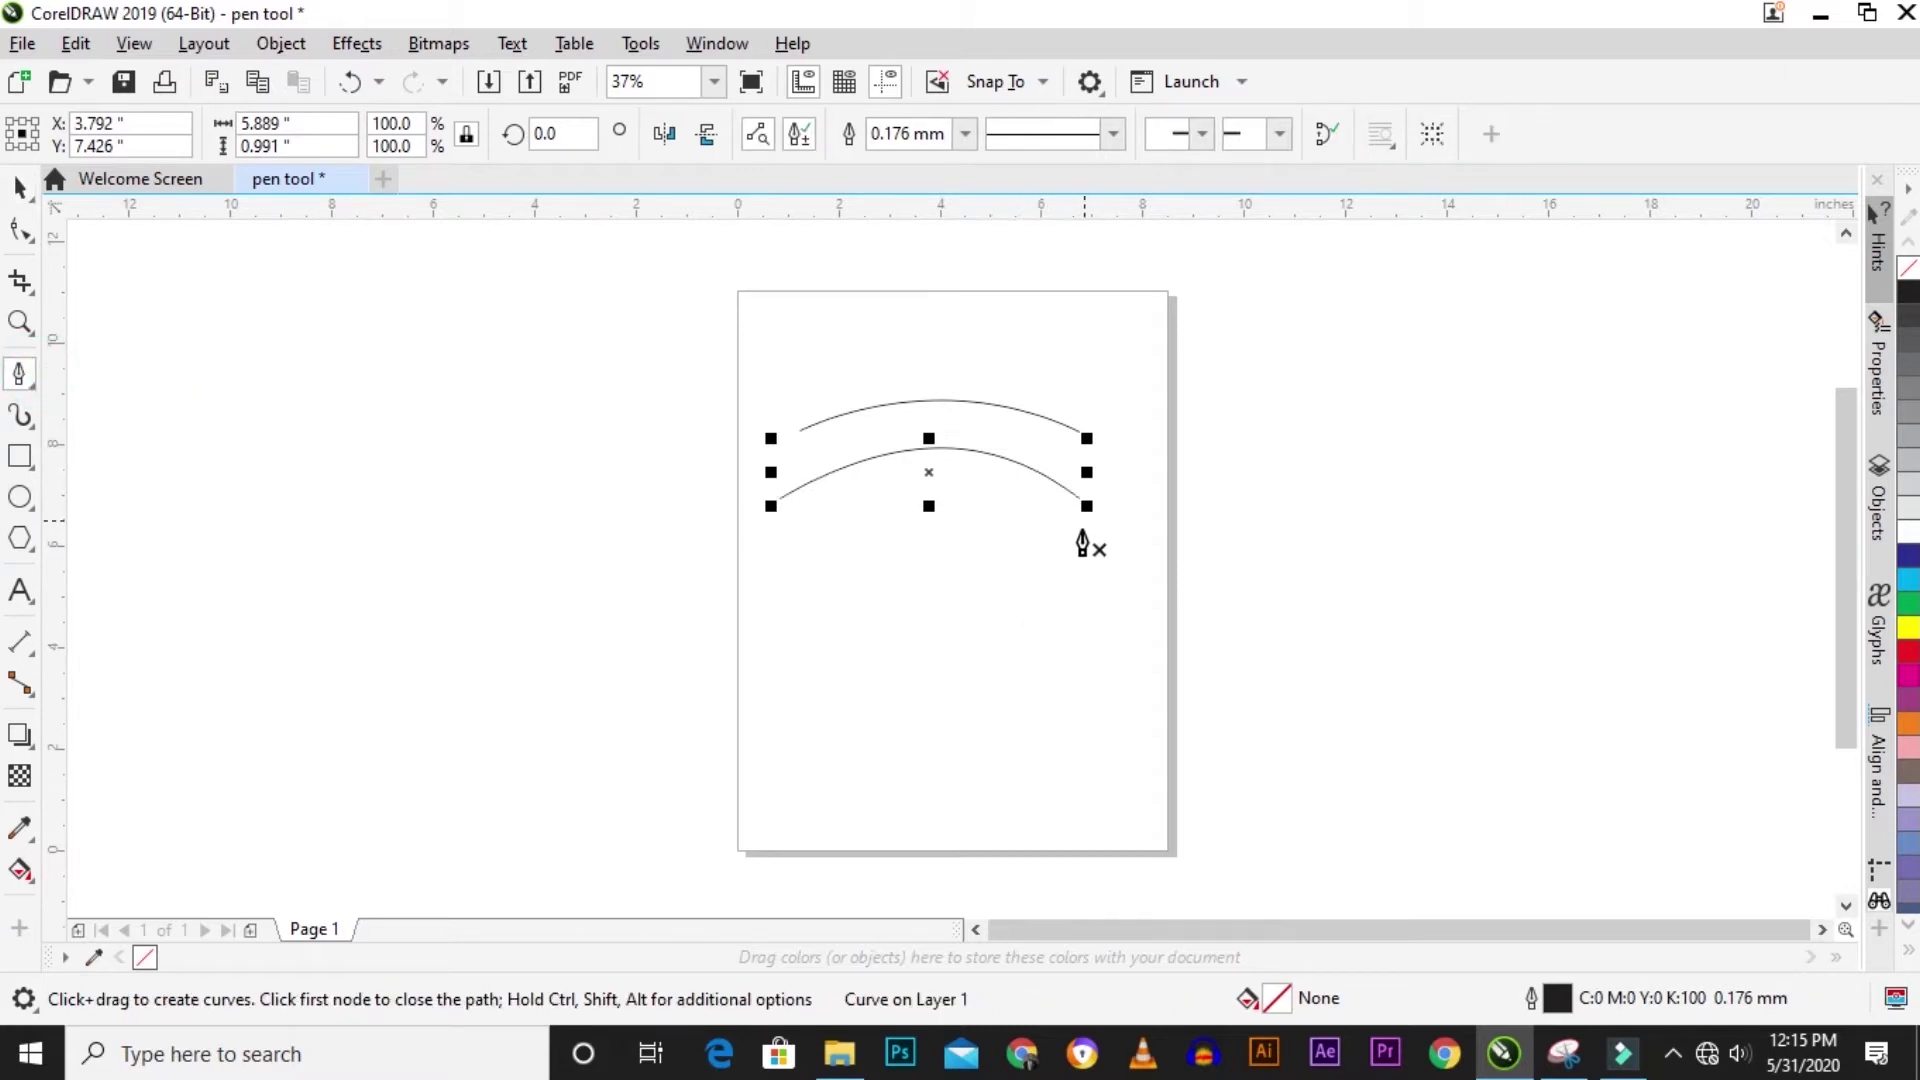
left_click(879, 754)
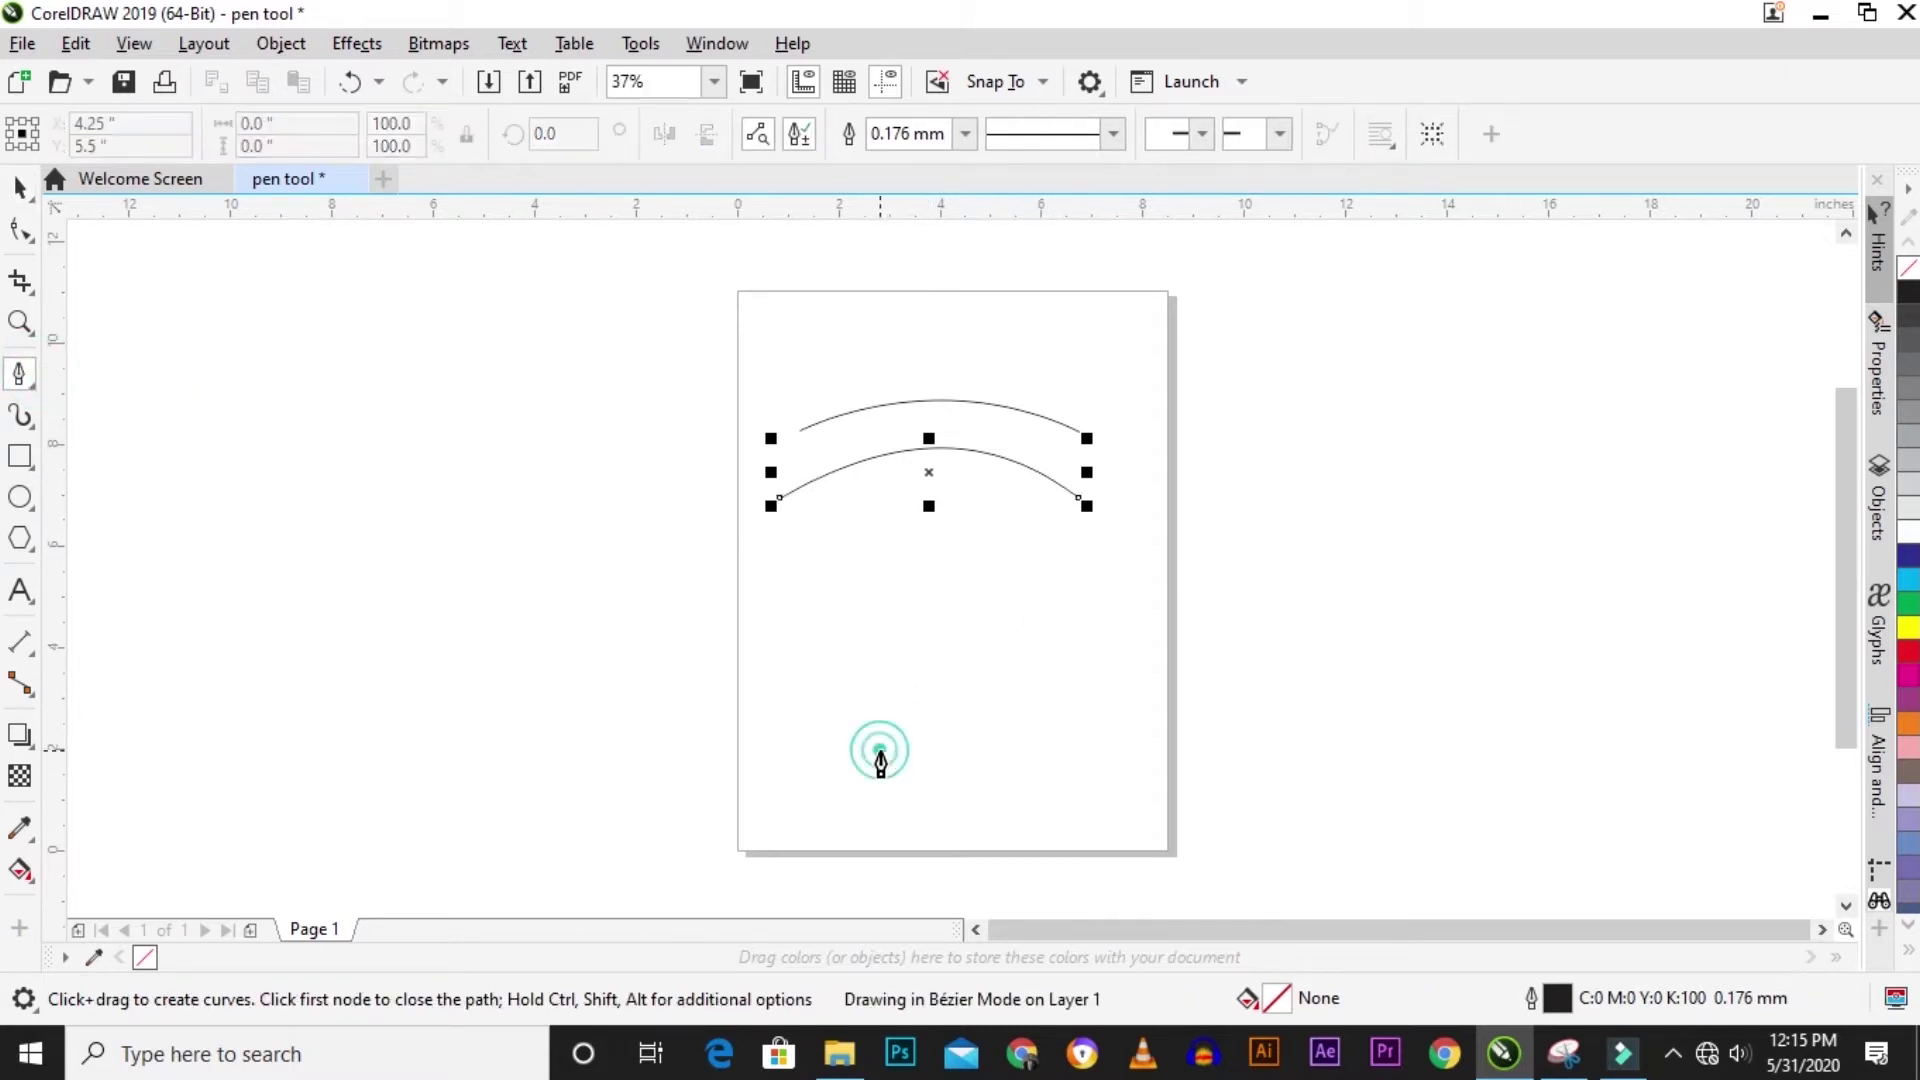
left_click(882, 626)
left_click_drag(883, 627, 943, 561)
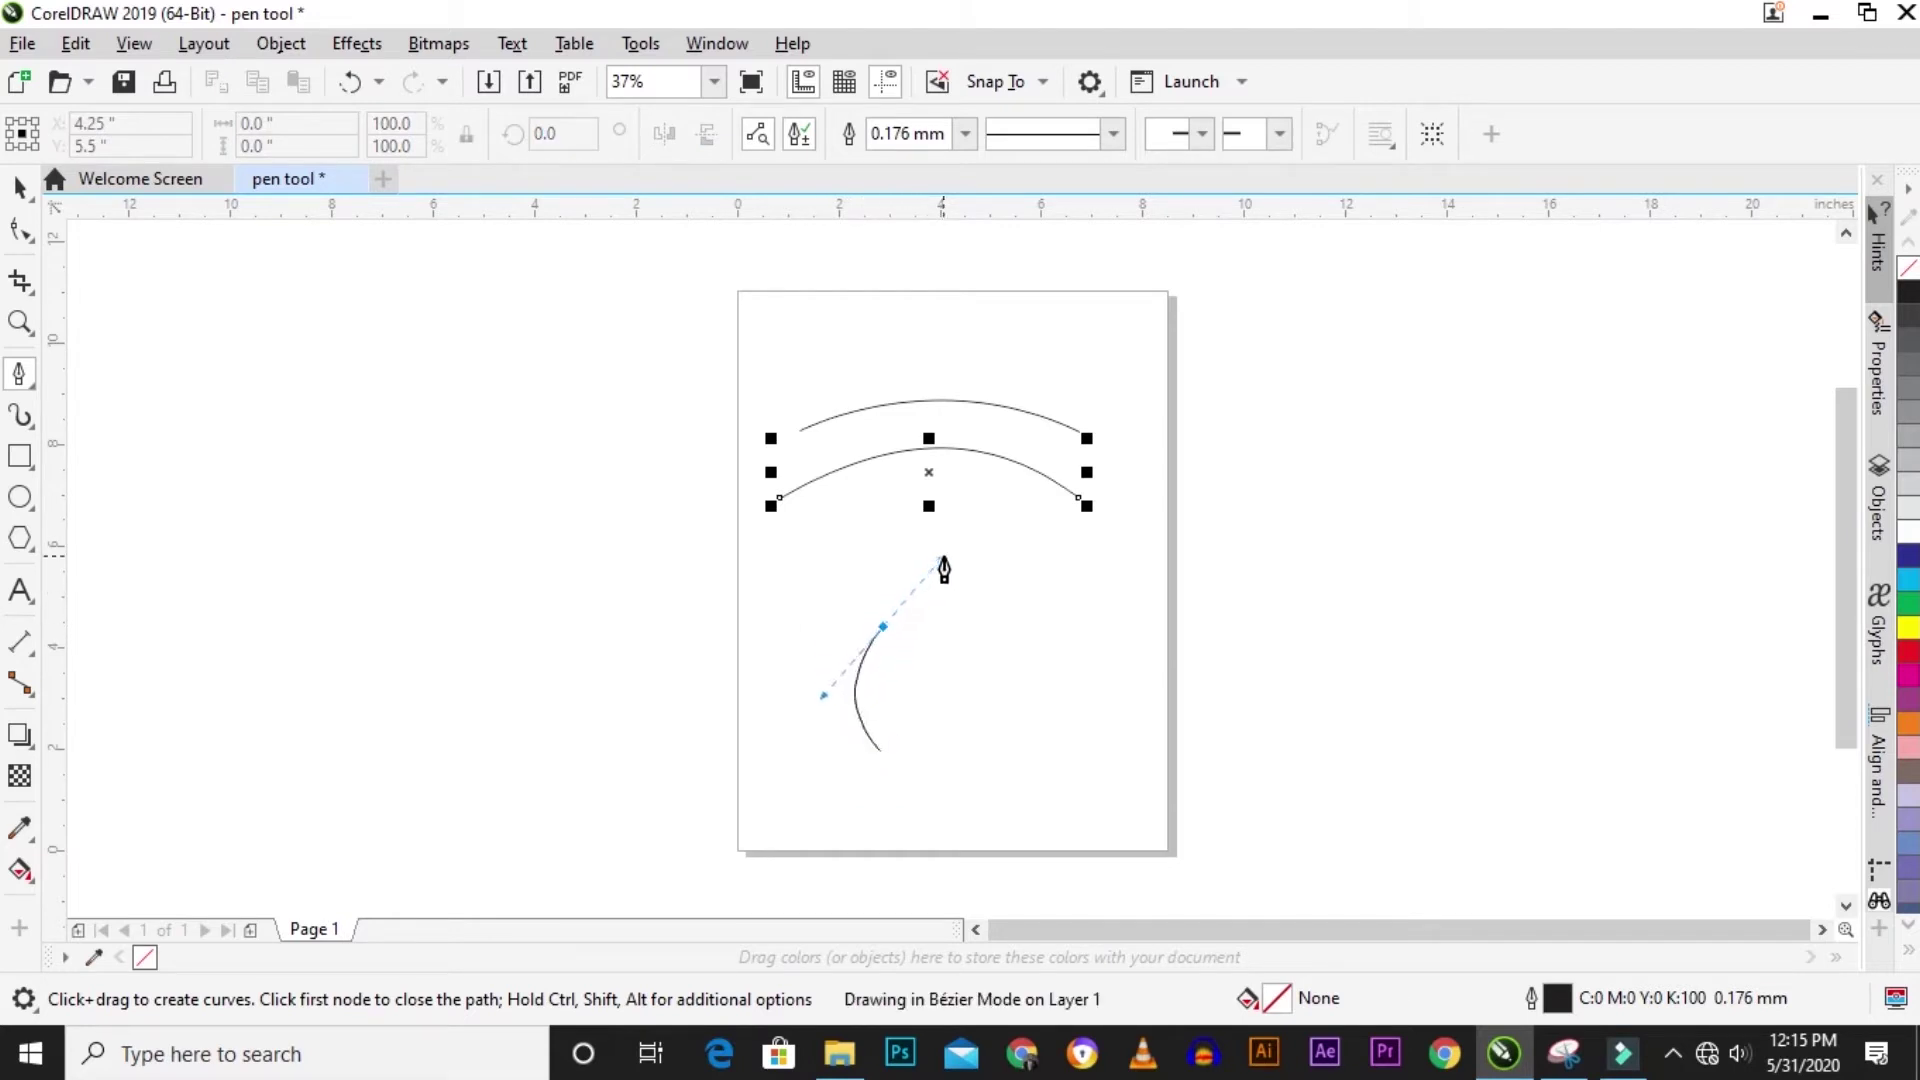
key("Escape")
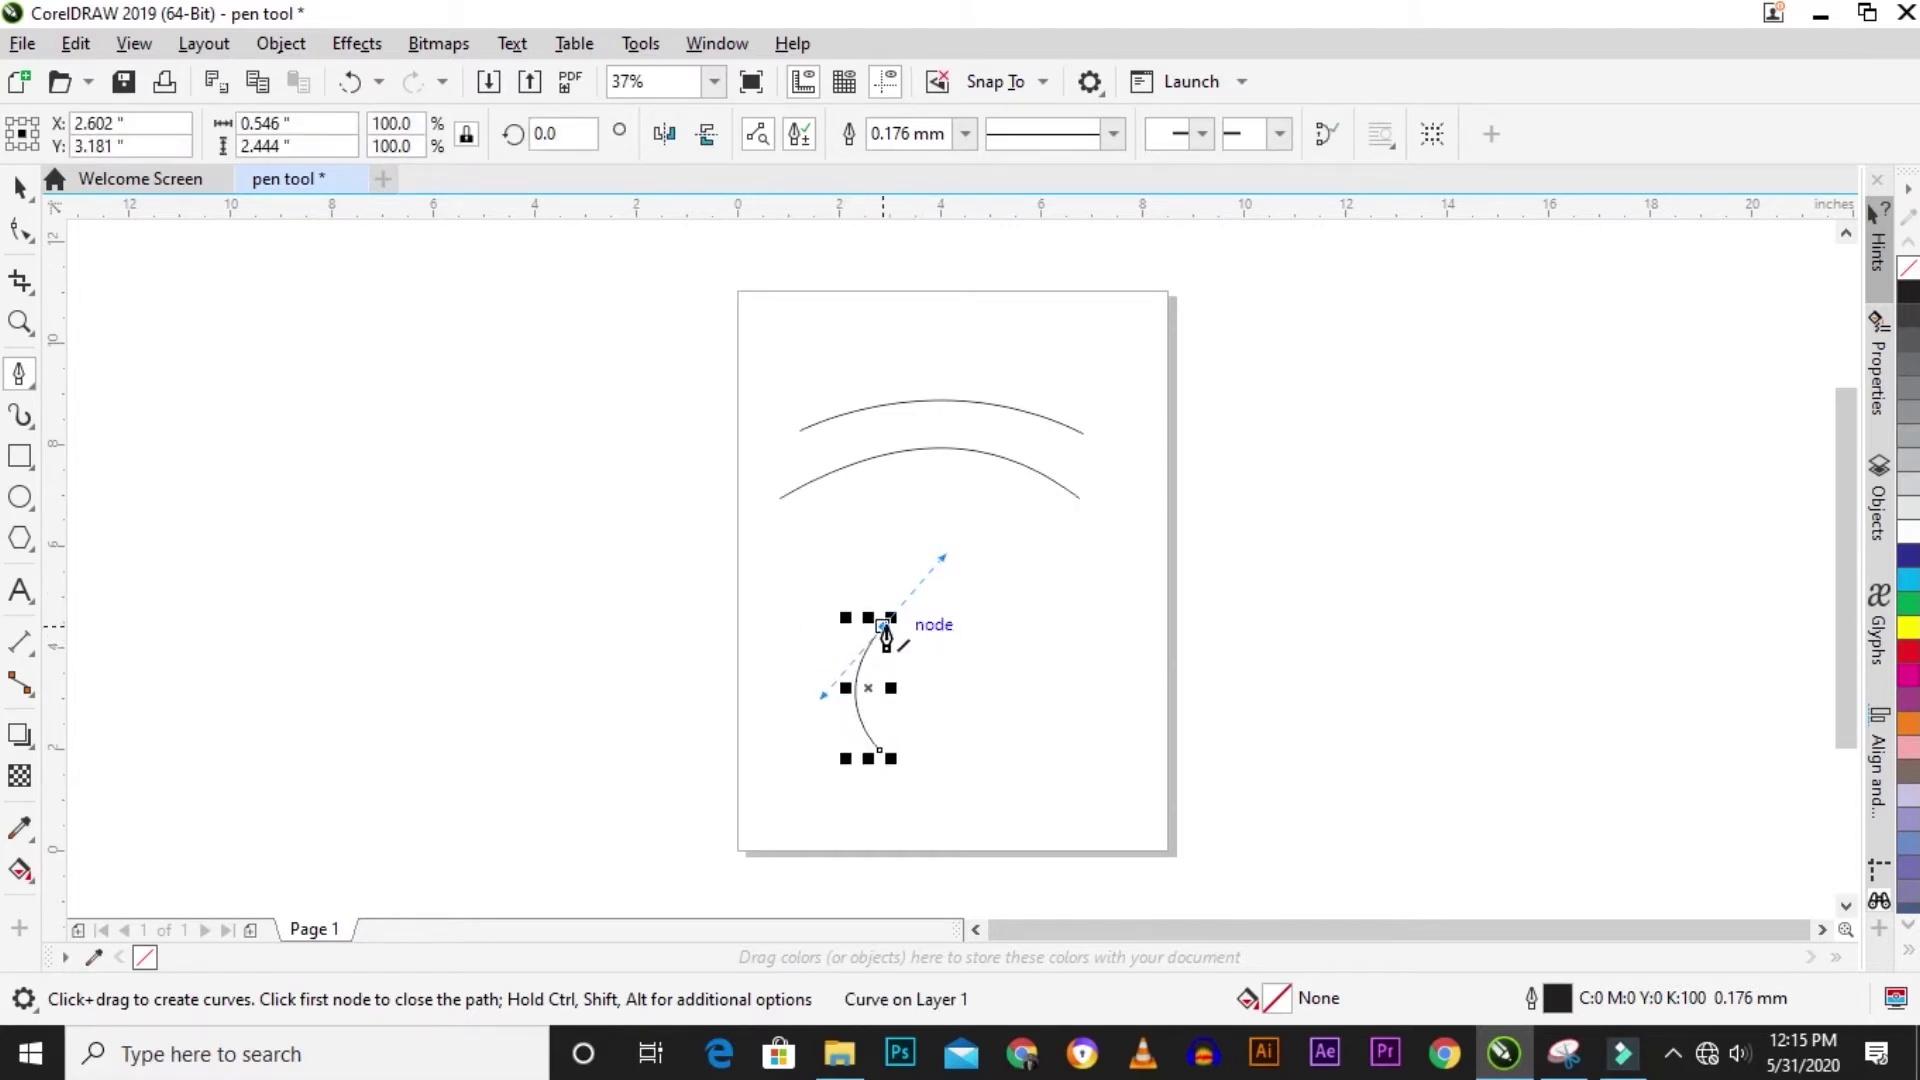
Continue the path from the short curve's upper node, removing its outgoing handle and adding an arched segment to the right.
left_click(884, 625)
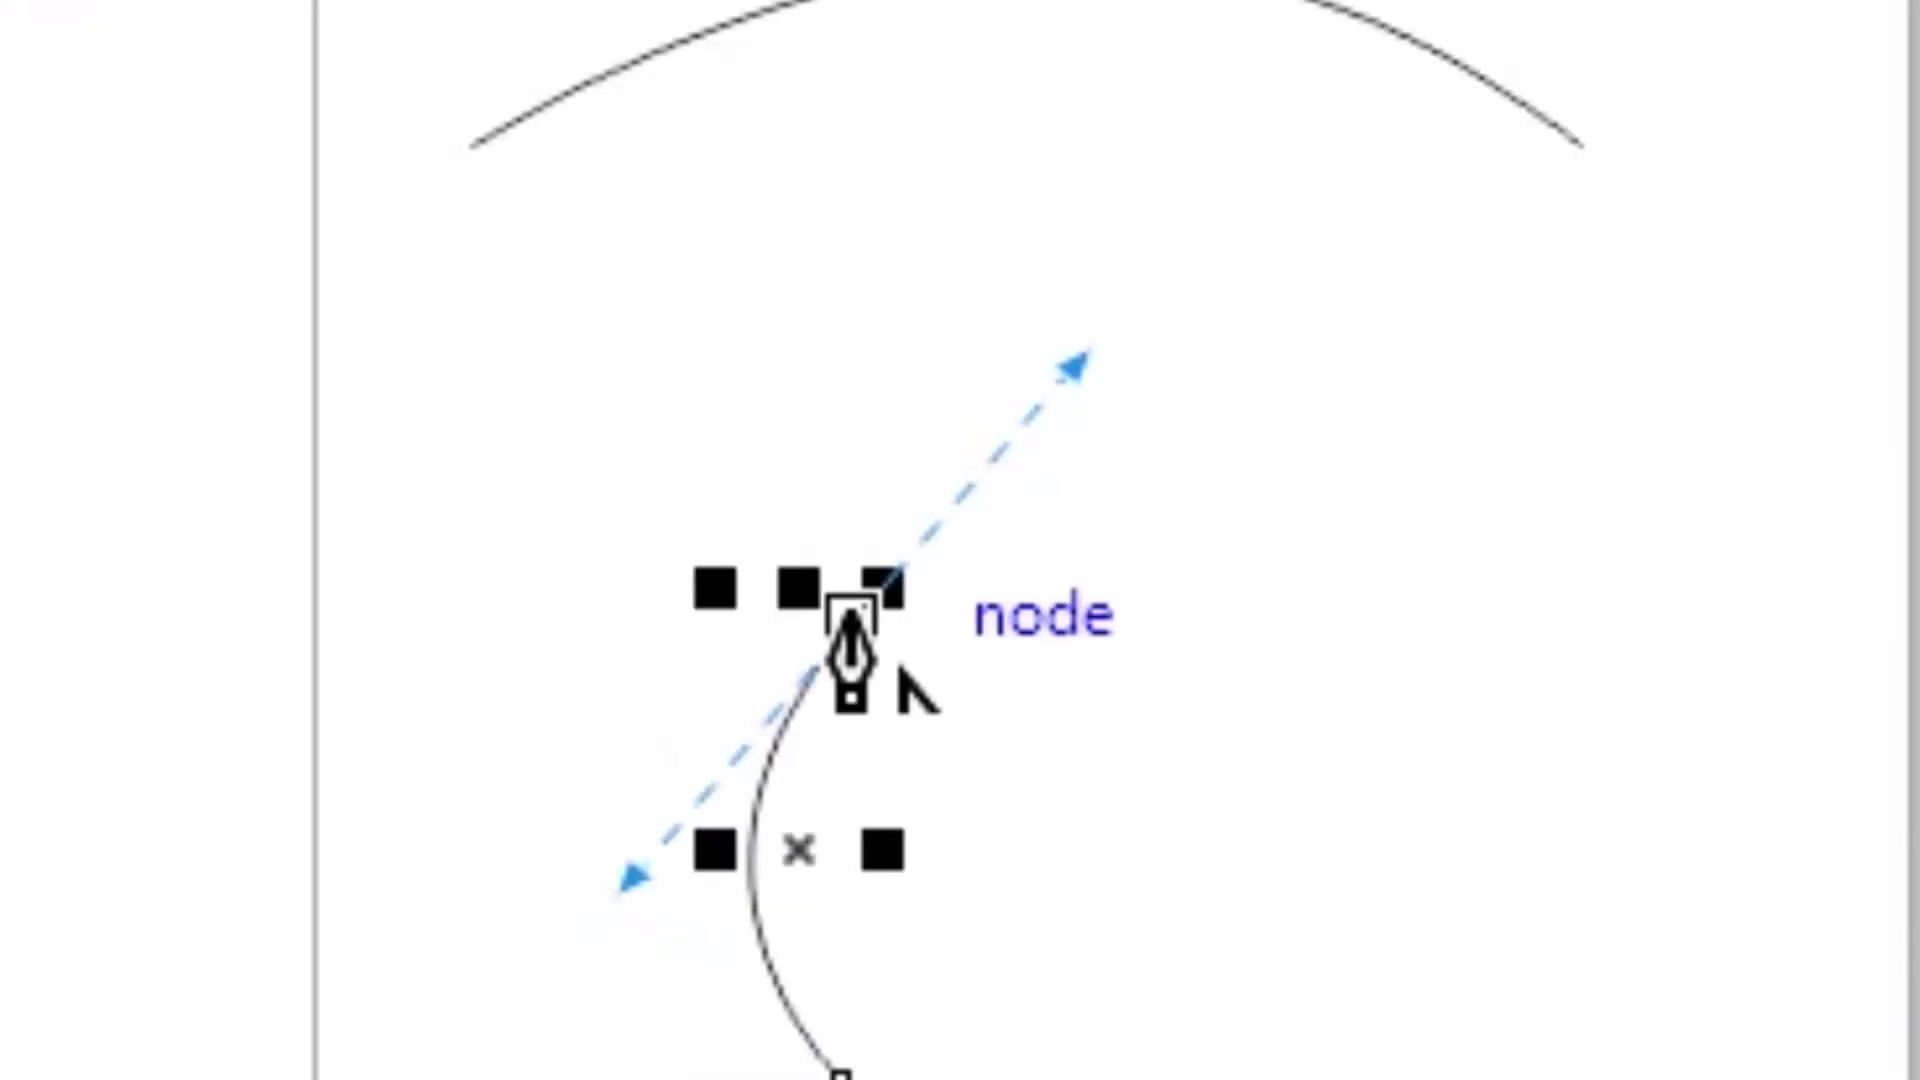
left_click(850, 615)
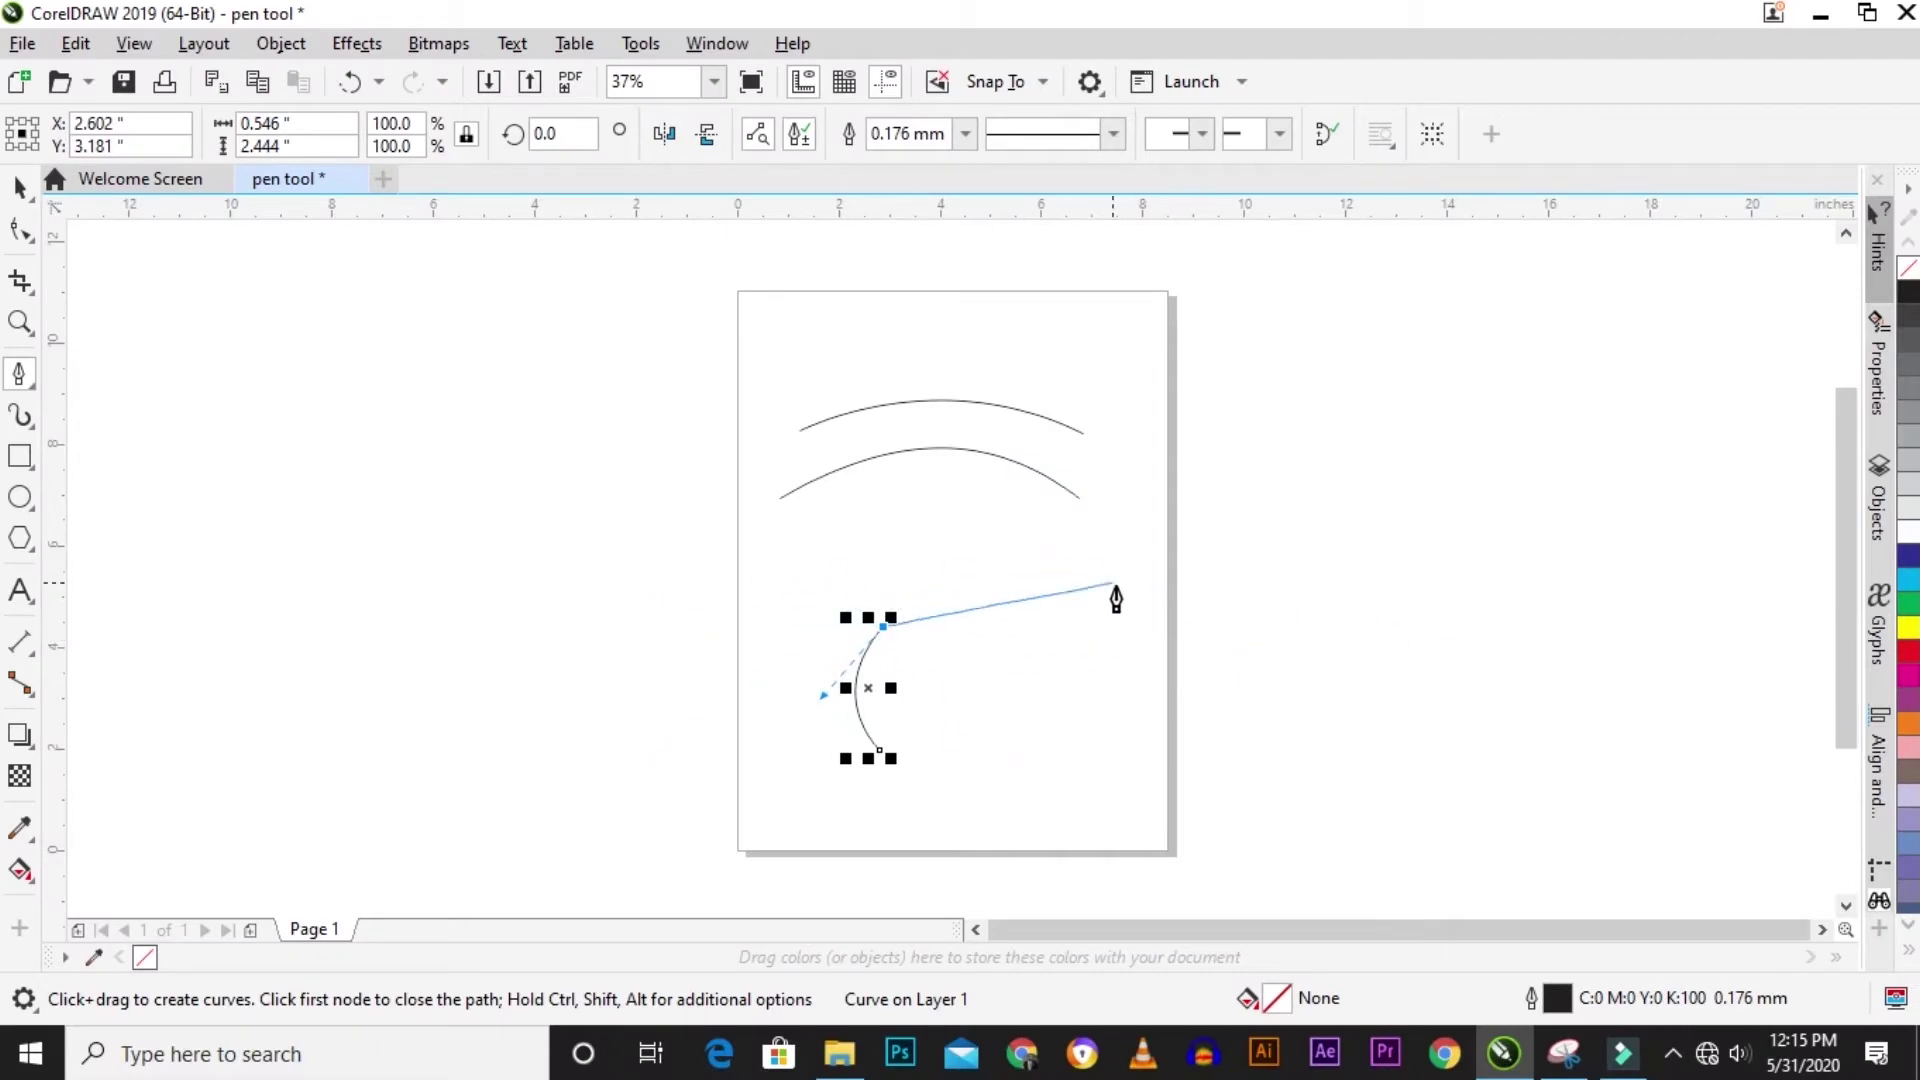
left_click_drag(1074, 652, 1137, 765)
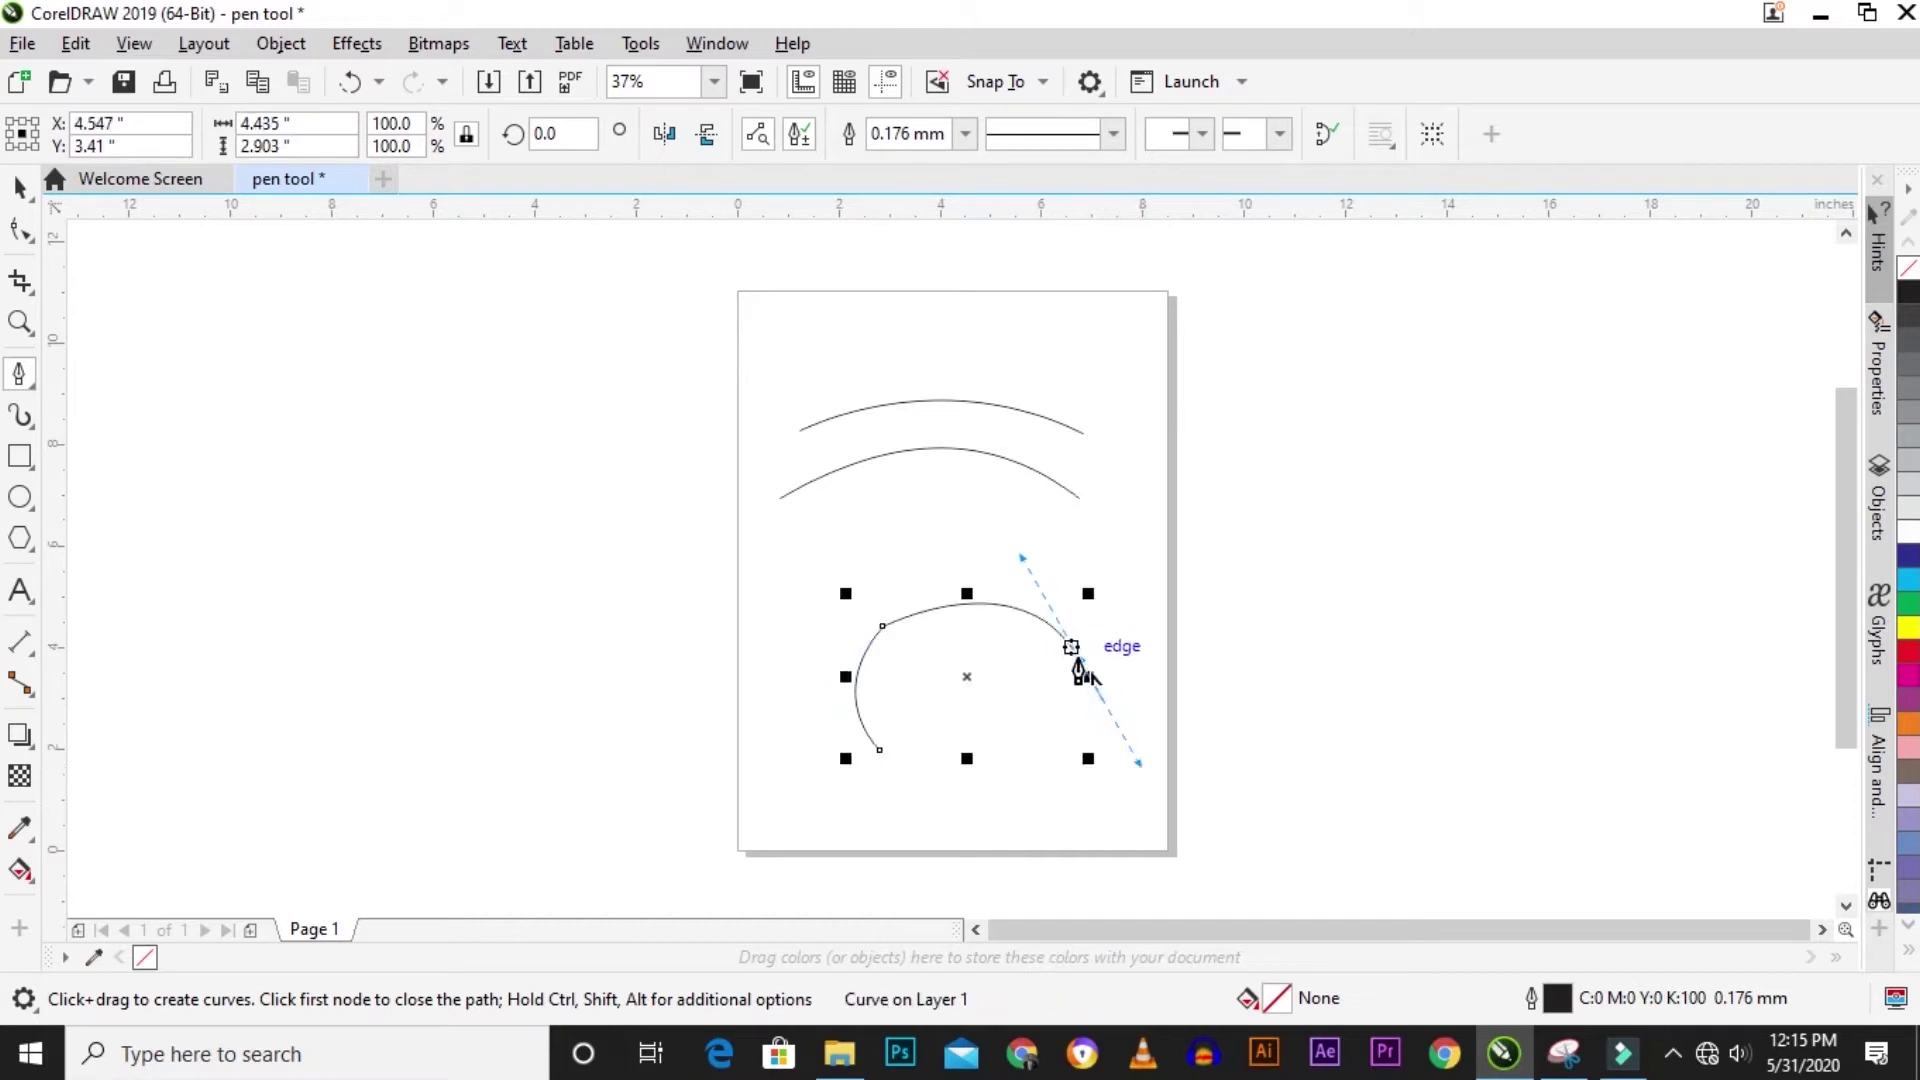
Add a curved segment down to a bottom node without its previous direction and close the path at the starting node.
left_click_drag(952, 795, 855, 754)
left_click(951, 794)
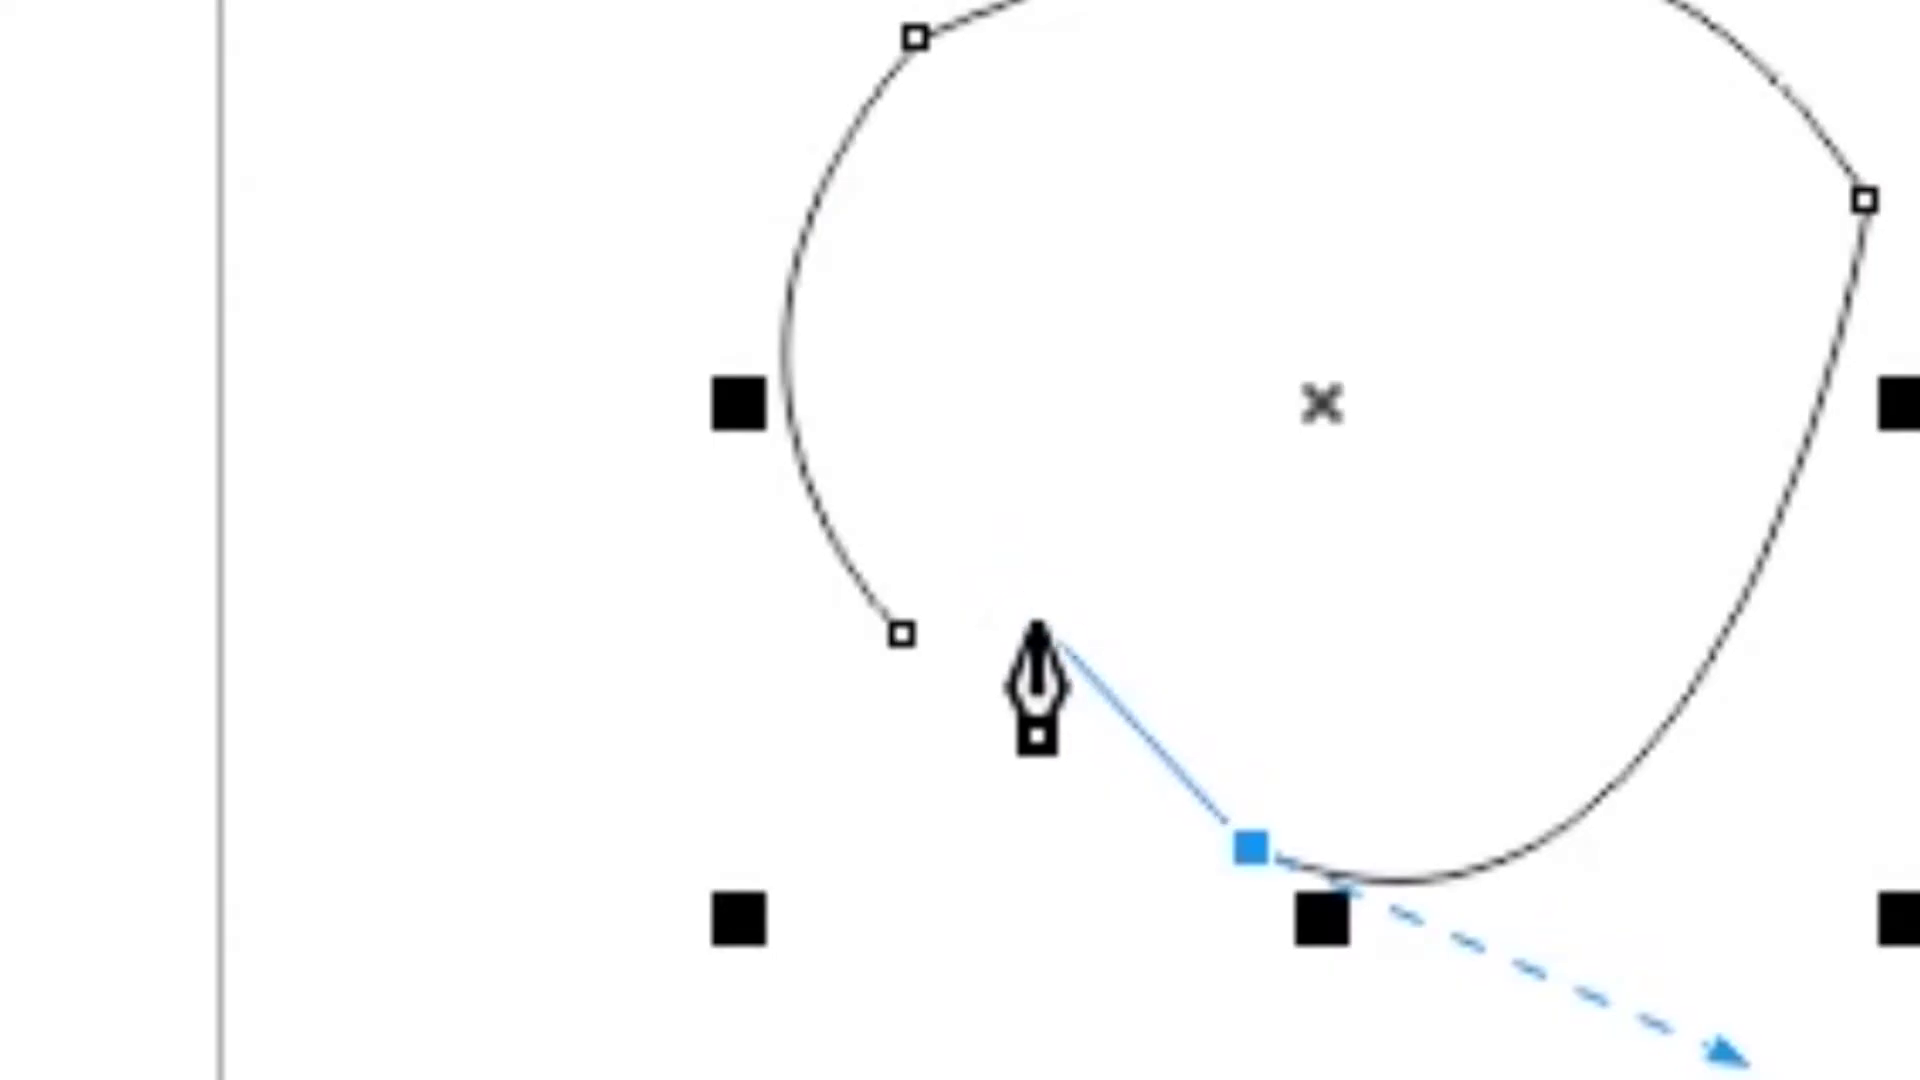
left_click(900, 636)
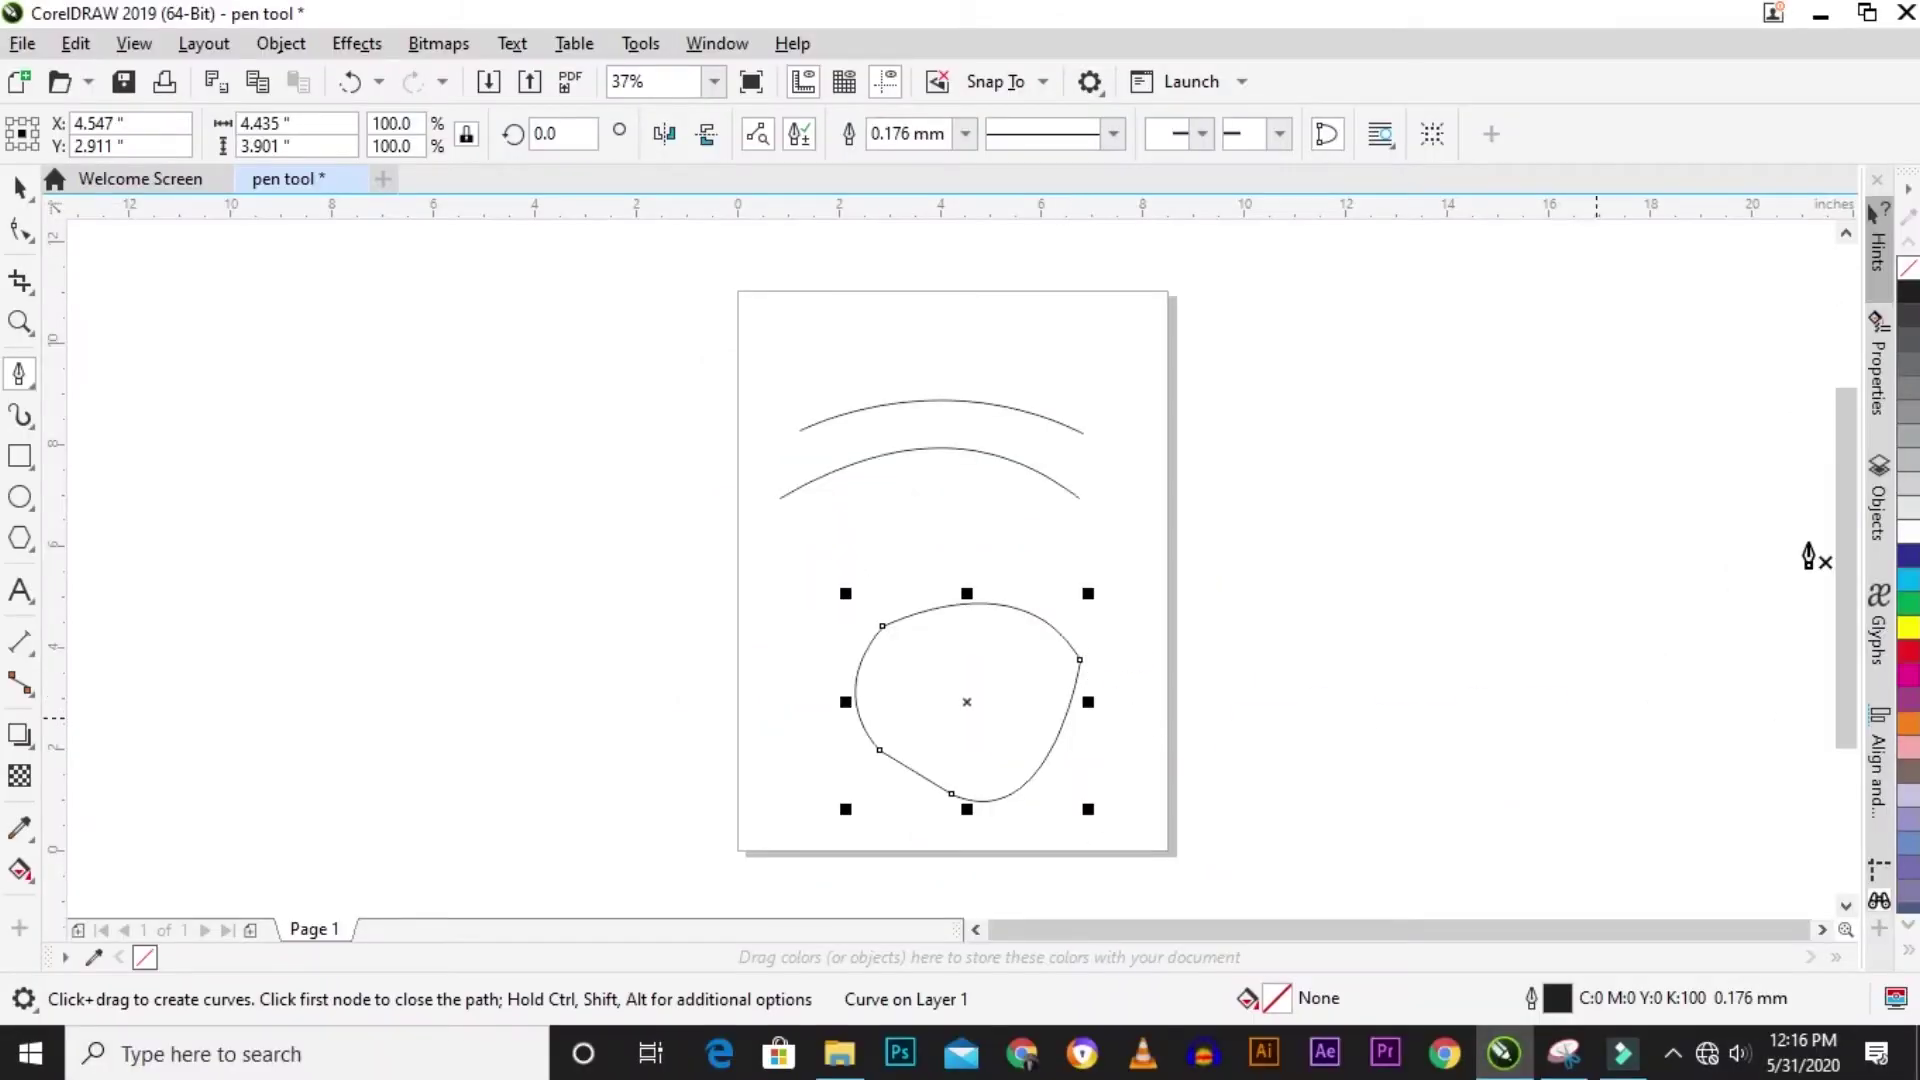
Try several grey fills on the closed shape, including 60%, 90% and 20% black.
left_click(1910, 470)
left_click(1910, 425)
left_click(1909, 390)
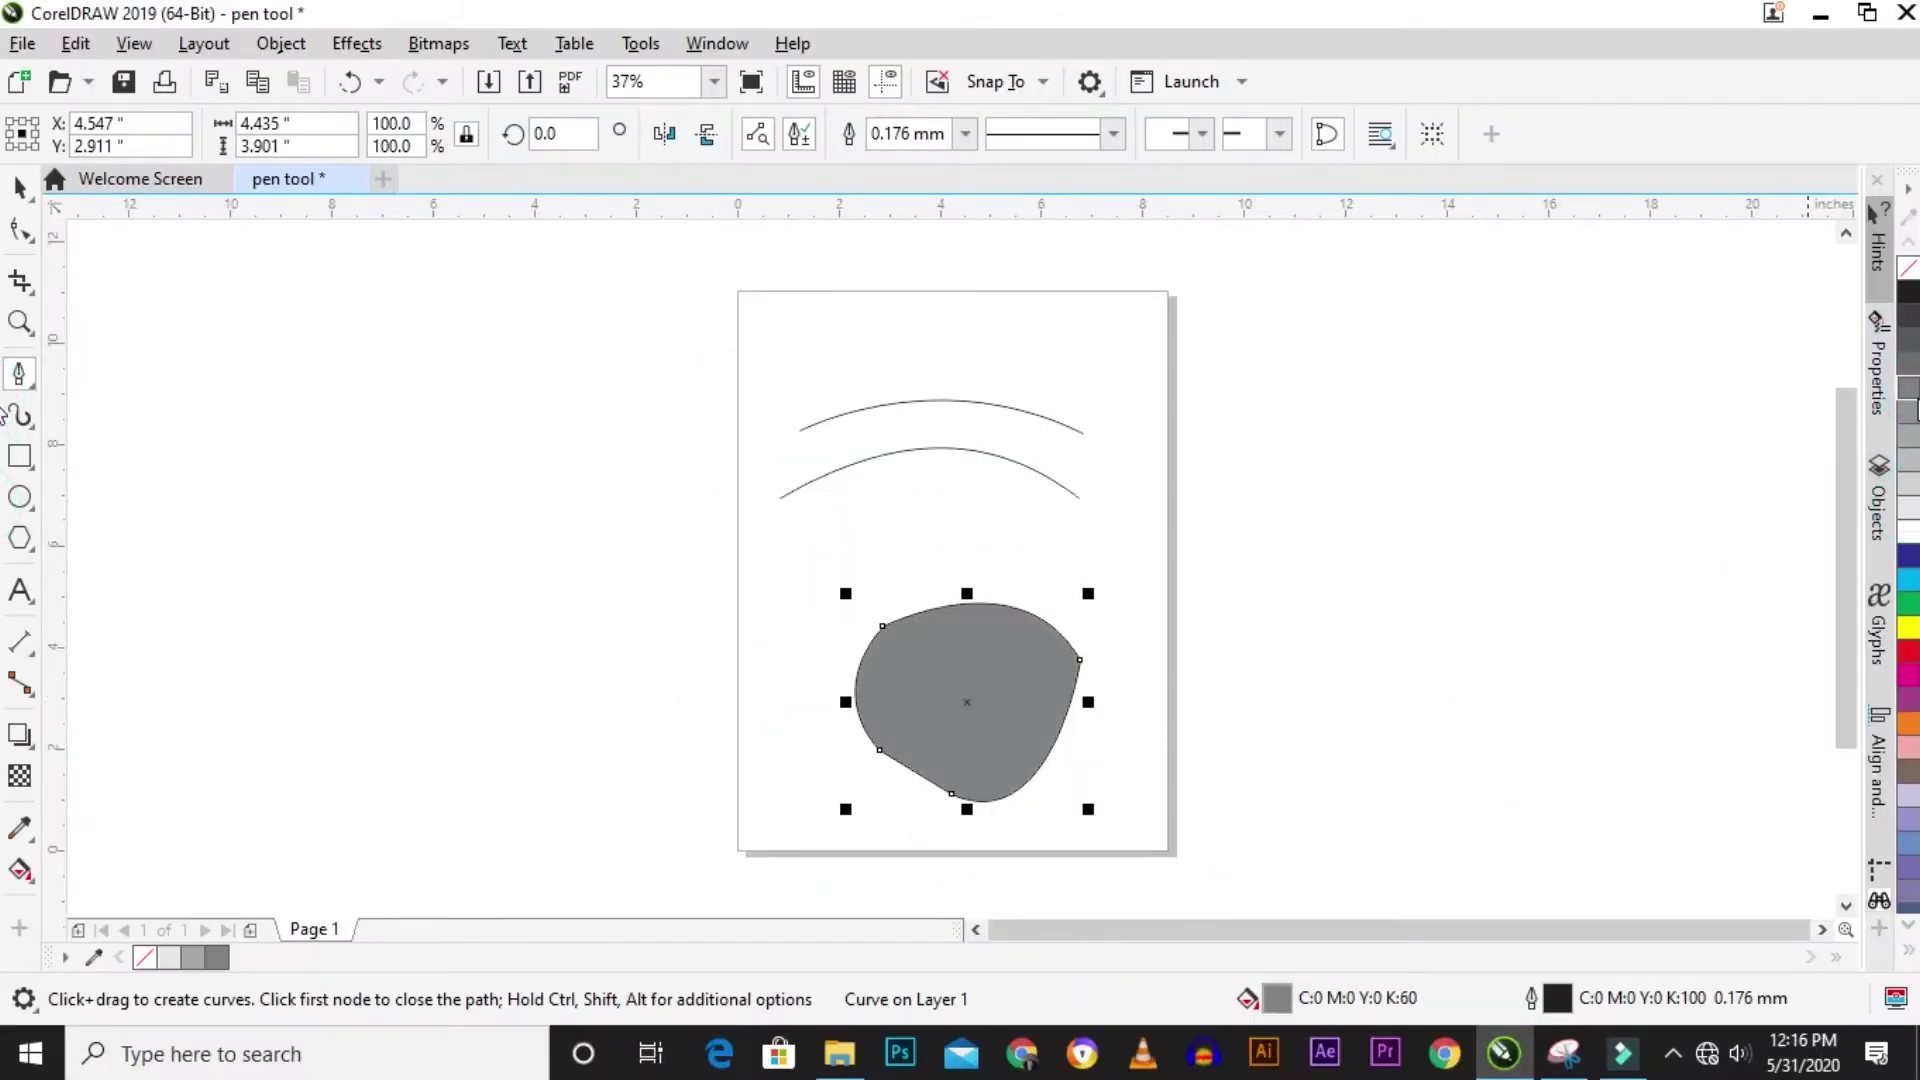
left_click(1910, 342)
left_click(1911, 326)
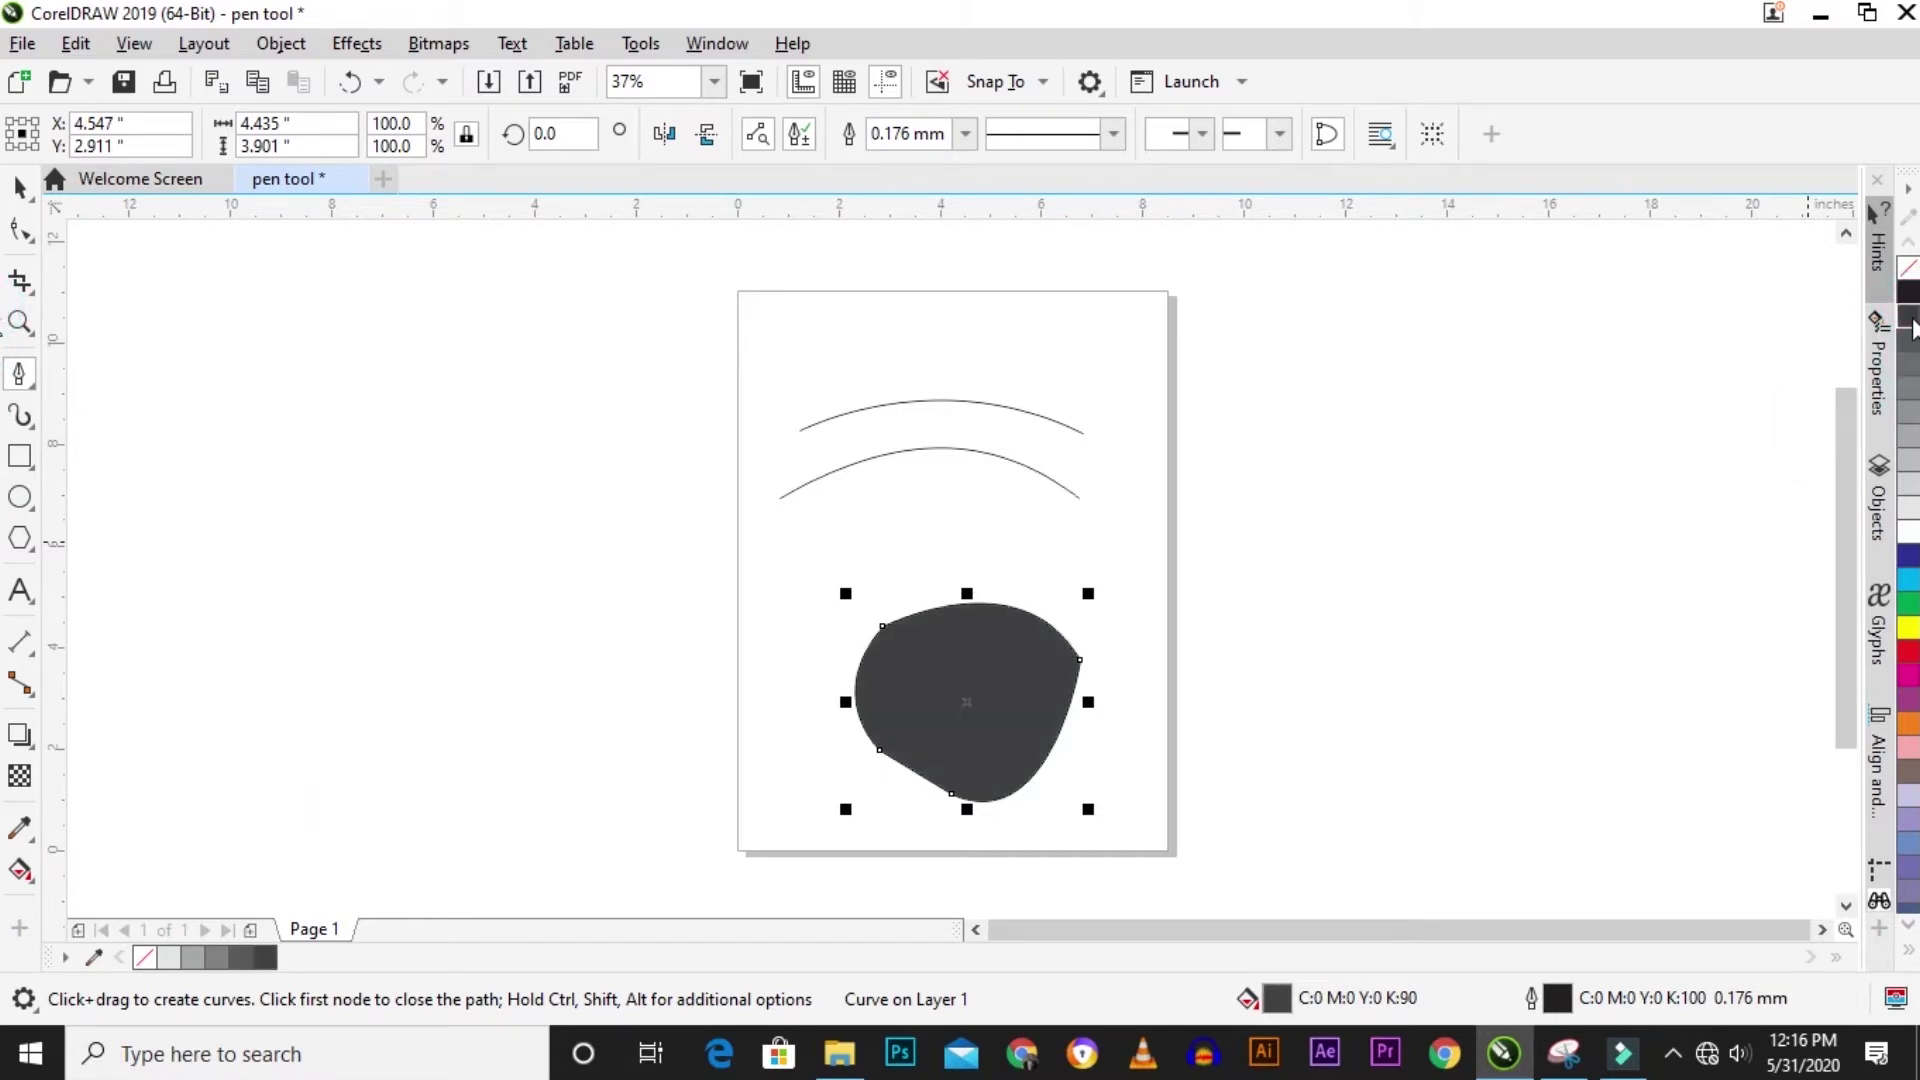
left_click(1910, 487)
Fill the closed shape with purple (C:20 M:80 Y:0 K:20) and collapse the Glyphs docker.
left_click(1898, 620)
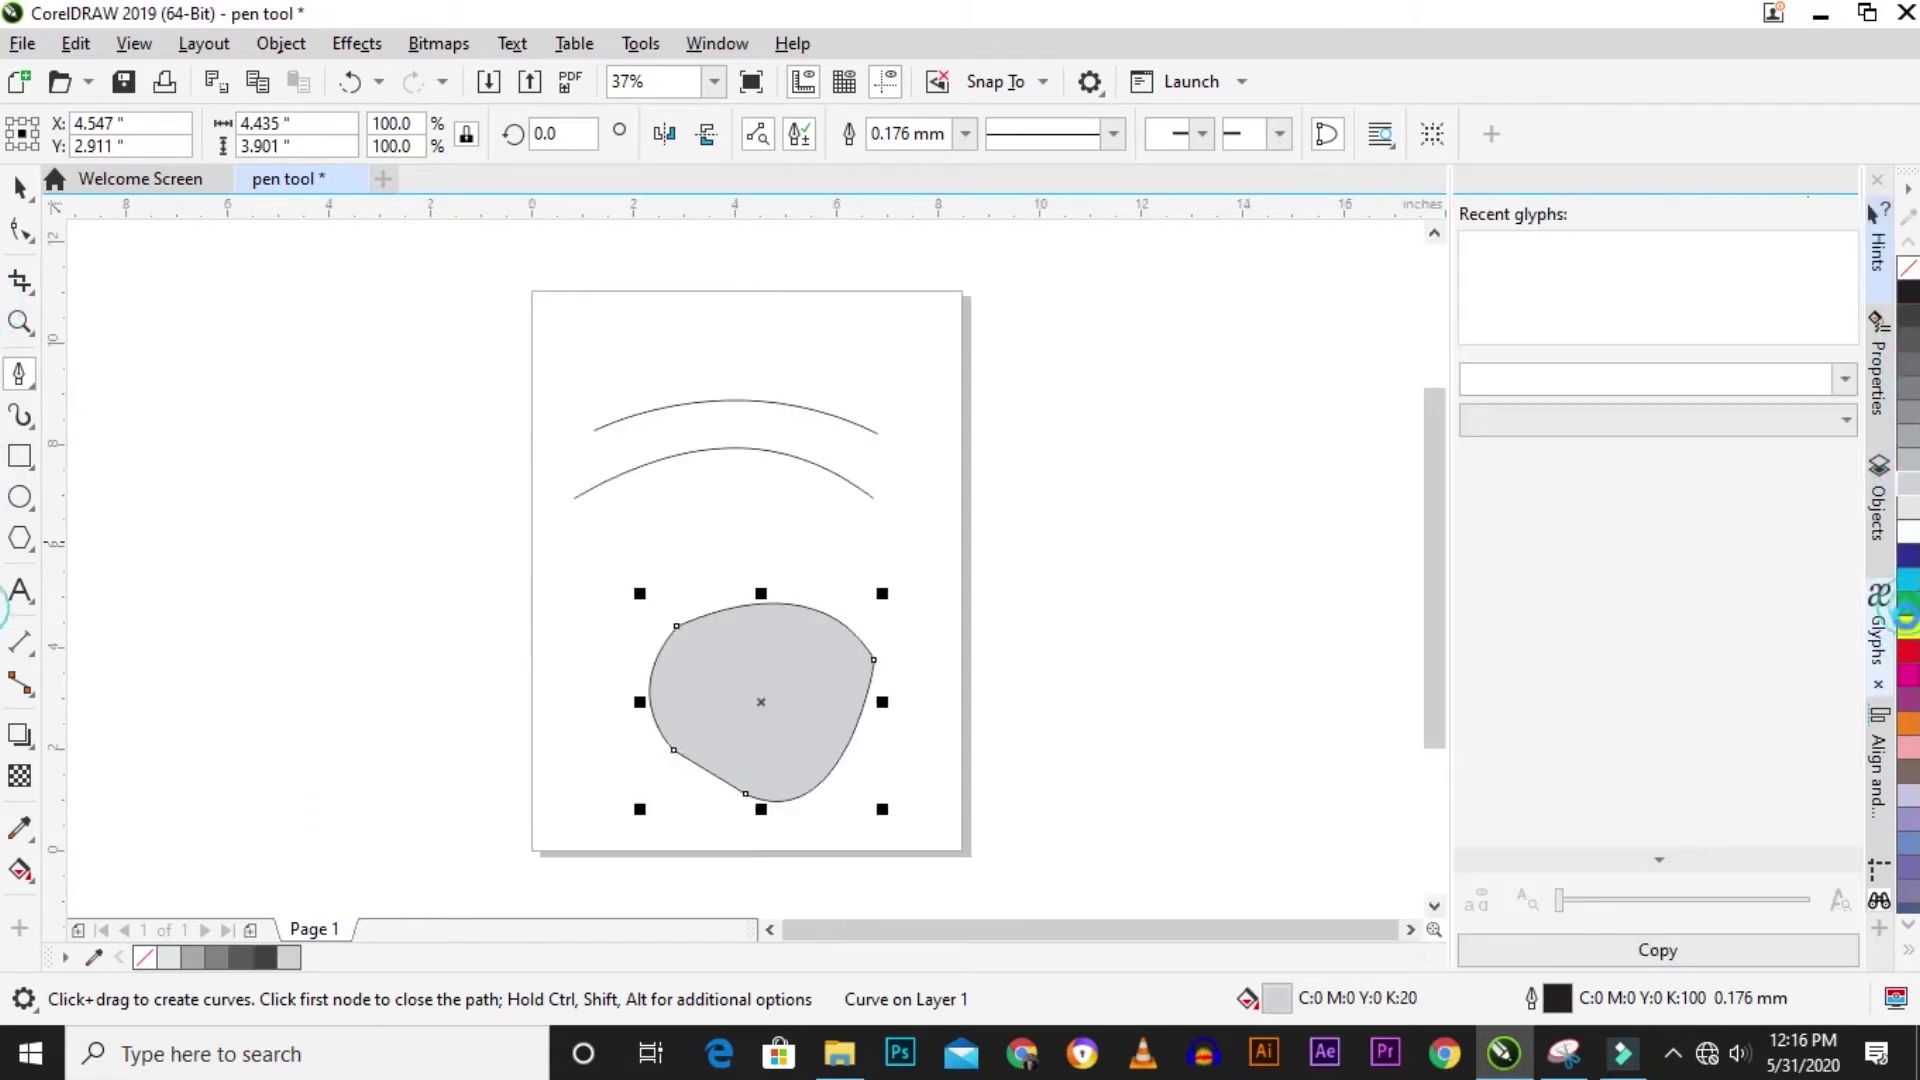
left_click(1906, 608)
left_click(1906, 697)
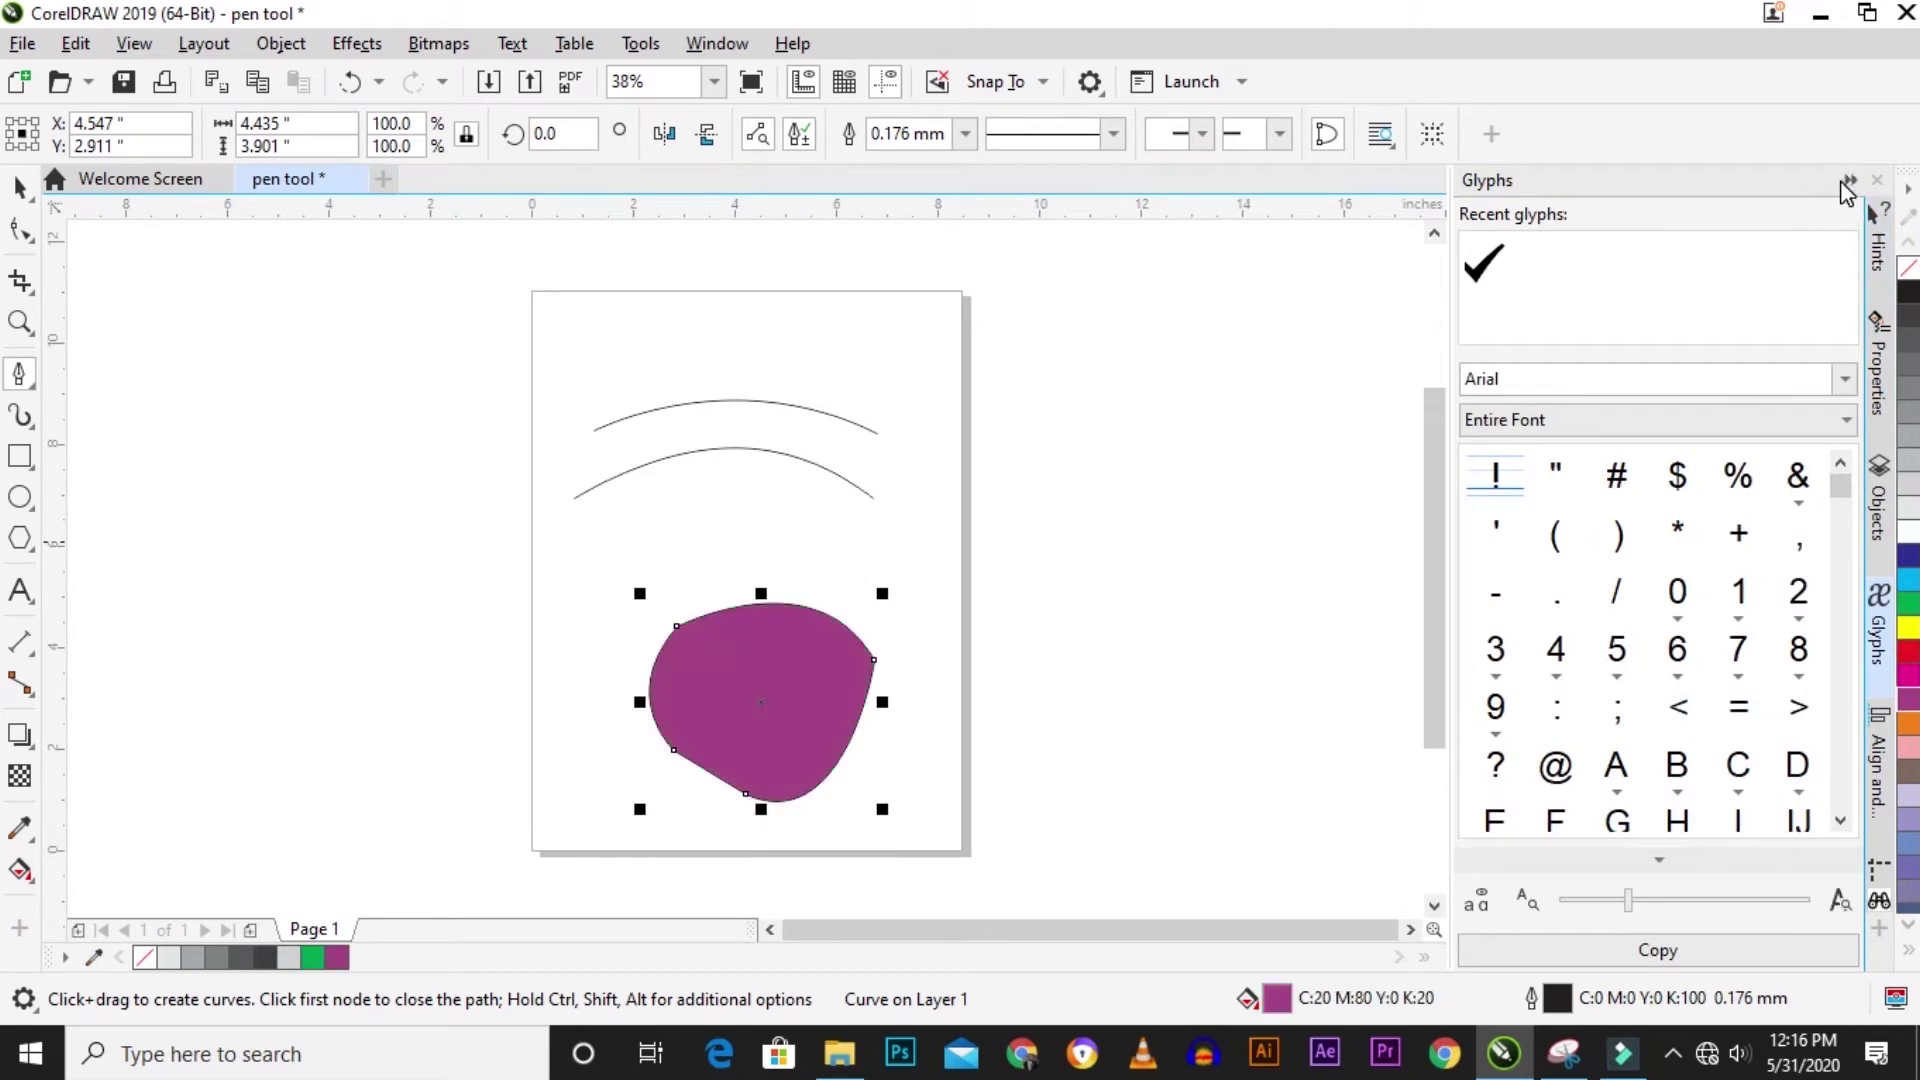
left_click(1849, 182)
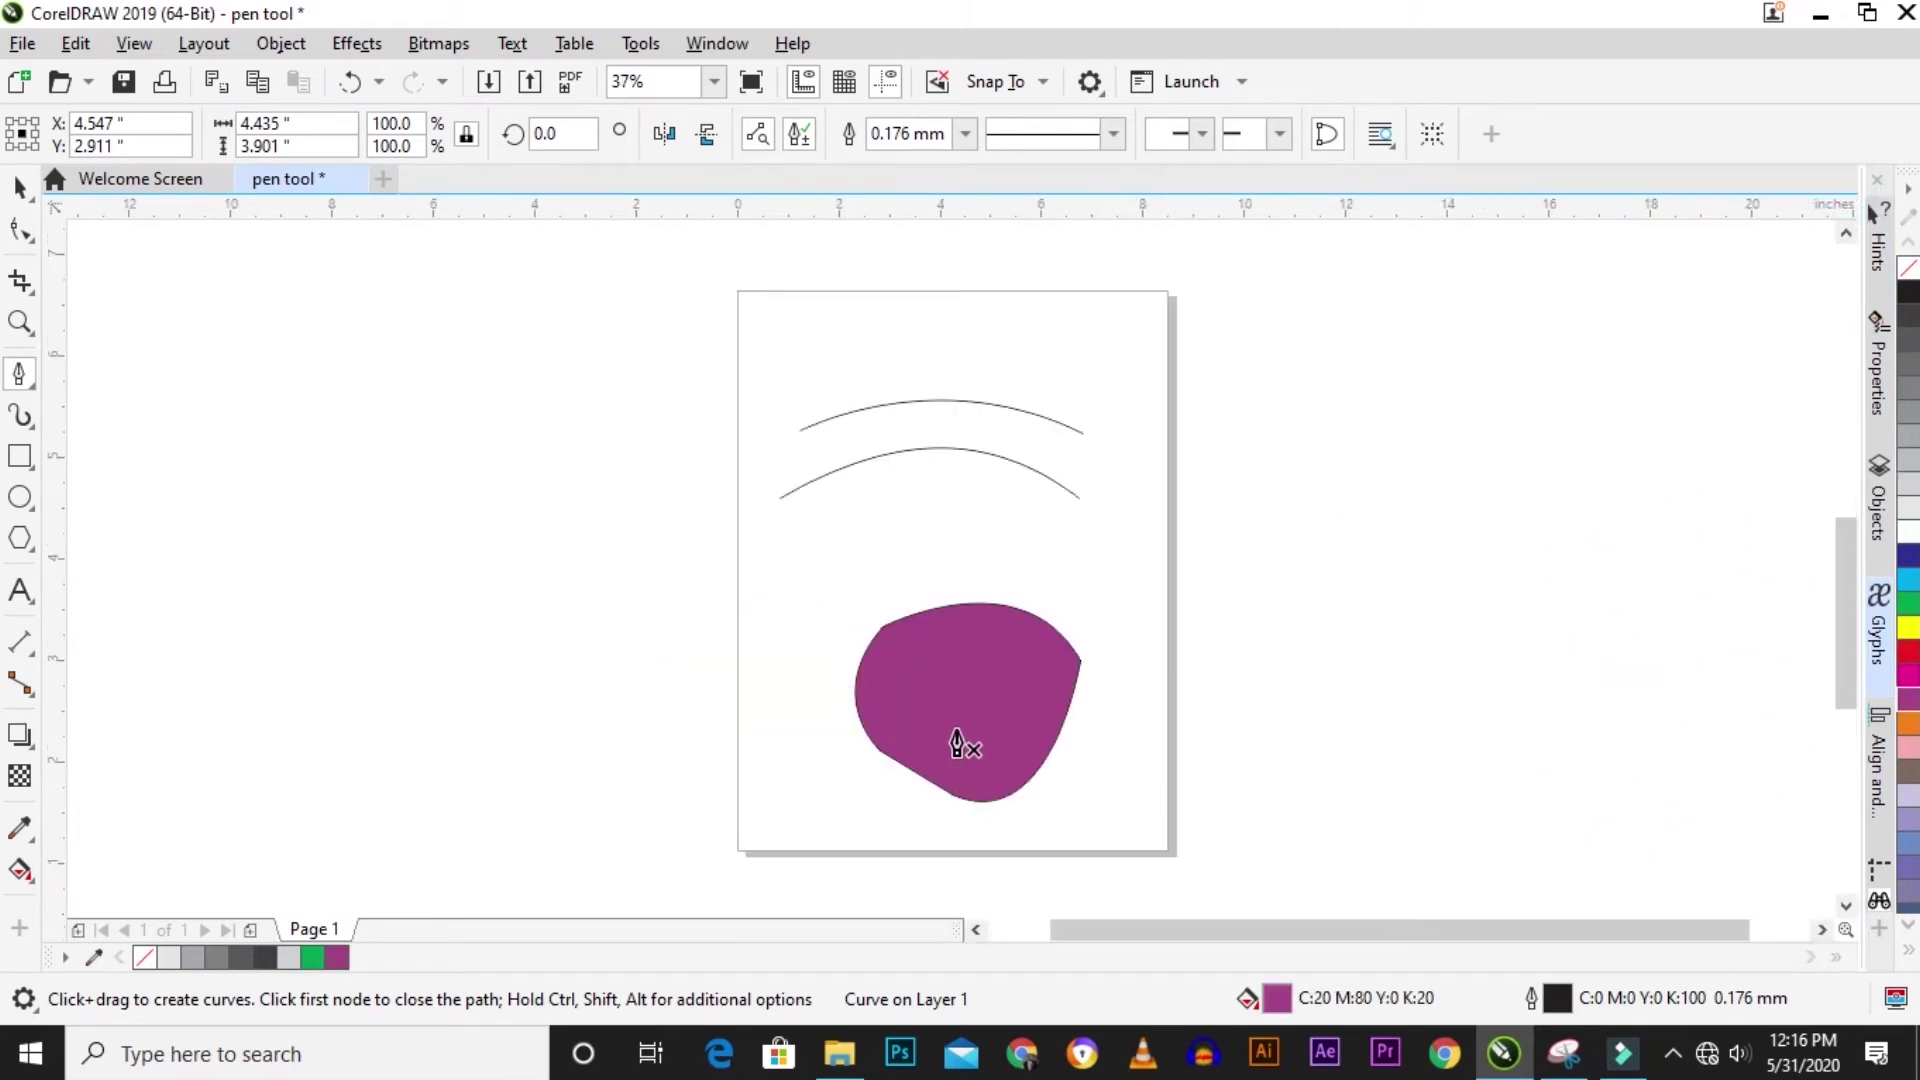
Try a cyan outline on the purple shape, finishing with a yellow outline (C:0 M:0 Y:100 K:0).
scroll(957, 745, "up", 2)
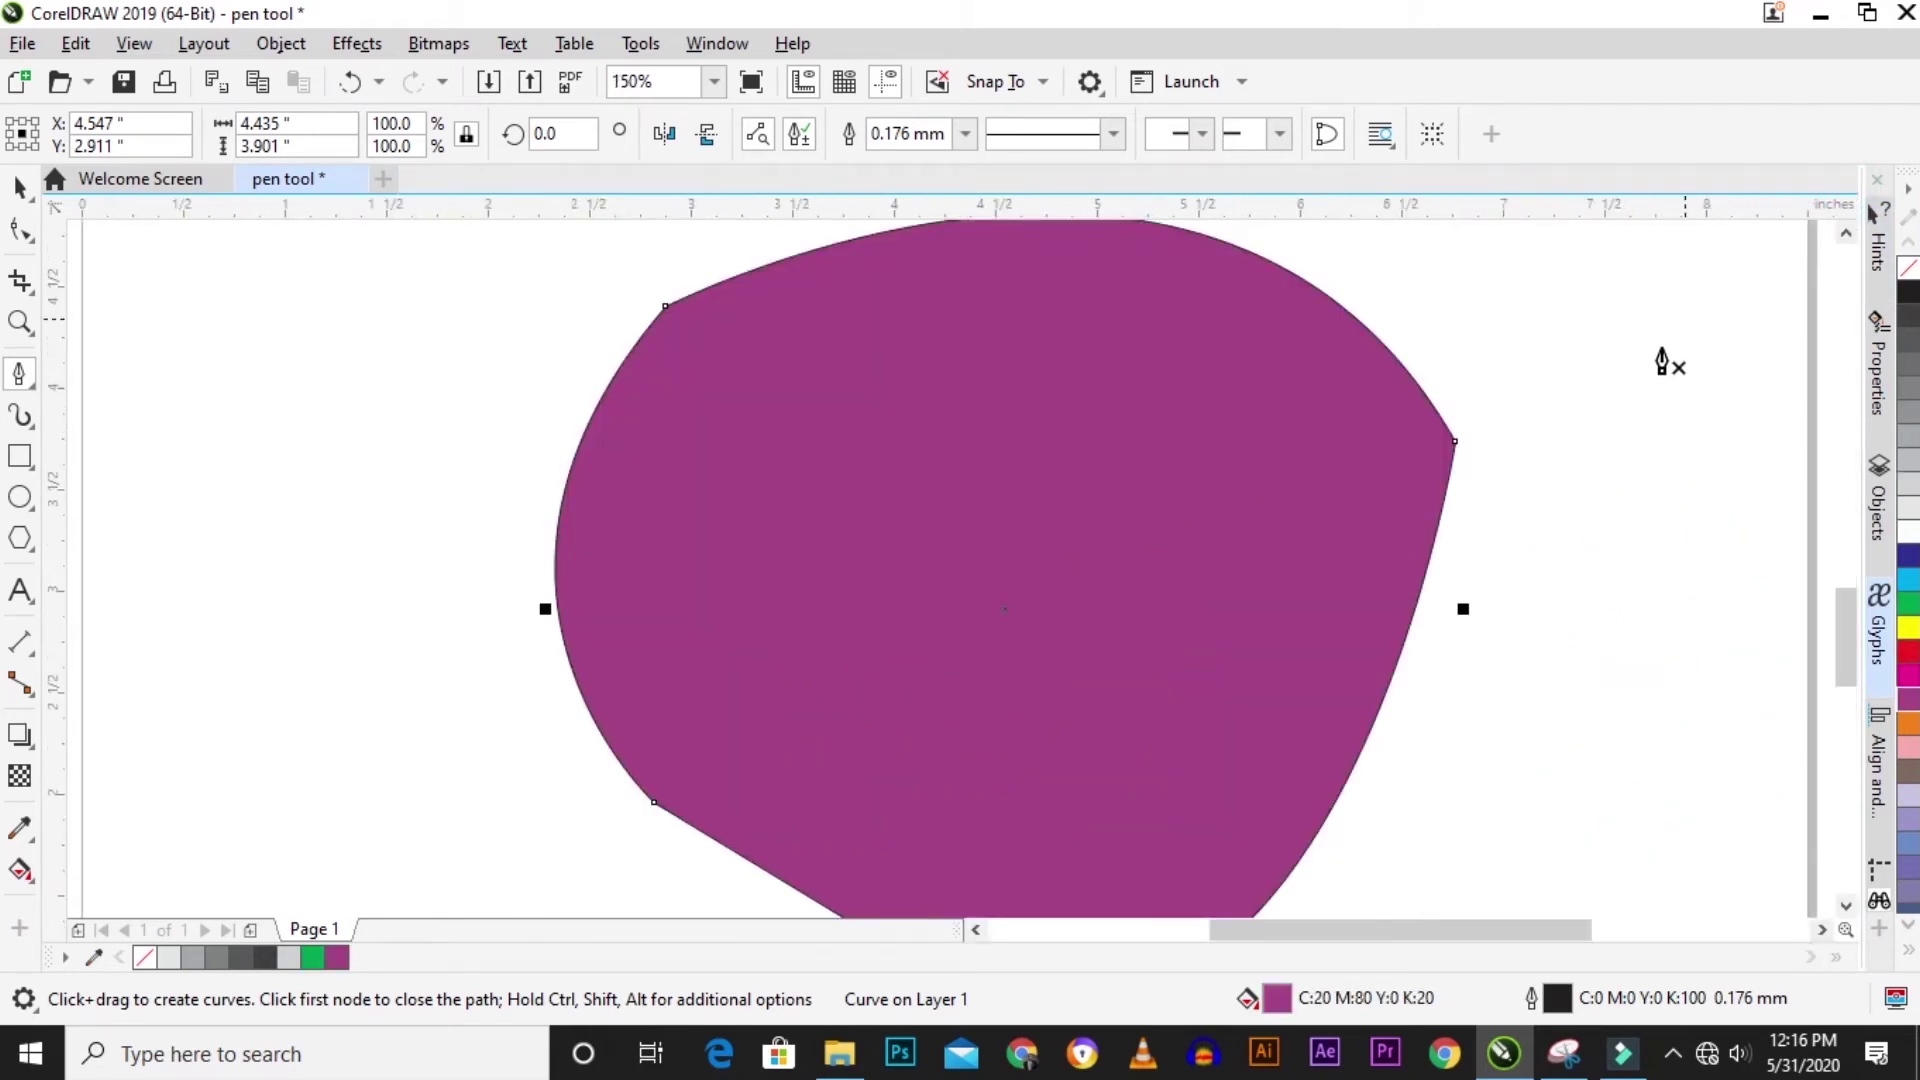
scroll(1460, 452, "up", 3)
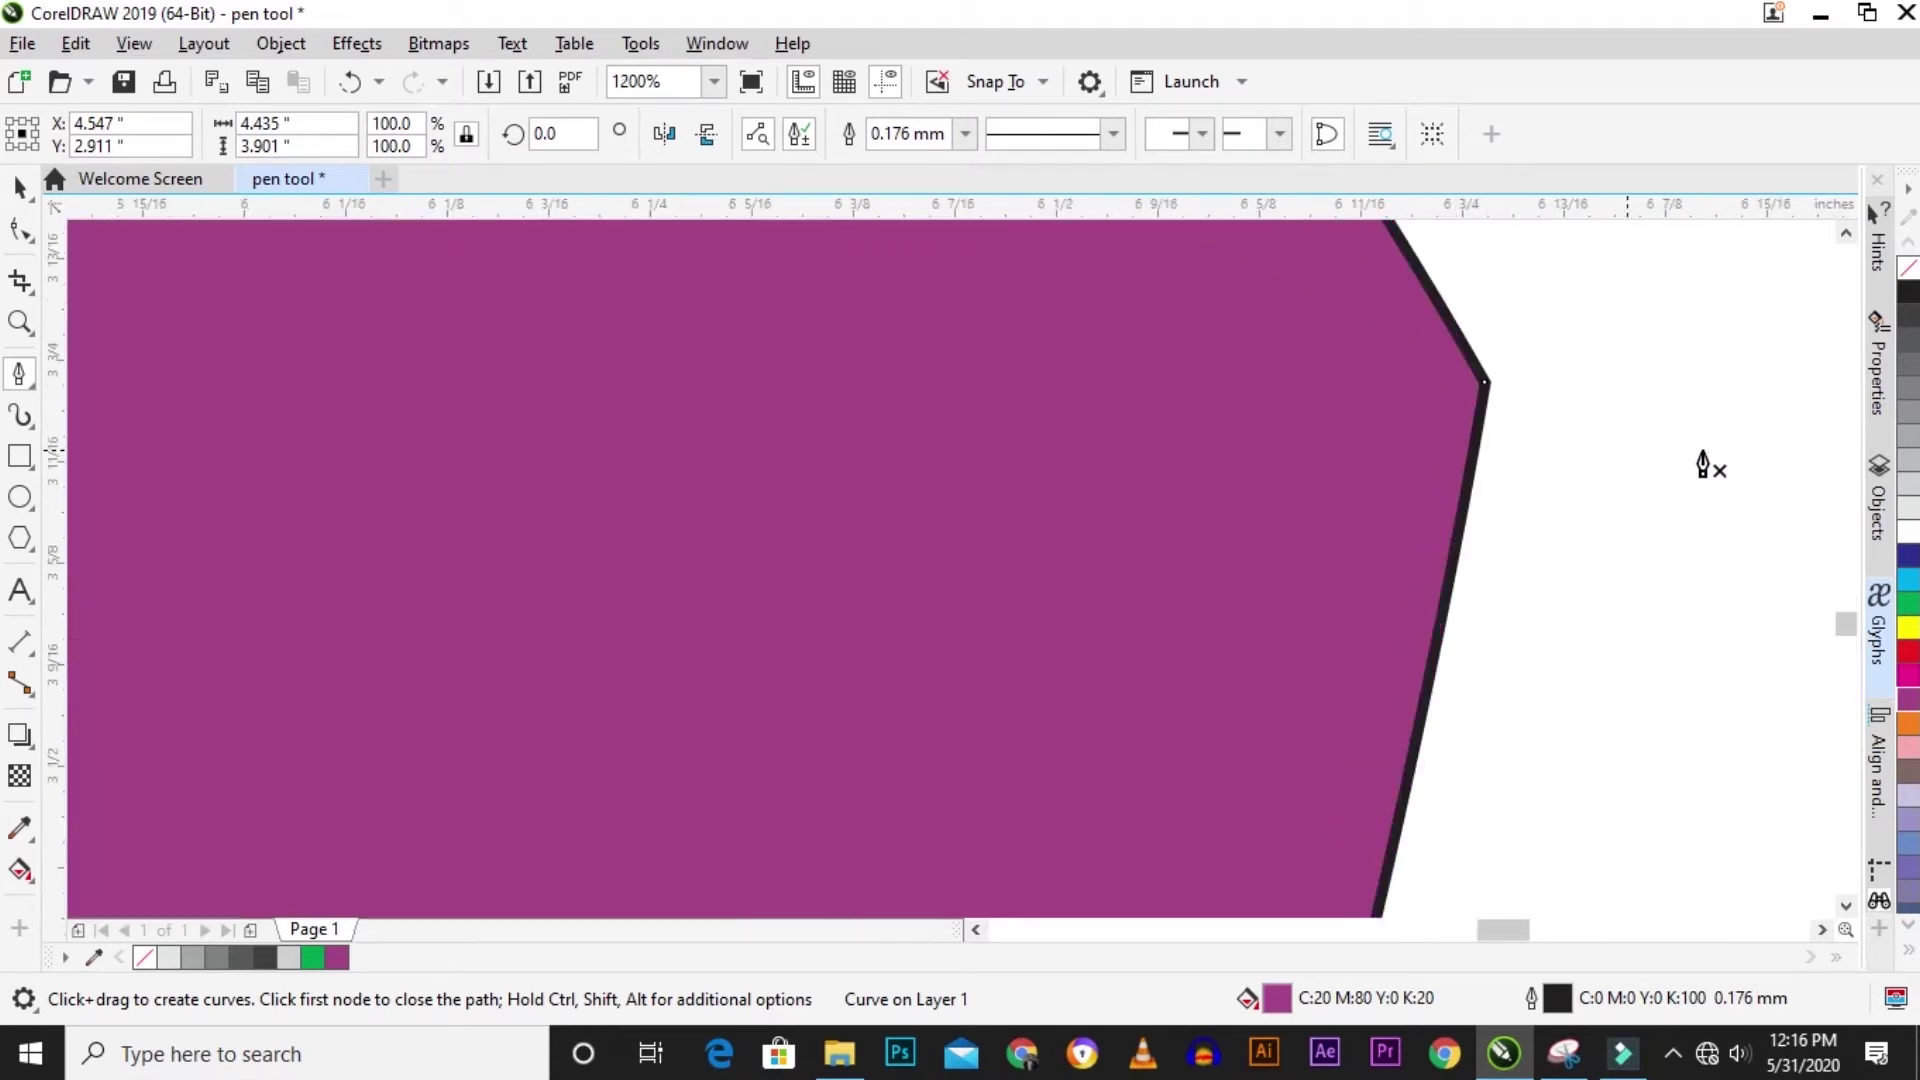
right_click(1907, 581)
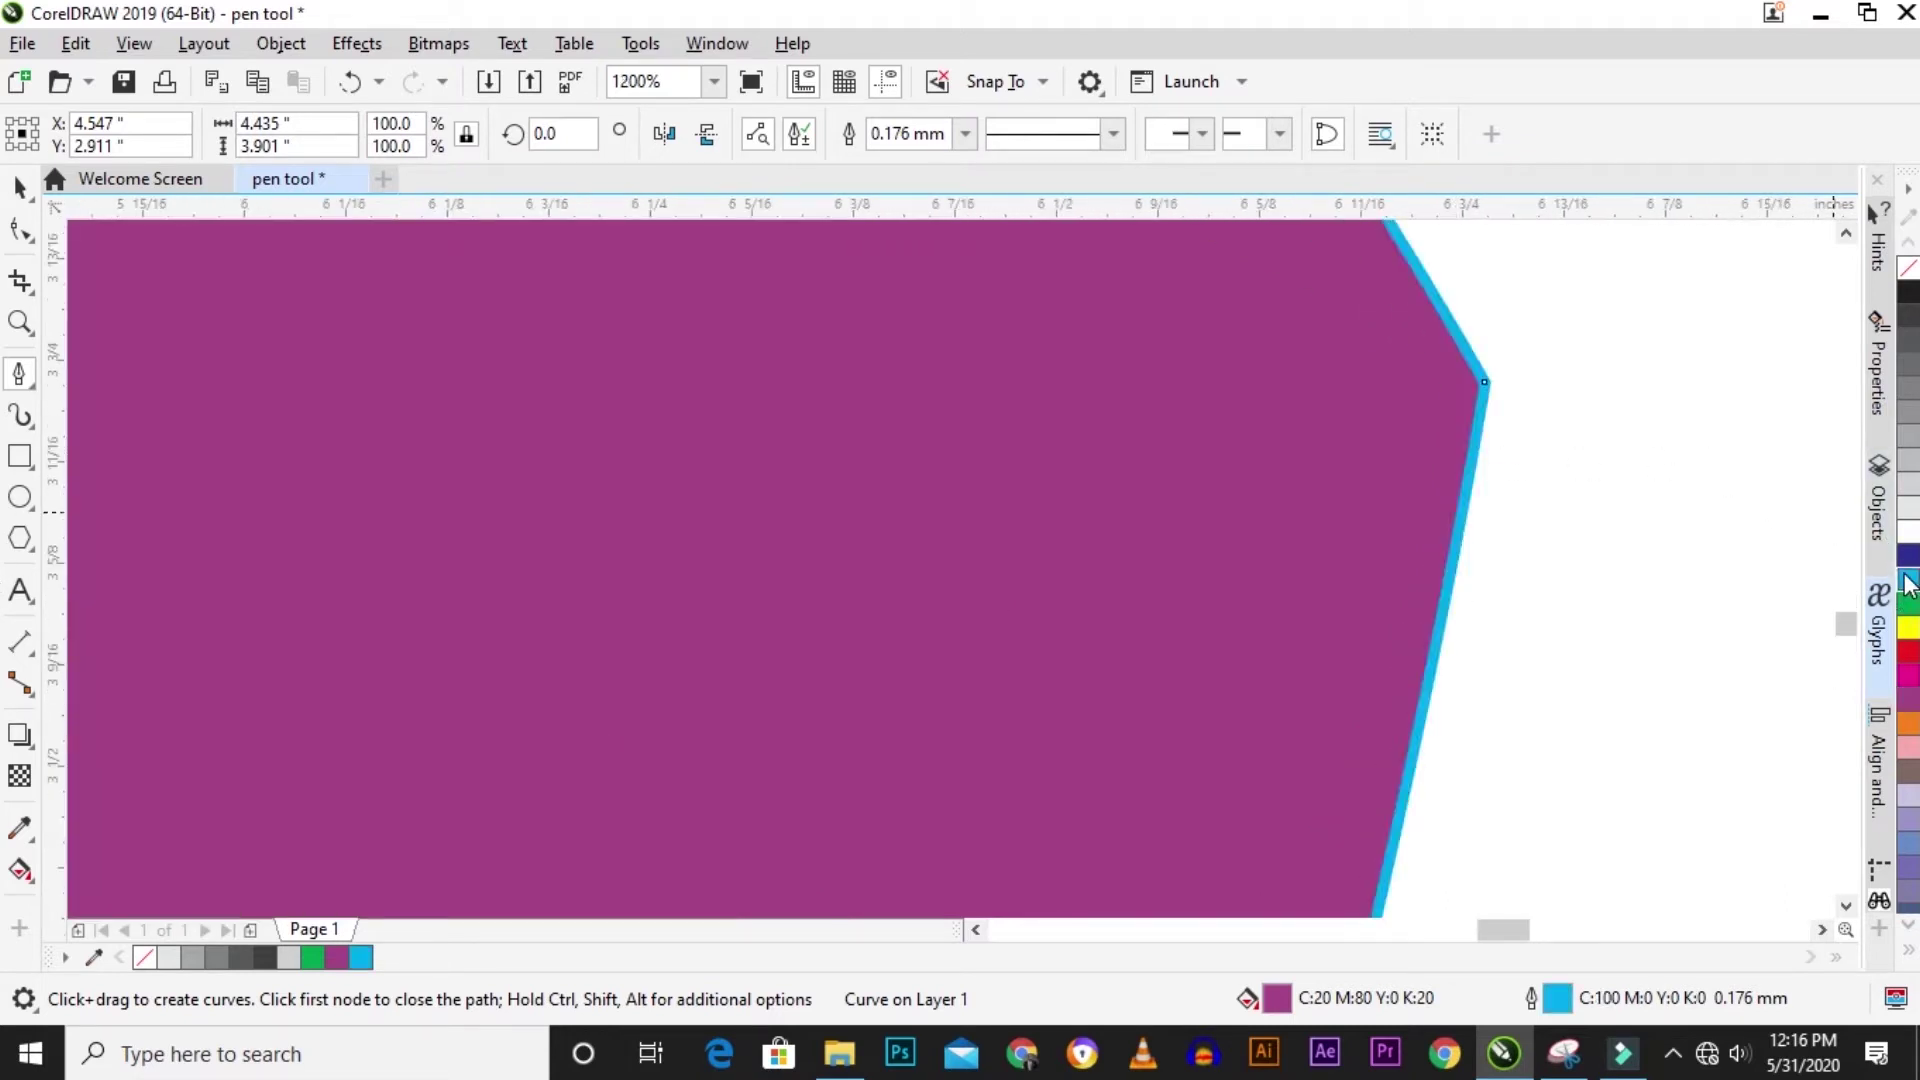
right_click(1907, 628)
scroll(1500, 557, "down", 3)
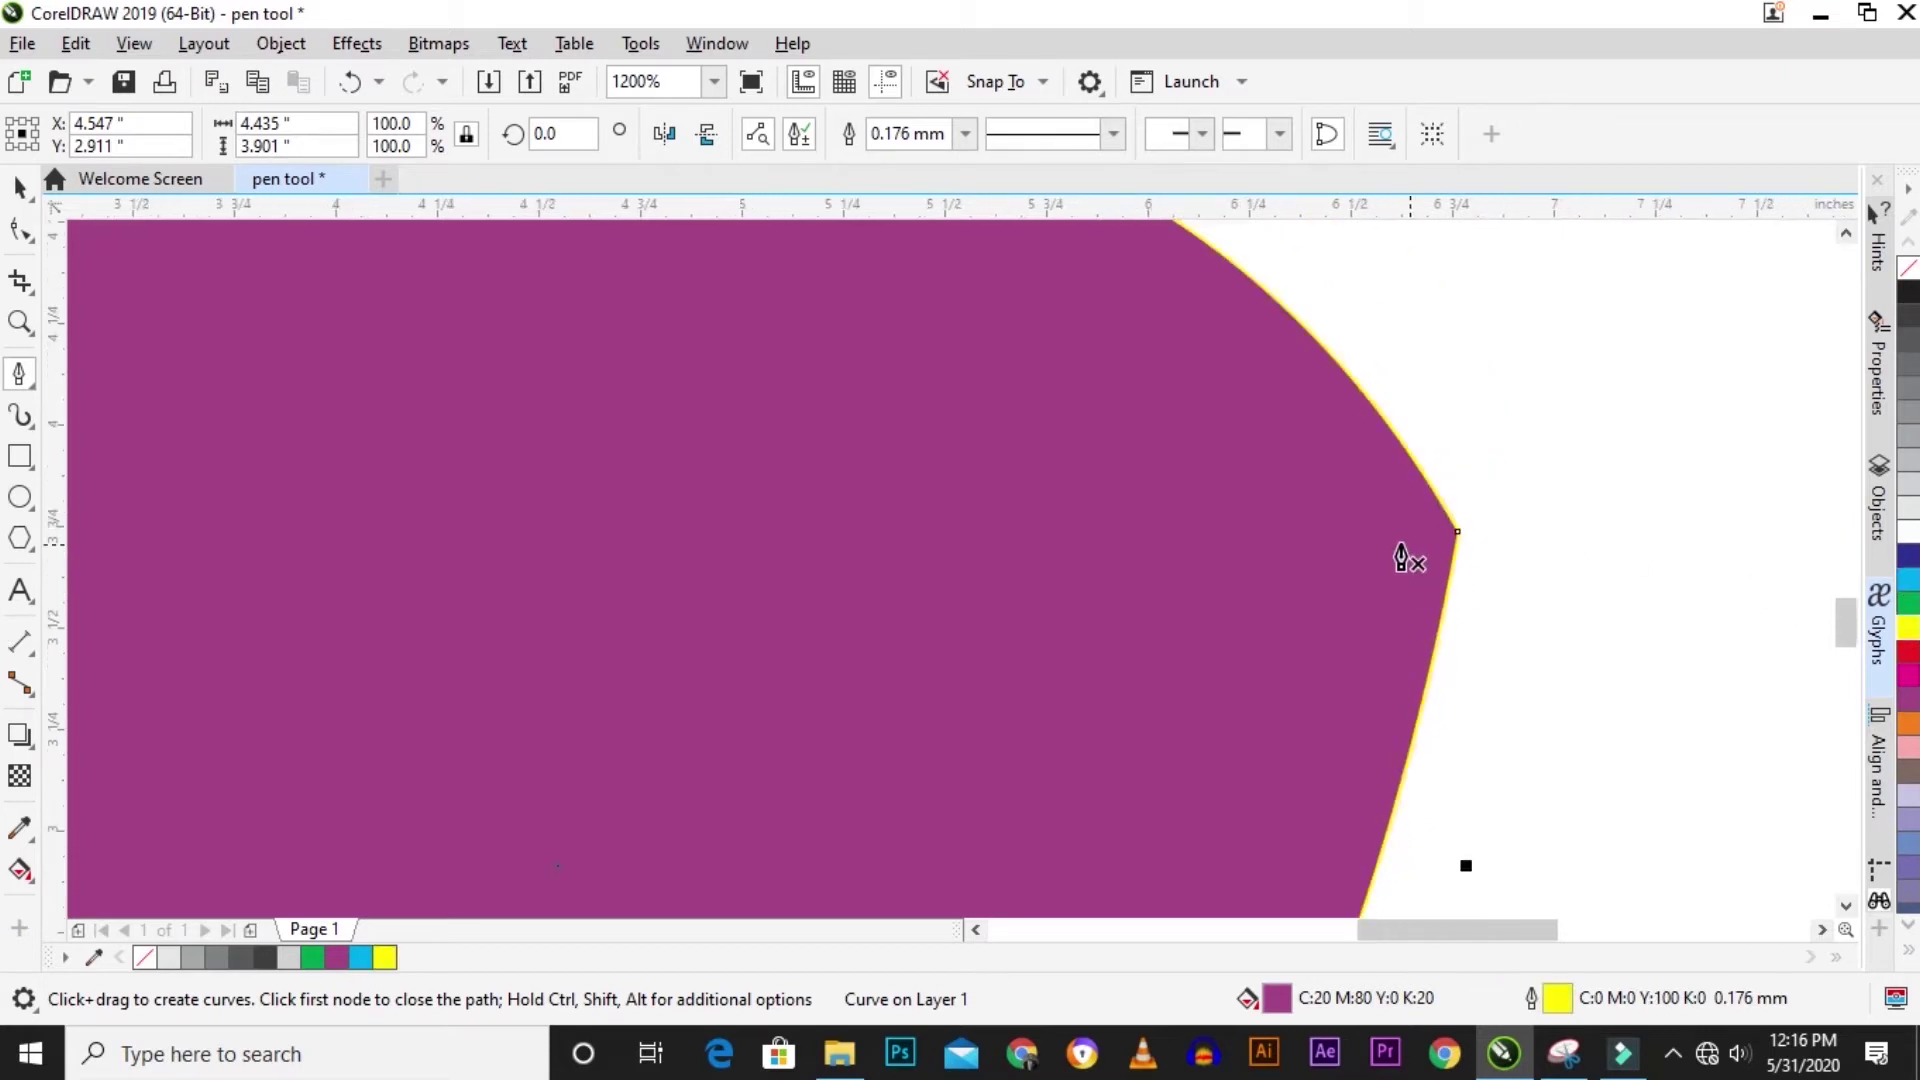
scroll(1250, 545, "down", 2)
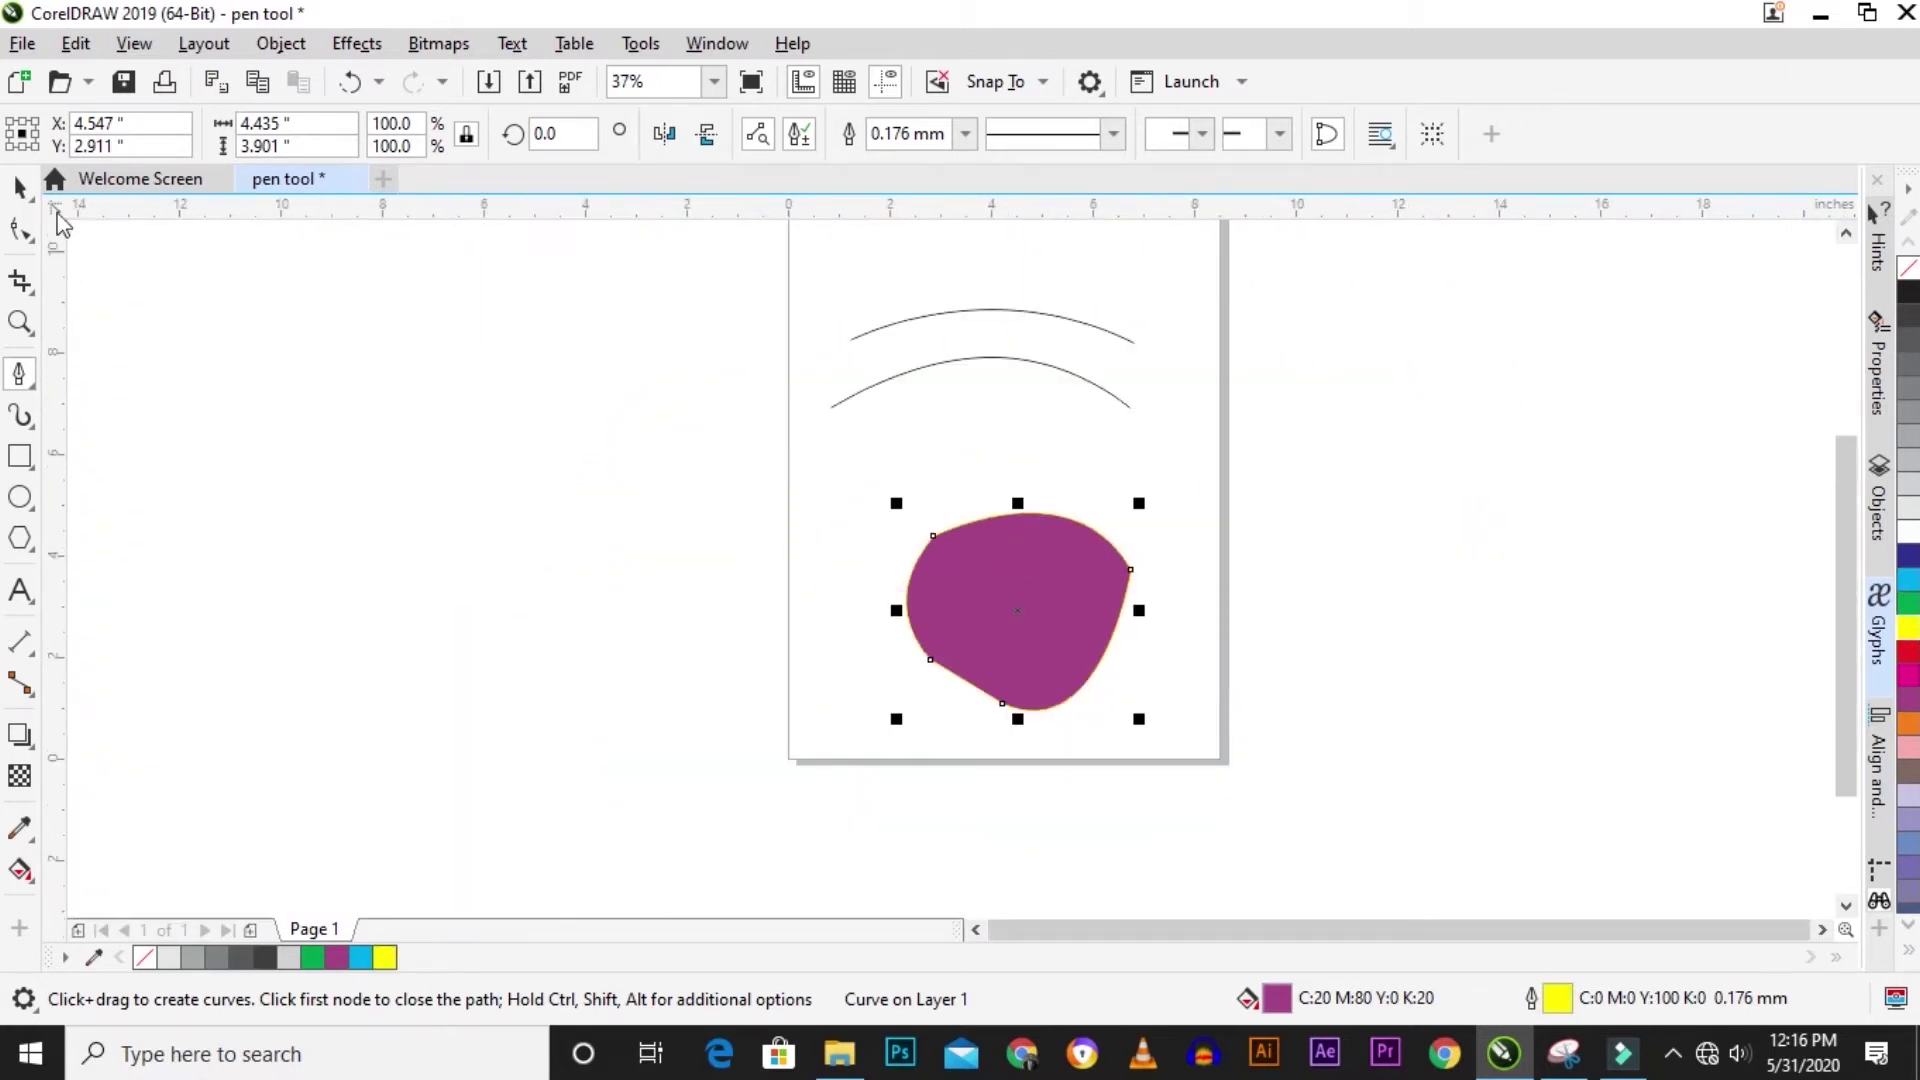
Reshape the purple shape with the Shape tool by moving its upper-left and bottom nodes and adjusting the control handles of its curves.
left_click(16, 188)
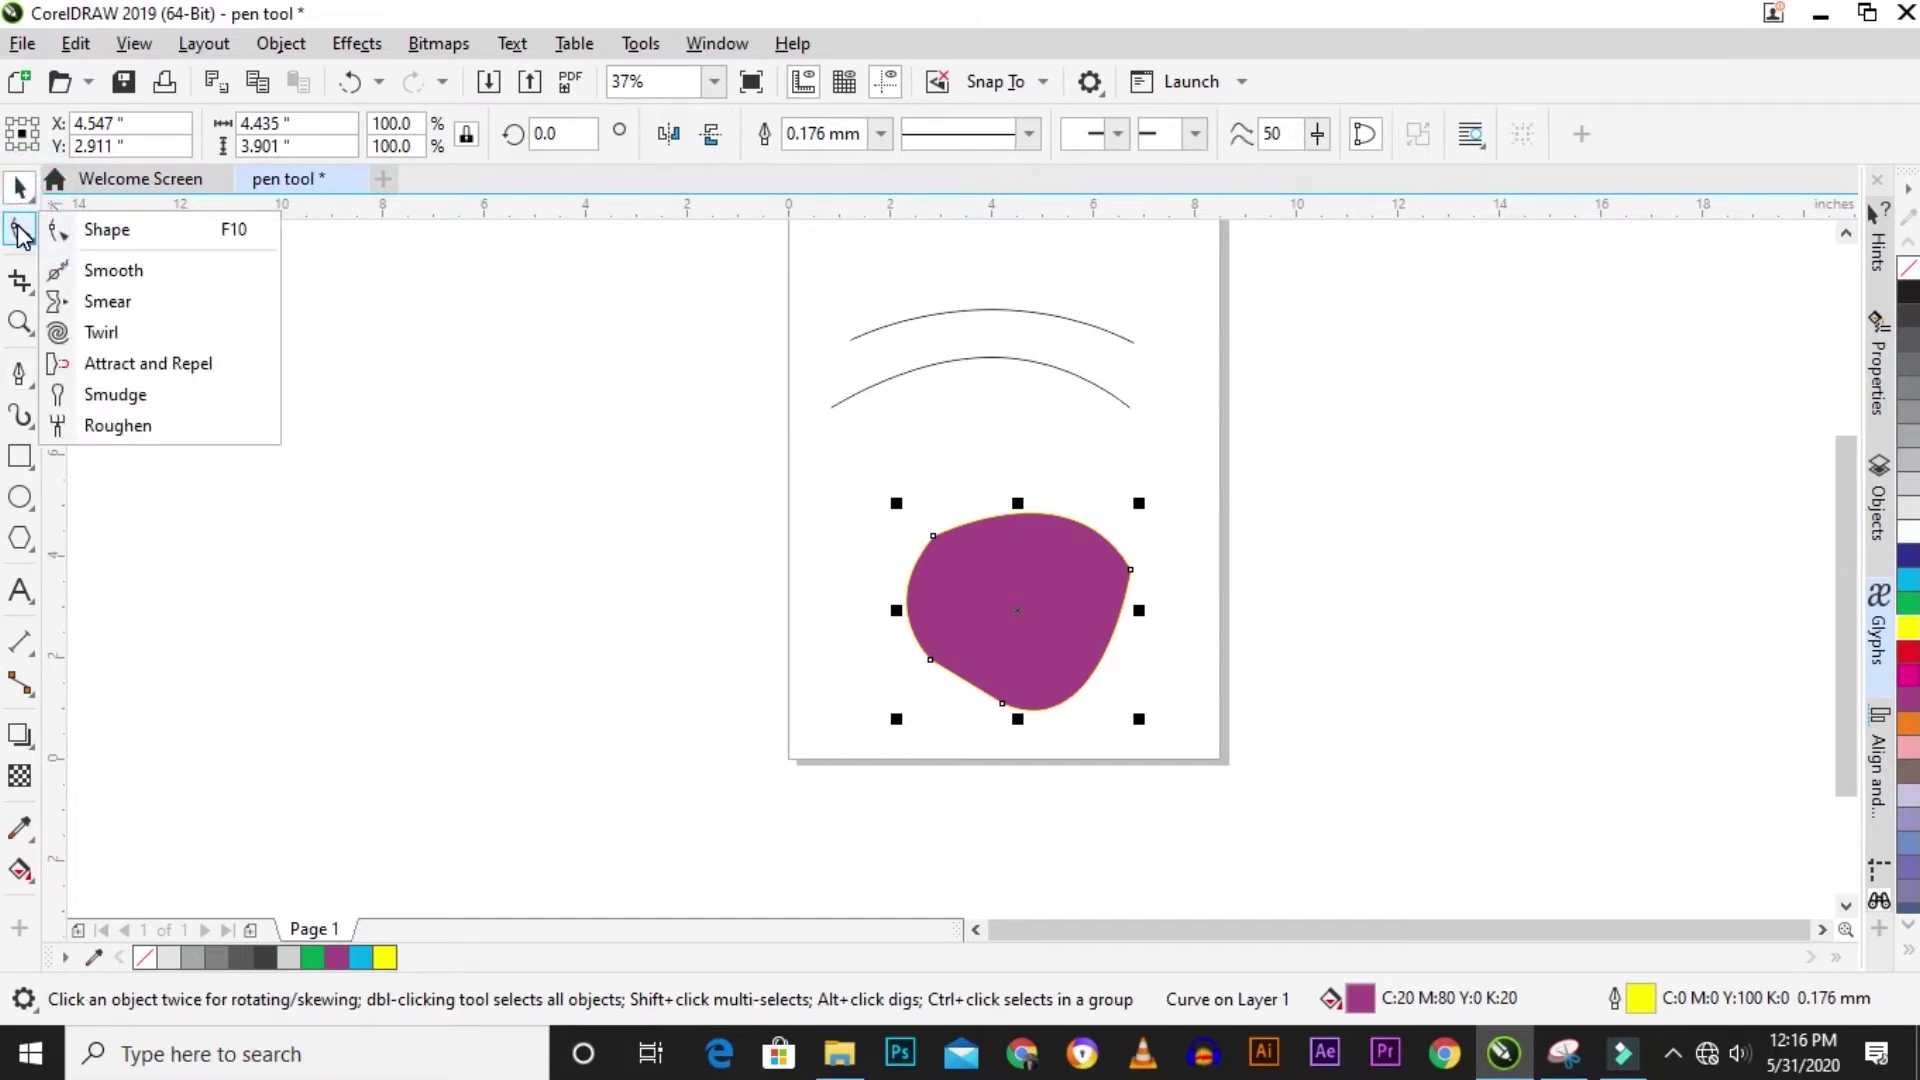
left_click(112, 230)
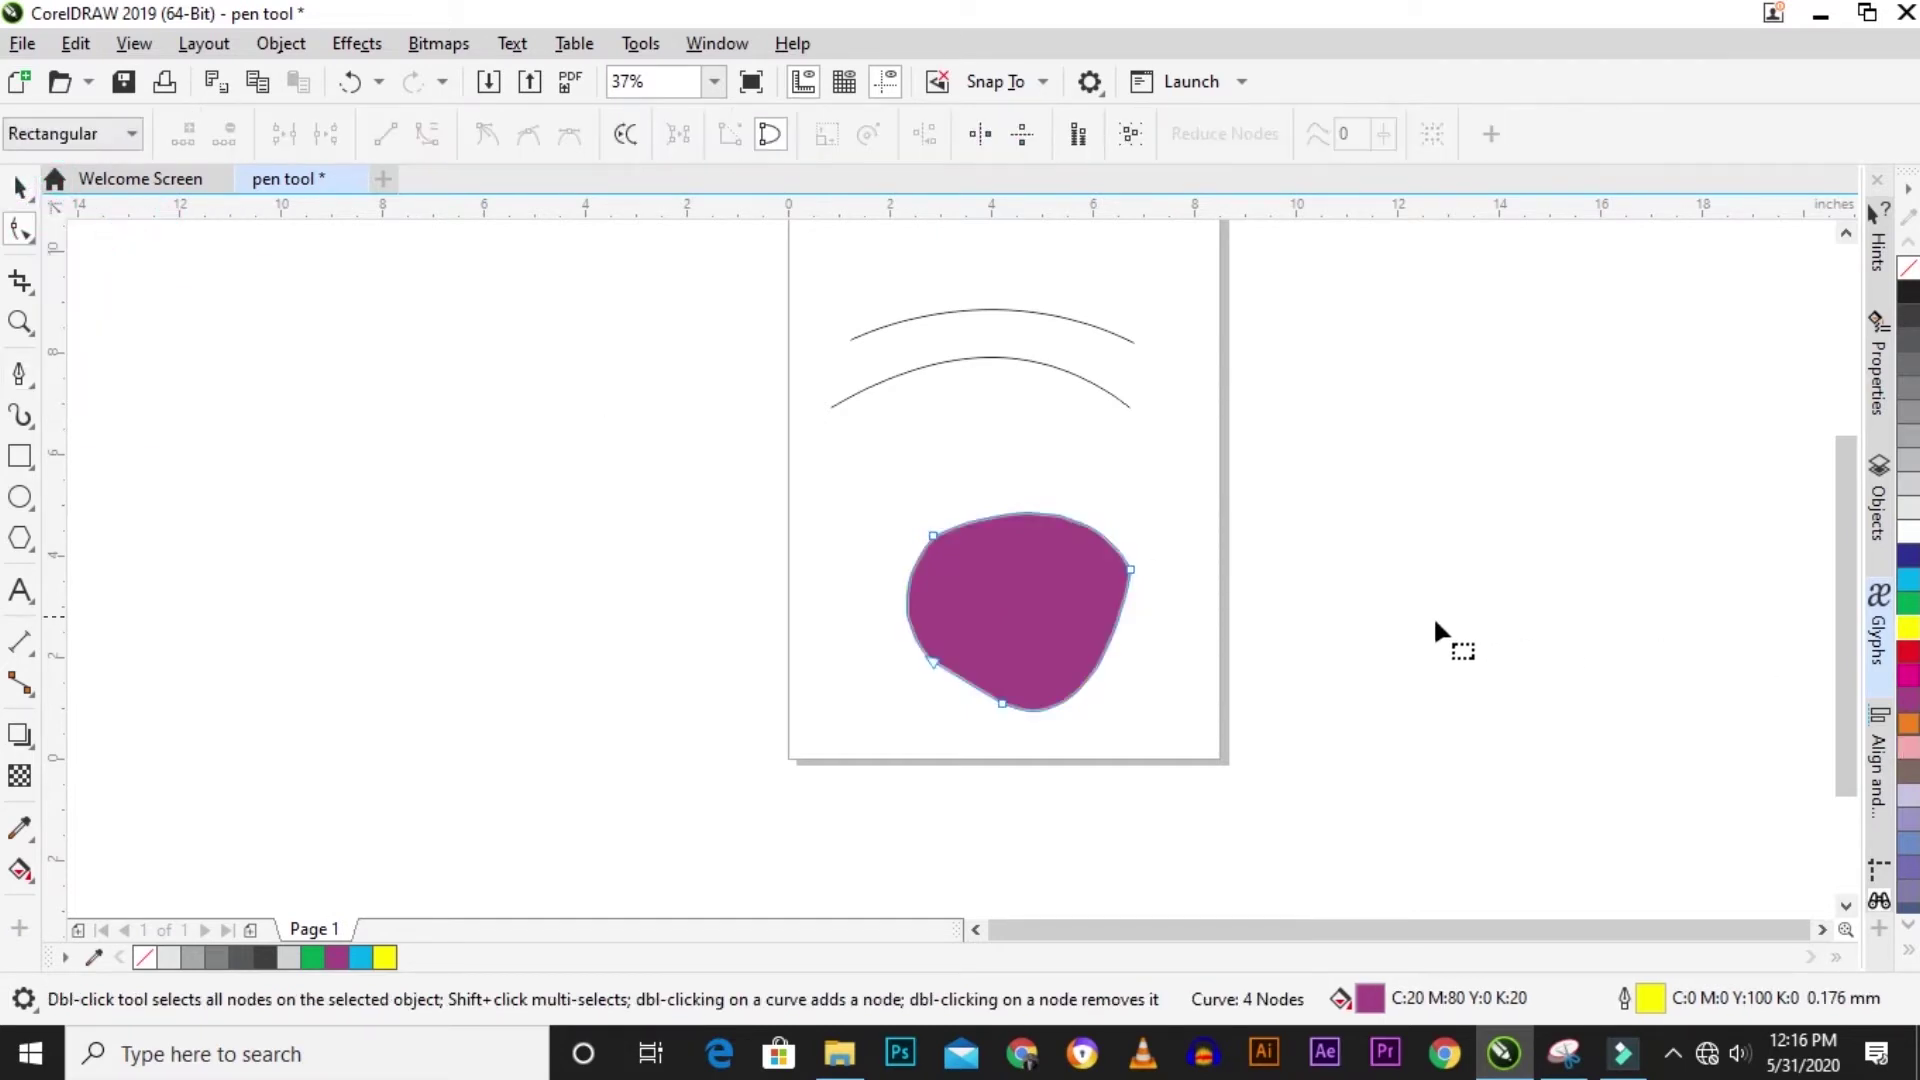
left_click(1130, 568)
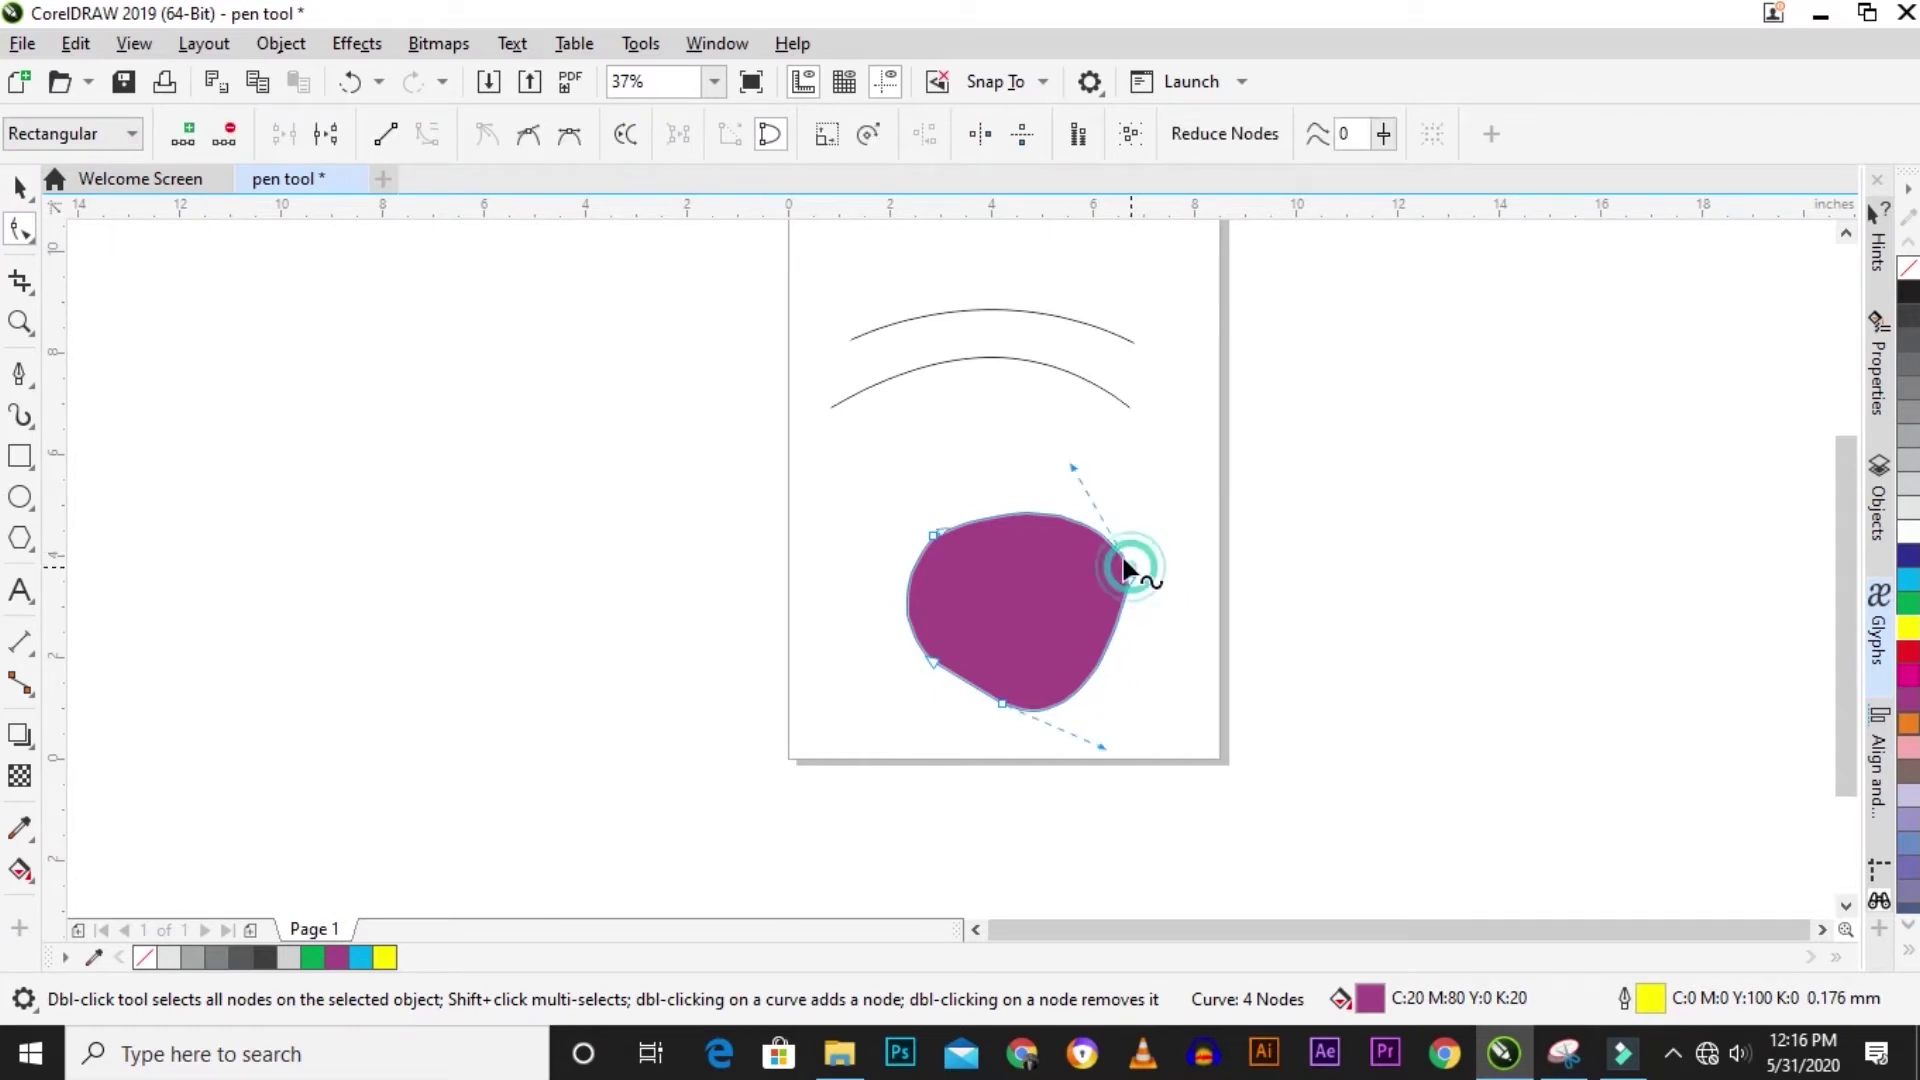
left_click_drag(1071, 465, 1039, 445)
mouse_move(938, 533)
left_mouse_down()
mouse_move(977, 506)
mouse_move(940, 511)
left_mouse_up()
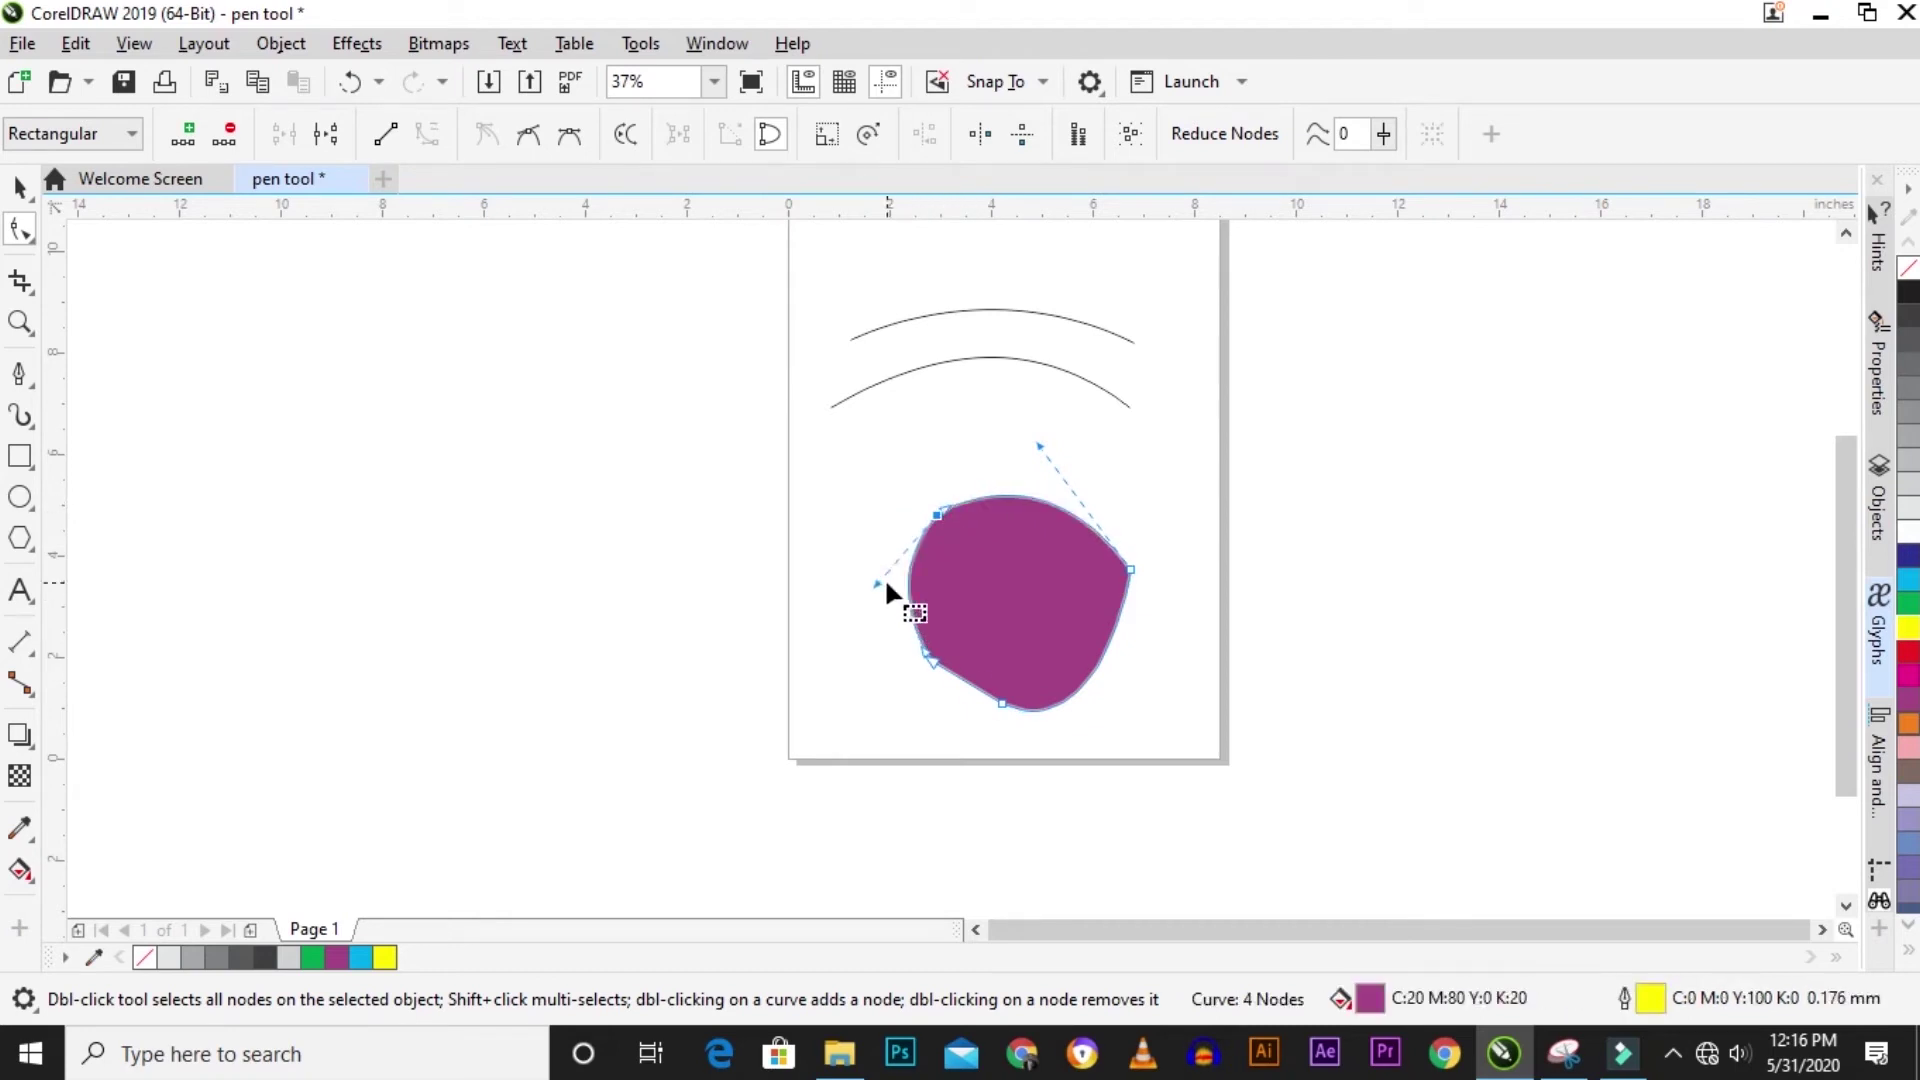
left_click_drag(877, 582, 876, 605)
left_click_drag(999, 704, 1034, 703)
left_click_drag(1132, 740, 1109, 691)
Convert the straight lower-left segment of the purple shape to a curve and bend it outward.
left_click(985, 679)
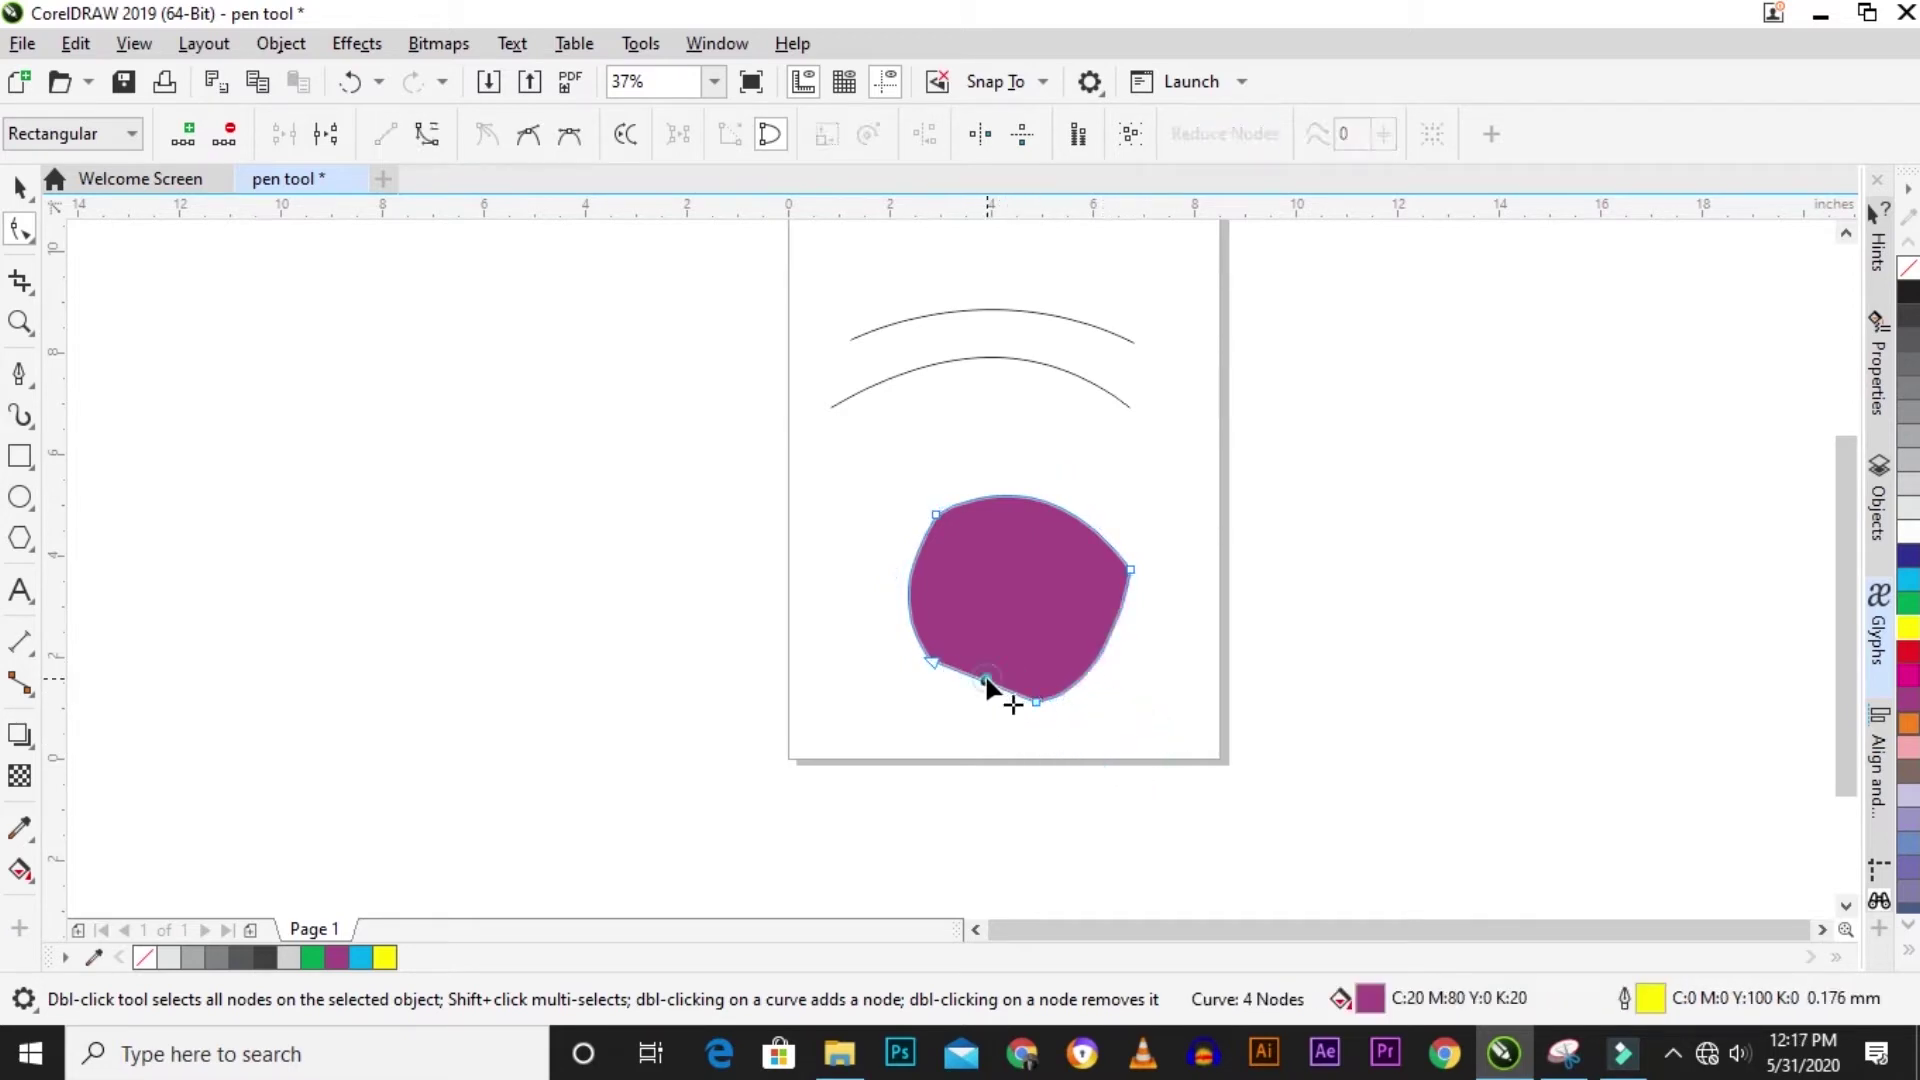
left_click(437, 135)
left_click_drag(986, 683, 934, 670)
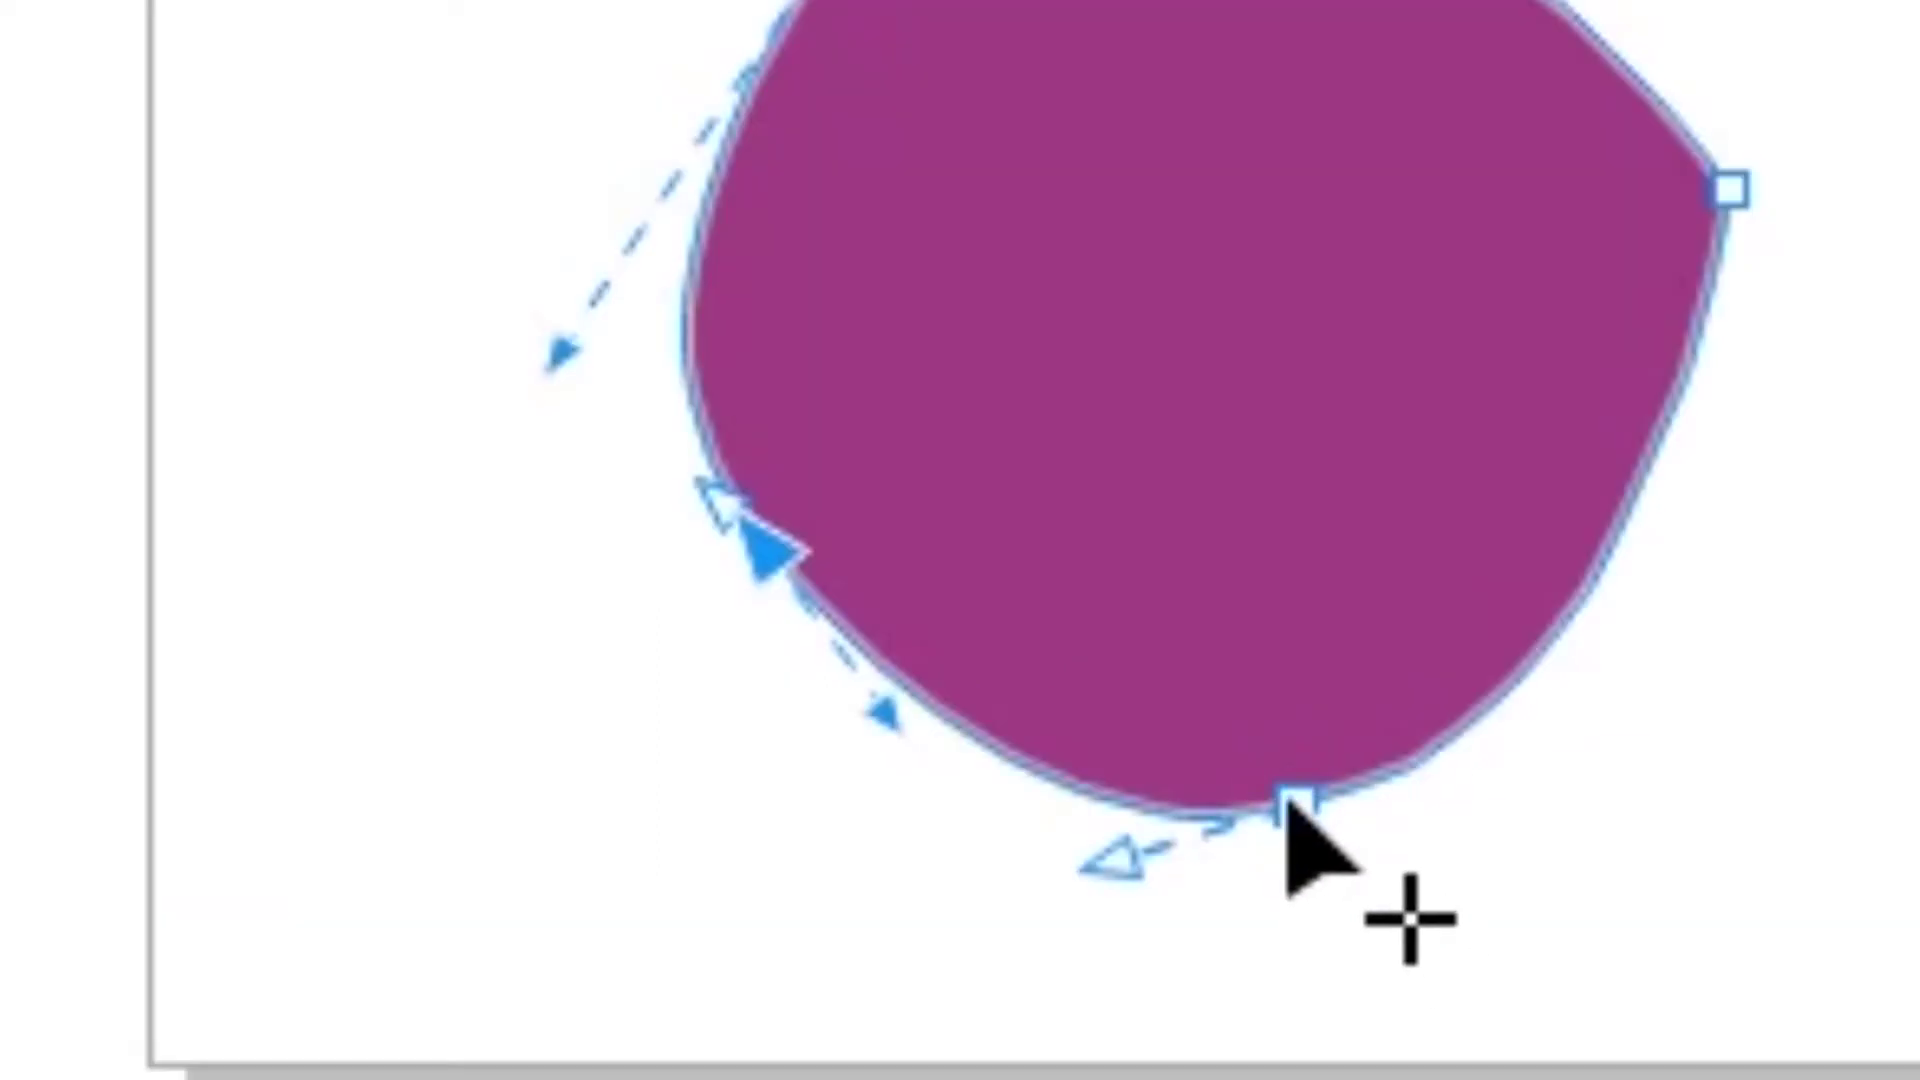
Delete the purple shape's bottom and lower-left nodes and move the shape off the page to its right side.
double_click(1290, 800)
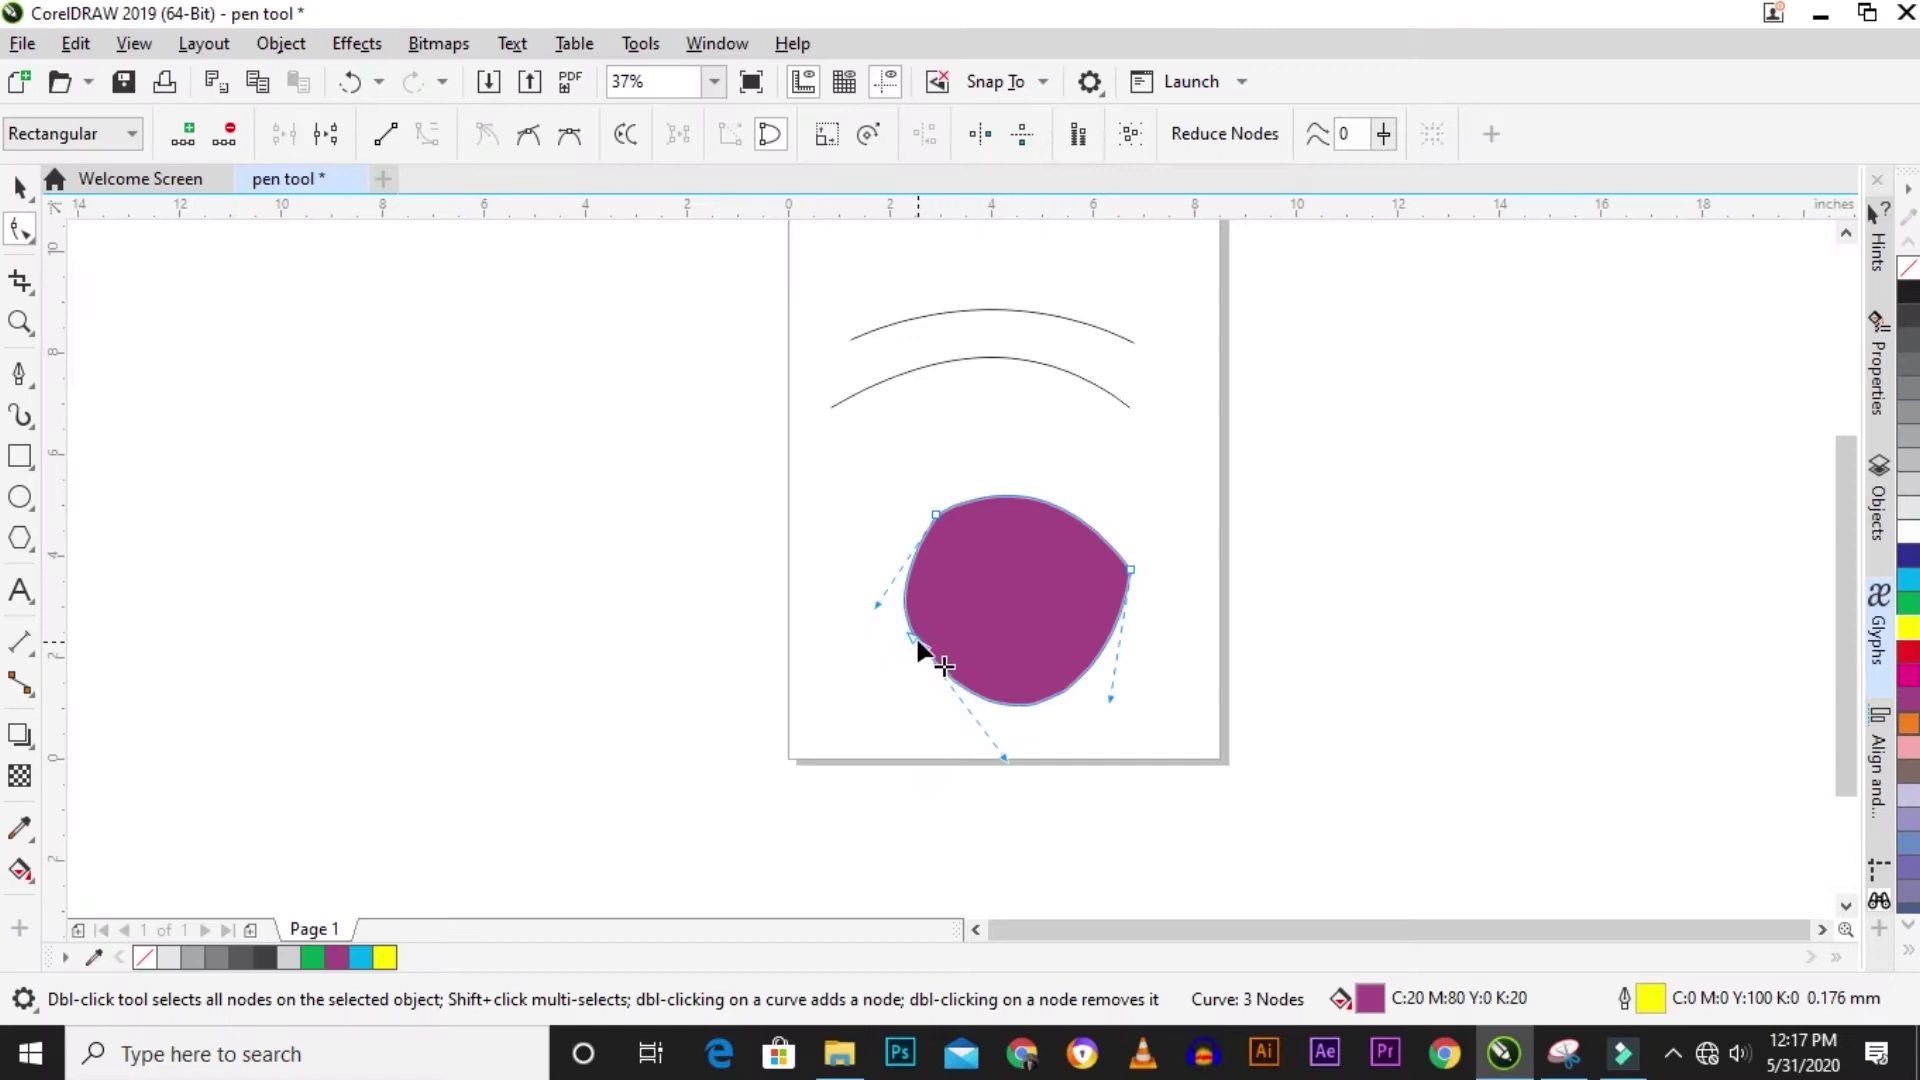
double_click(745, 525)
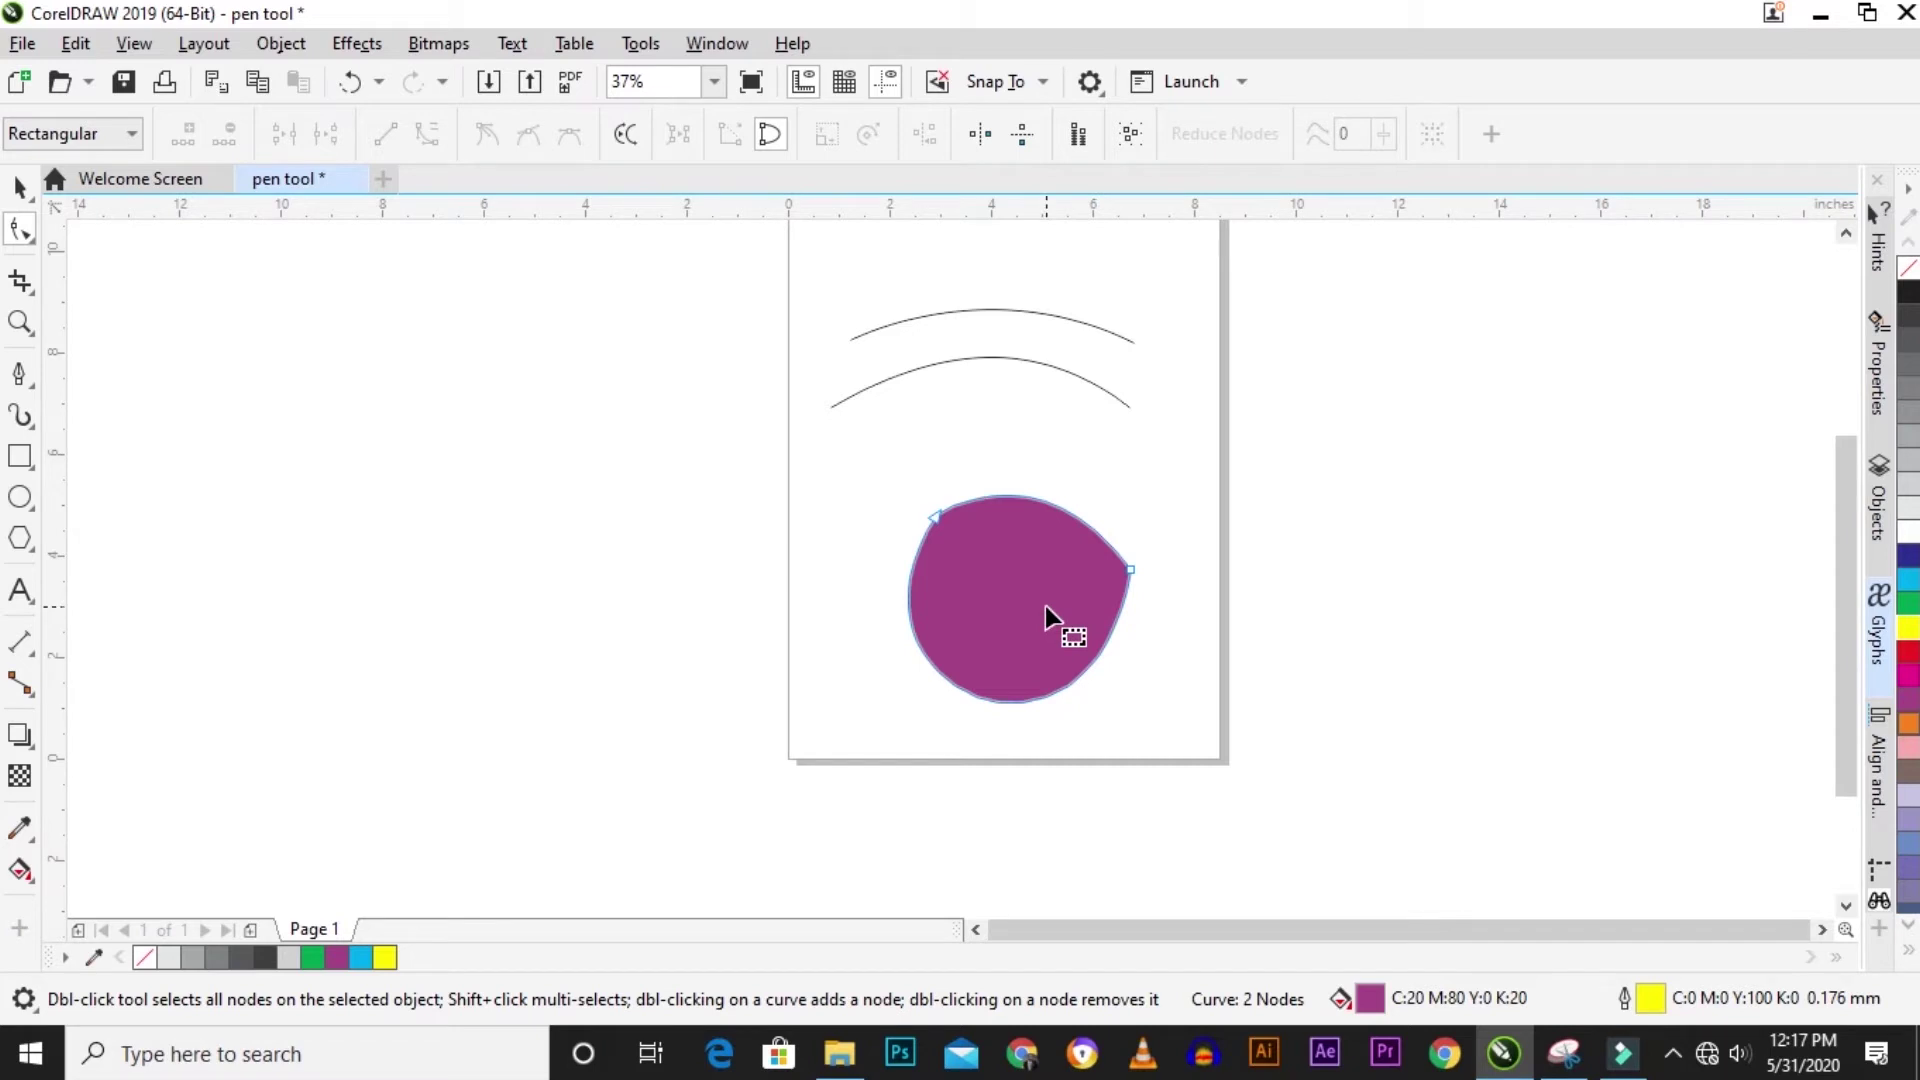
key("space")
left_click_drag(980, 575, 1348, 420)
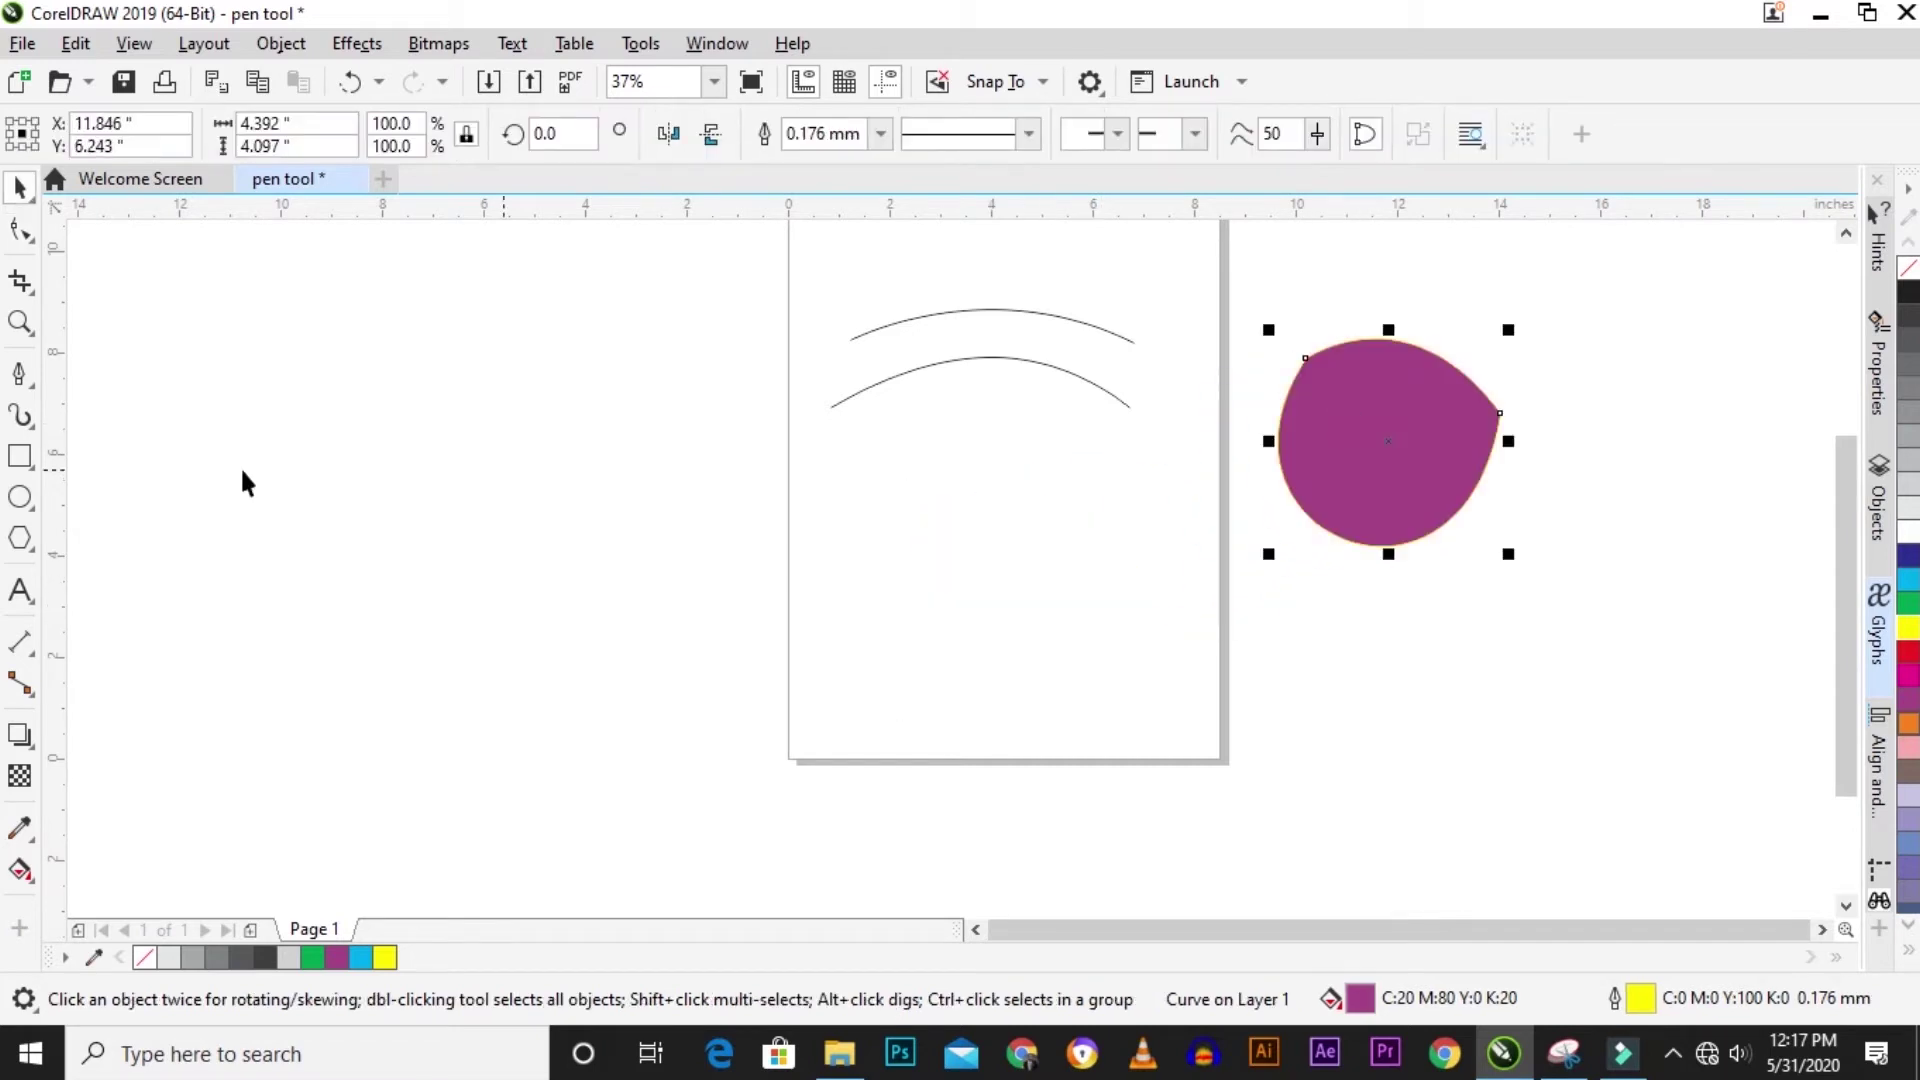
Draw a closed straight-sided triangle about 4.9 × 3 in below the arcs with the Pen tool.
left_click(18, 373)
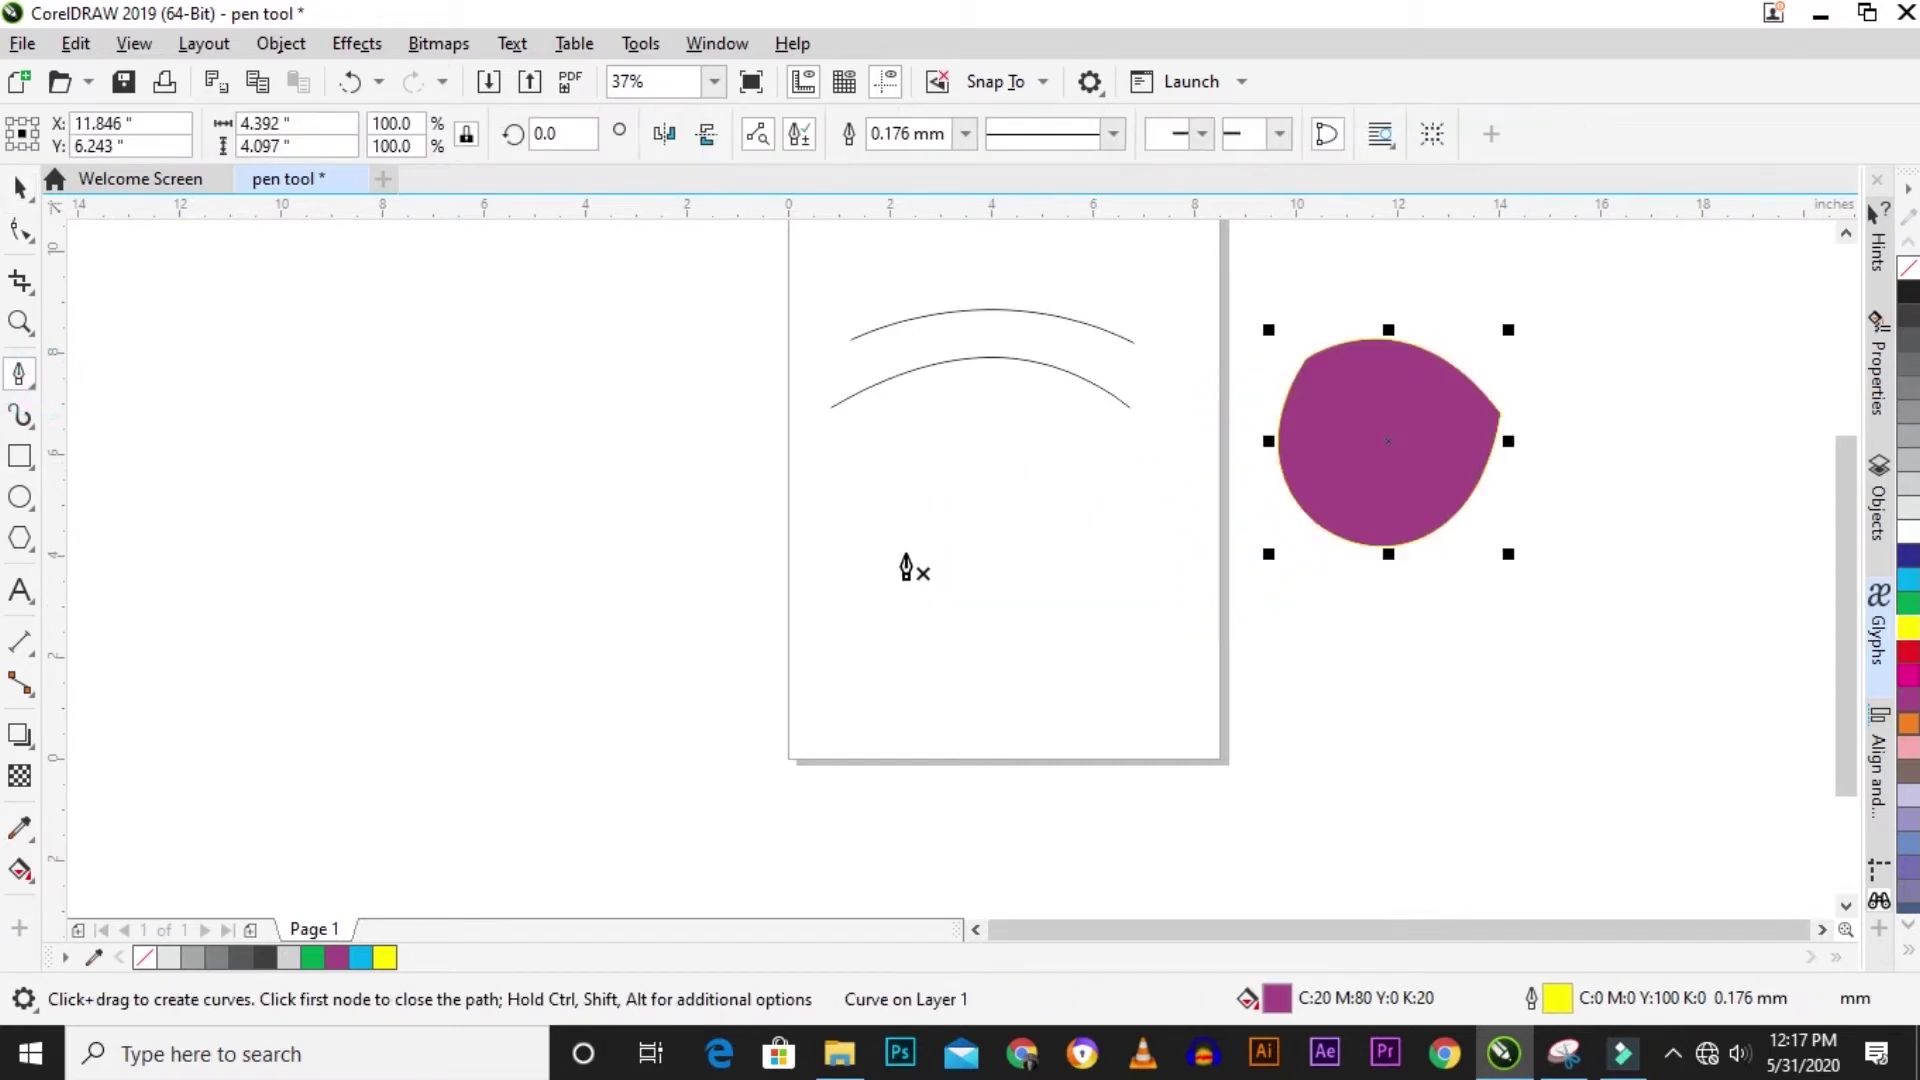
left_click(870, 653)
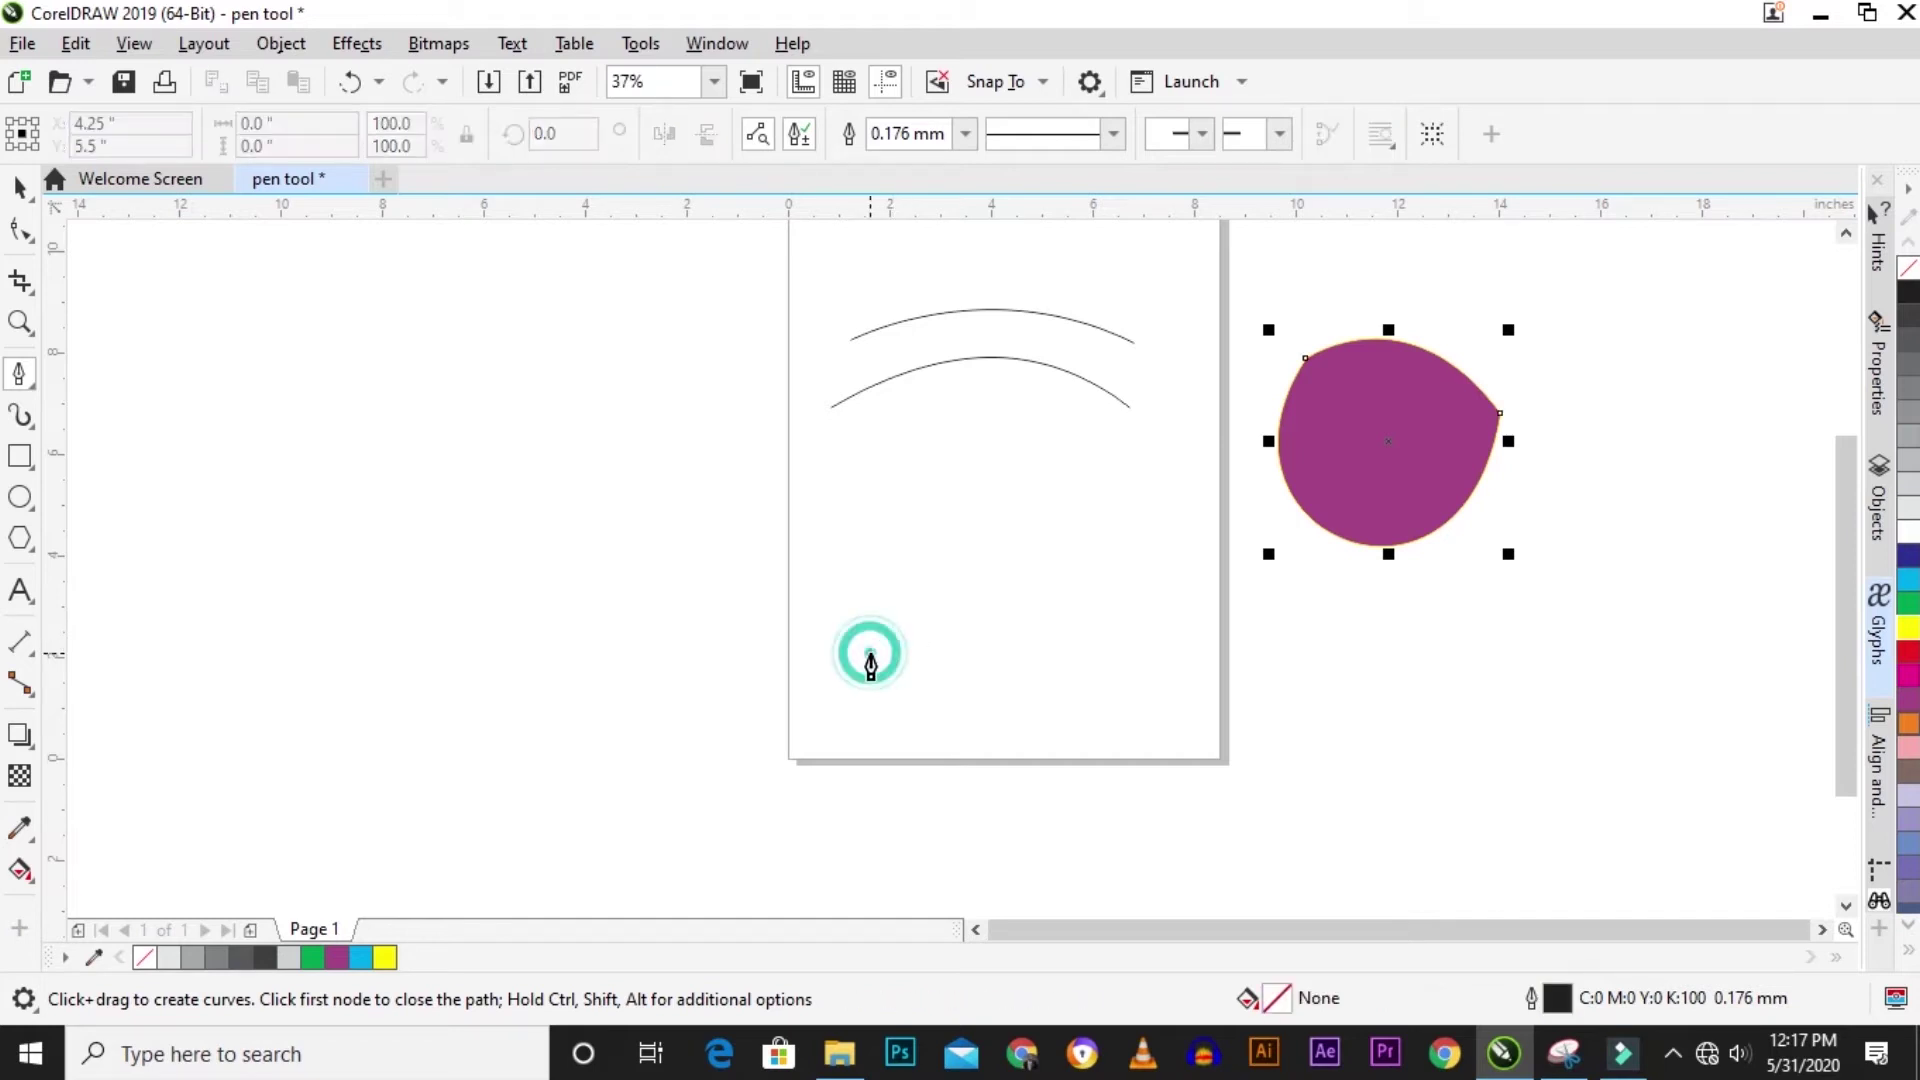
left_click(996, 501)
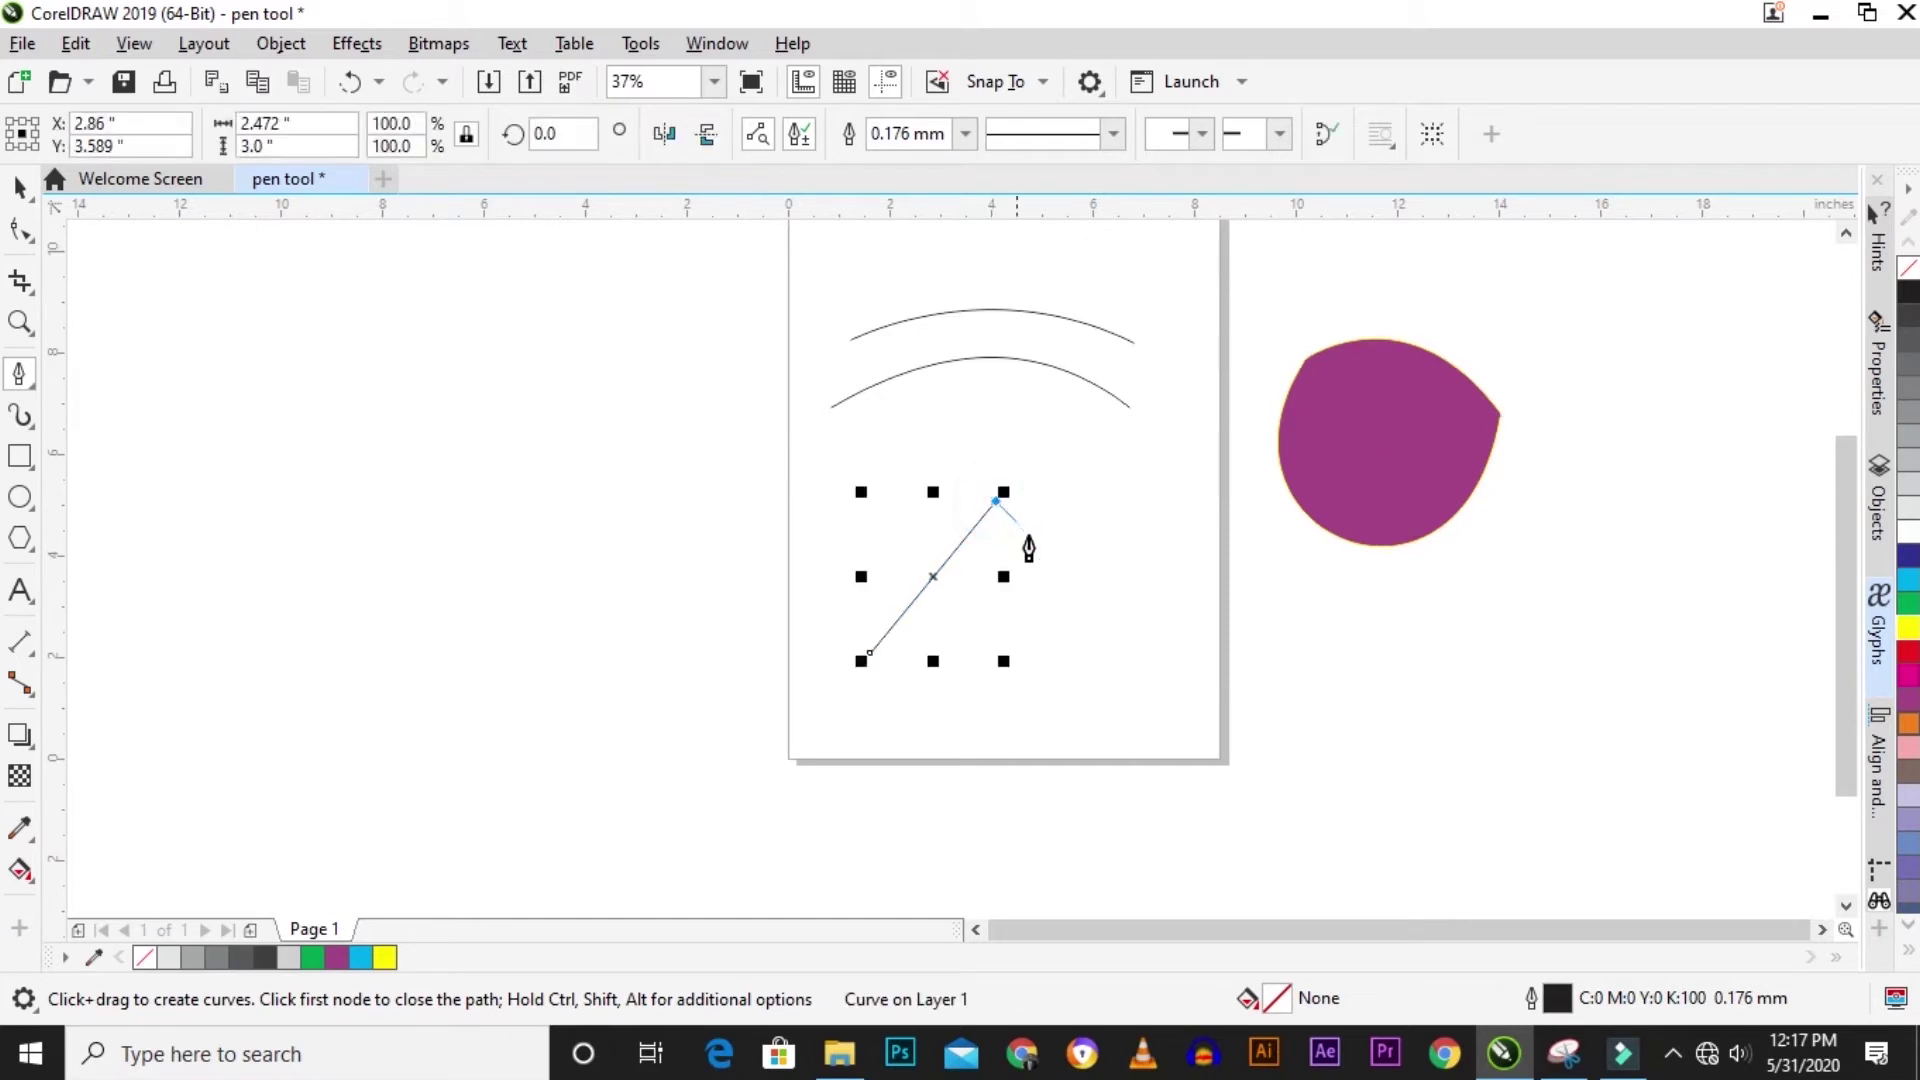
left_click(1119, 655)
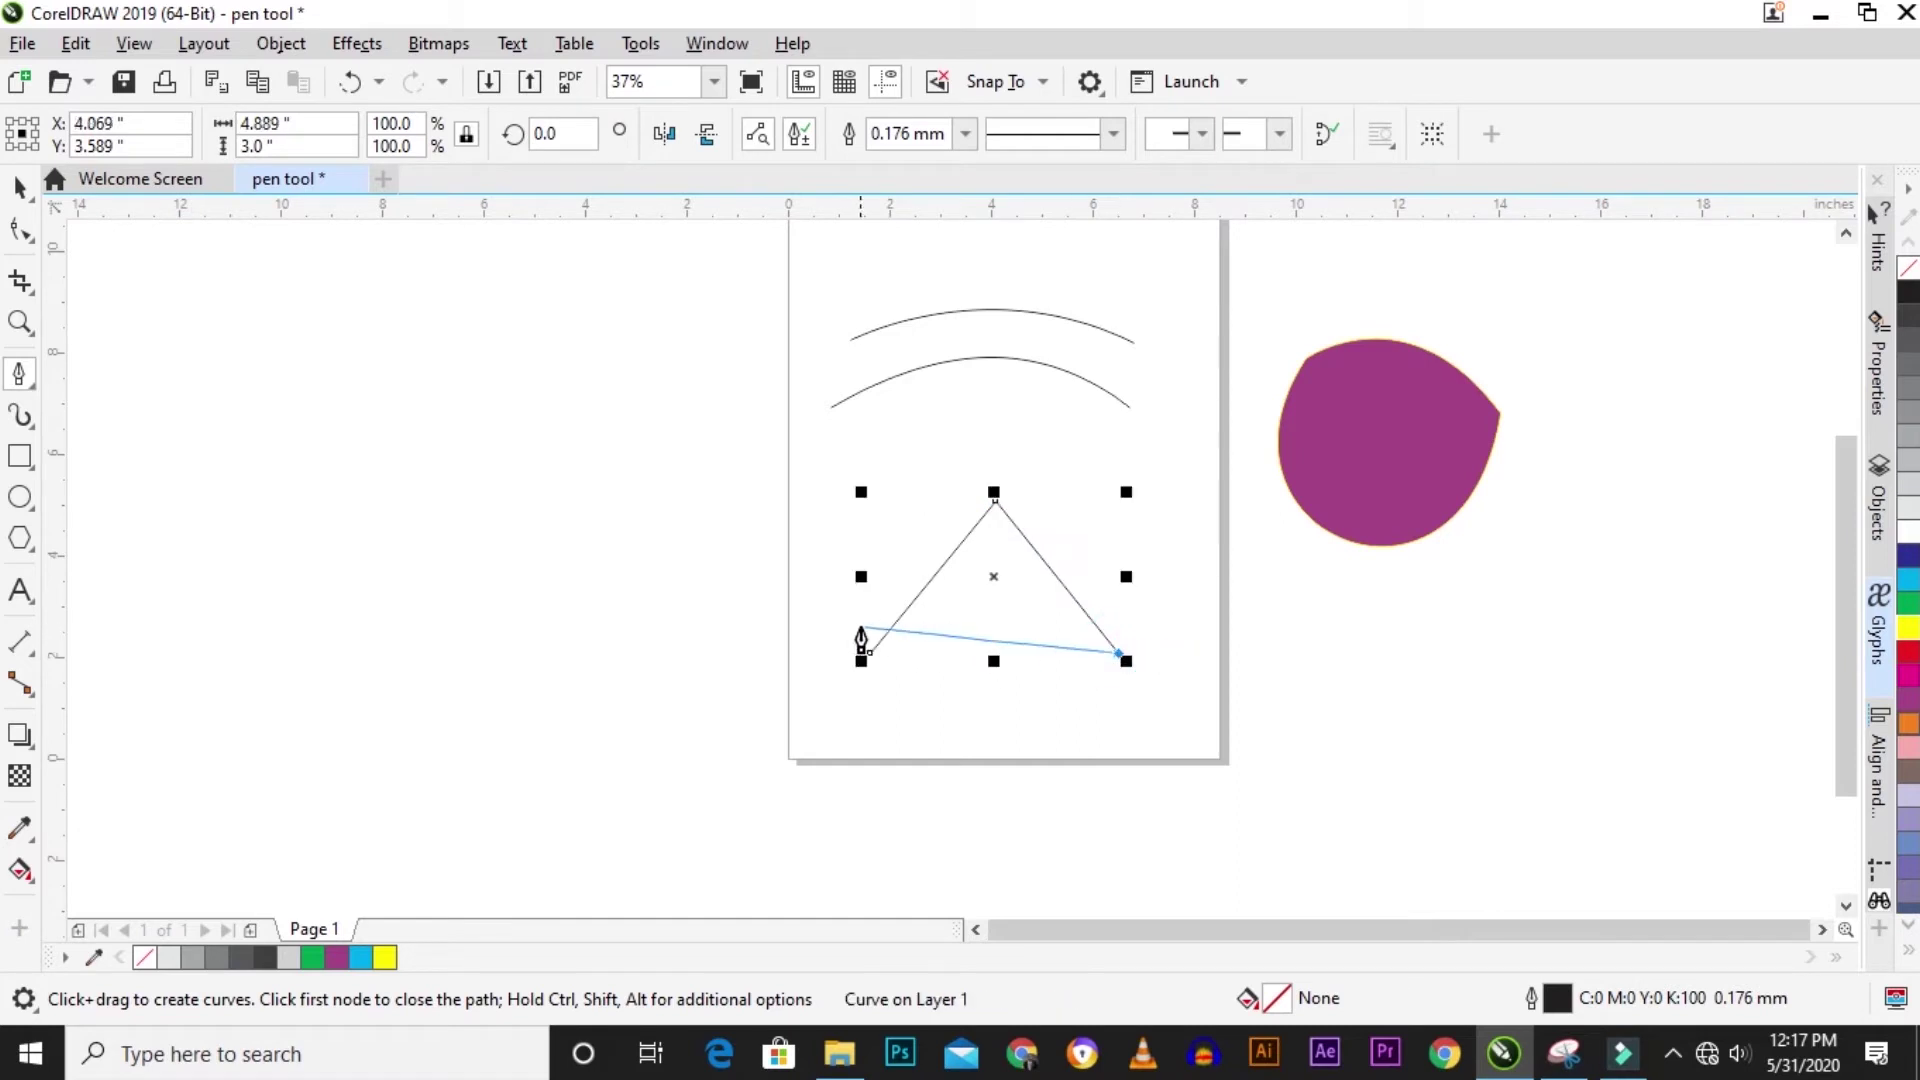
left_click(868, 654)
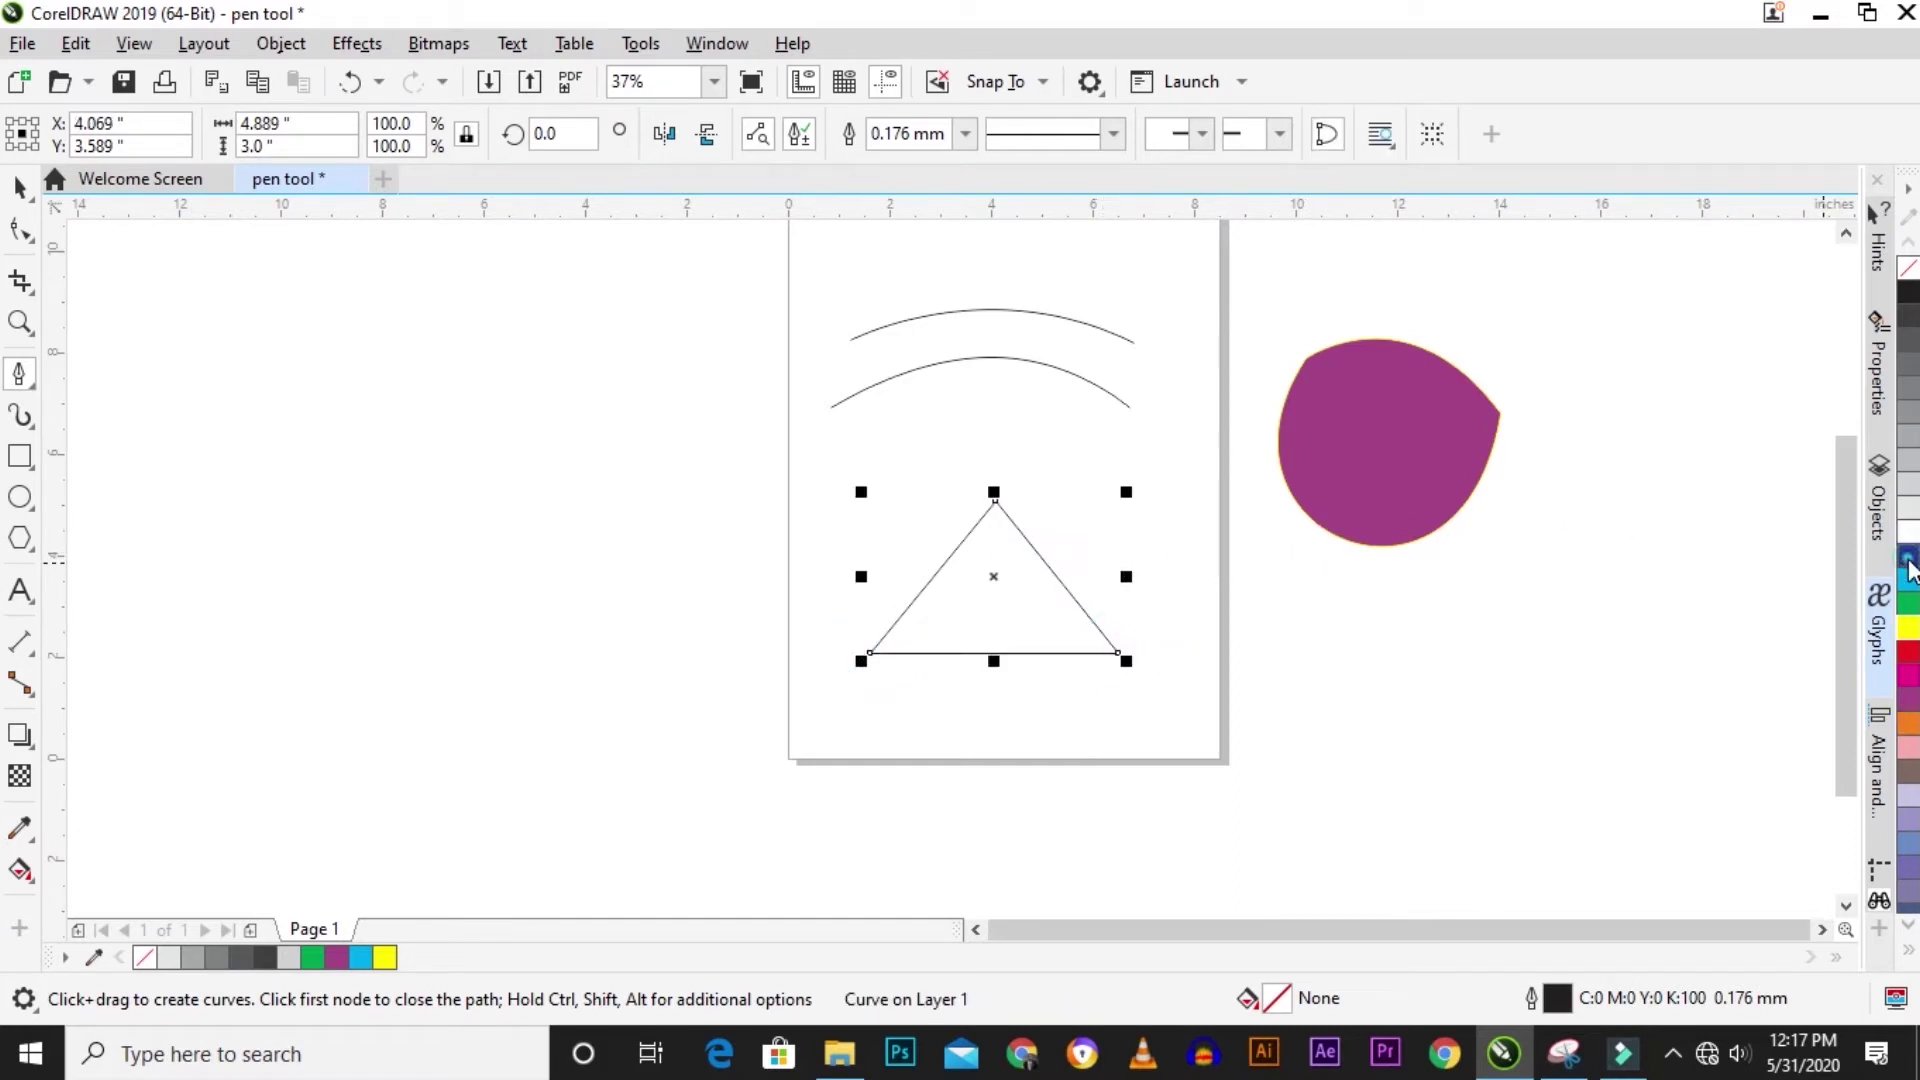
Try several palette fills on the triangle, keep a medium grey, and move the triangle off the page to its left side.
left_click(1908, 556)
left_click(1908, 440)
left_click(1908, 400)
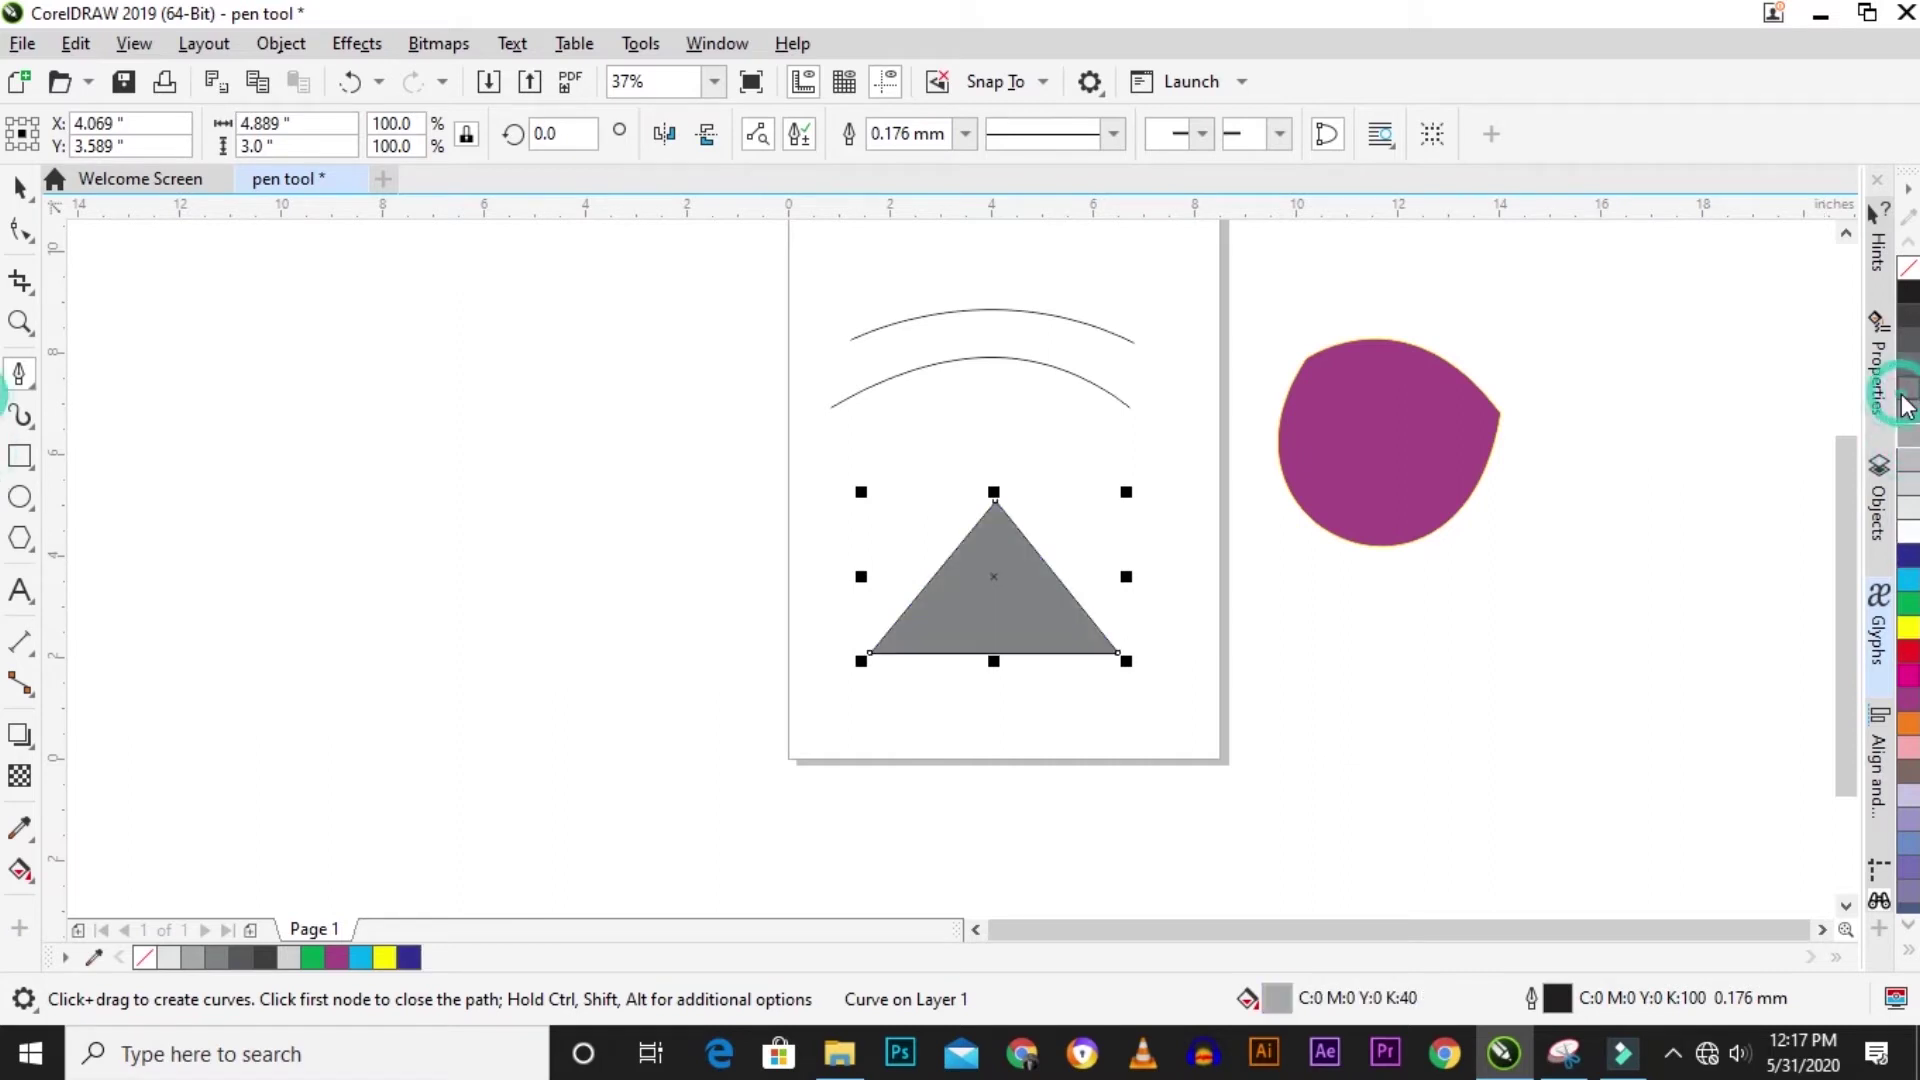
left_click_drag(993, 575, 530, 431)
Draw a closed rectangle about 5 × 3 in with straight Pen tool segments in the lower half of the page.
left_click(901, 512)
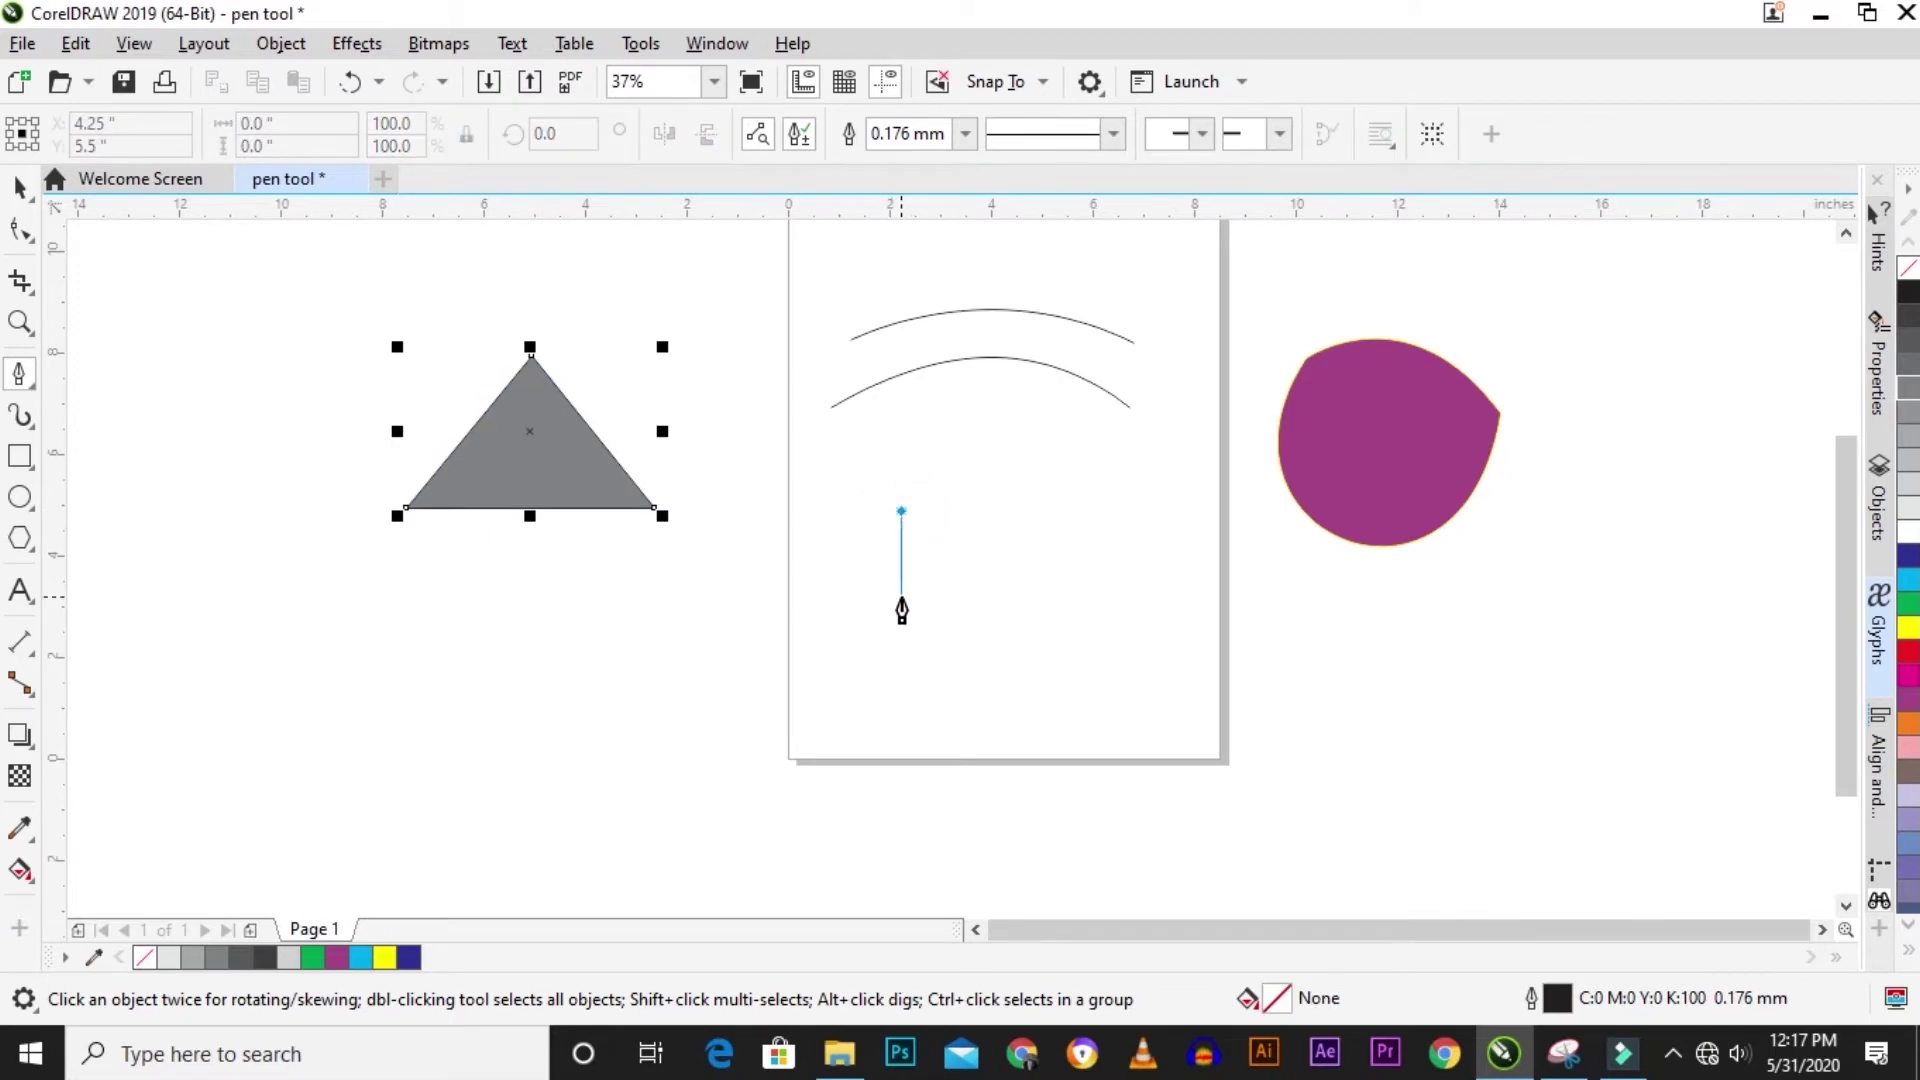
left_click(901, 656)
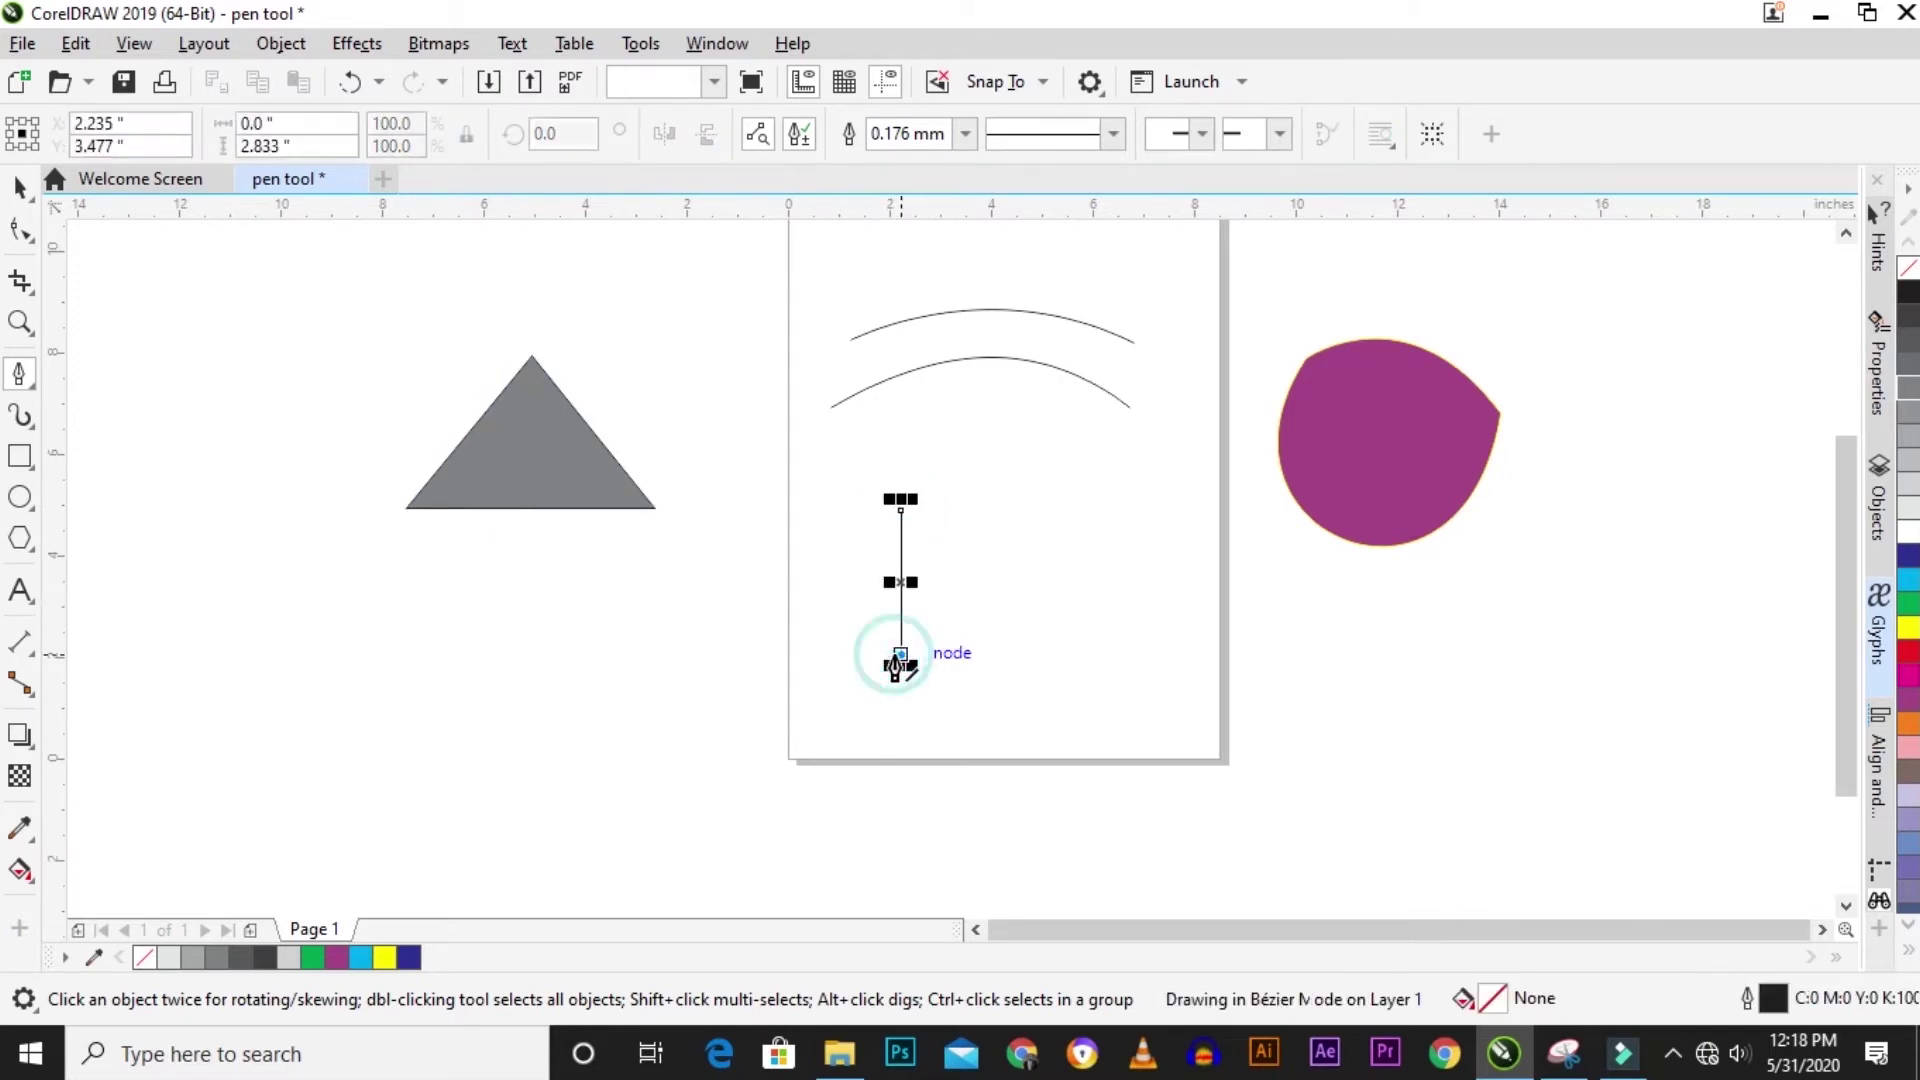
left_click(1153, 656)
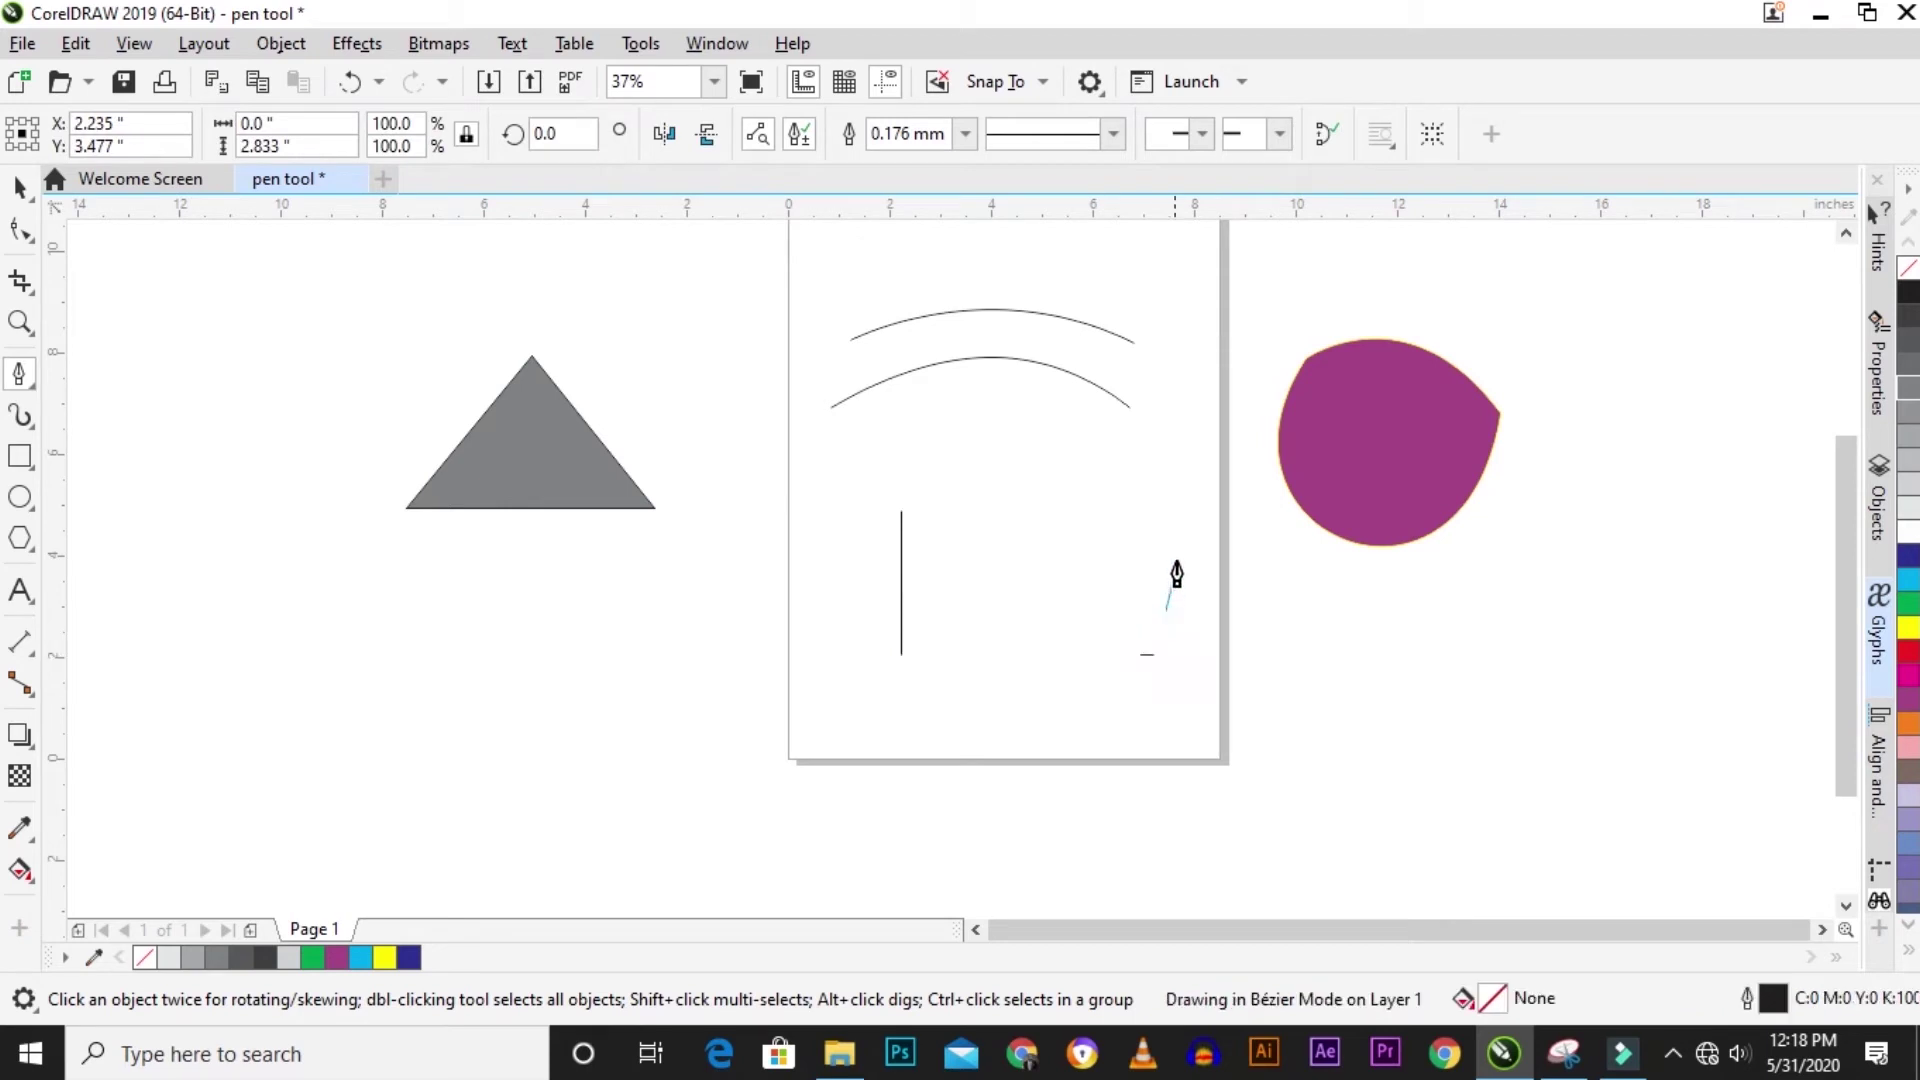
left_click(1154, 500)
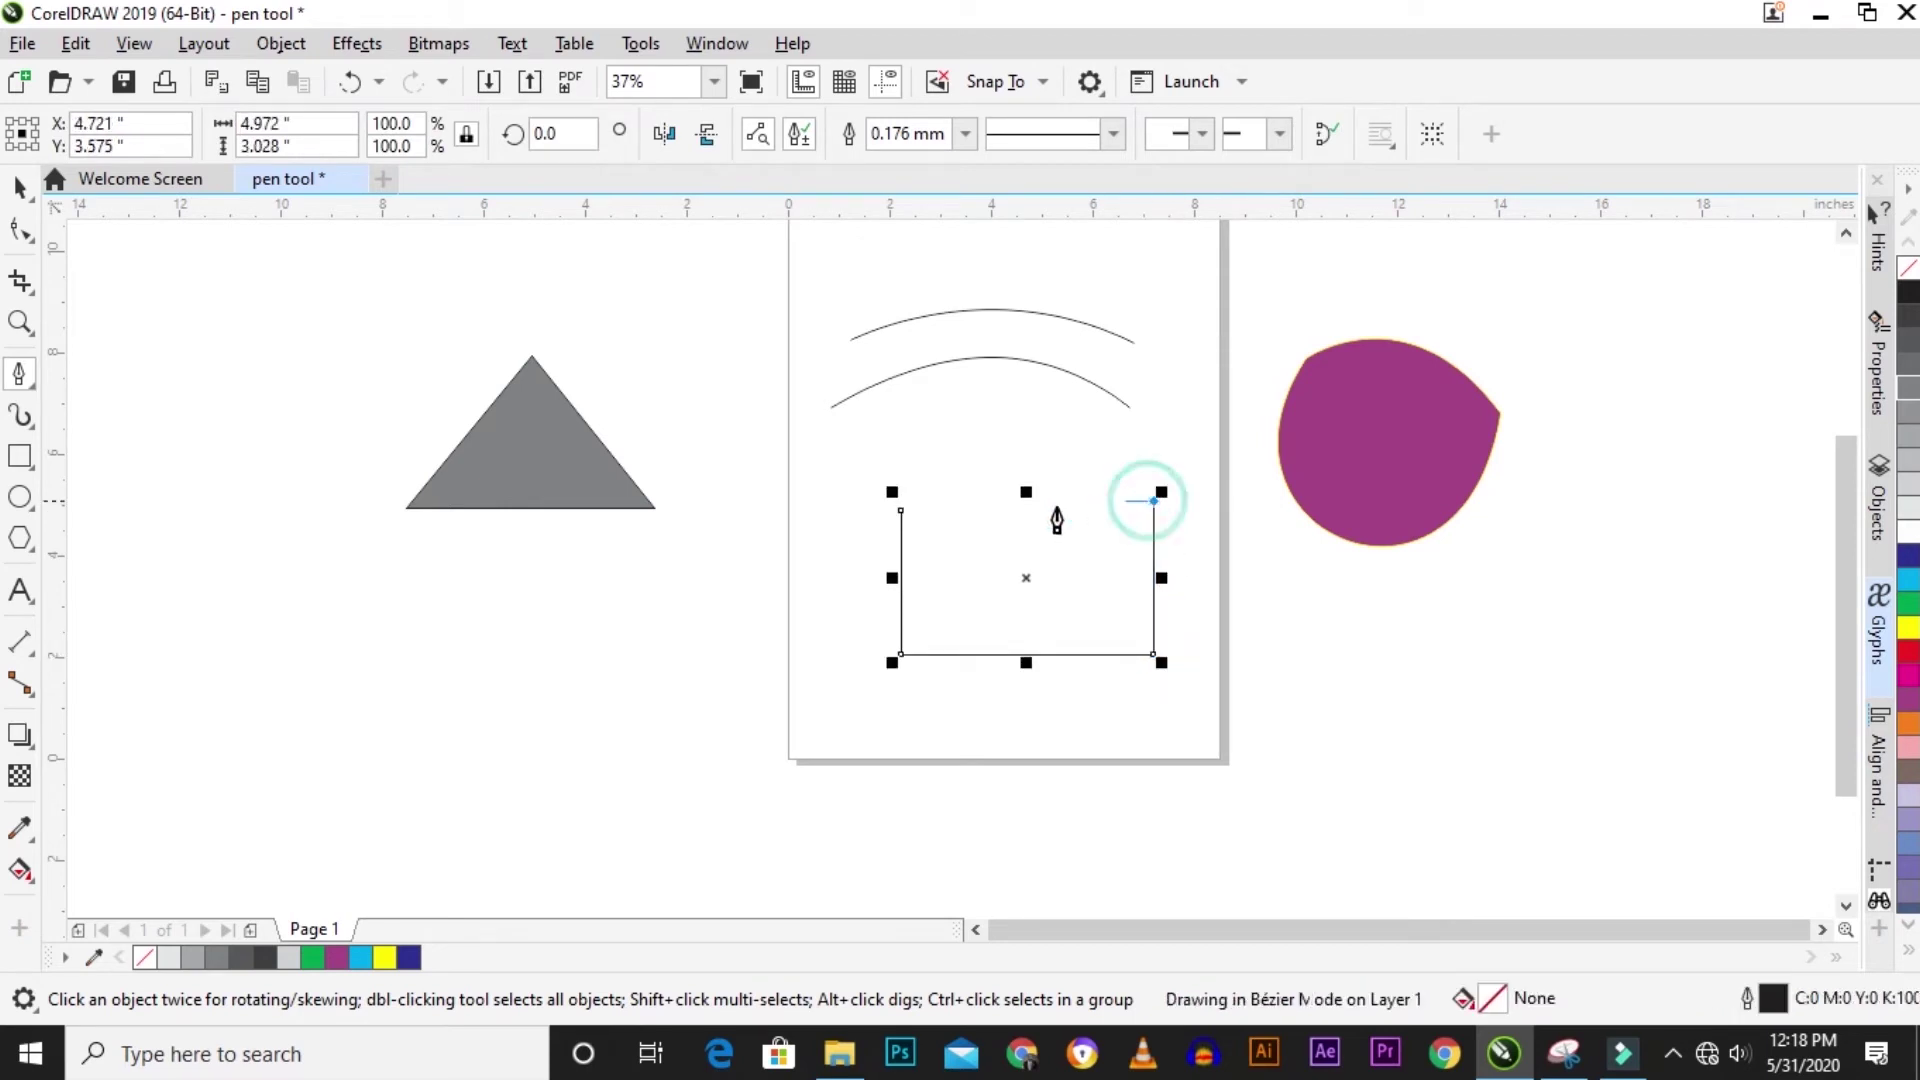
left_click(900, 502)
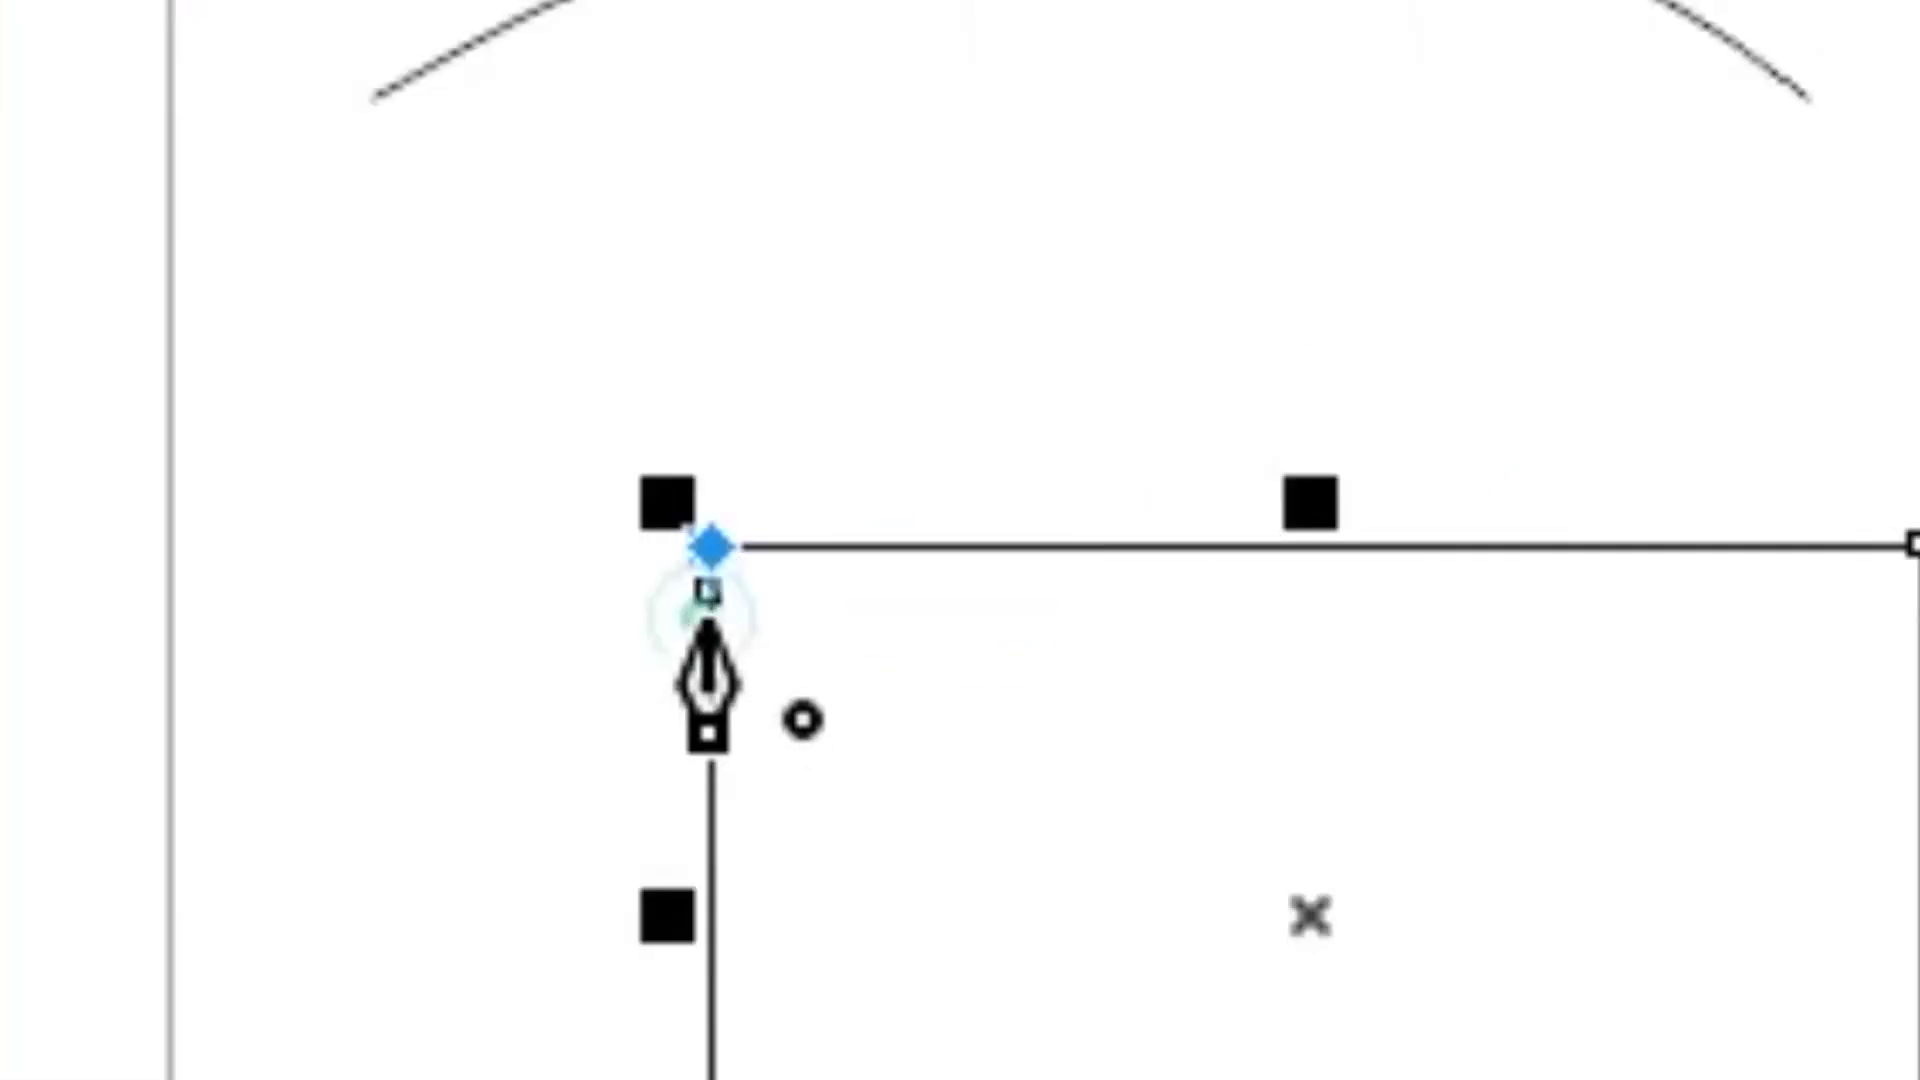
left_click(900, 503)
key("space")
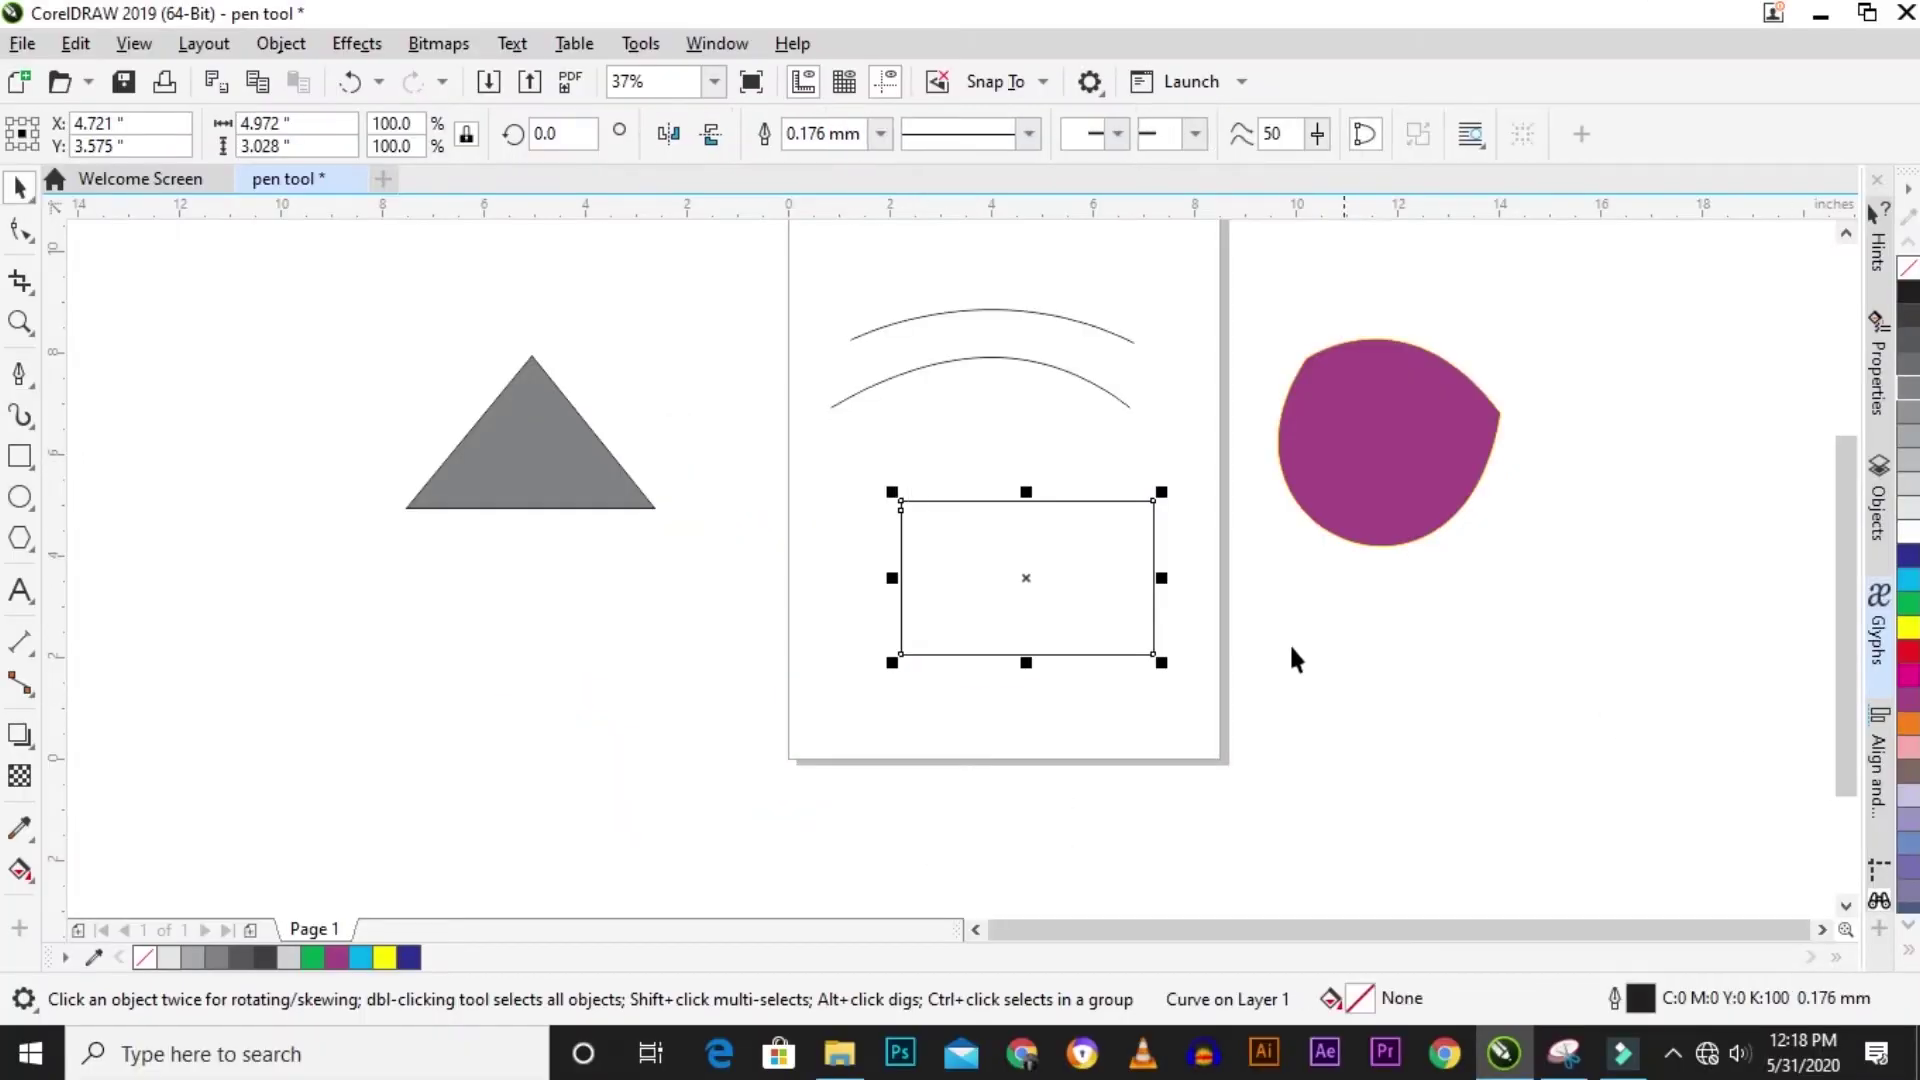
Try other palette fills on the rectangle, including red, and fill it with brown (C:0 M:20 Y:20 K:60).
left_click(1908, 651)
left_click(1908, 696)
left_click(1908, 770)
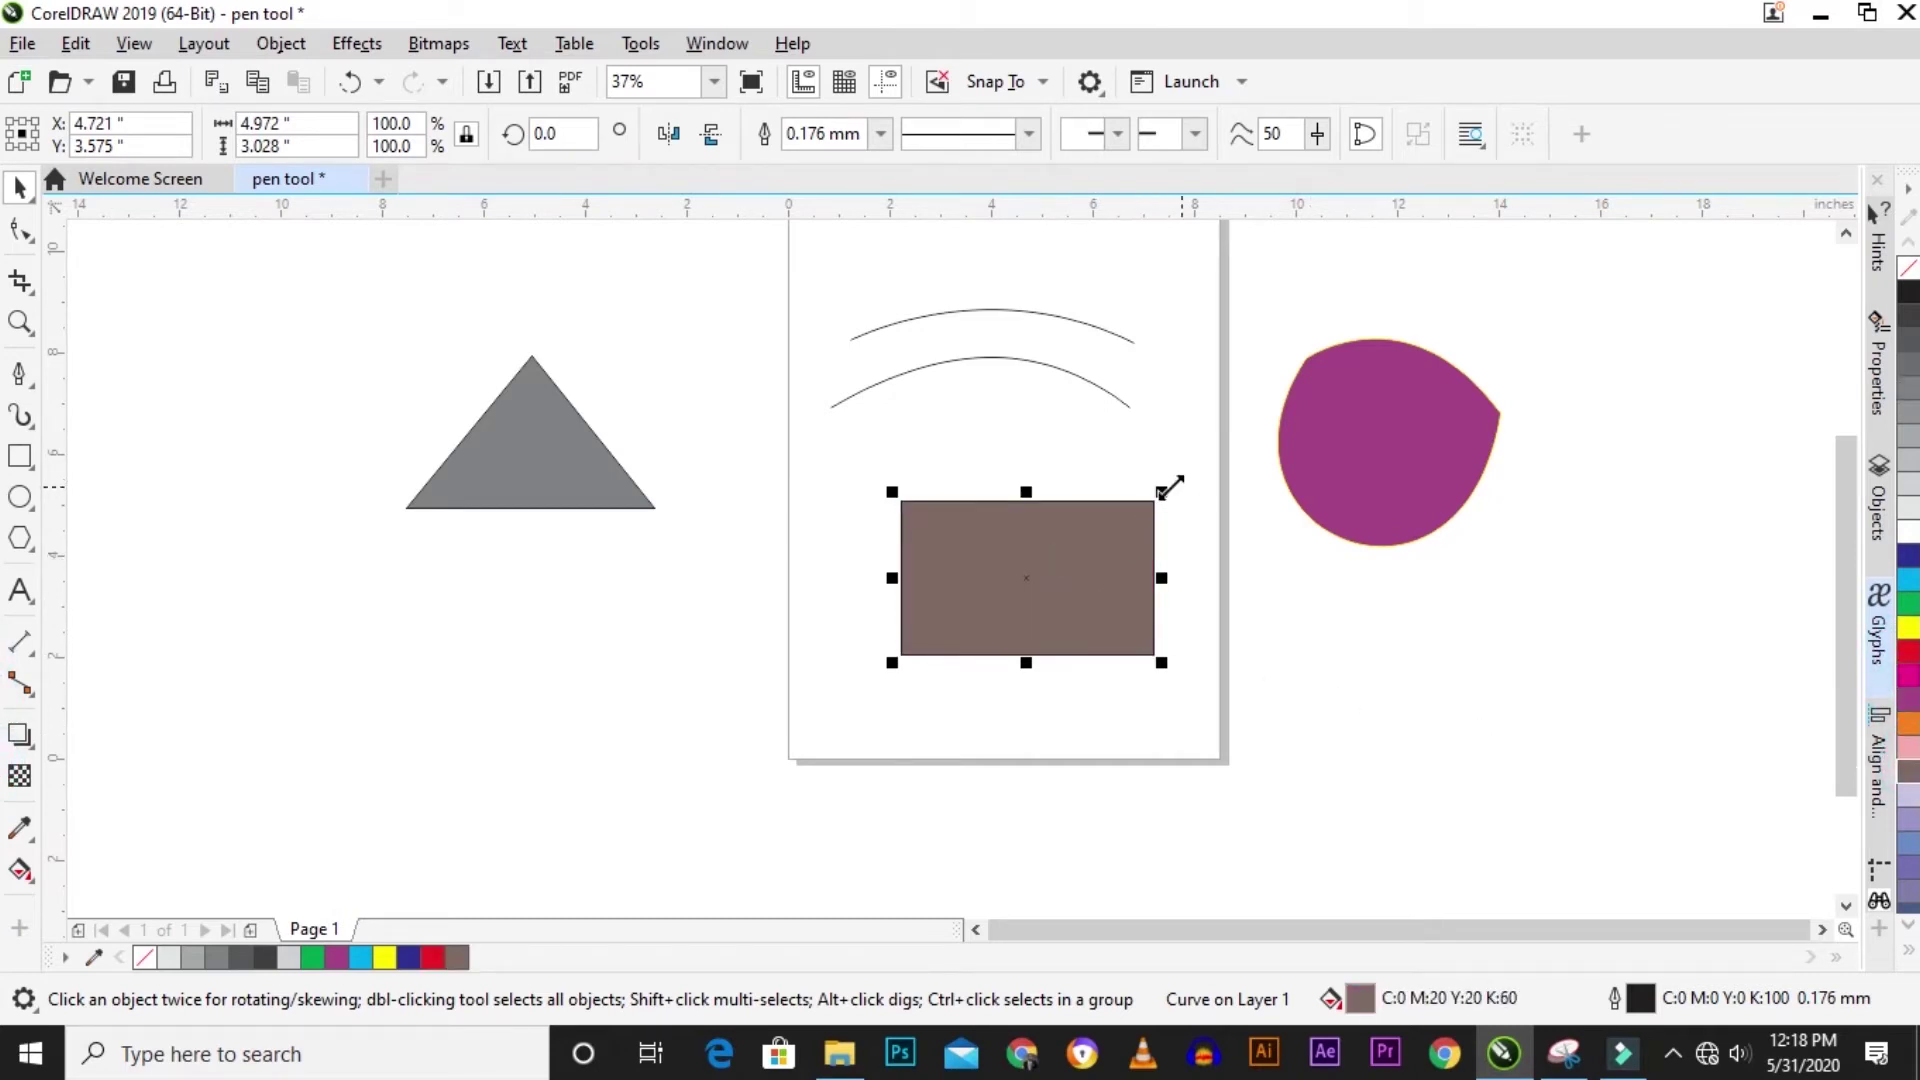
Scale the rectangle to about 3.7 × 2.25 in below the triangle and move both arcs above the triangle.
left_click_drag(1162, 492, 518, 567)
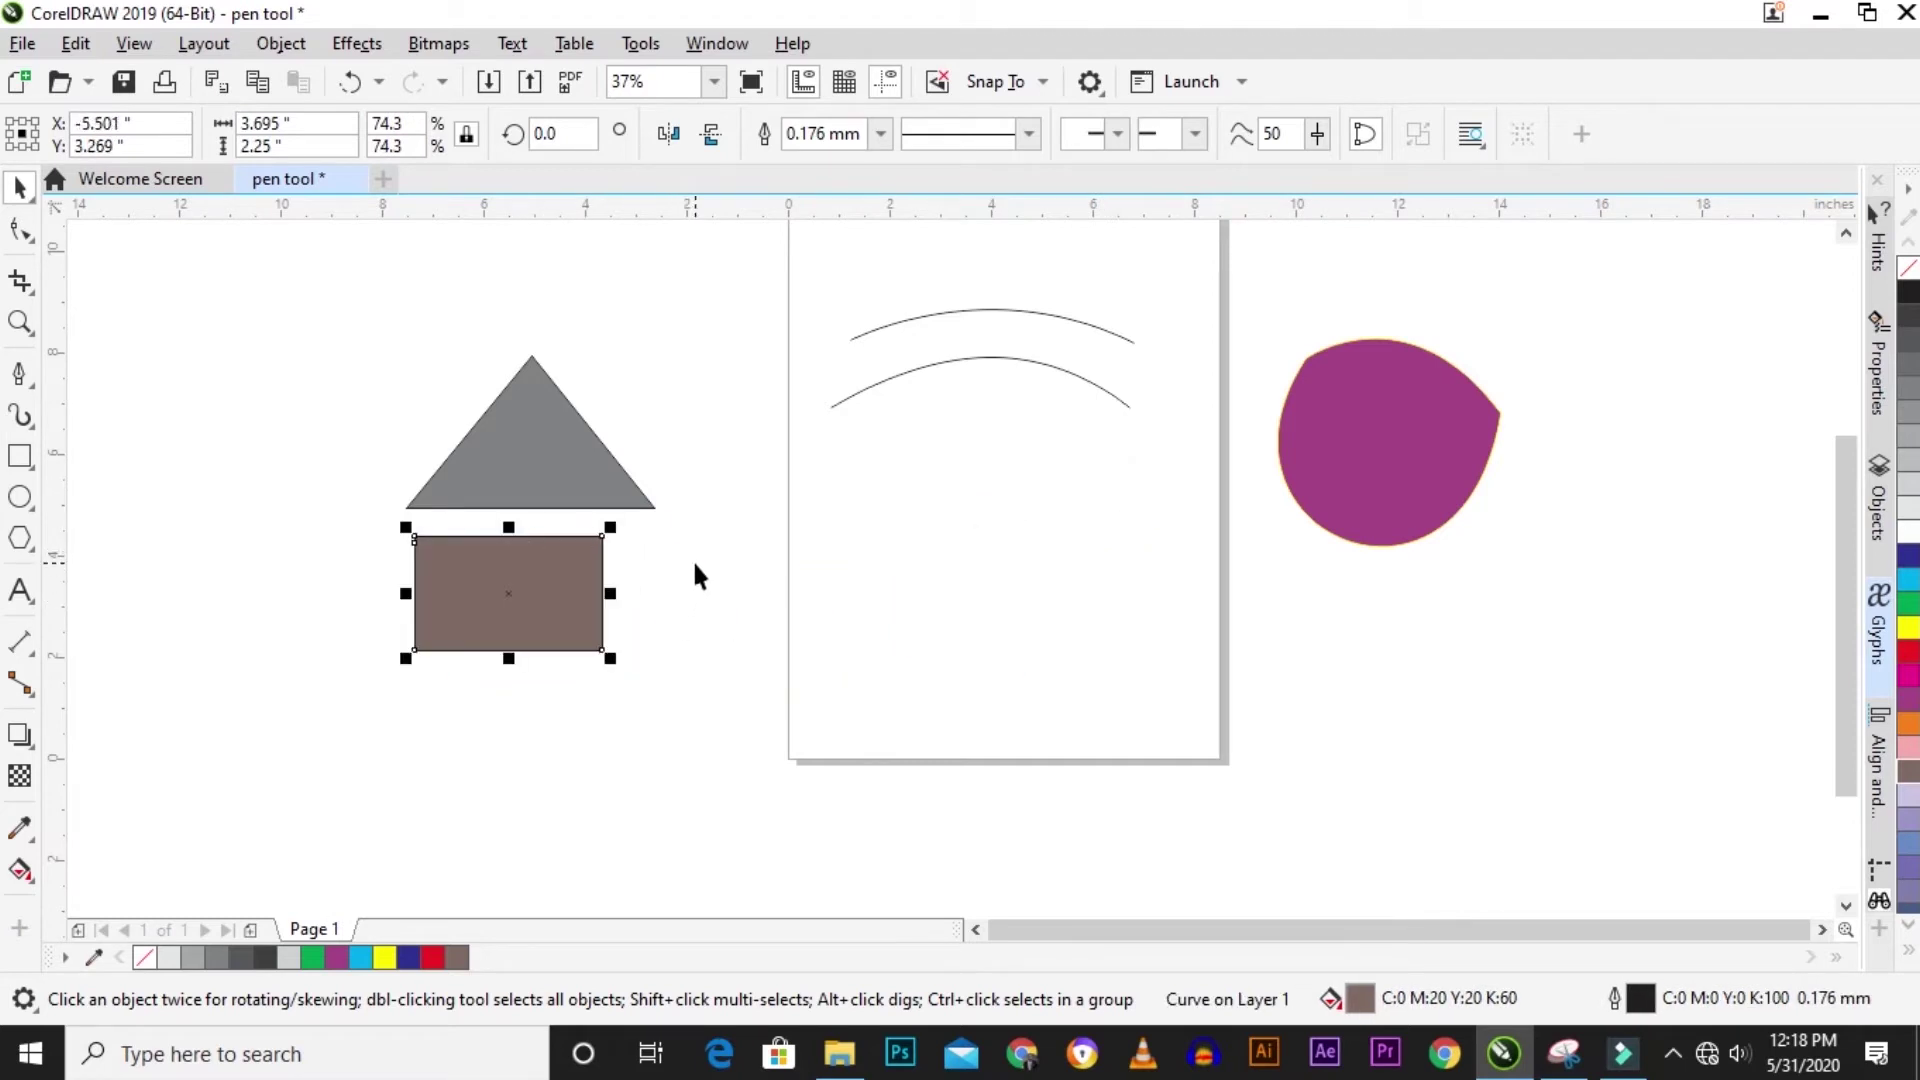
left_click_drag(755, 266, 1228, 490)
left_click_drag(978, 353, 539, 304)
Bring the AN536-Oranges-732x549-thumb picture from File Explorer onto the page and enlarge it to about 6.3 × 4.7 in.
left_click(840, 1054)
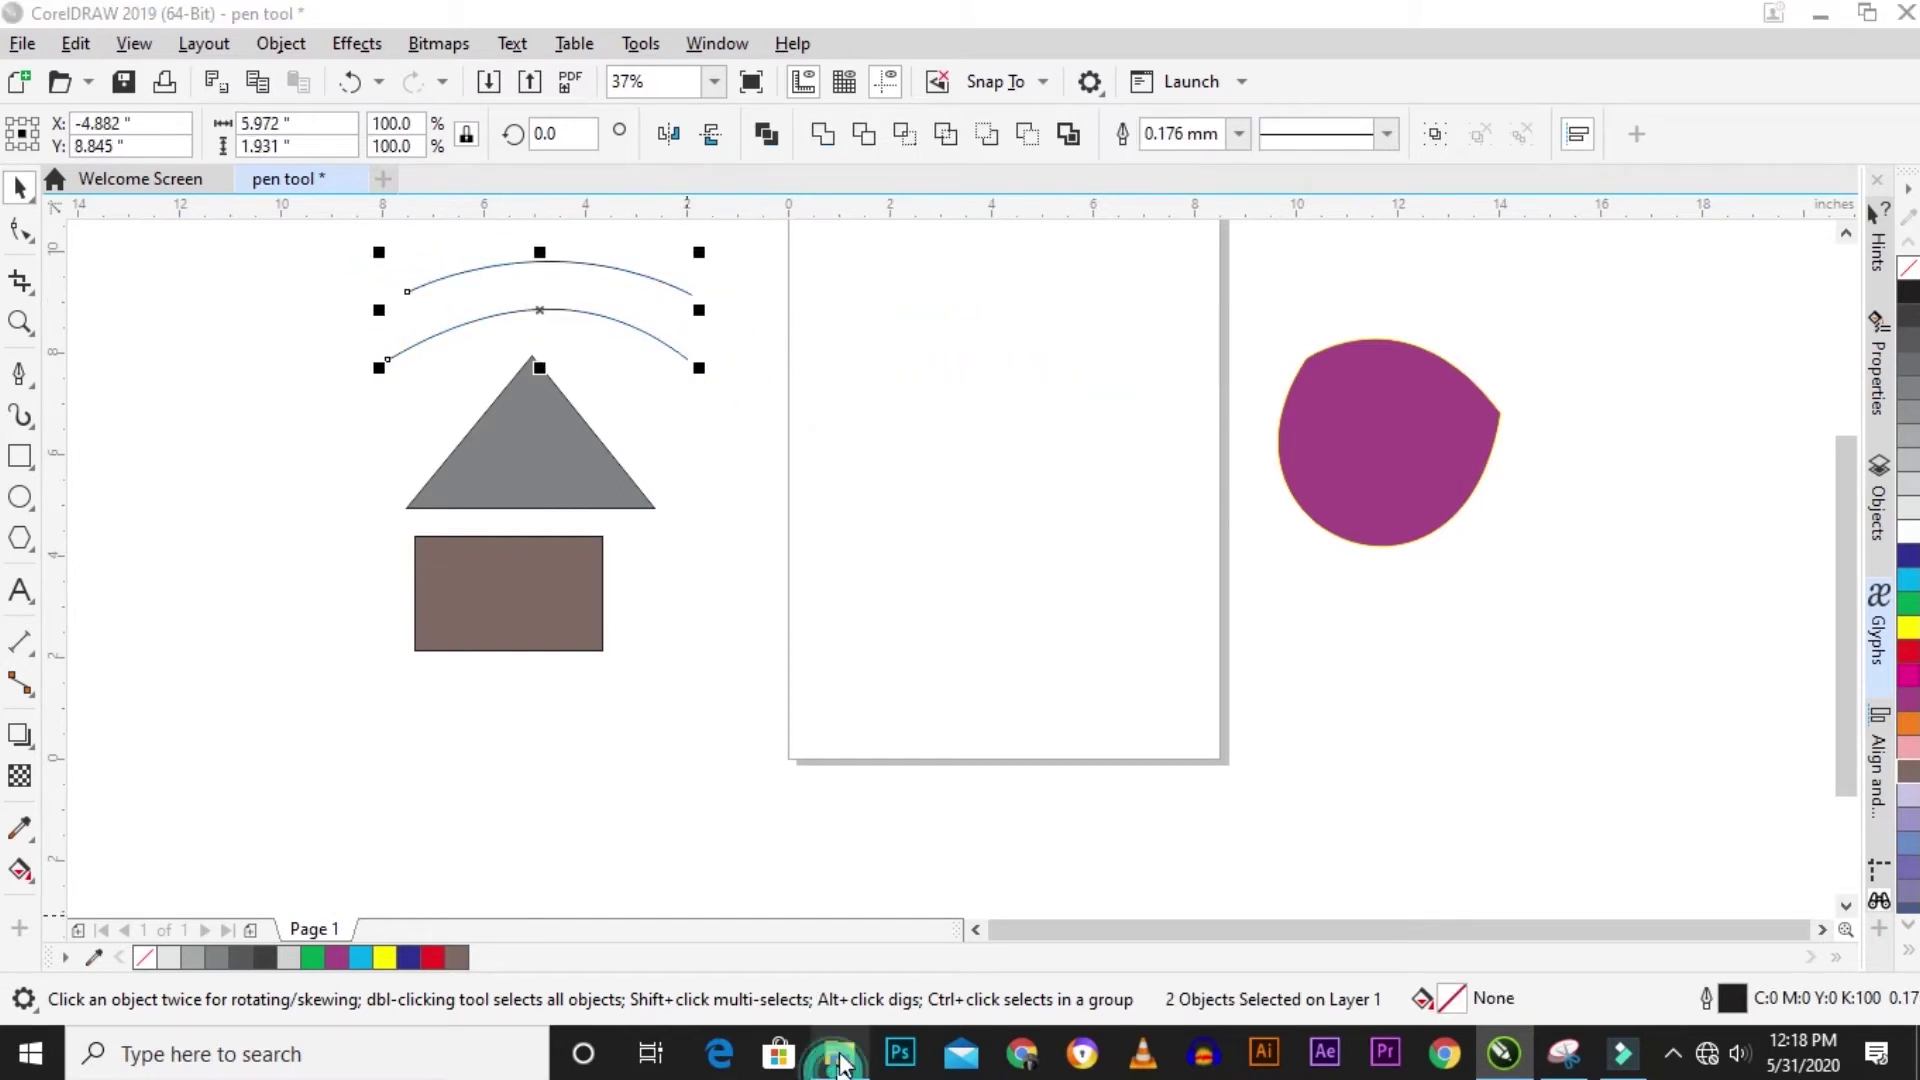
left_click(482, 210)
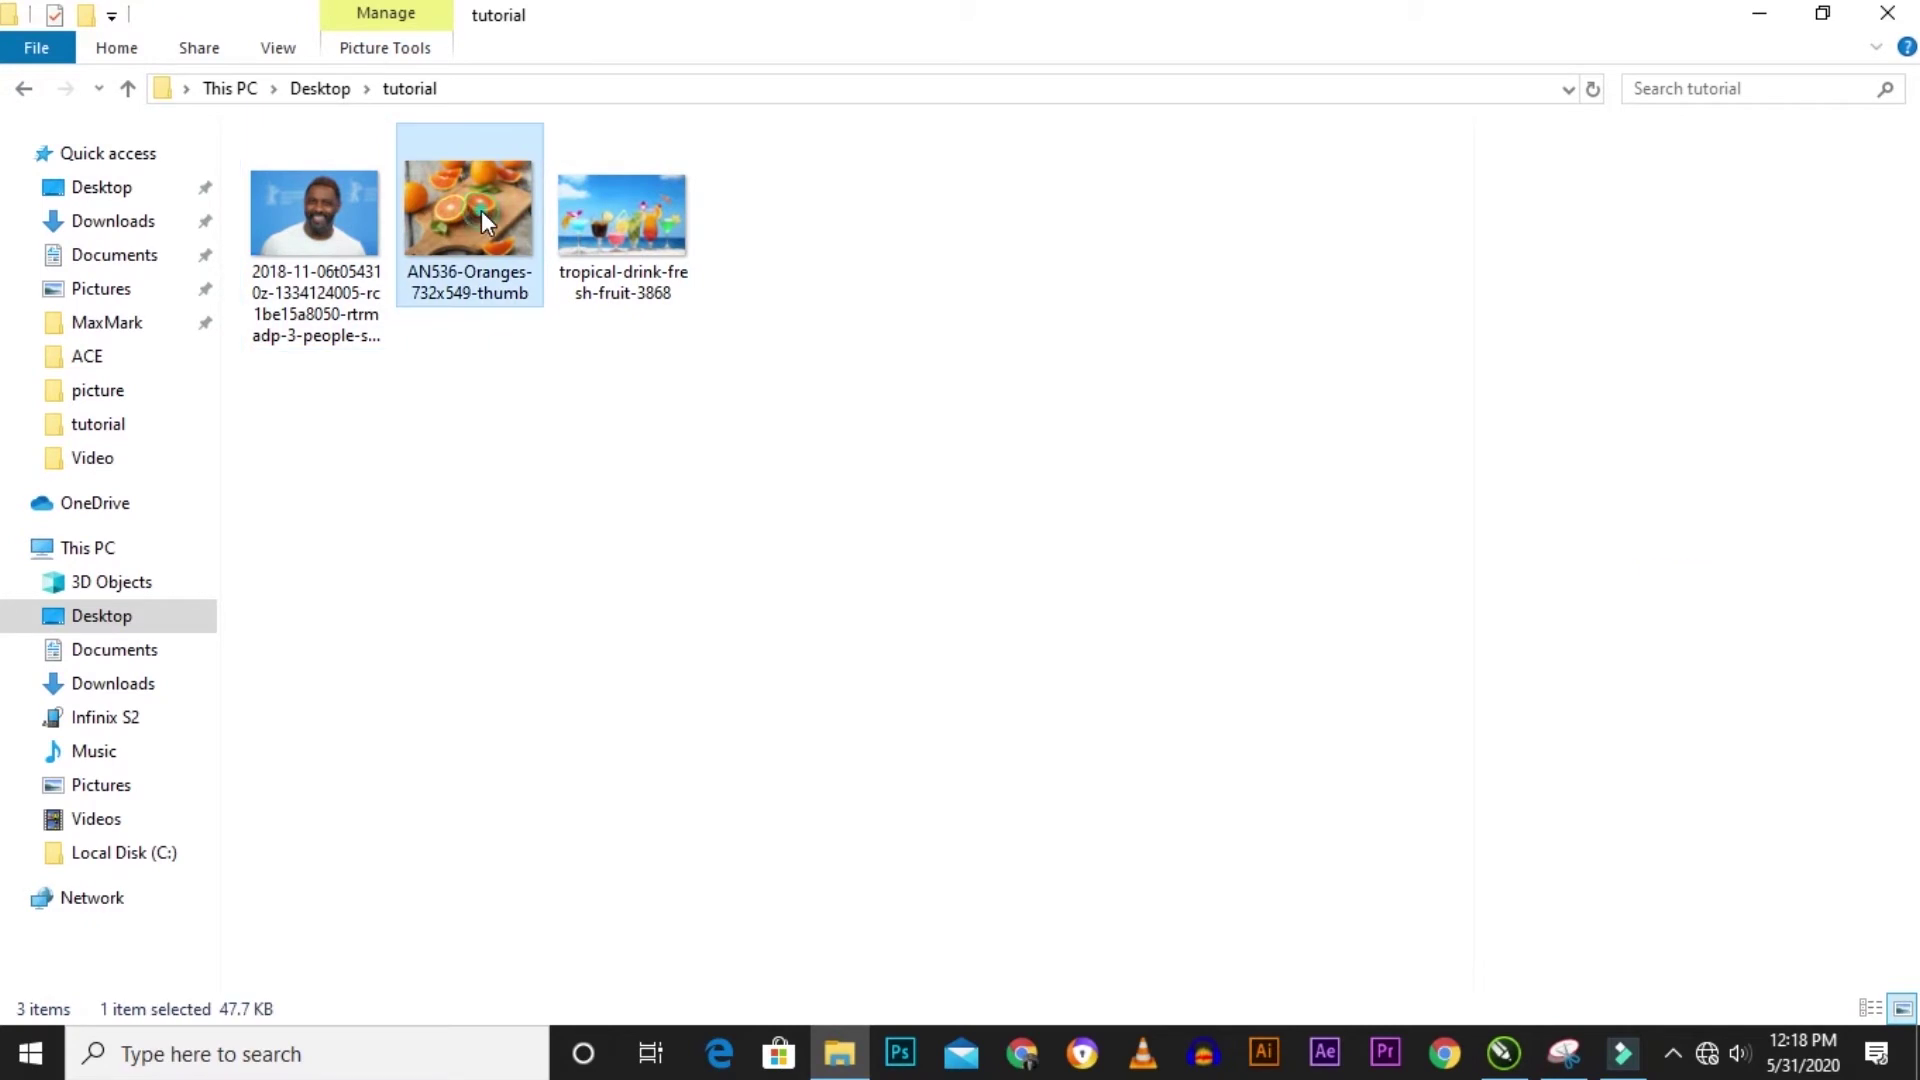
left_click_drag(464, 194, 994, 565)
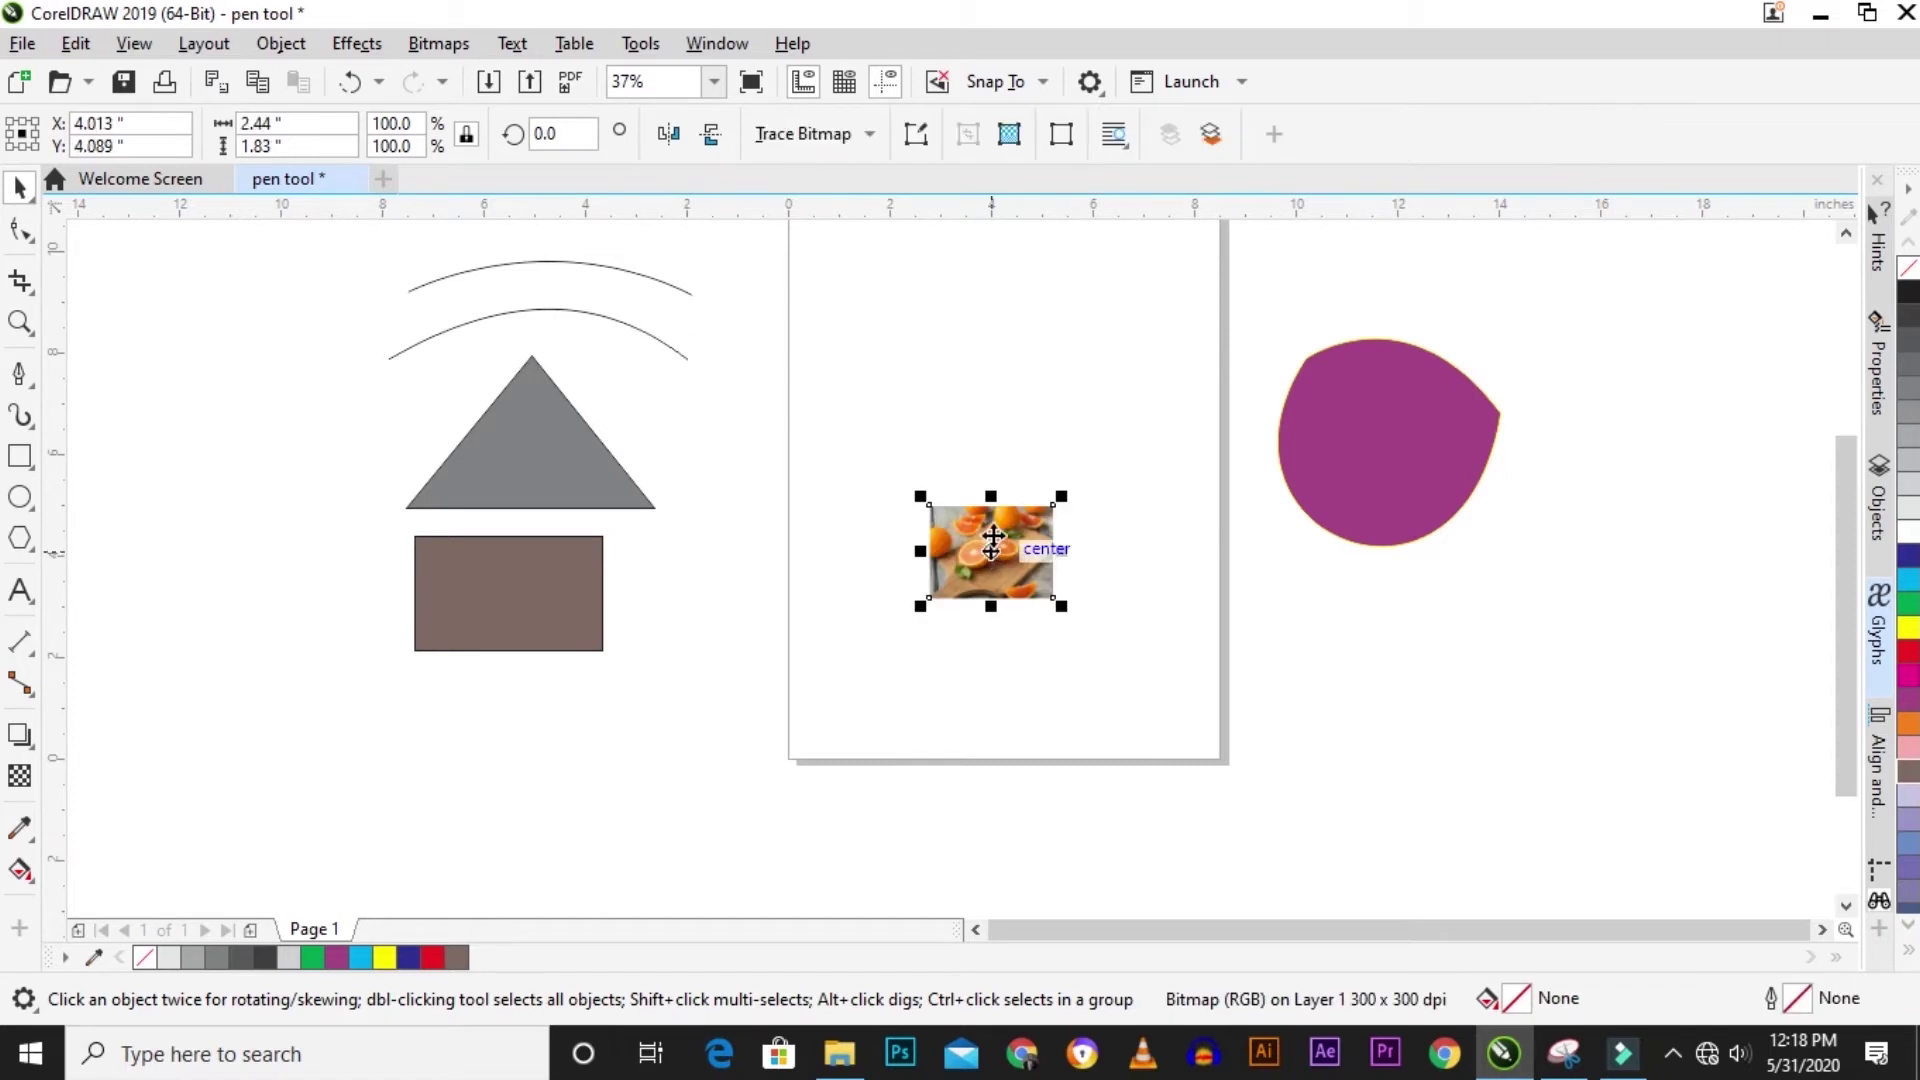
left_click_drag(1061, 496, 1157, 356)
left_click_drag(990, 506, 1029, 430)
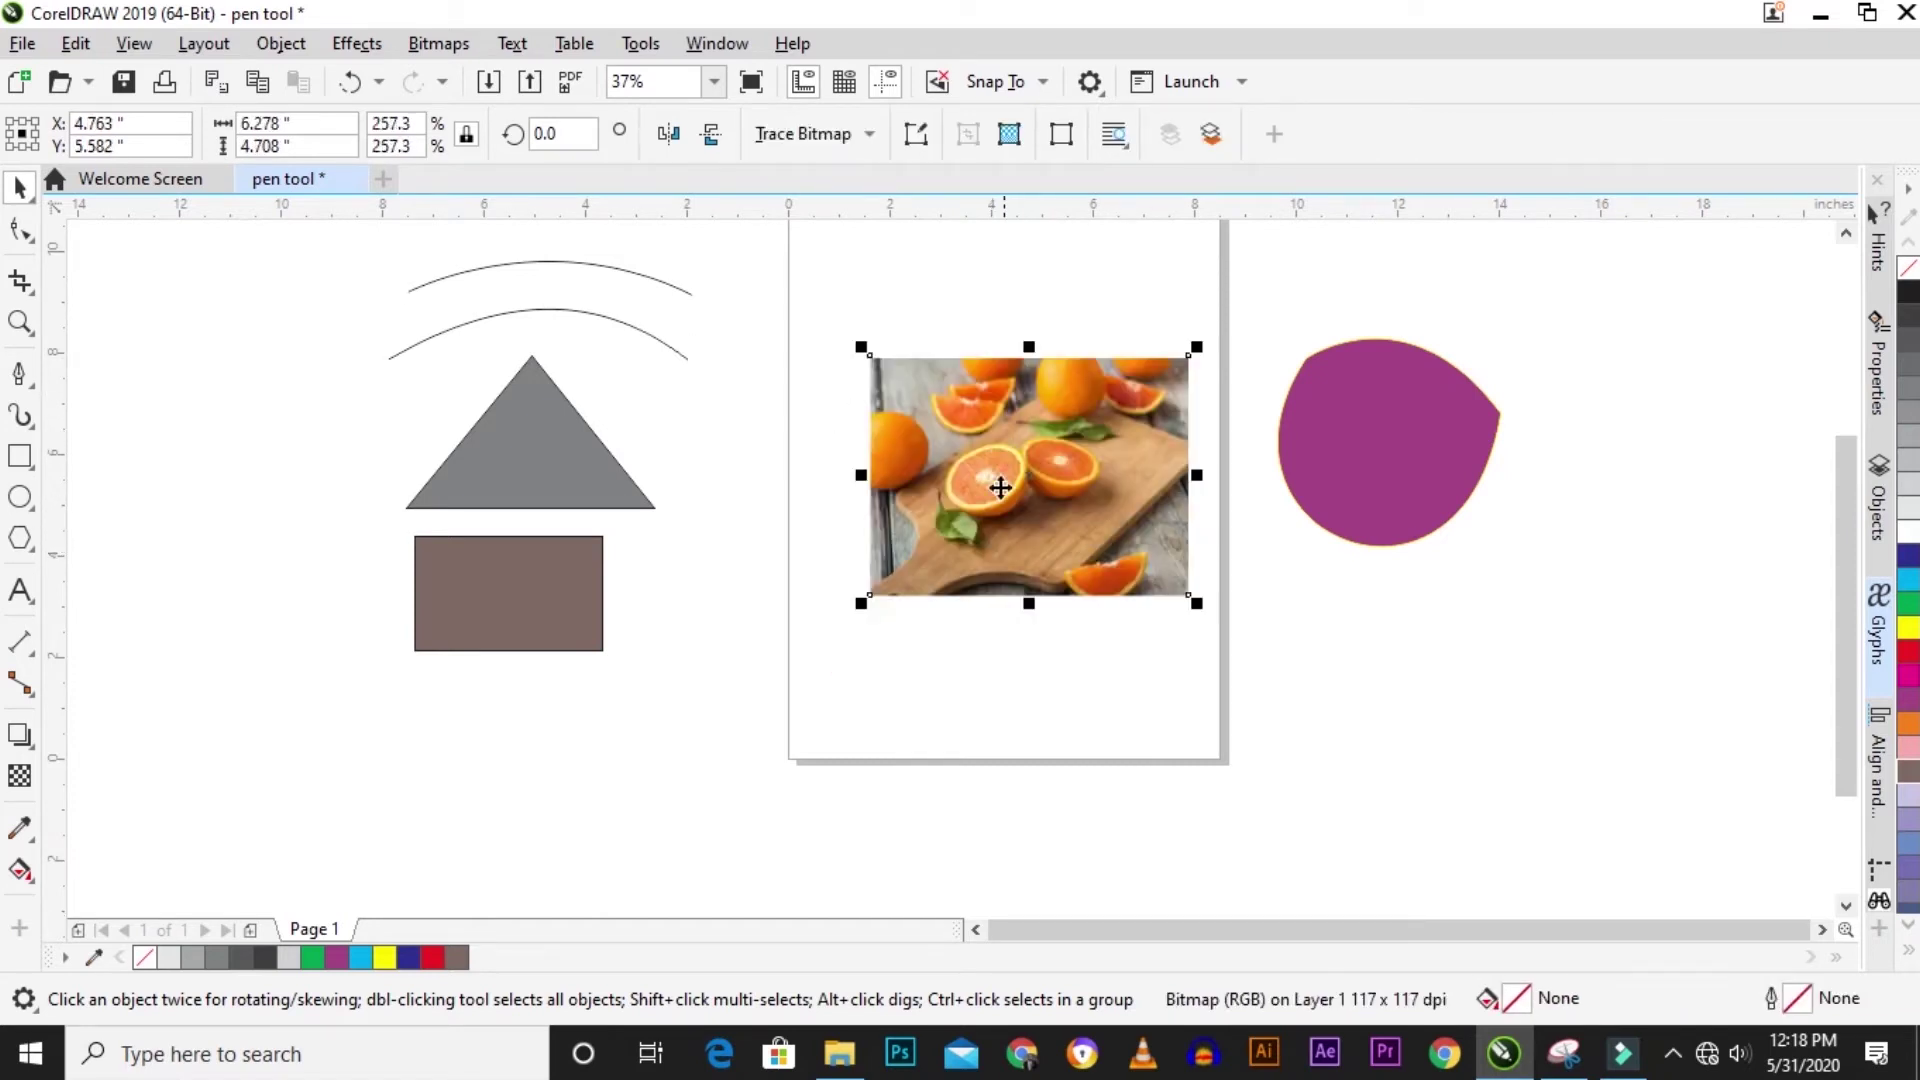
Outline the left orange half on the board with a closed six-sided straight-segment Pen tool path about 1.45 × 1.33 in.
scroll(976, 505, "up", 2)
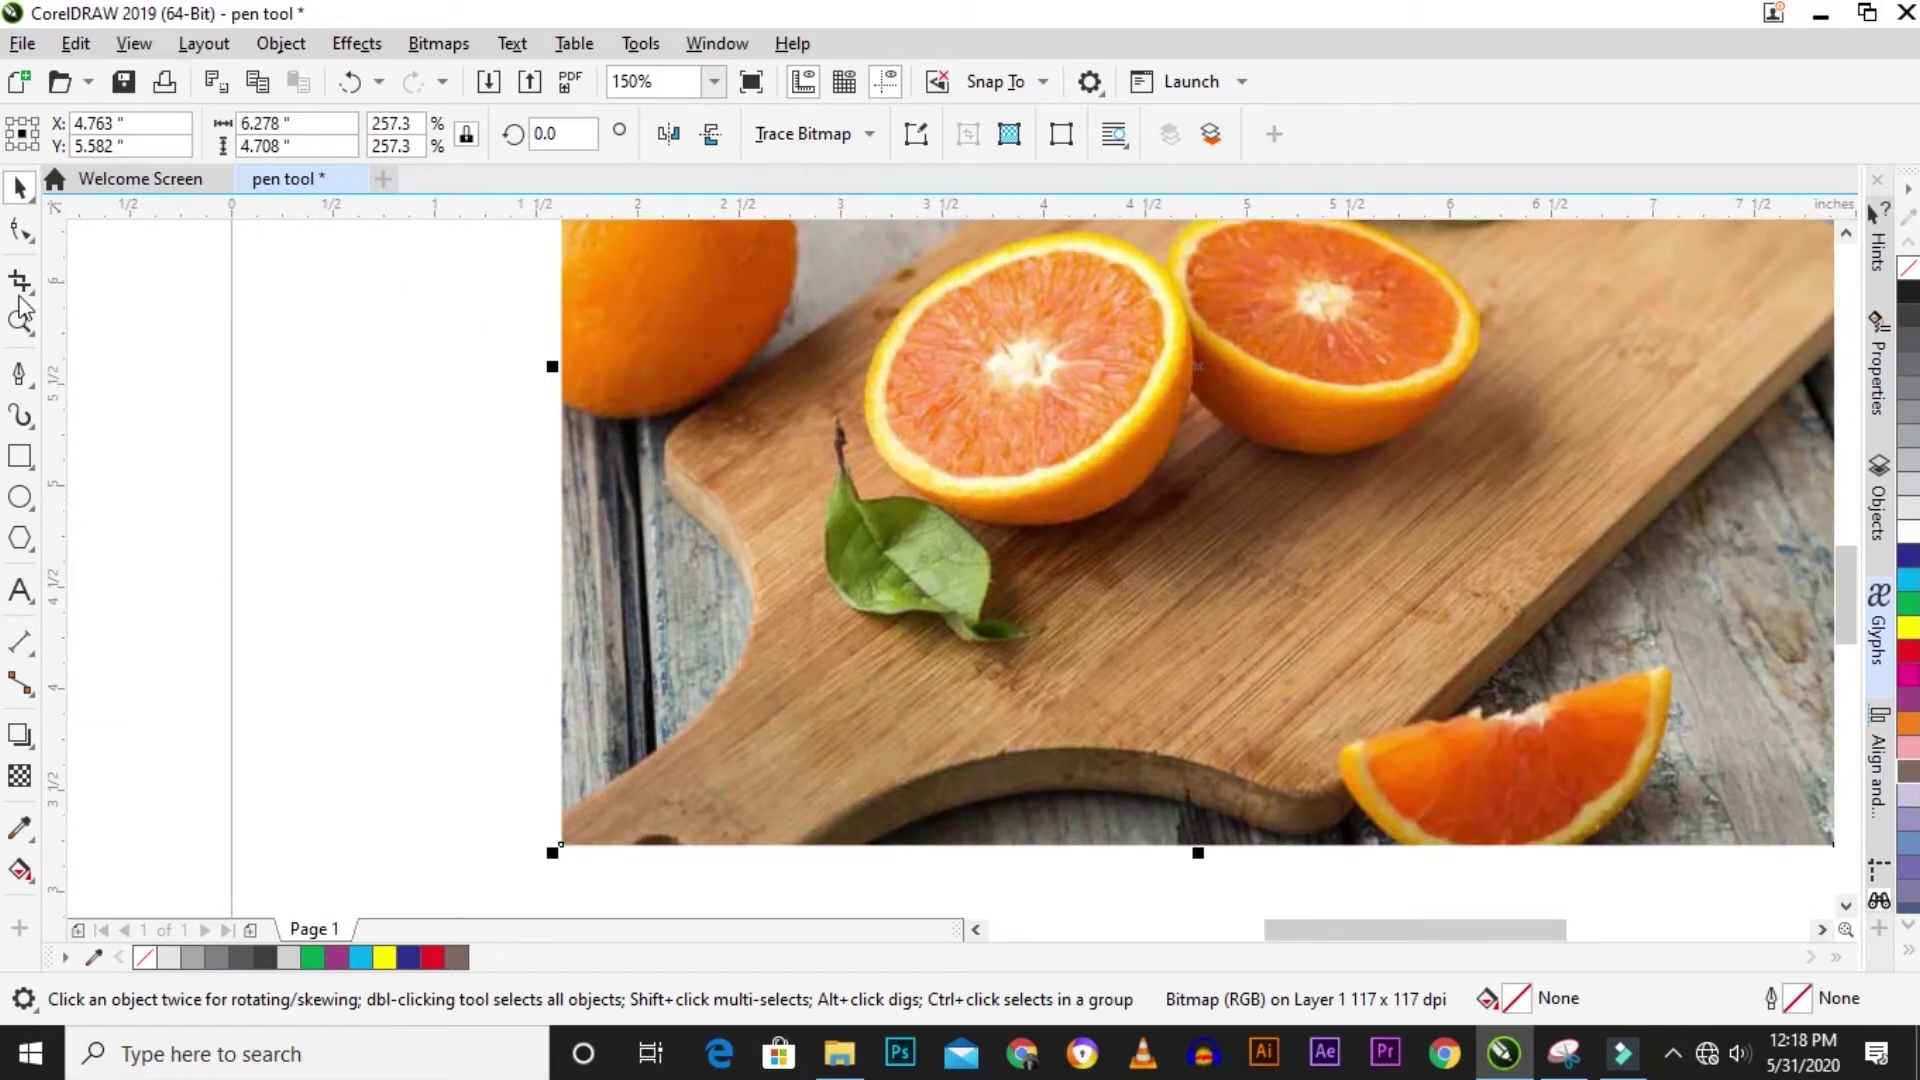
left_click(19, 373)
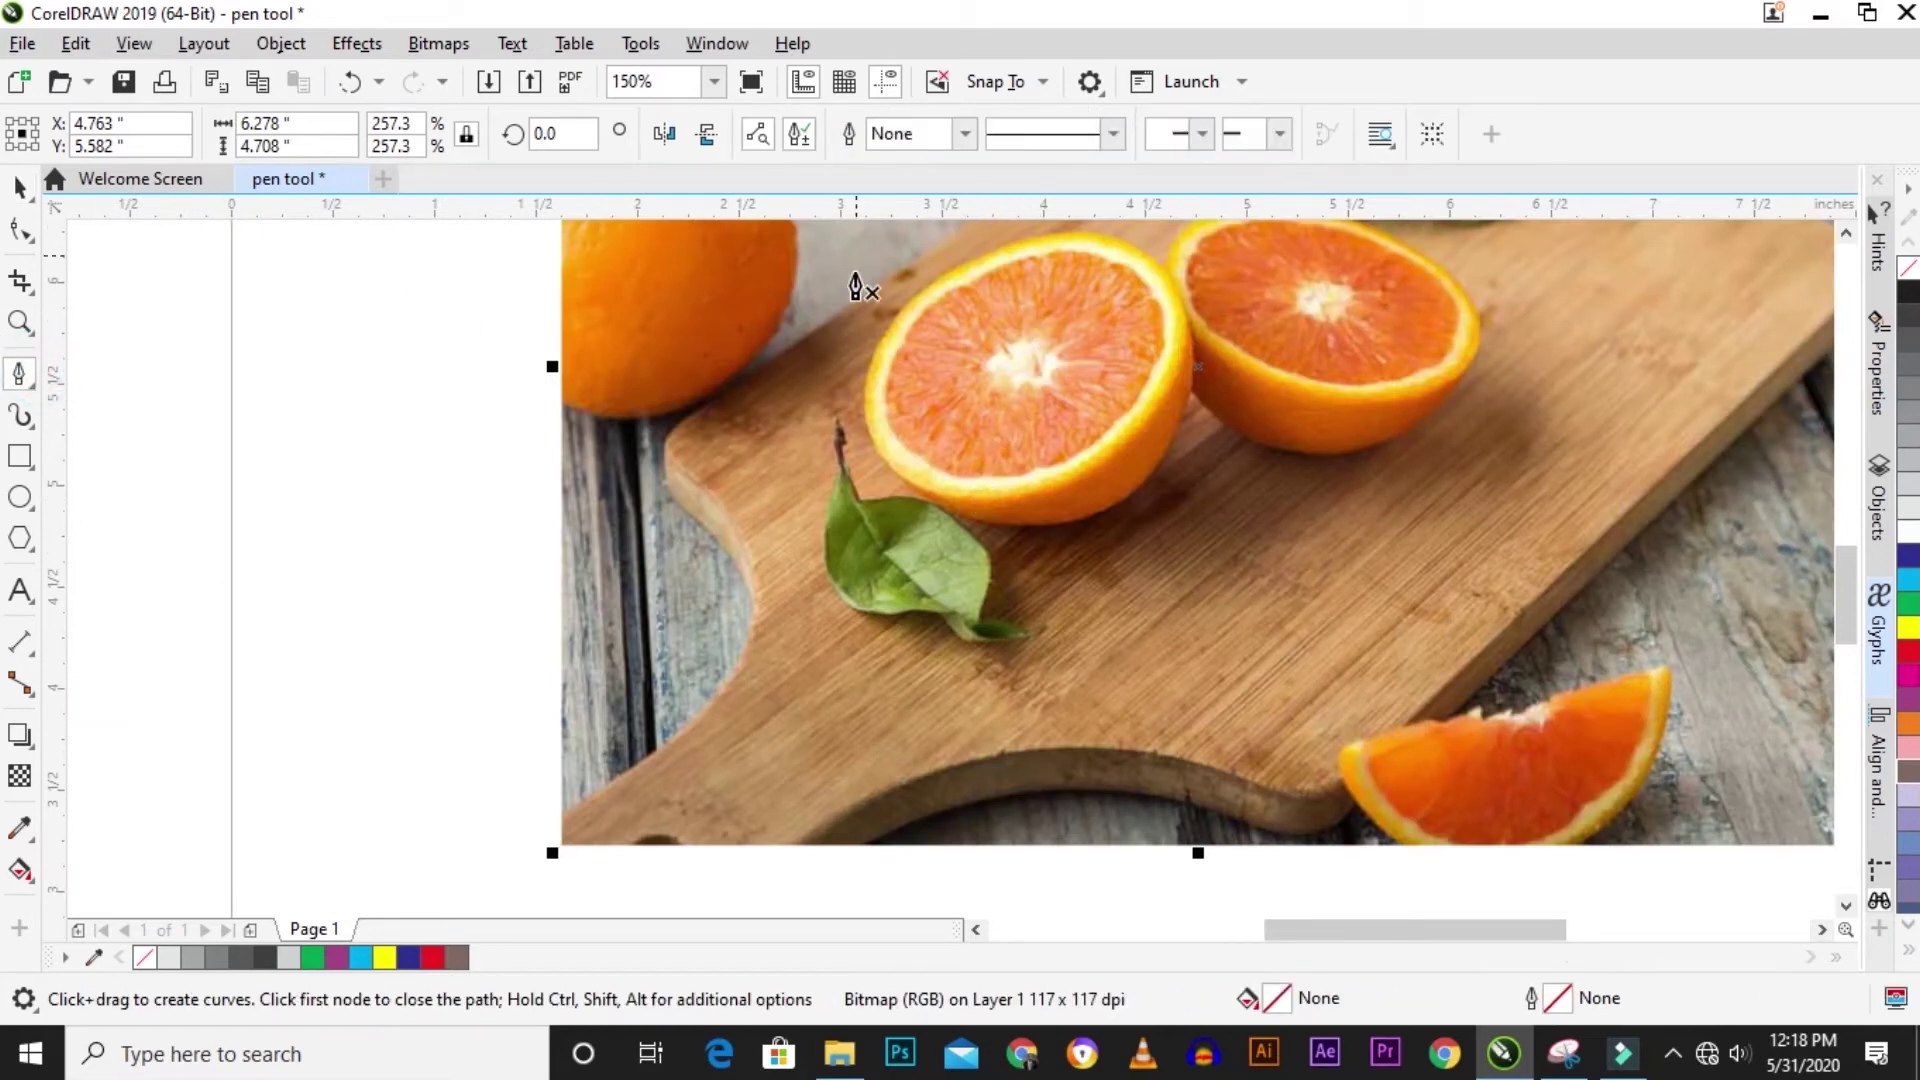
left_click(899, 472)
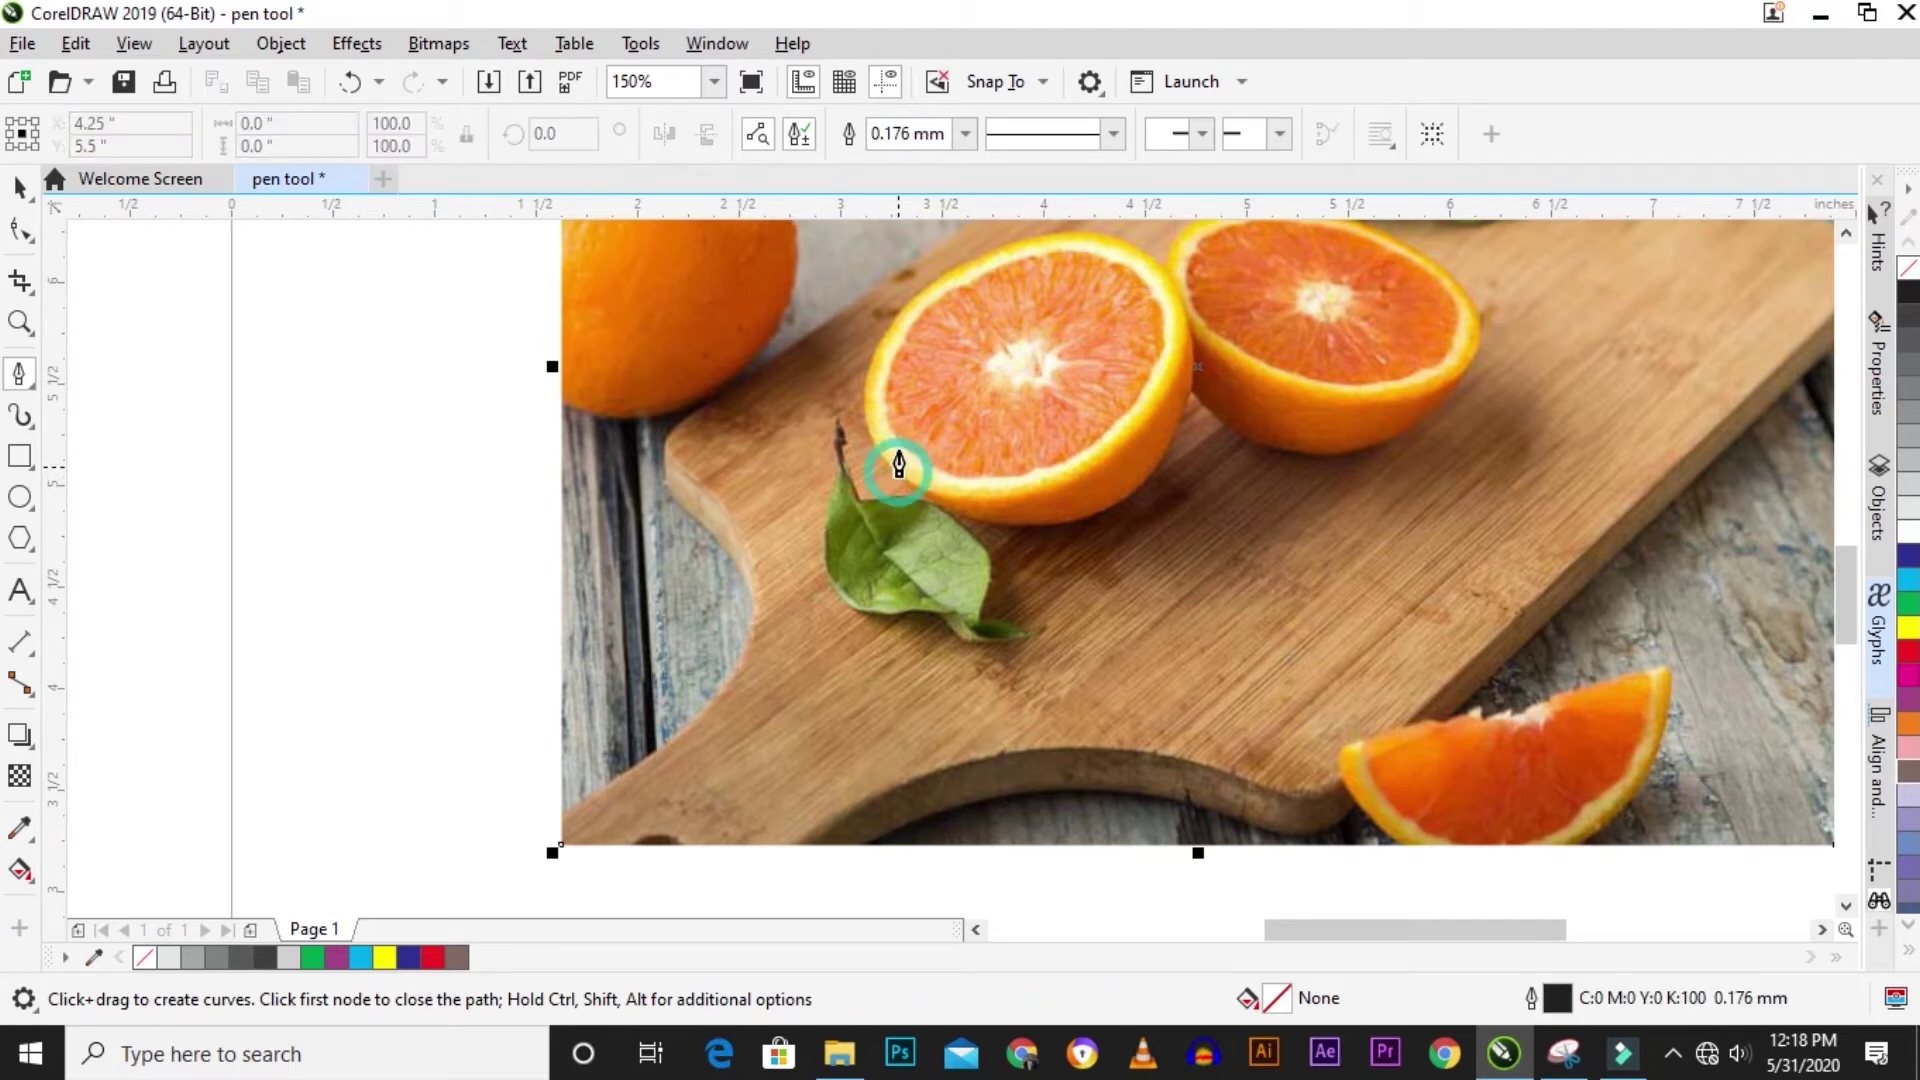
left_click(912, 297)
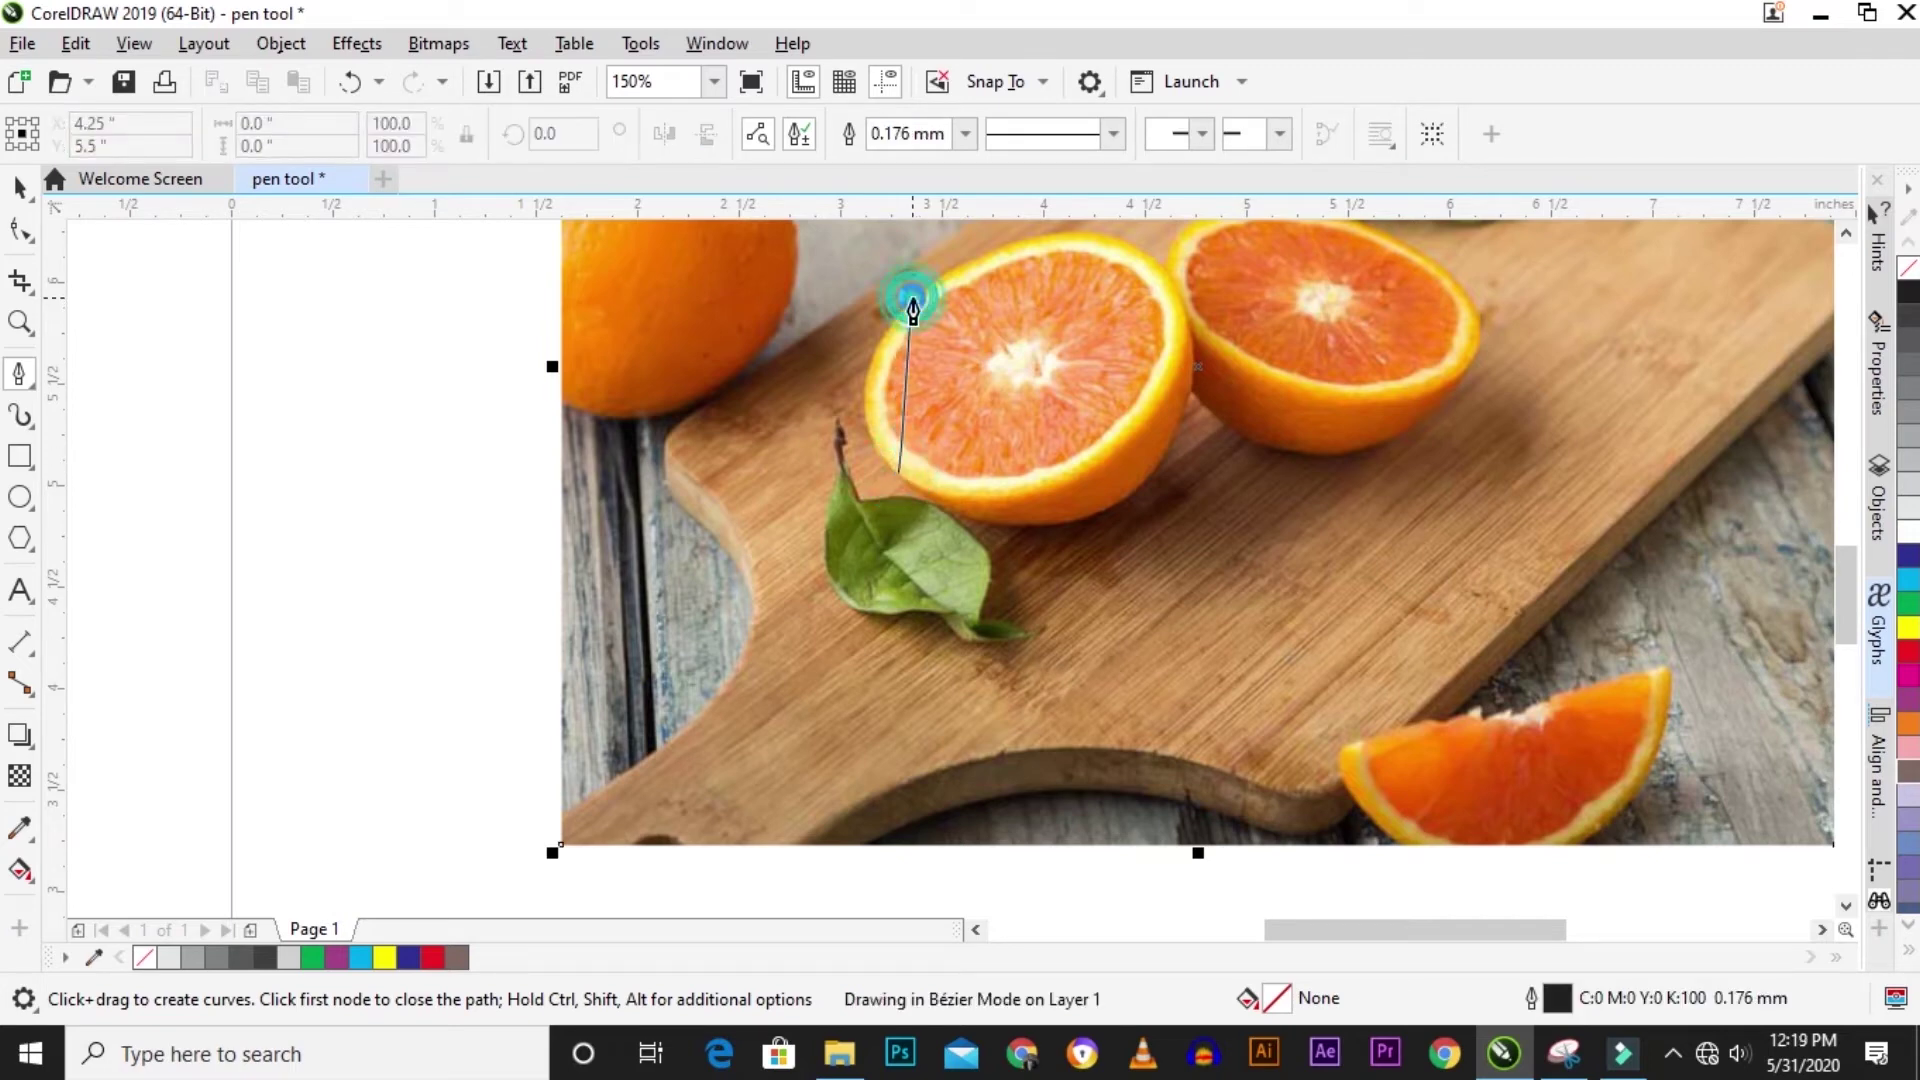
left_click(1143, 253)
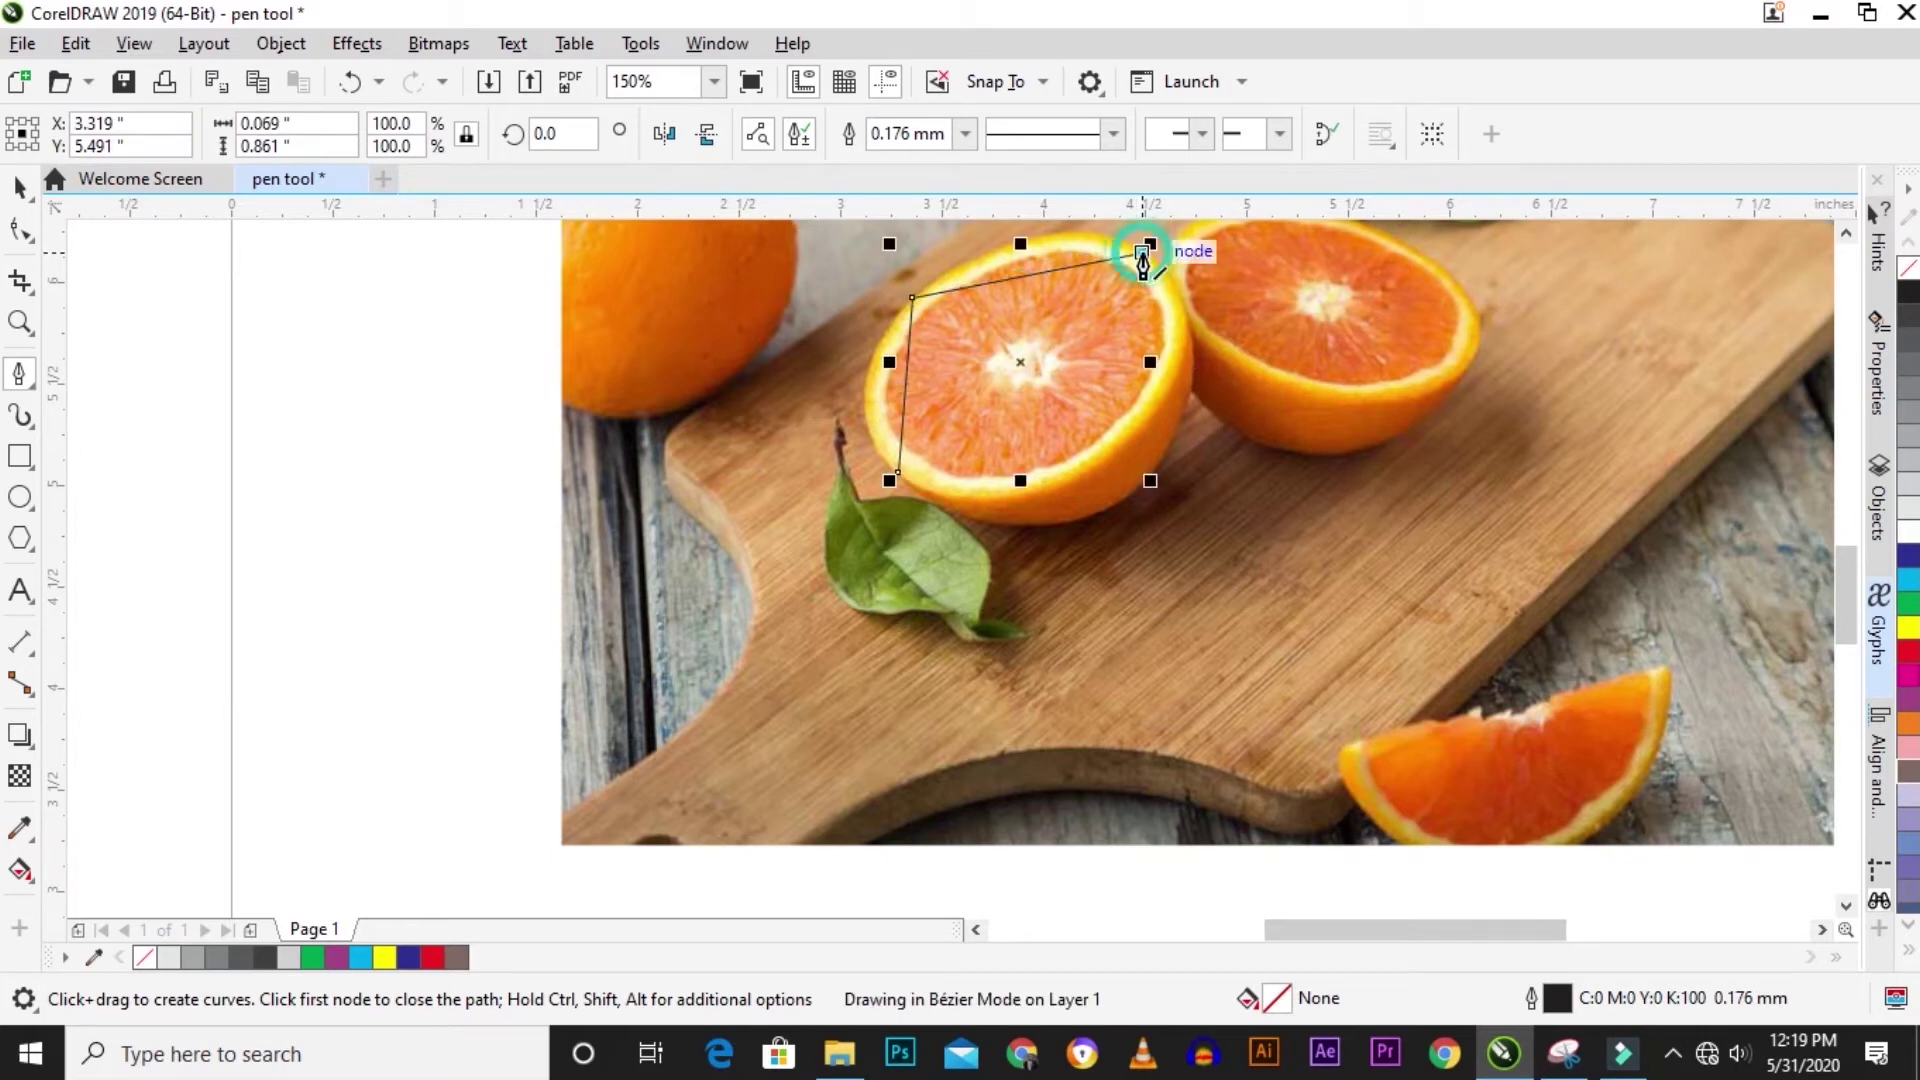
left_click(1193, 381)
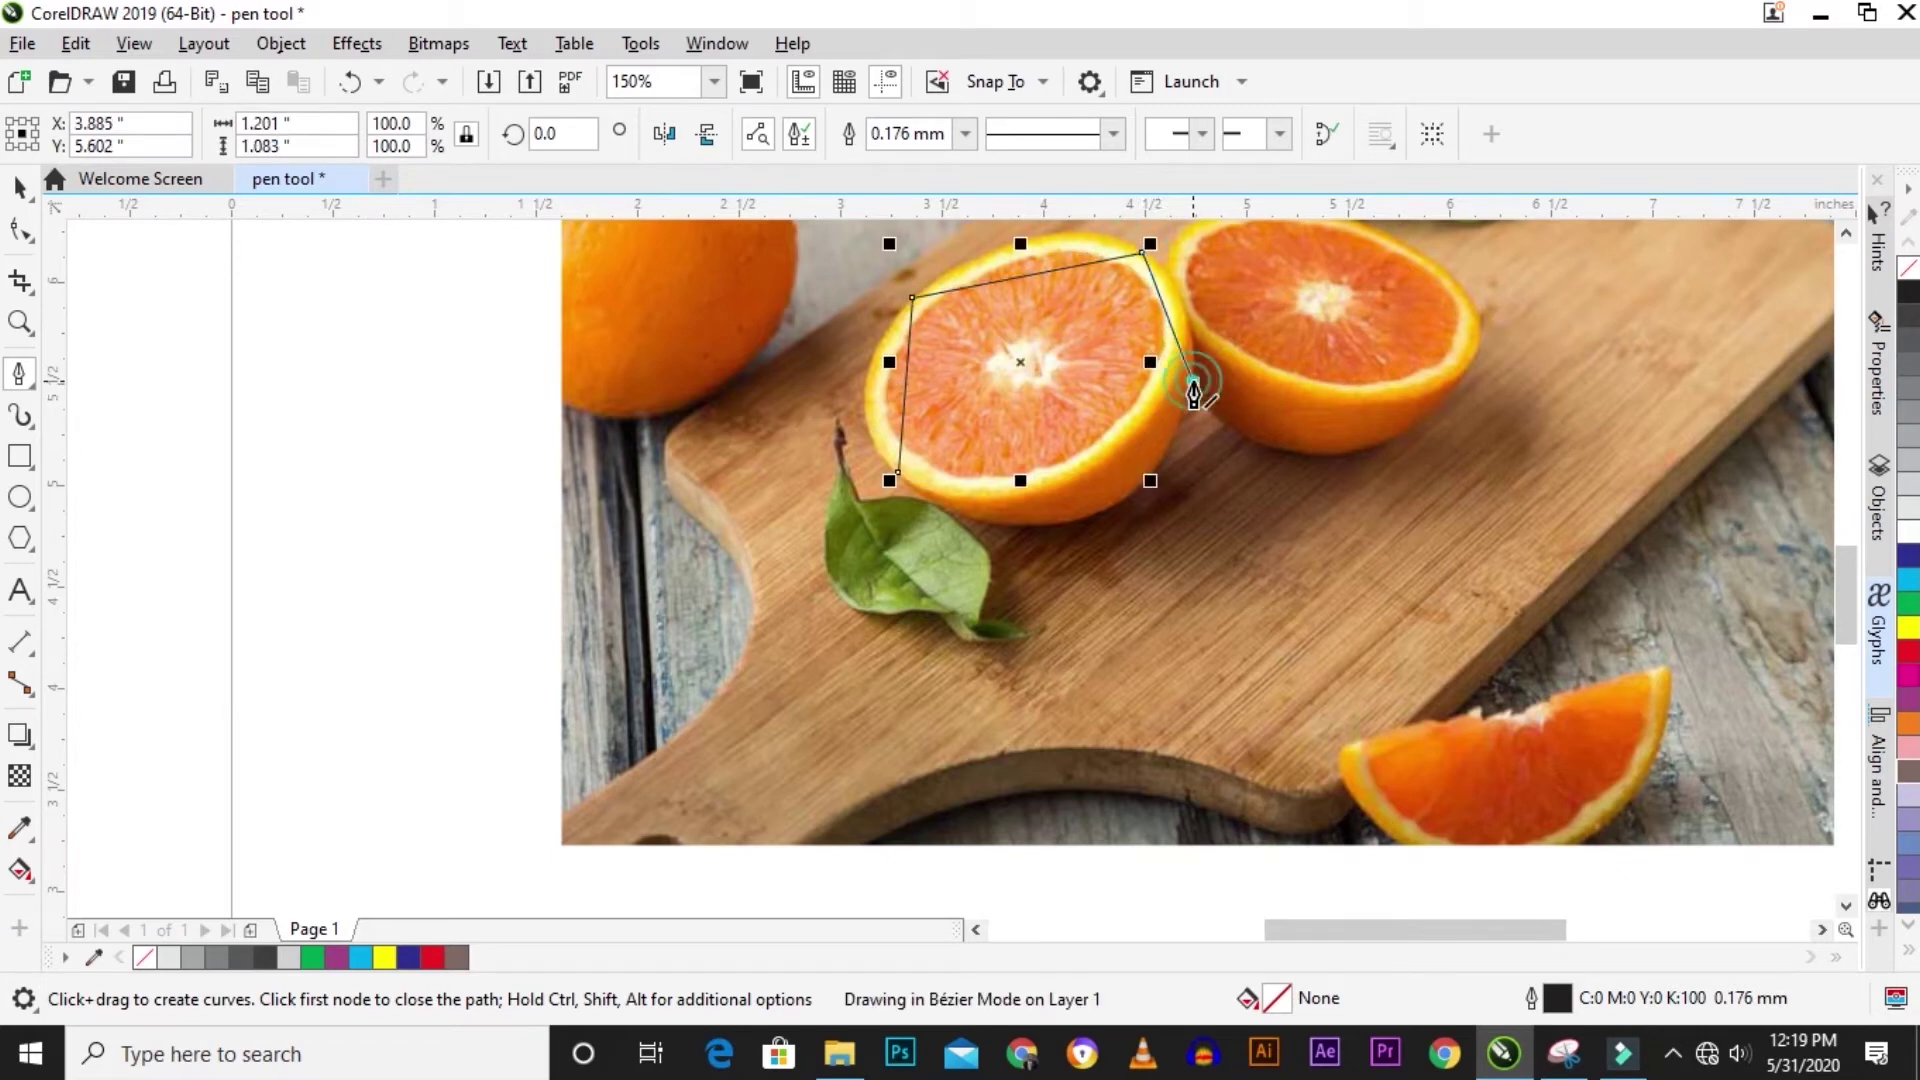
left_click(1134, 494)
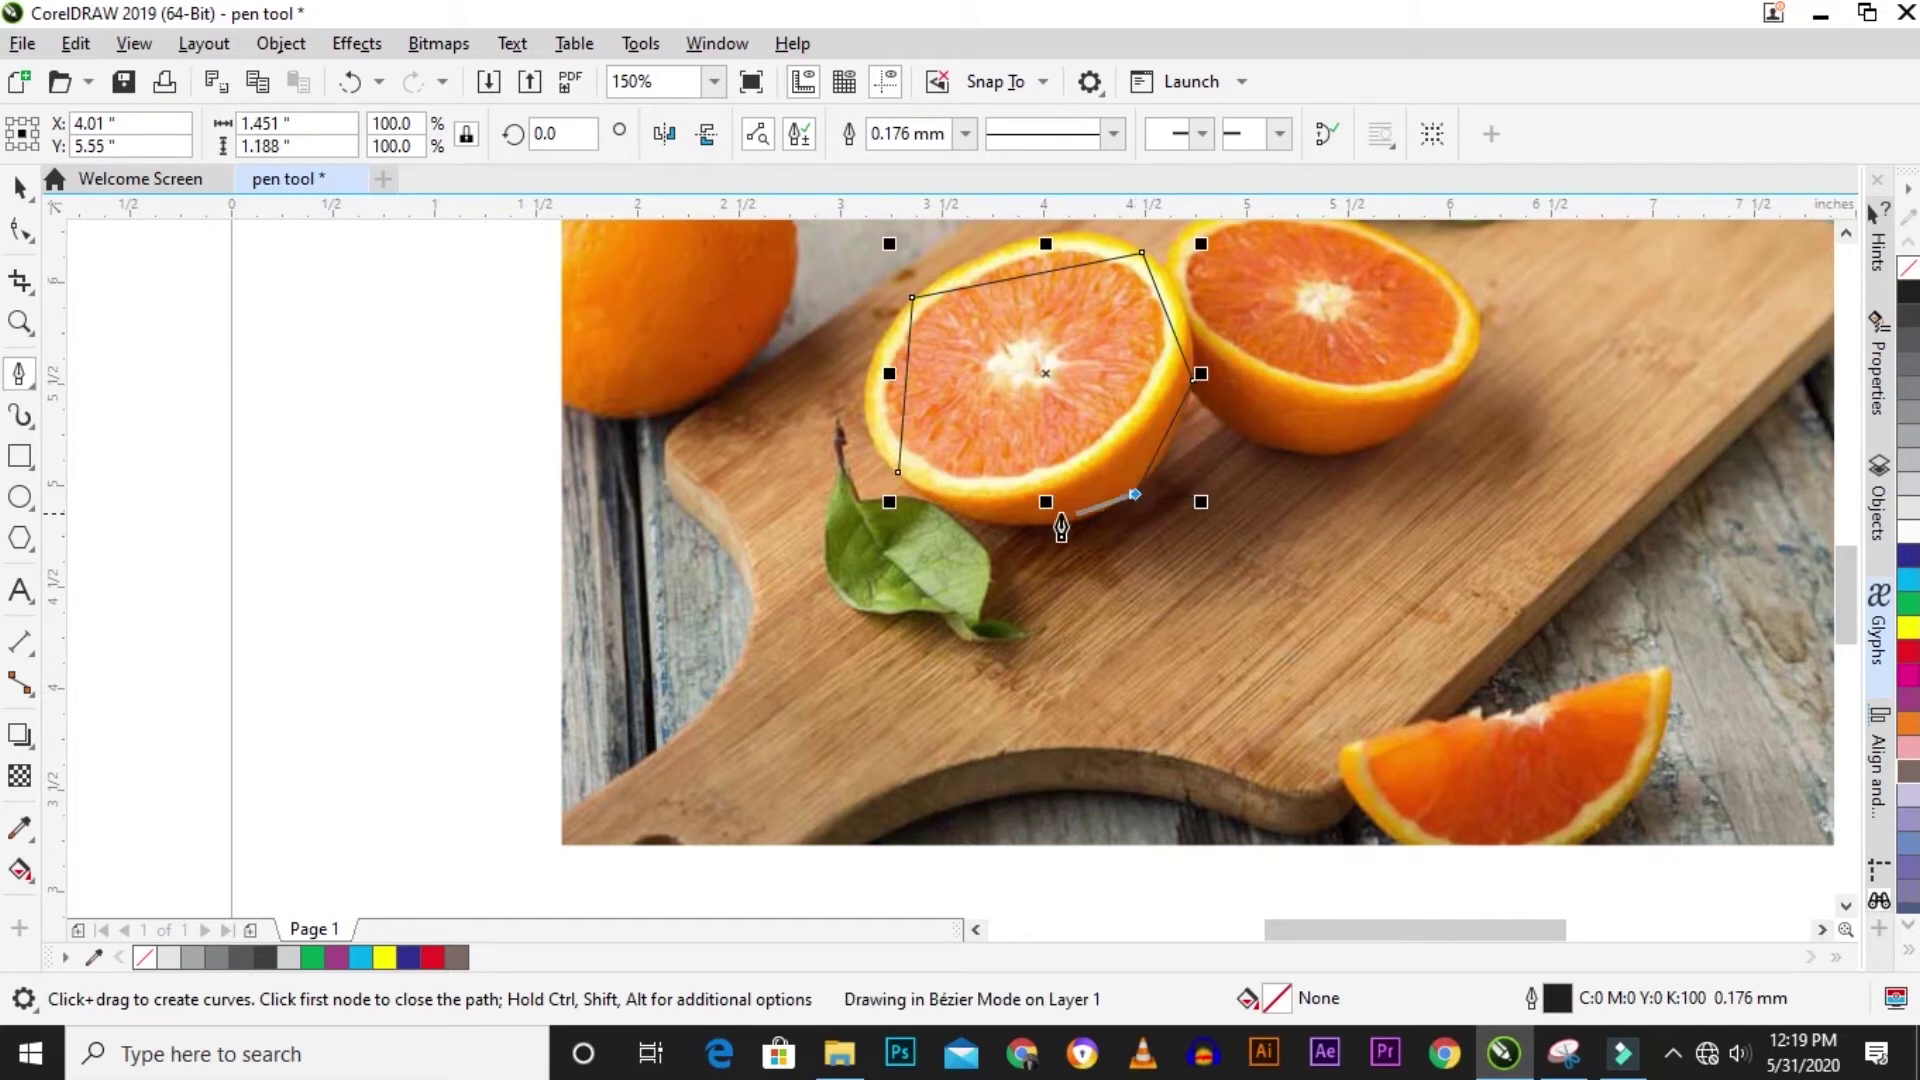
left_click(994, 523)
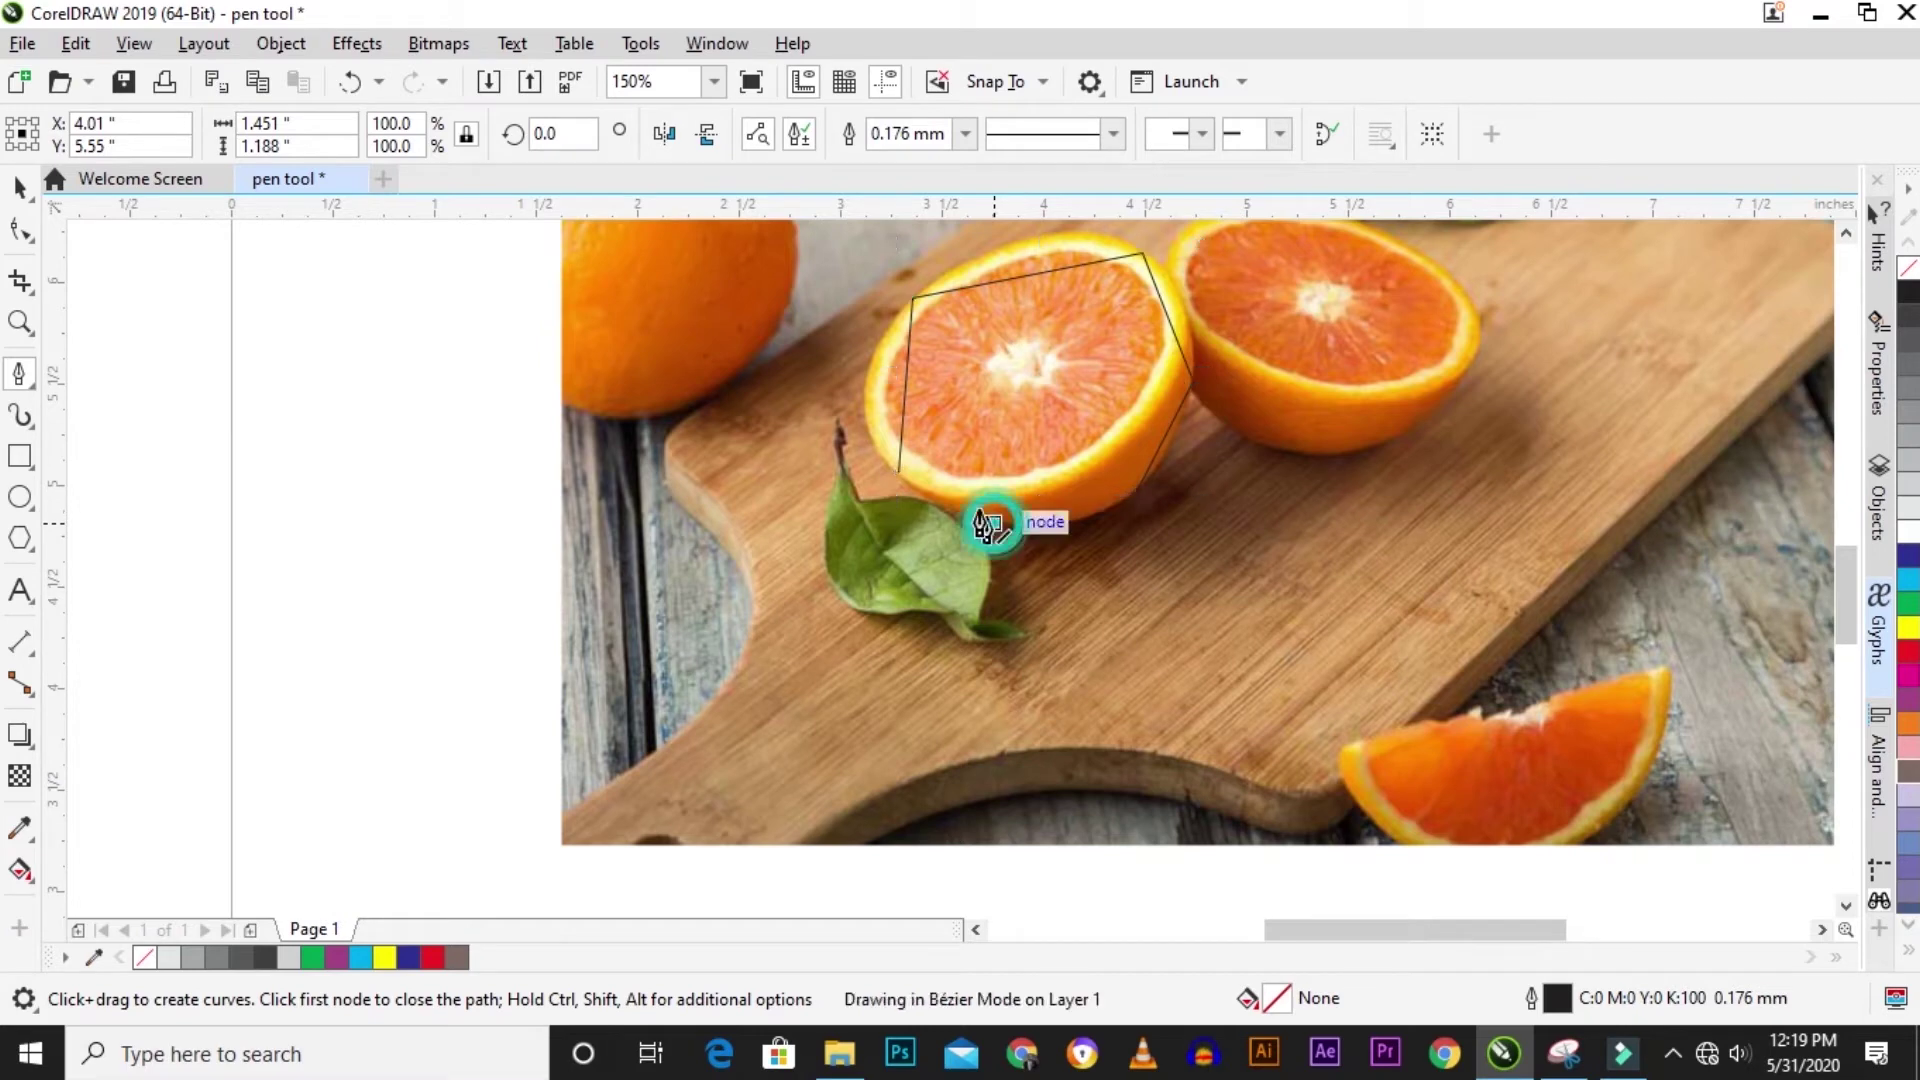
left_click(899, 474)
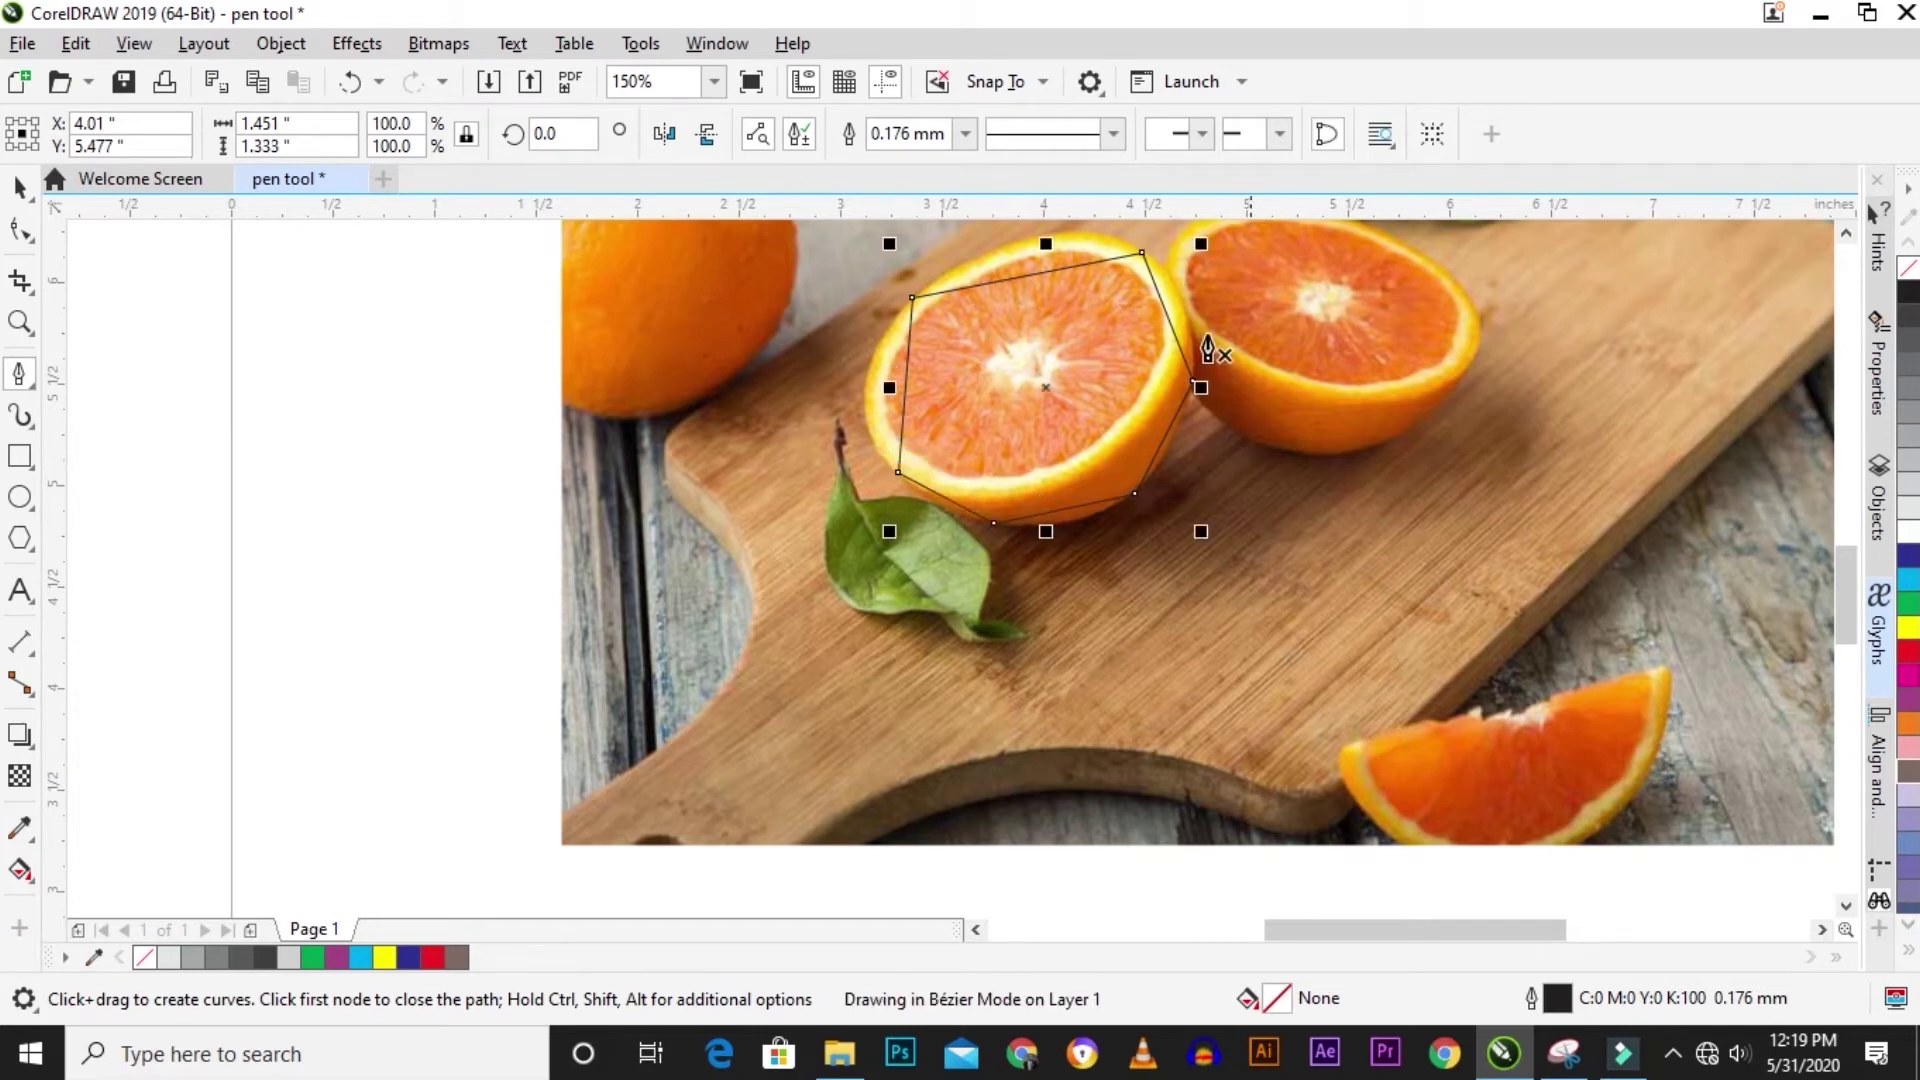
Convert the left and top segments of the six-sided outline to curves and bend them out to the orange's rim.
left_click(21, 232)
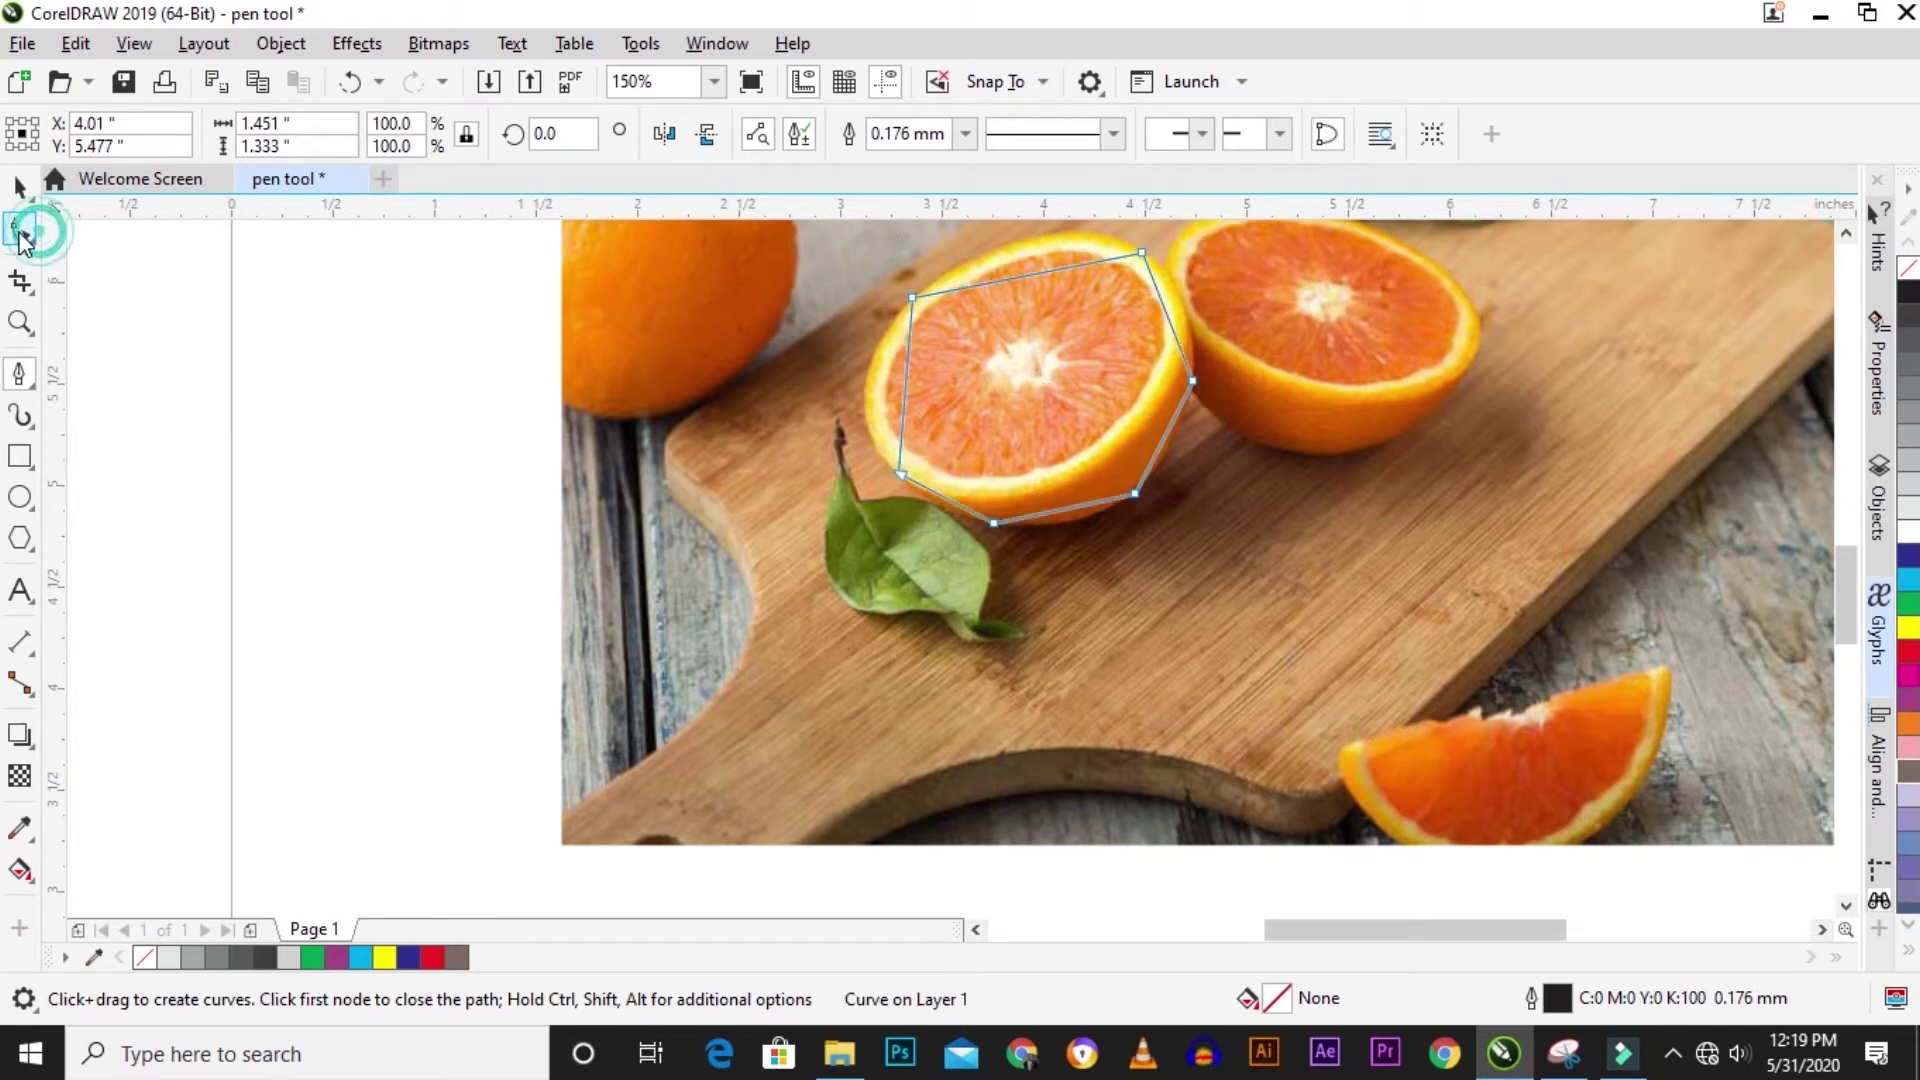
left_click(901, 387)
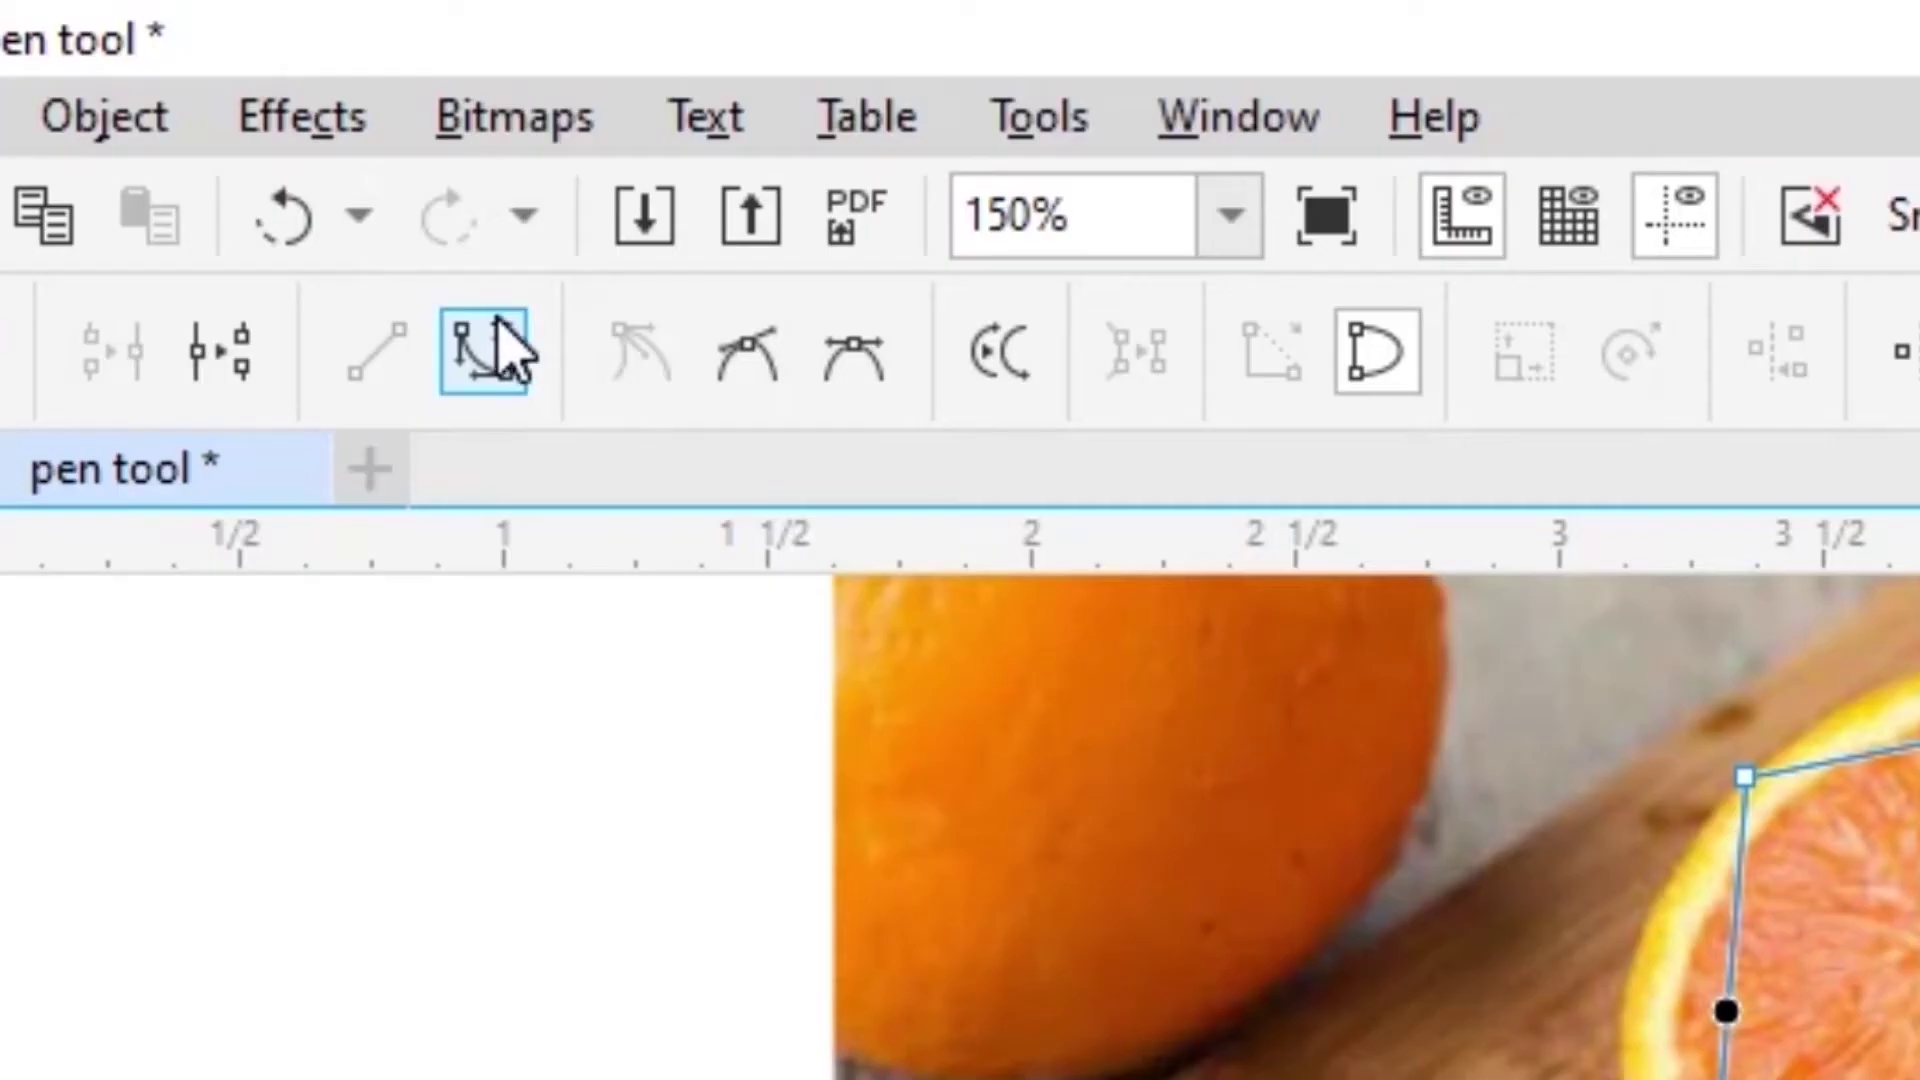
left_click(498, 325)
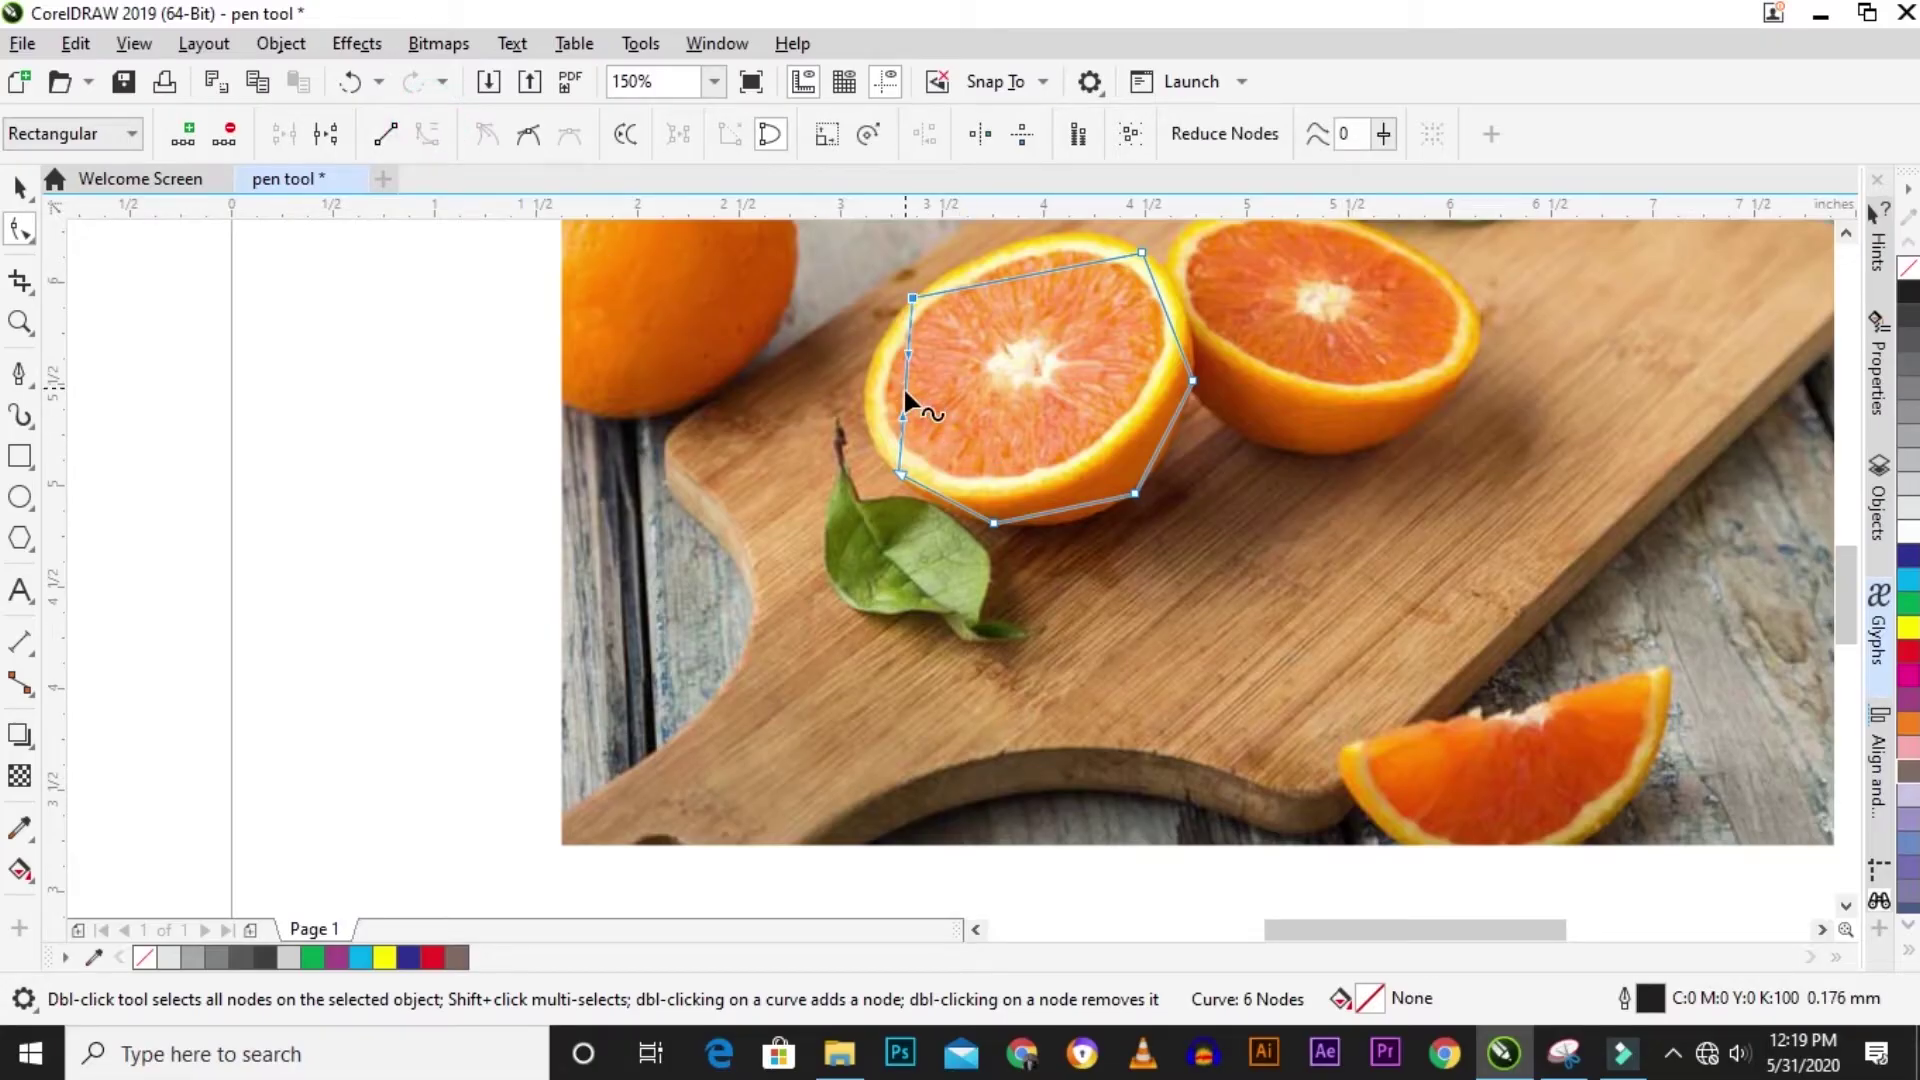
left_click_drag(903, 386, 863, 397)
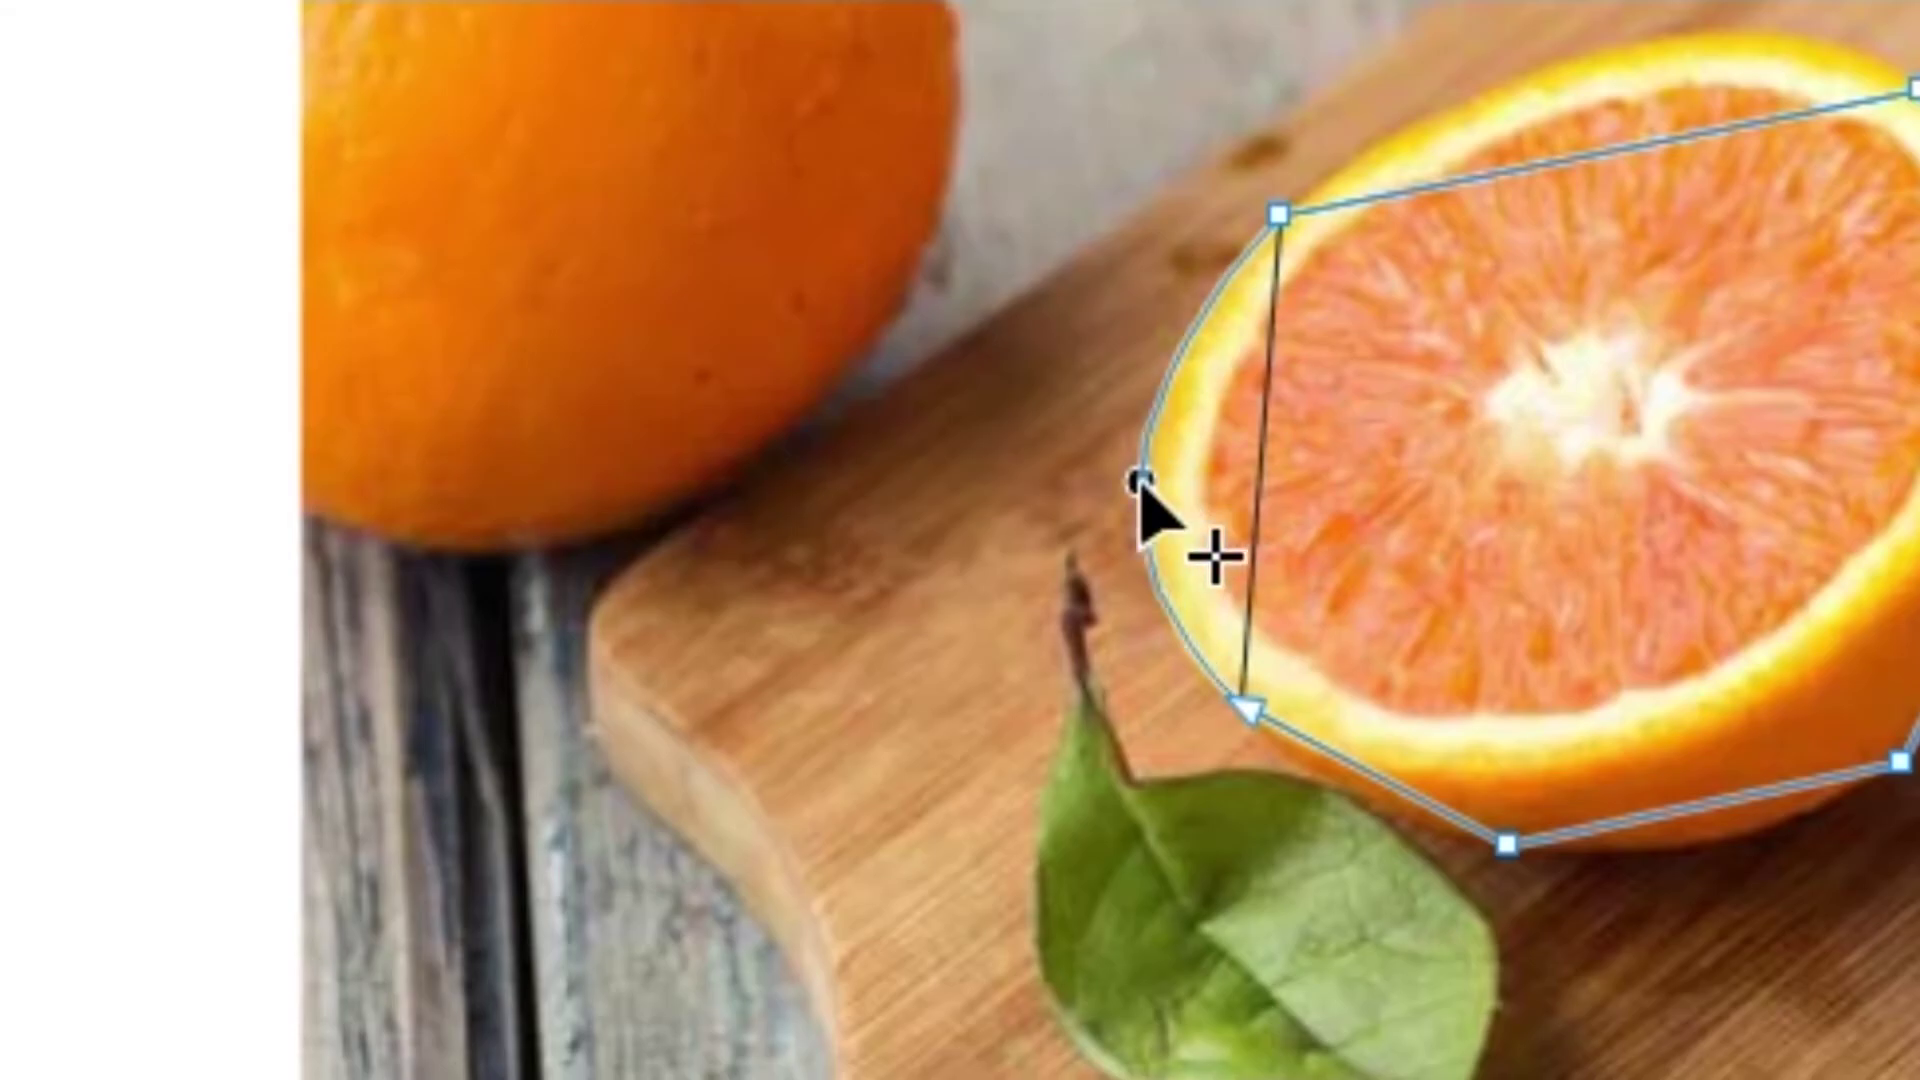
left_click(1047, 290)
left_click(428, 133)
mouse_move(1016, 342)
left_mouse_down()
mouse_move(1019, 310)
mouse_move(1015, 334)
left_mouse_up()
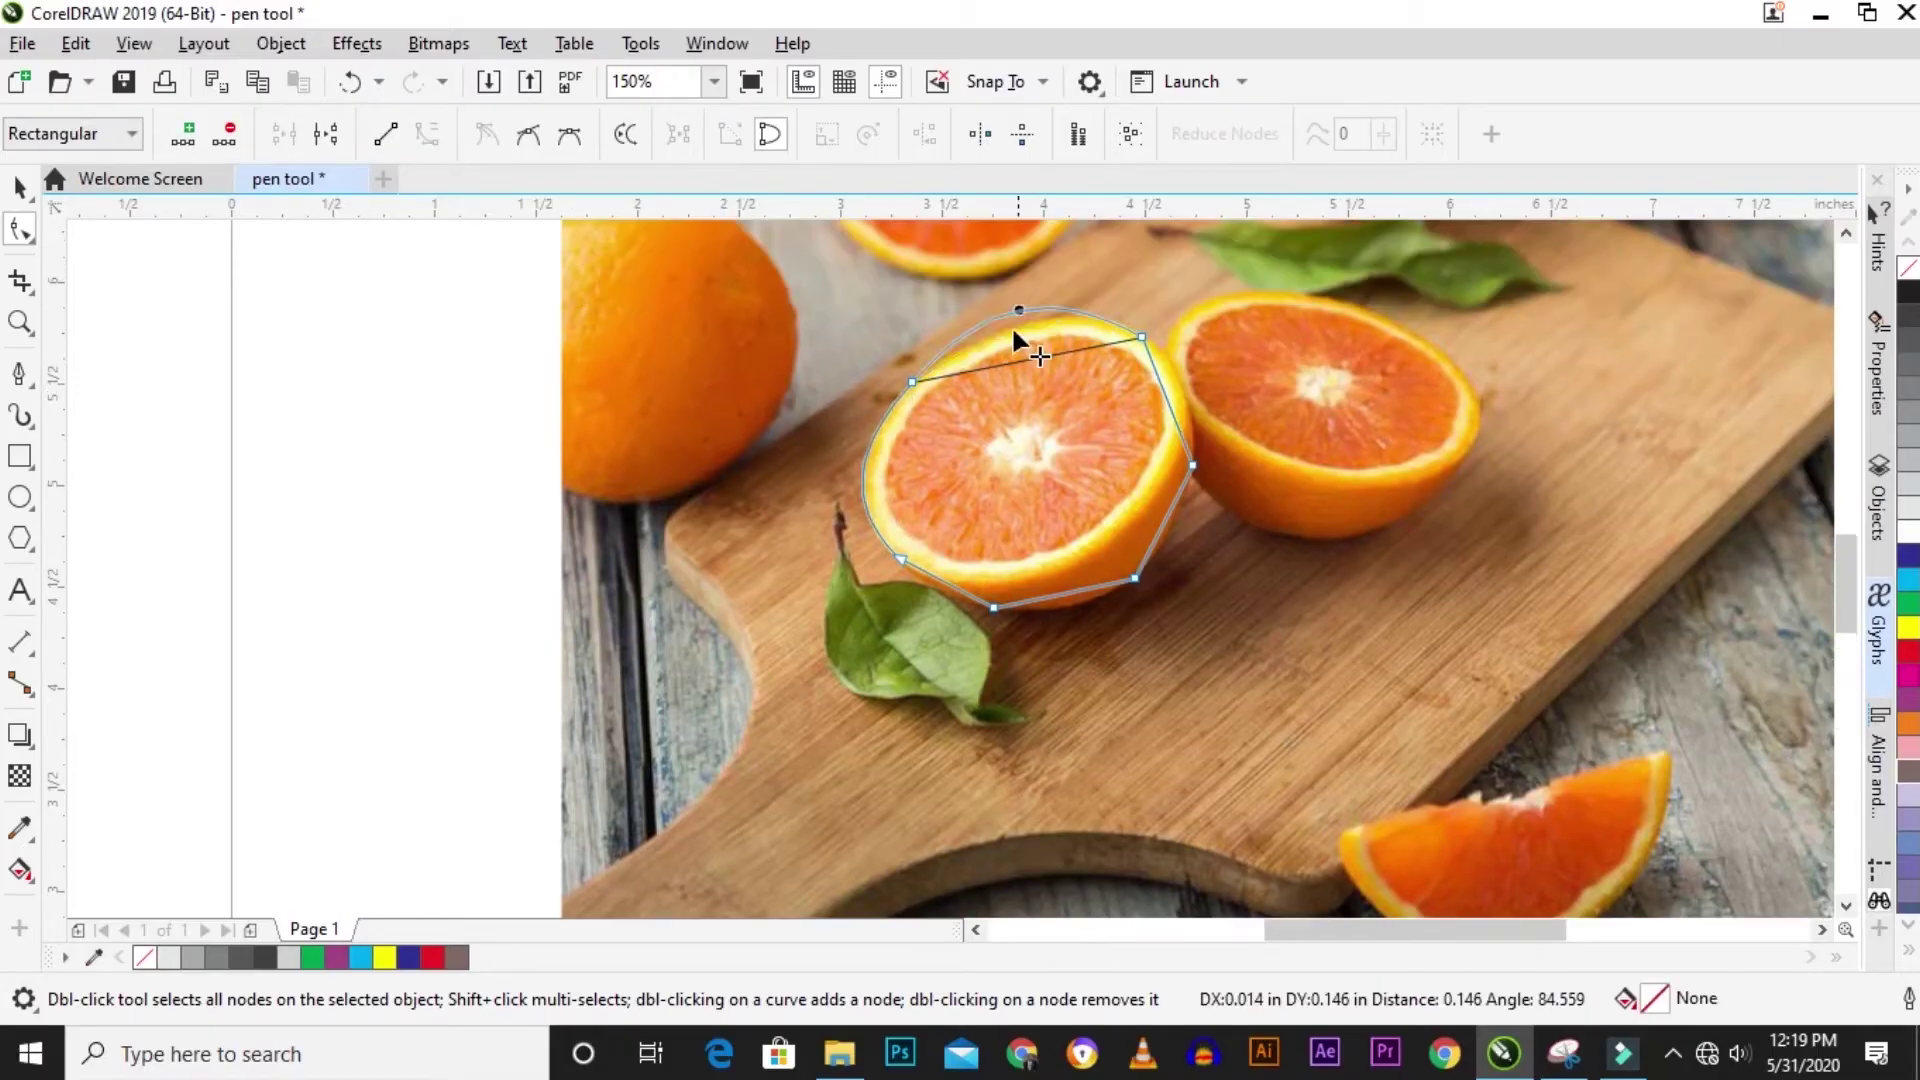
Curve the outline's remaining right and bottom segments so they follow the edge of the left orange half.
left_click(1168, 408)
left_click_drag(1164, 521, 1190, 520)
left_click_drag(1063, 593, 1068, 616)
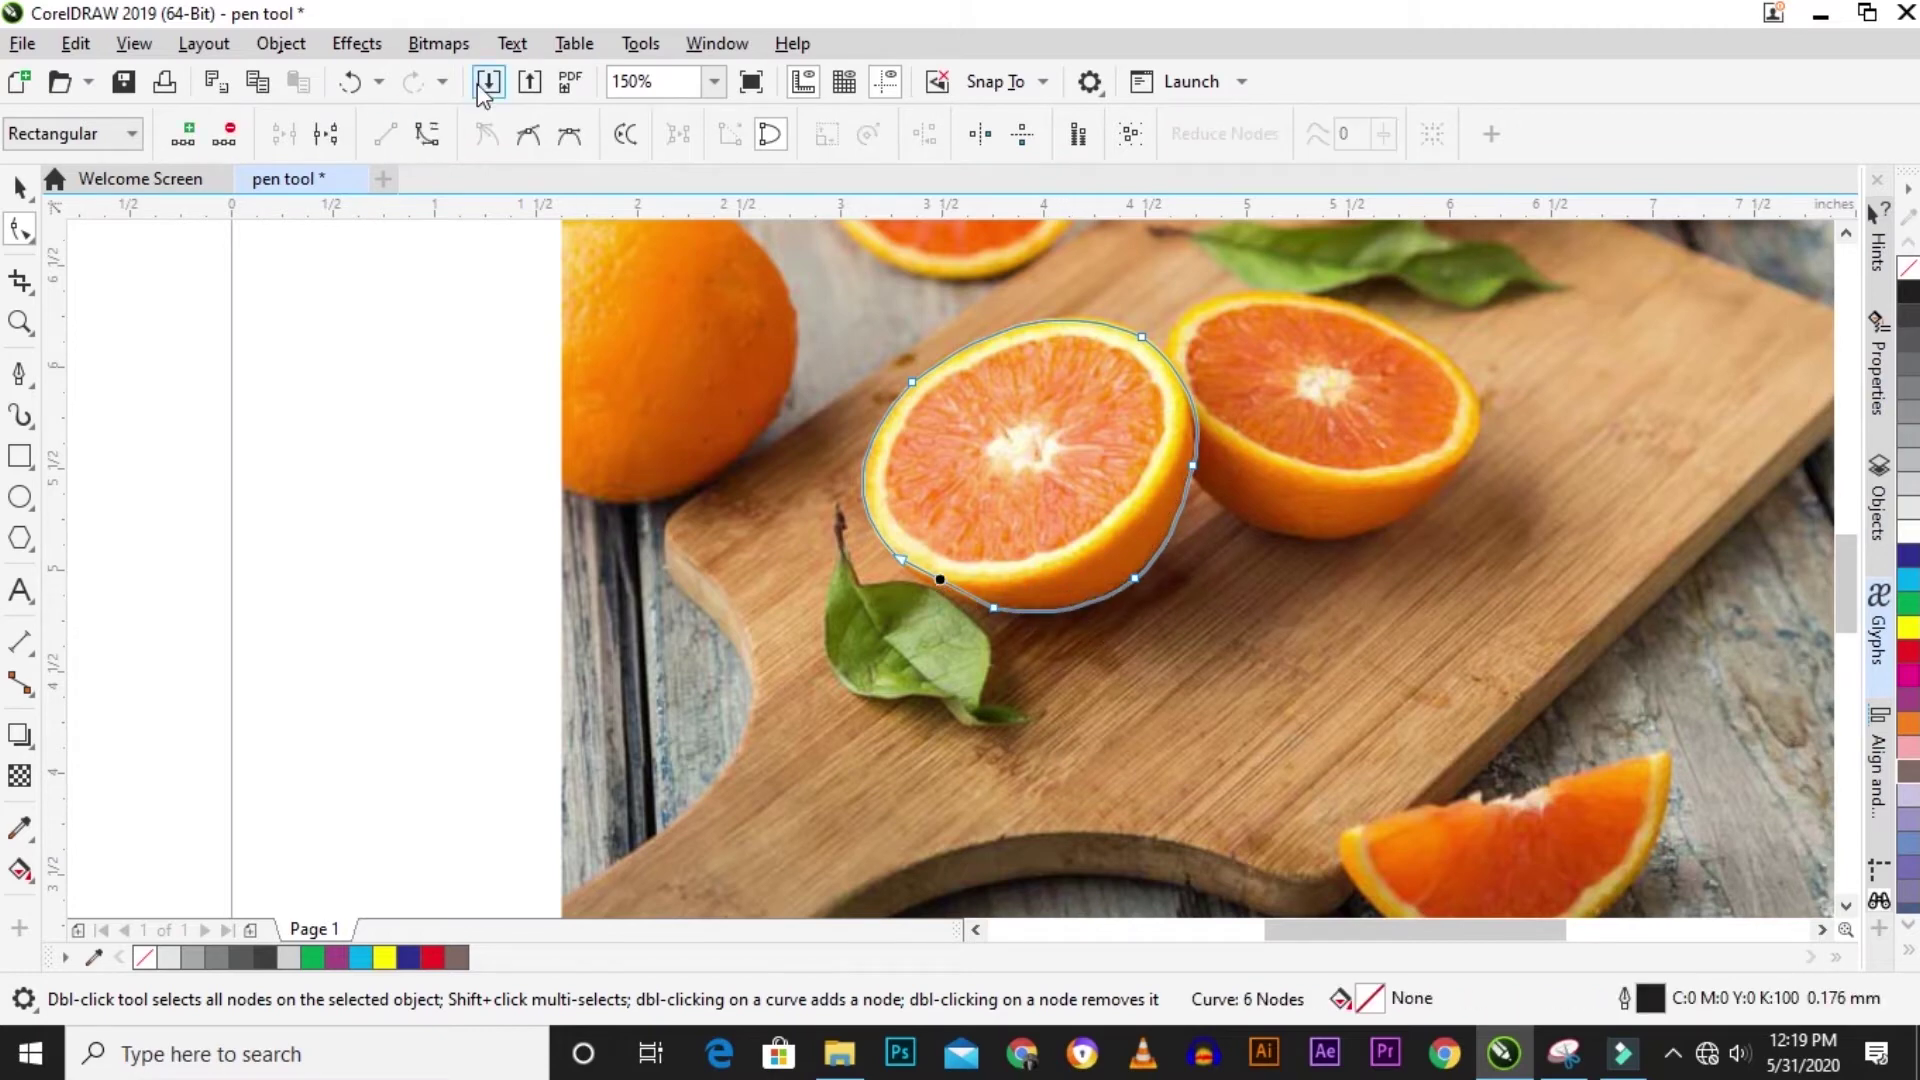
double_click(944, 597)
left_click(938, 582)
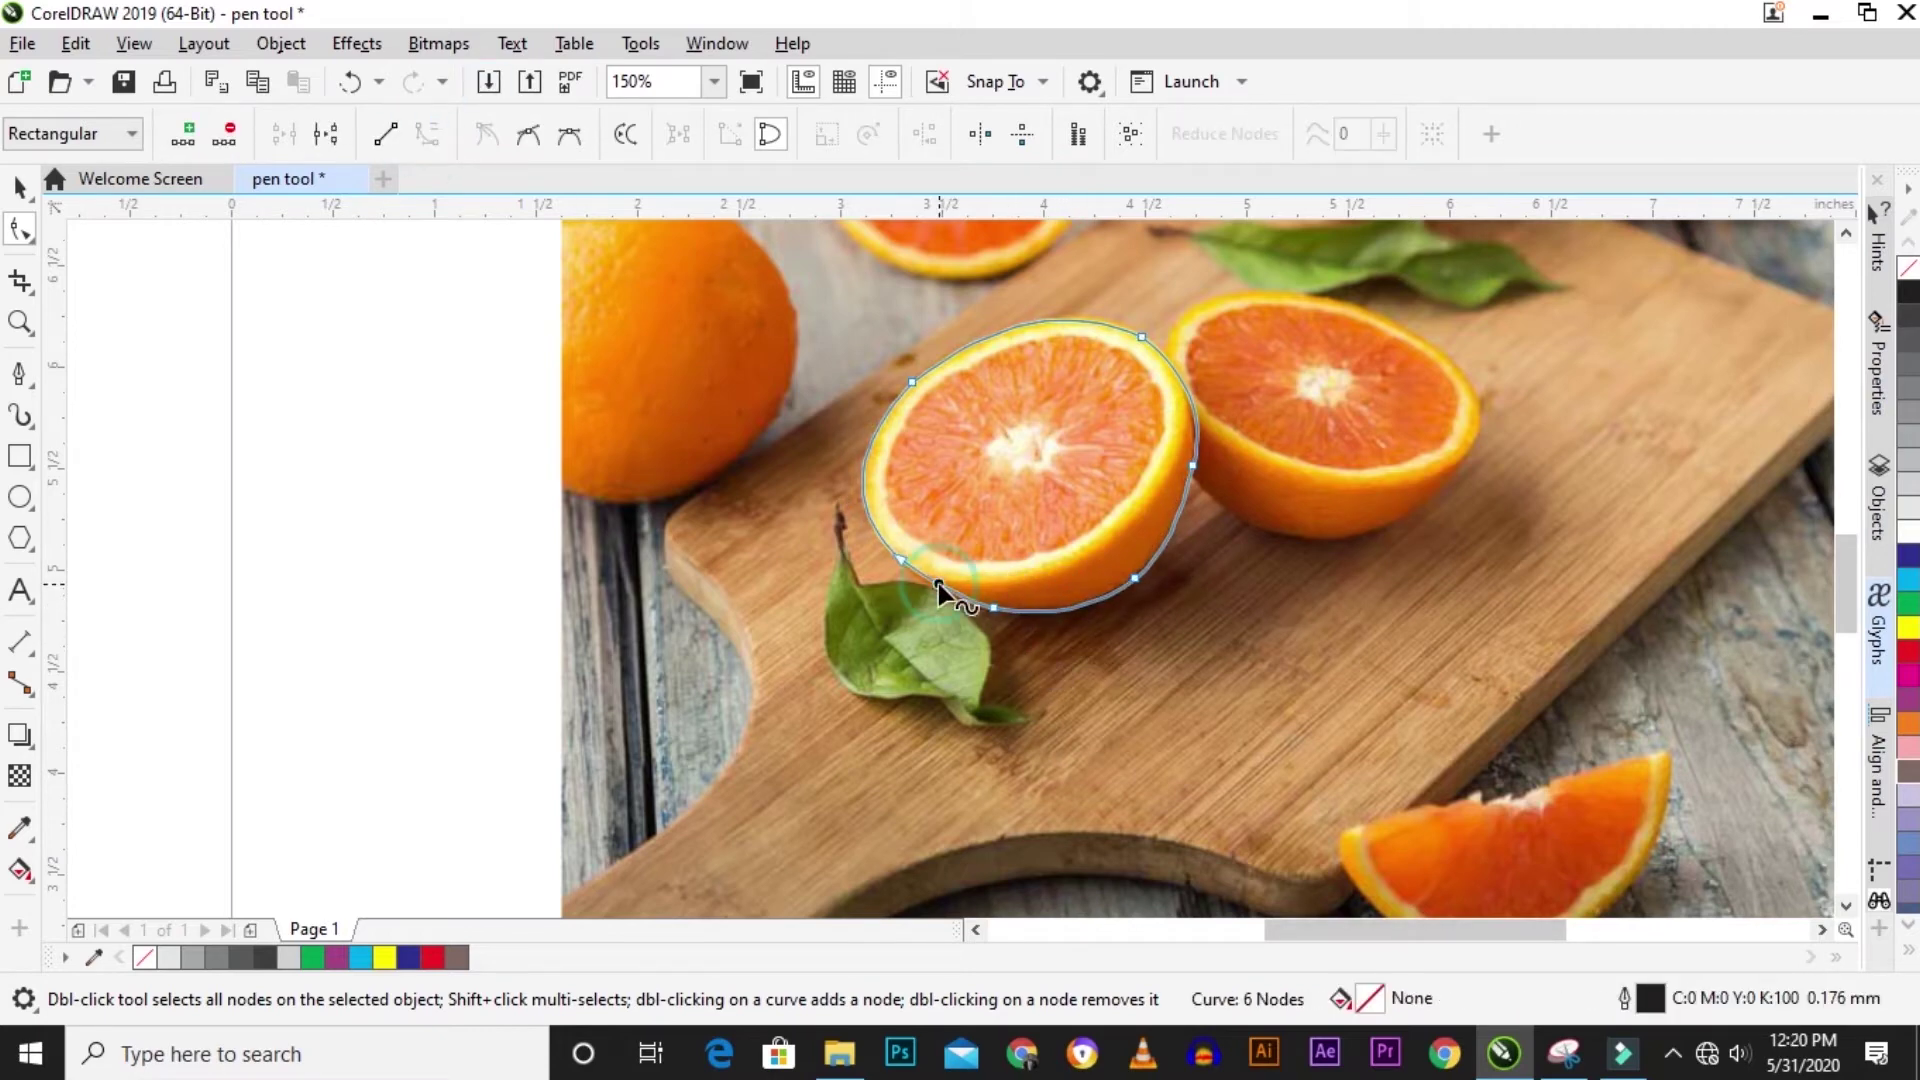
Fine-tune the lower-left segment and move the upper-right node slightly up and left to fit the orange's edge.
key("z")
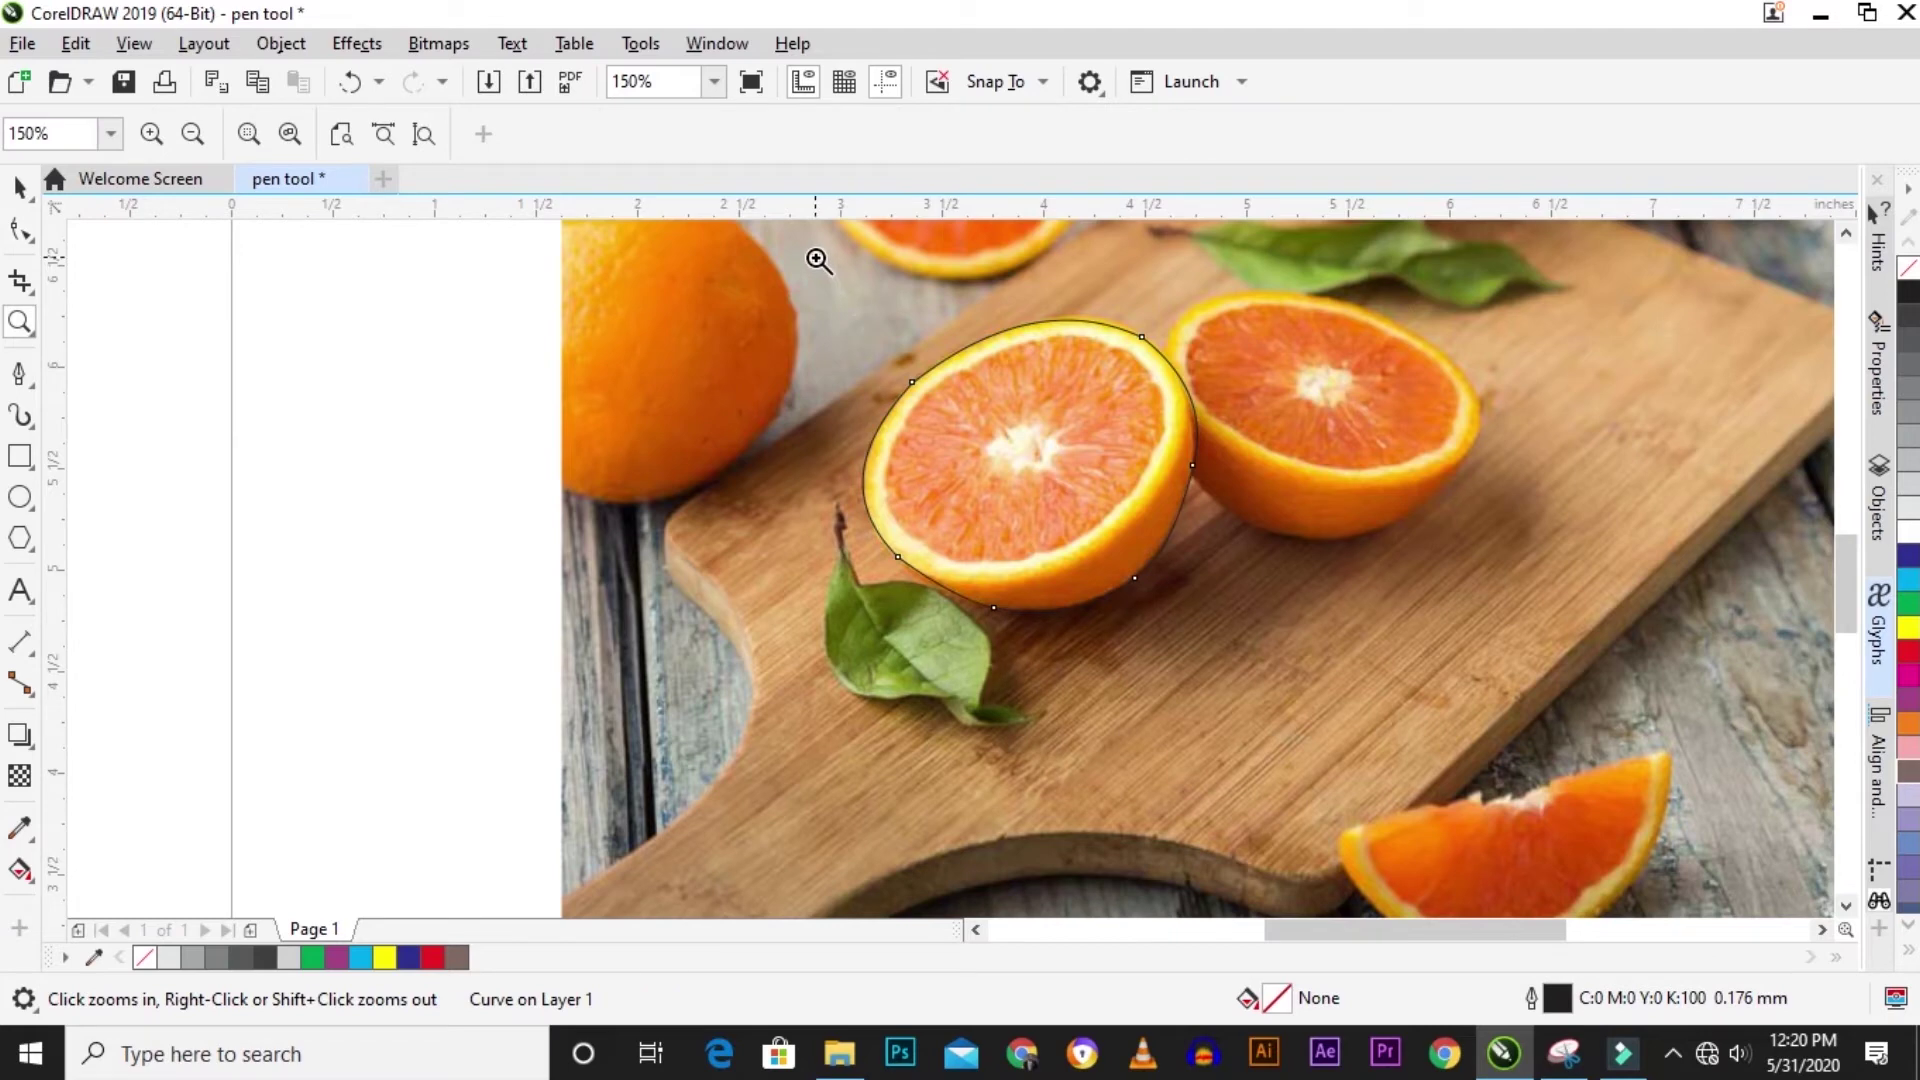
left_click(1314, 748)
left_click(1314, 748)
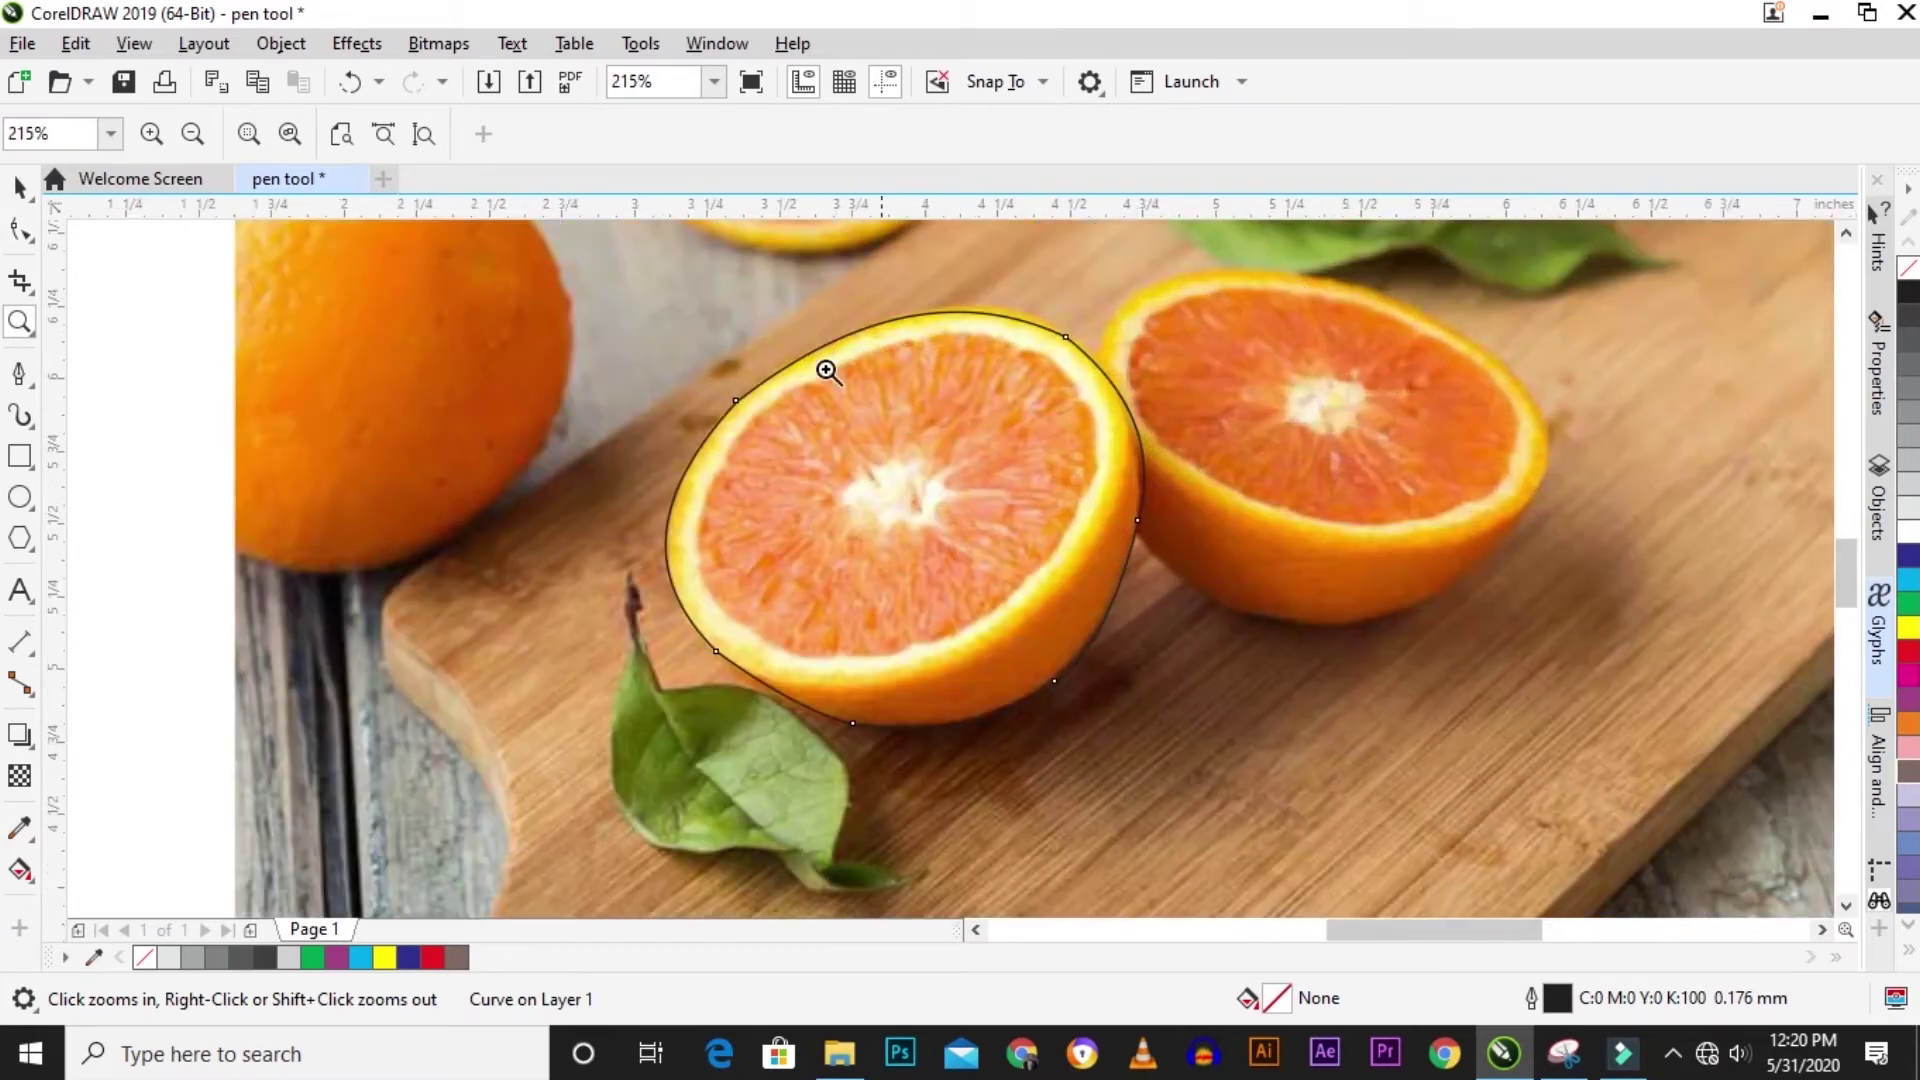
left_click_drag(581, 257, 1322, 766)
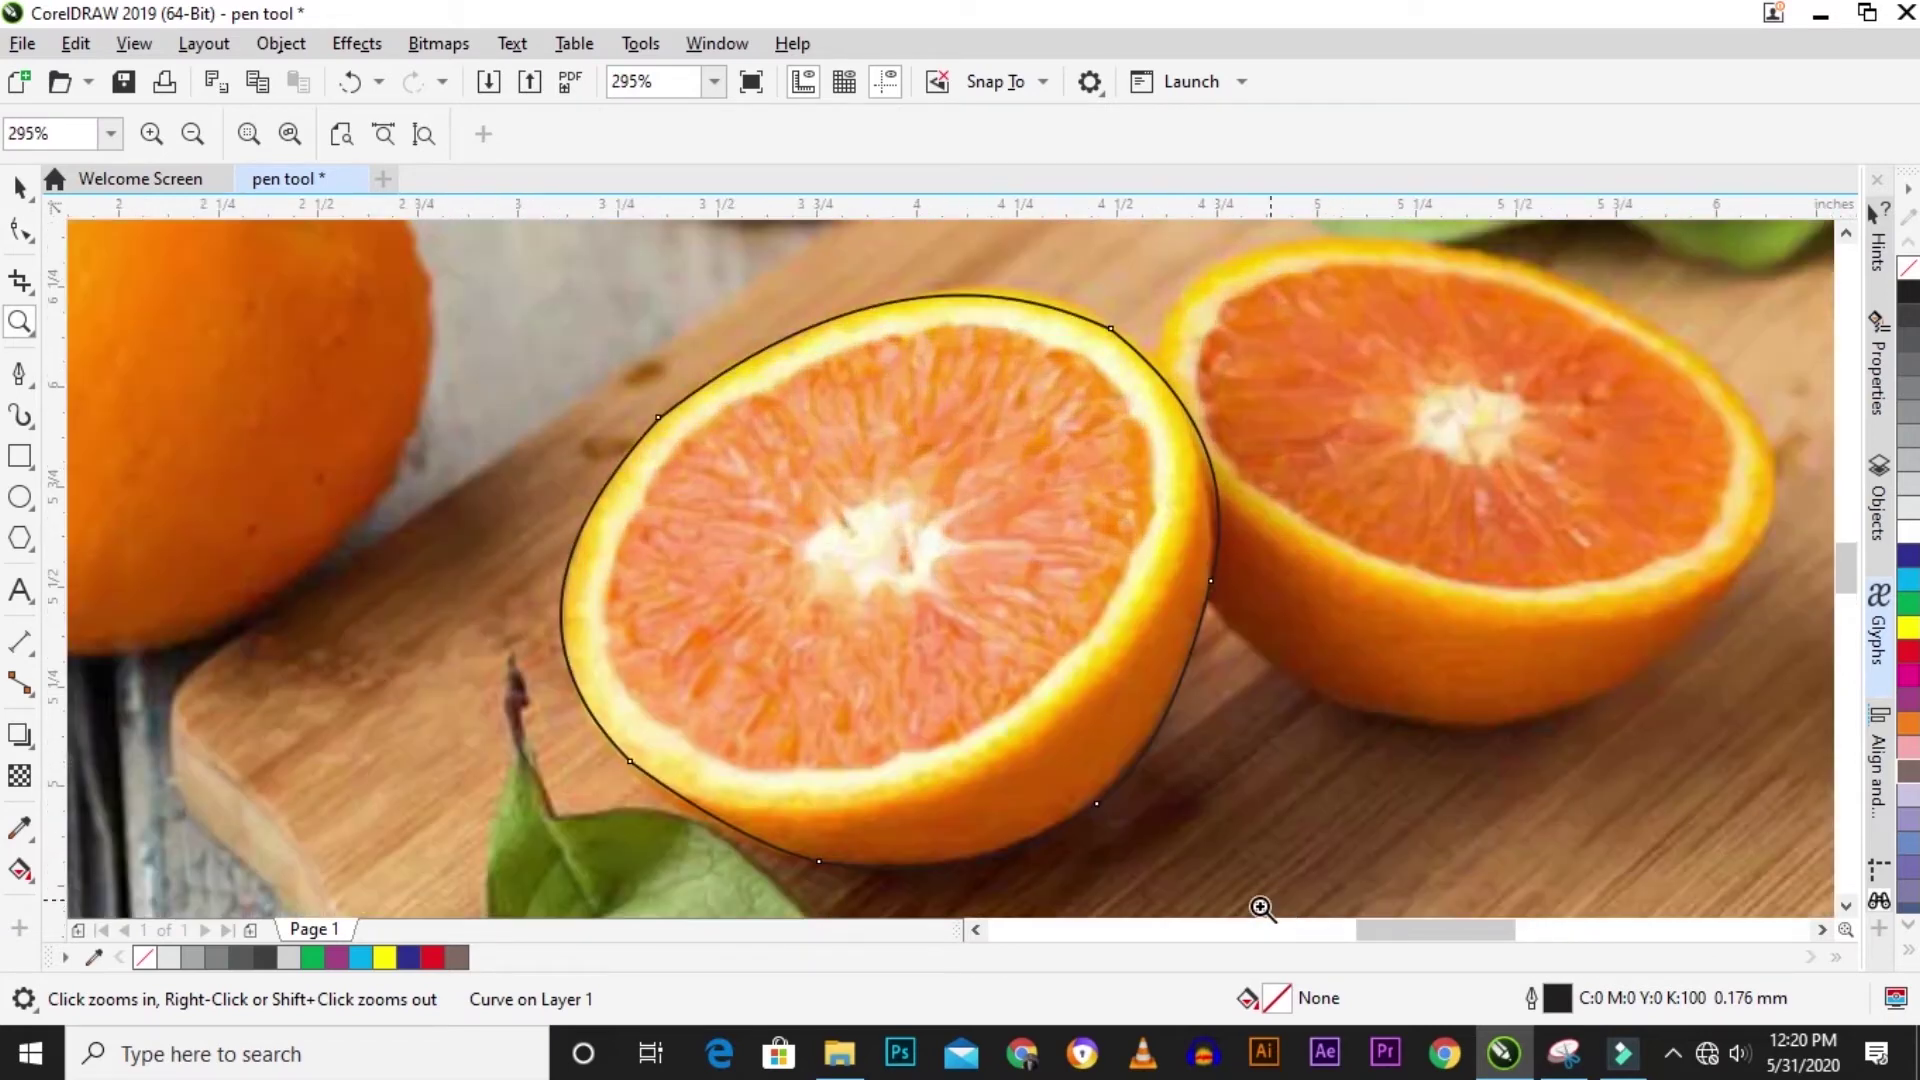
left_click(20, 229)
left_click(704, 812)
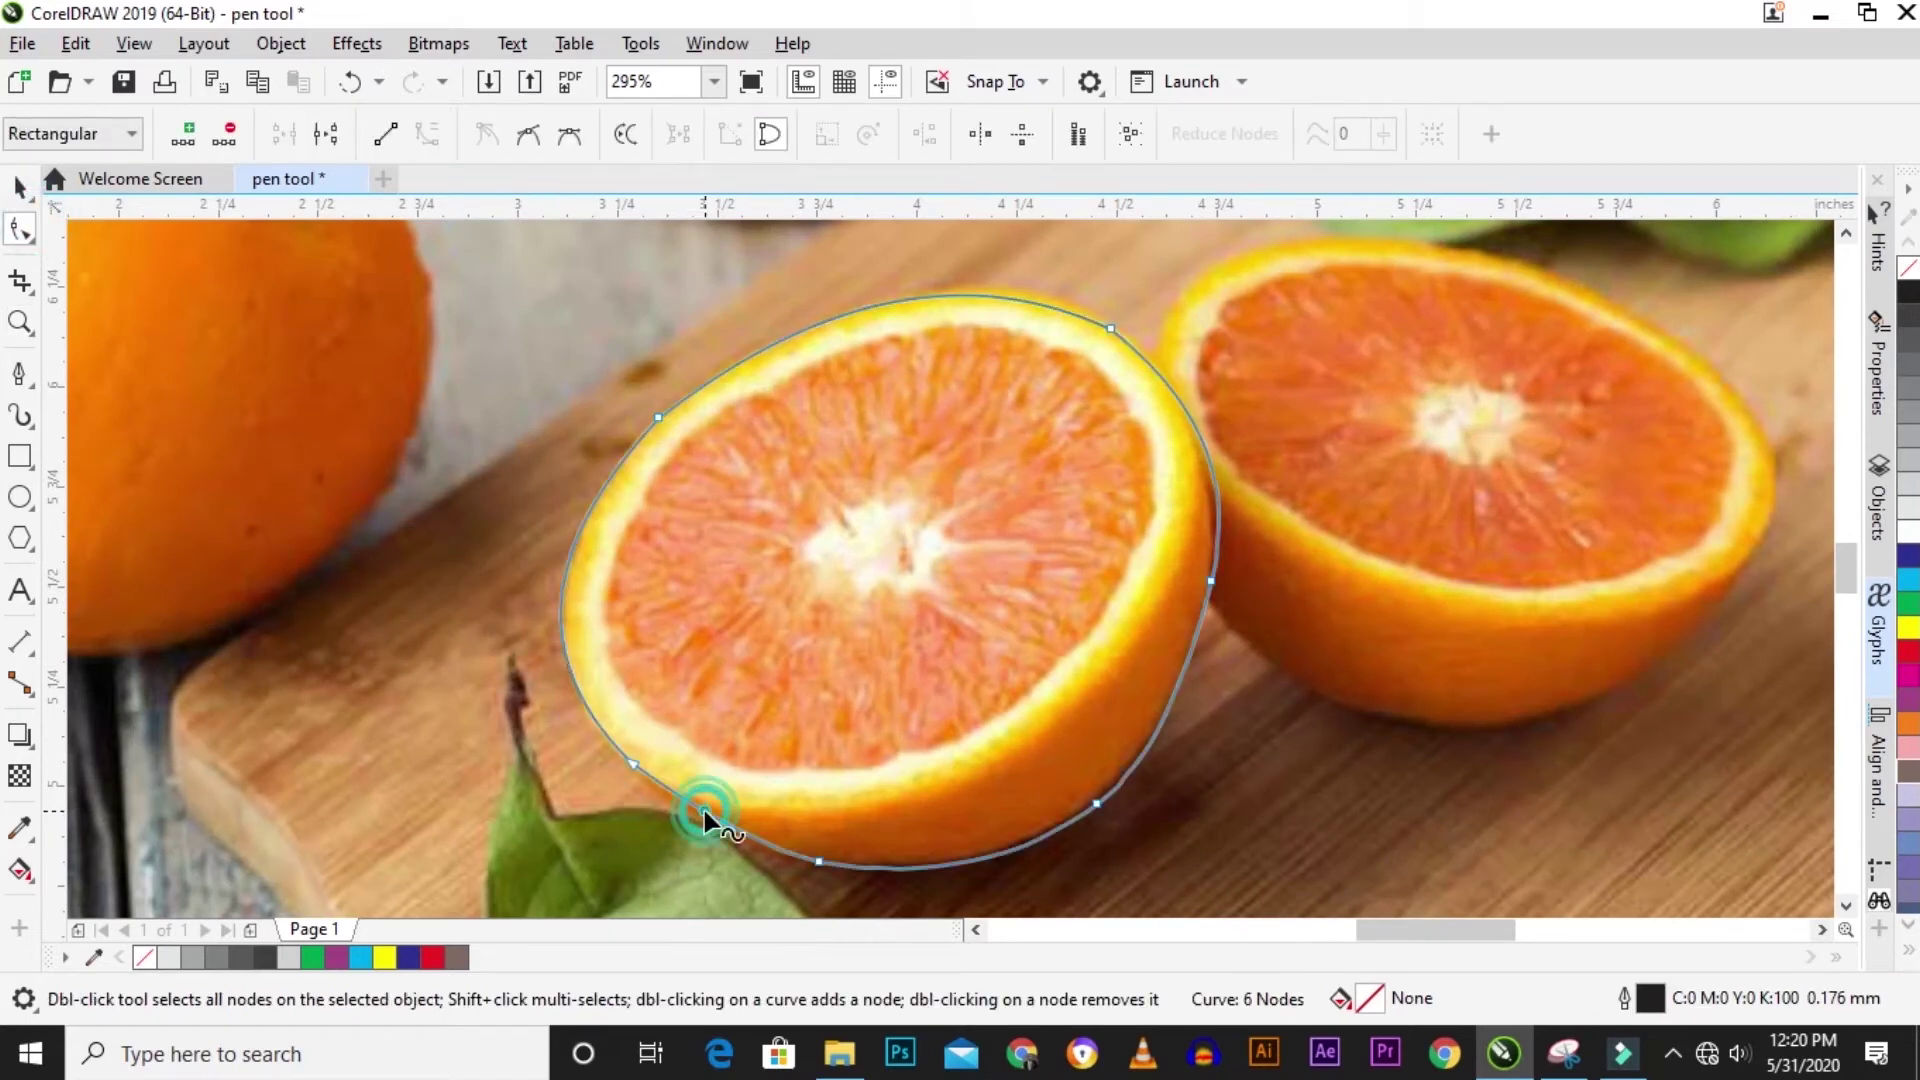
left_click_drag(698, 813, 688, 808)
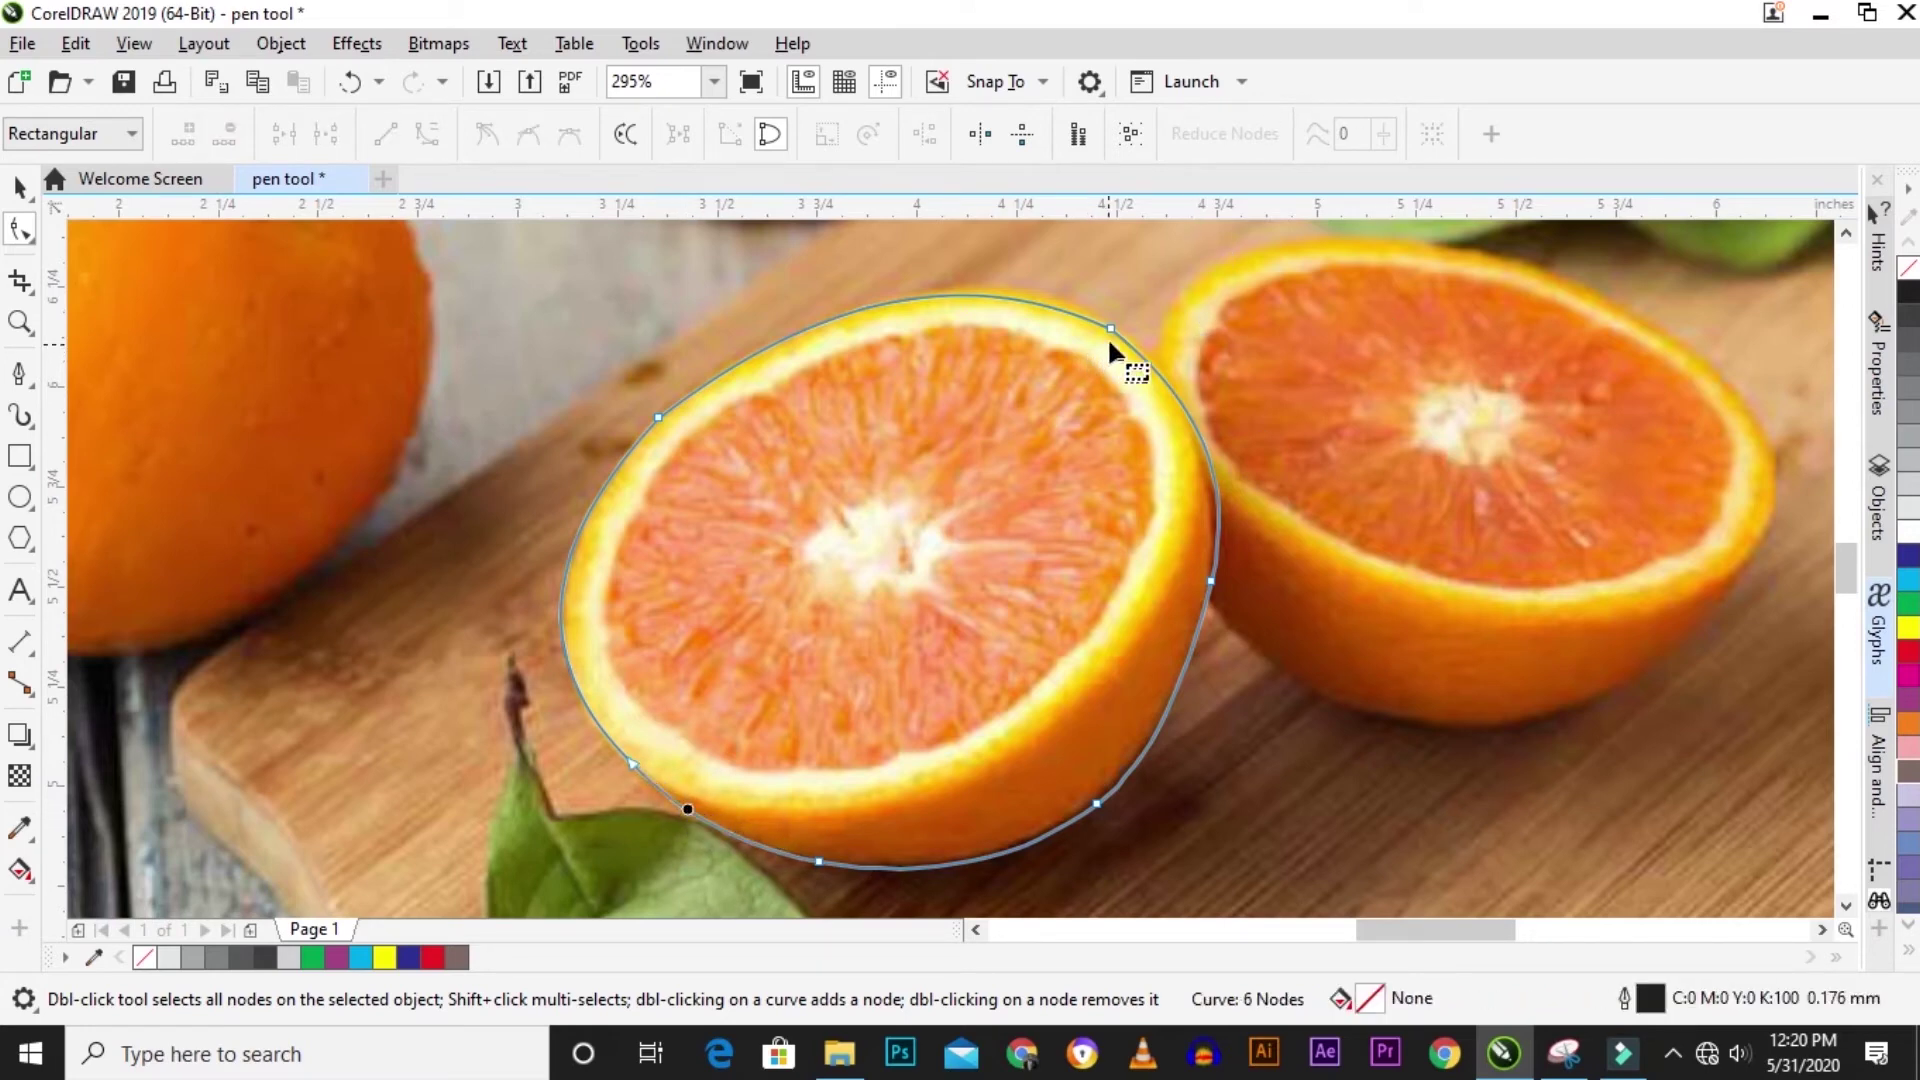
mouse_move(1112, 328)
left_mouse_down()
mouse_move(1096, 300)
mouse_move(1099, 321)
left_mouse_up()
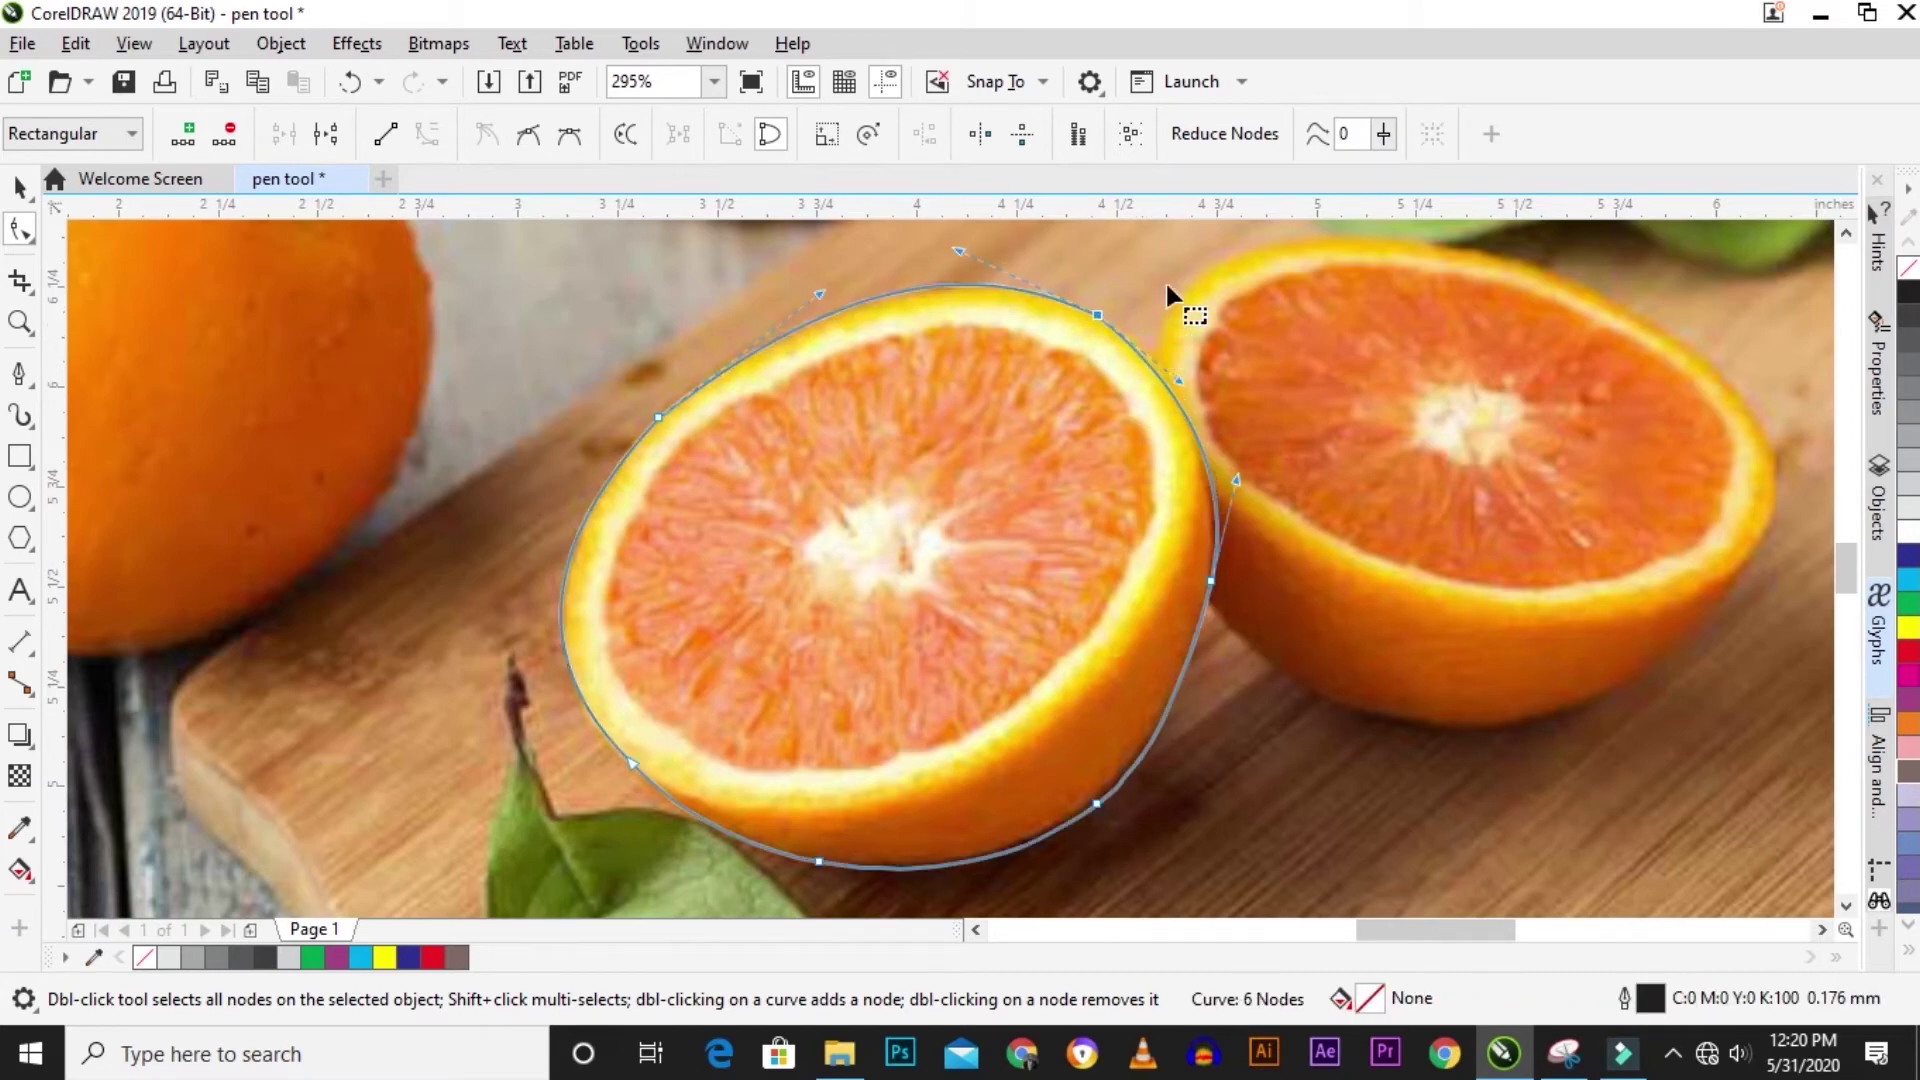
key("space")
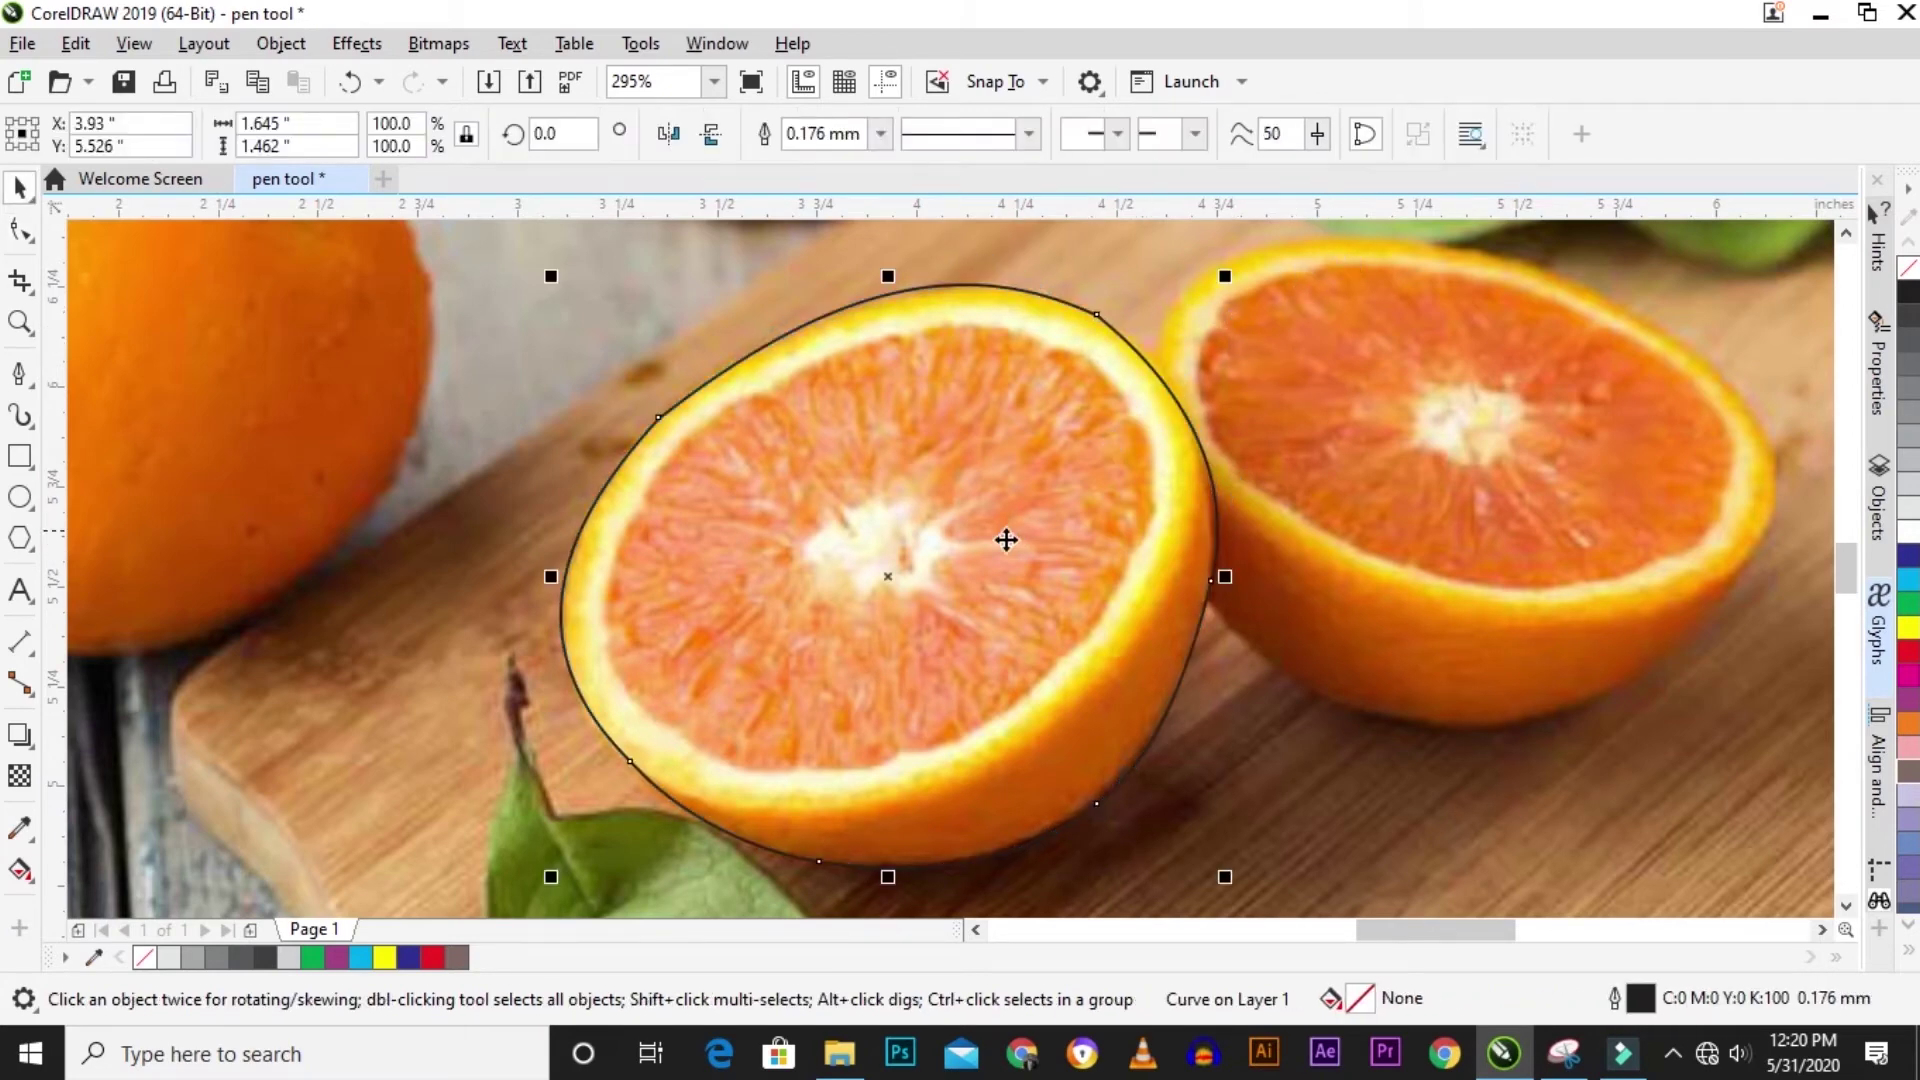
Trace the right orange half with a closed path of curved Pen tool segments about 1.56 × 1.24 in and select the outline.
scroll(1028, 446, "up", 2)
scroll(1011, 476, "down", 1)
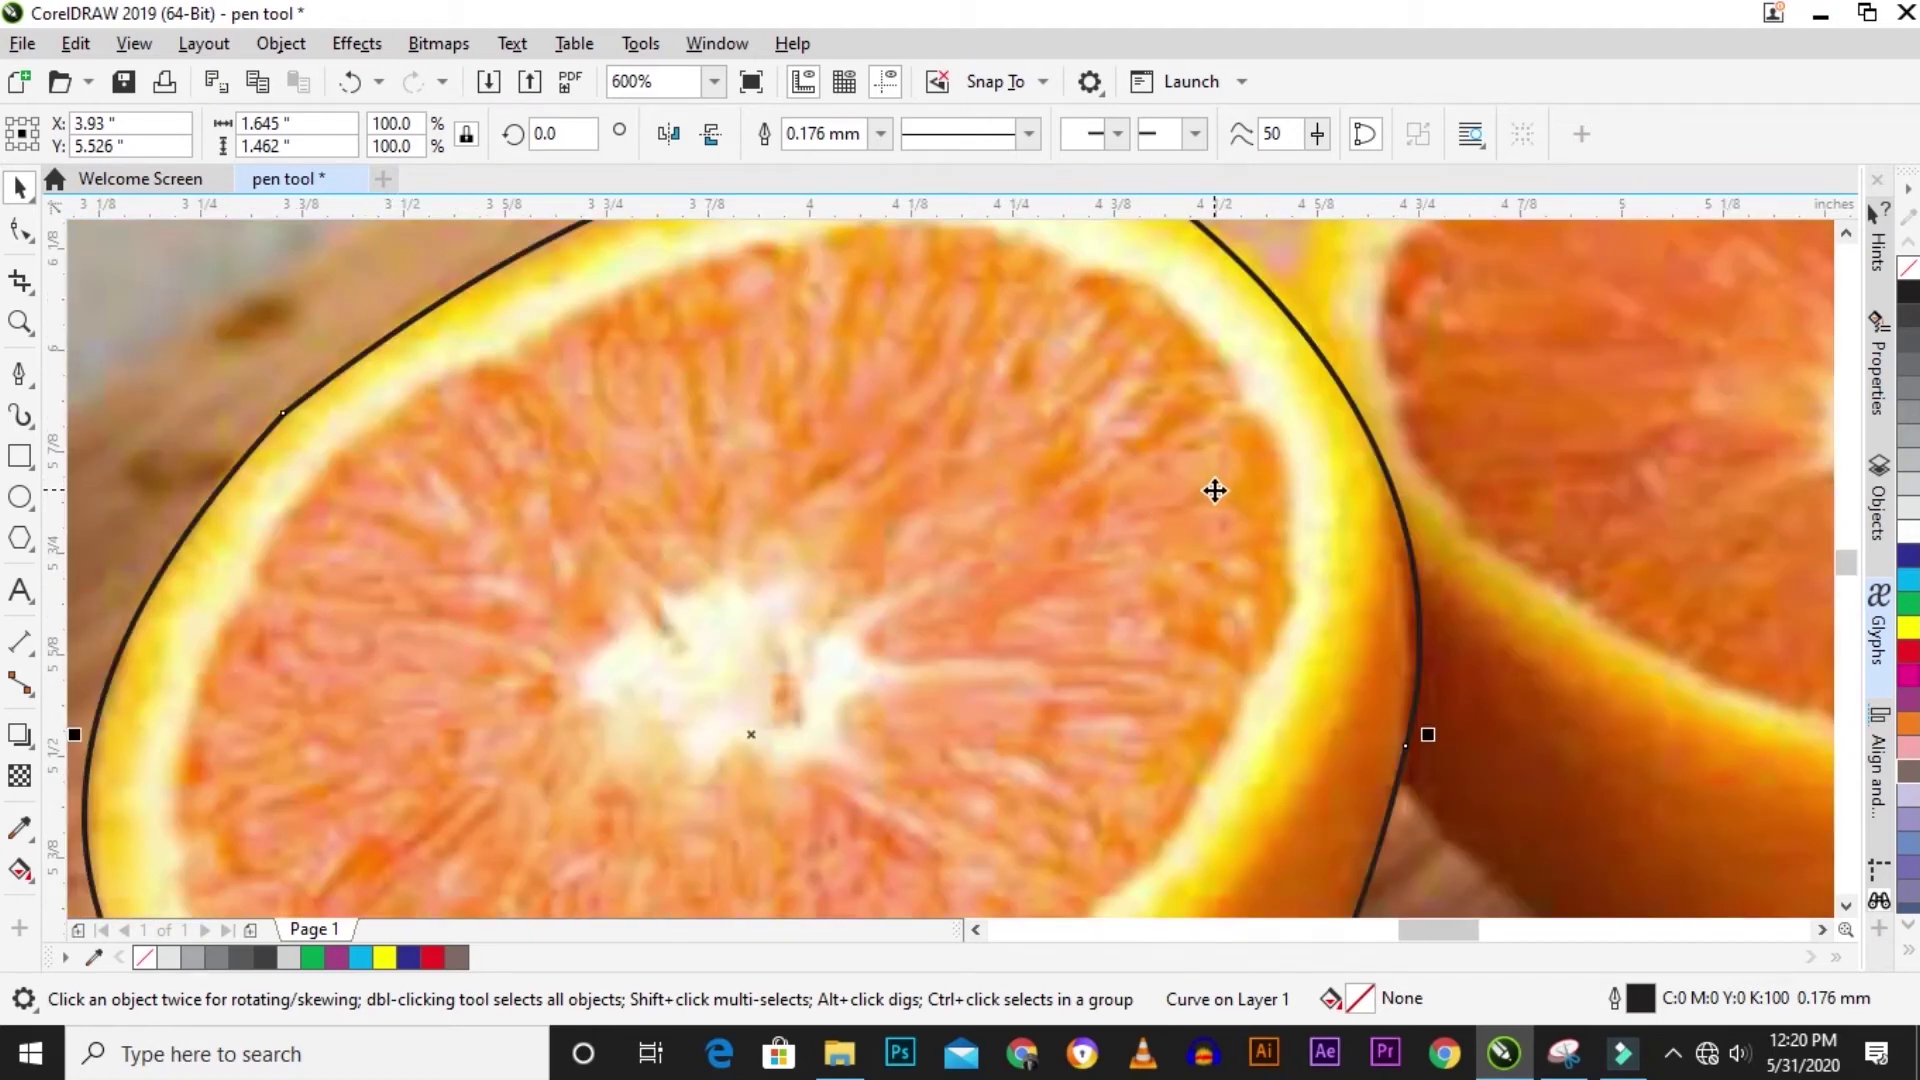
key("F4")
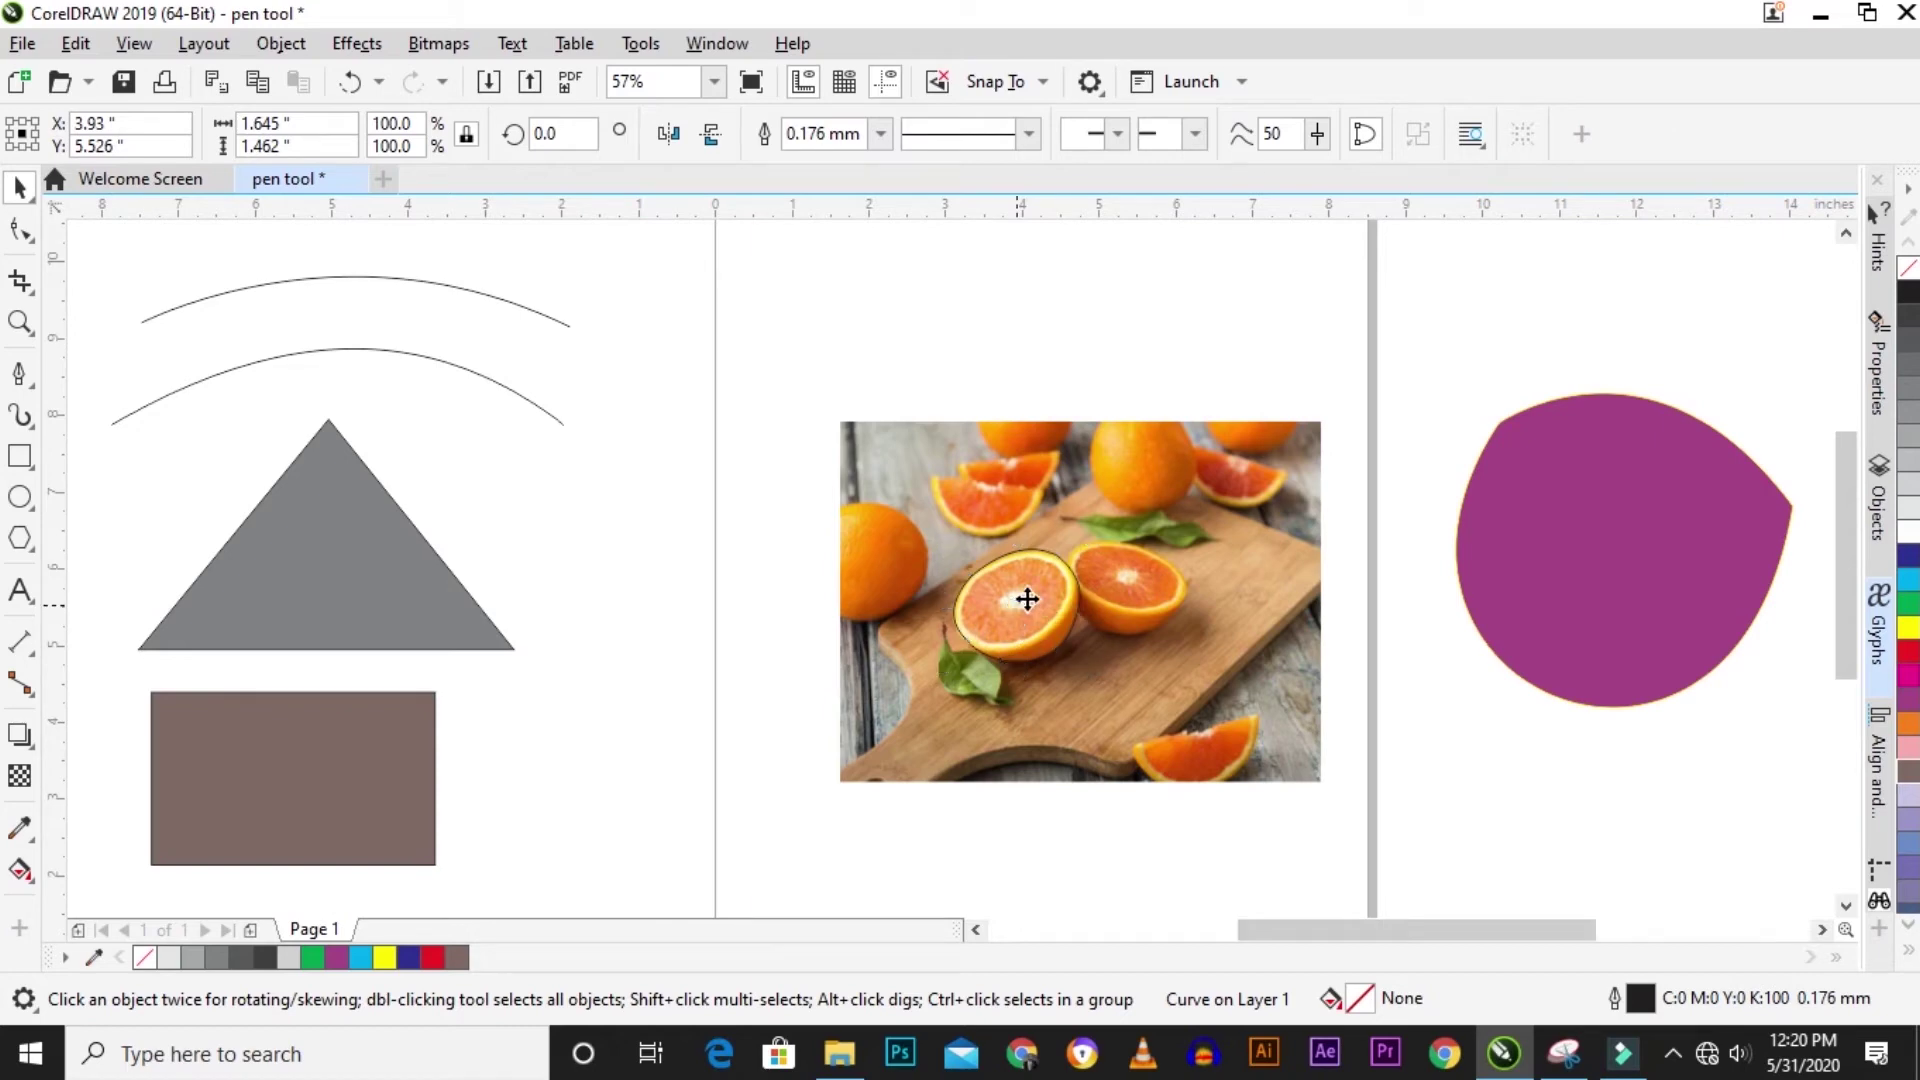
scroll(1022, 601, "up", 2)
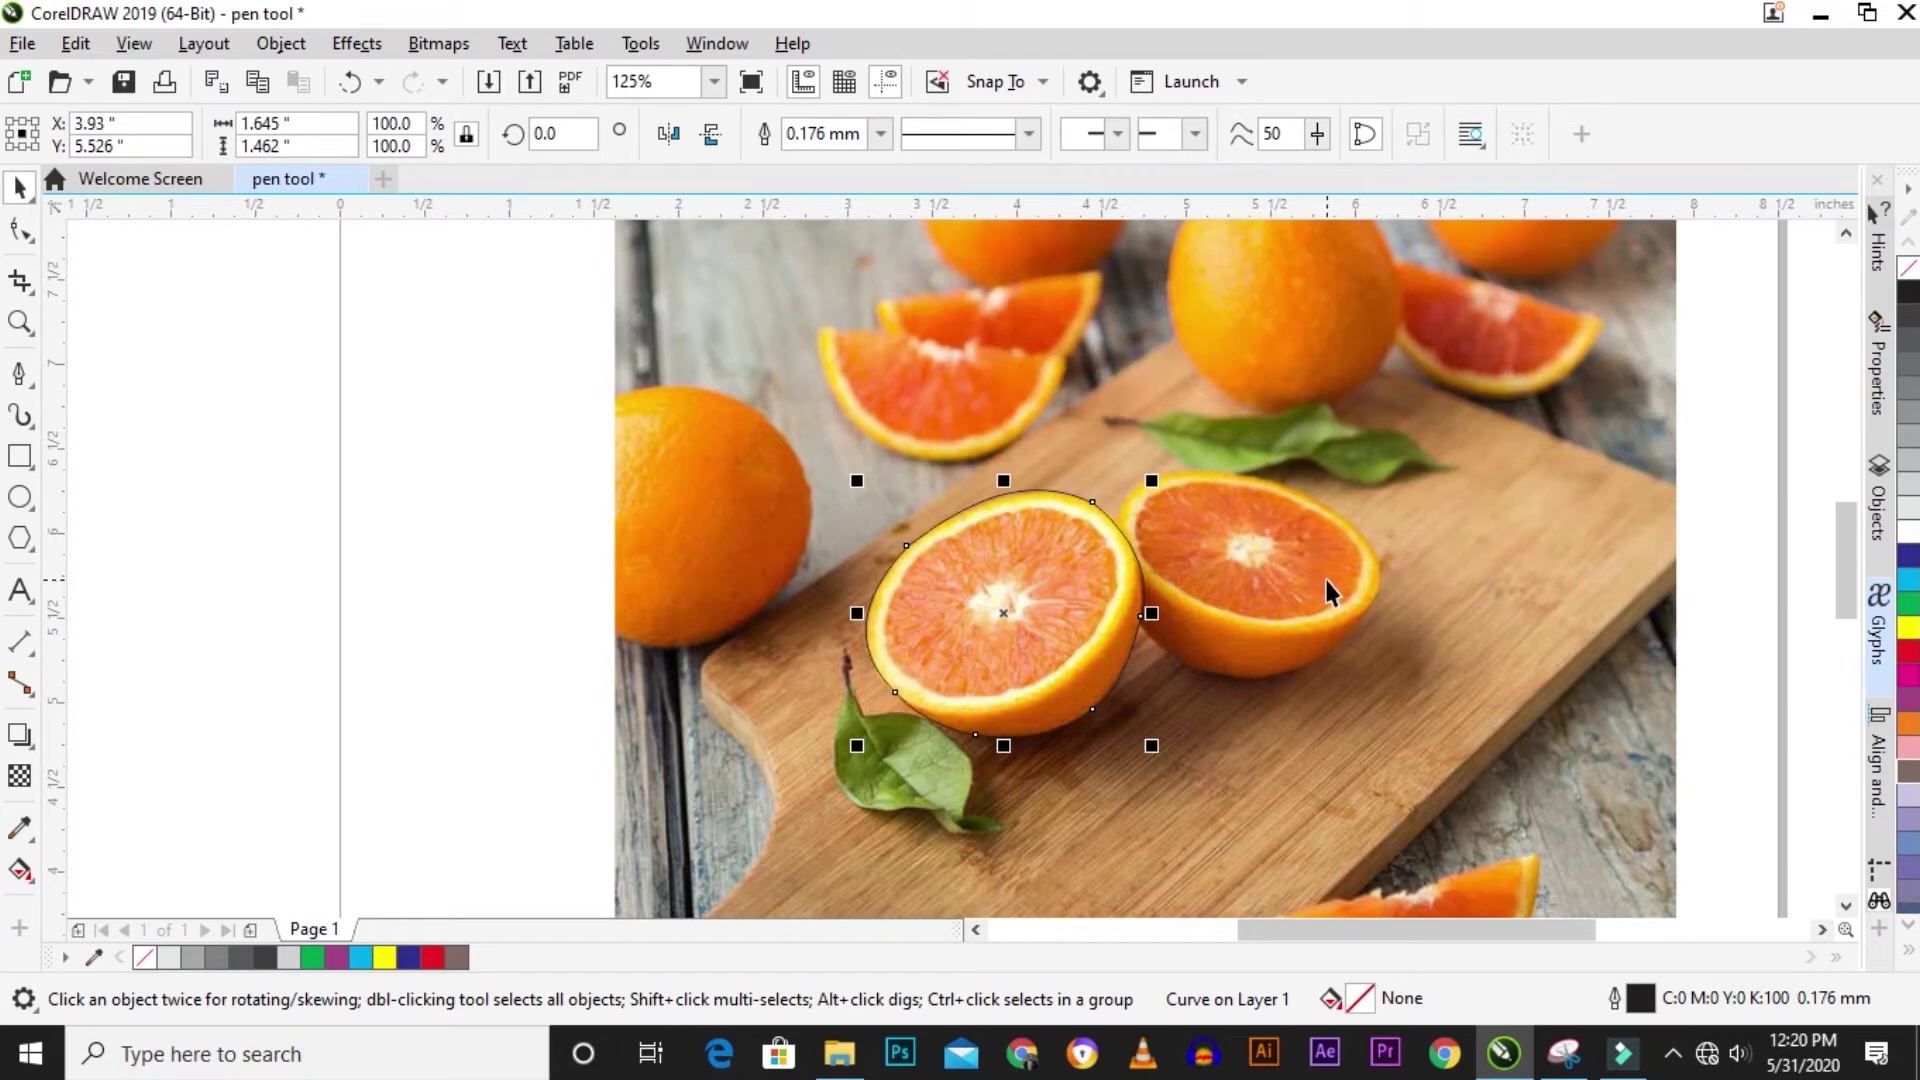
left_click(18, 373)
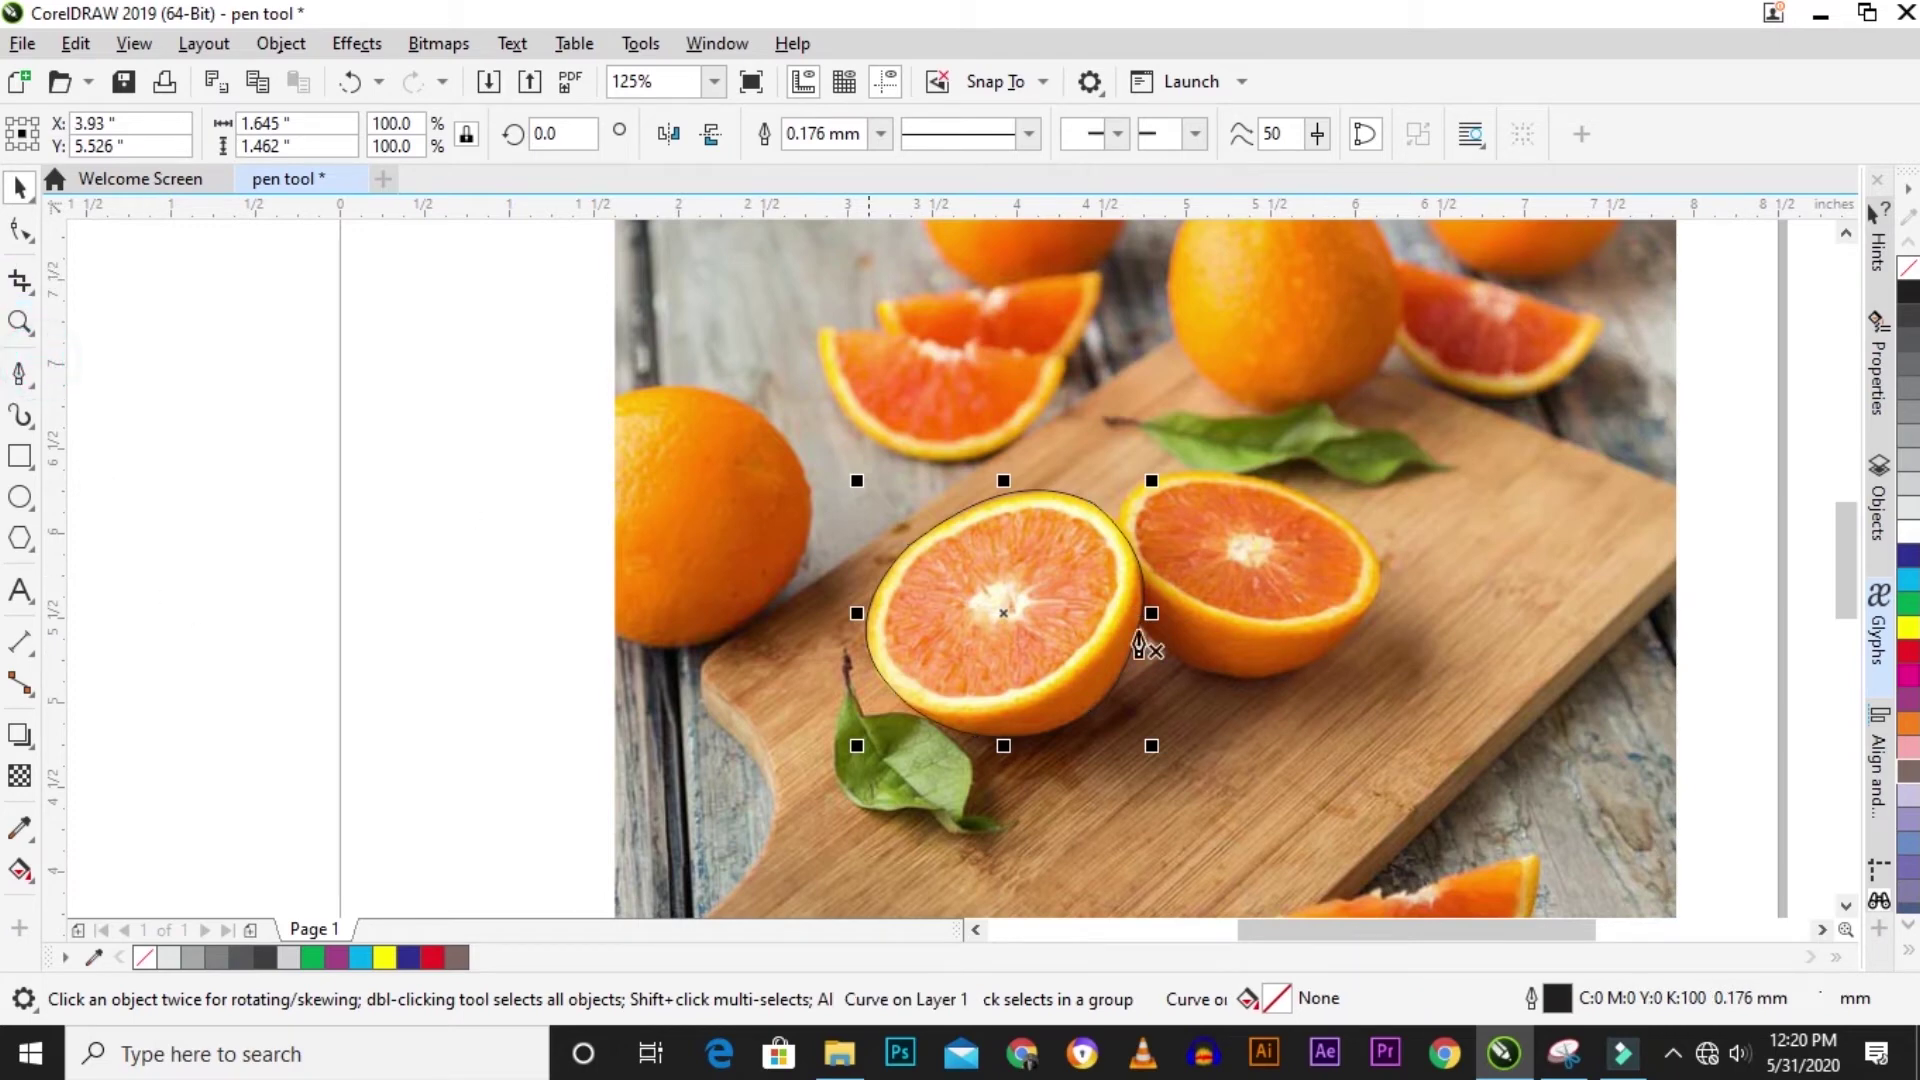
scroll(1350, 662, "up", 2)
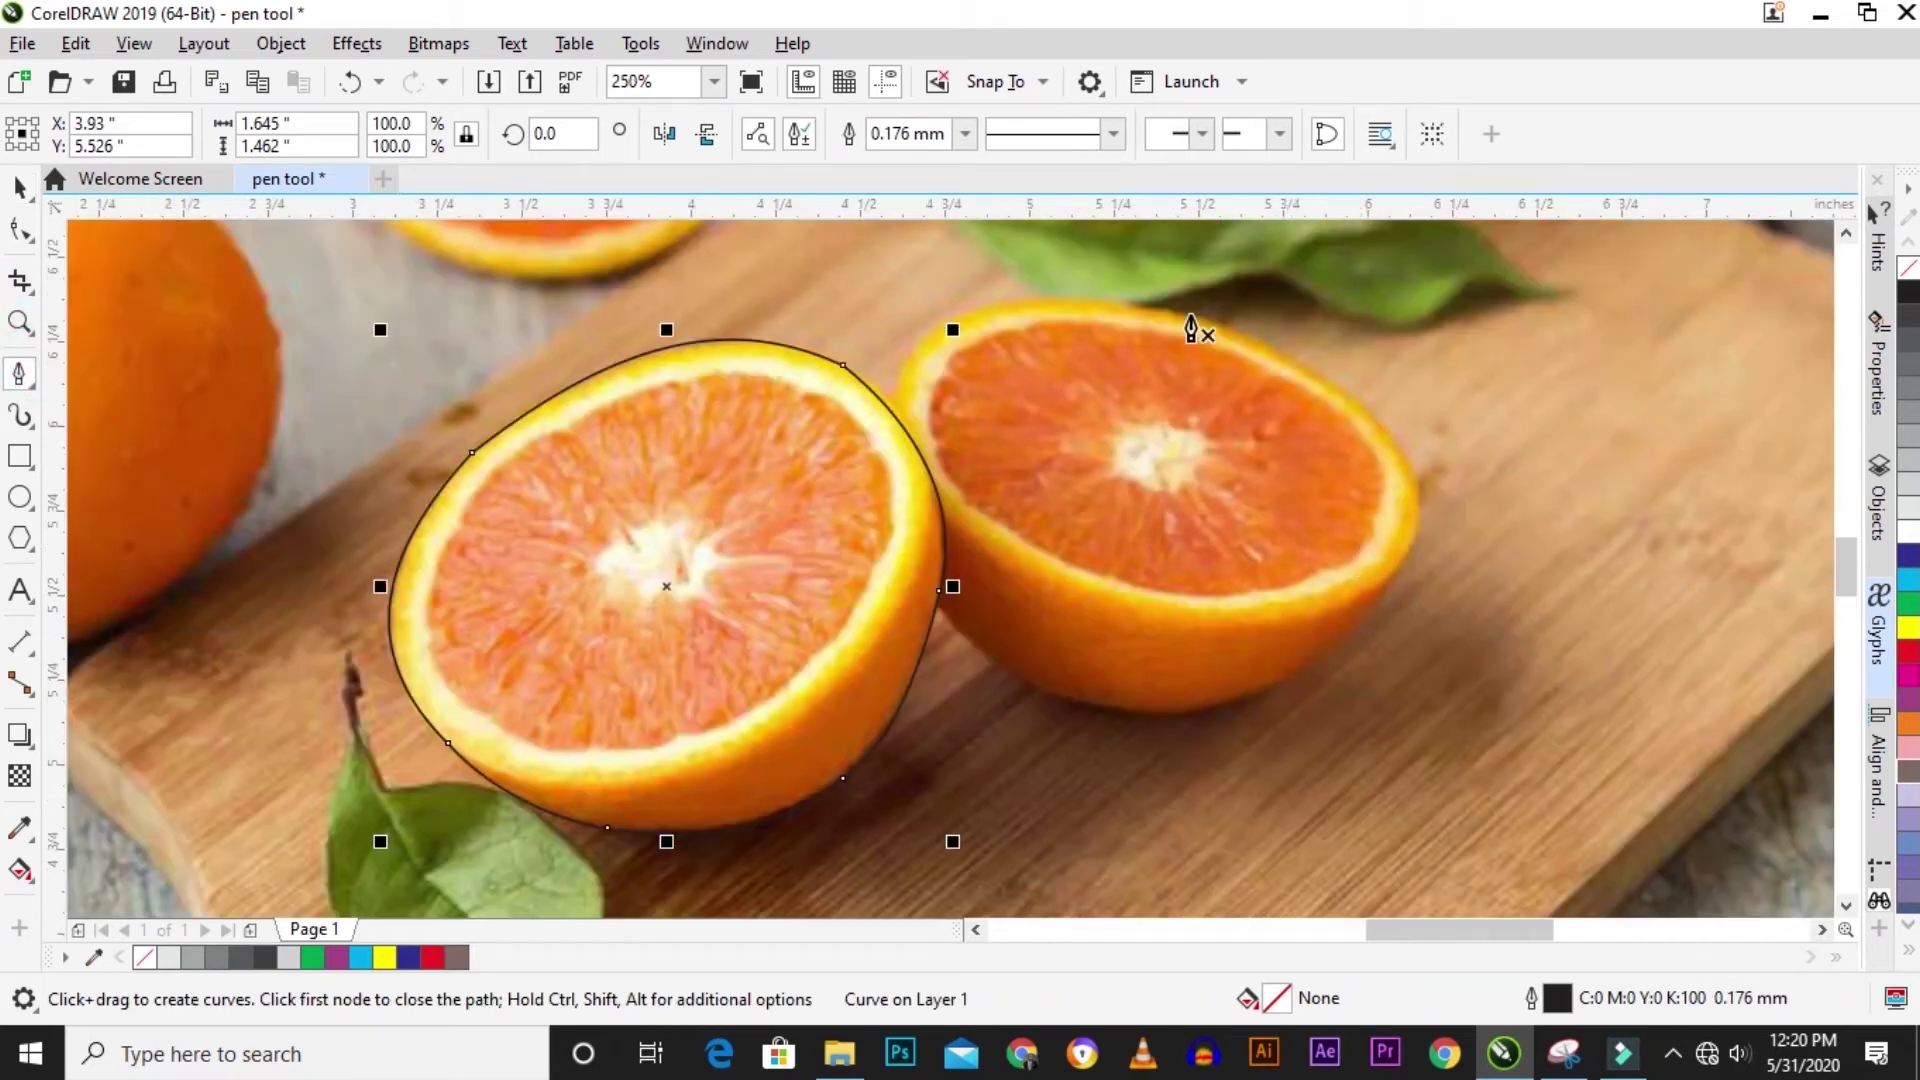
left_click(1061, 300)
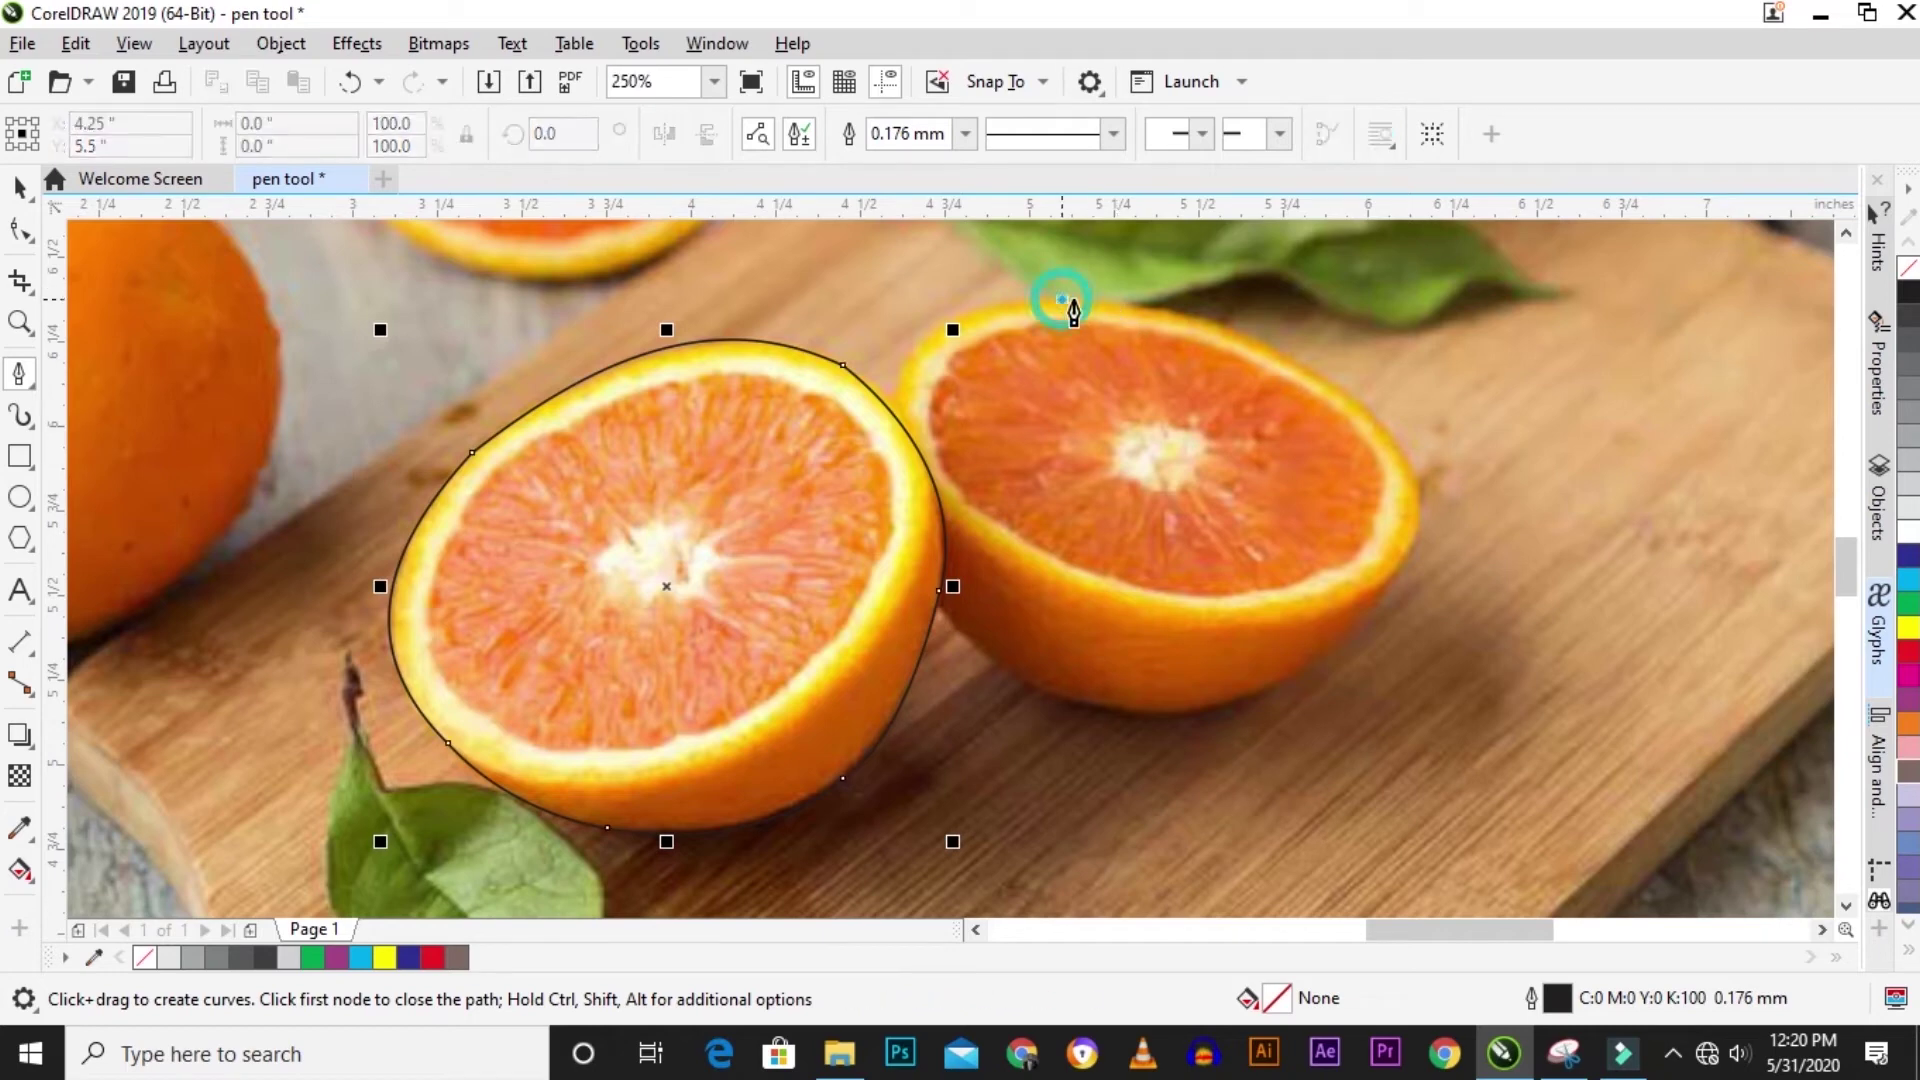
left_click_drag(1408, 463, 1495, 621)
left_click(1408, 463)
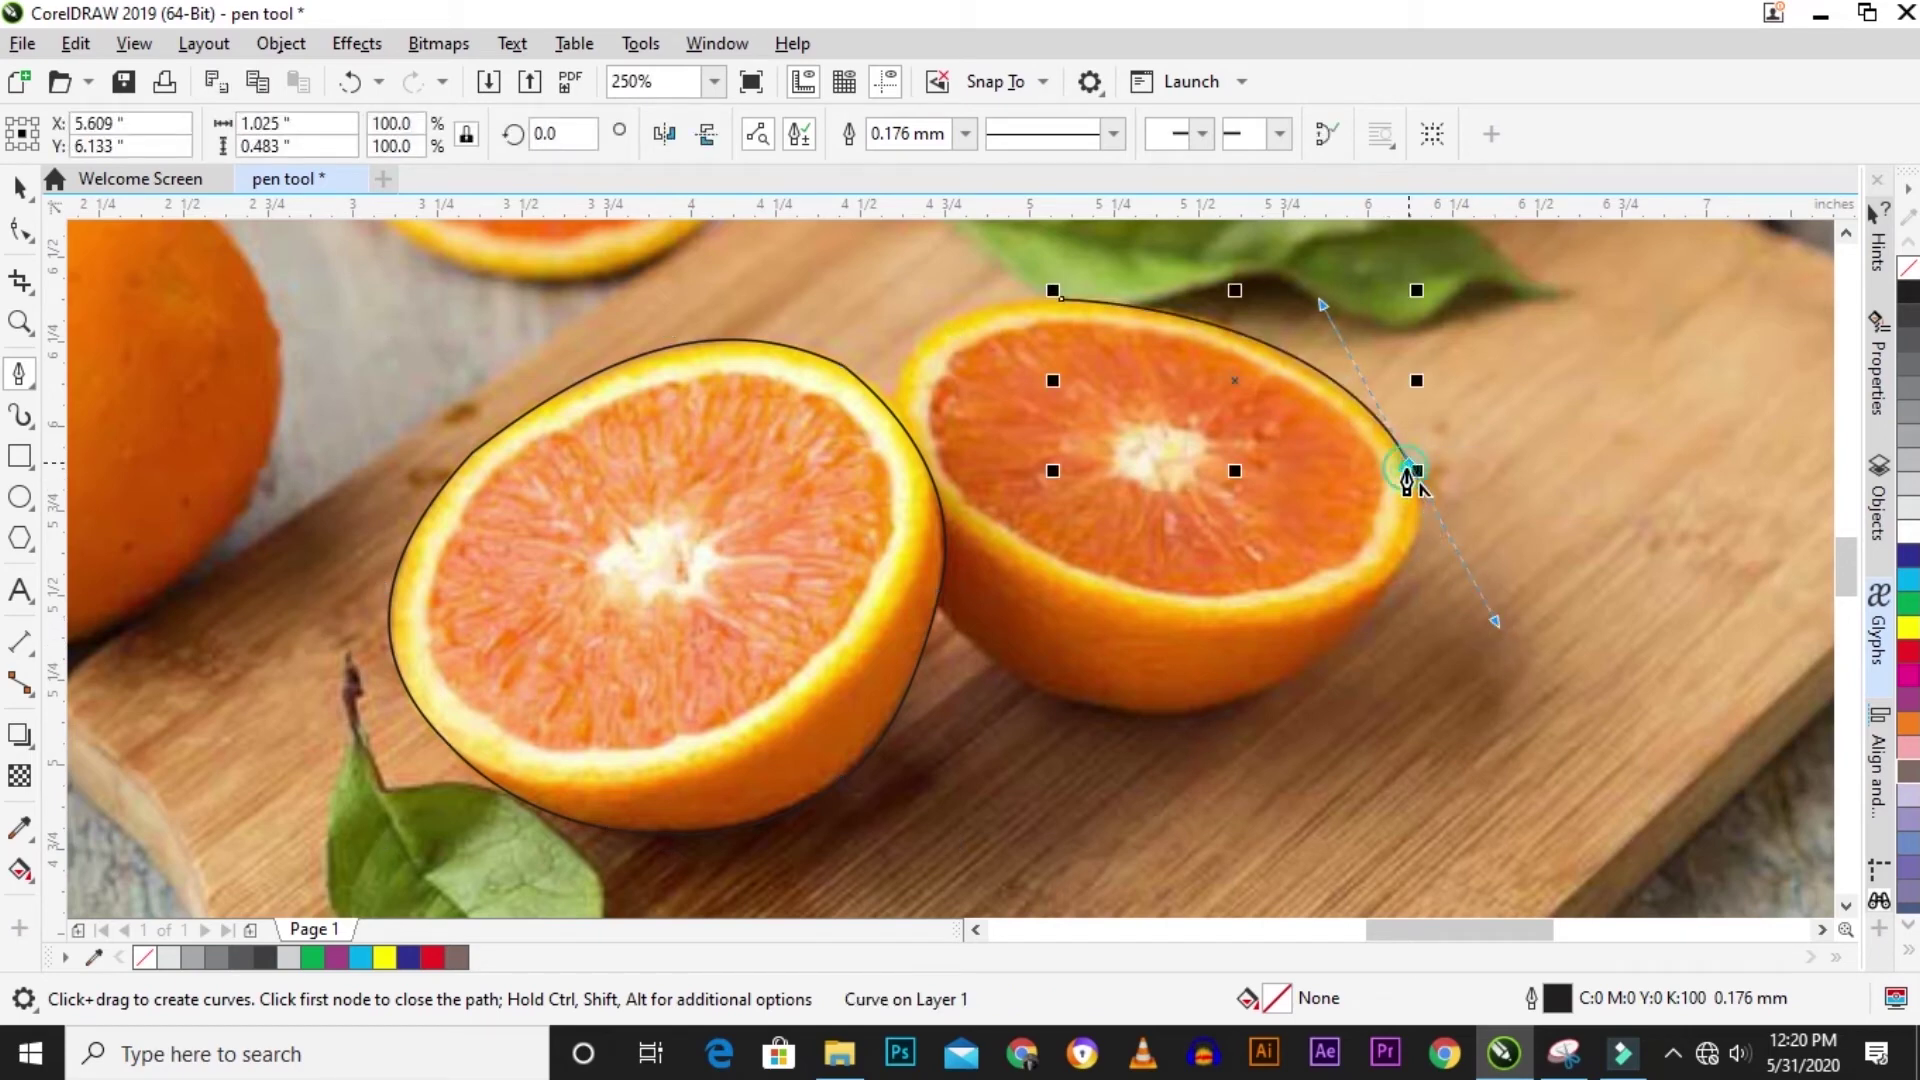
left_click_drag(1287, 680, 1102, 810)
left_click(1286, 680)
left_click(934, 606)
left_click_drag(913, 345, 986, 296)
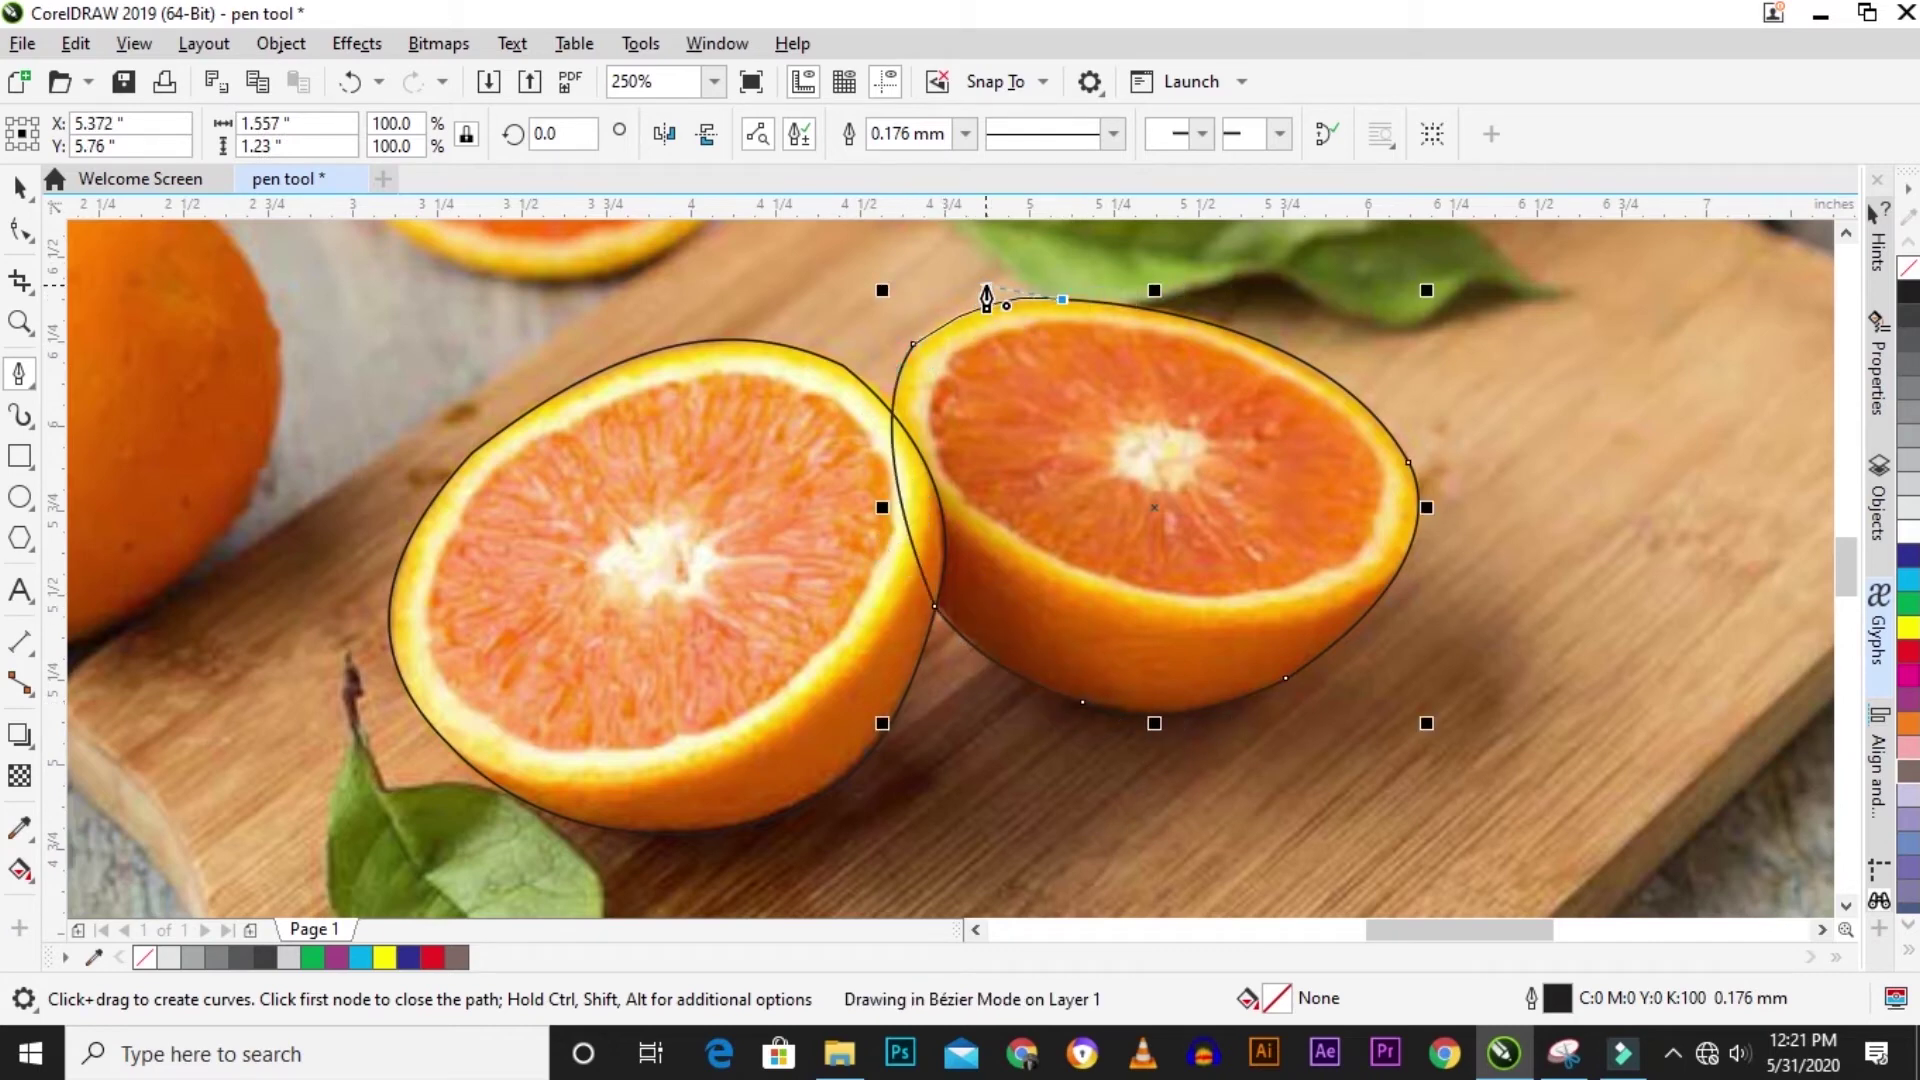
left_click_drag(986, 296, 998, 302)
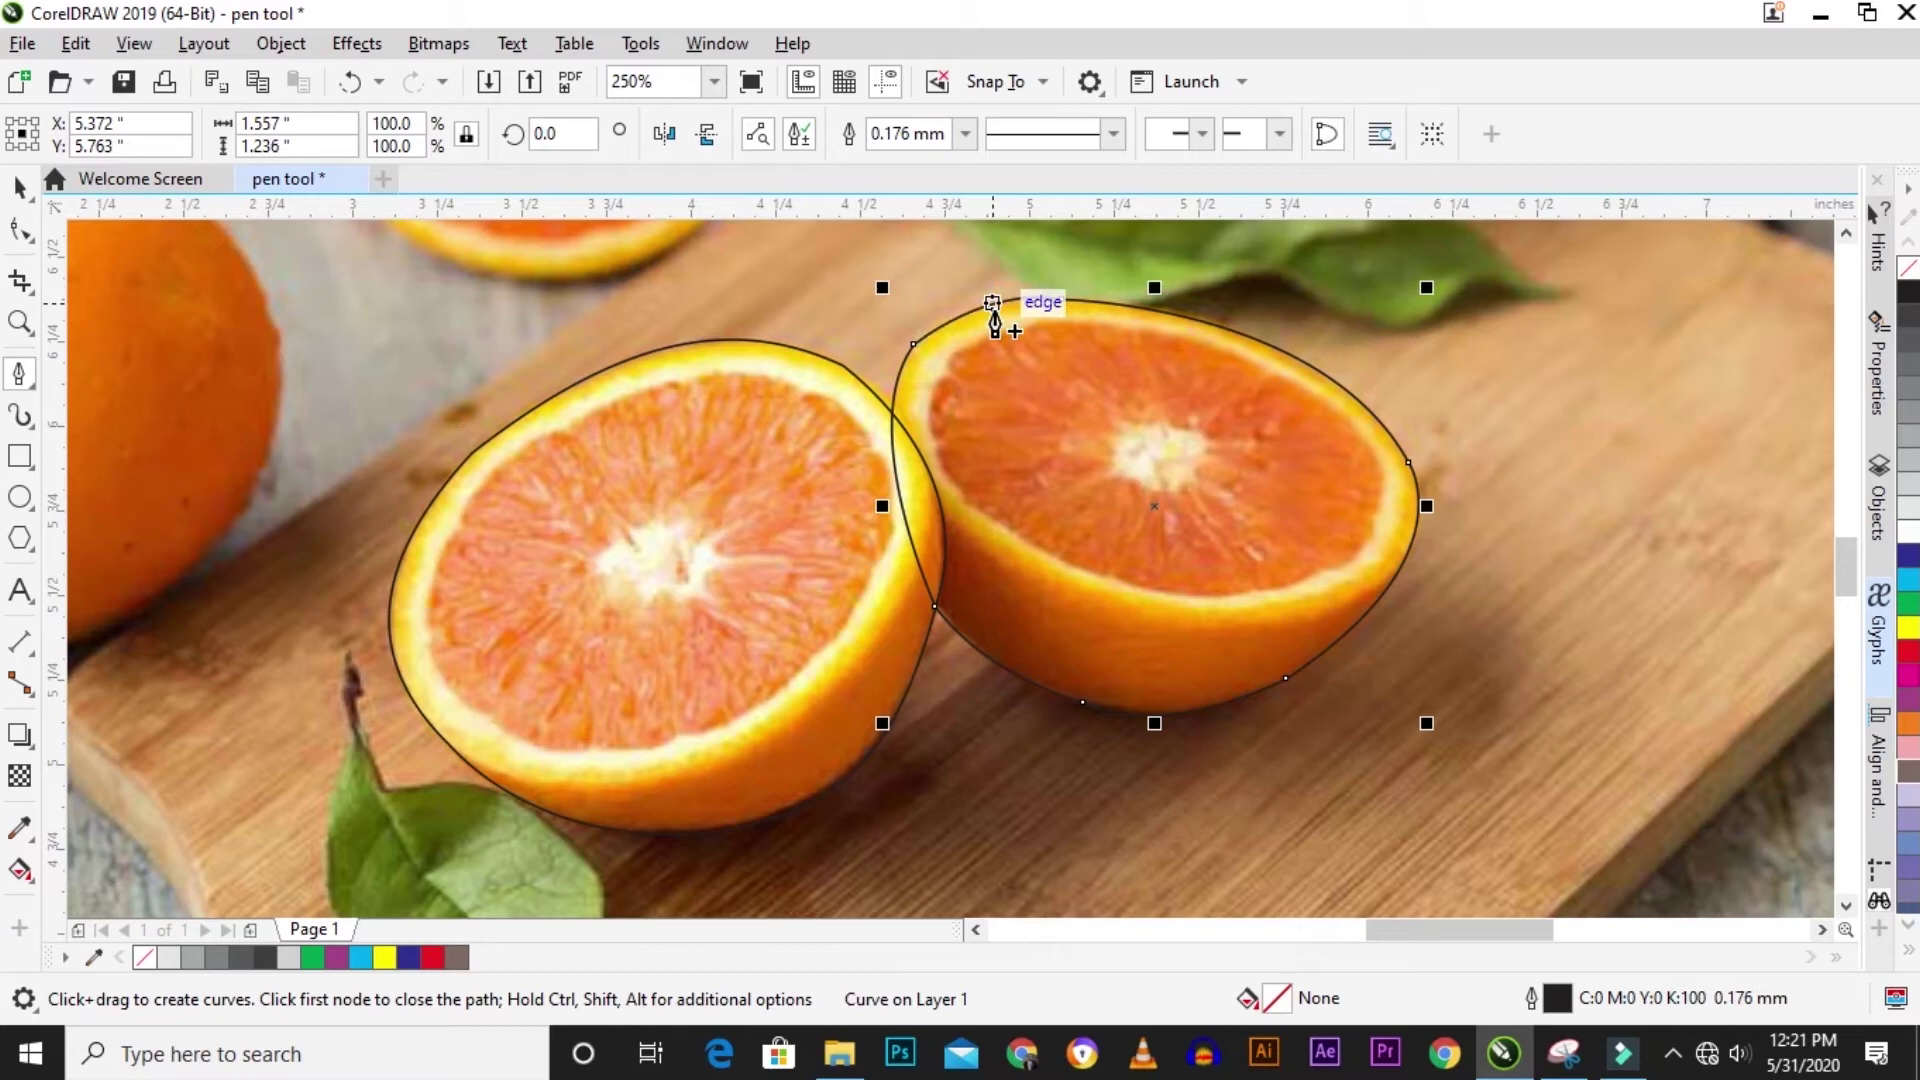
left_click(20, 186)
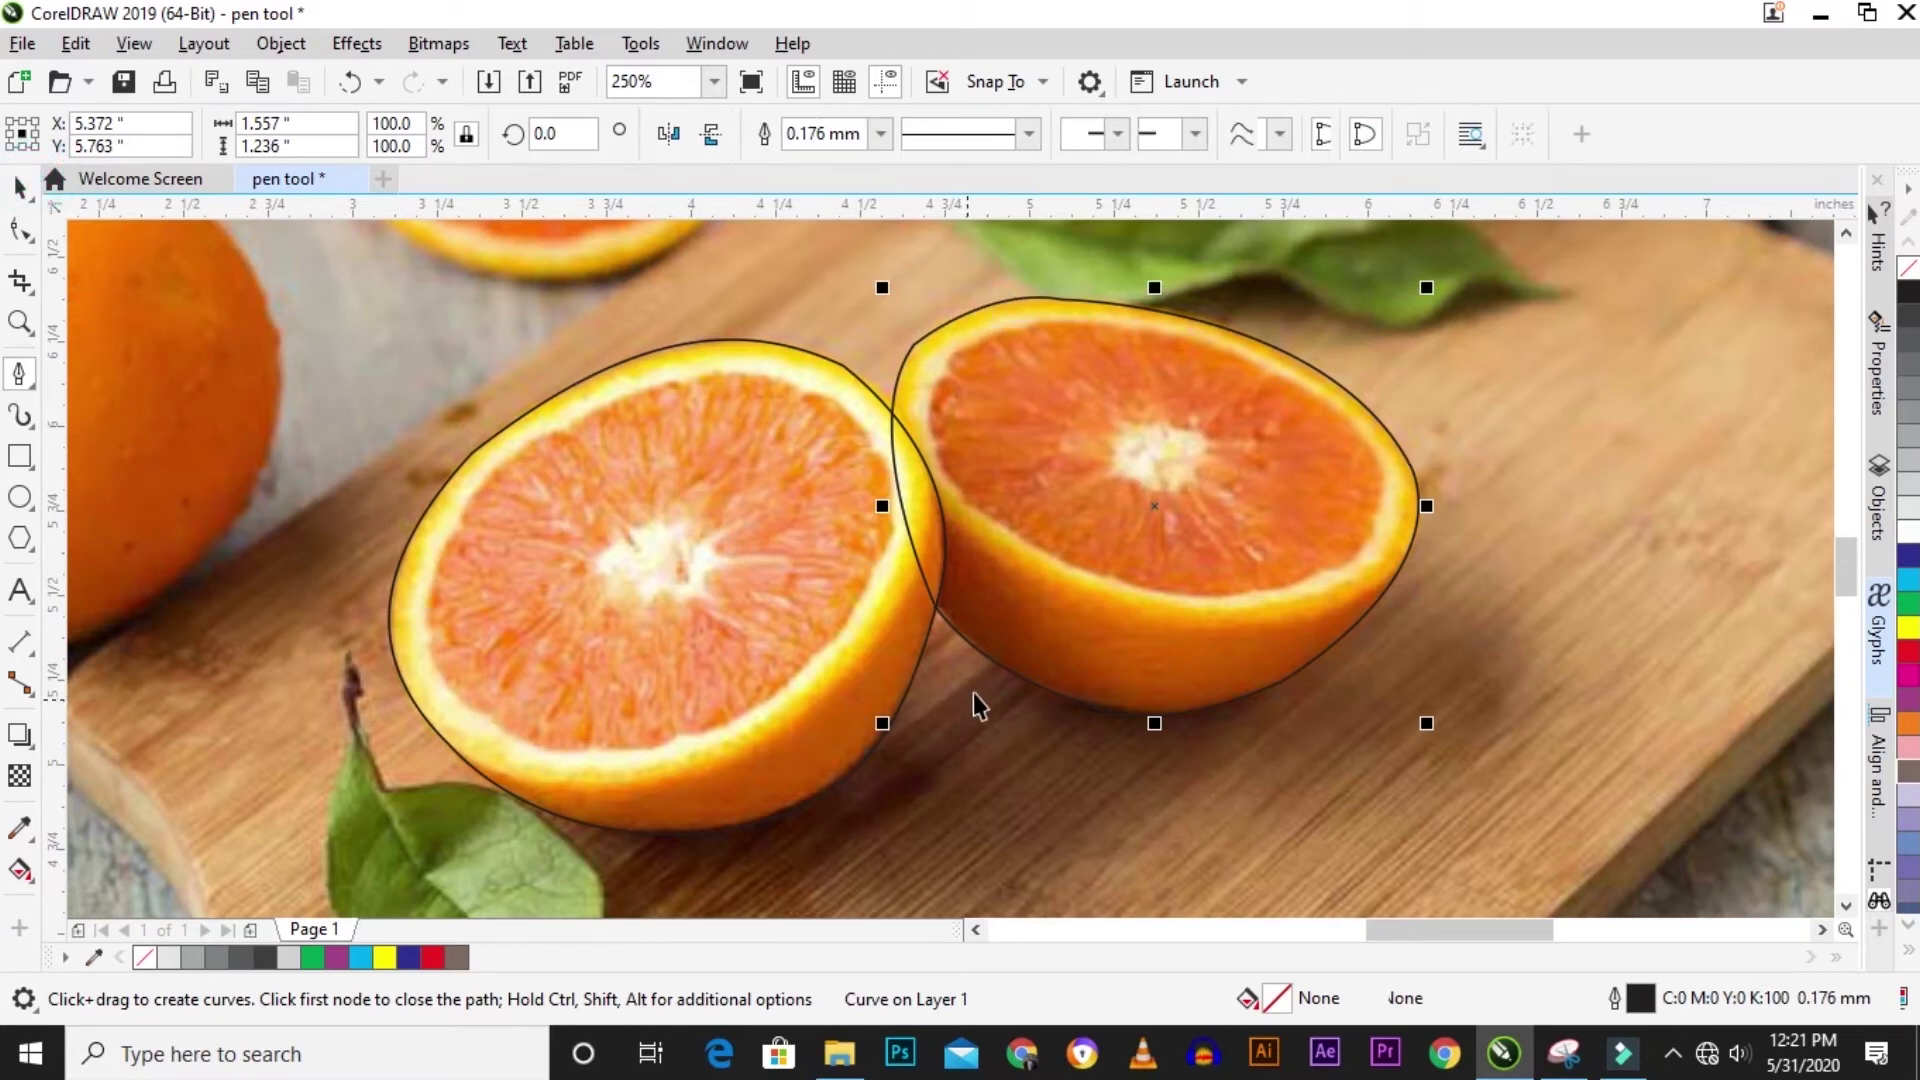
scroll(1000, 690, "down", 1)
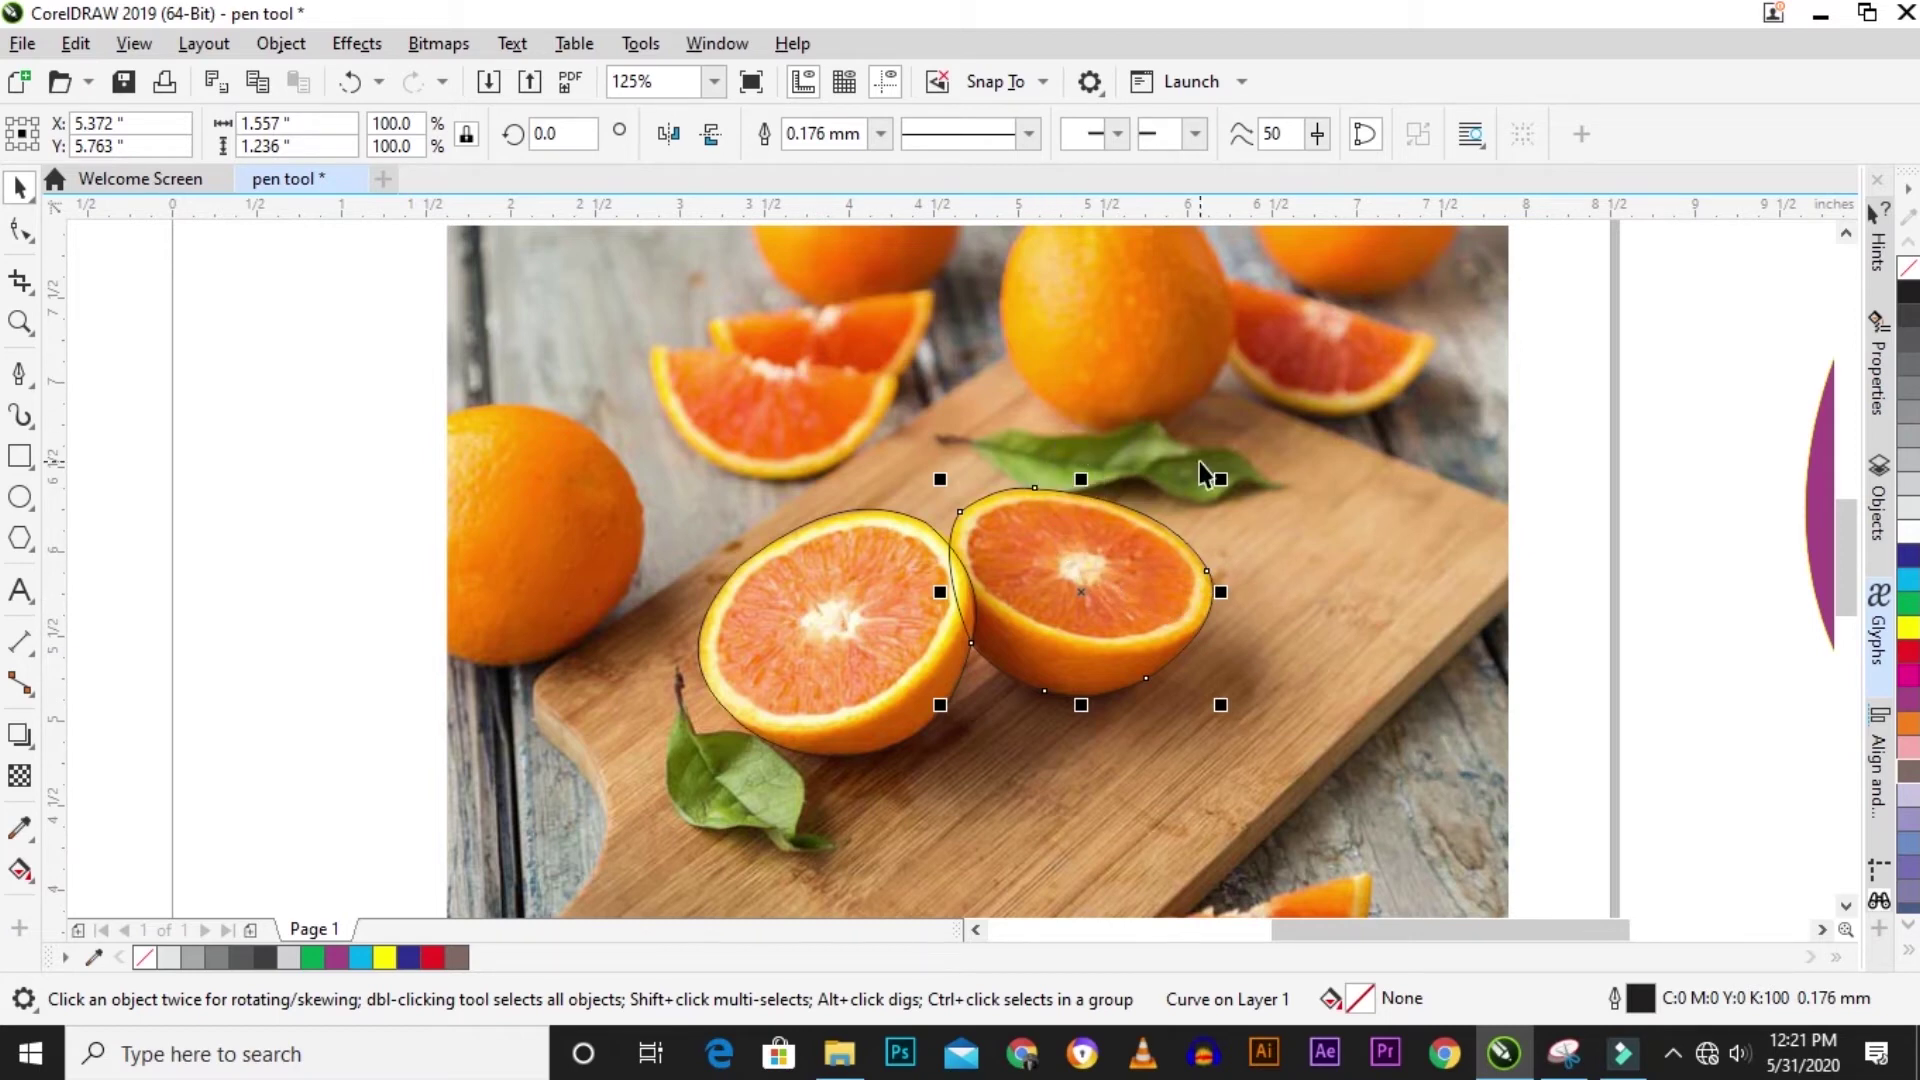
left_click(1072, 535)
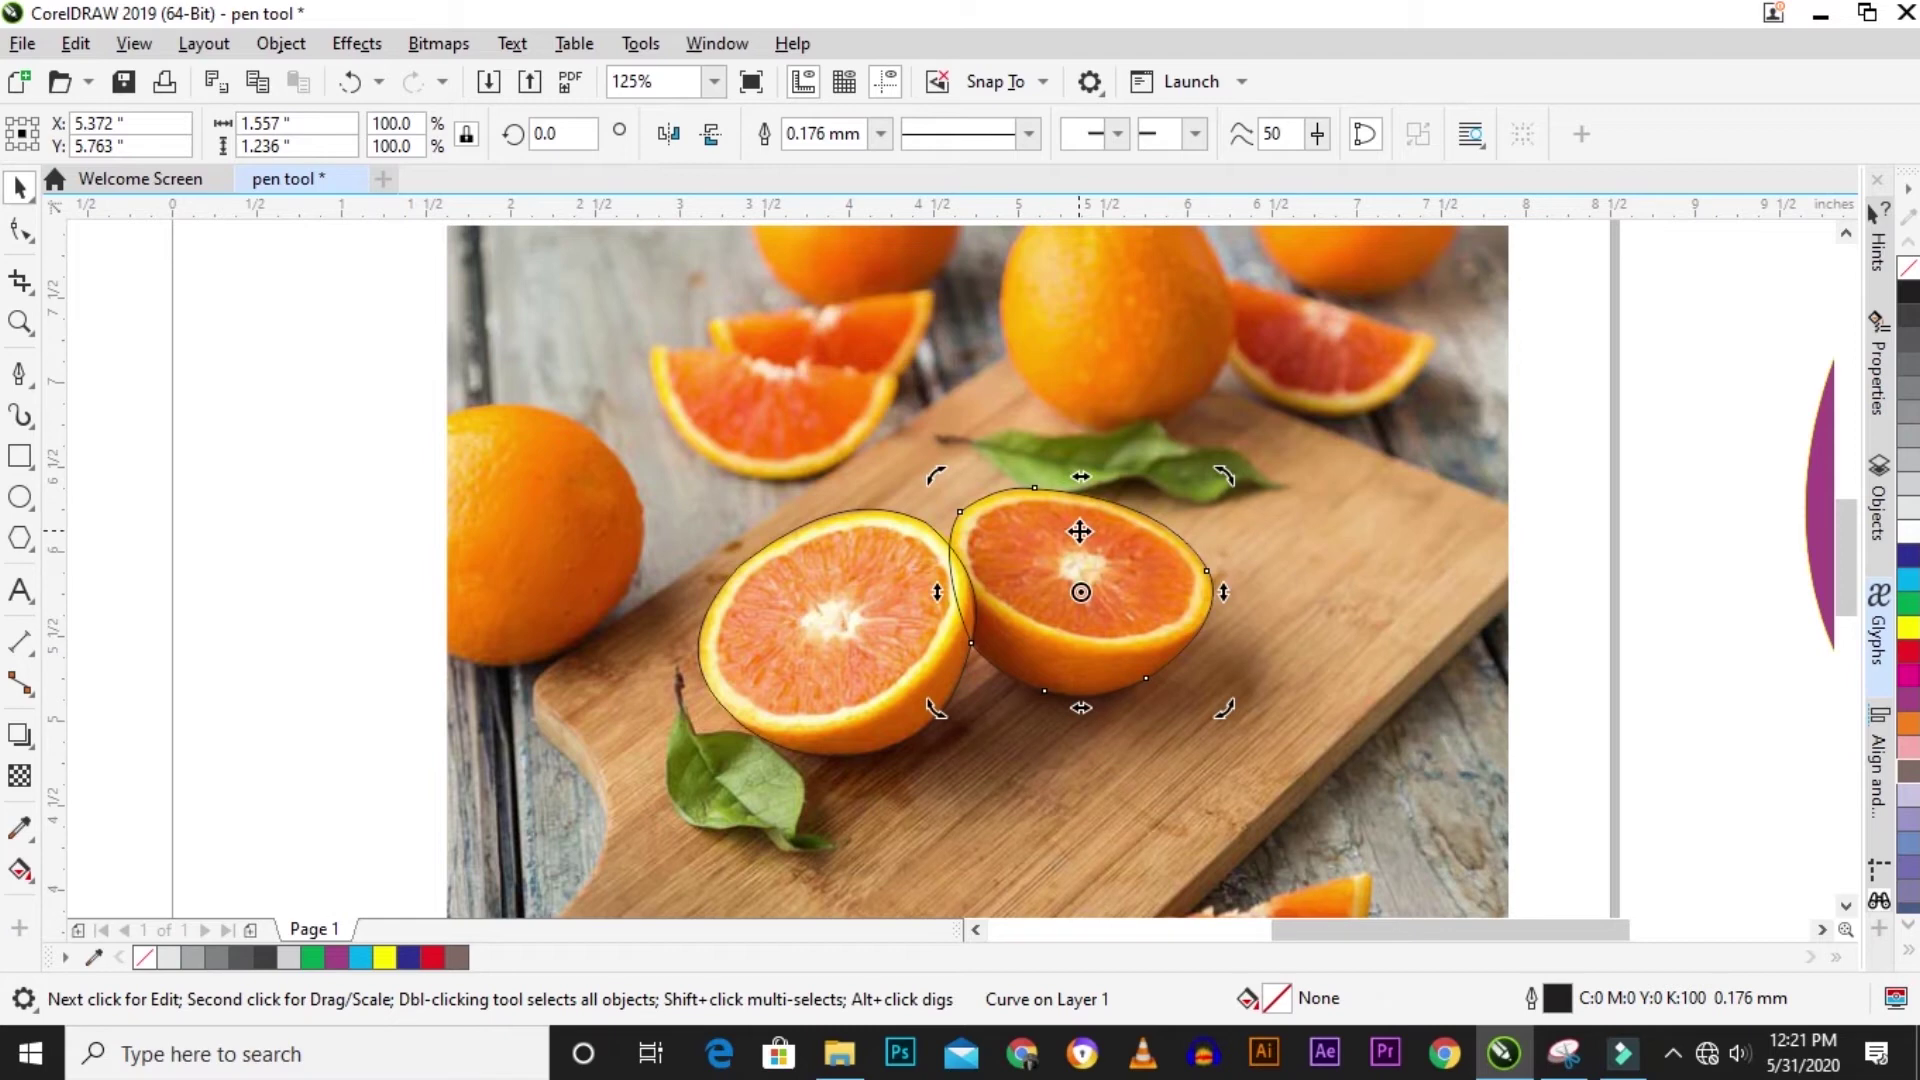
Intersect the right orange outline with the photo and move the resulting cut-out off the photo beside the page.
left_click(1058, 326, "shift")
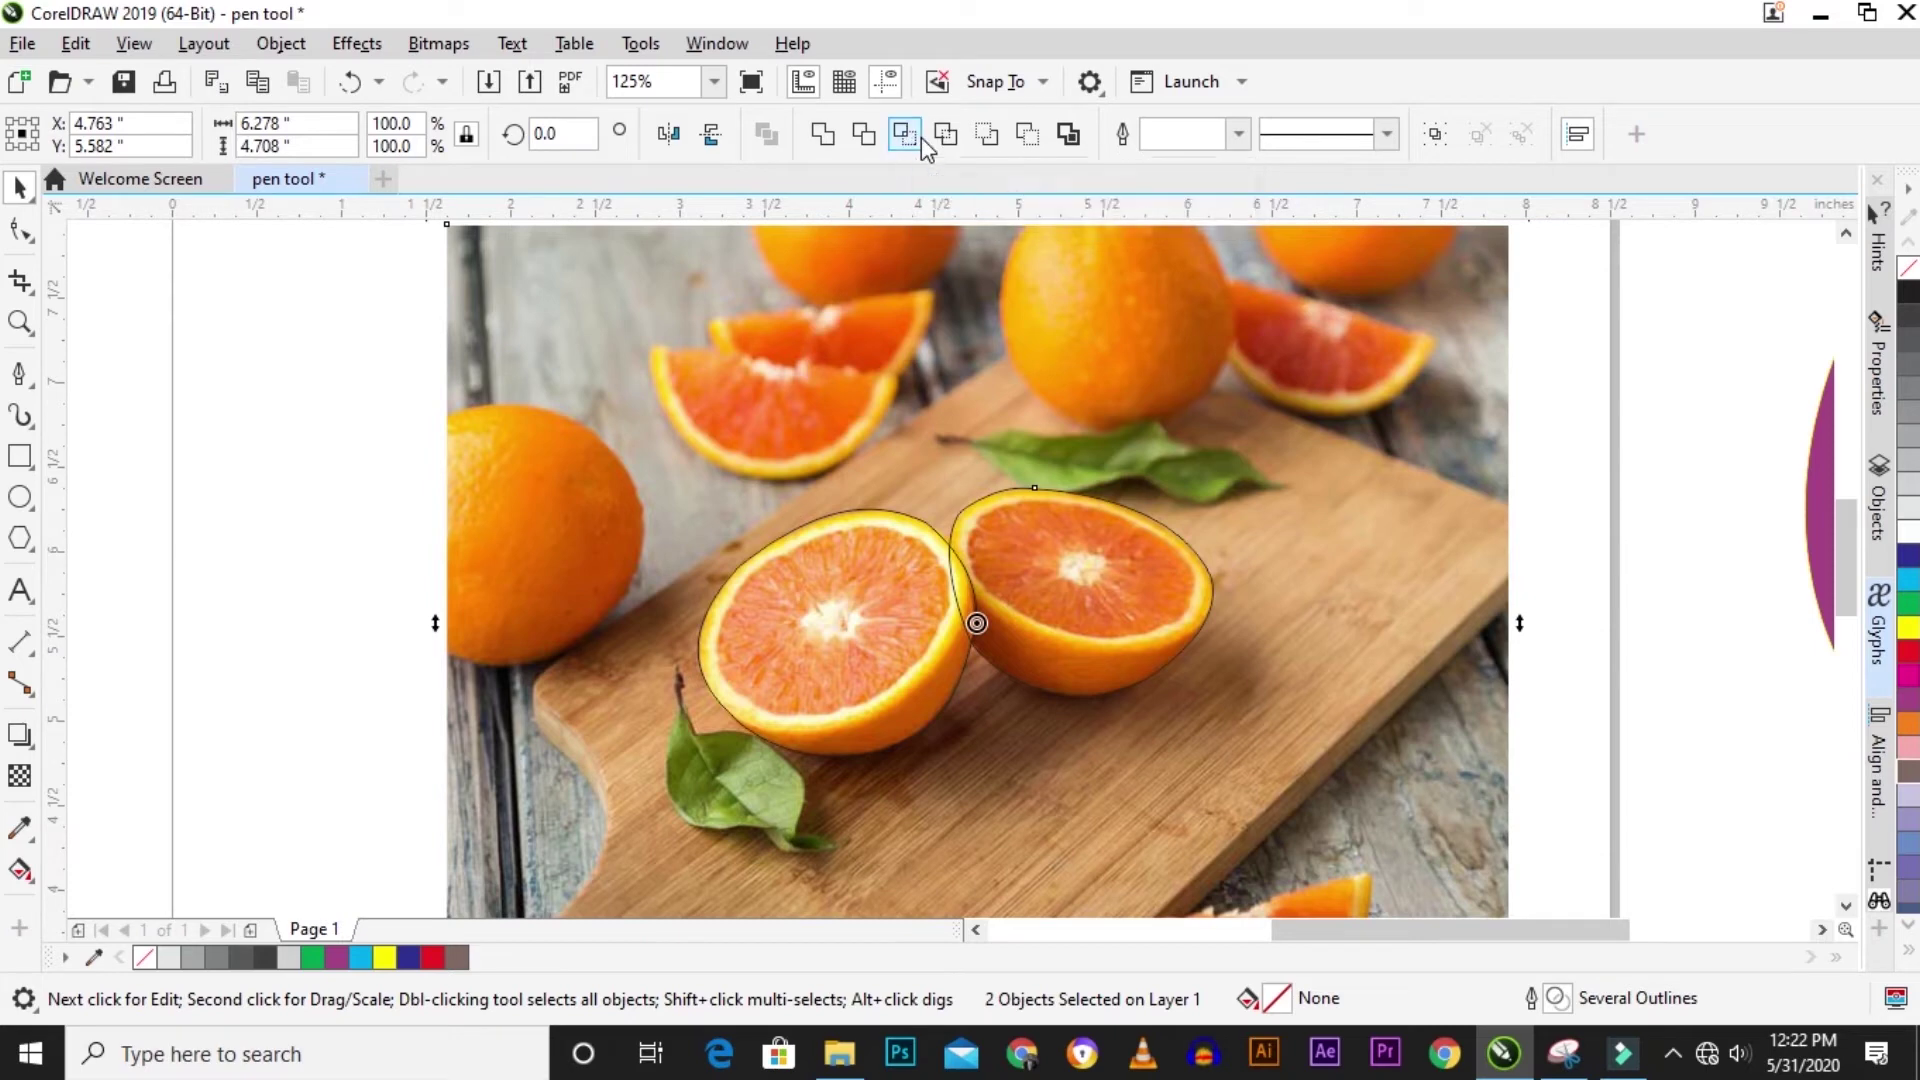
left_click(904, 137)
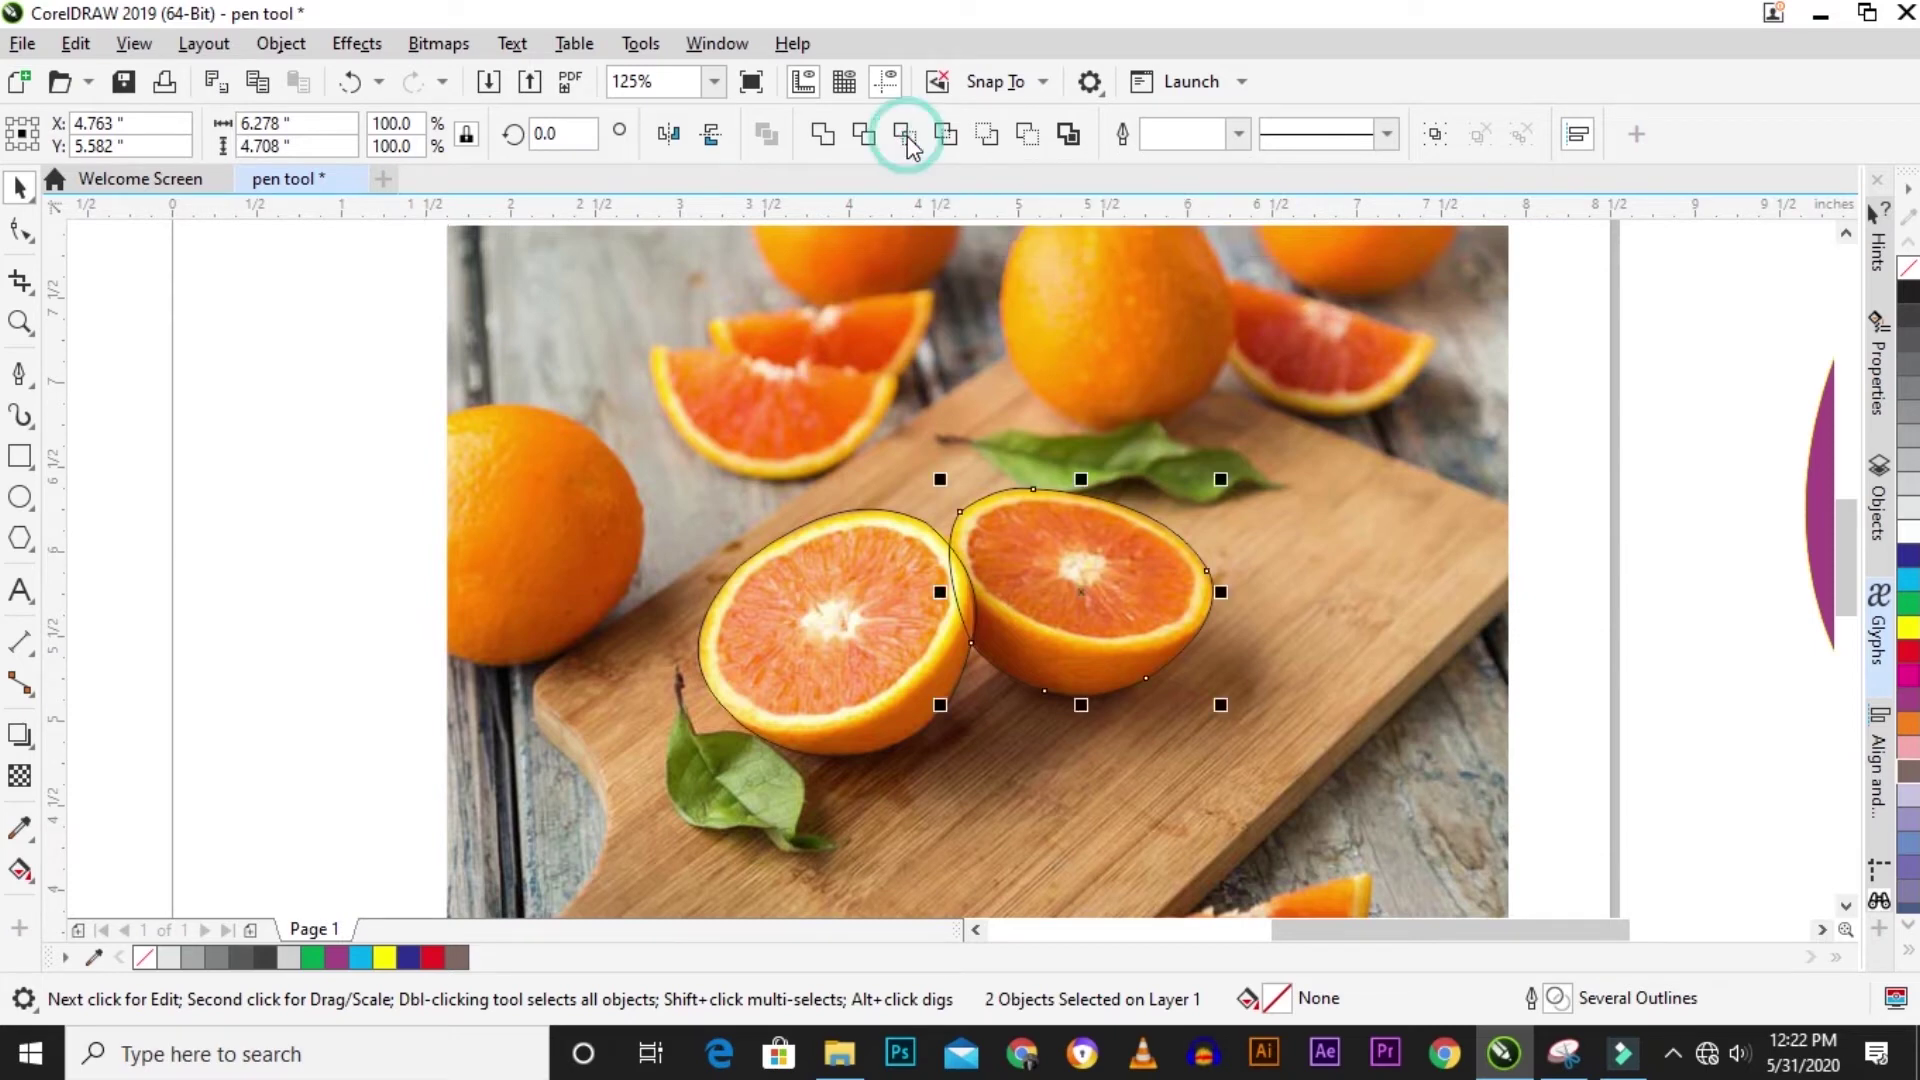
left_click_drag(1083, 595, 1646, 570)
PowerClip the photo inside the left orange outline and move the clipped orange up and left, clear of the empty outline.
left_click(784, 638)
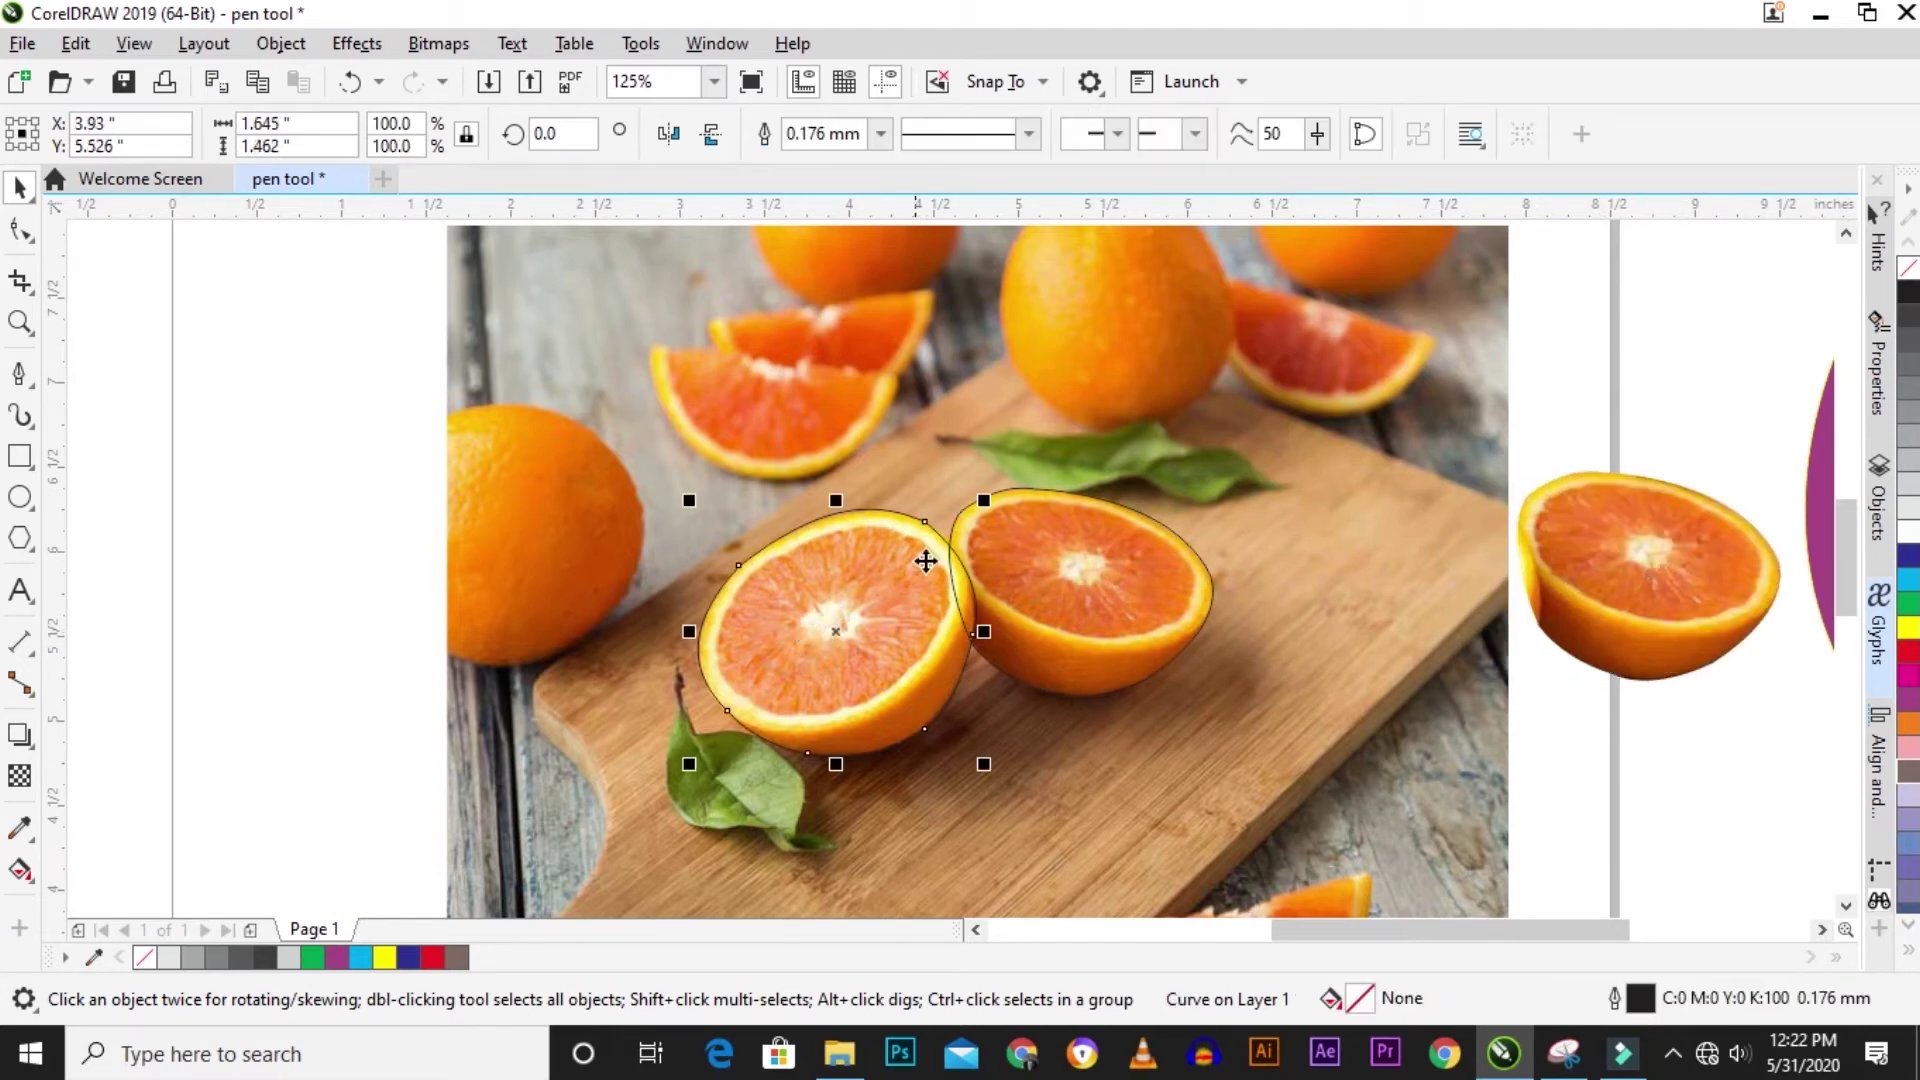
left_click(866, 371)
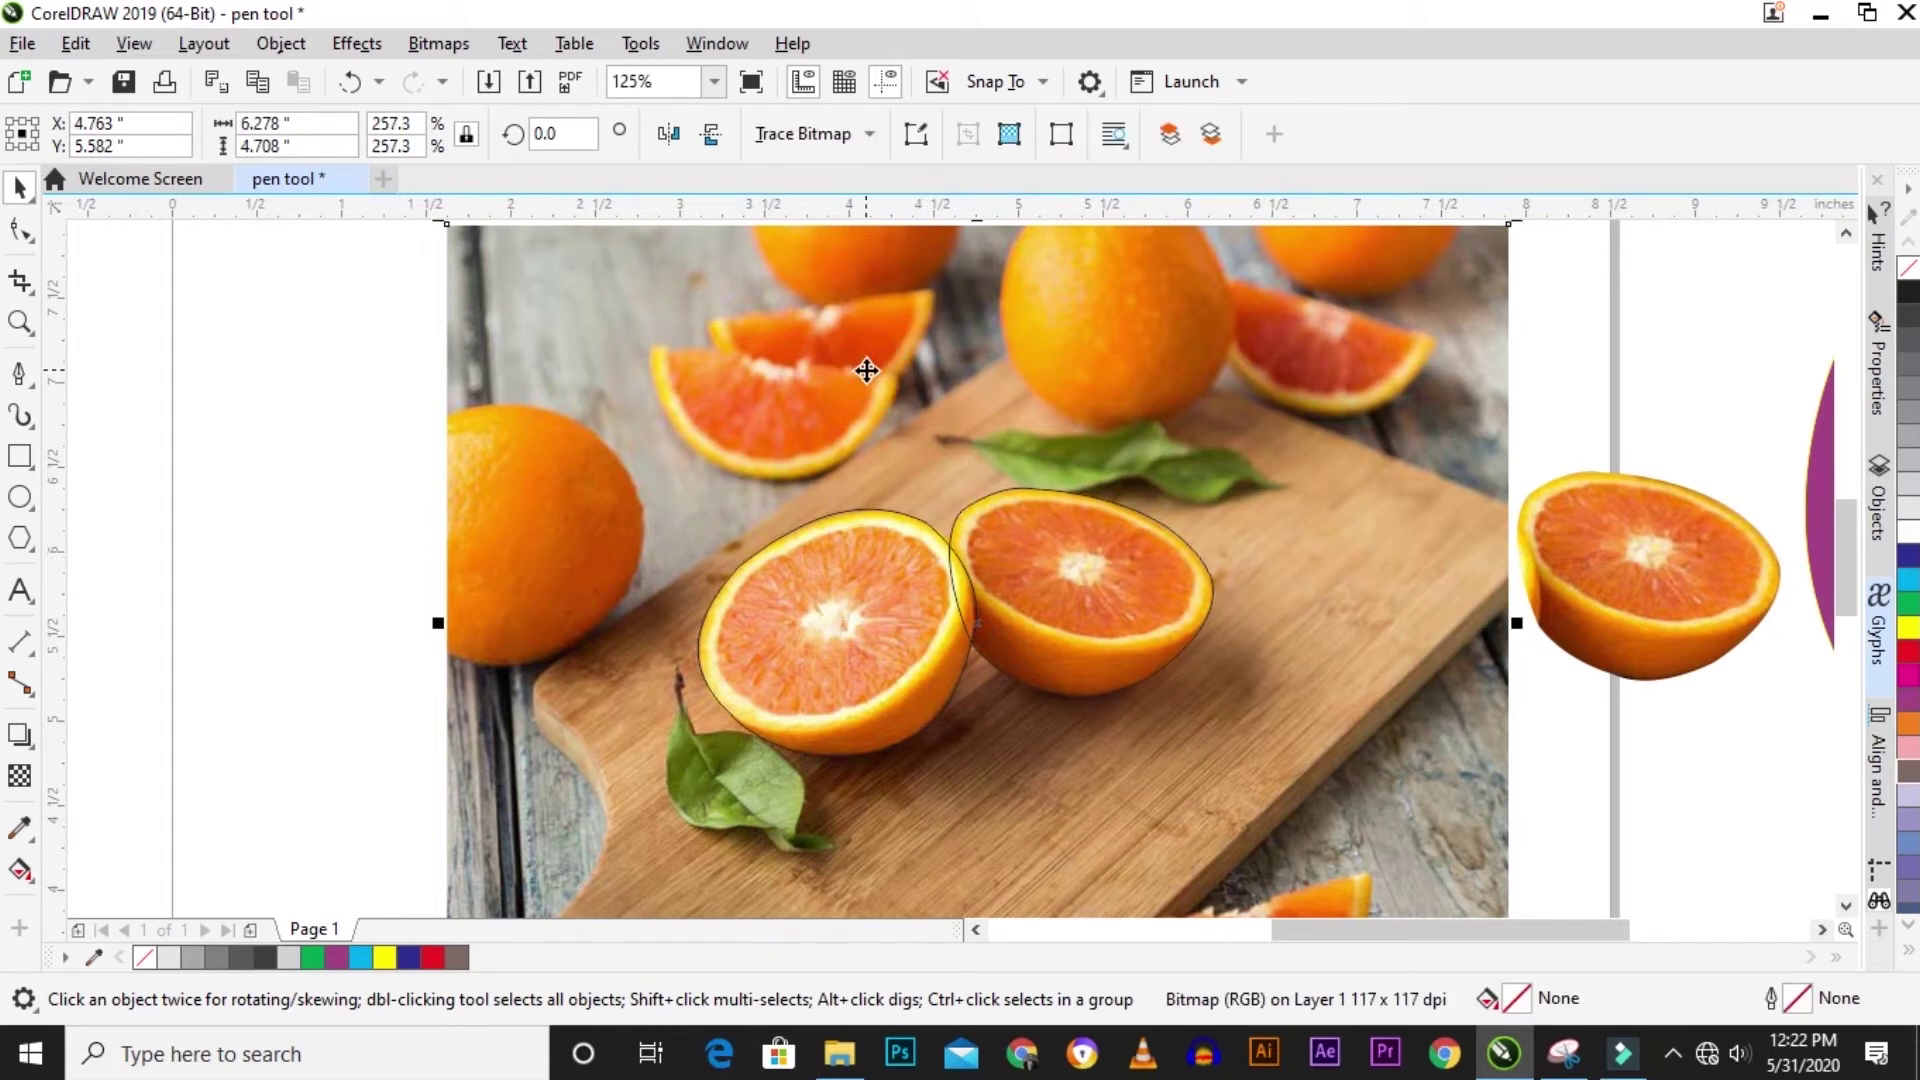
right_click(866, 371)
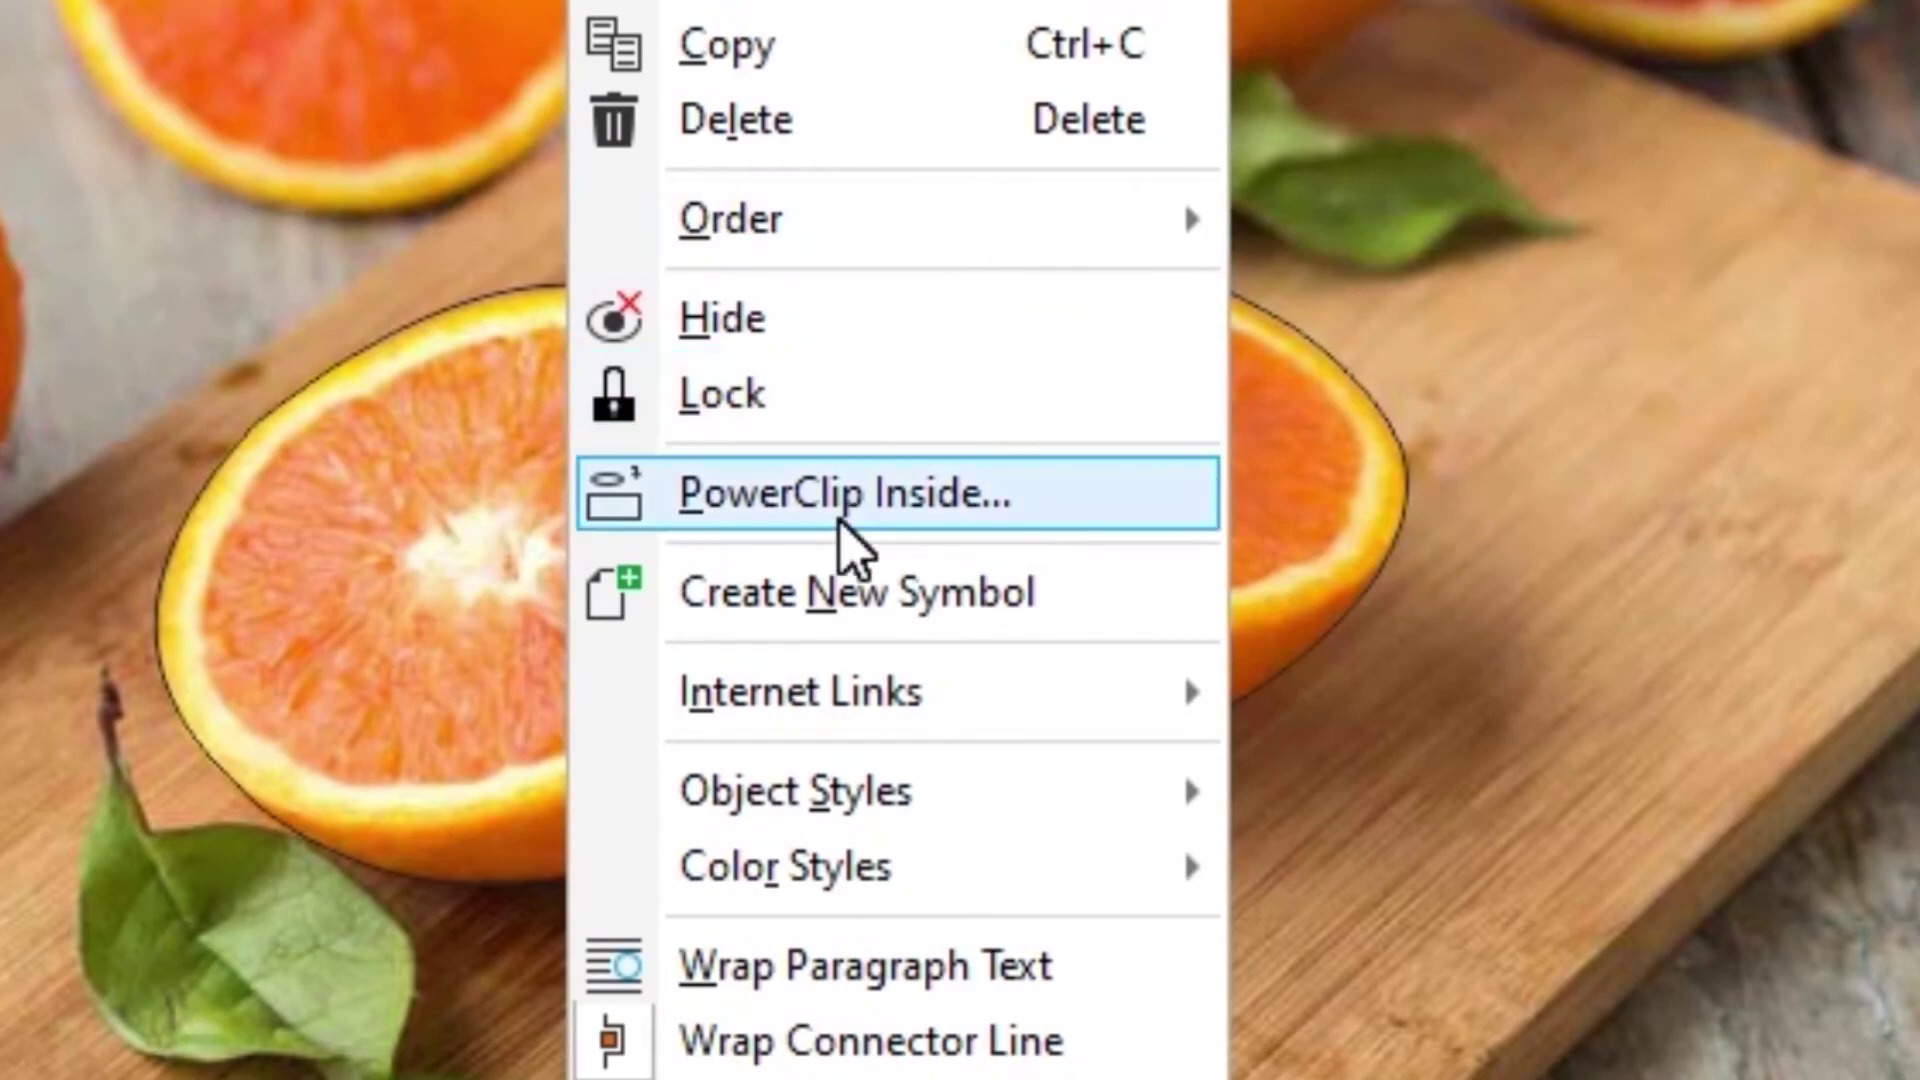
left_click(842, 521)
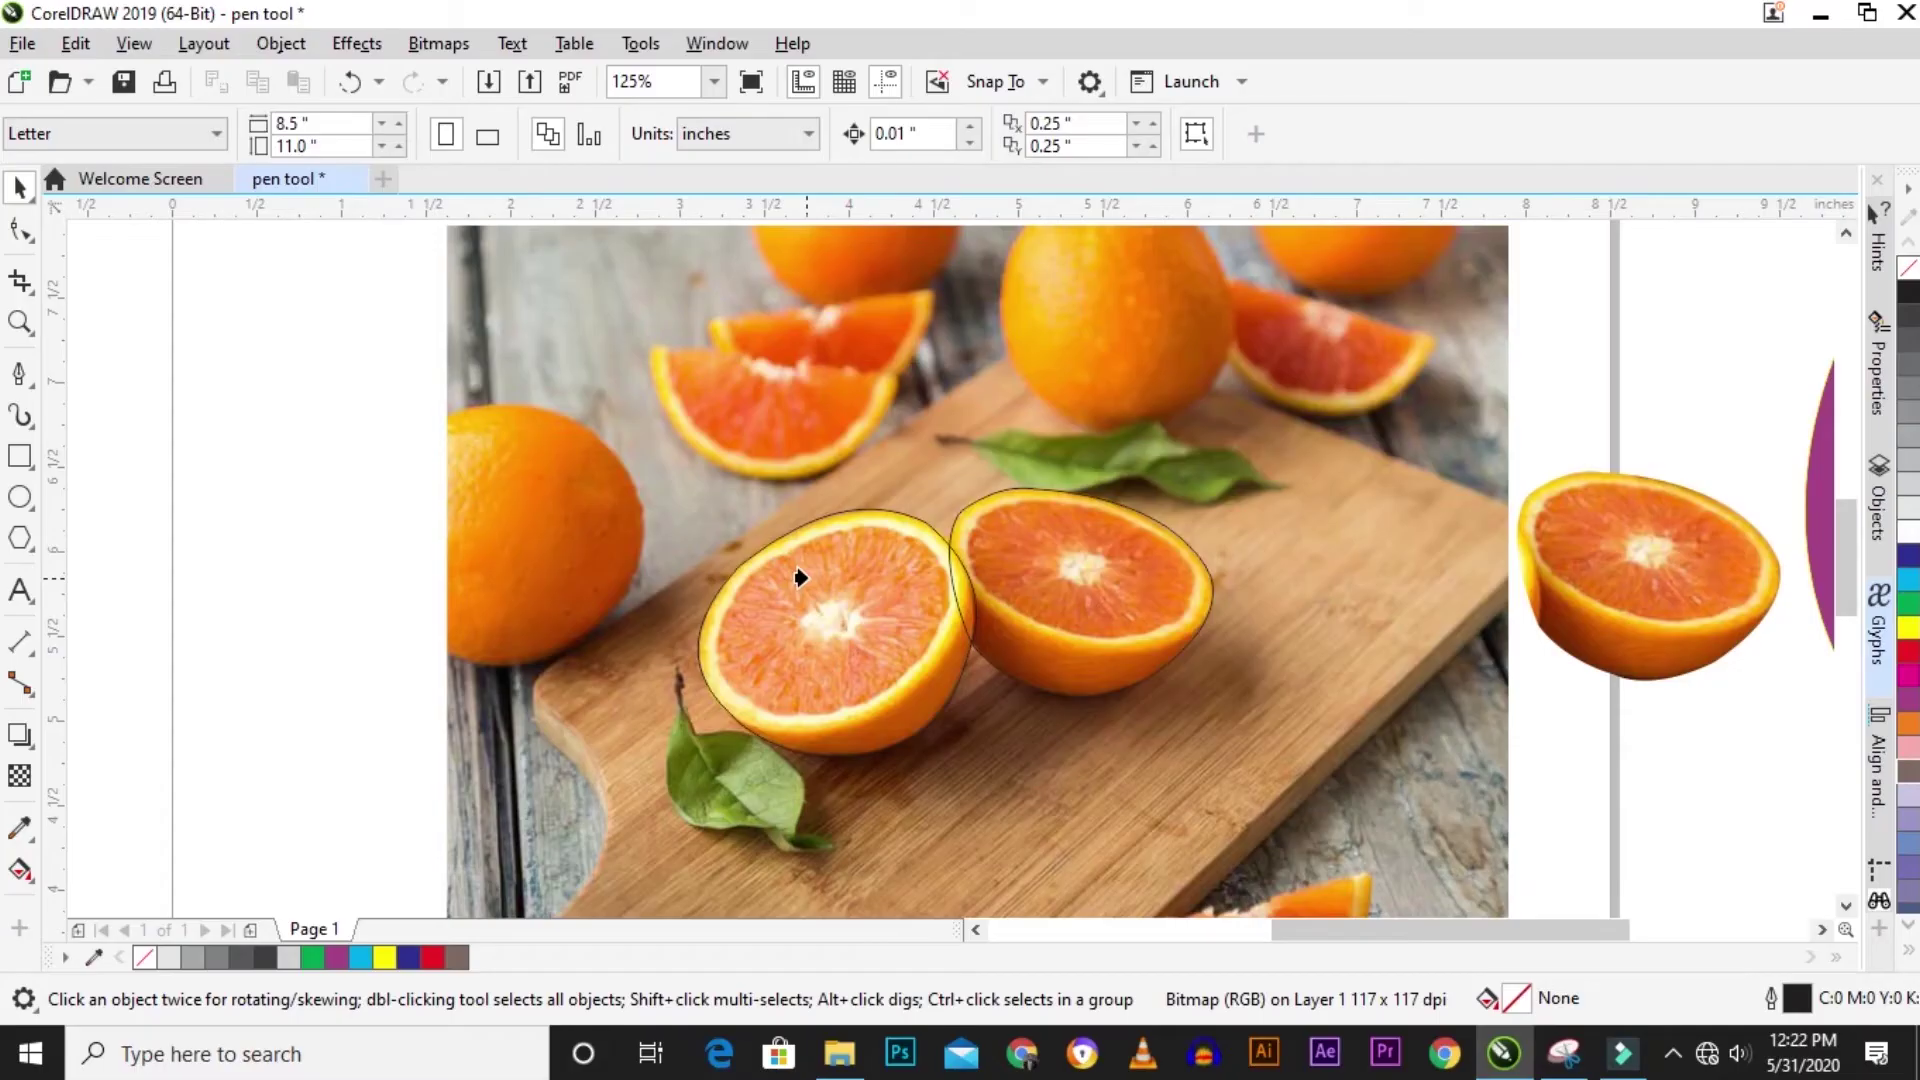
left_click(800, 577)
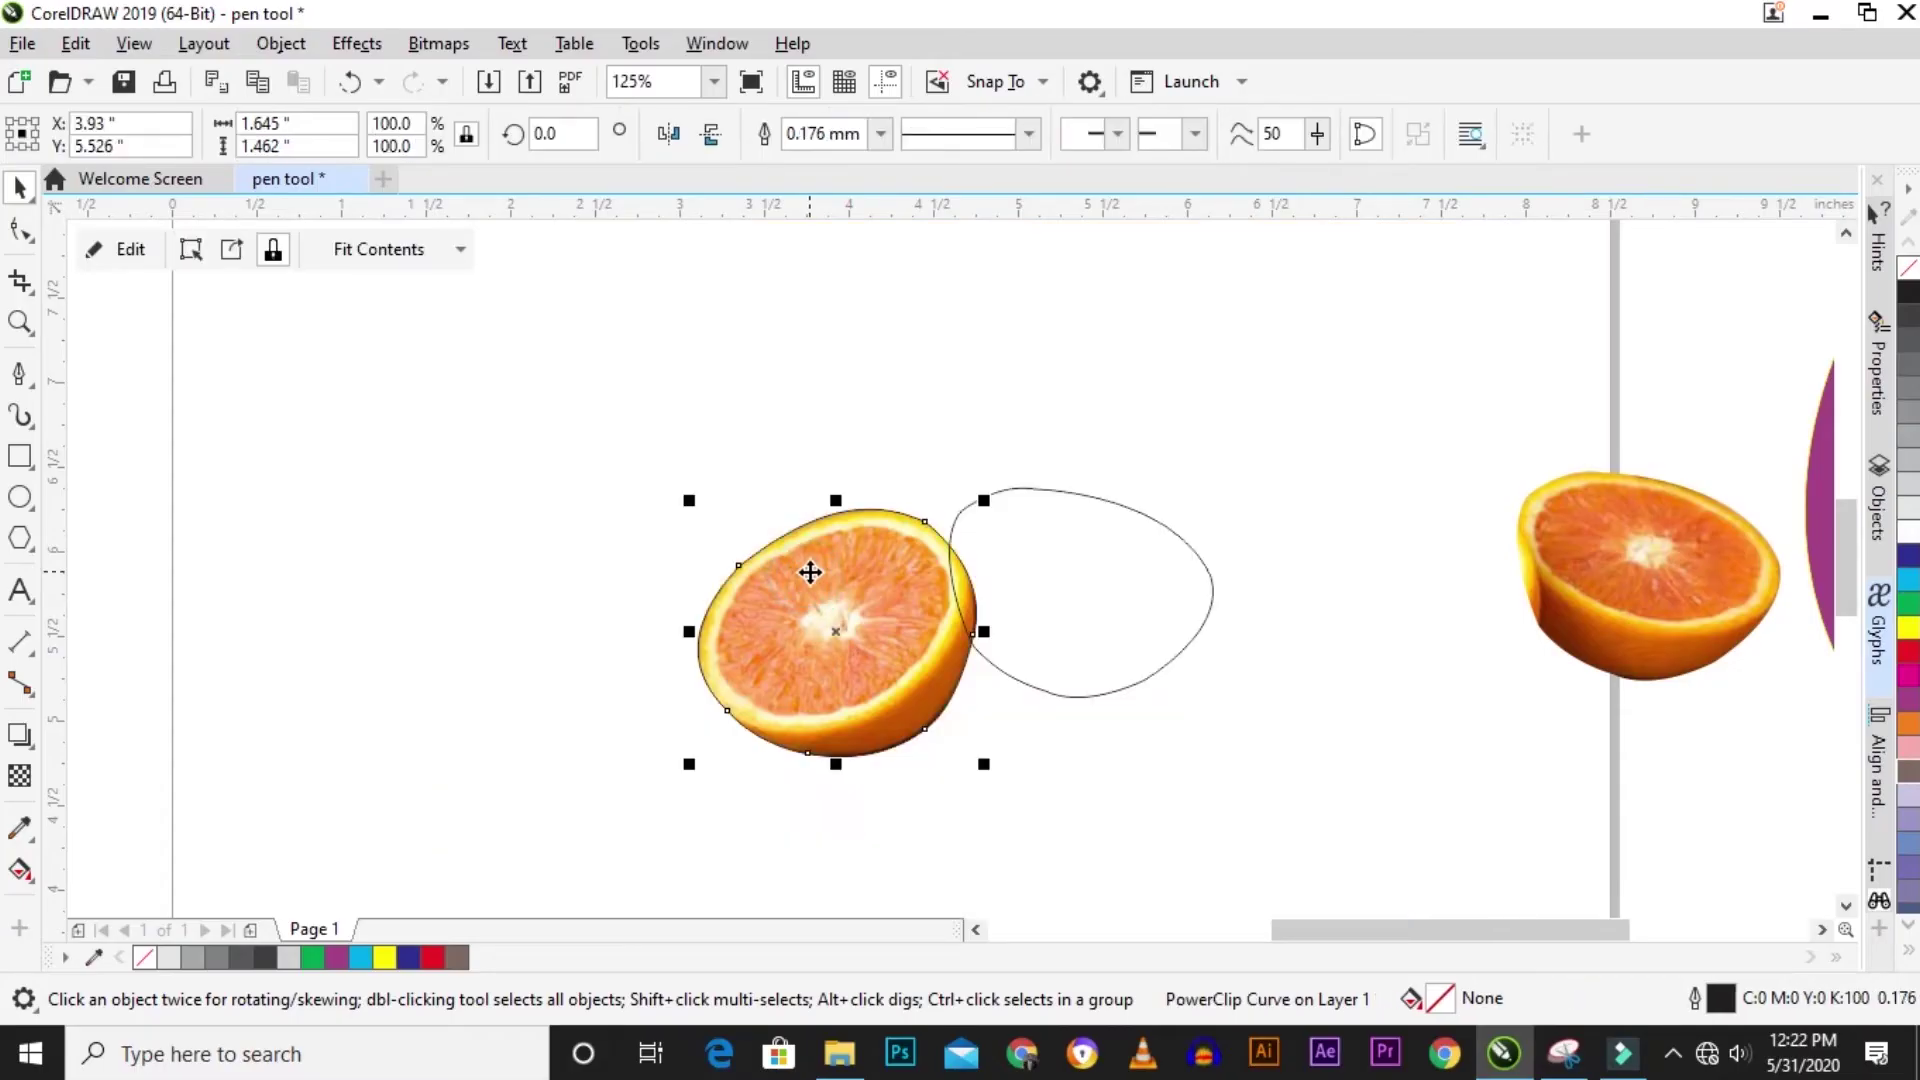
left_click_drag(810, 571, 744, 524)
Delete the empty right outline and move the intersected orange cut-out next to the clipped orange.
left_click(1046, 510)
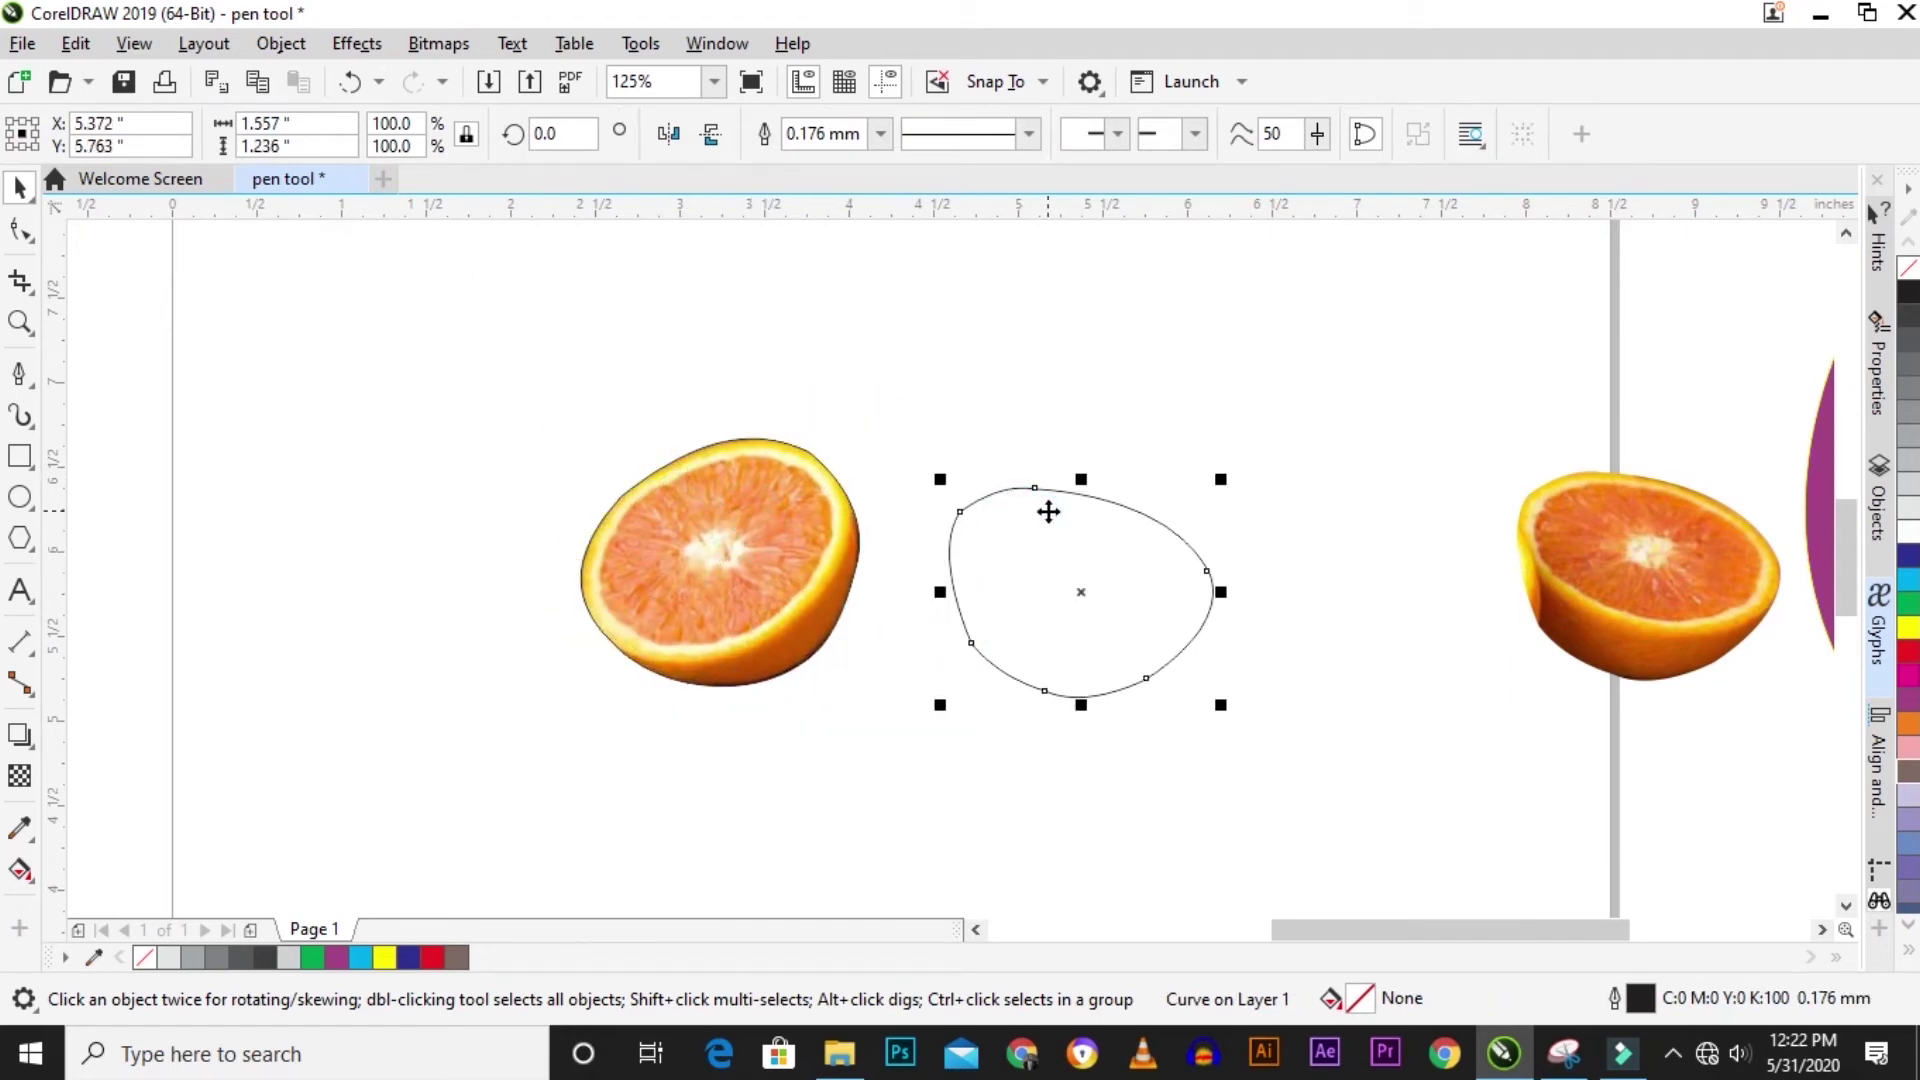
left_click(1046, 510)
key("Delete")
left_click_drag(1620, 538, 1038, 500)
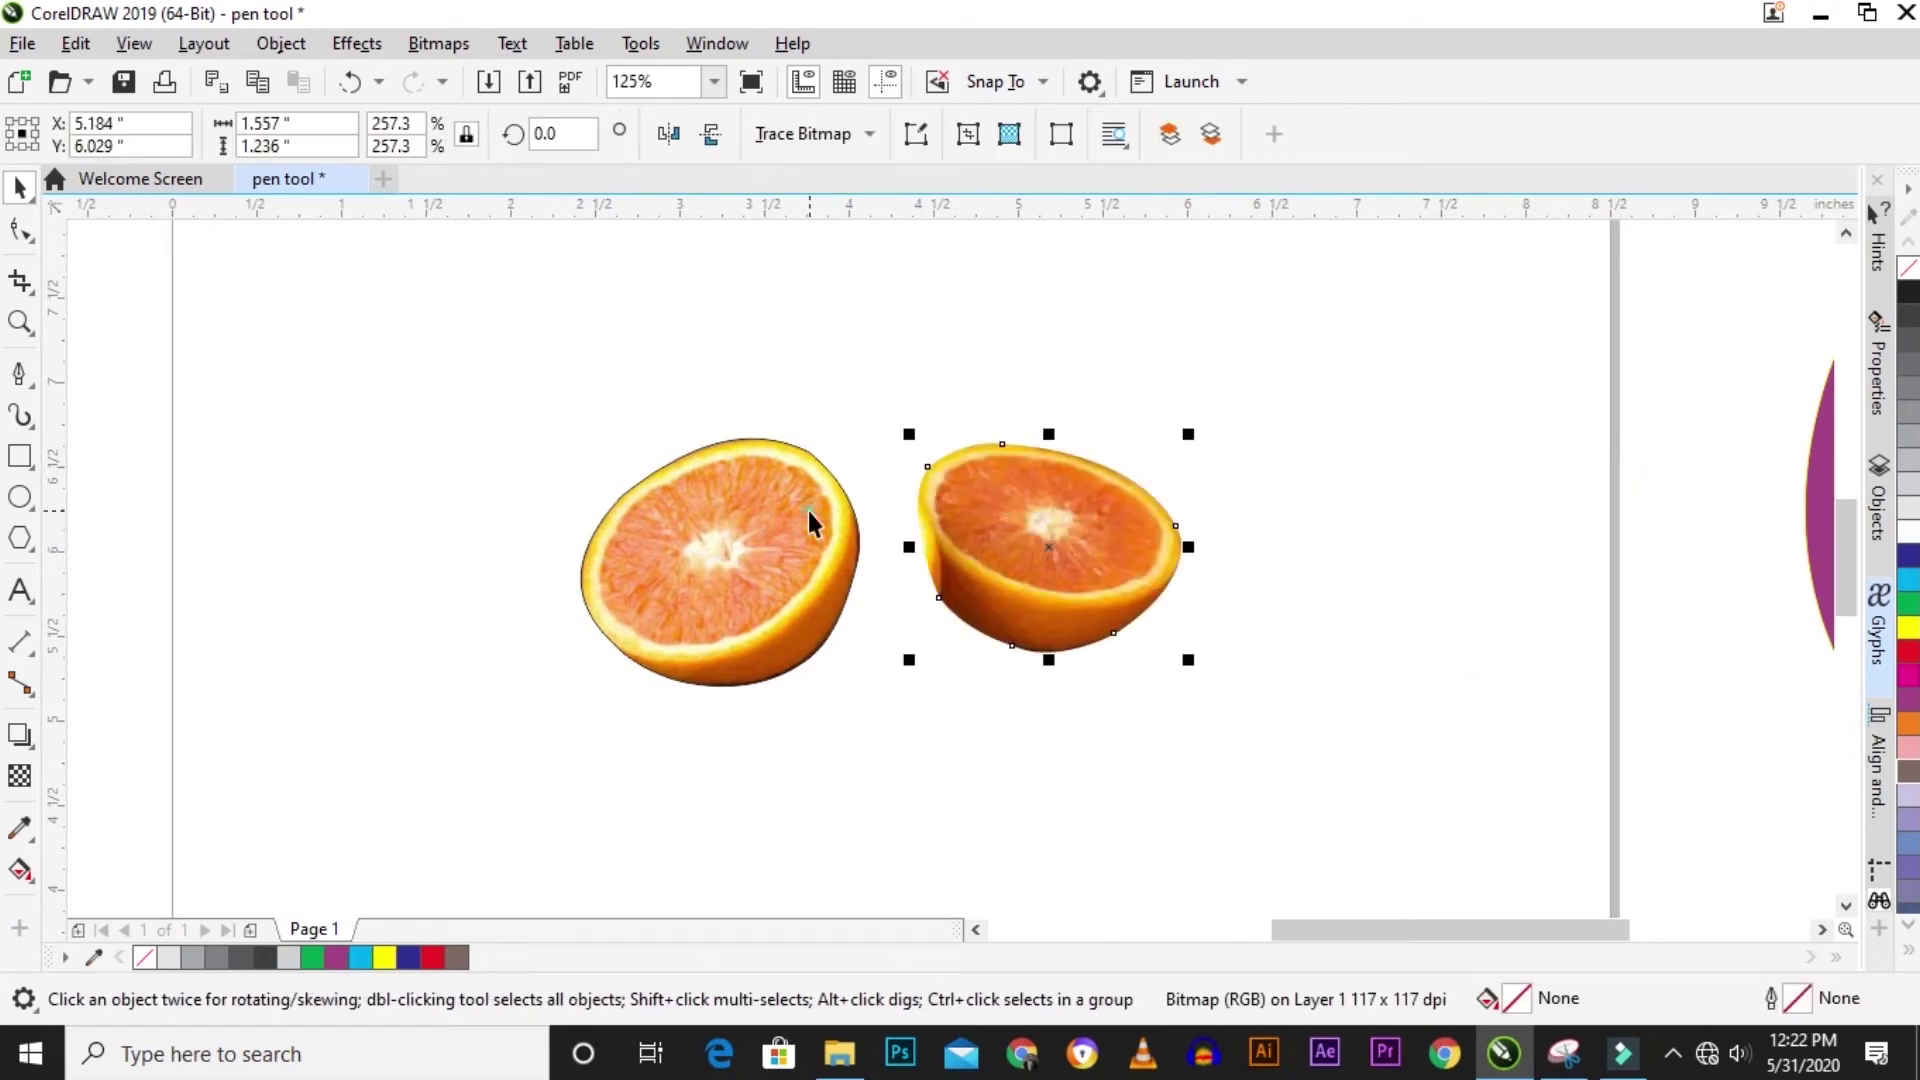
Change the outline colour of the PowerClipped left orange to 70% black.
left_click(799, 483)
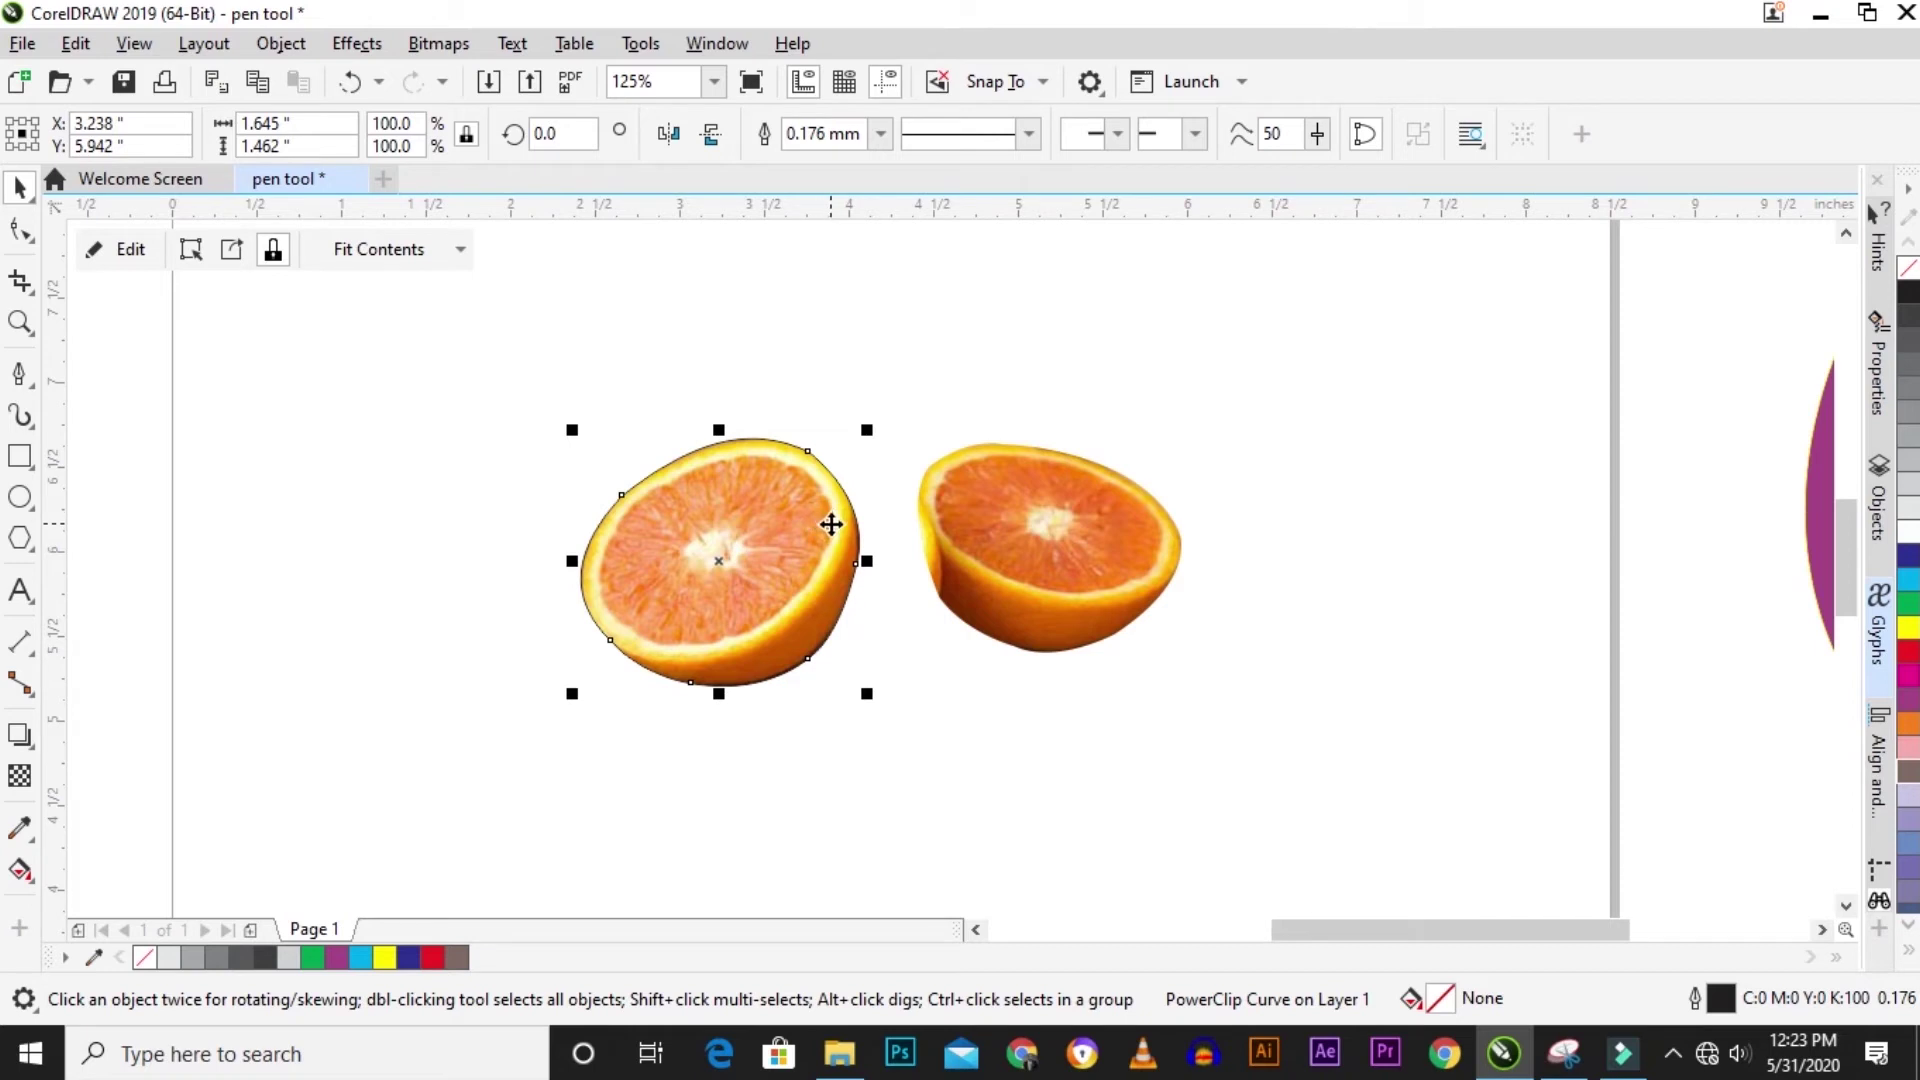
left_click(1144, 532)
left_click(771, 531)
left_click(773, 531)
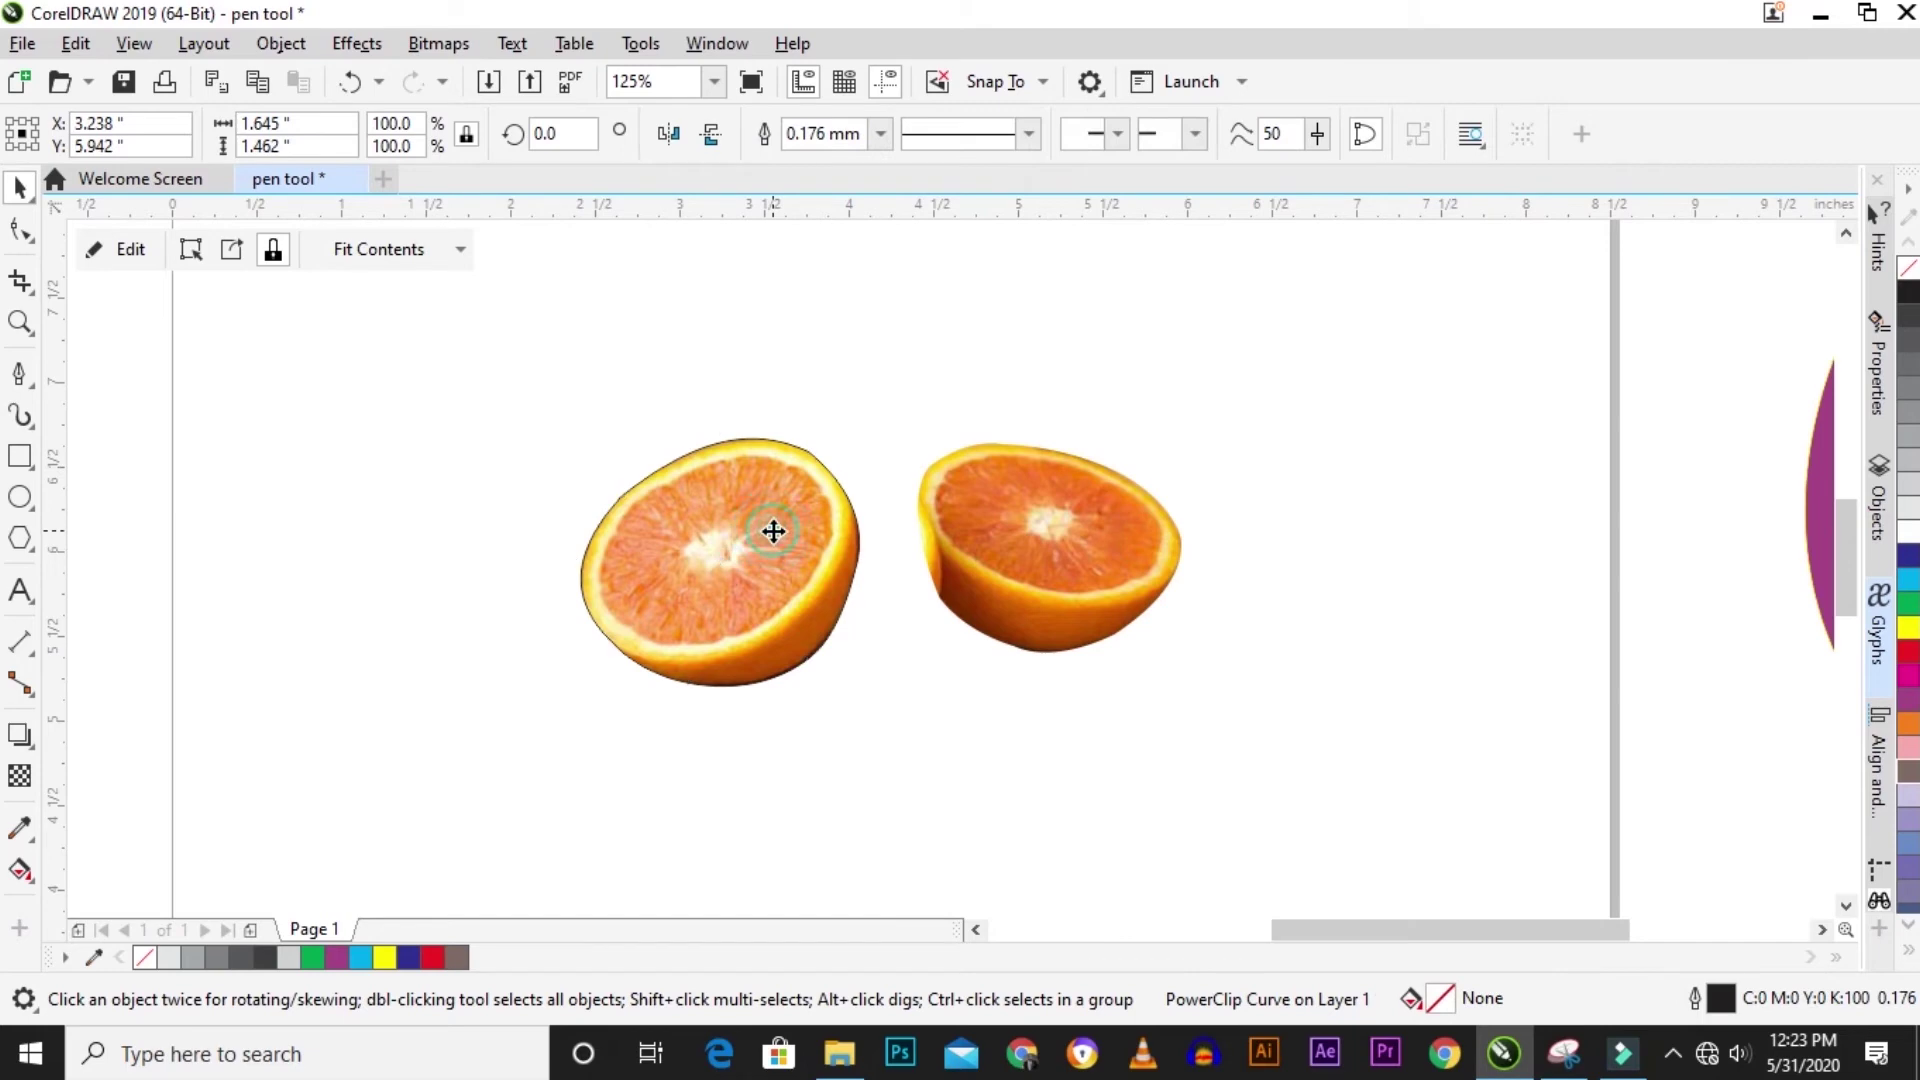
right_click(1910, 385)
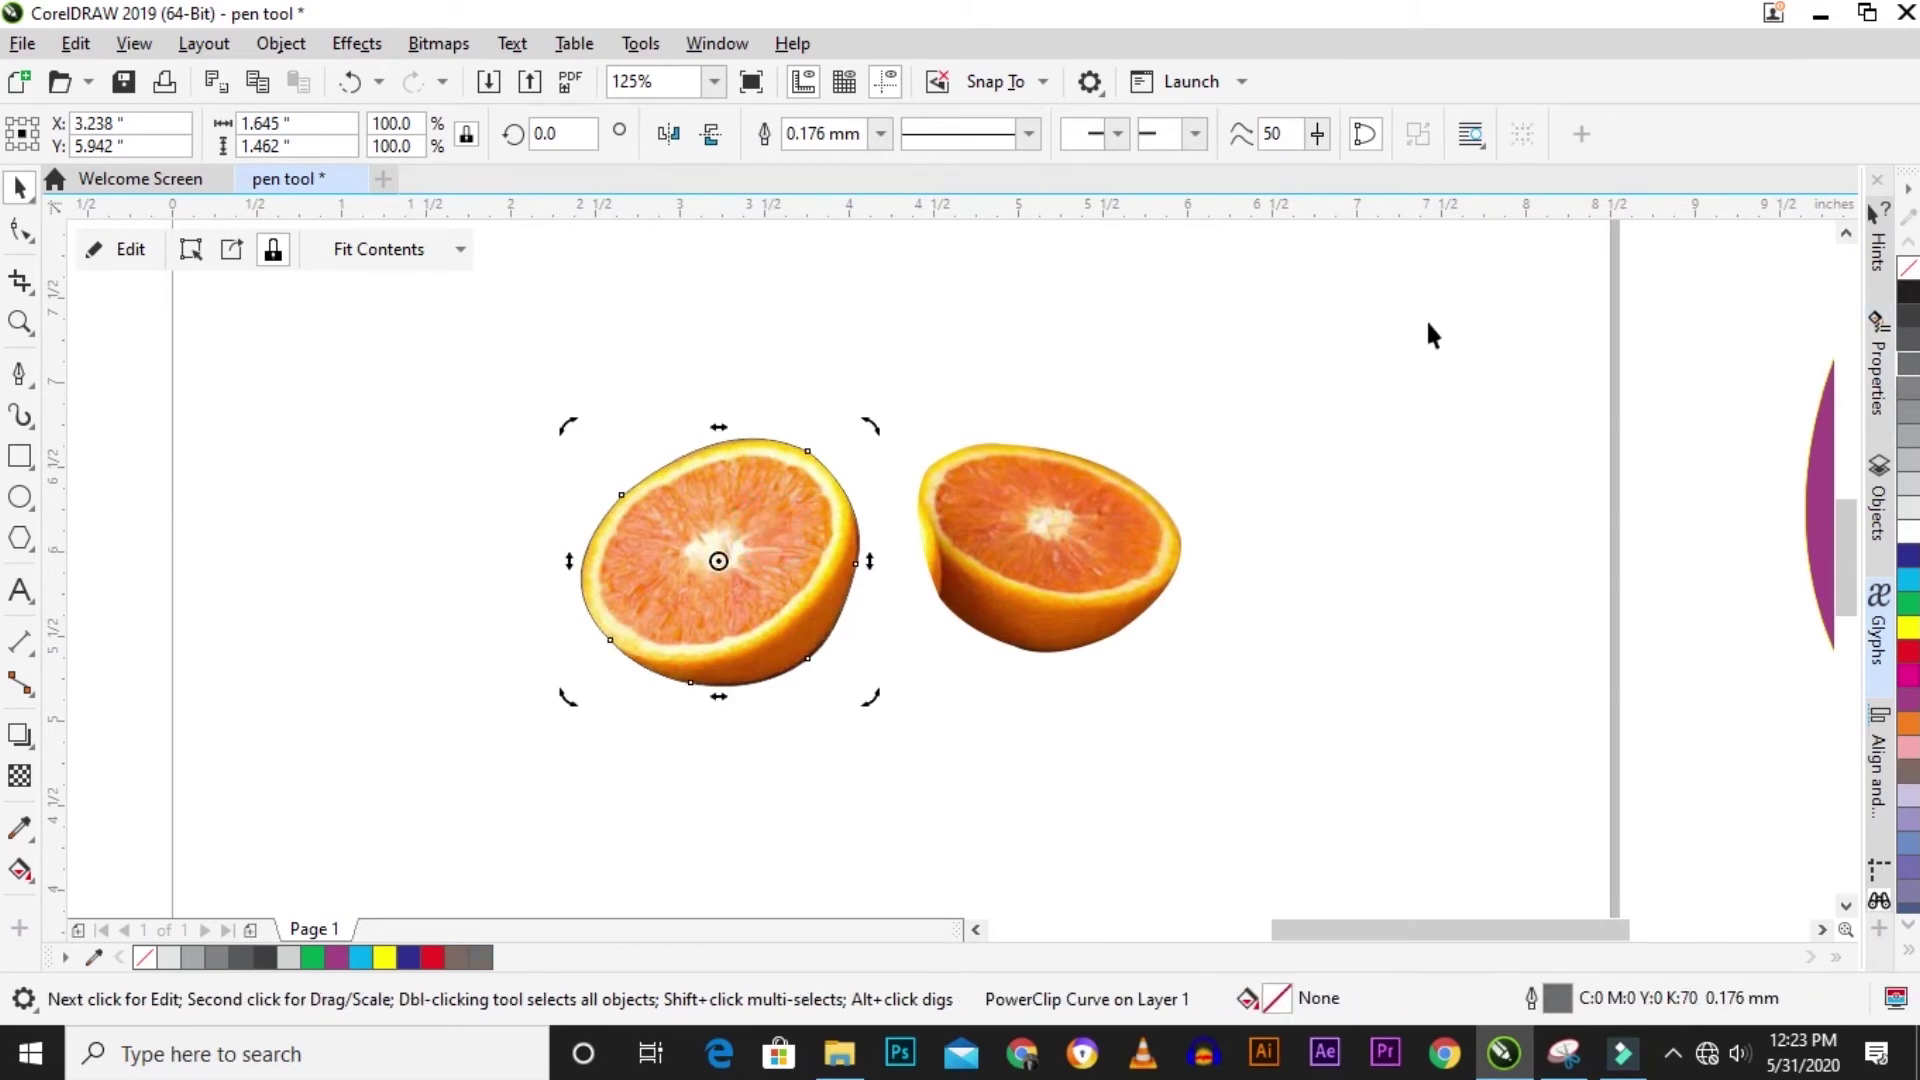
Try a 10.0 mm outline on the PowerClipped orange, settle on 4.0 mm, and select the right orange.
left_click(881, 135)
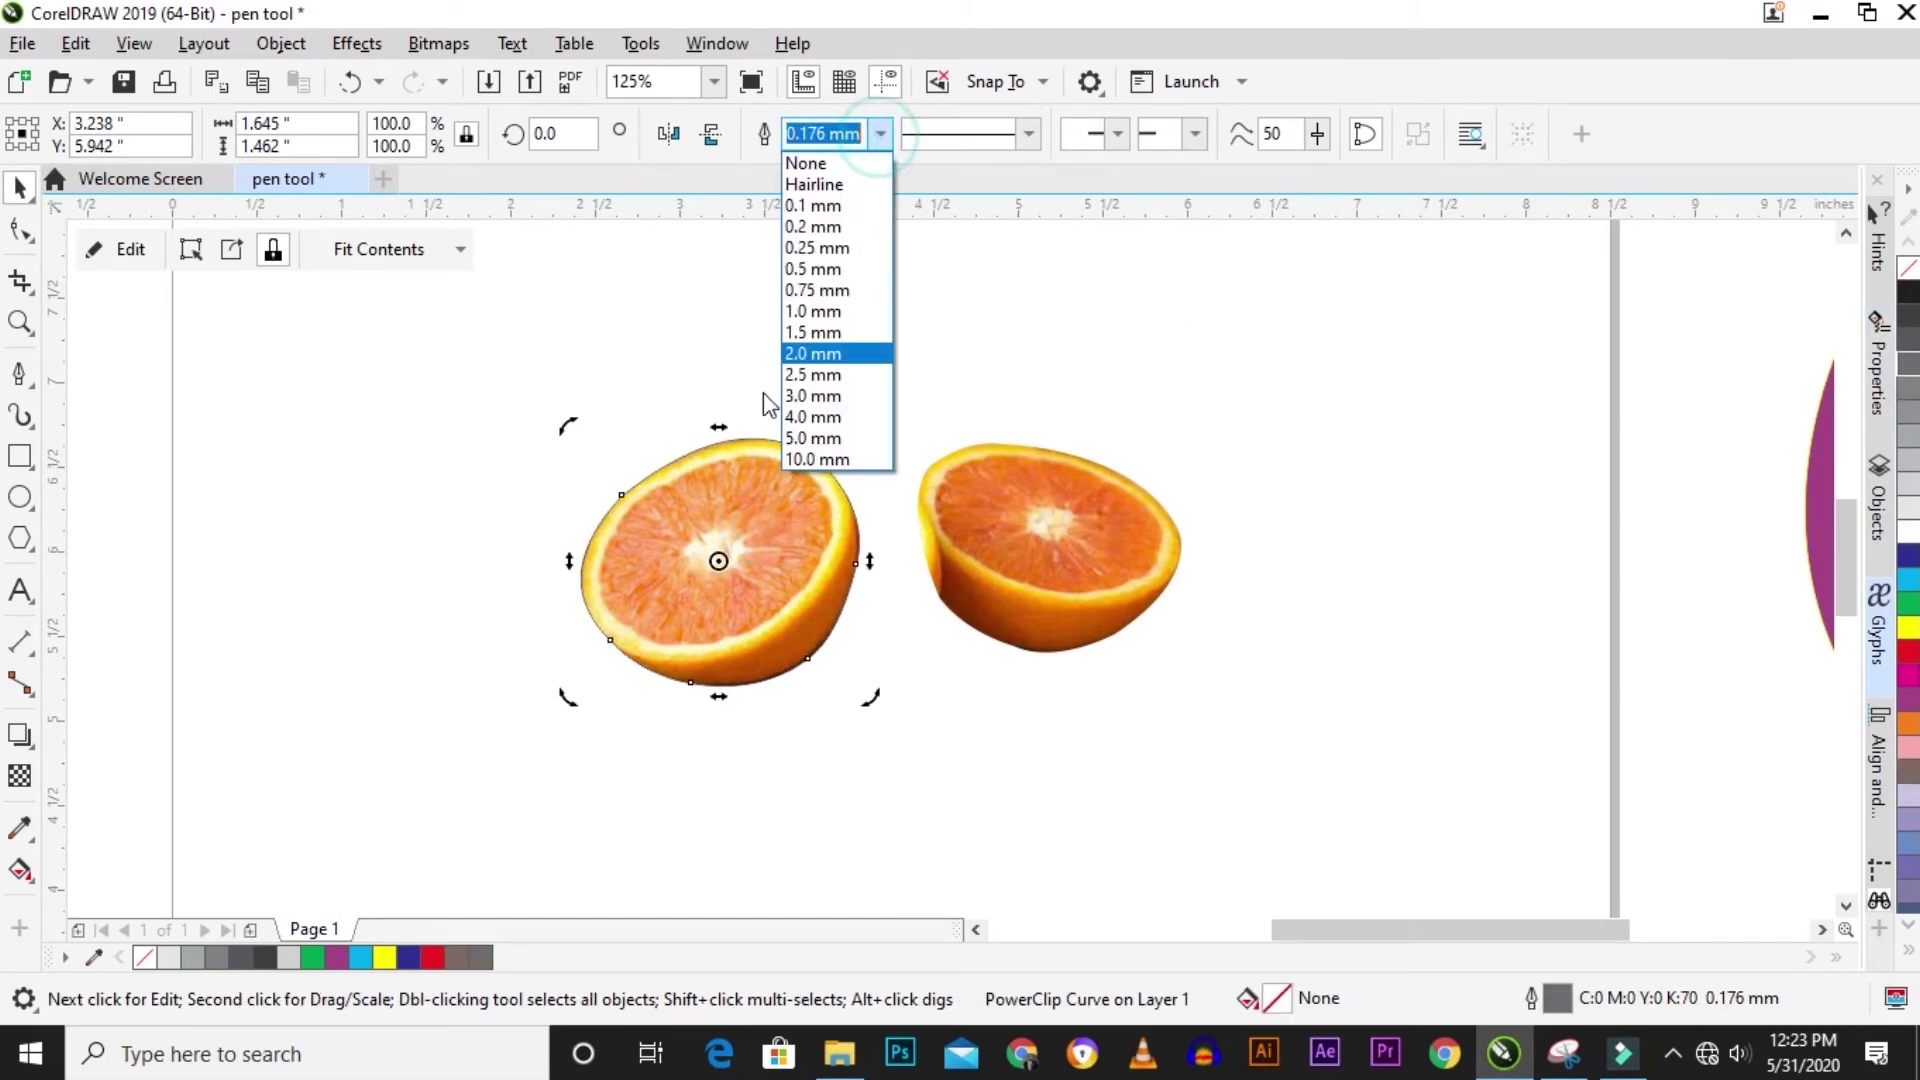
left_click(803, 456)
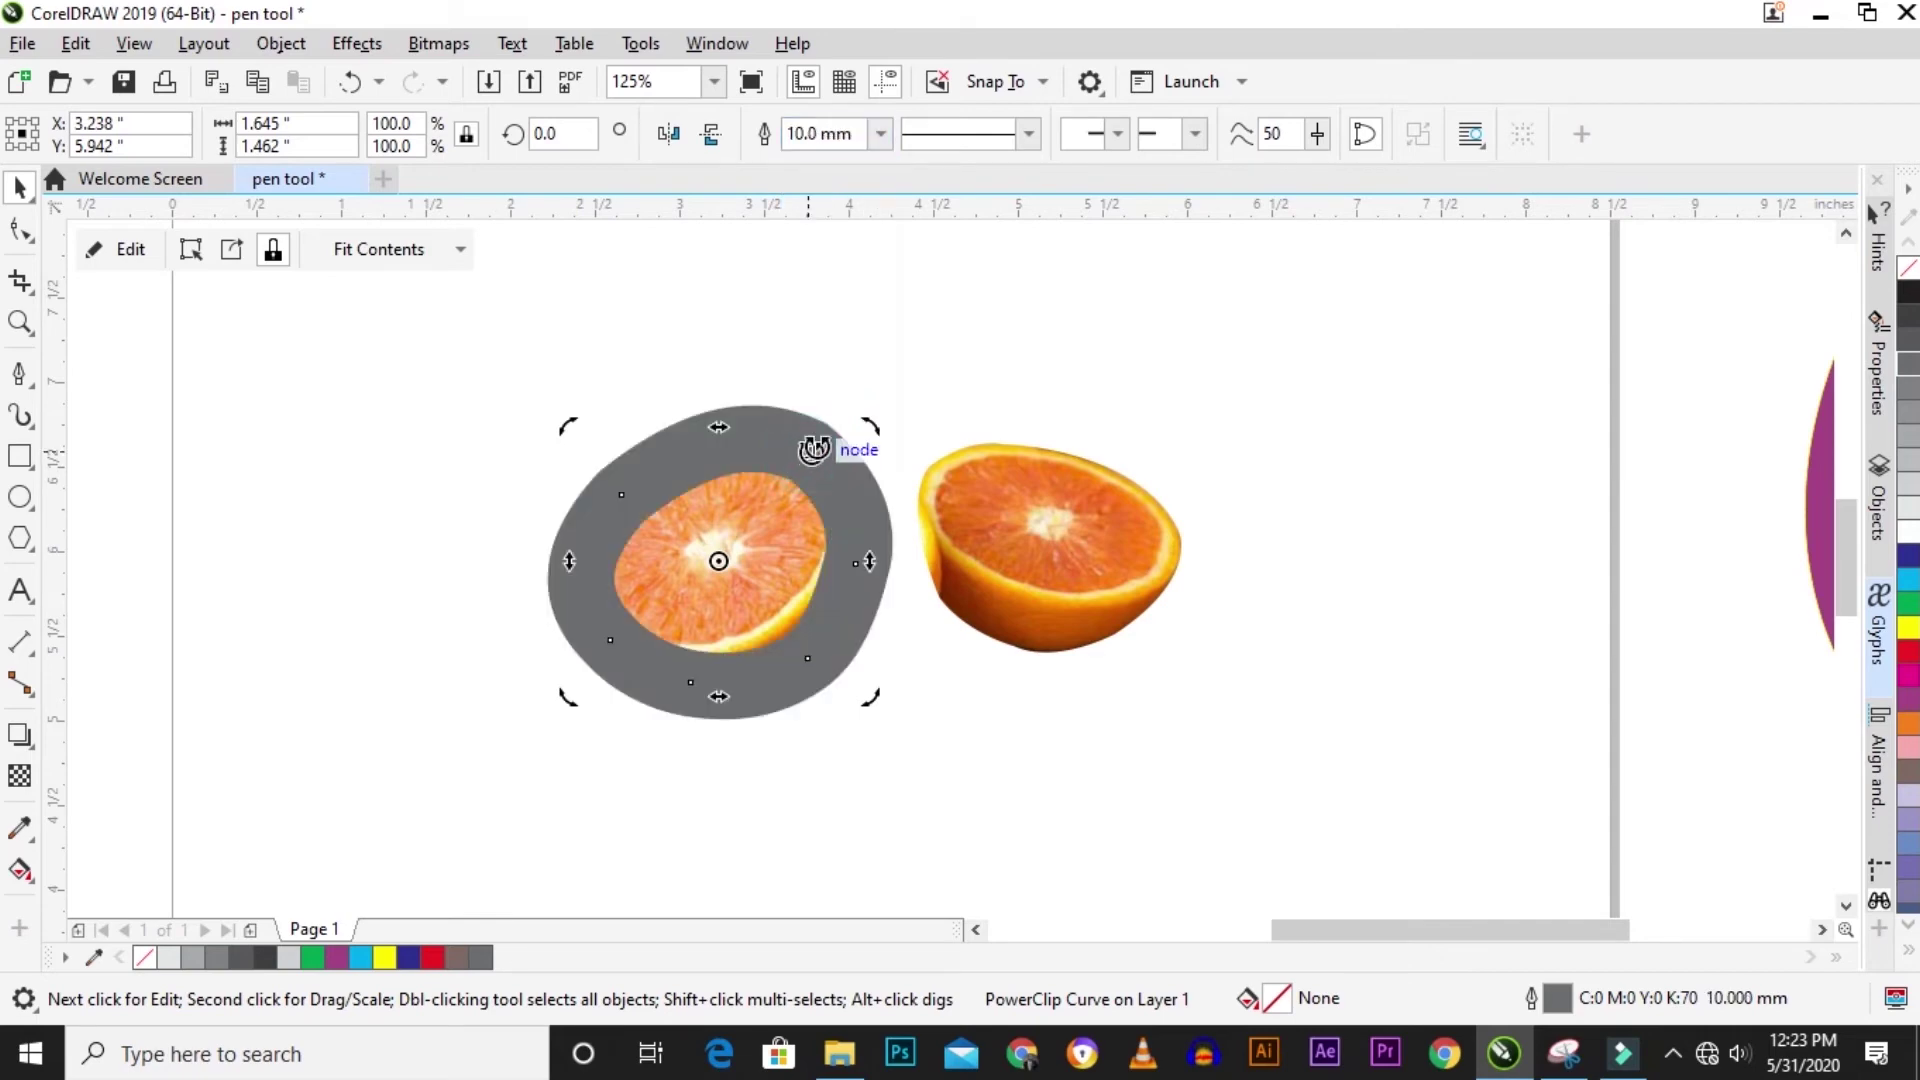
left_click(881, 134)
left_click(832, 418)
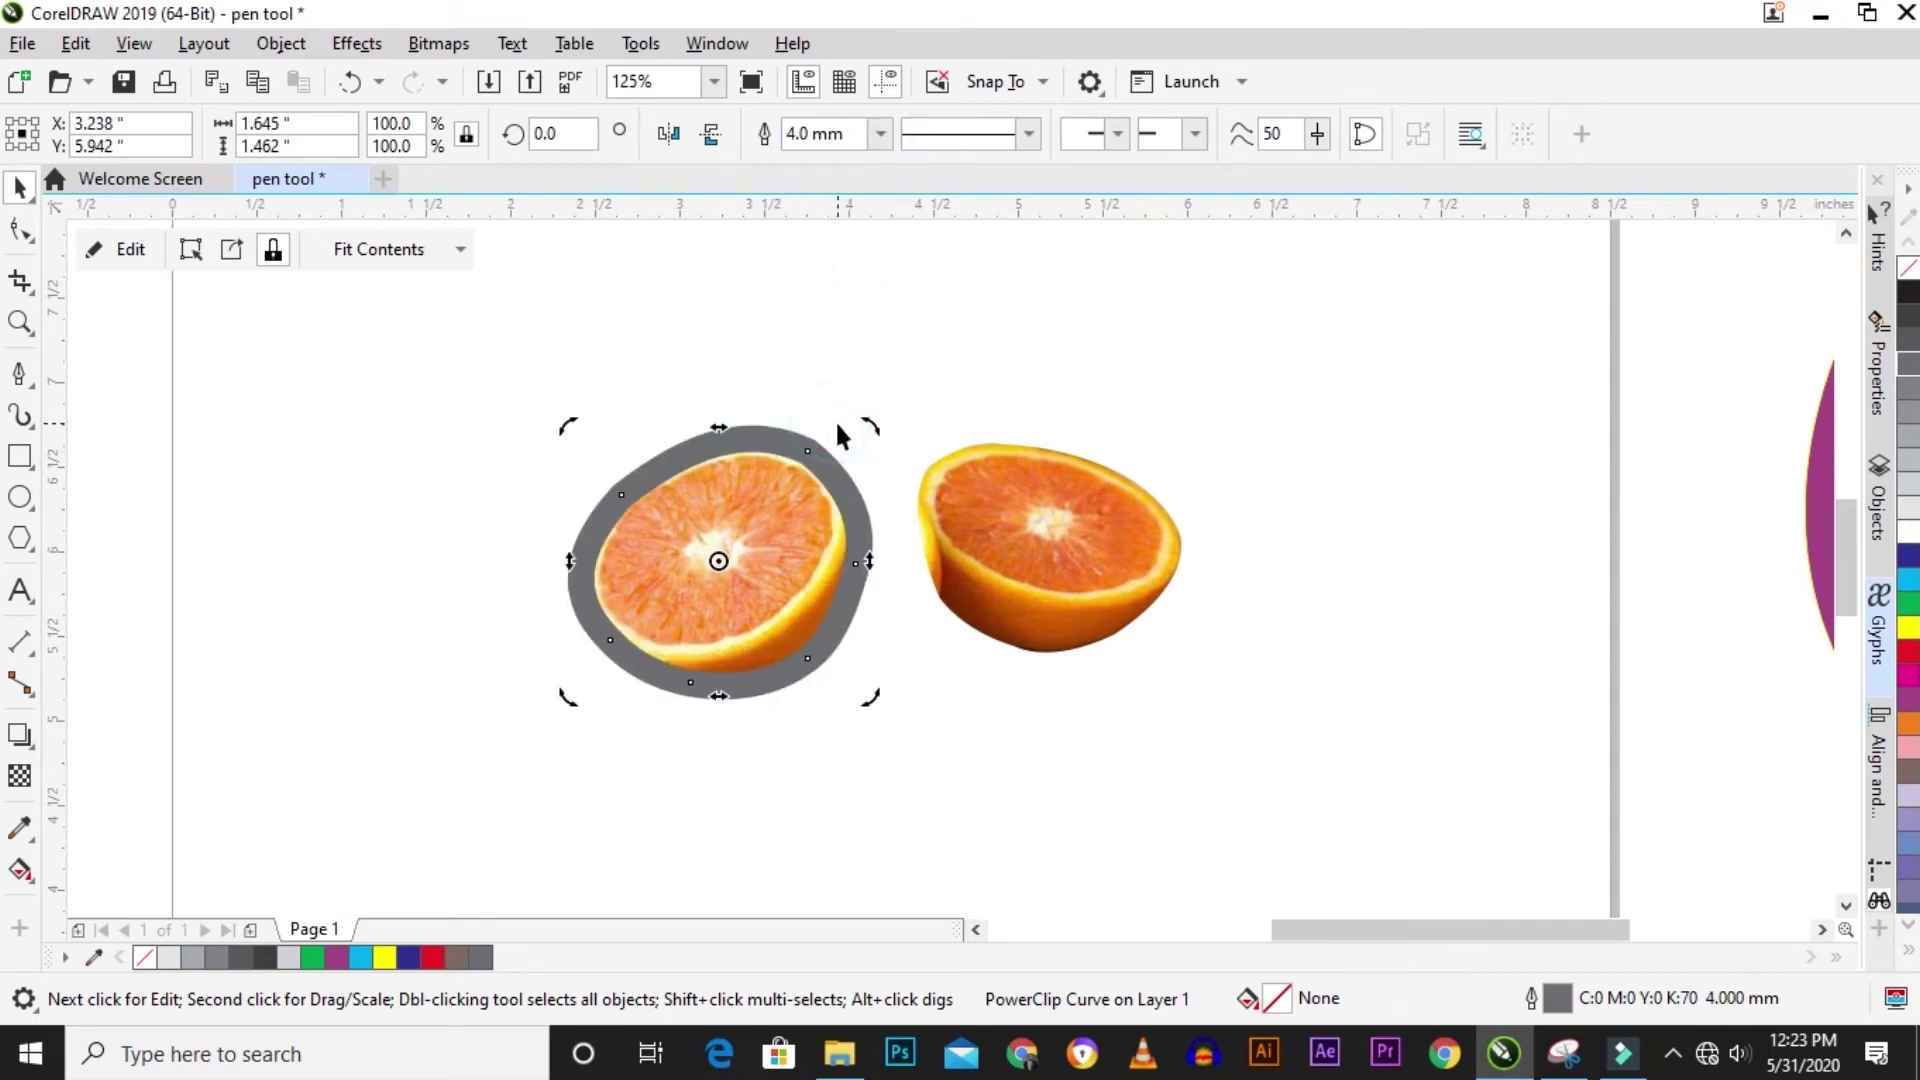
left_click(1072, 483)
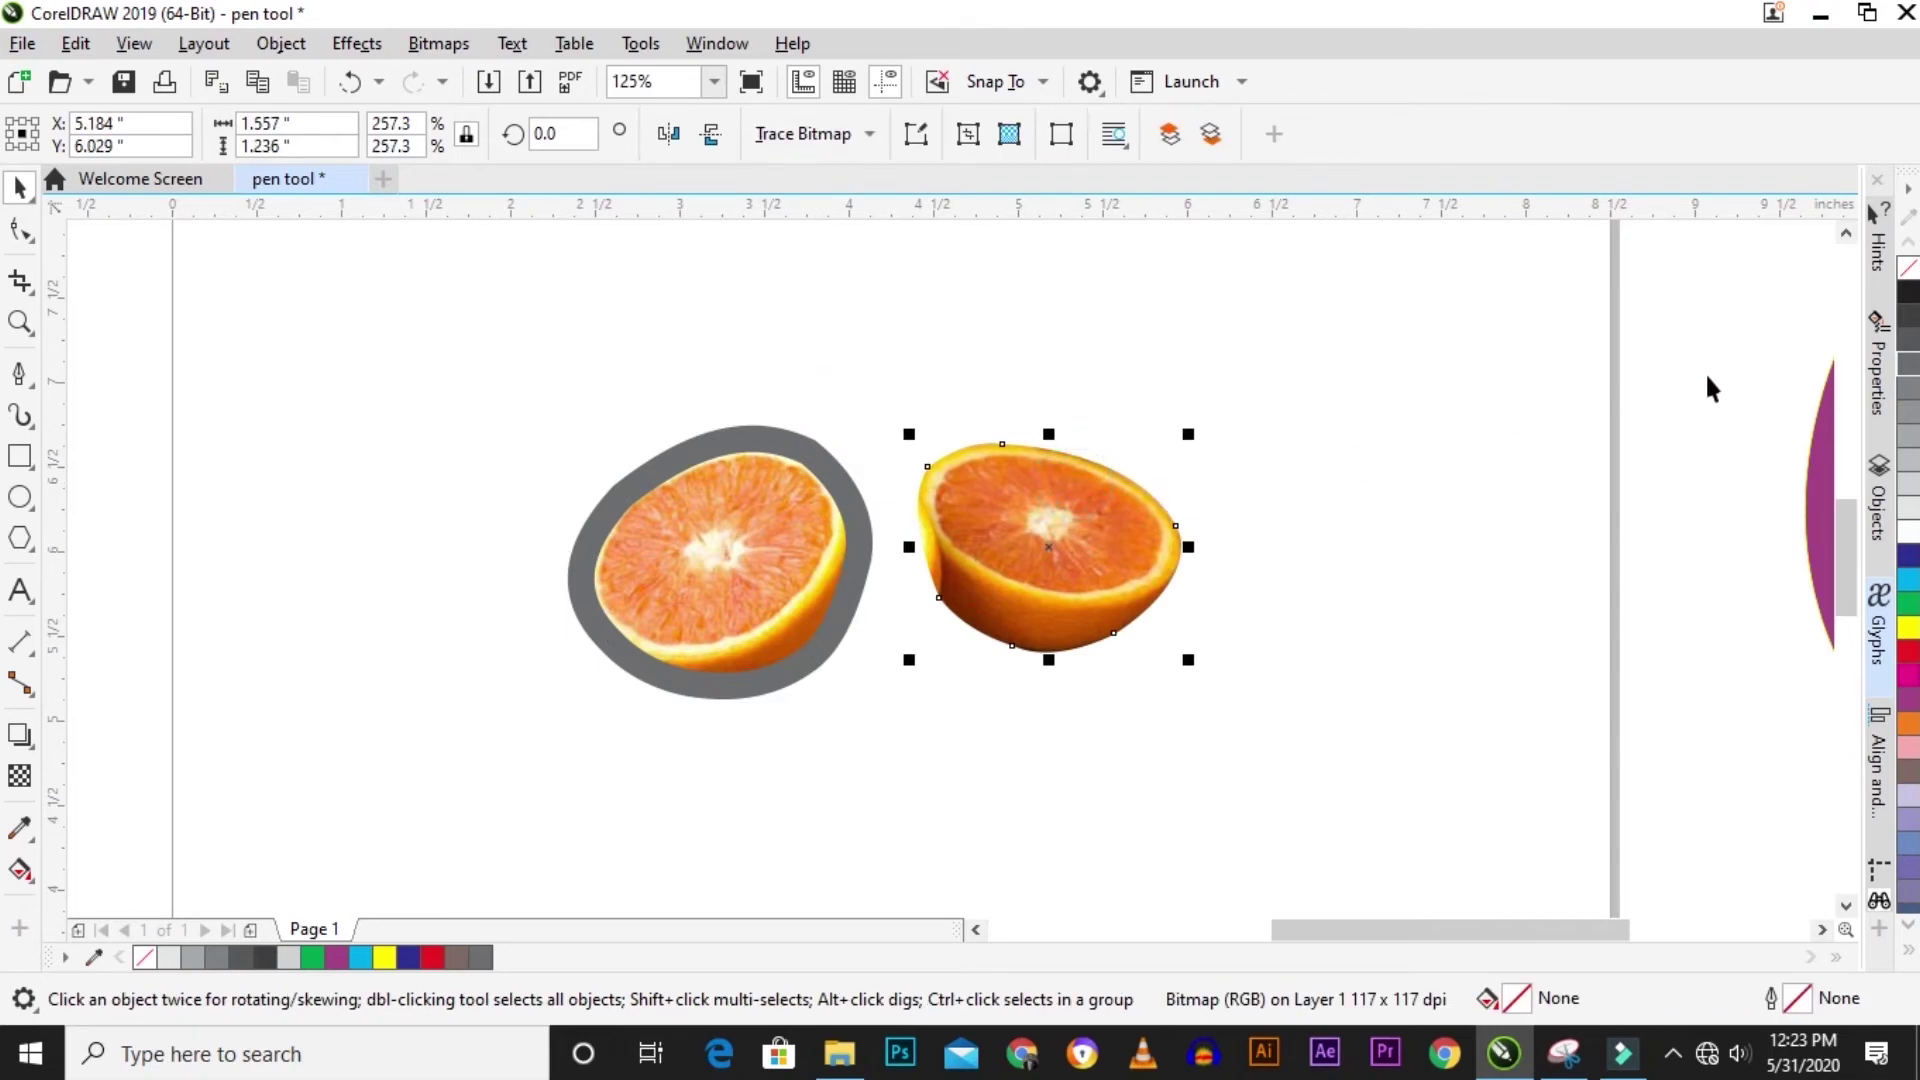
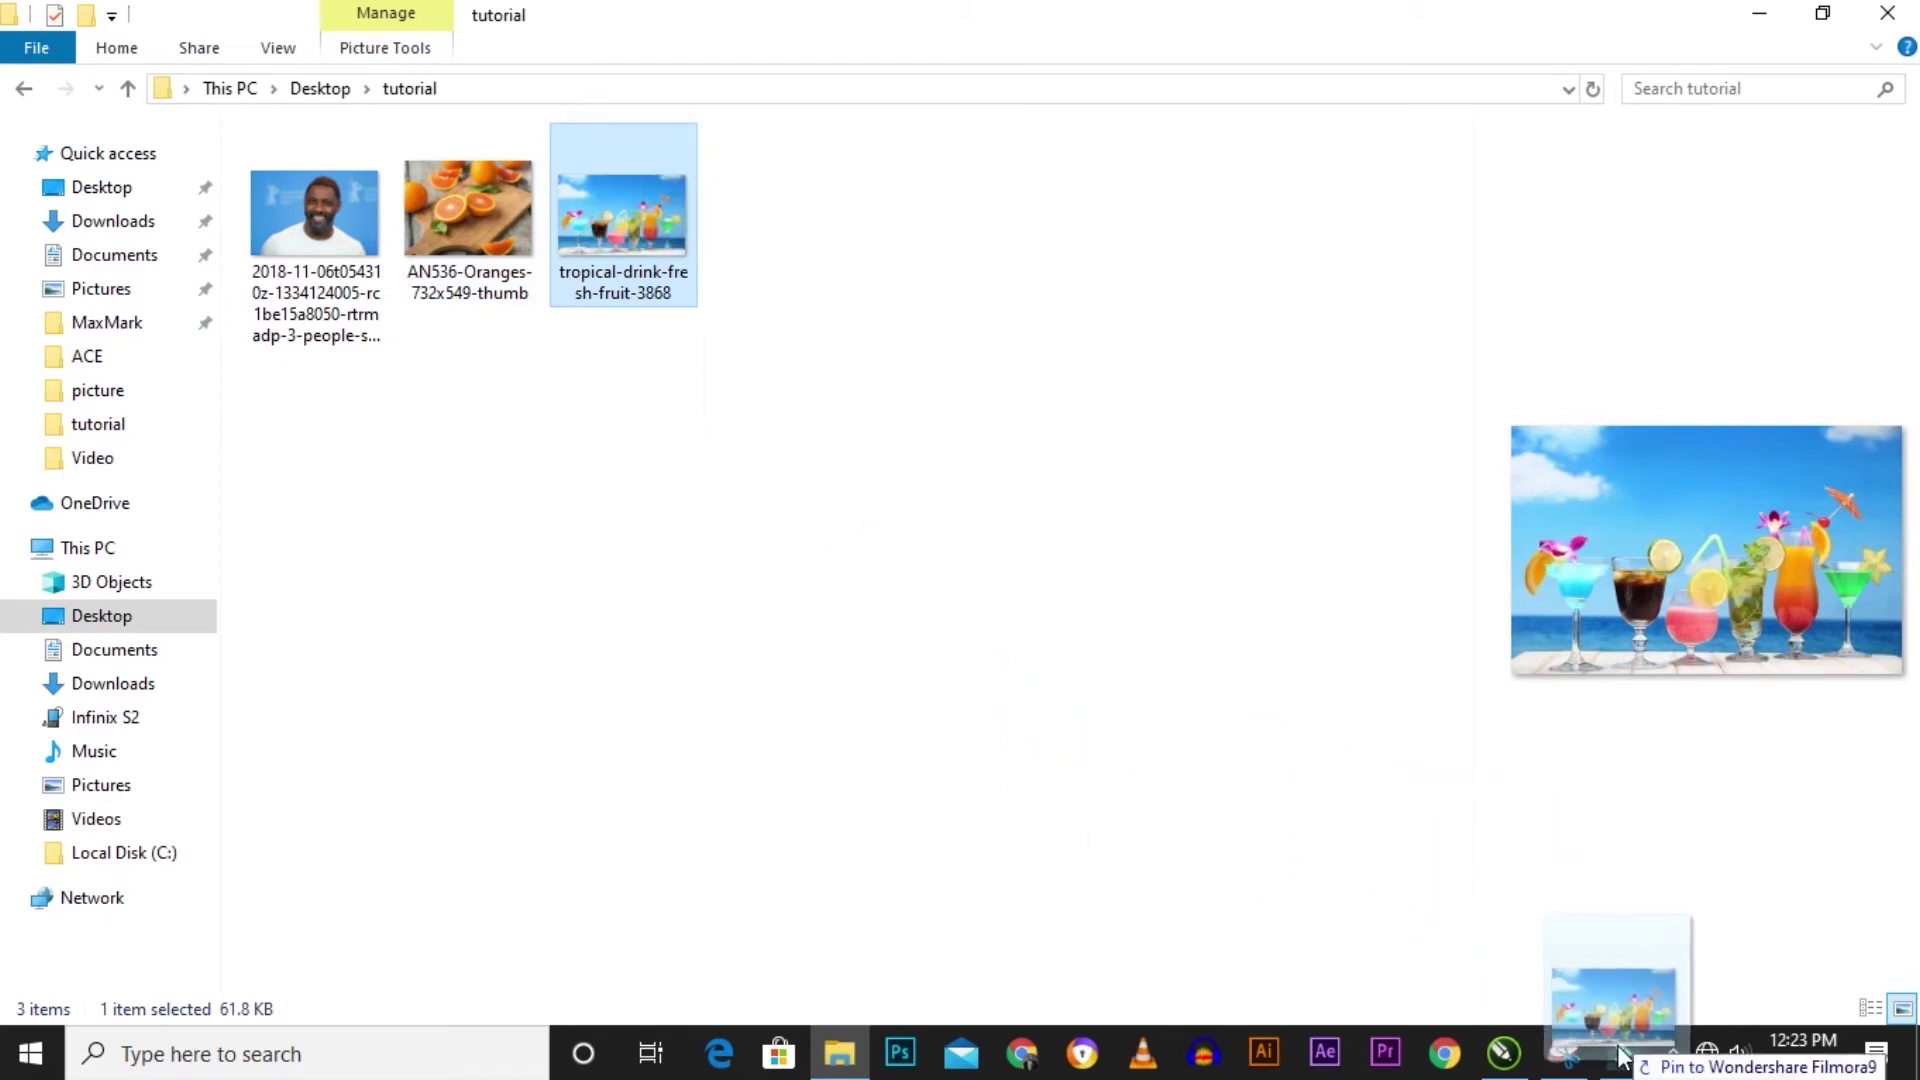
Bring tropical-drink-fresh-fruit-3868 from the tutorial folder onto the page and enlarge it to about 7.27 × 4.63 in.
left_click_drag(578, 190, 694, 295)
left_click_drag(930, 465, 1021, 566)
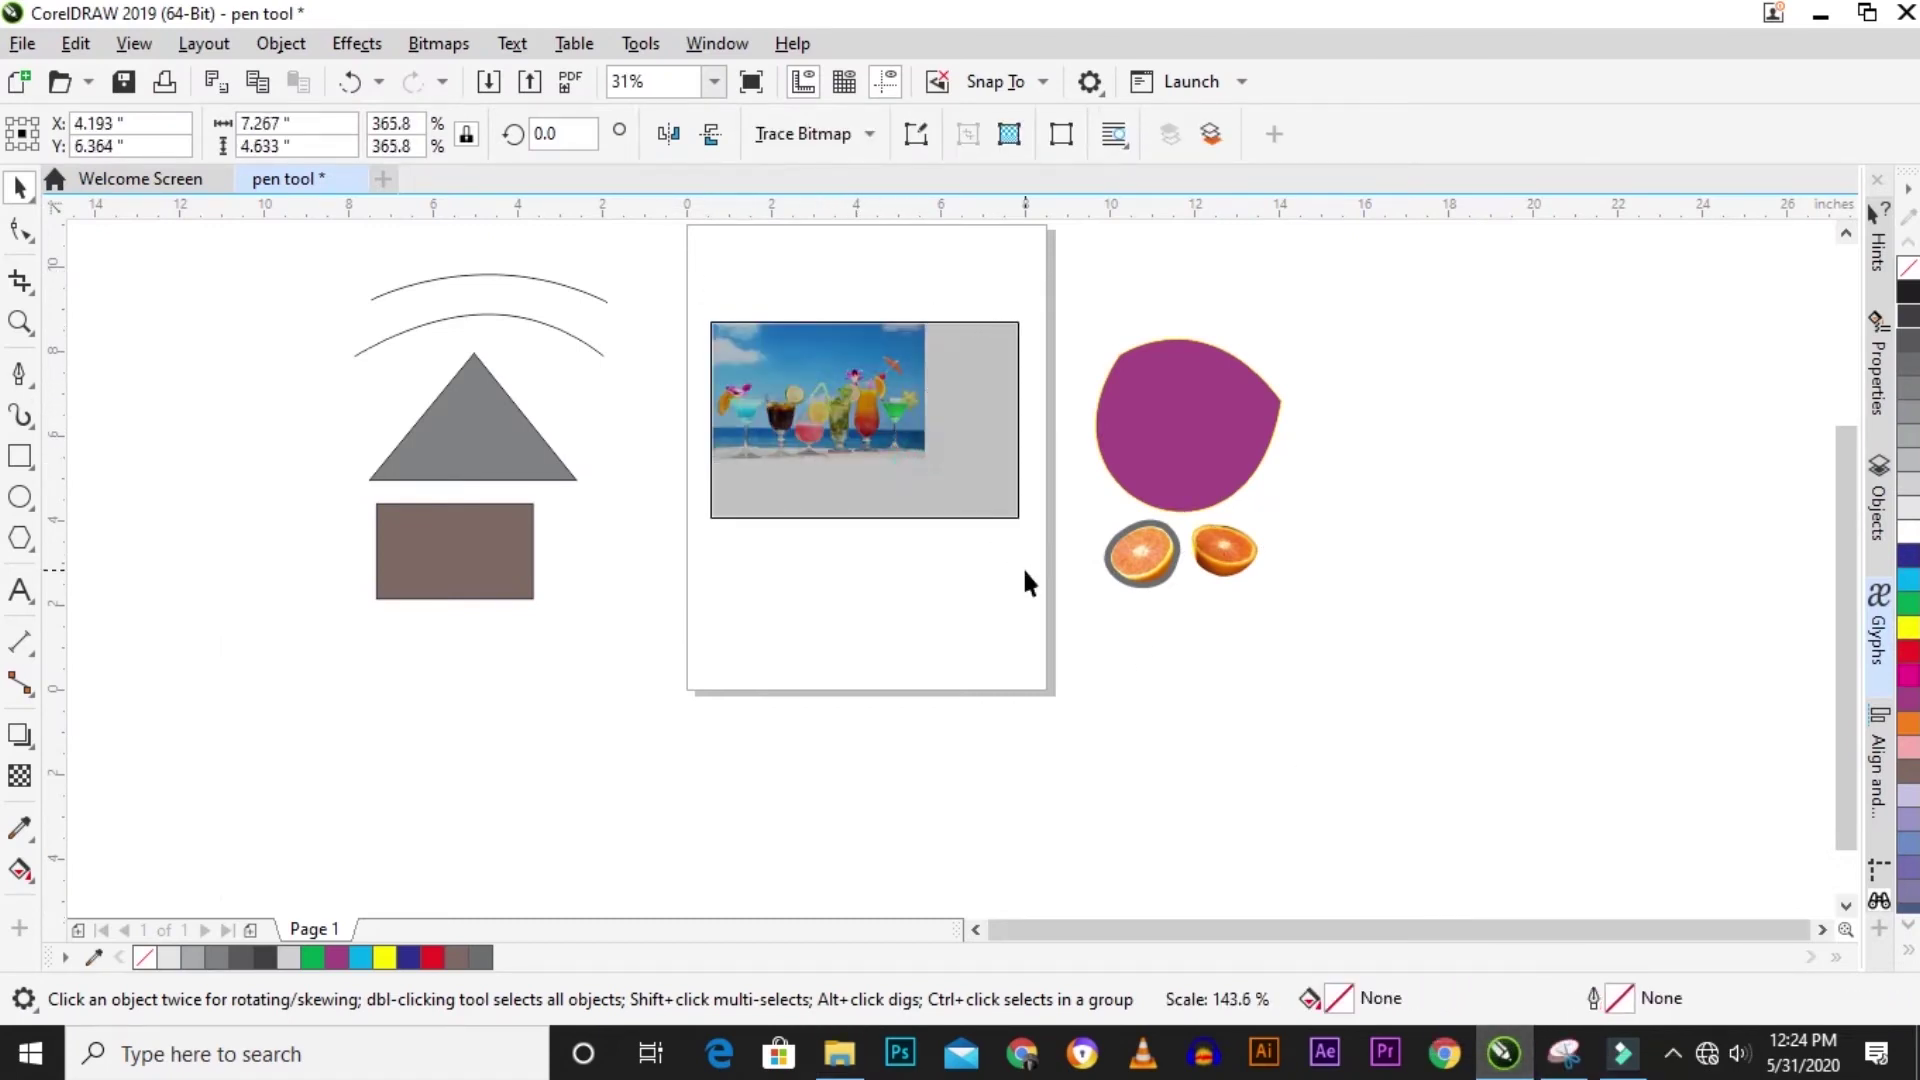
scroll(810, 393, "up", 2)
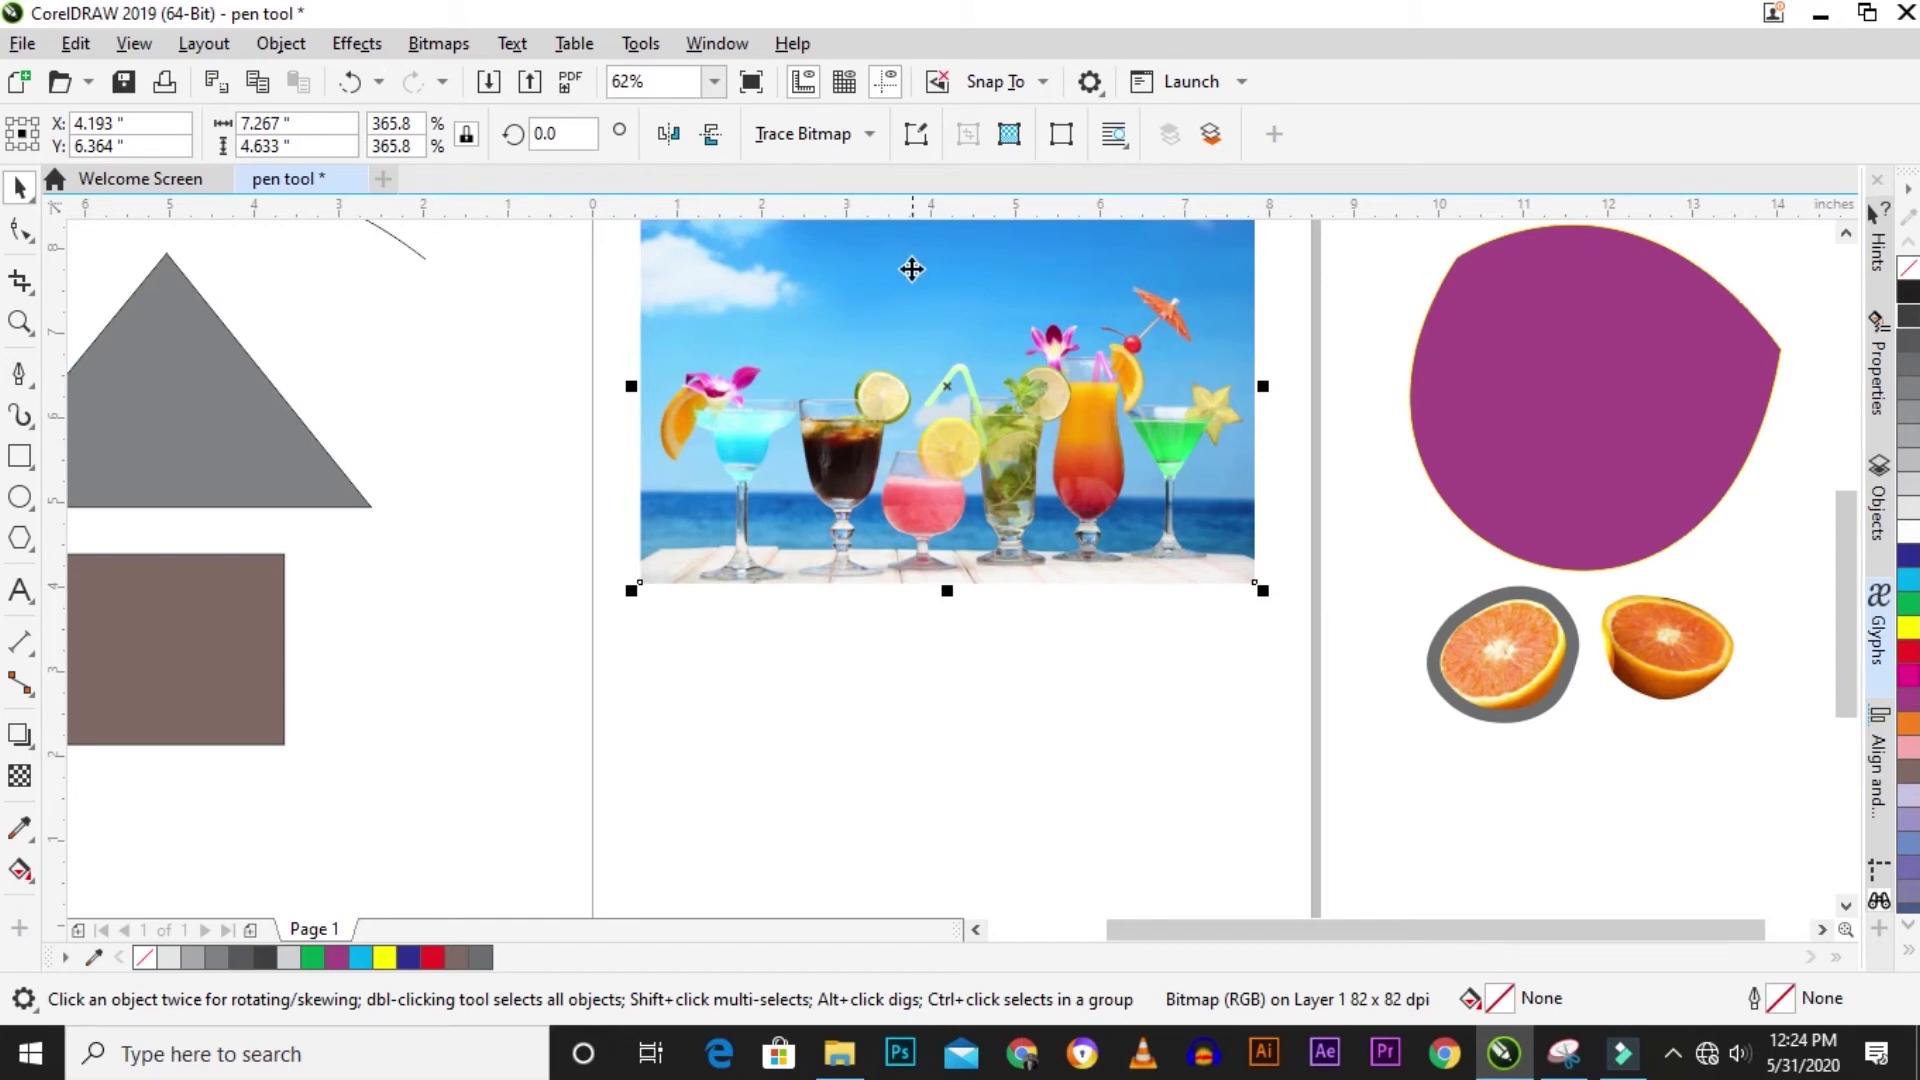
scroll(837, 367, "up", 1)
scroll(831, 381, "down", 3)
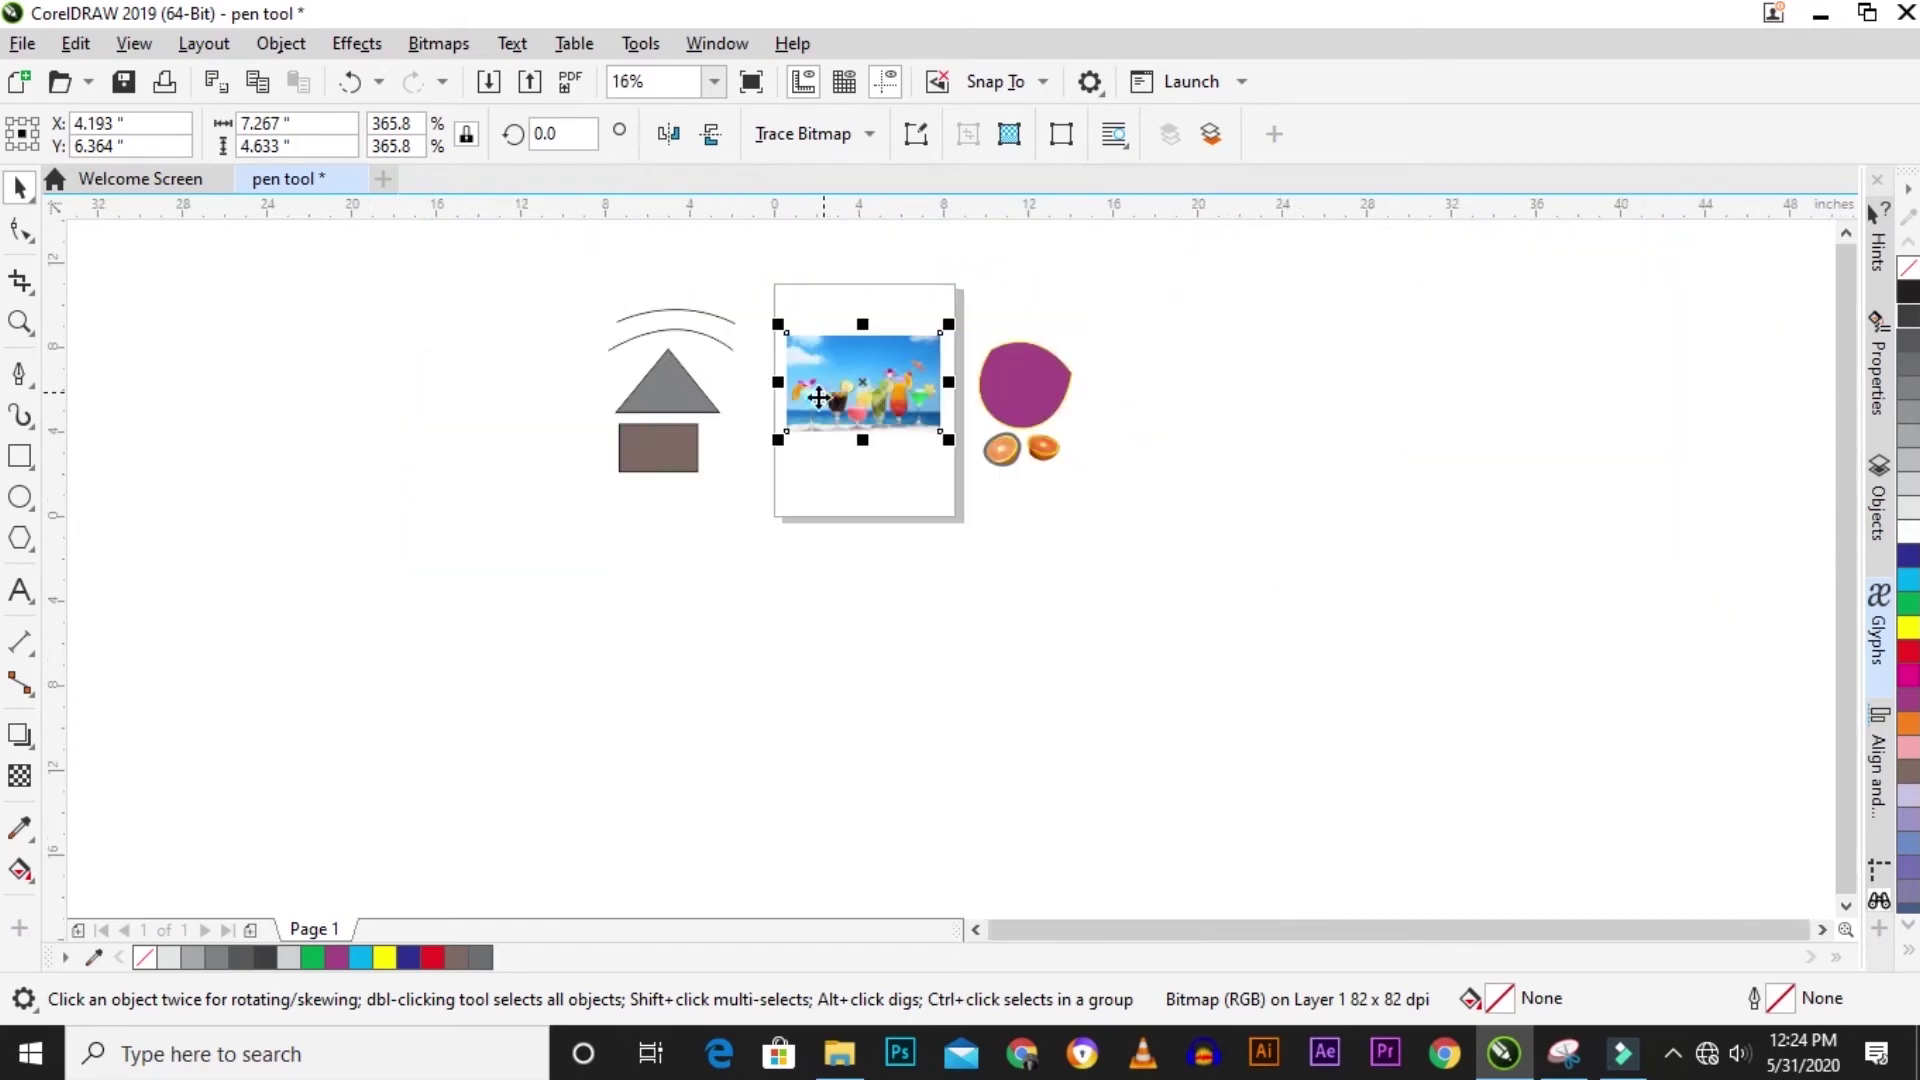
Import tropical-drink-fresh-fruit-3868 from the Desktop's tutorial folder and place it about 7.99 × 5.09 in below the first drinks photo.
left_click(22, 44)
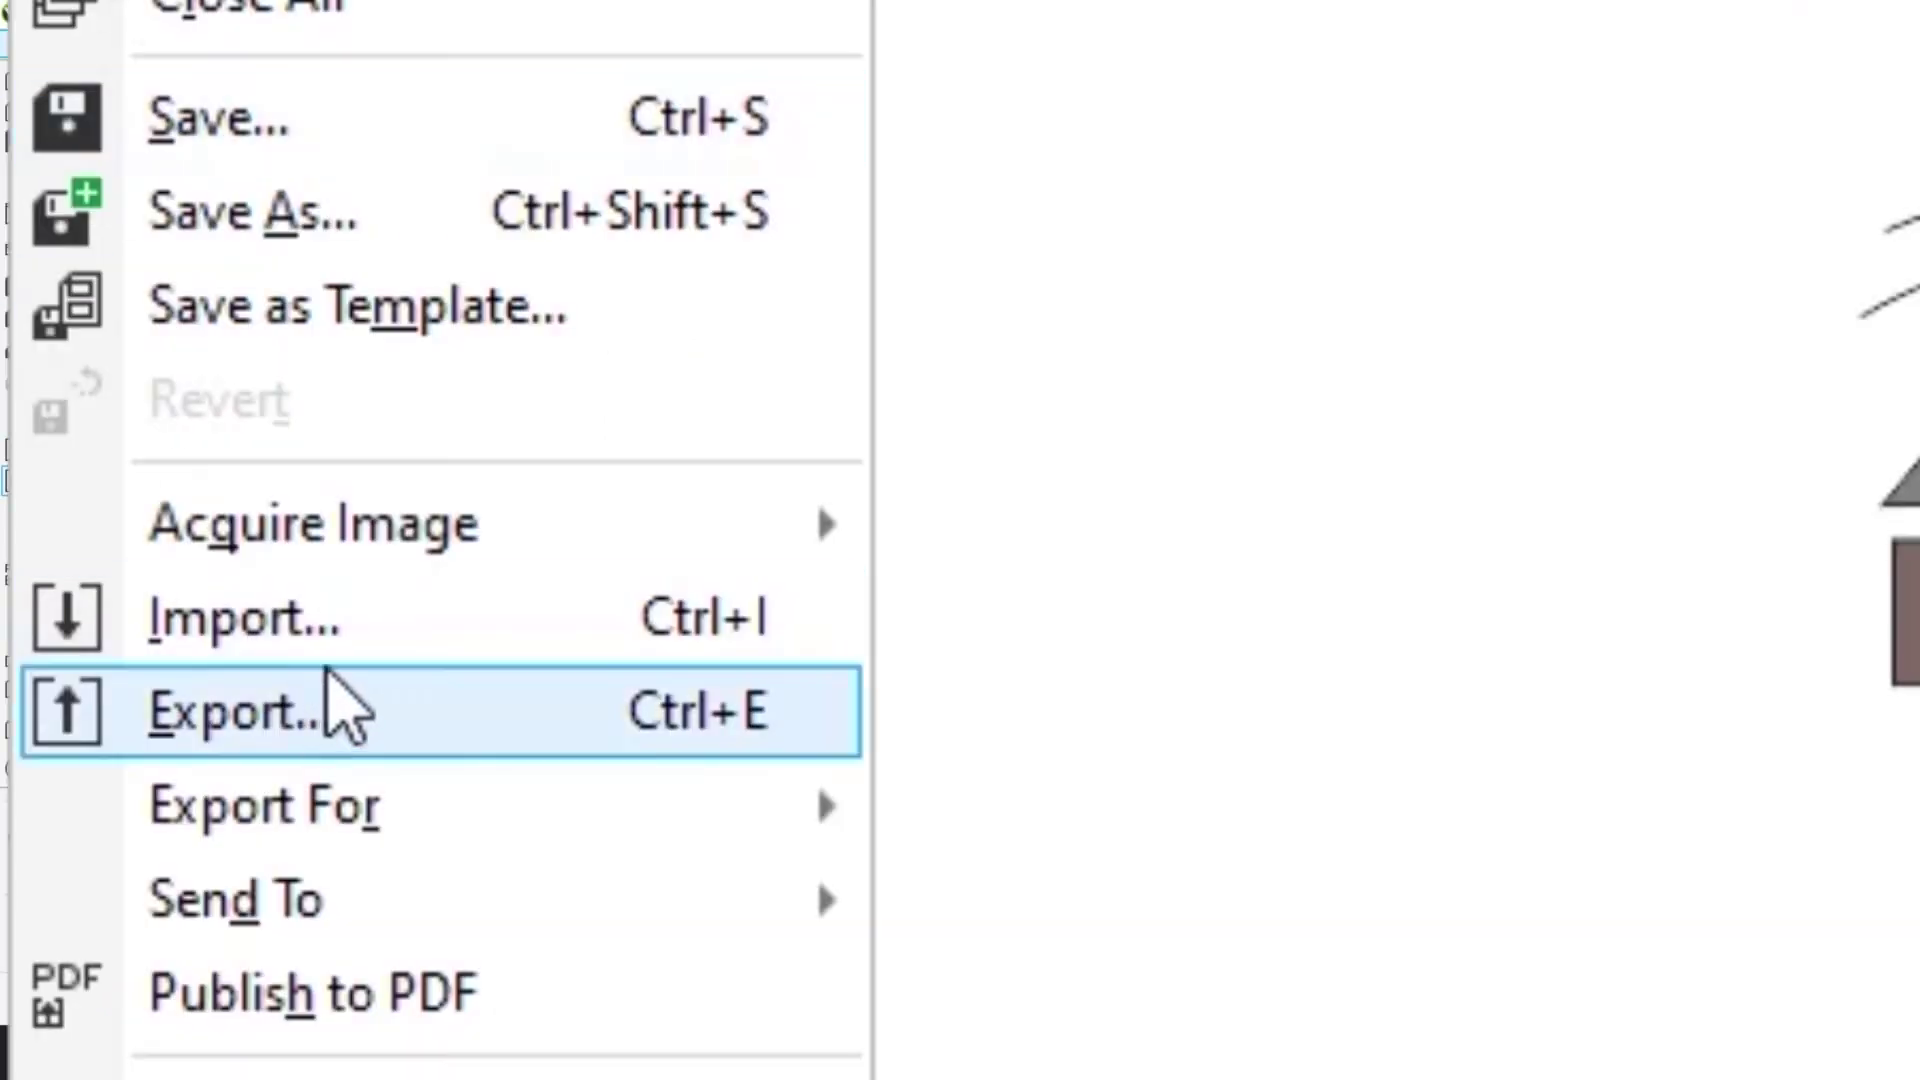
left_click(112, 459)
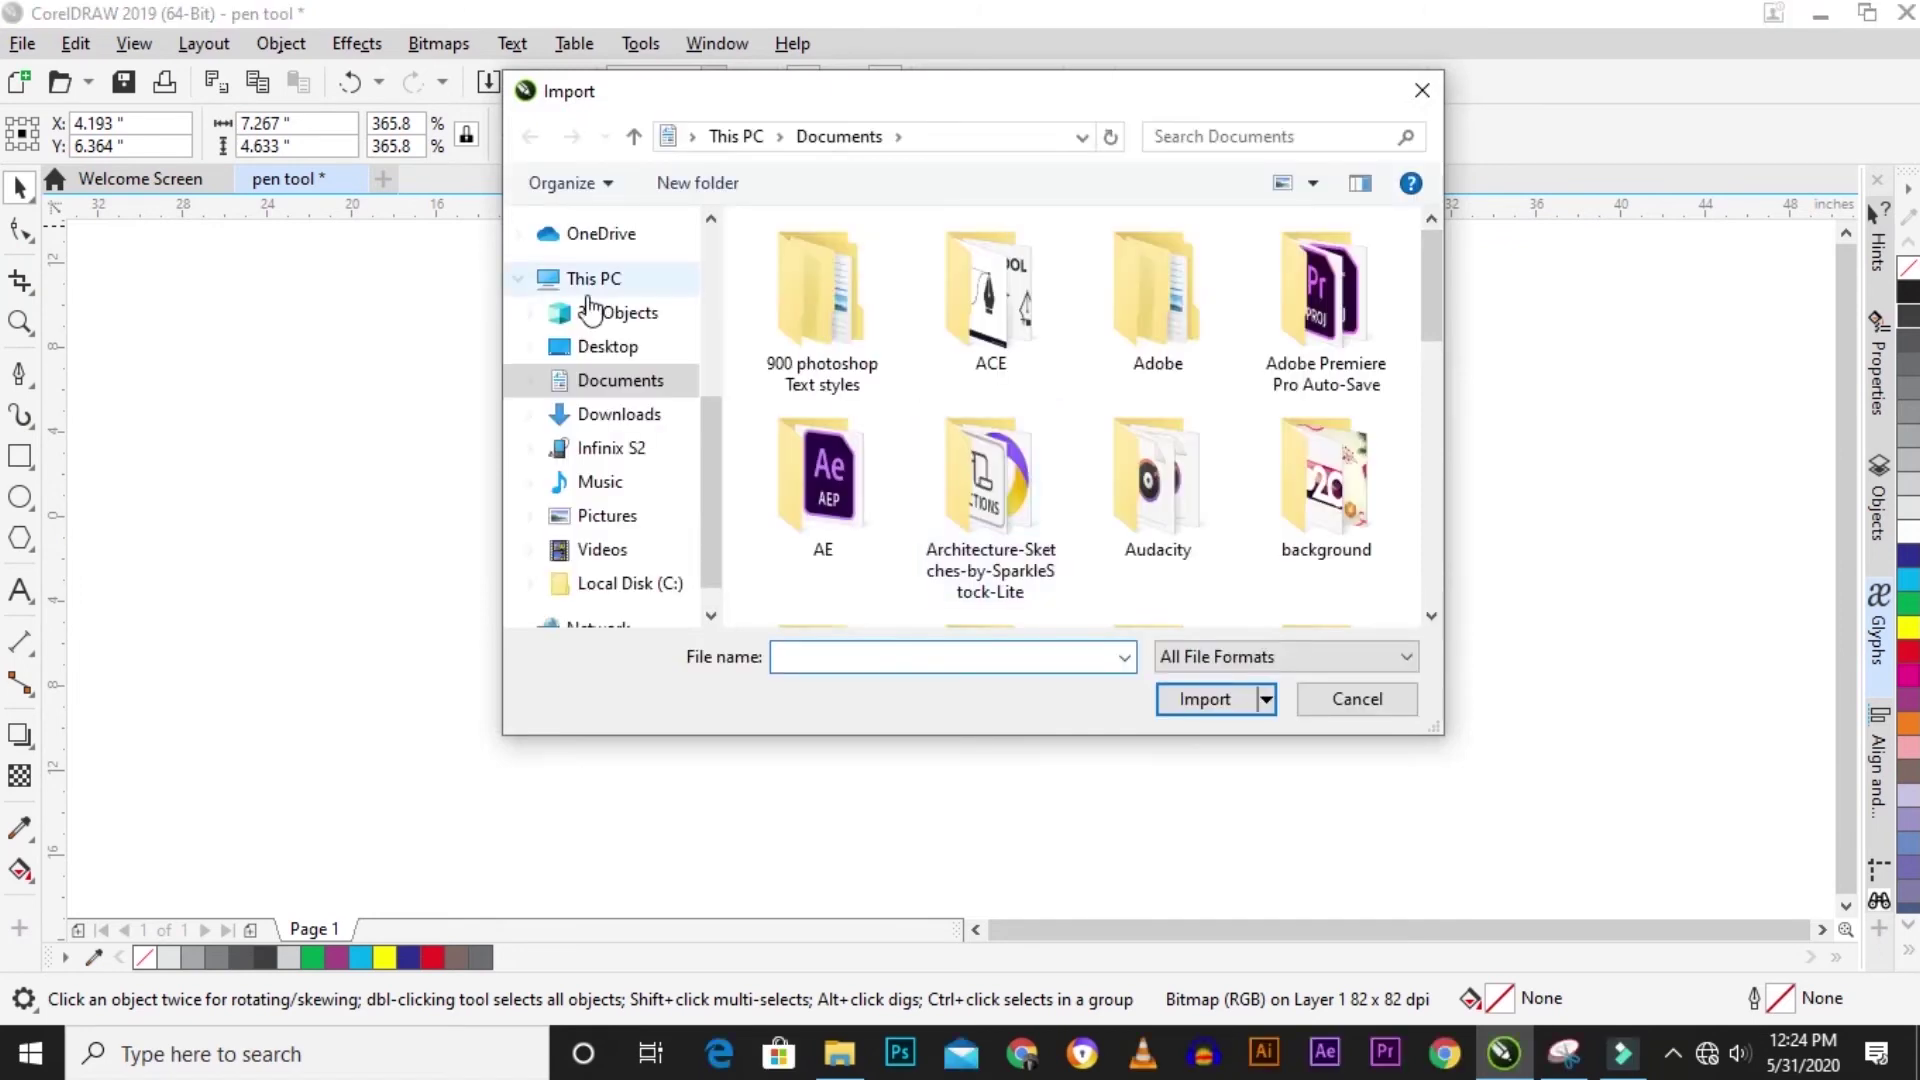
left_click(620, 348)
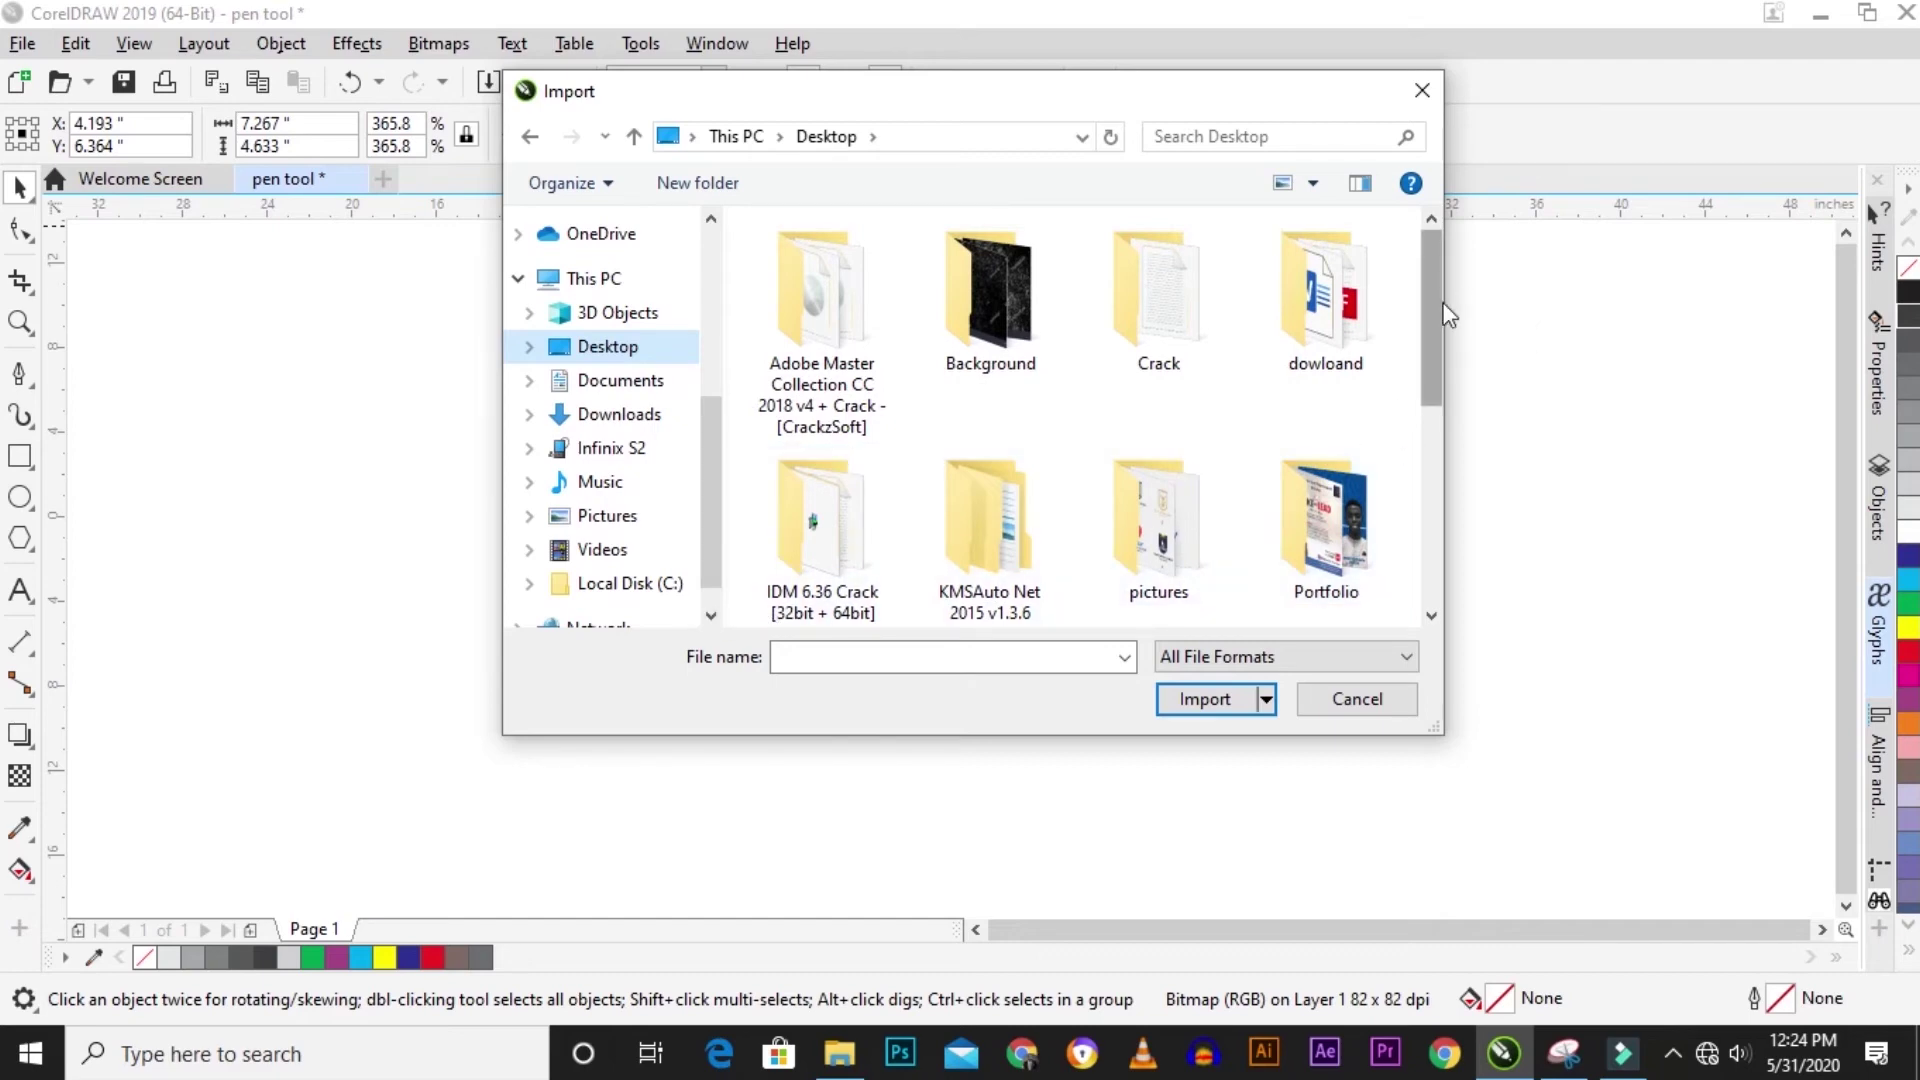
left_click_drag(1426, 320, 1426, 460)
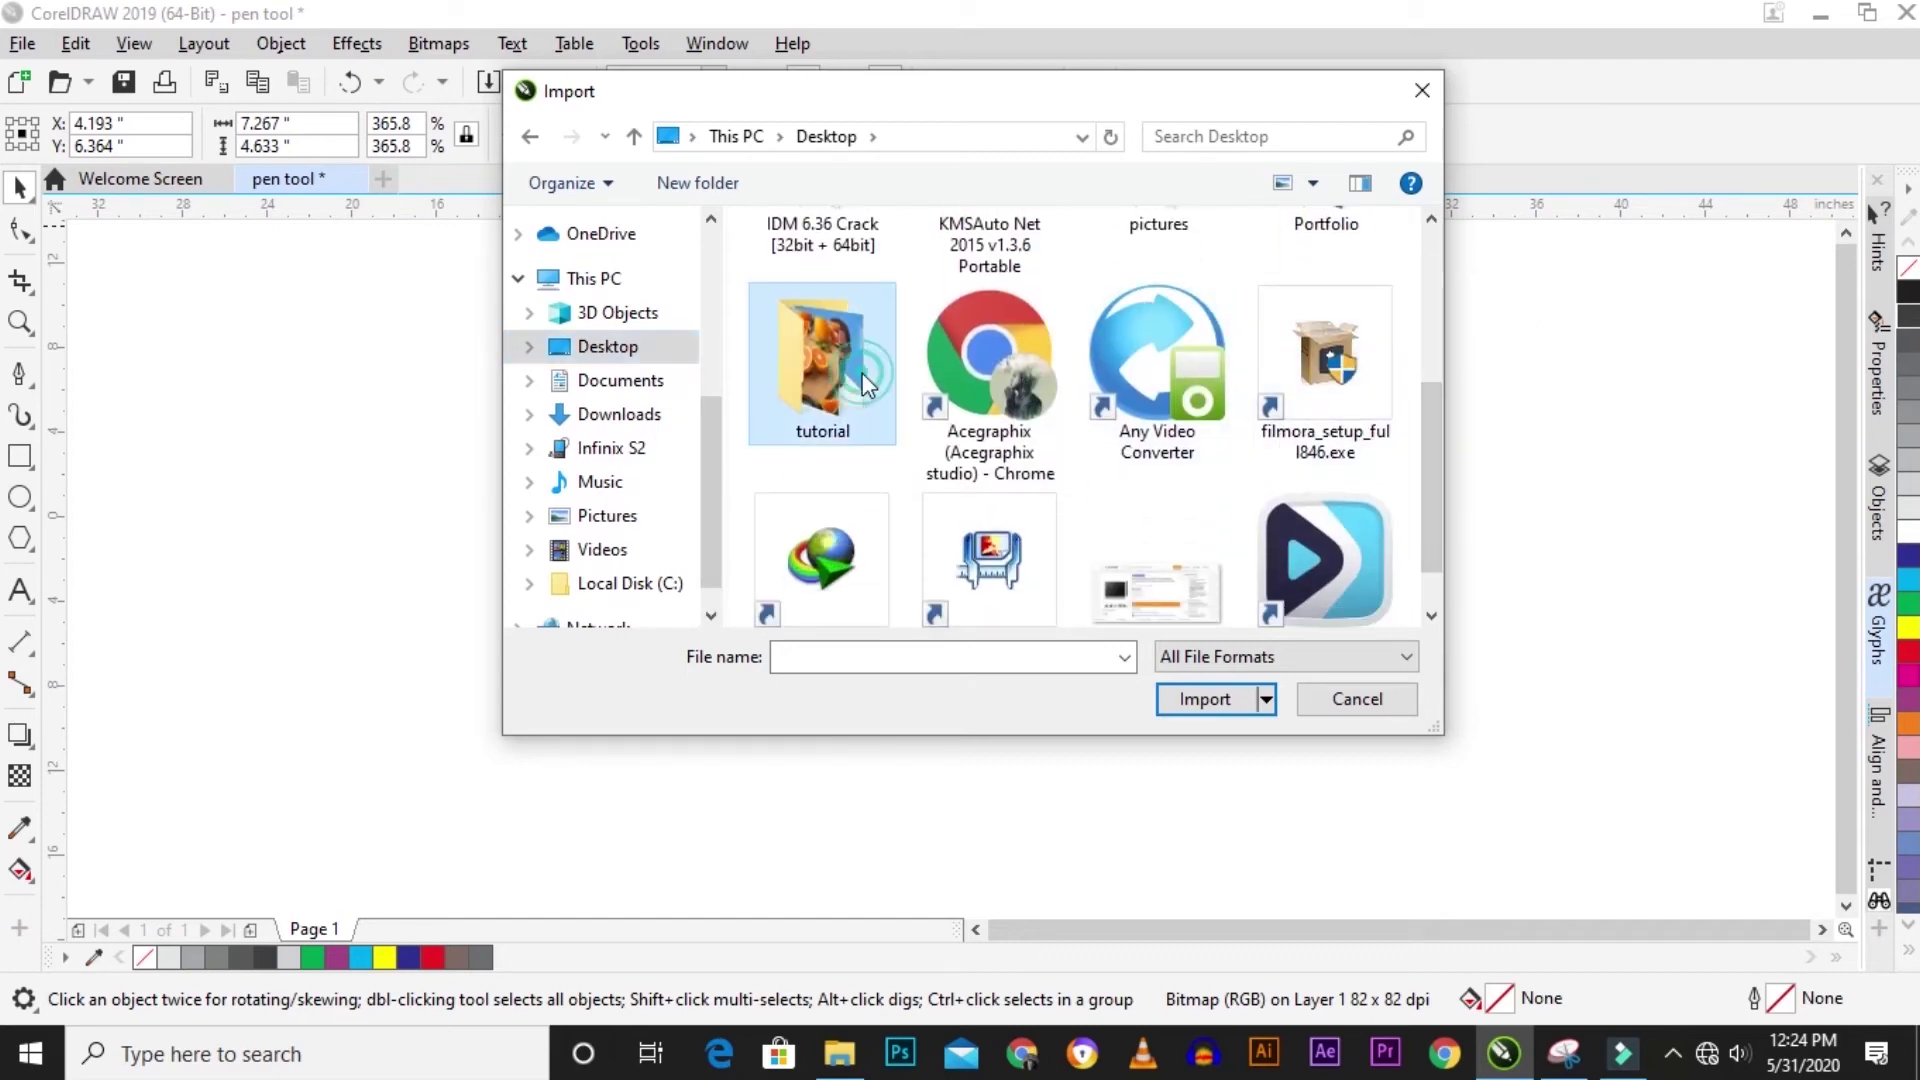
double_click(866, 385)
left_click(1232, 309)
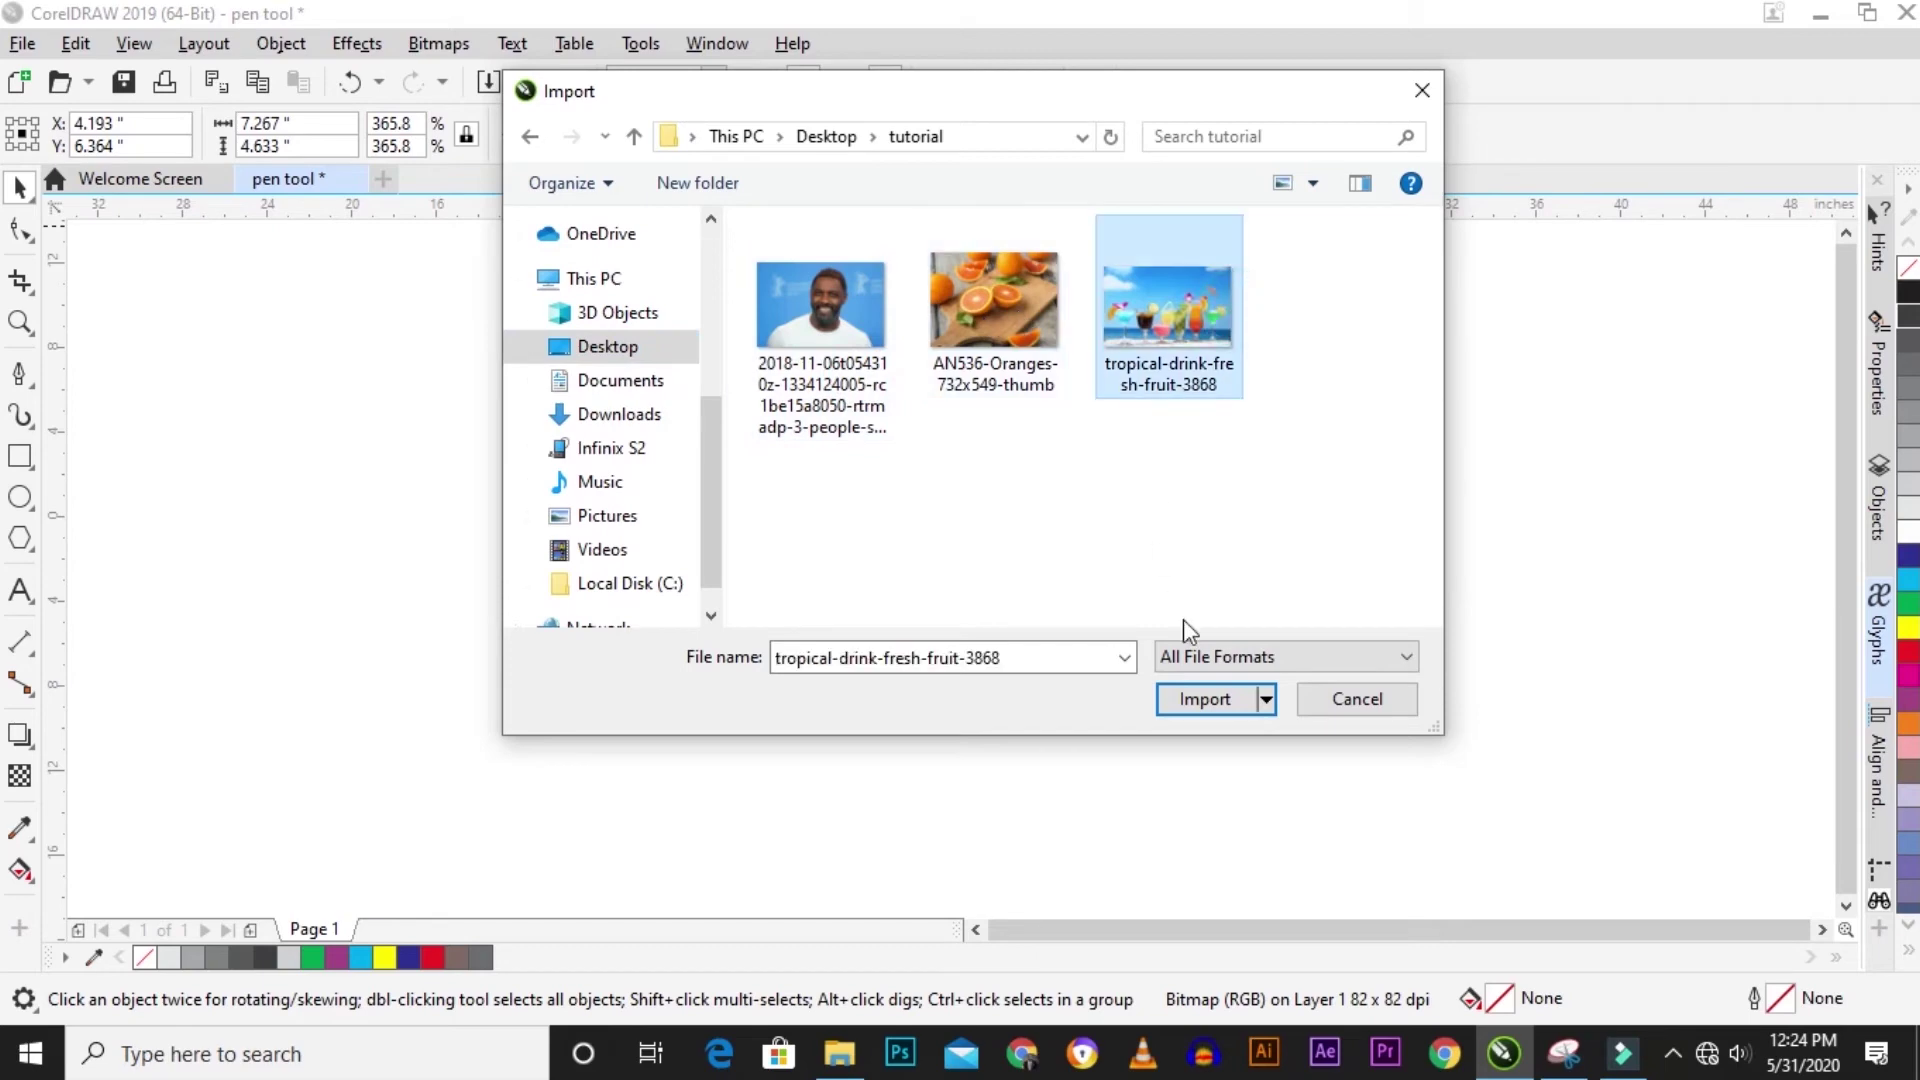
left_click(1190, 696)
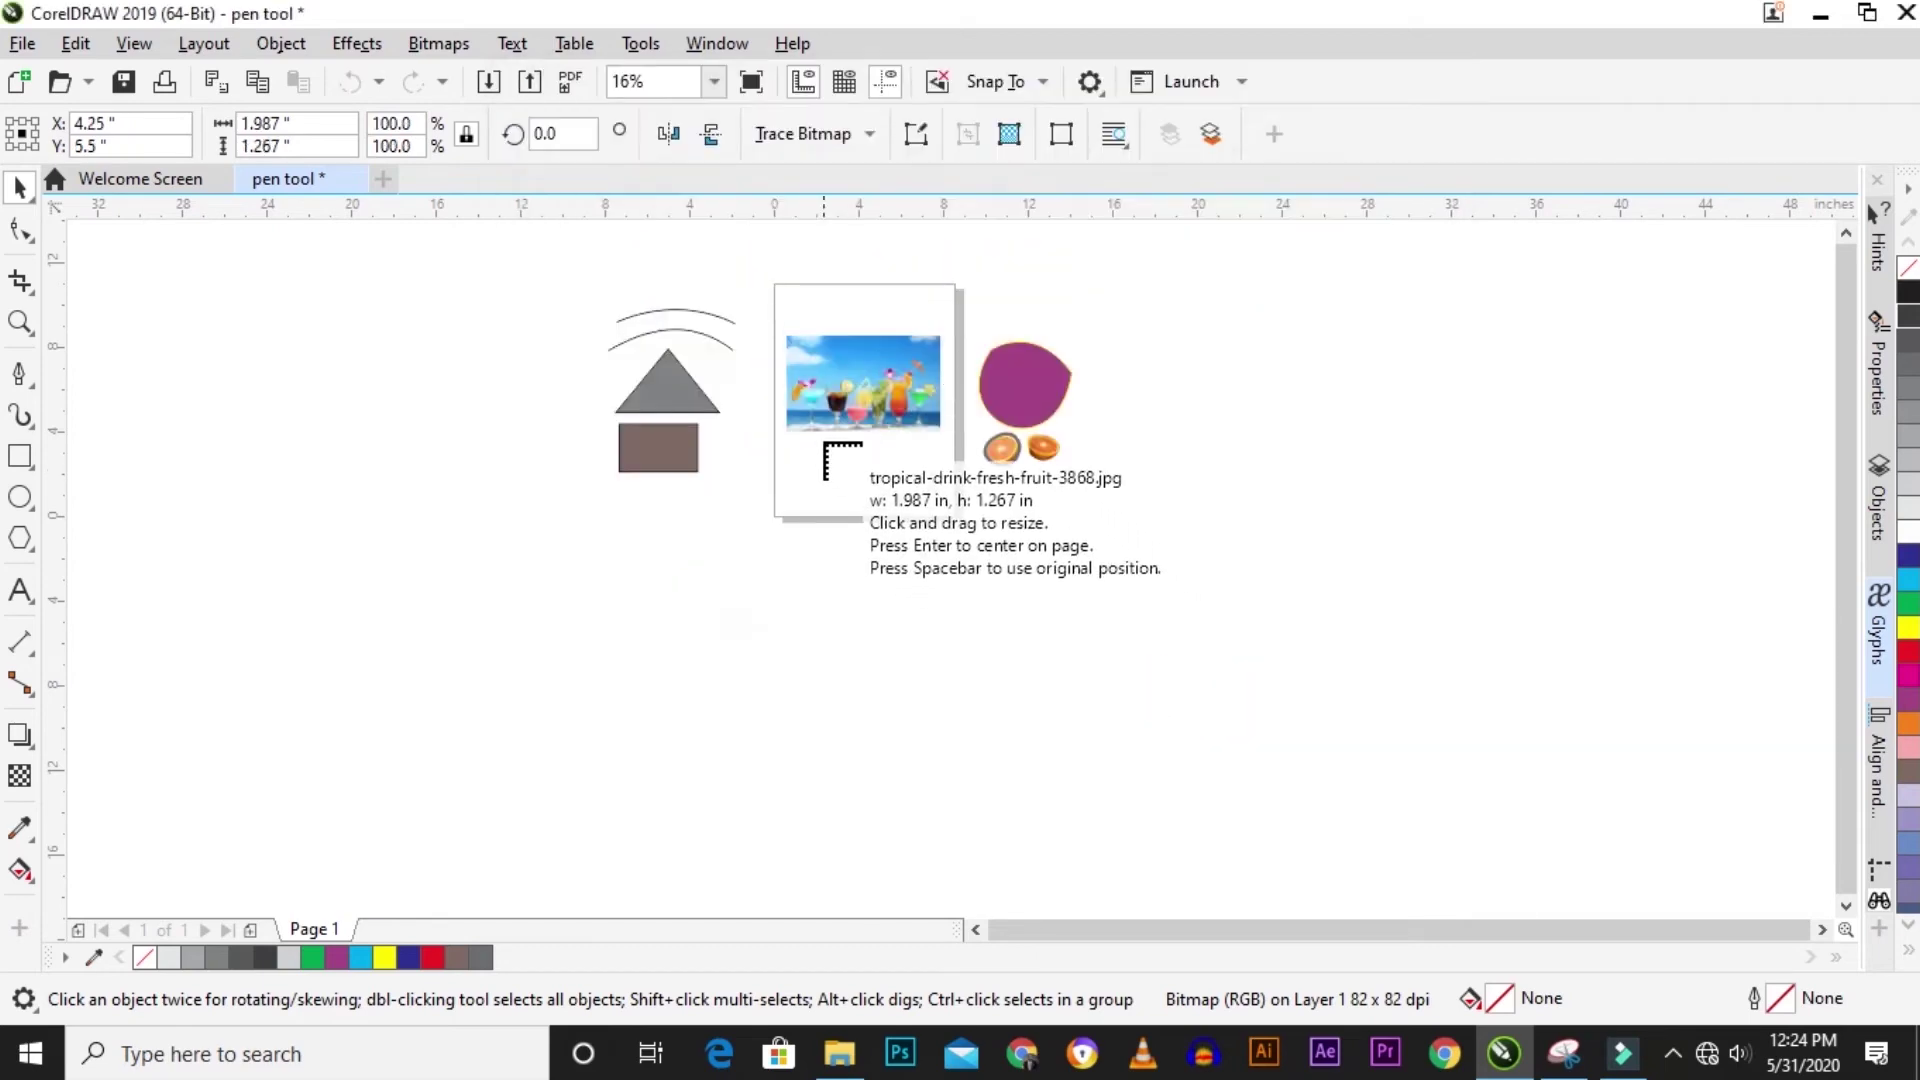
left_click_drag(797, 440, 1005, 559)
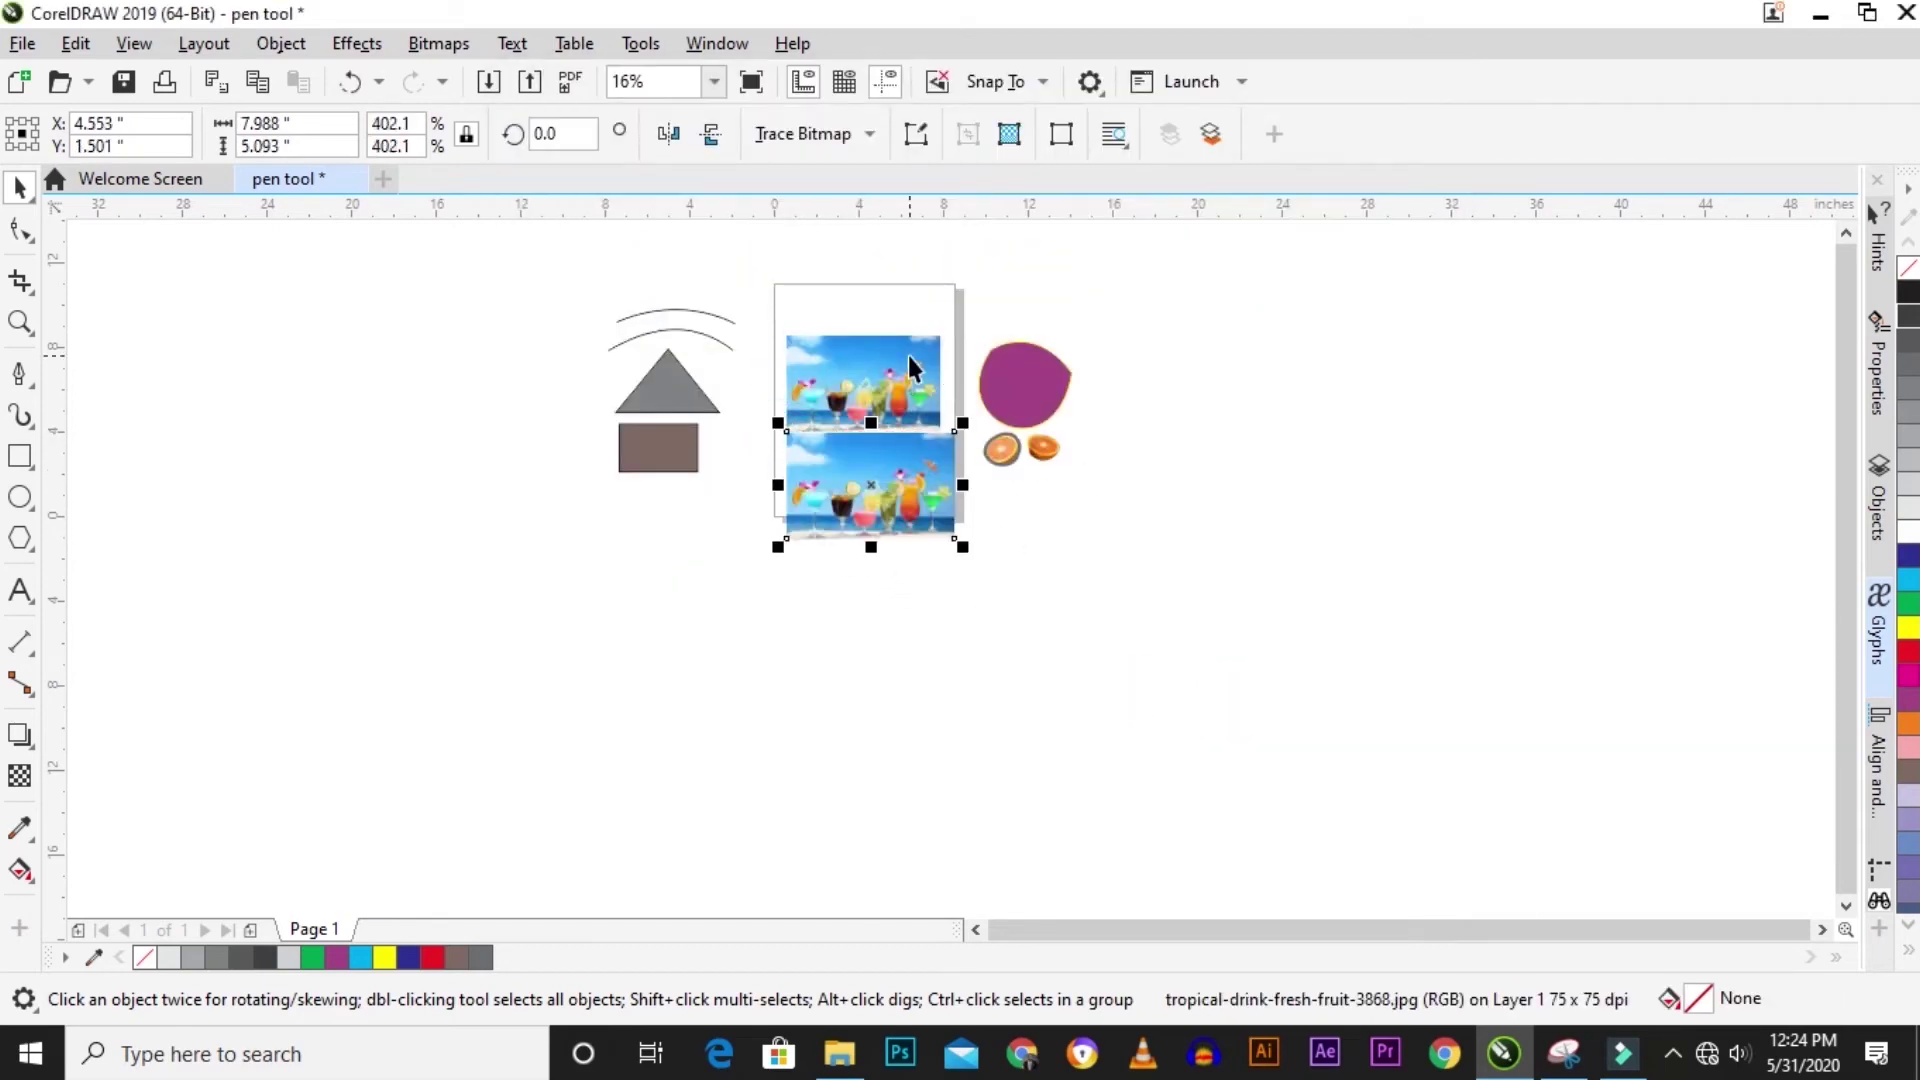
Move the upper drinks photo up about 1.13 in, away from the second copy.
scroll(808, 430, "up", 2)
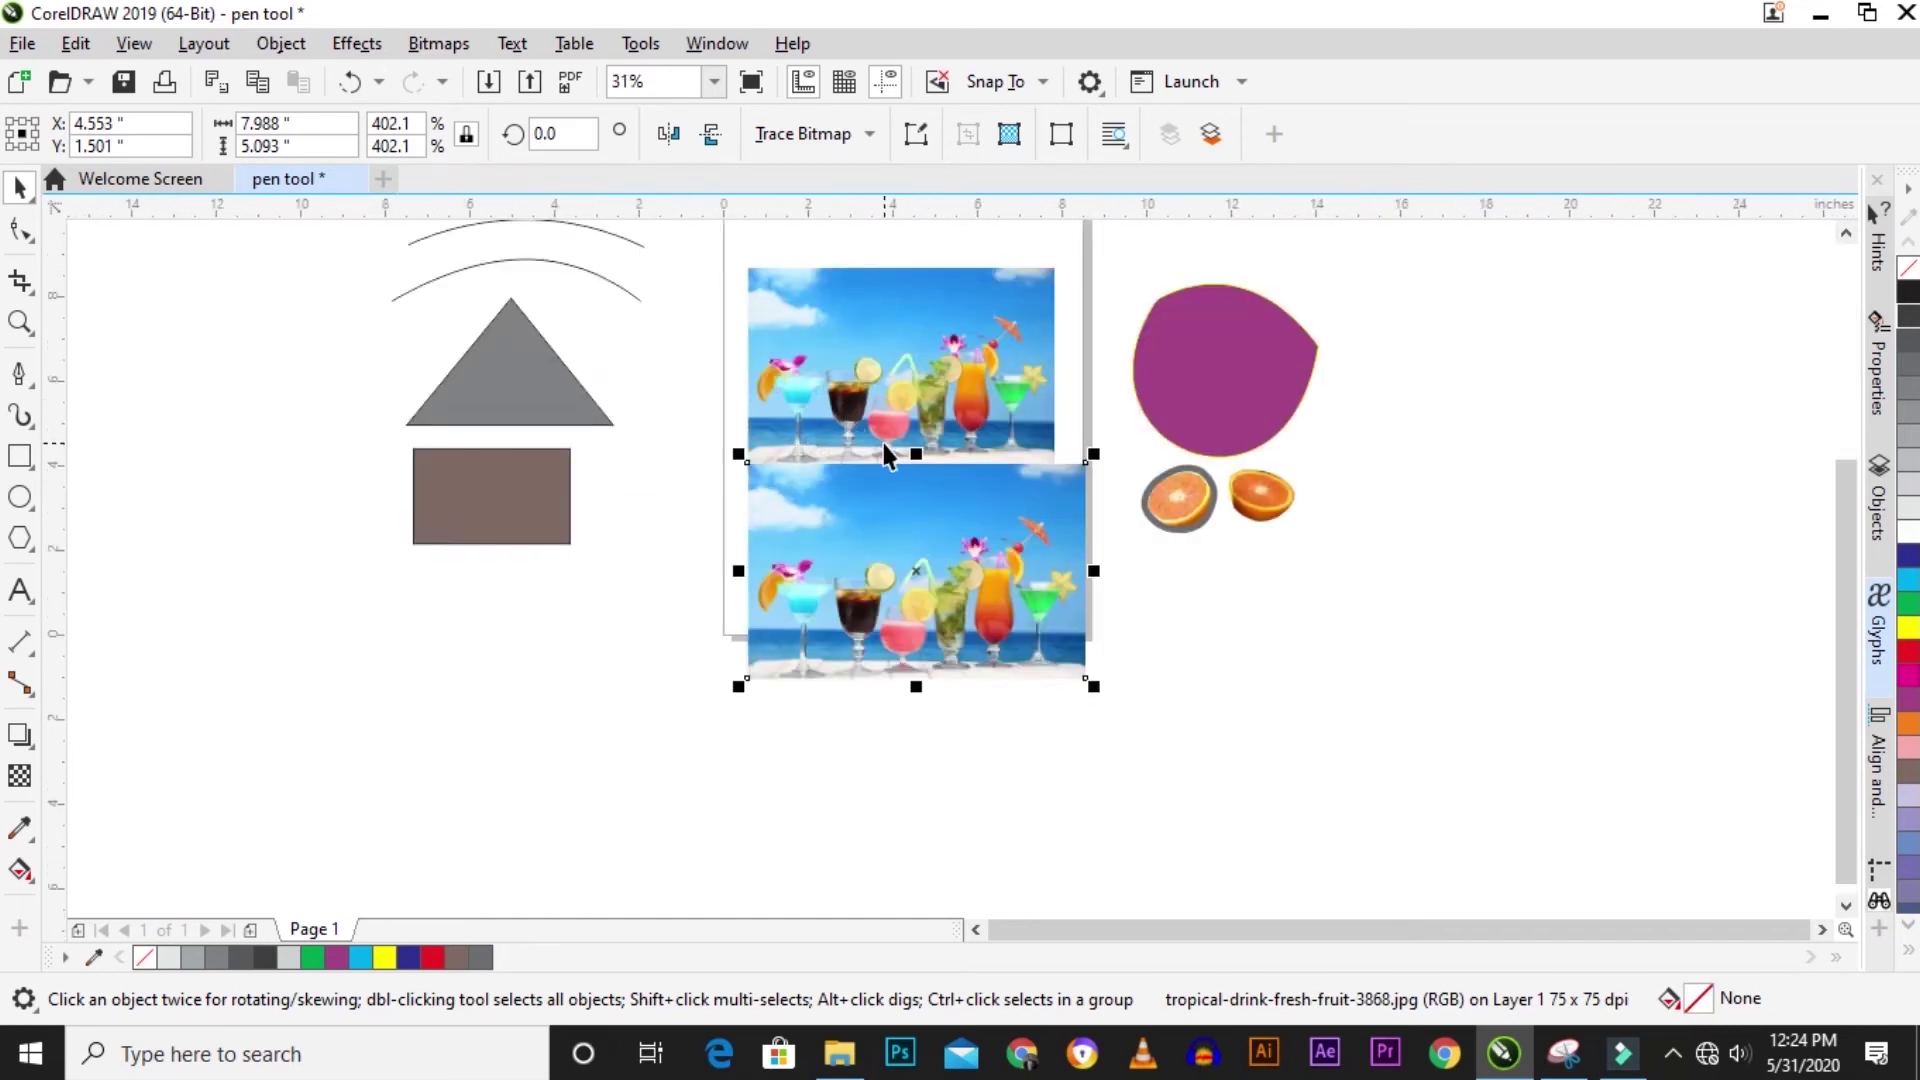
scroll(884, 452, "up", 1)
left_click_drag(849, 396, 865, 332)
left_click_drag(968, 402, 950, 412)
Start a Pen tool path with a curve about 0.59 in wide under the cola glass's base, ending in a cusp at its left tip.
scroll(948, 412, "up", 4)
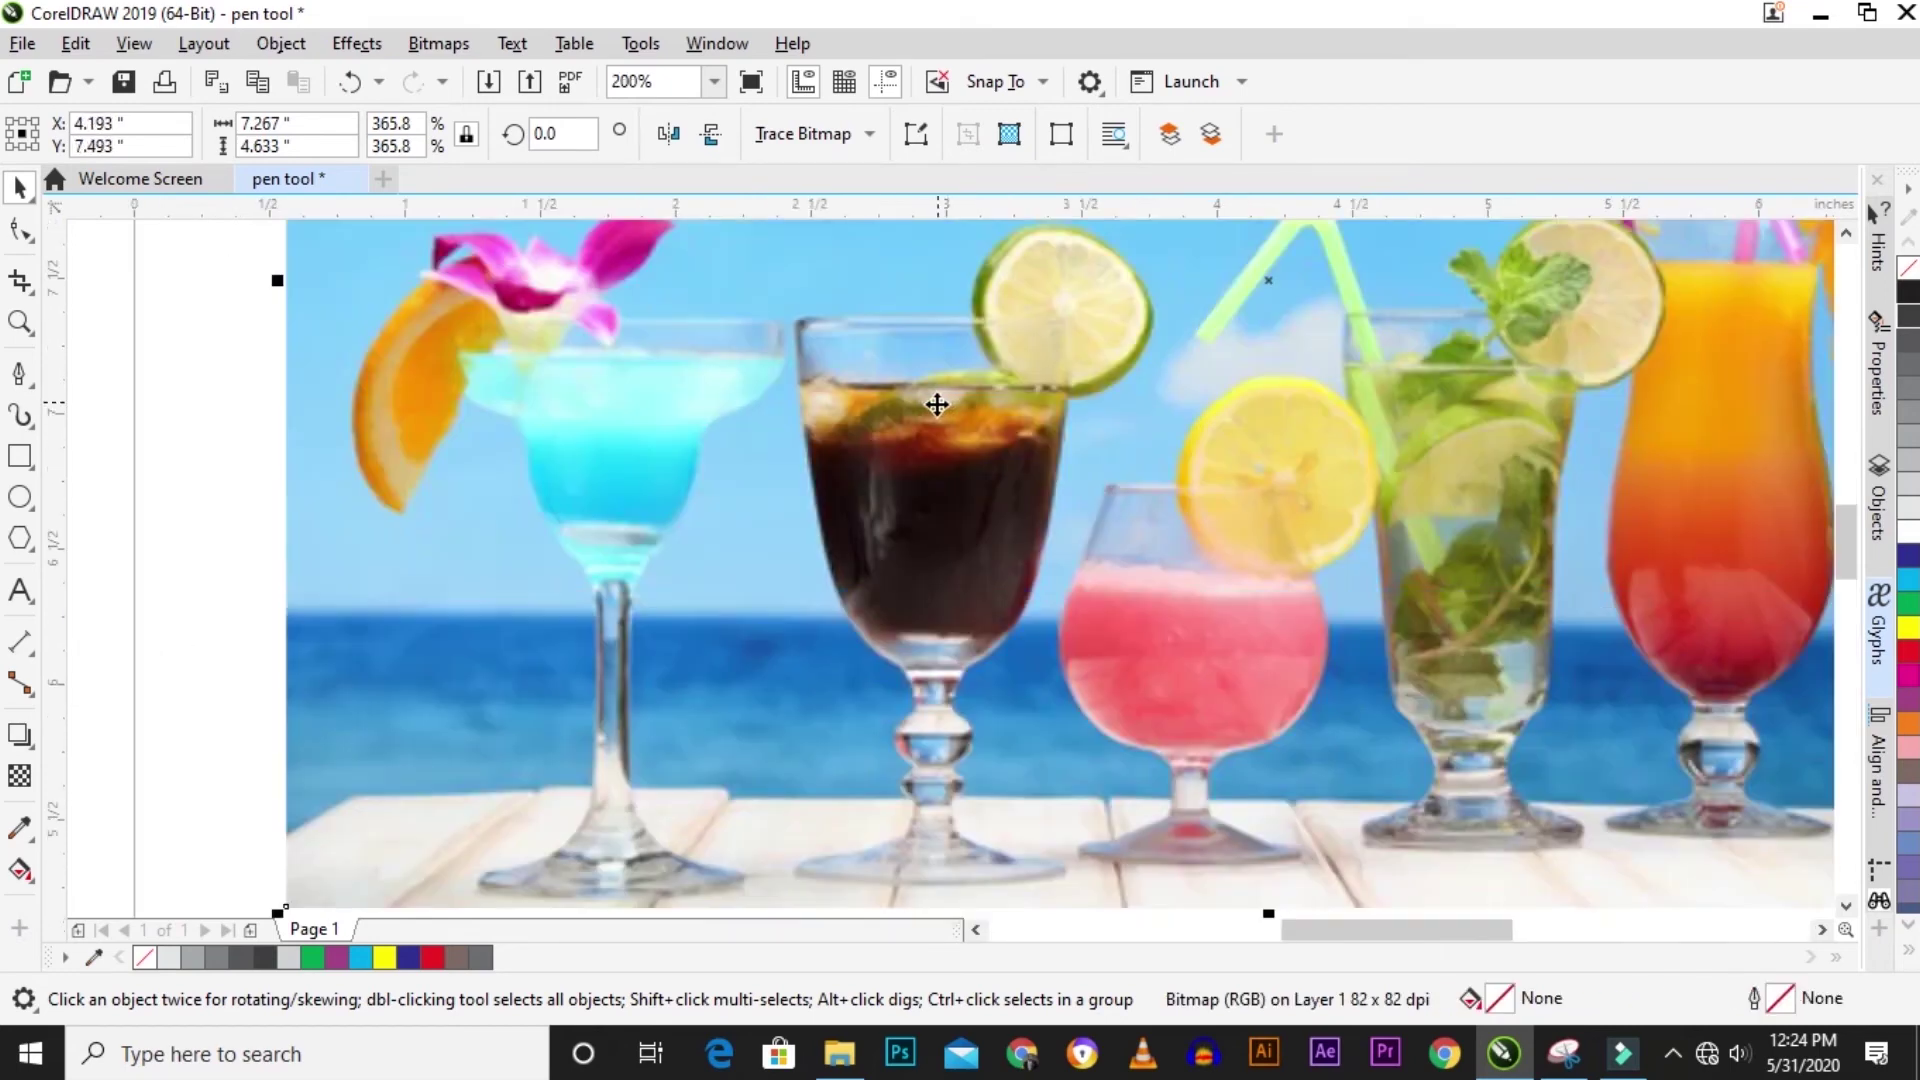
left_click(24, 372)
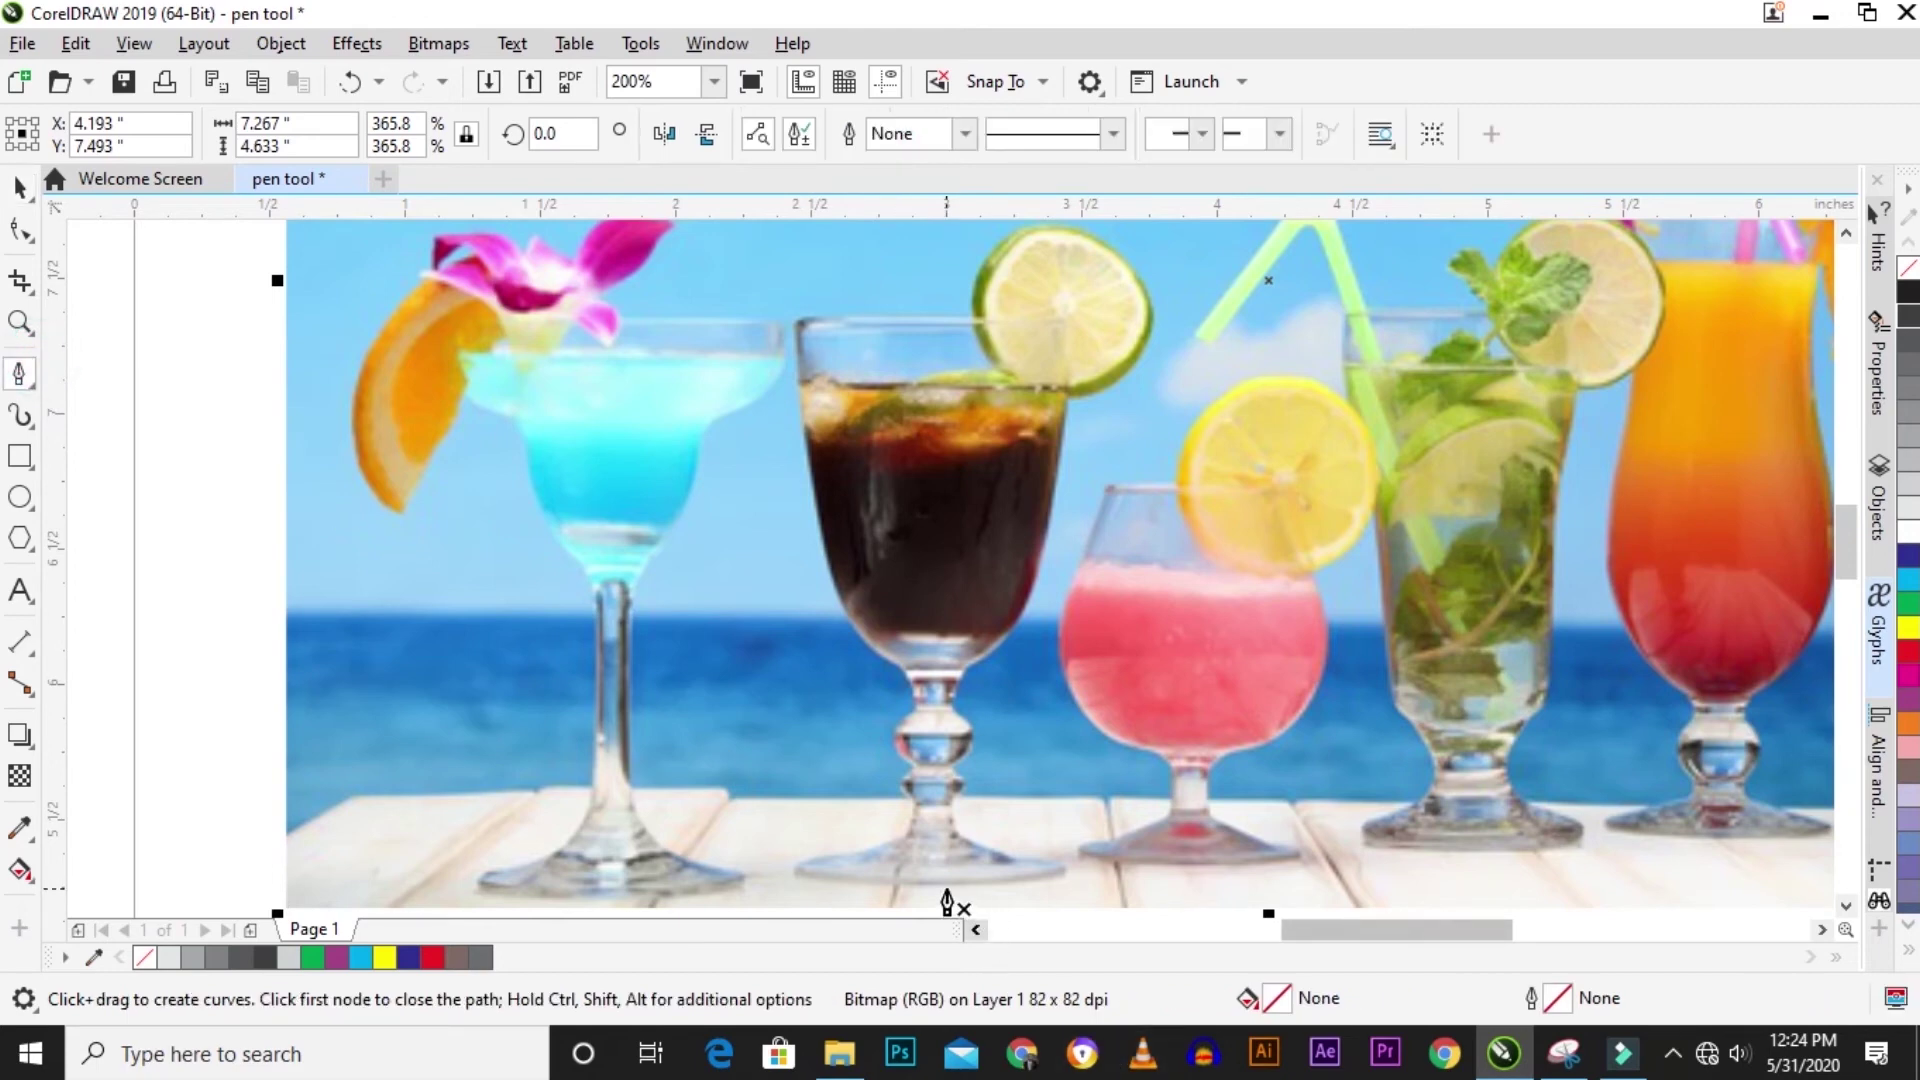
left_click_drag(948, 884, 788, 872)
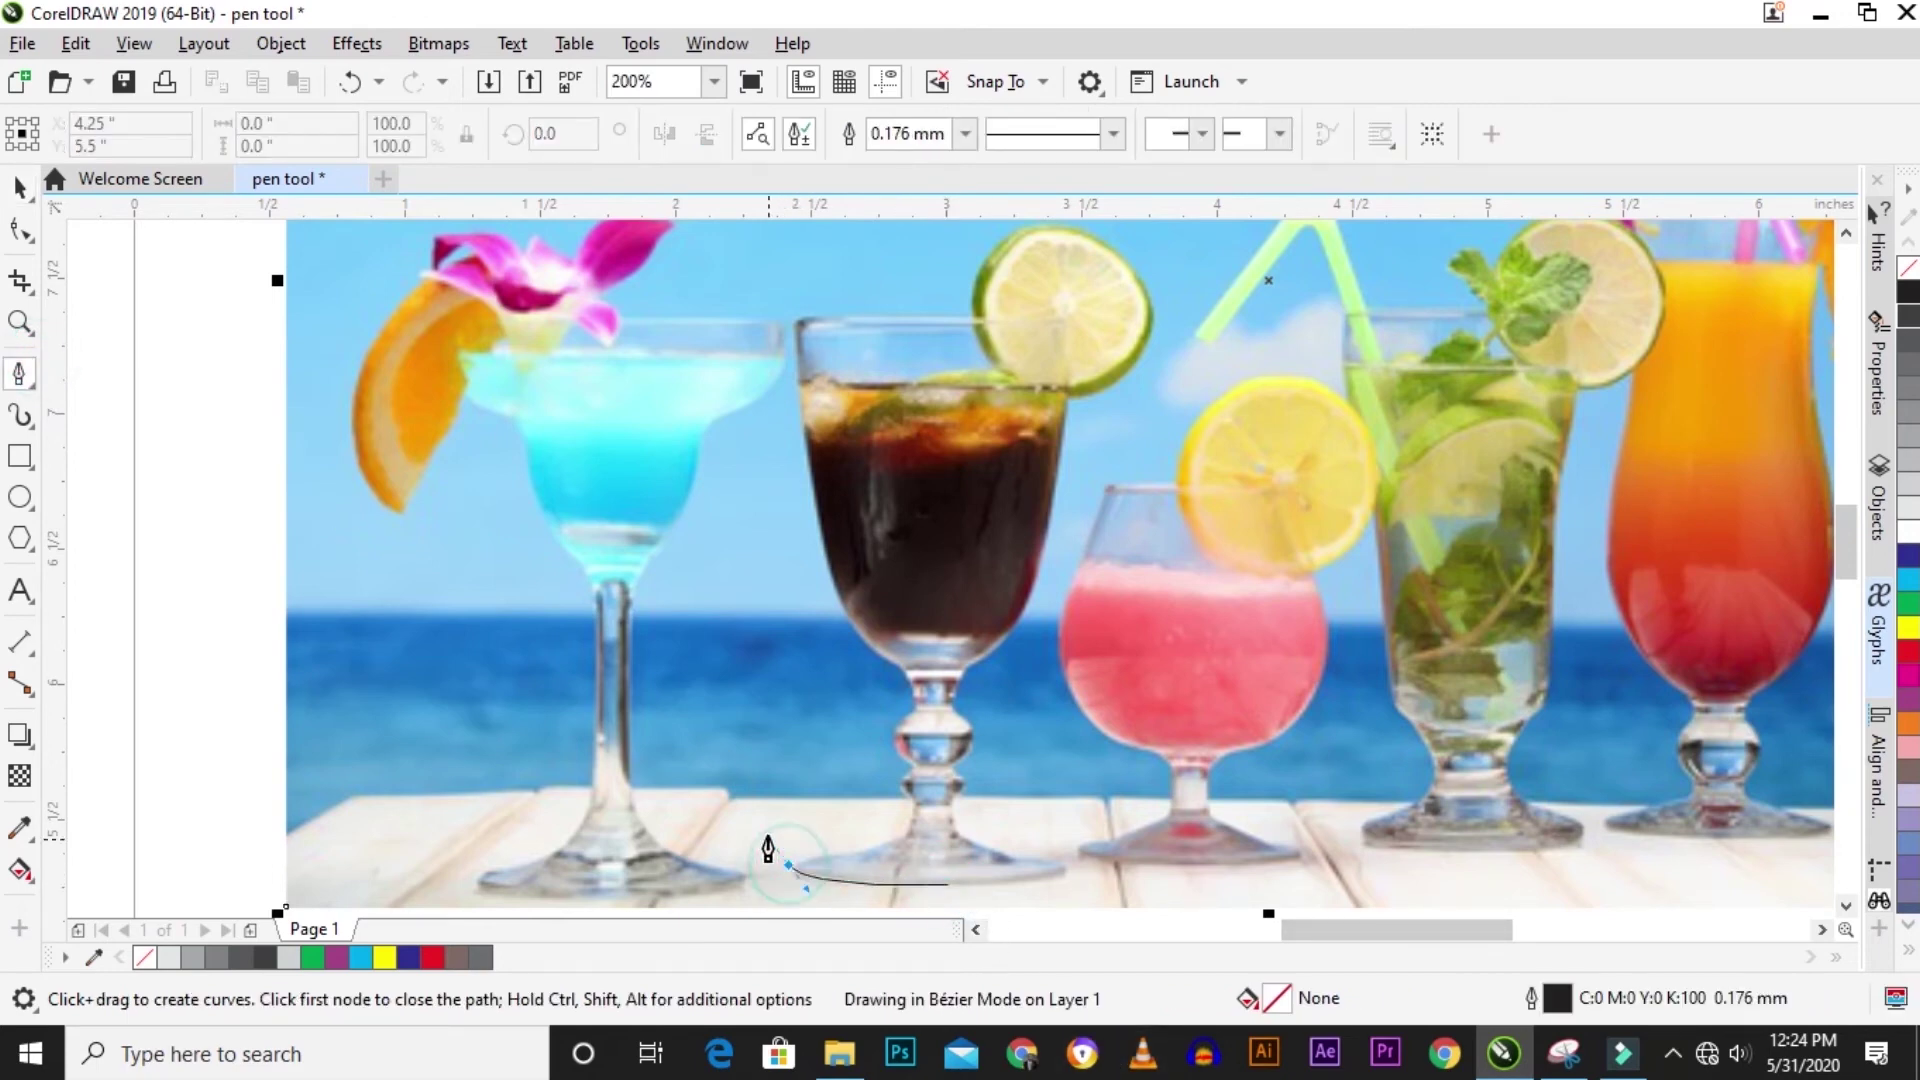
double_click(810, 868)
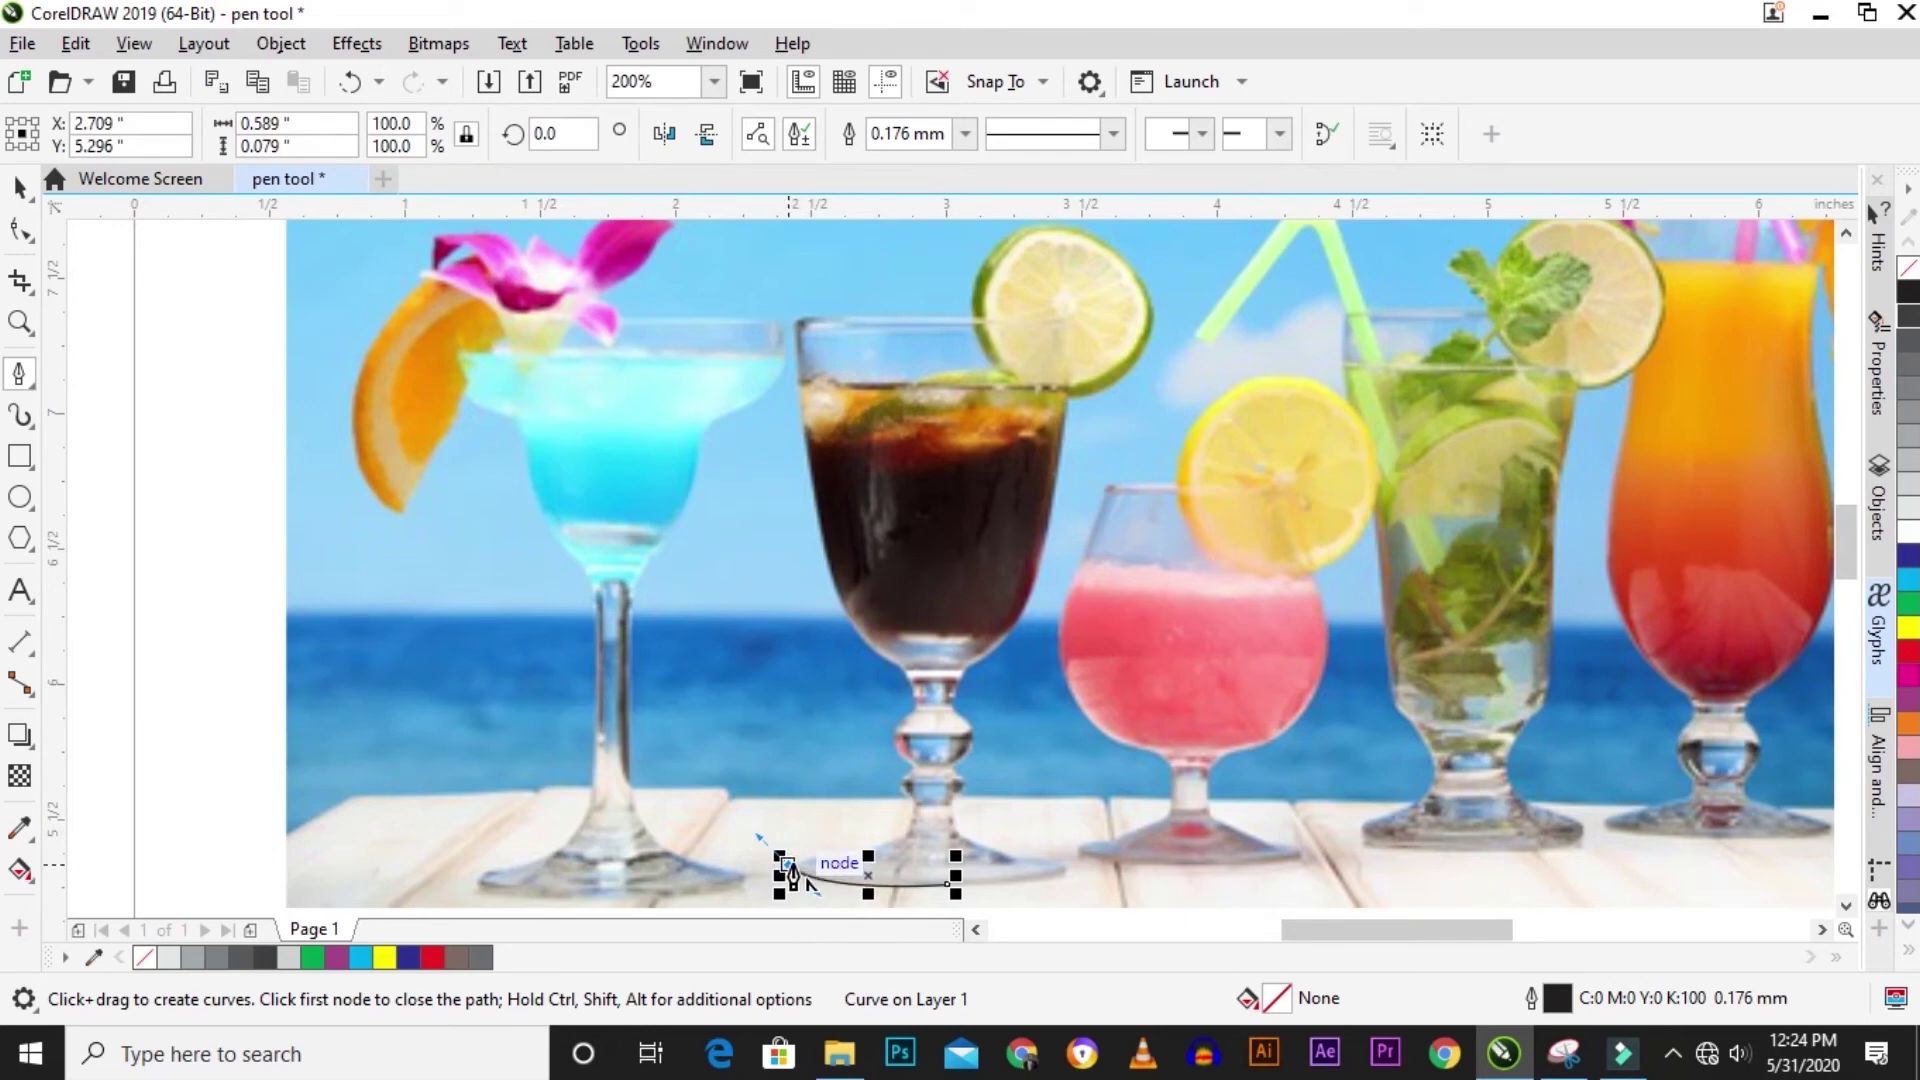
Continue the path over the left side of the glass's base and up the bulges of its stem.
mouse_move(857, 850)
left_mouse_down()
mouse_move(888, 850)
mouse_move(858, 852)
left_mouse_up()
left_click(906, 833)
left_click(916, 806)
left_click(896, 782)
left_click(897, 760)
left_click(892, 735)
left_click(916, 707)
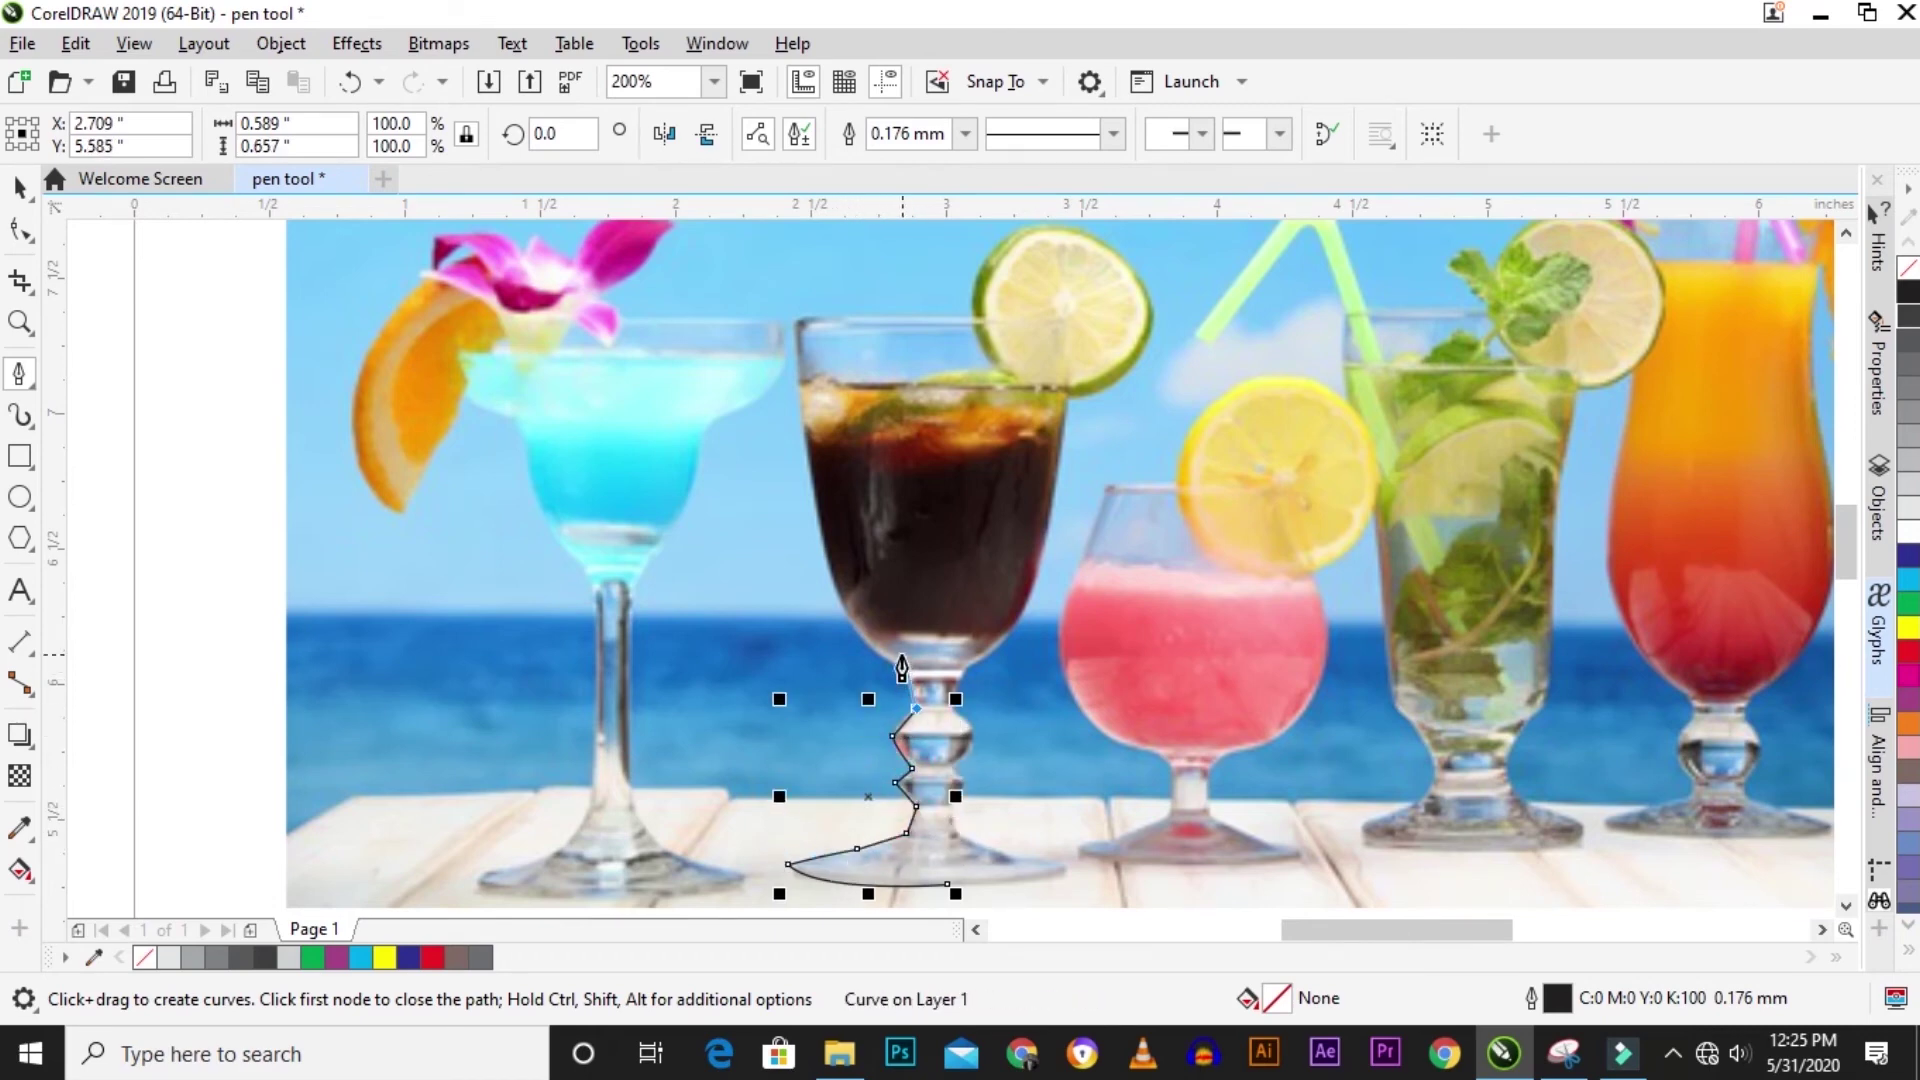
Extend the path up the left side of the cola glass's bowl and along the rim to the lime slice.
left_click(895, 663)
left_click(815, 521)
left_click_drag(793, 322, 921, 322)
left_click(969, 320)
Curve the path around the outside of the lime slice to the right edge of the cola glass.
scroll(1100, 312, "up", 1)
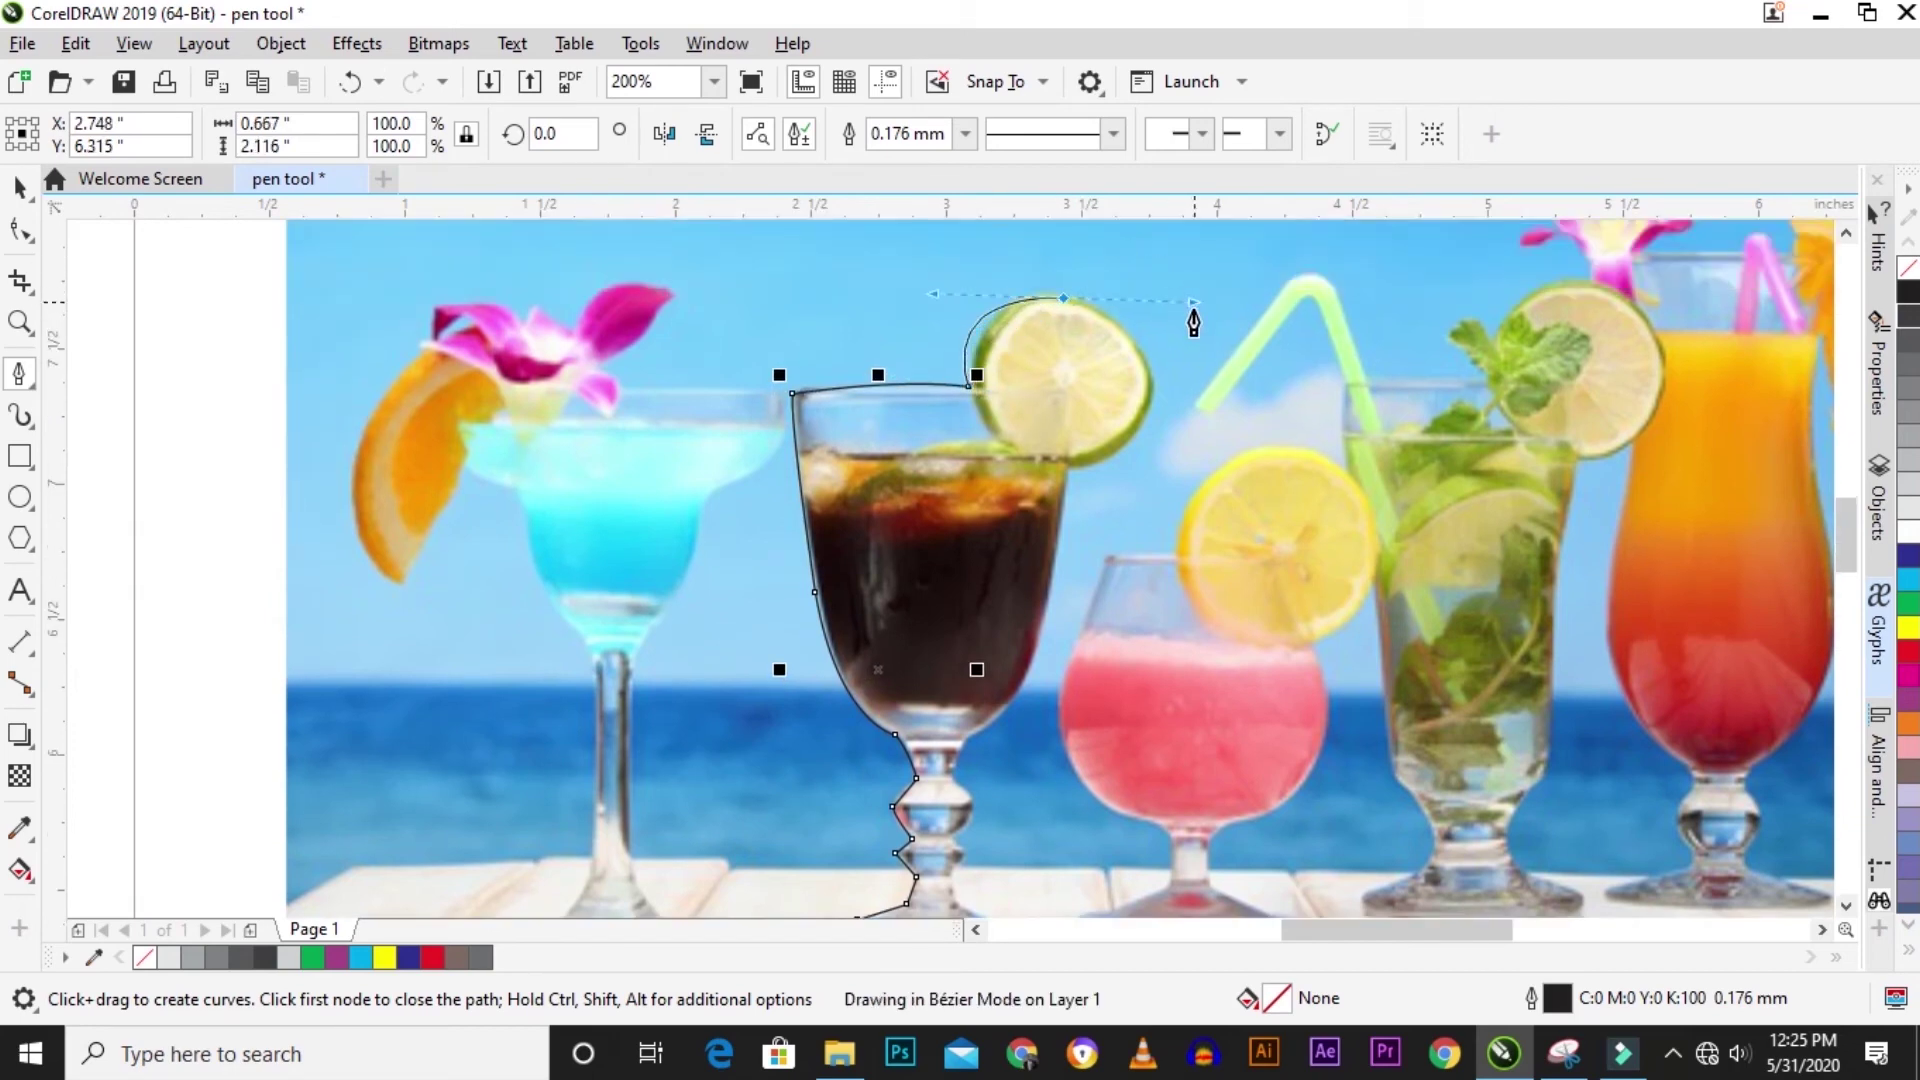
left_click_drag(1152, 405, 1140, 500)
left_click(1068, 466)
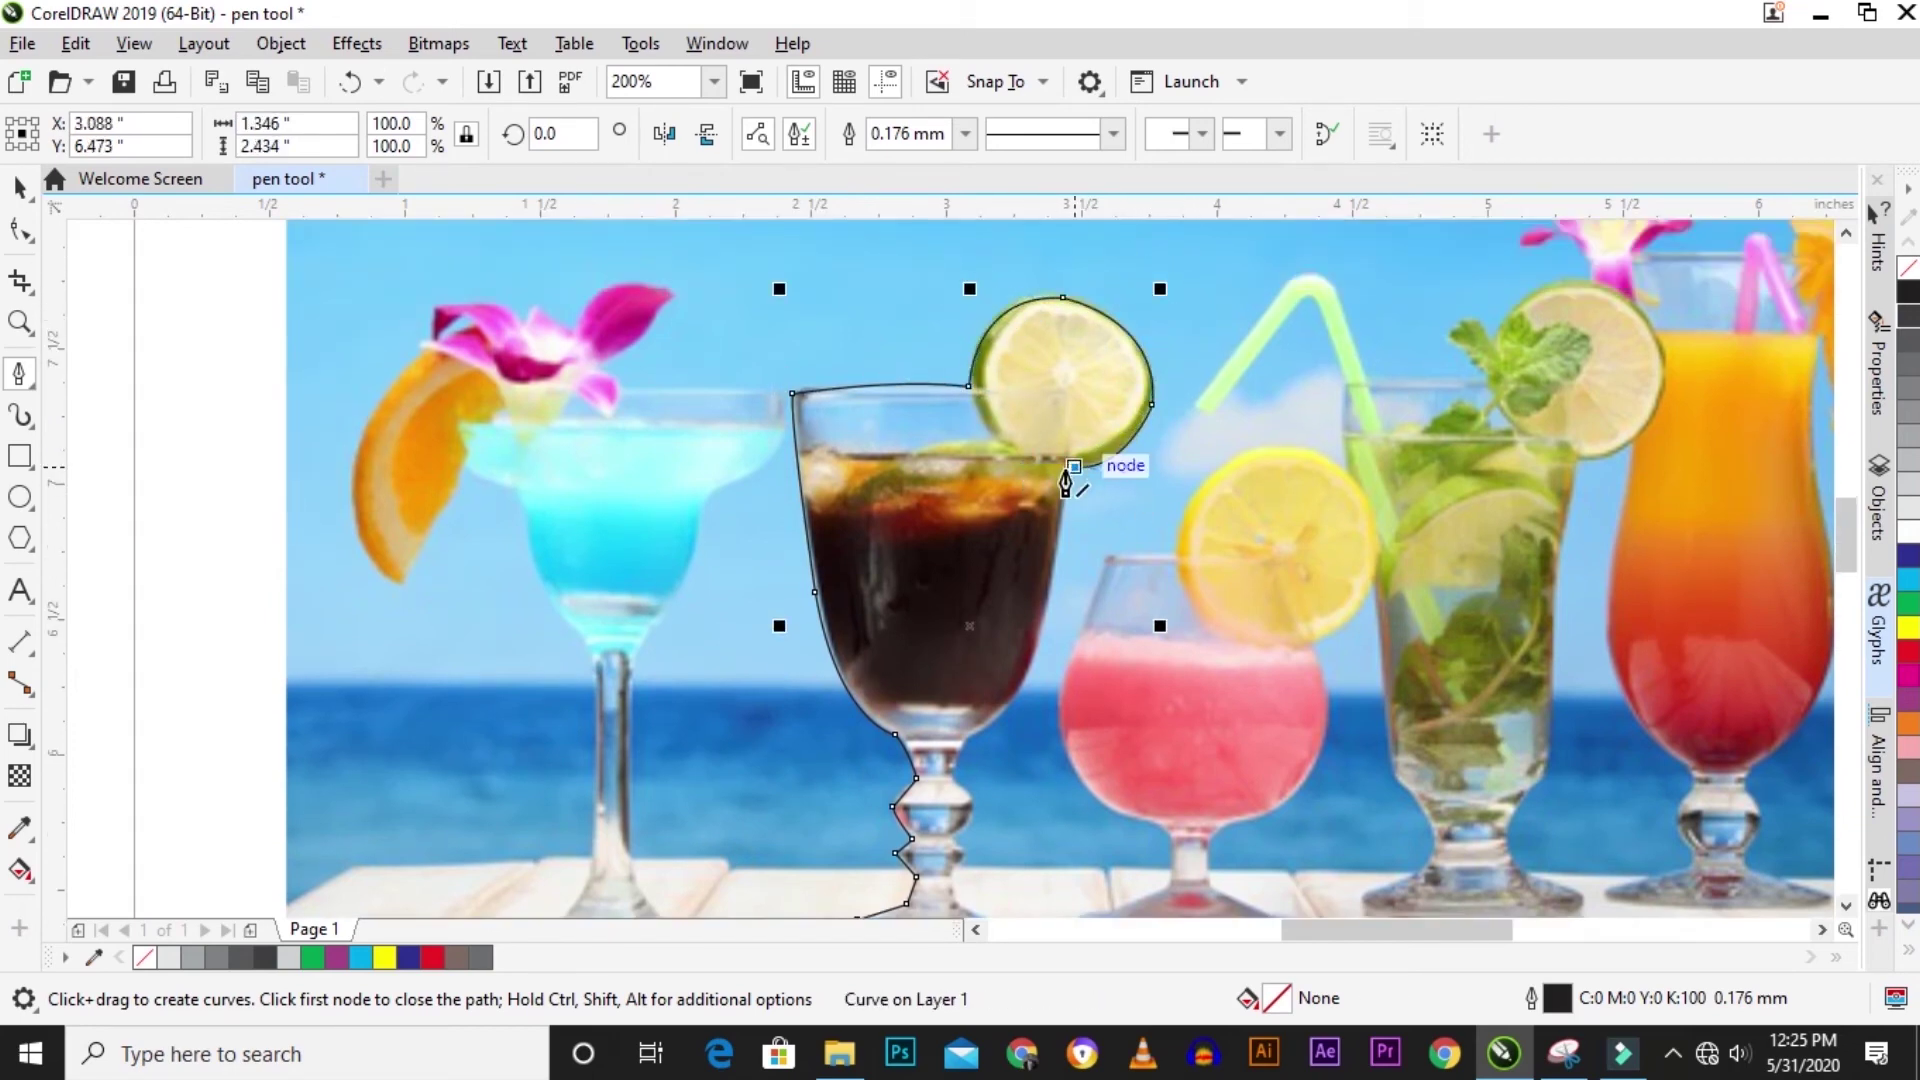
Continue the path down the right side of the cola glass's bowl and around the right bulges of its stem.
left_click_drag(1020, 686, 998, 746)
left_click(966, 736)
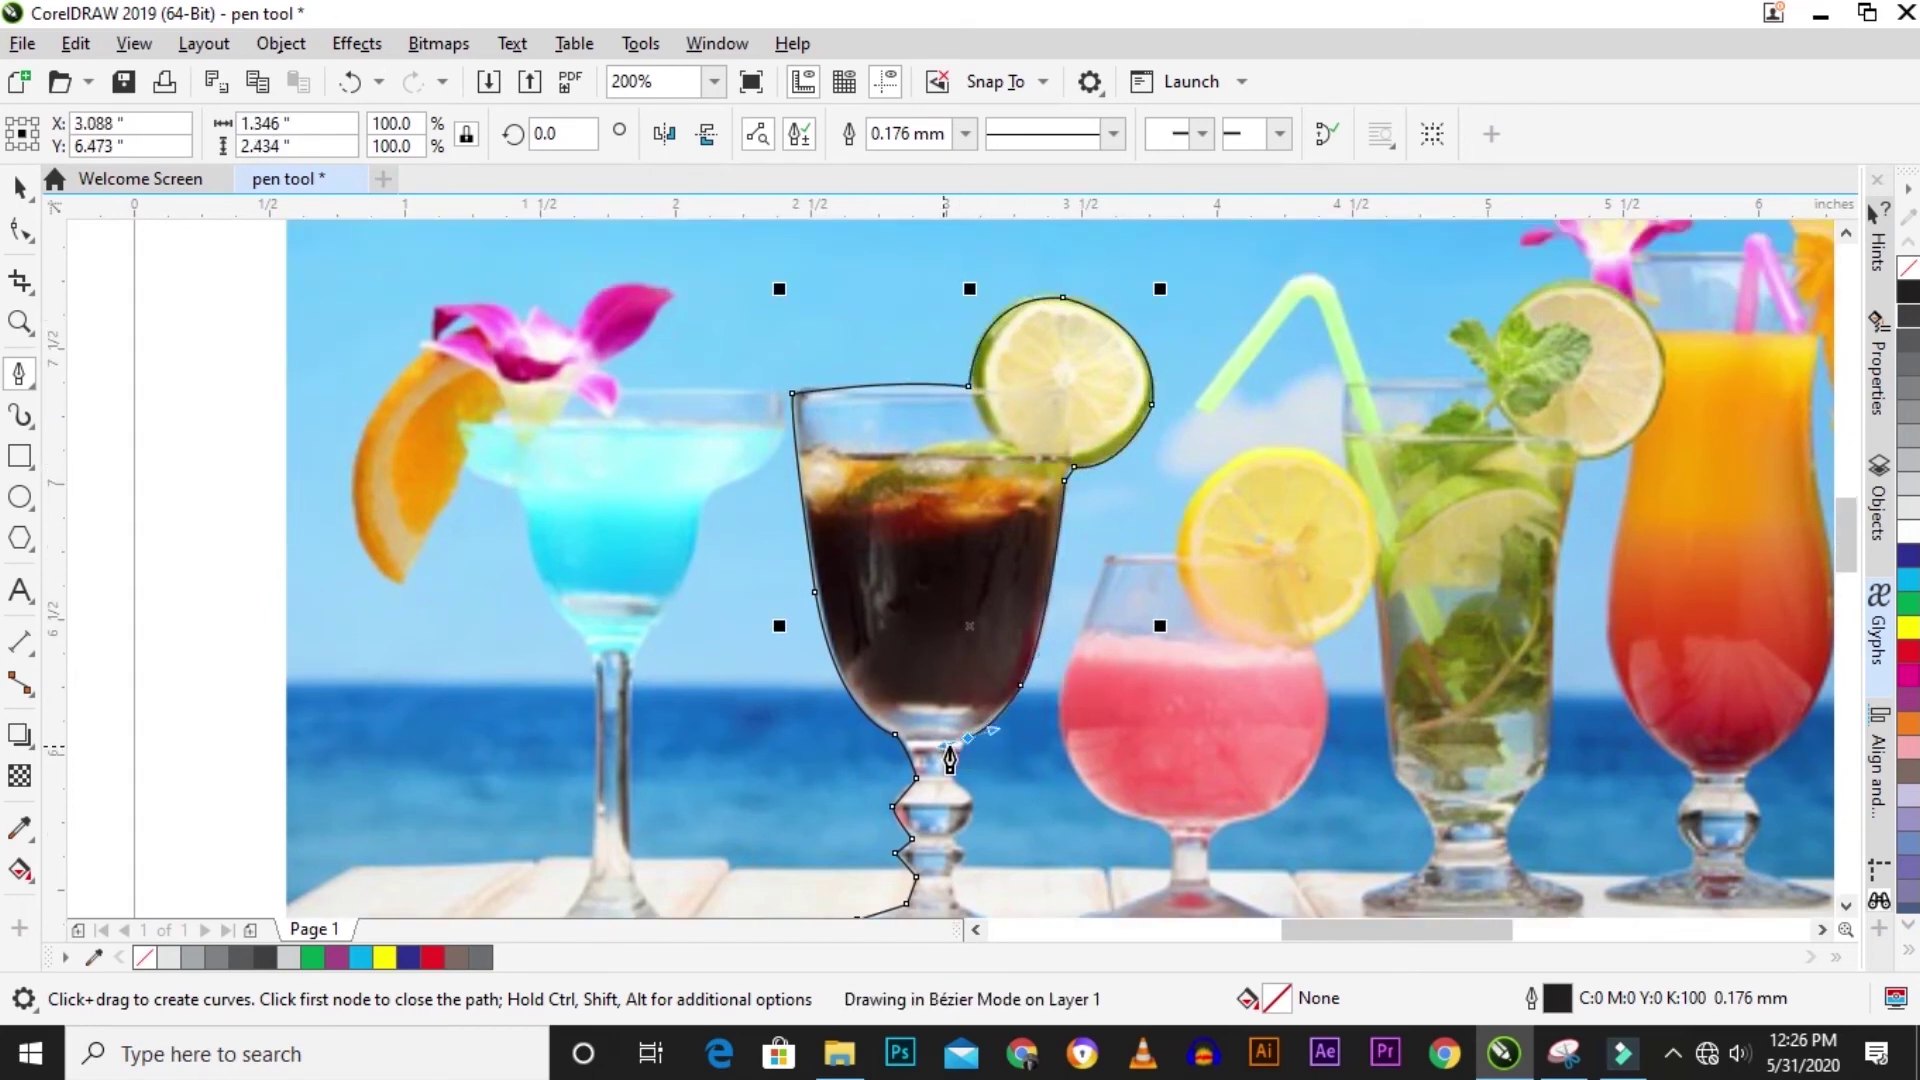
left_click_drag(953, 835, 1004, 777)
left_click(946, 870)
left_click(953, 897)
Trace the right side of the cola glass's base and close the path at its starting node.
scroll(952, 897, "down", 2)
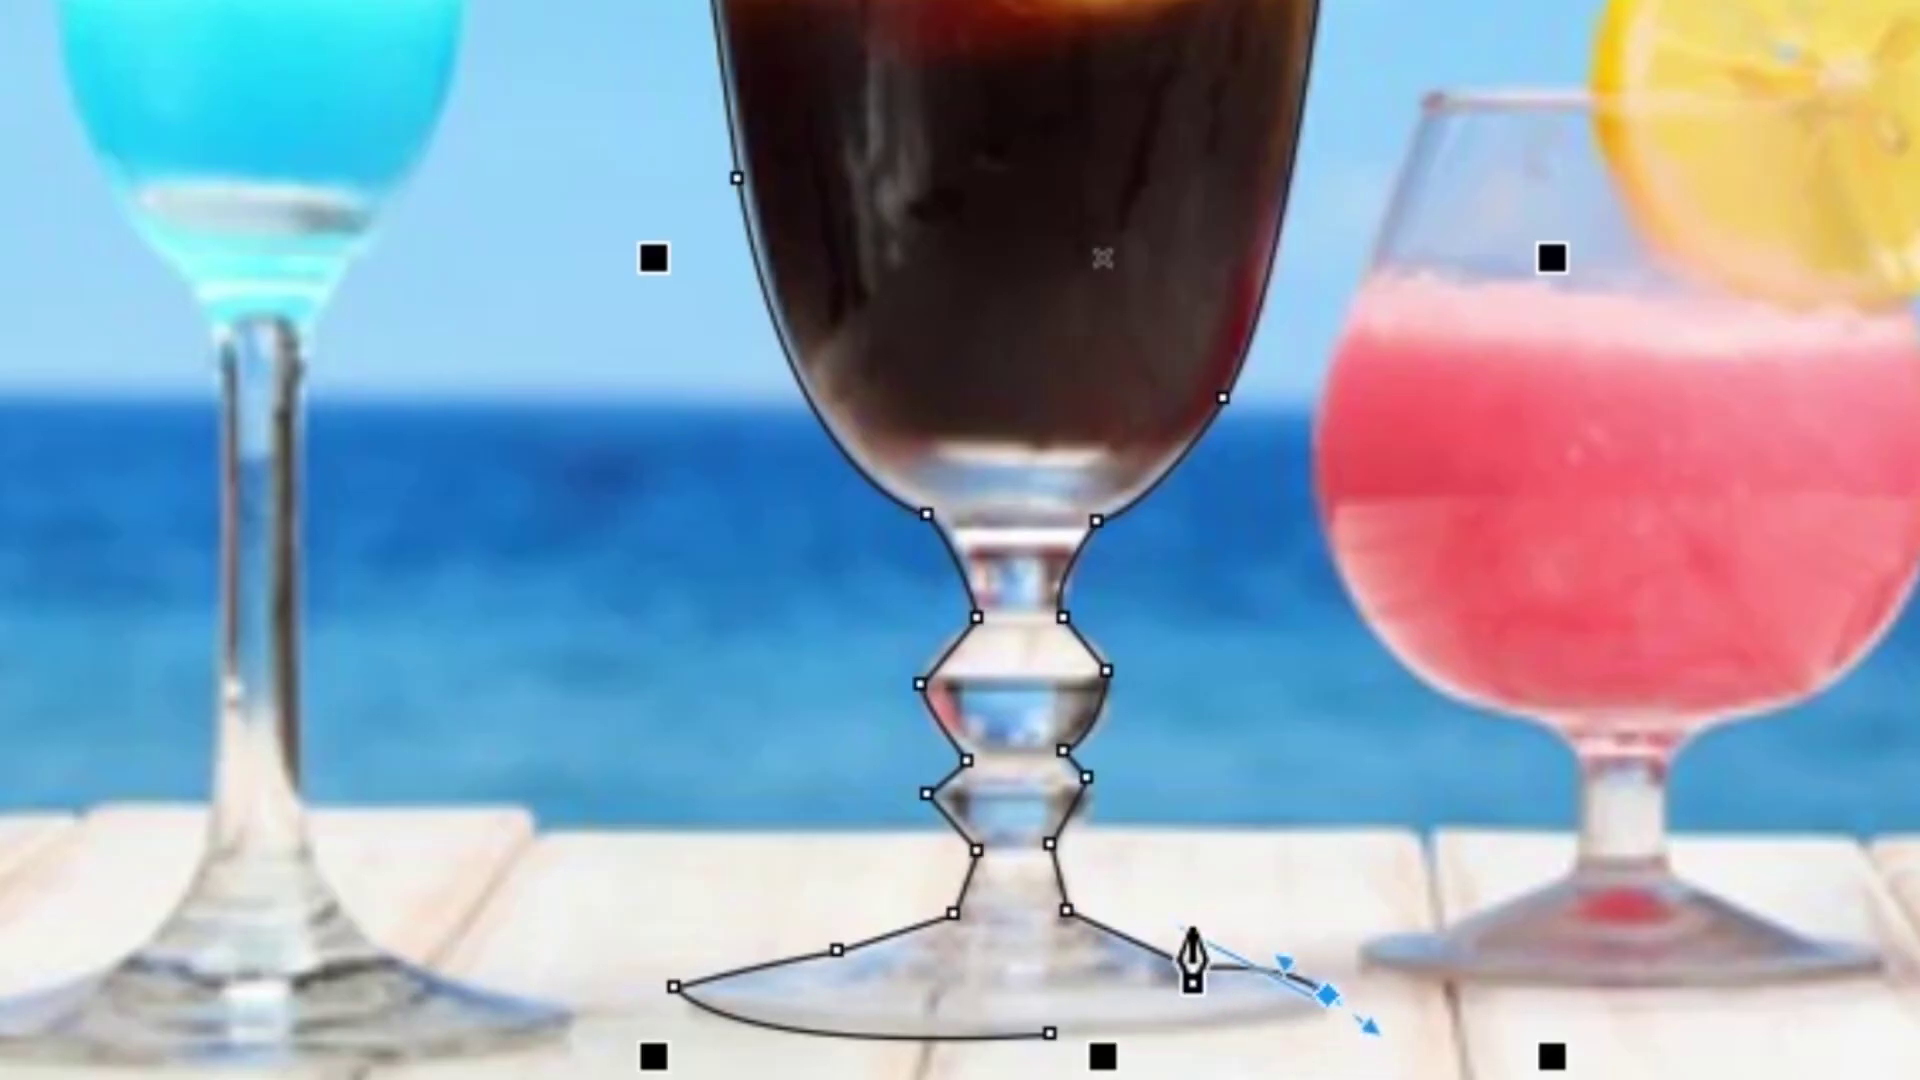
left_click(1327, 1000)
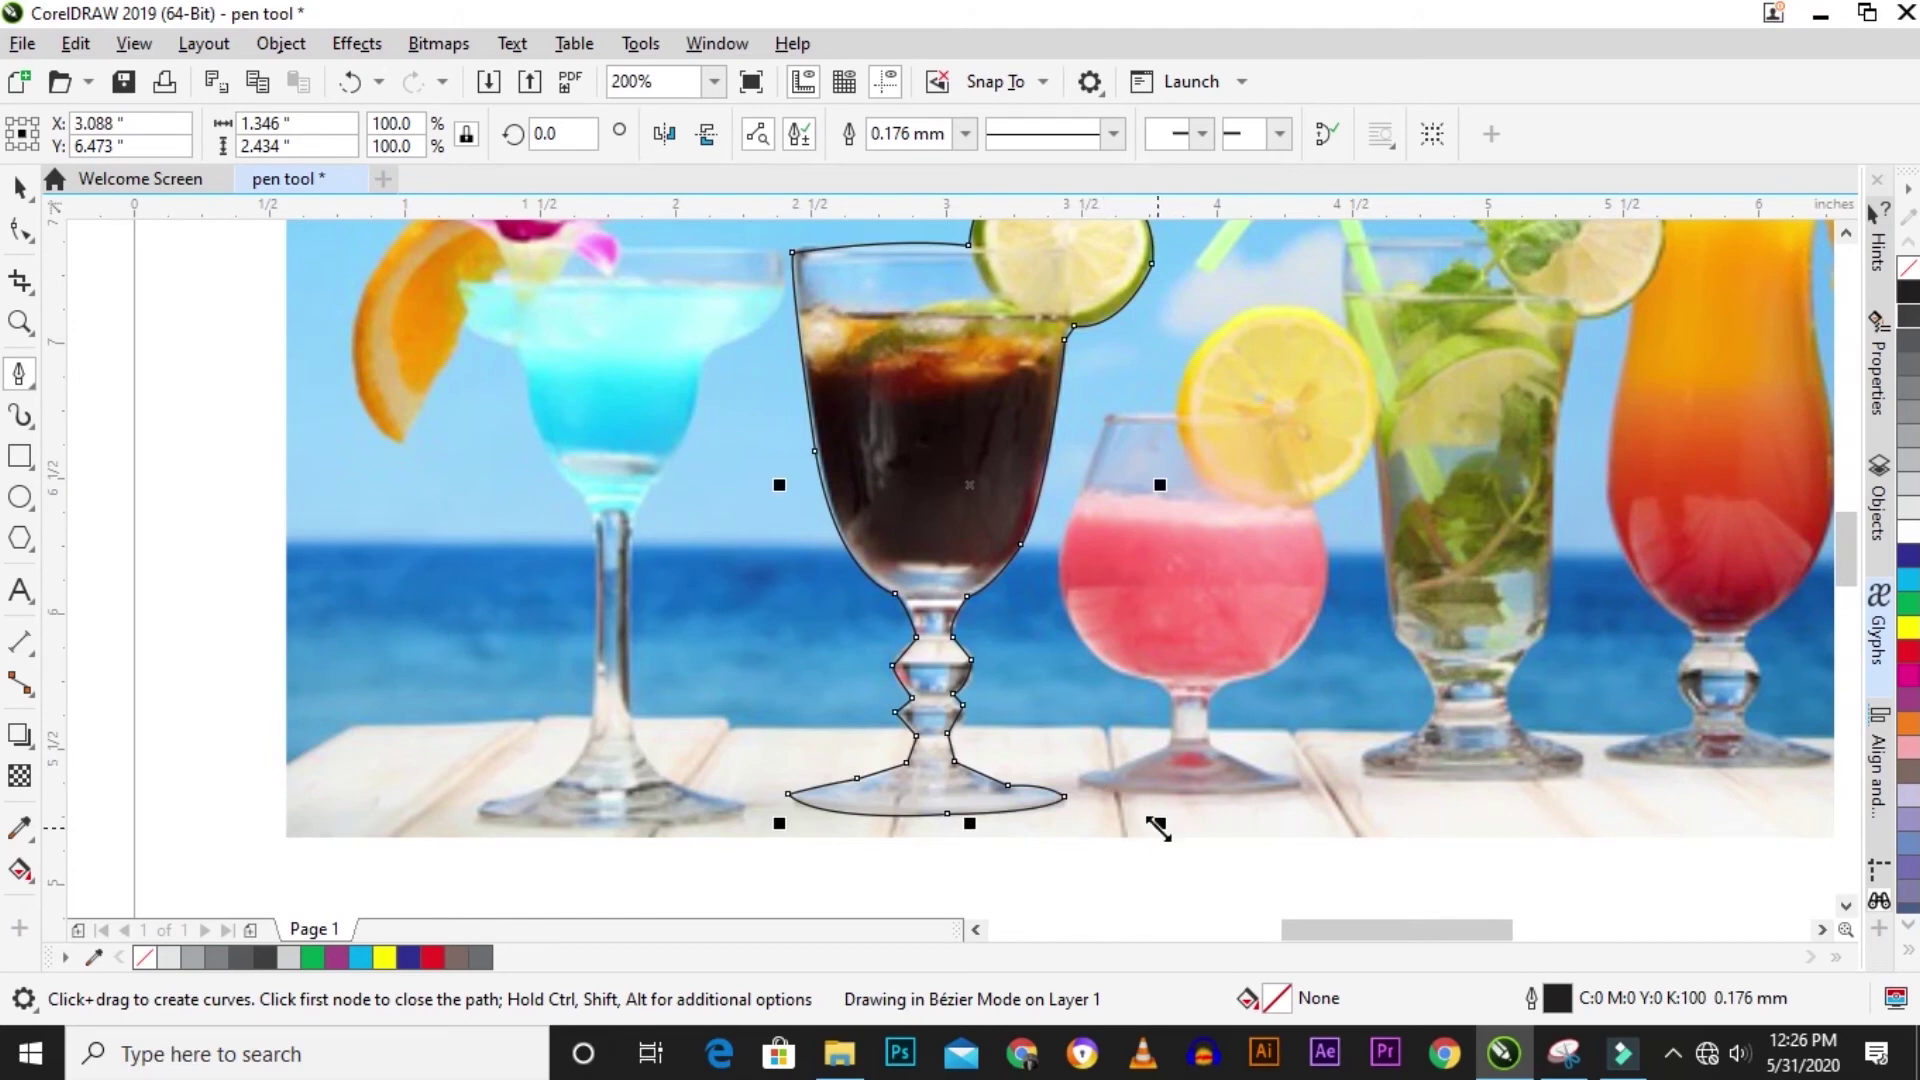
key("Escape")
scroll(899, 775, "down", 2)
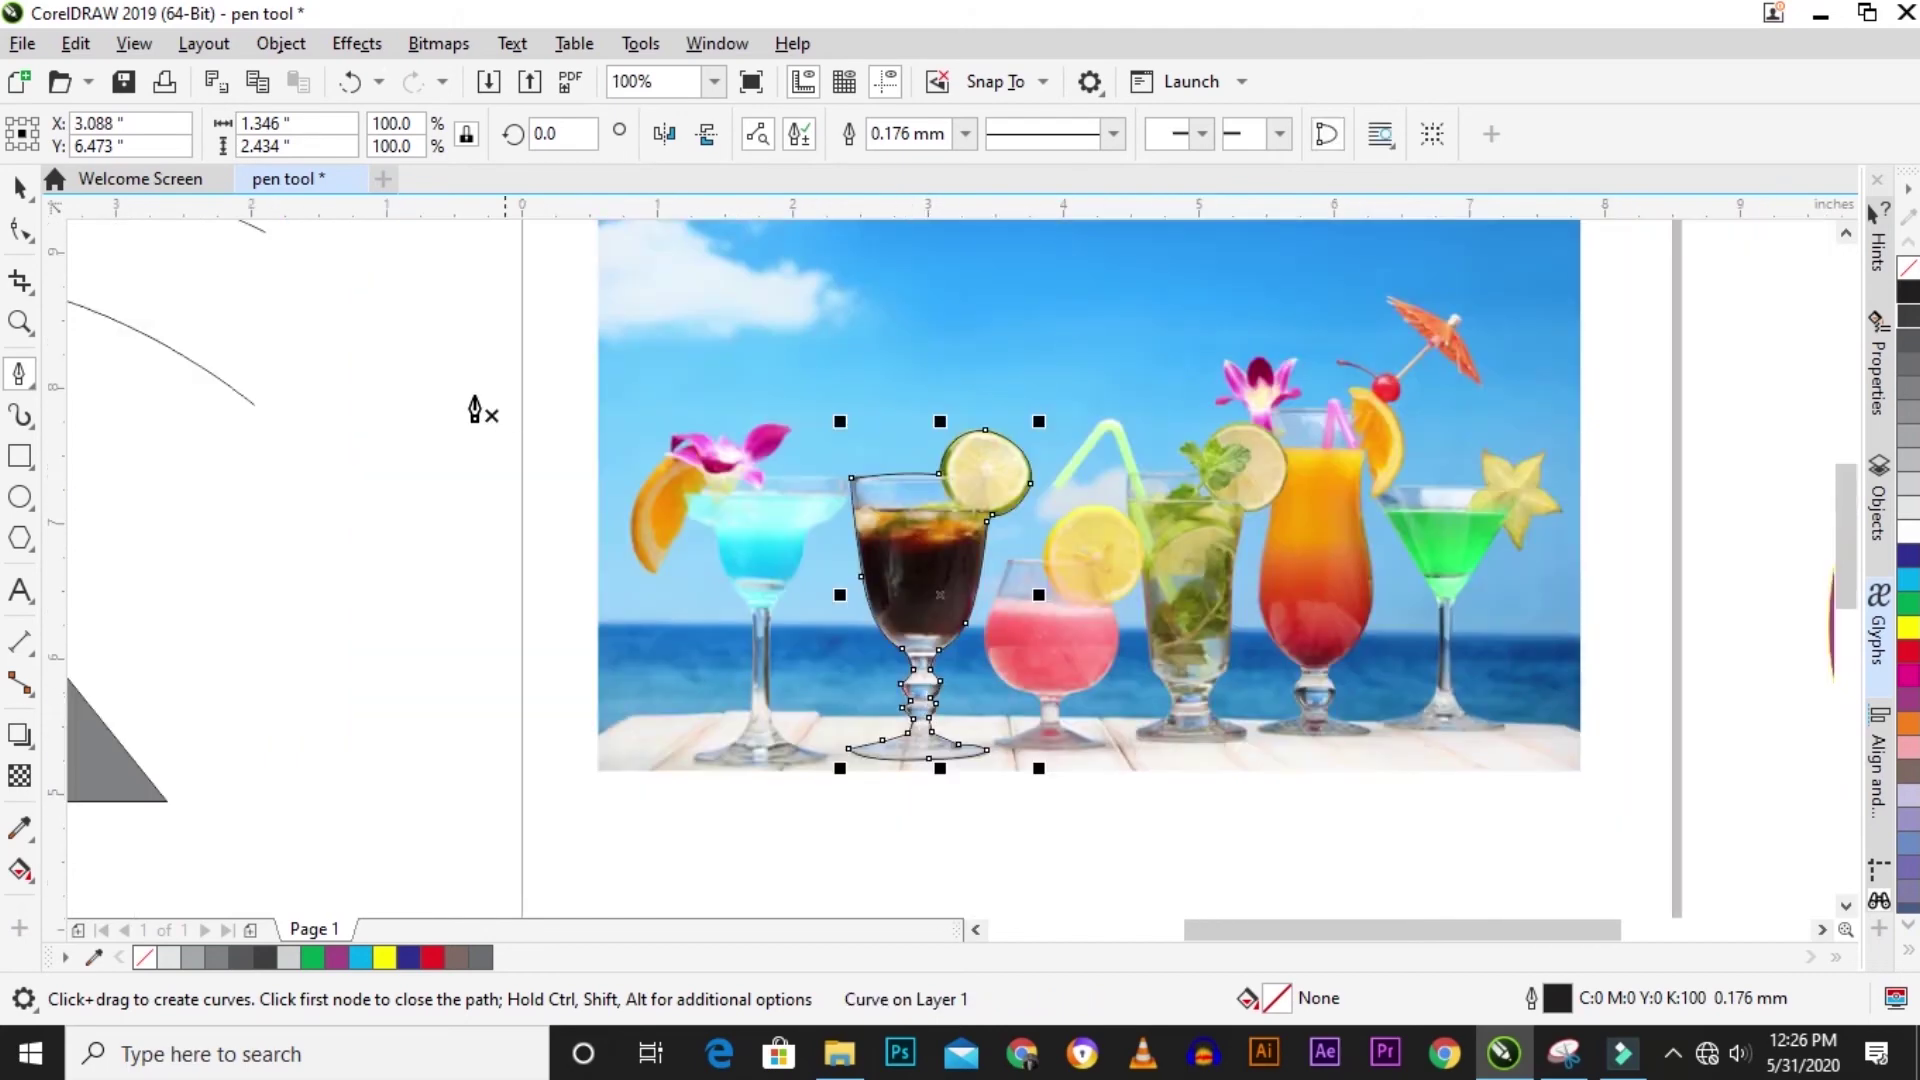
PowerClip the drinks photo inside the traced cola glass outline.
left_click(20, 187)
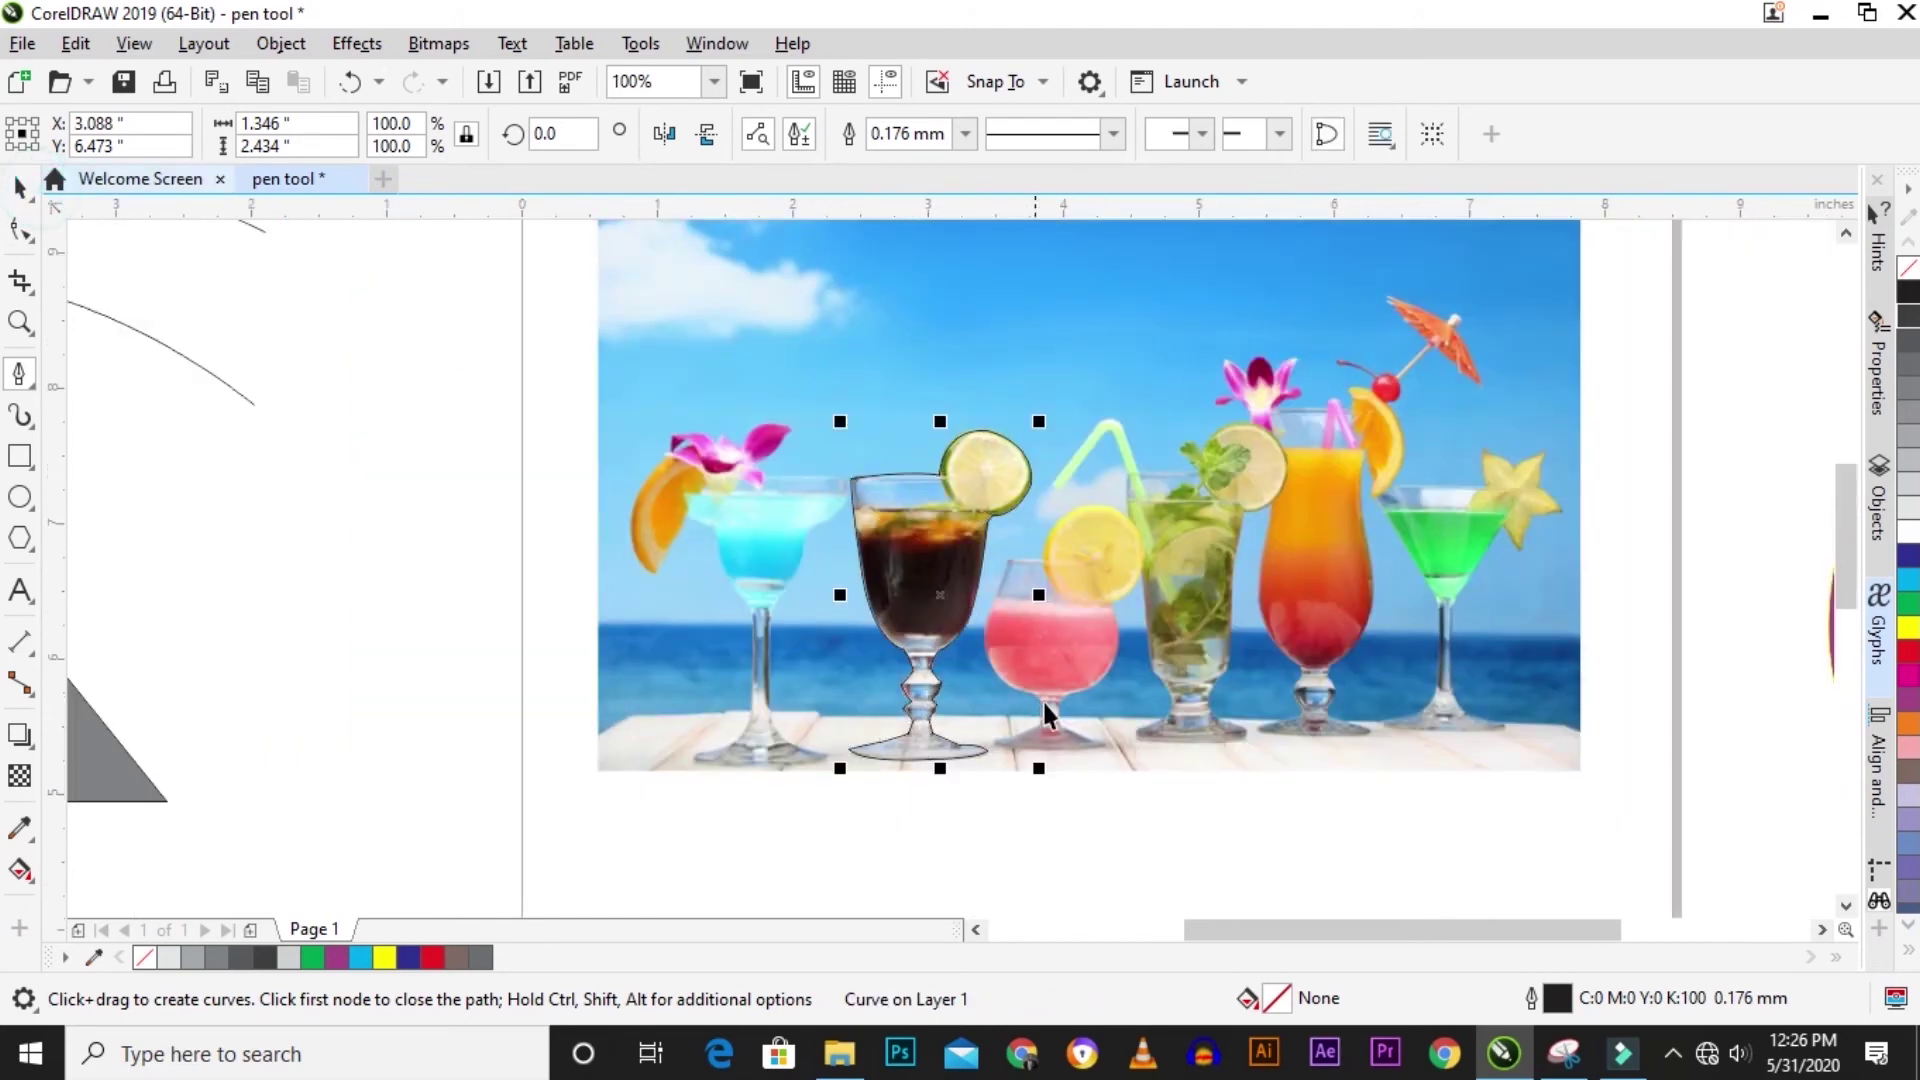
right_click(1084, 530)
left_click(1164, 590)
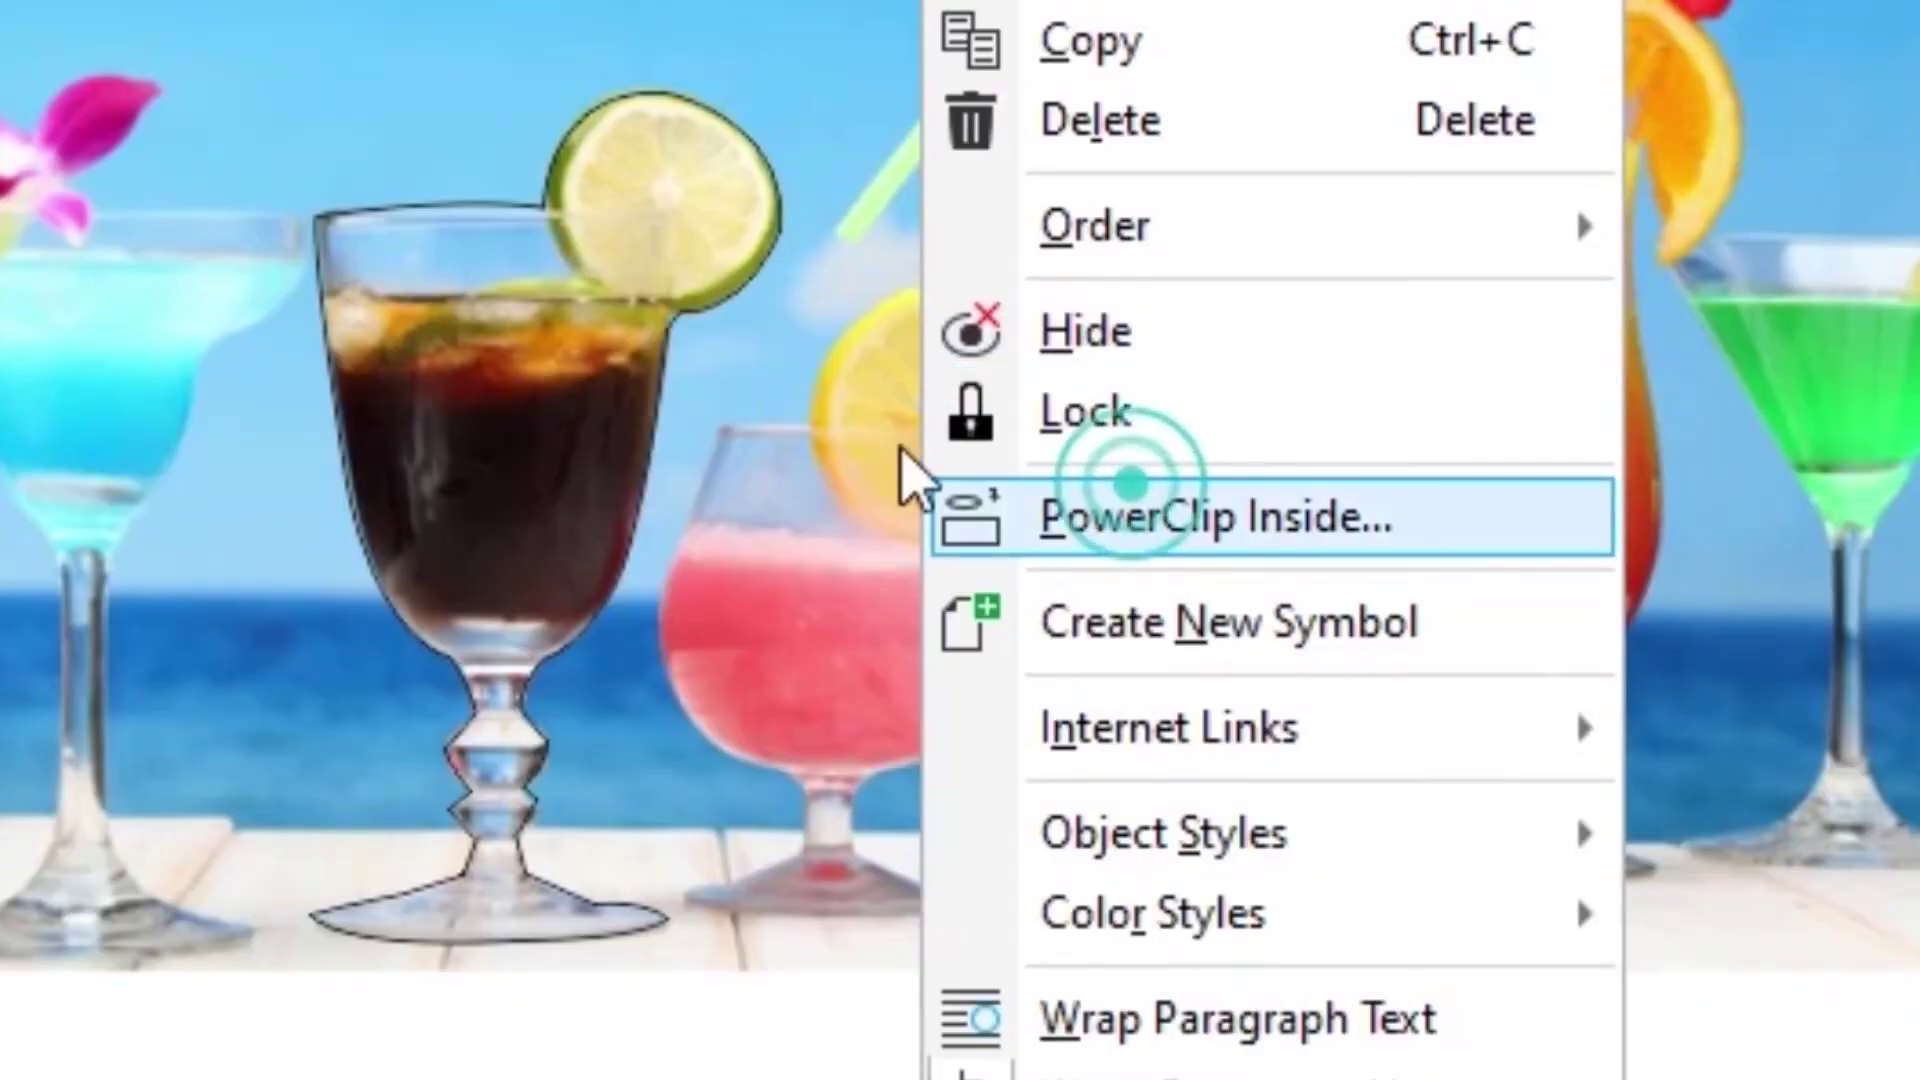
left_click(873, 519)
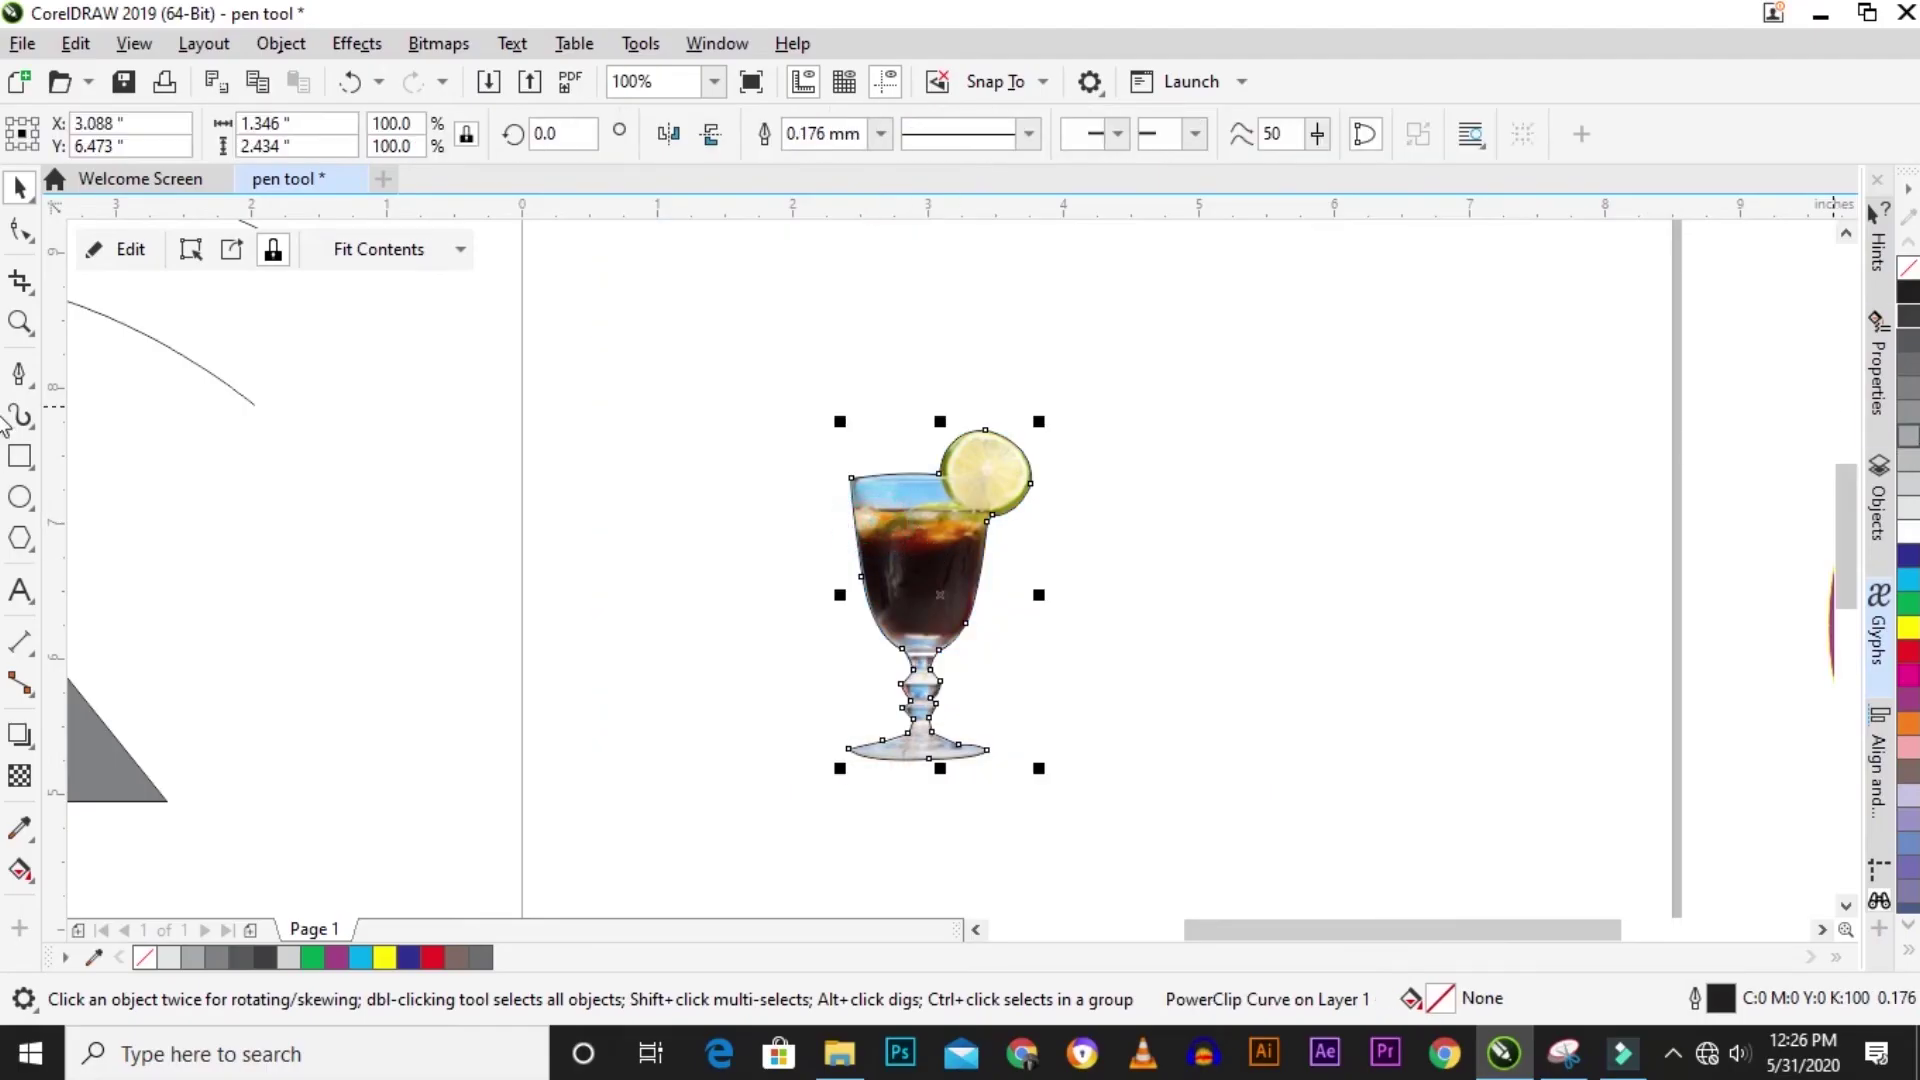
Give the clipped cola glass a 90% black outline 1.5 mm wide.
right_click(1912, 322)
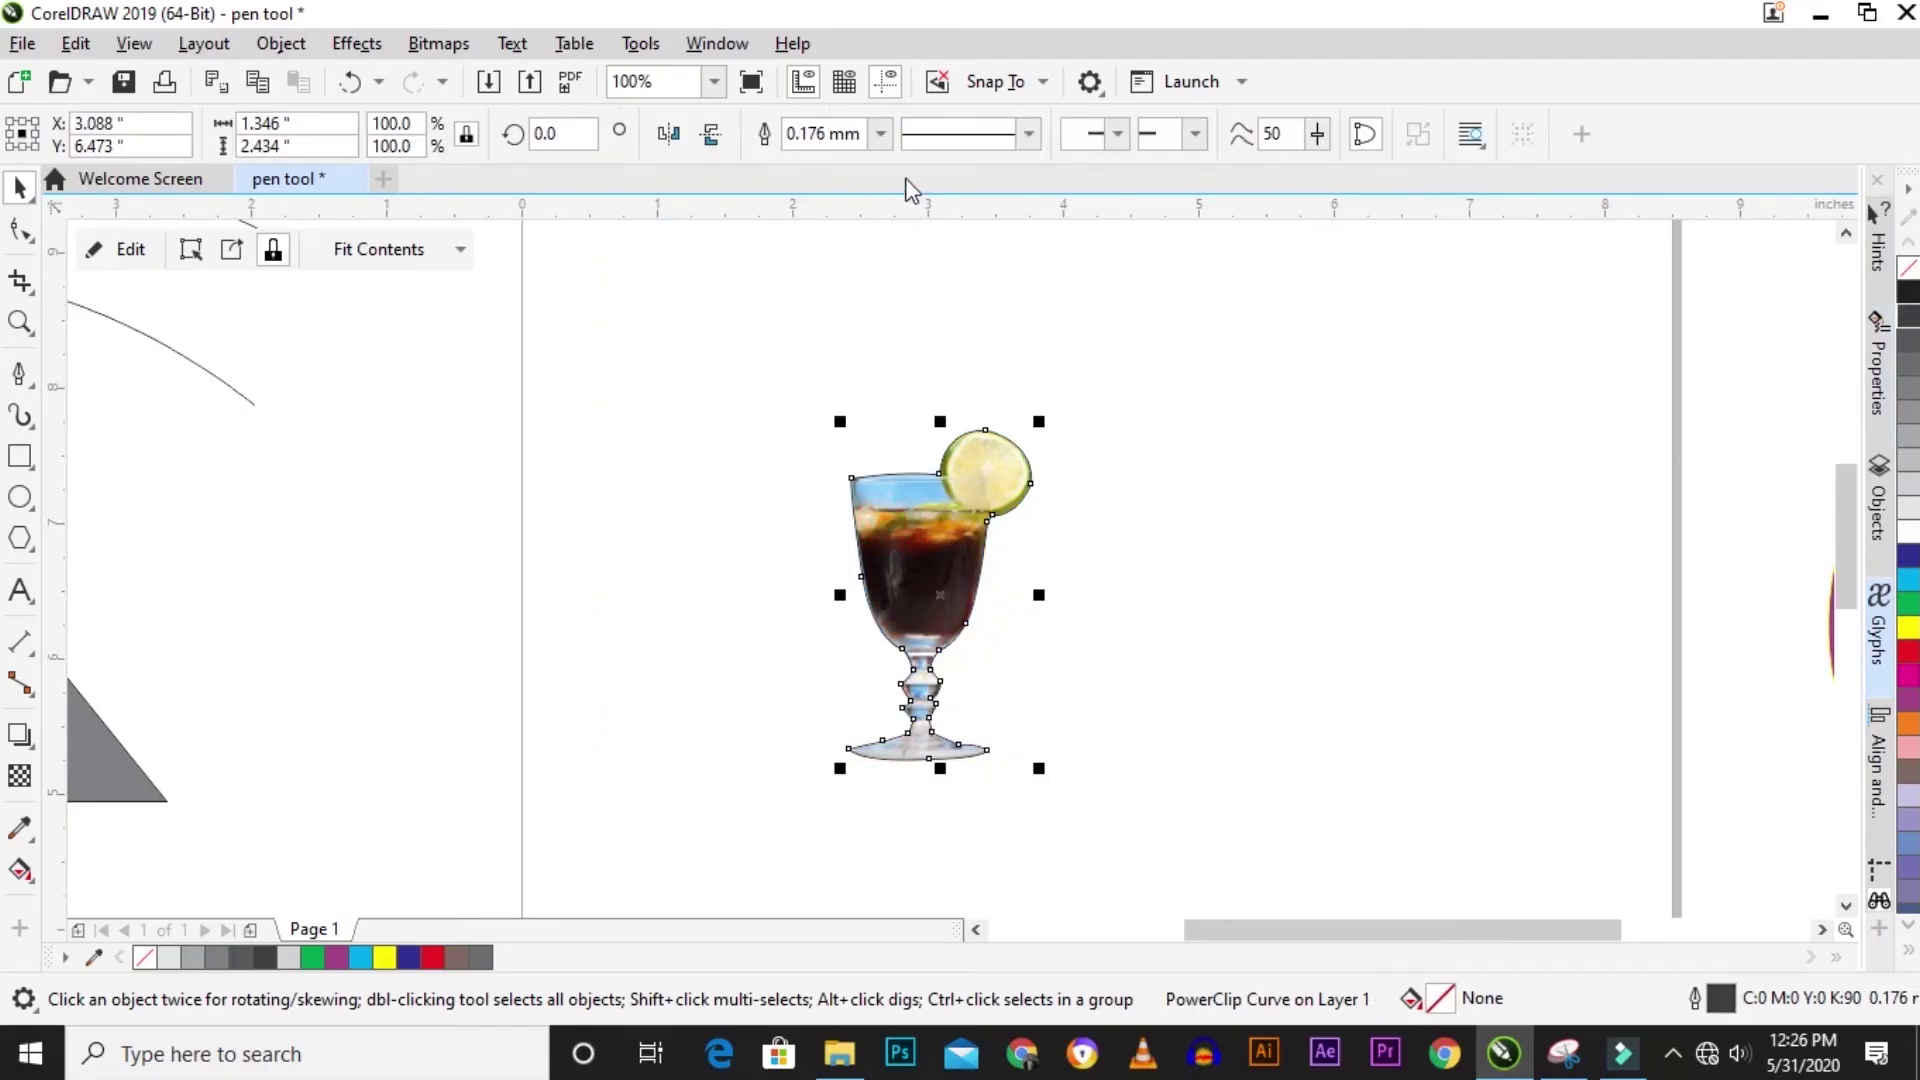
left_click(879, 134)
left_click(818, 329)
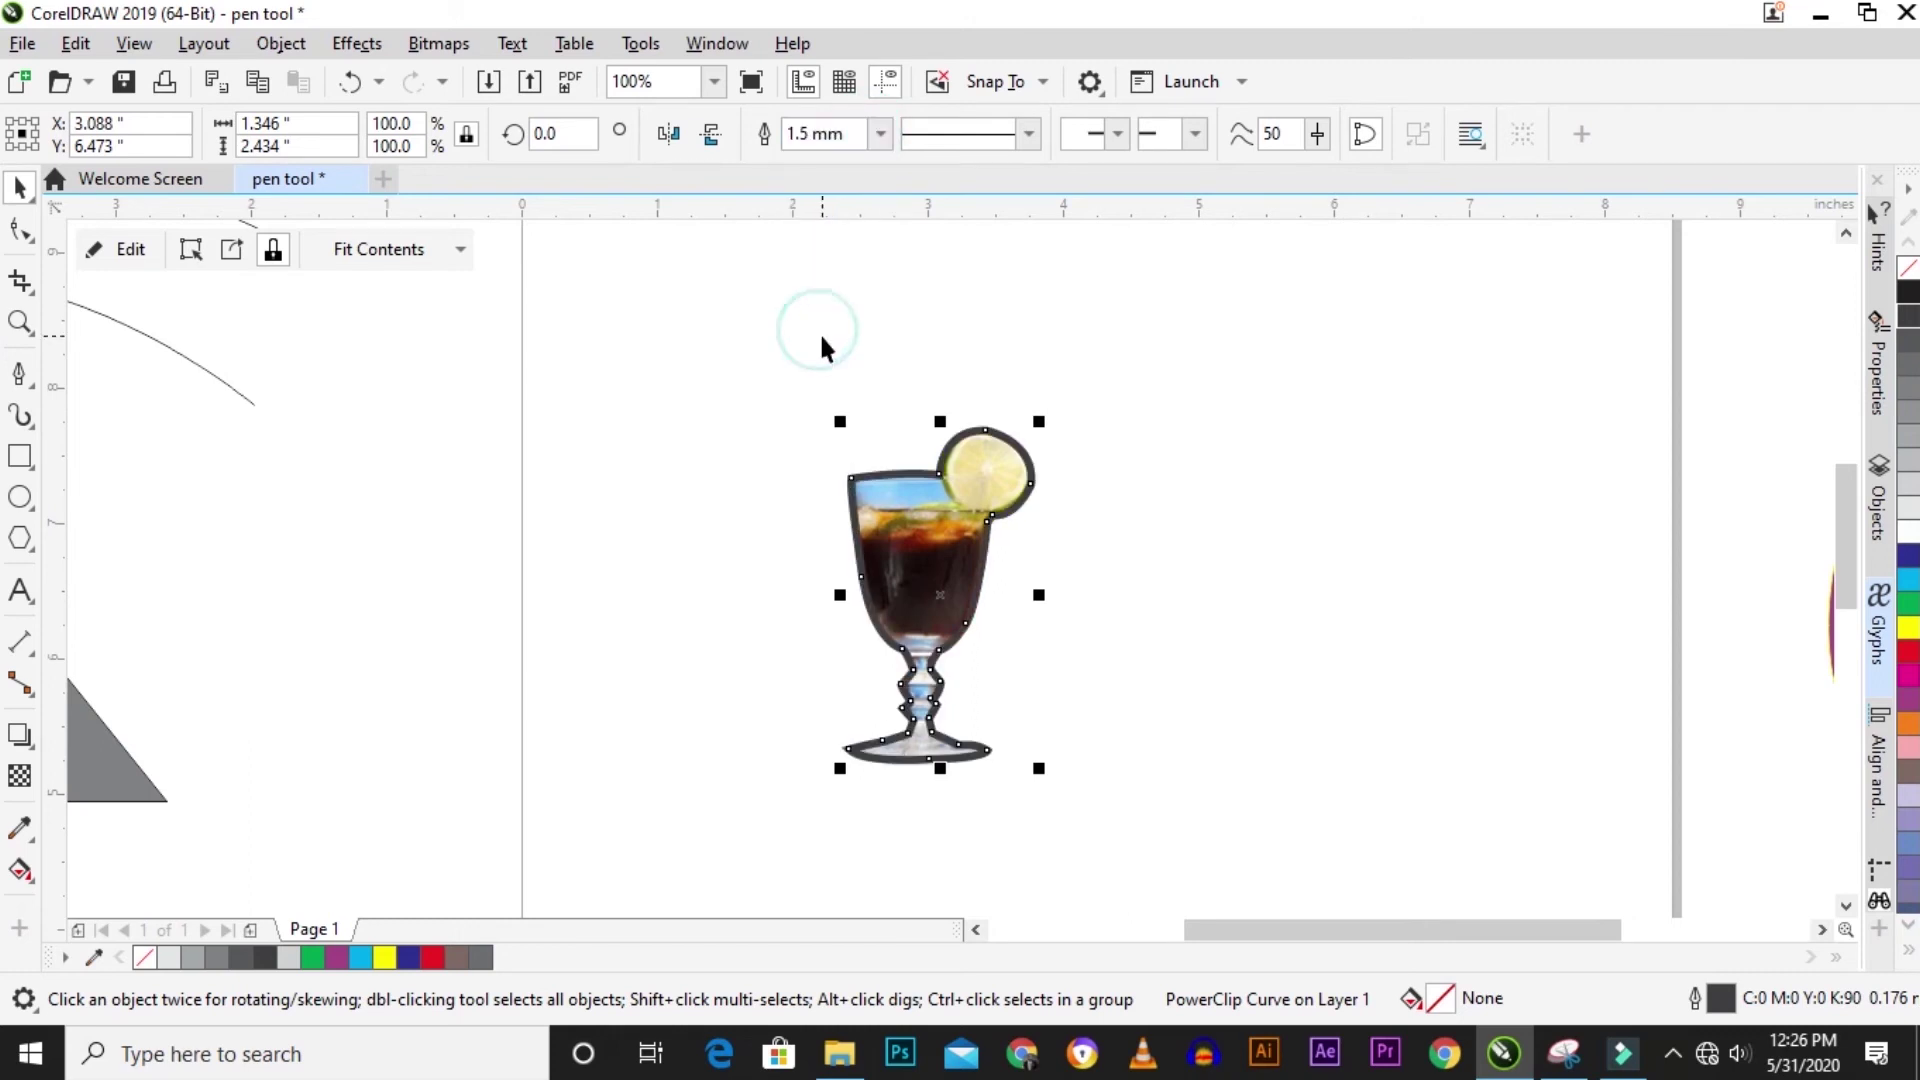
Reposition the outlined cola glass in the blank area above the drinks photo and inspect its outline up close.
left_click_drag(939, 585, 1038, 535)
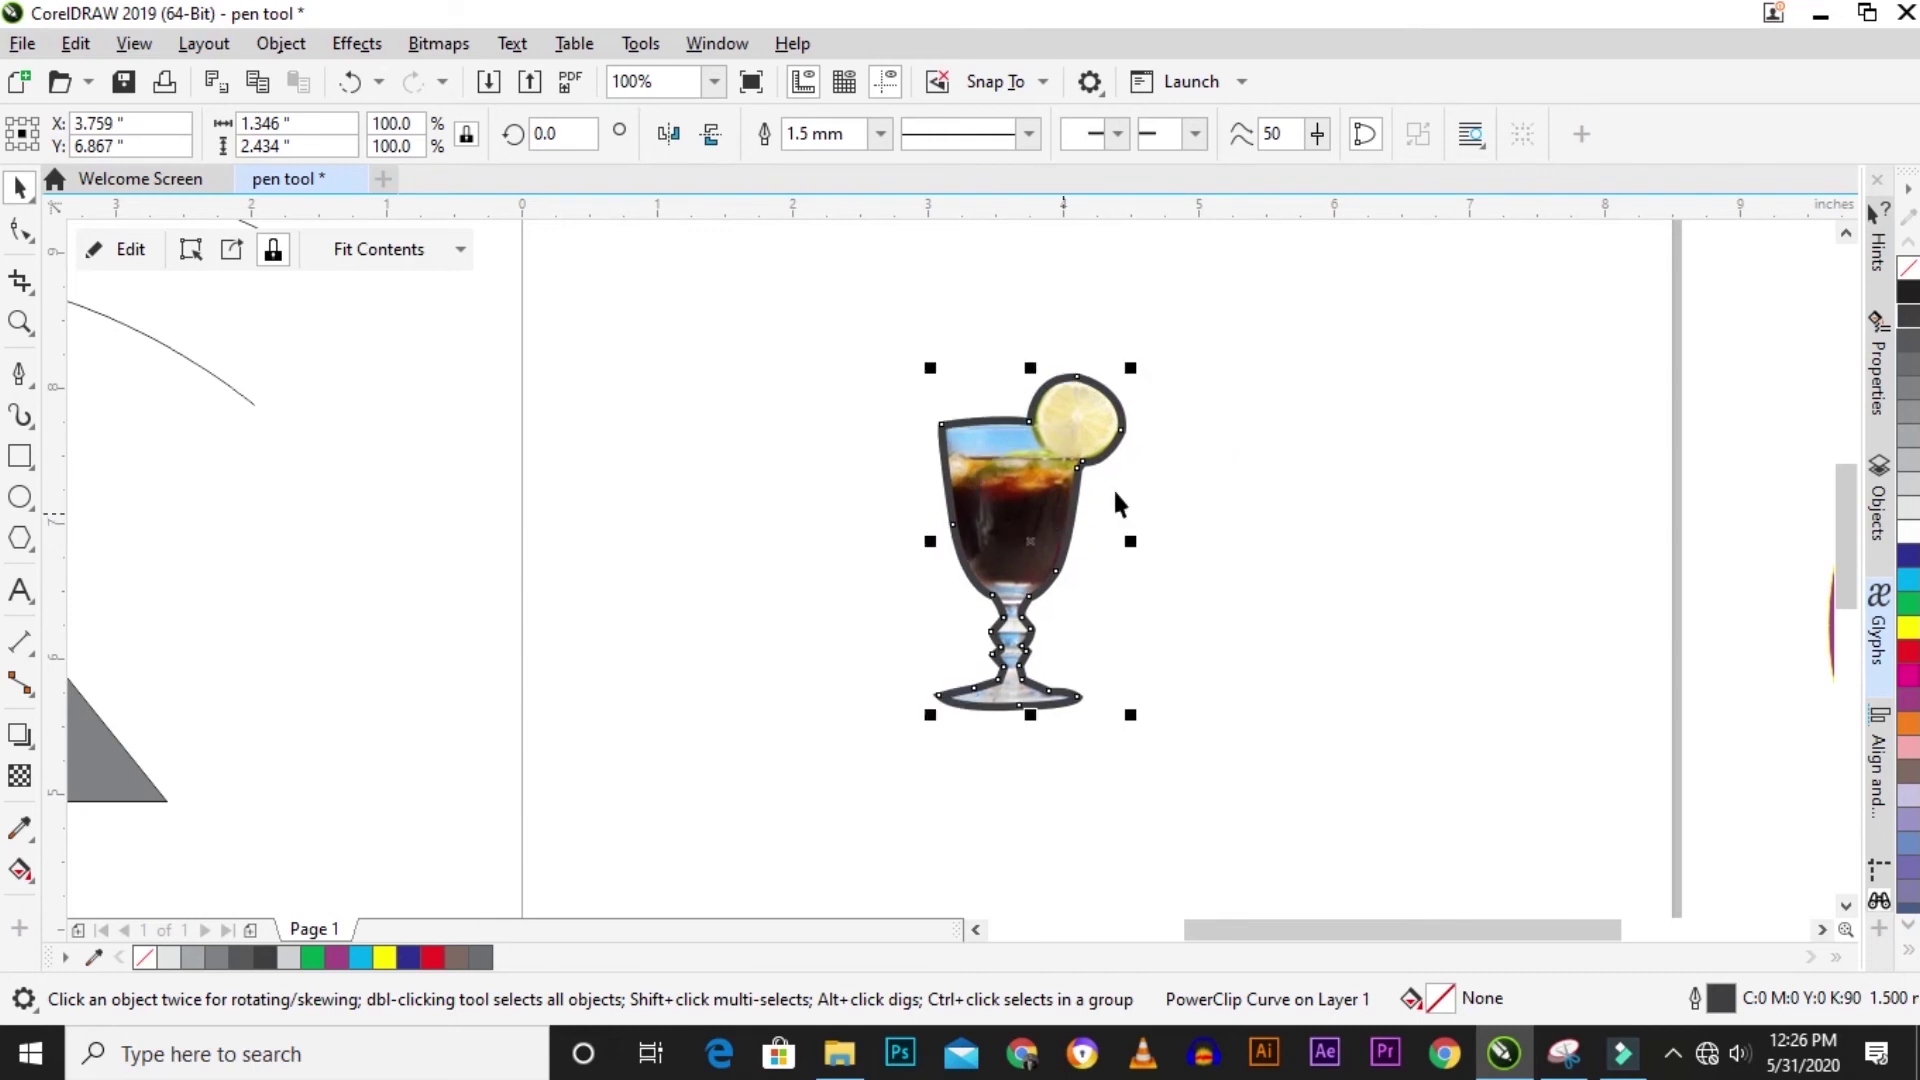
scroll(1074, 541, "down", 1)
scroll(1057, 535, "up", 2)
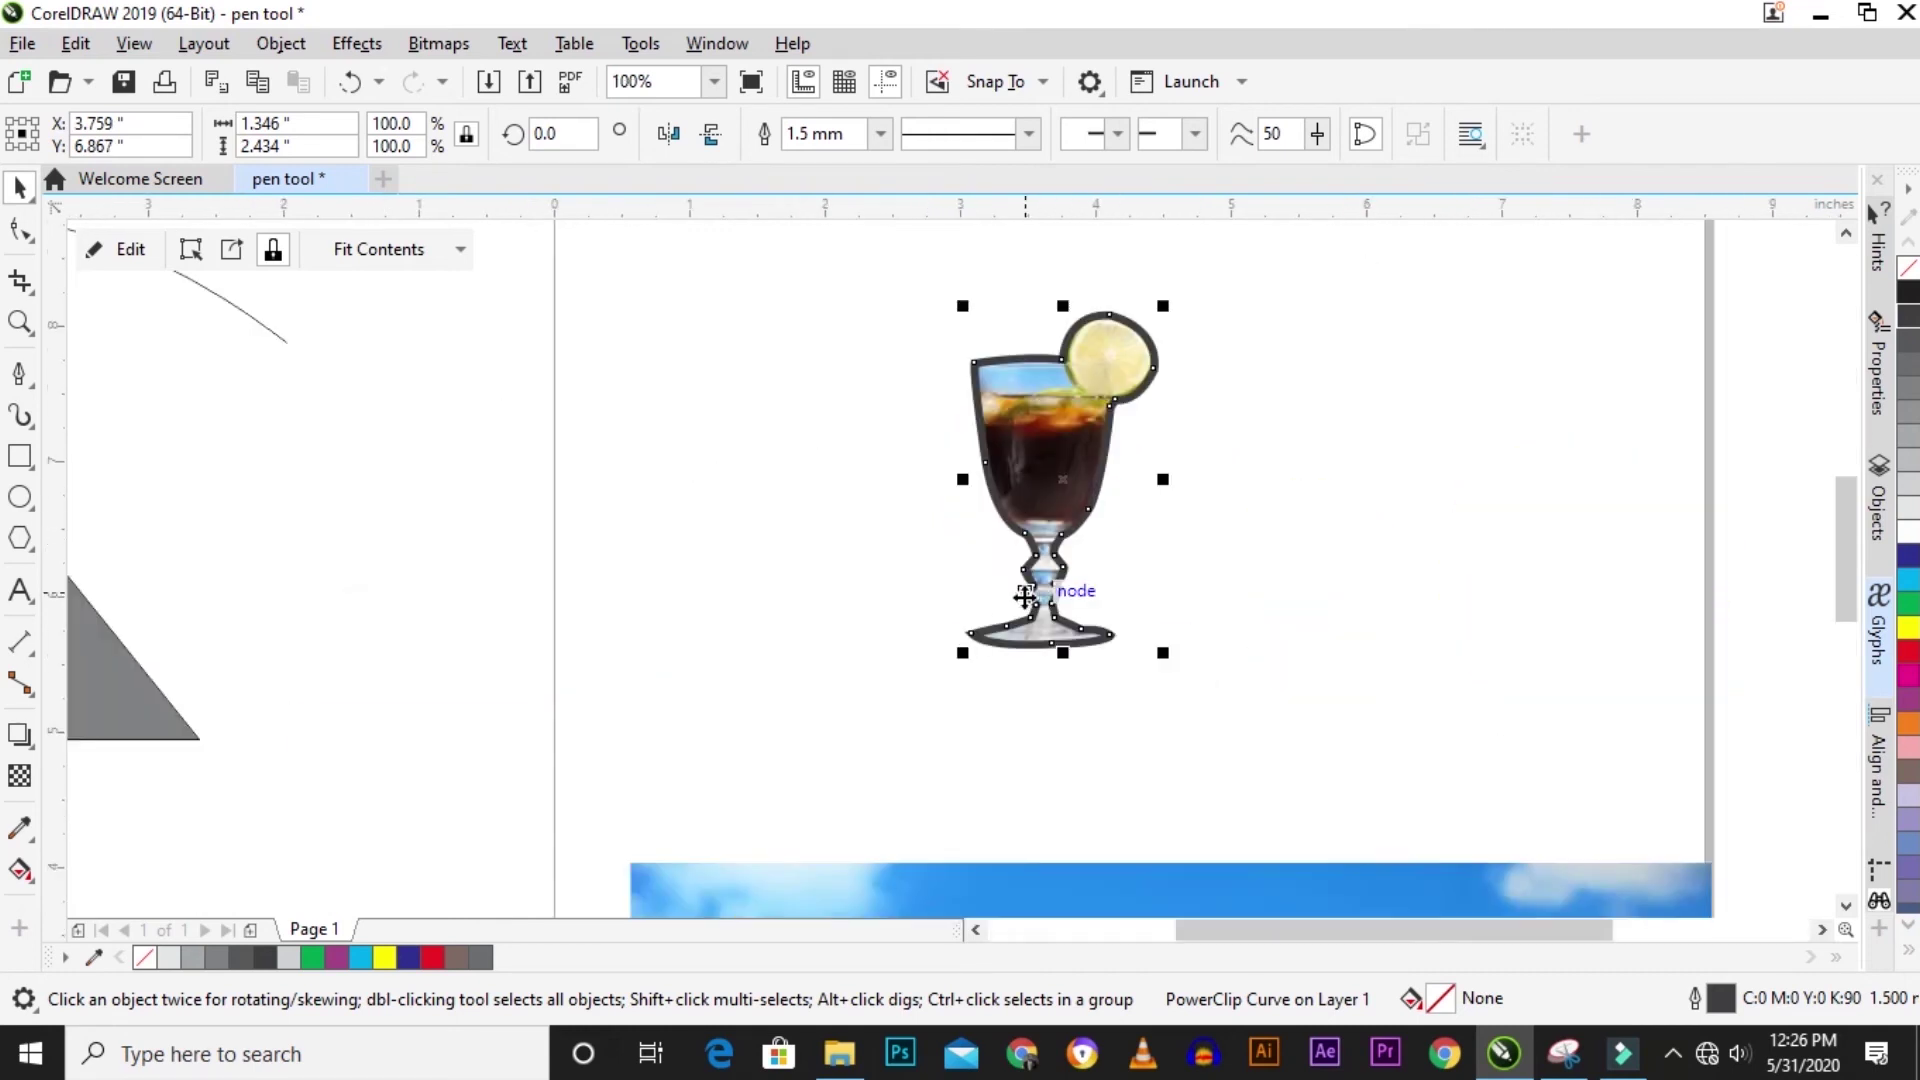
scroll(1048, 528, "down", 1)
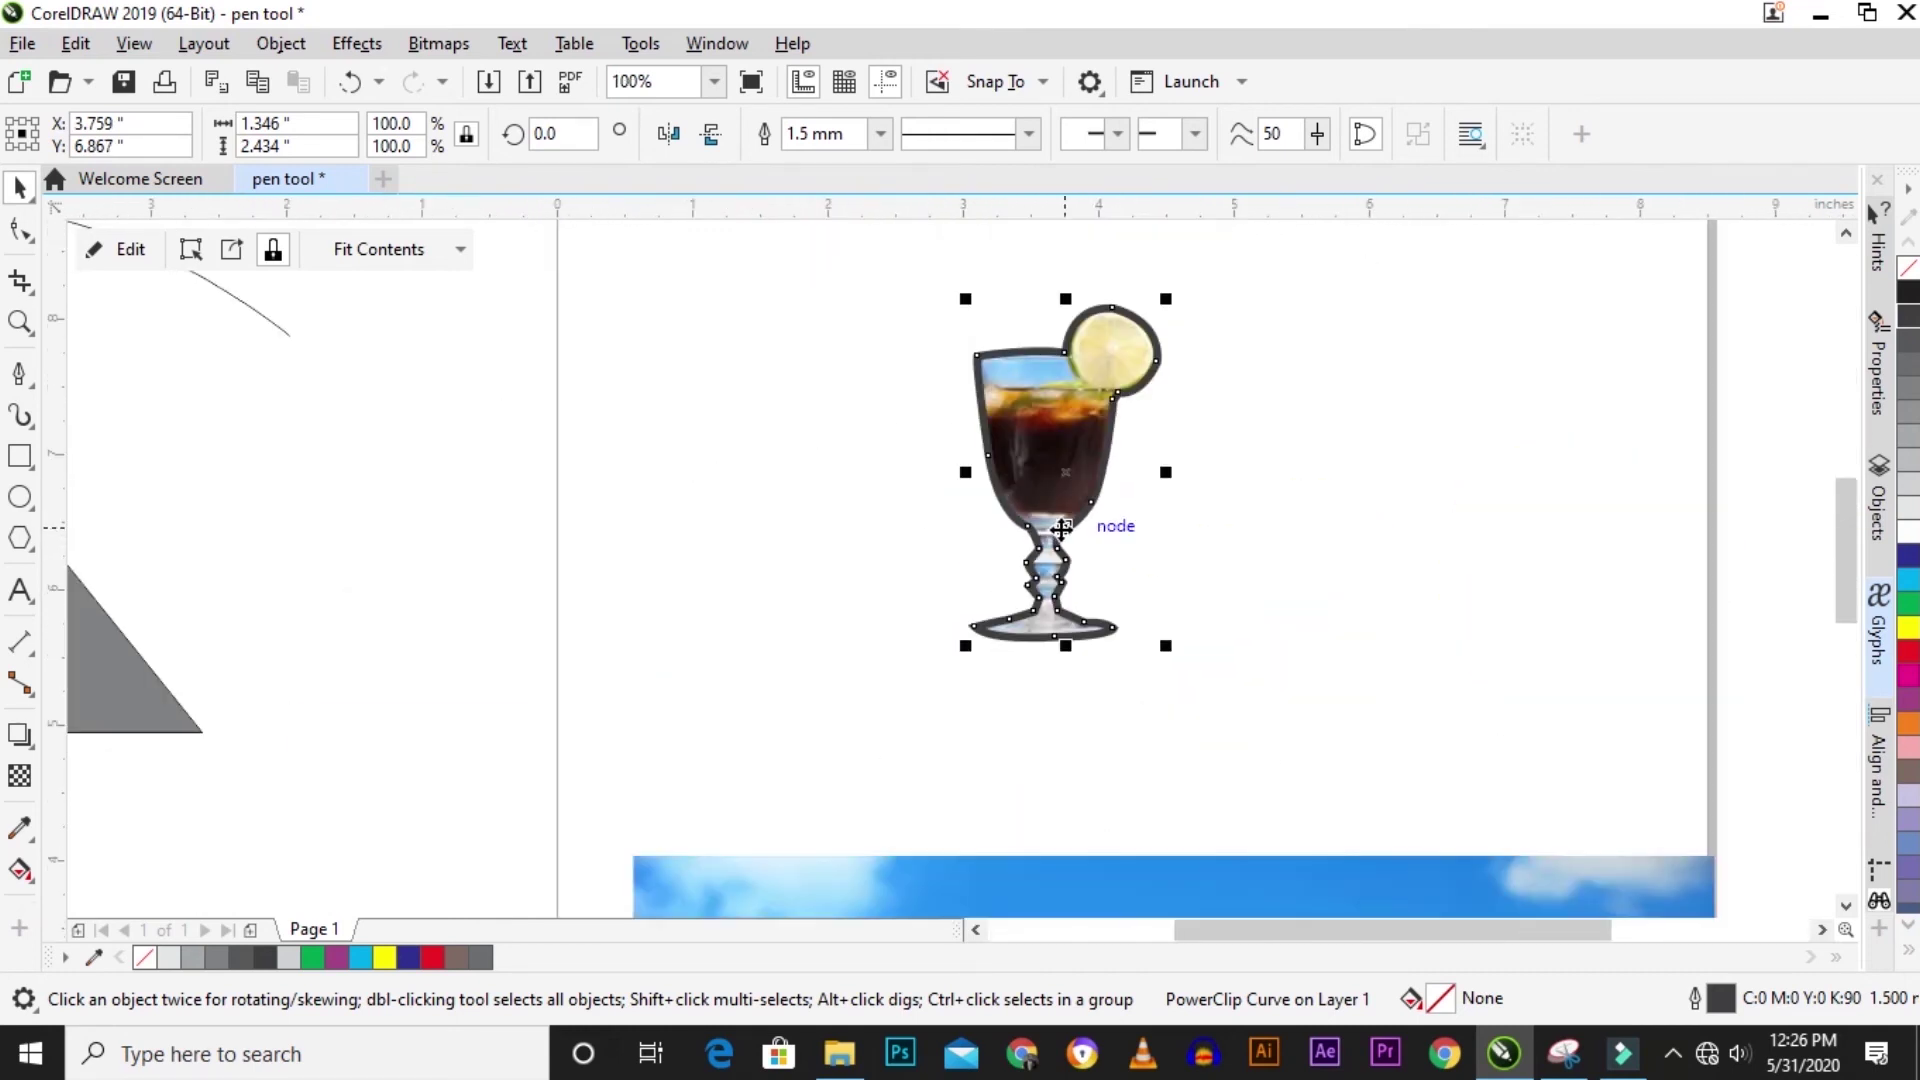
left_click_drag(1051, 445, 1308, 507)
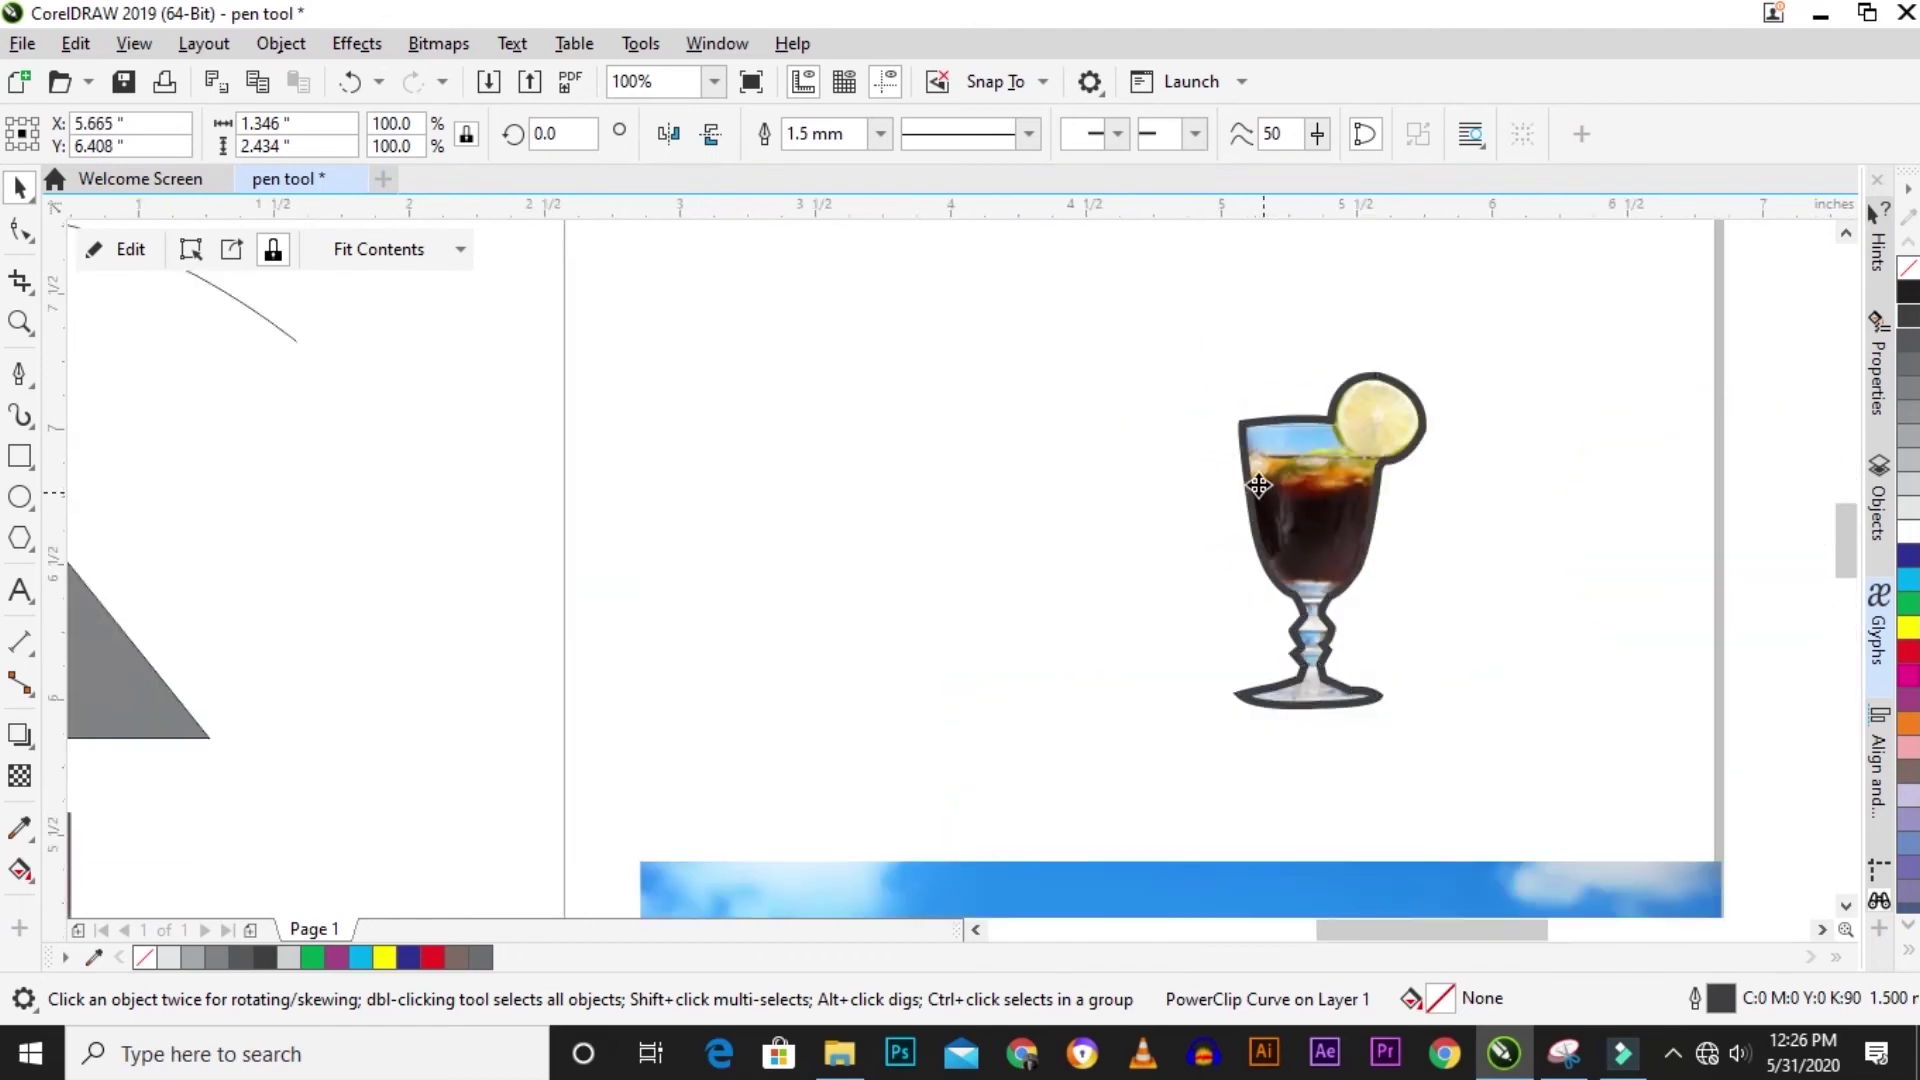
scroll(1290, 505, "down", 1)
scroll(1257, 499, "up", 3)
scroll(1266, 515, "down", 1)
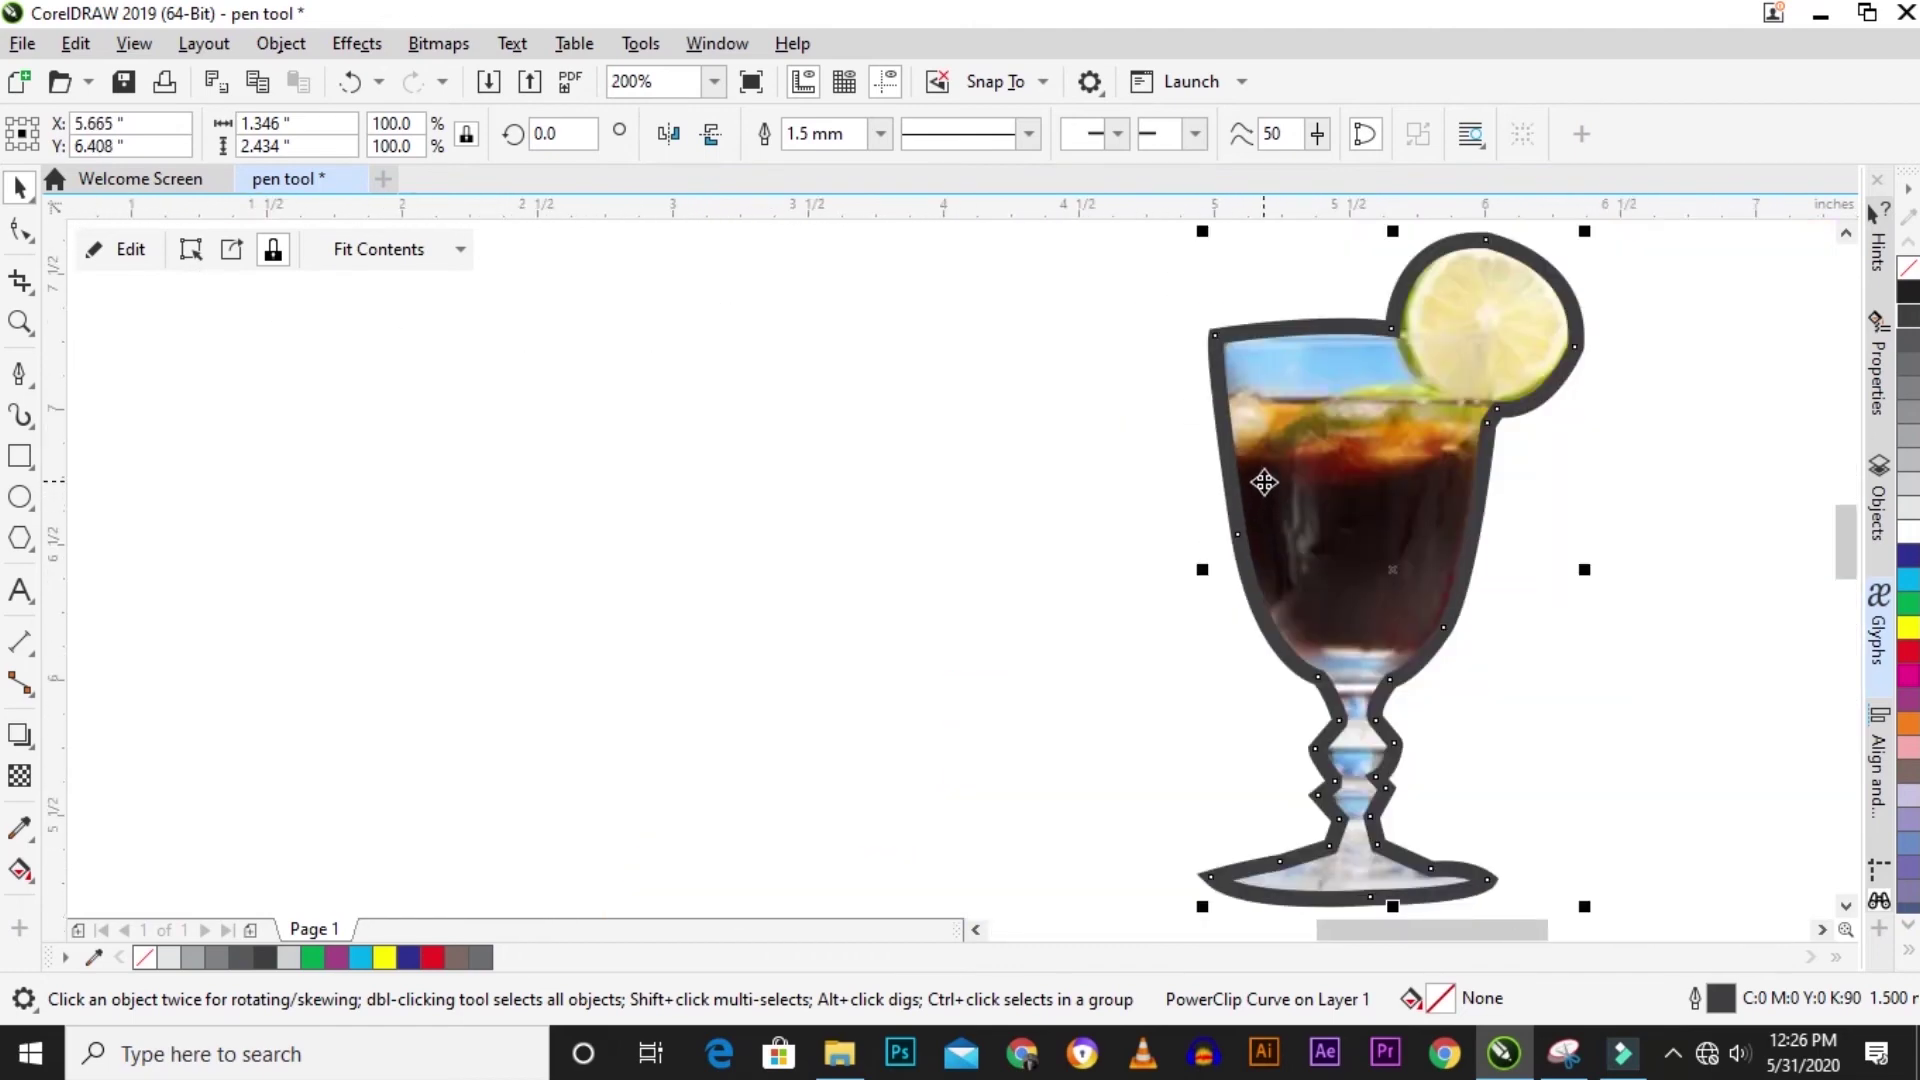
scroll(1264, 483, "up", 1)
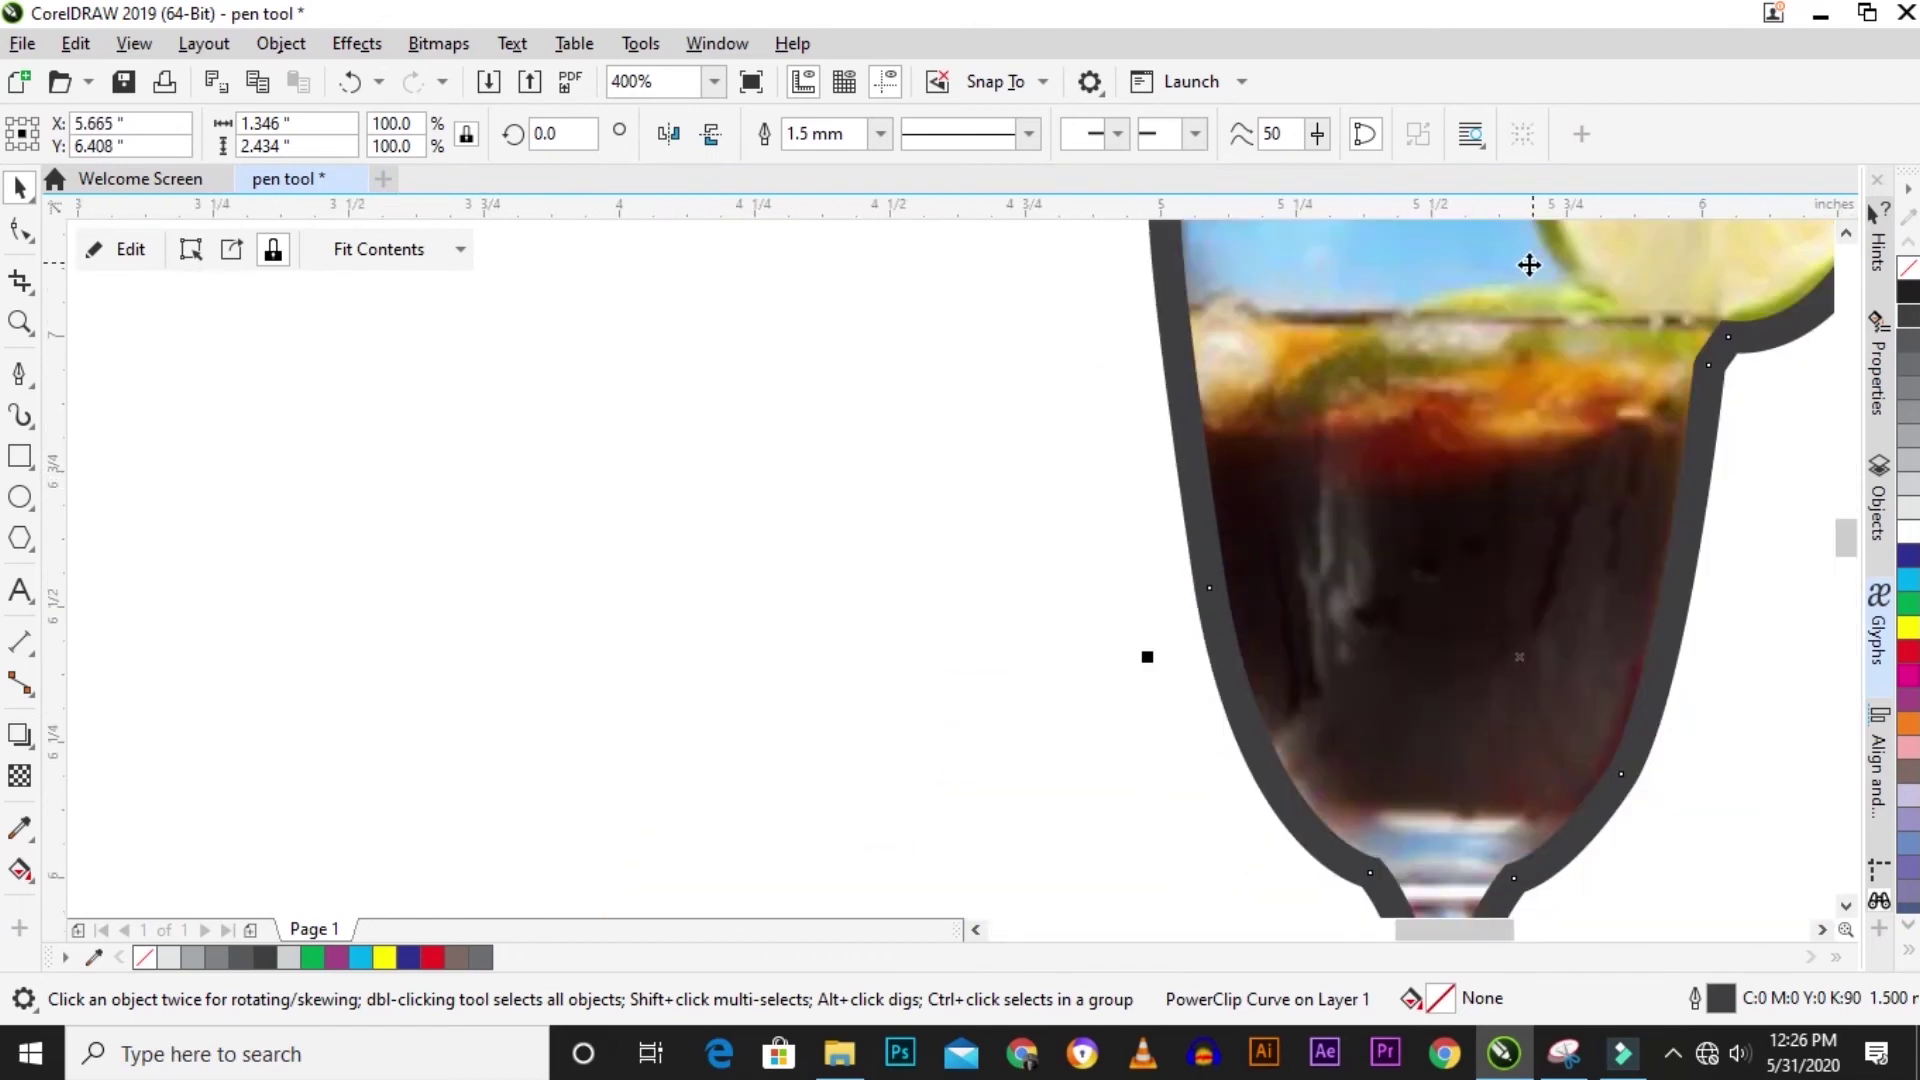
key("F4")
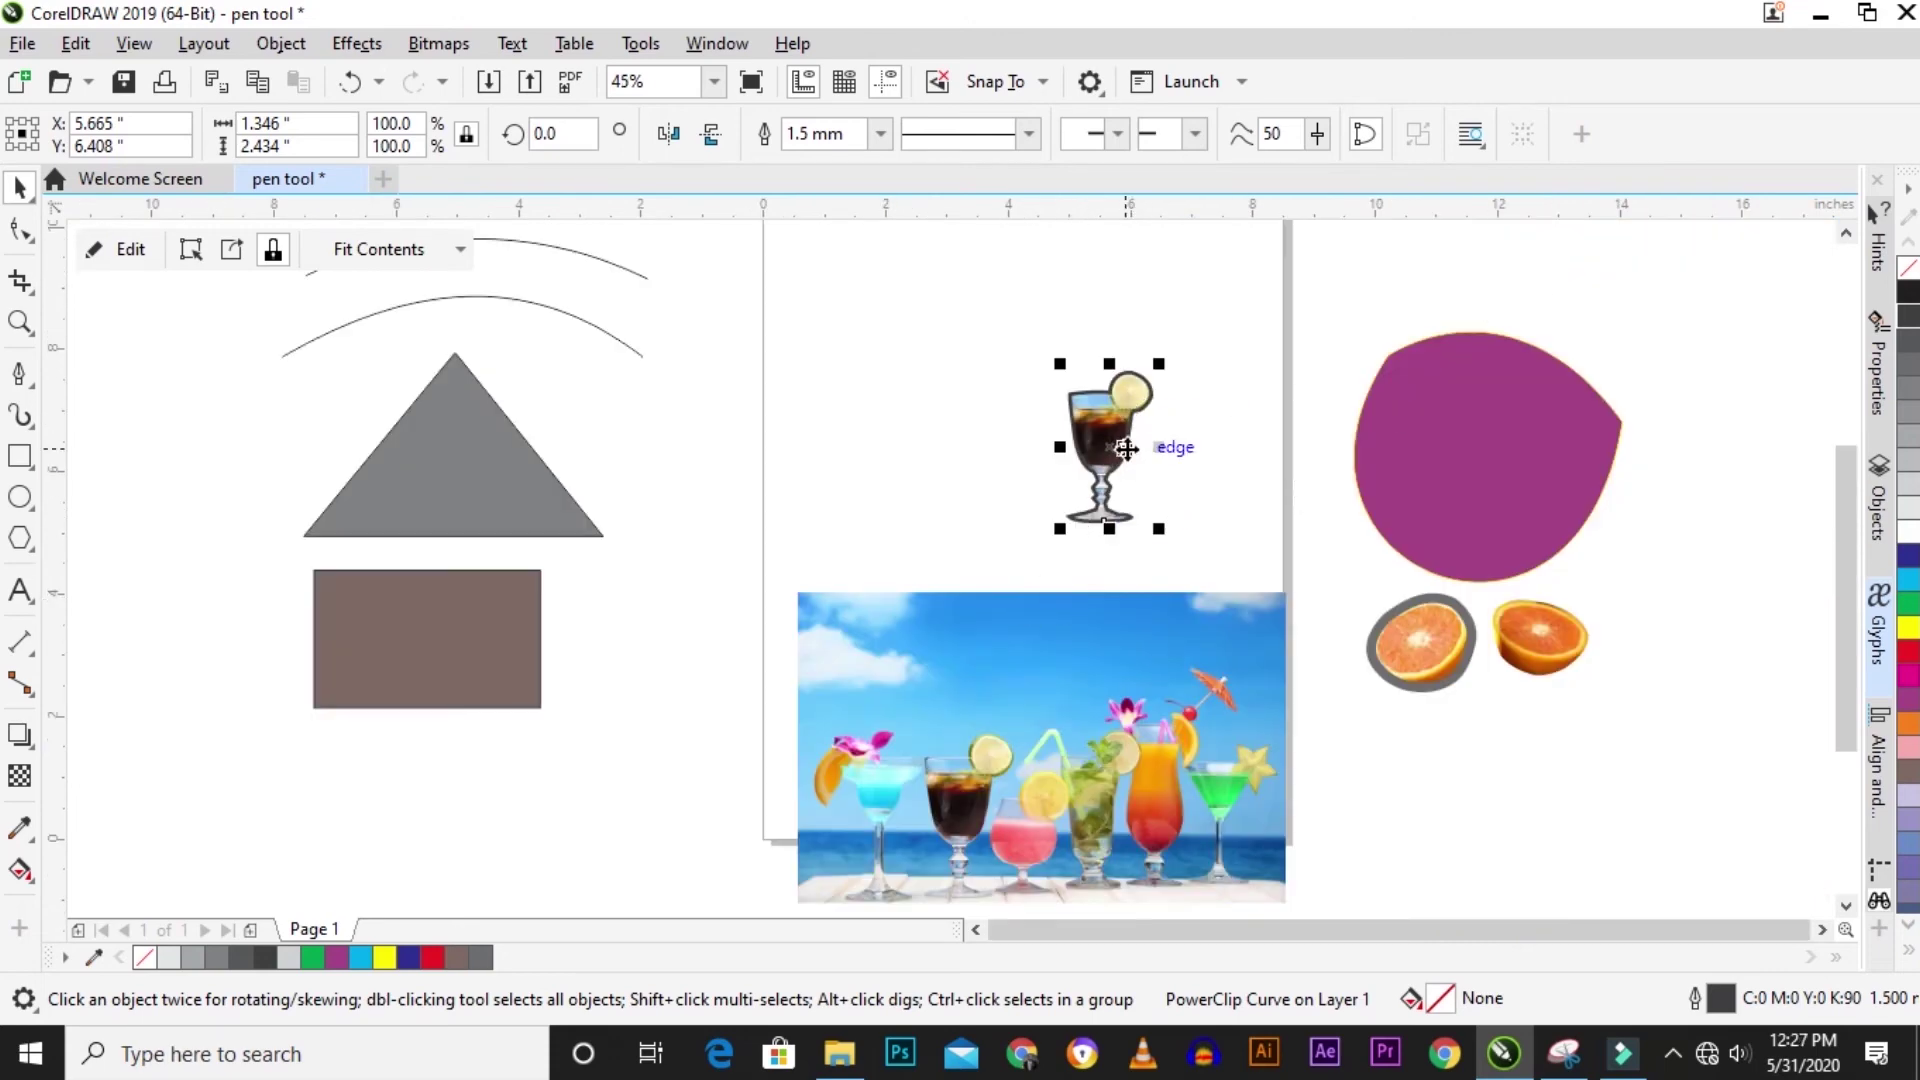
left_click_drag(1125, 447, 906, 440)
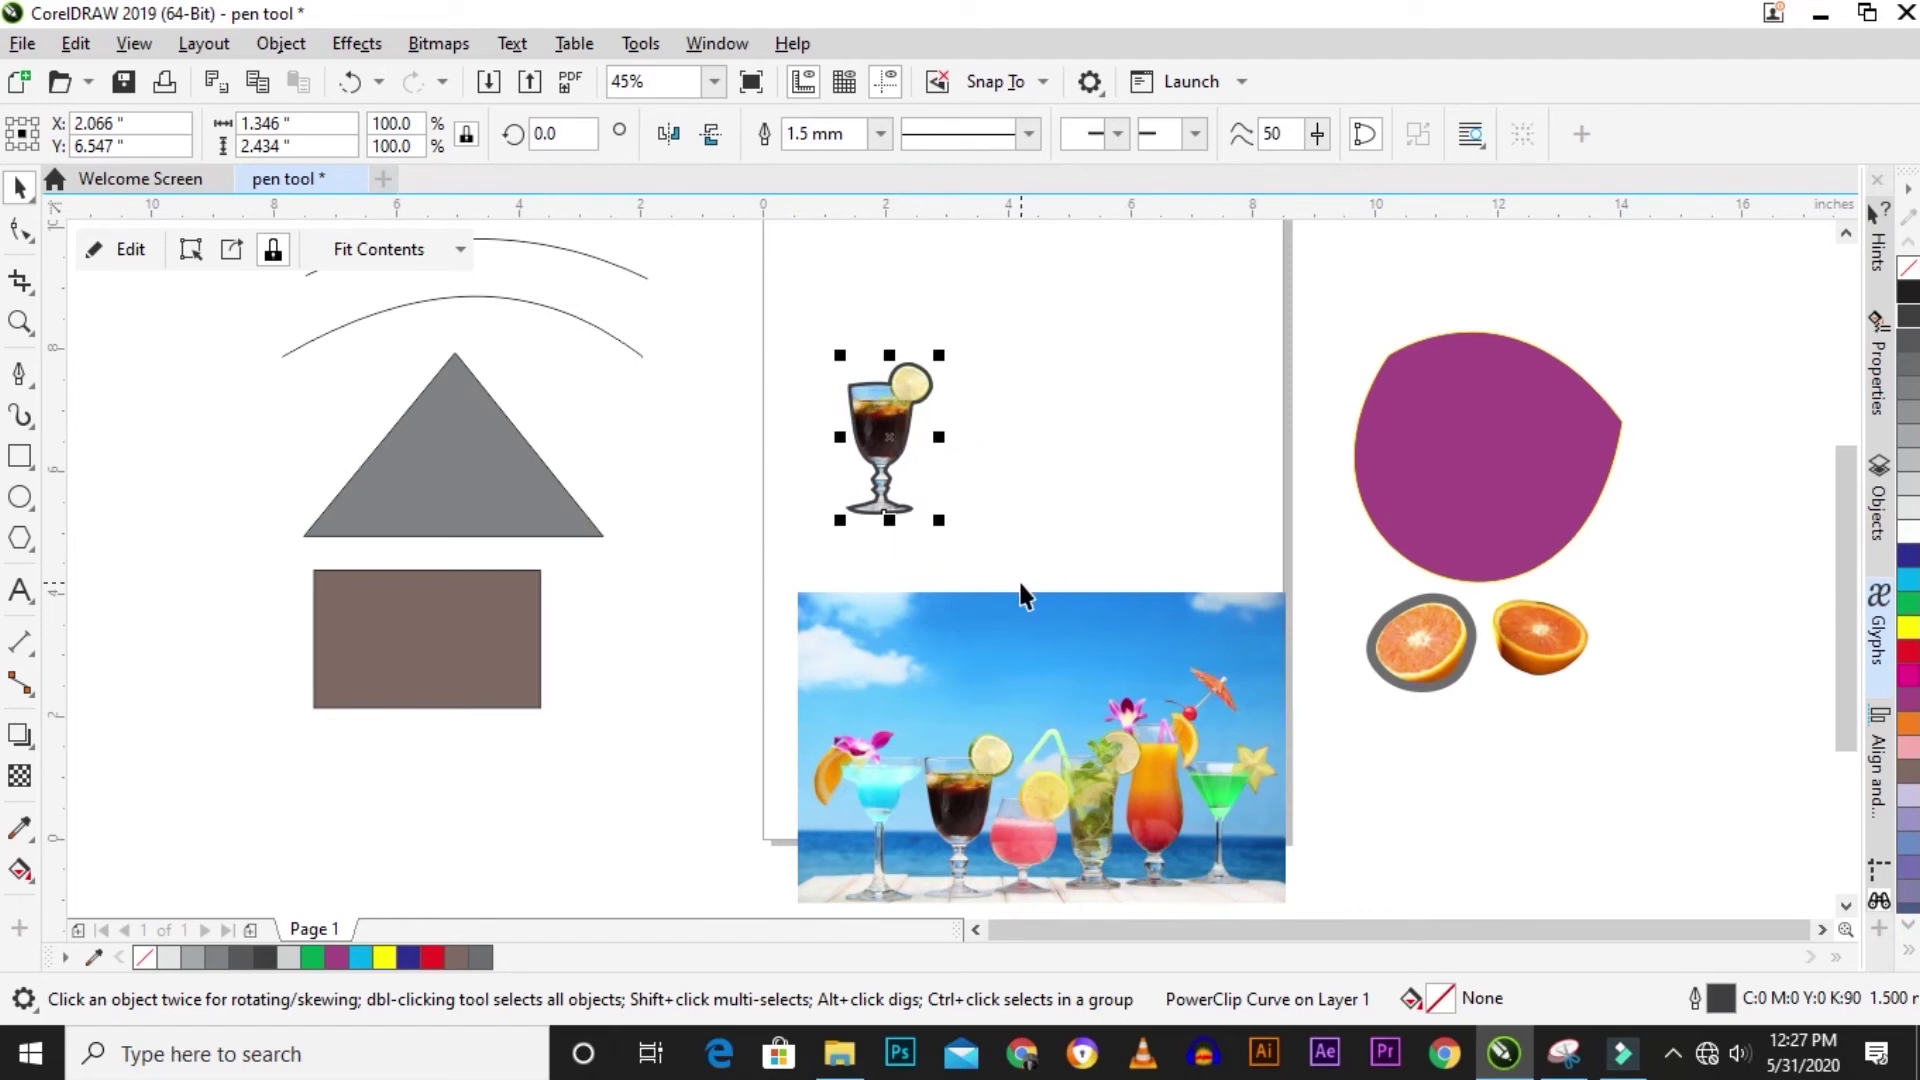
Delete the remaining drinks photo and move the cola glass off the page, below the two orange halves.
left_click(1018, 560)
left_click(1052, 643)
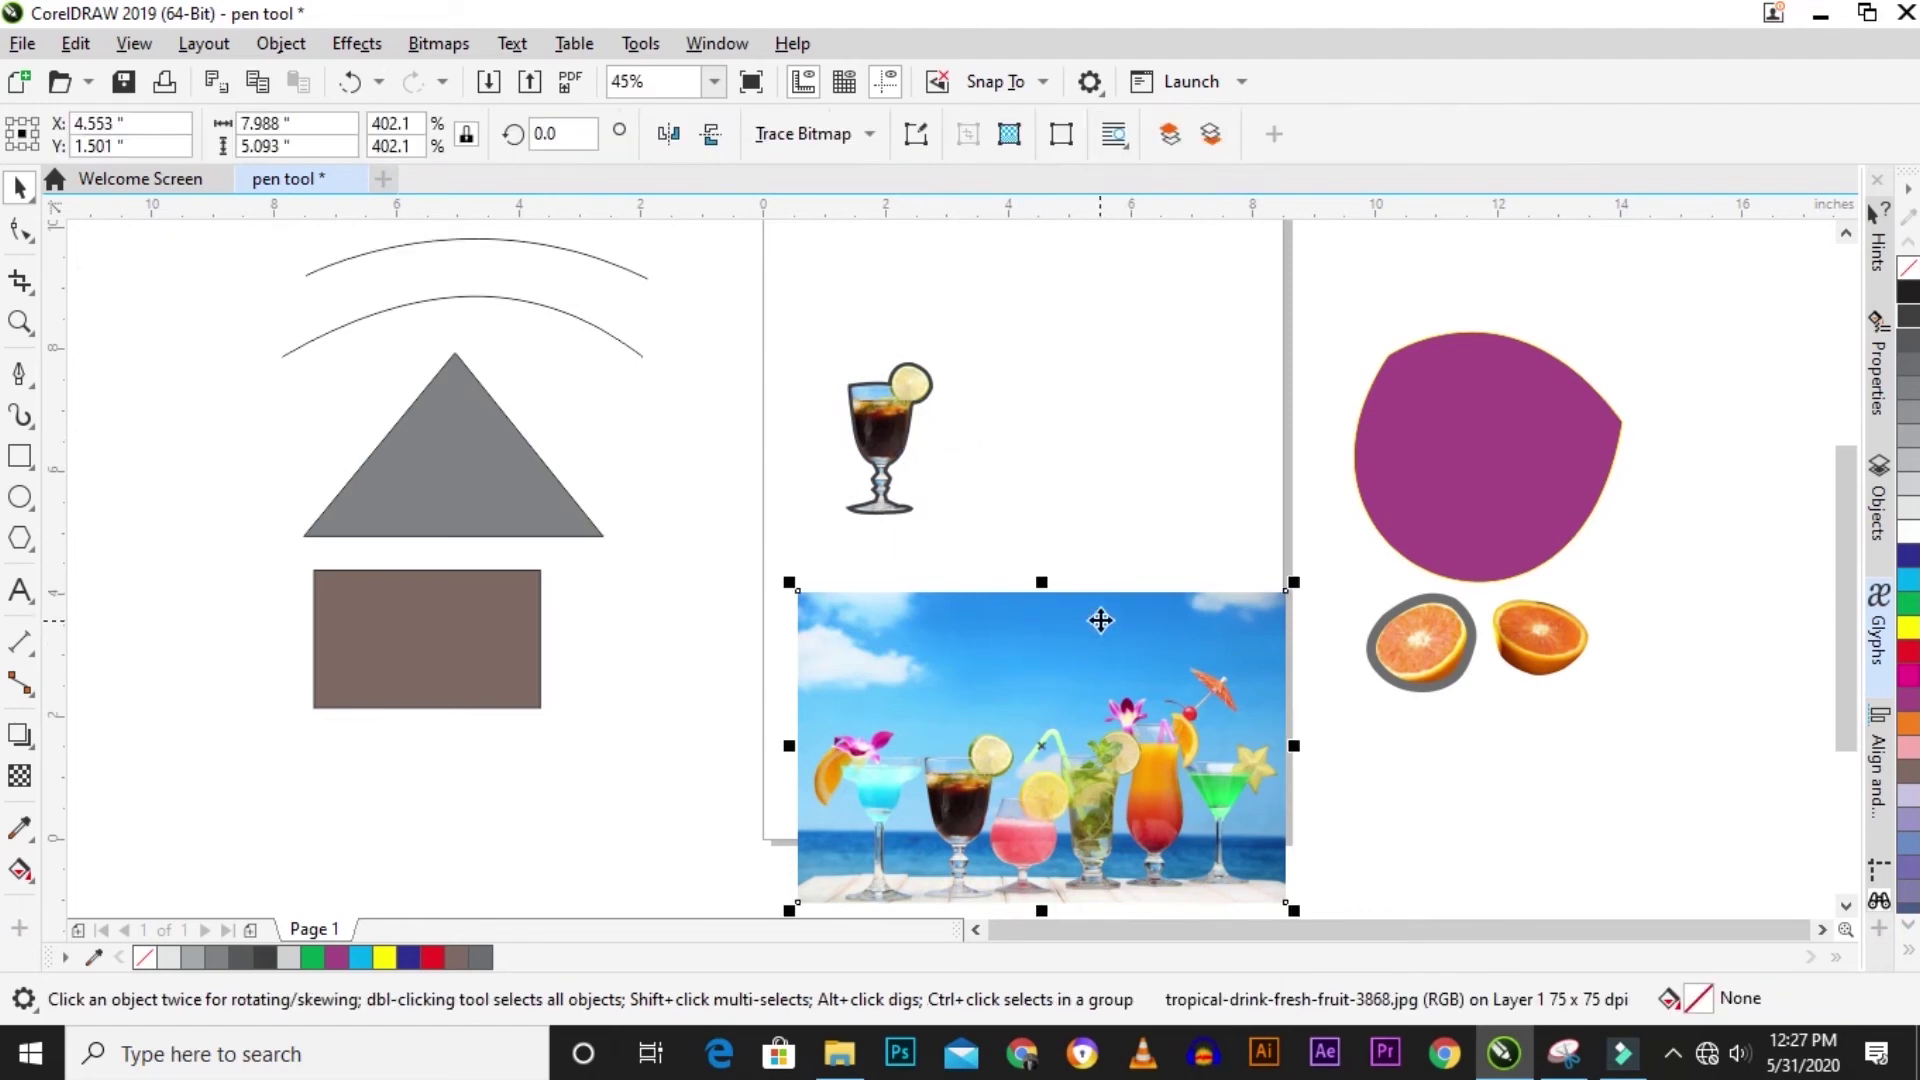
key("Delete")
left_click_drag(902, 416, 1354, 735)
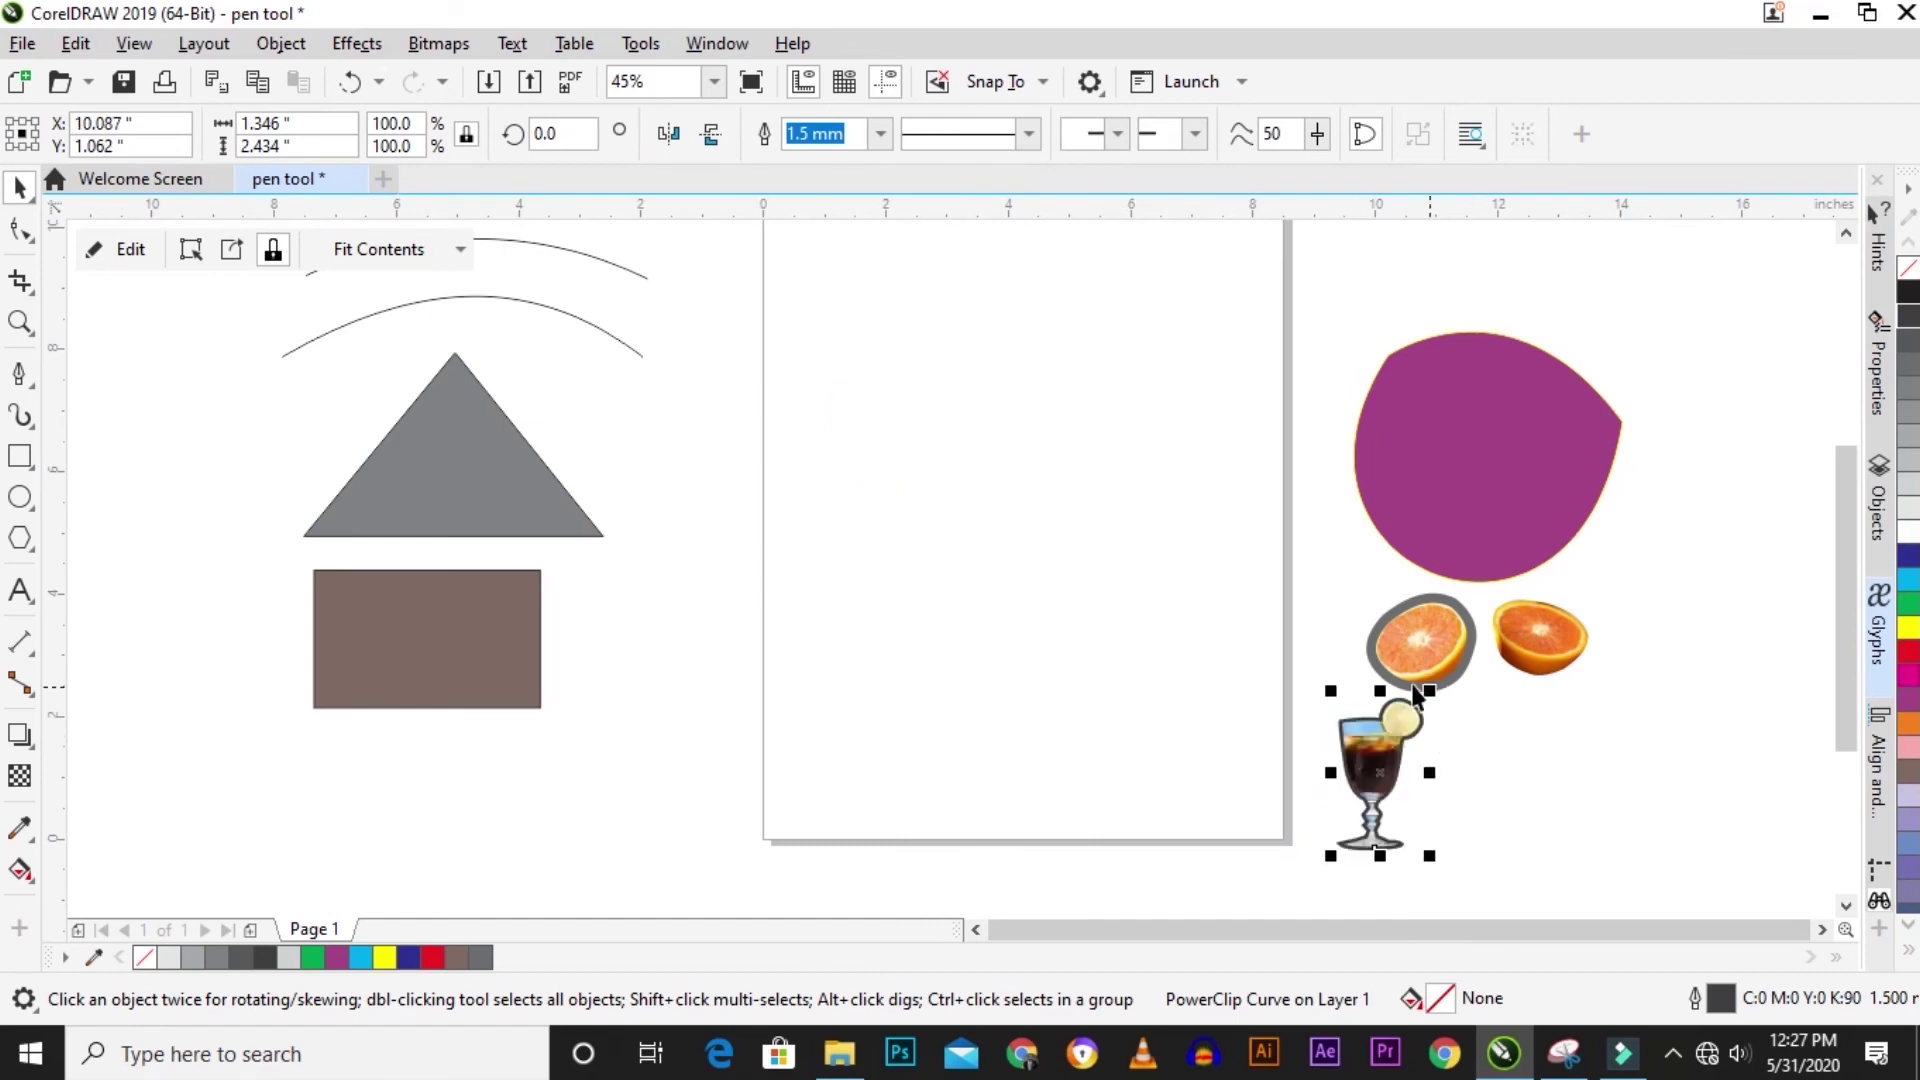
Import the portrait photo from the tutorial folder onto the page and scale it down to 77%.
left_click(838, 1054)
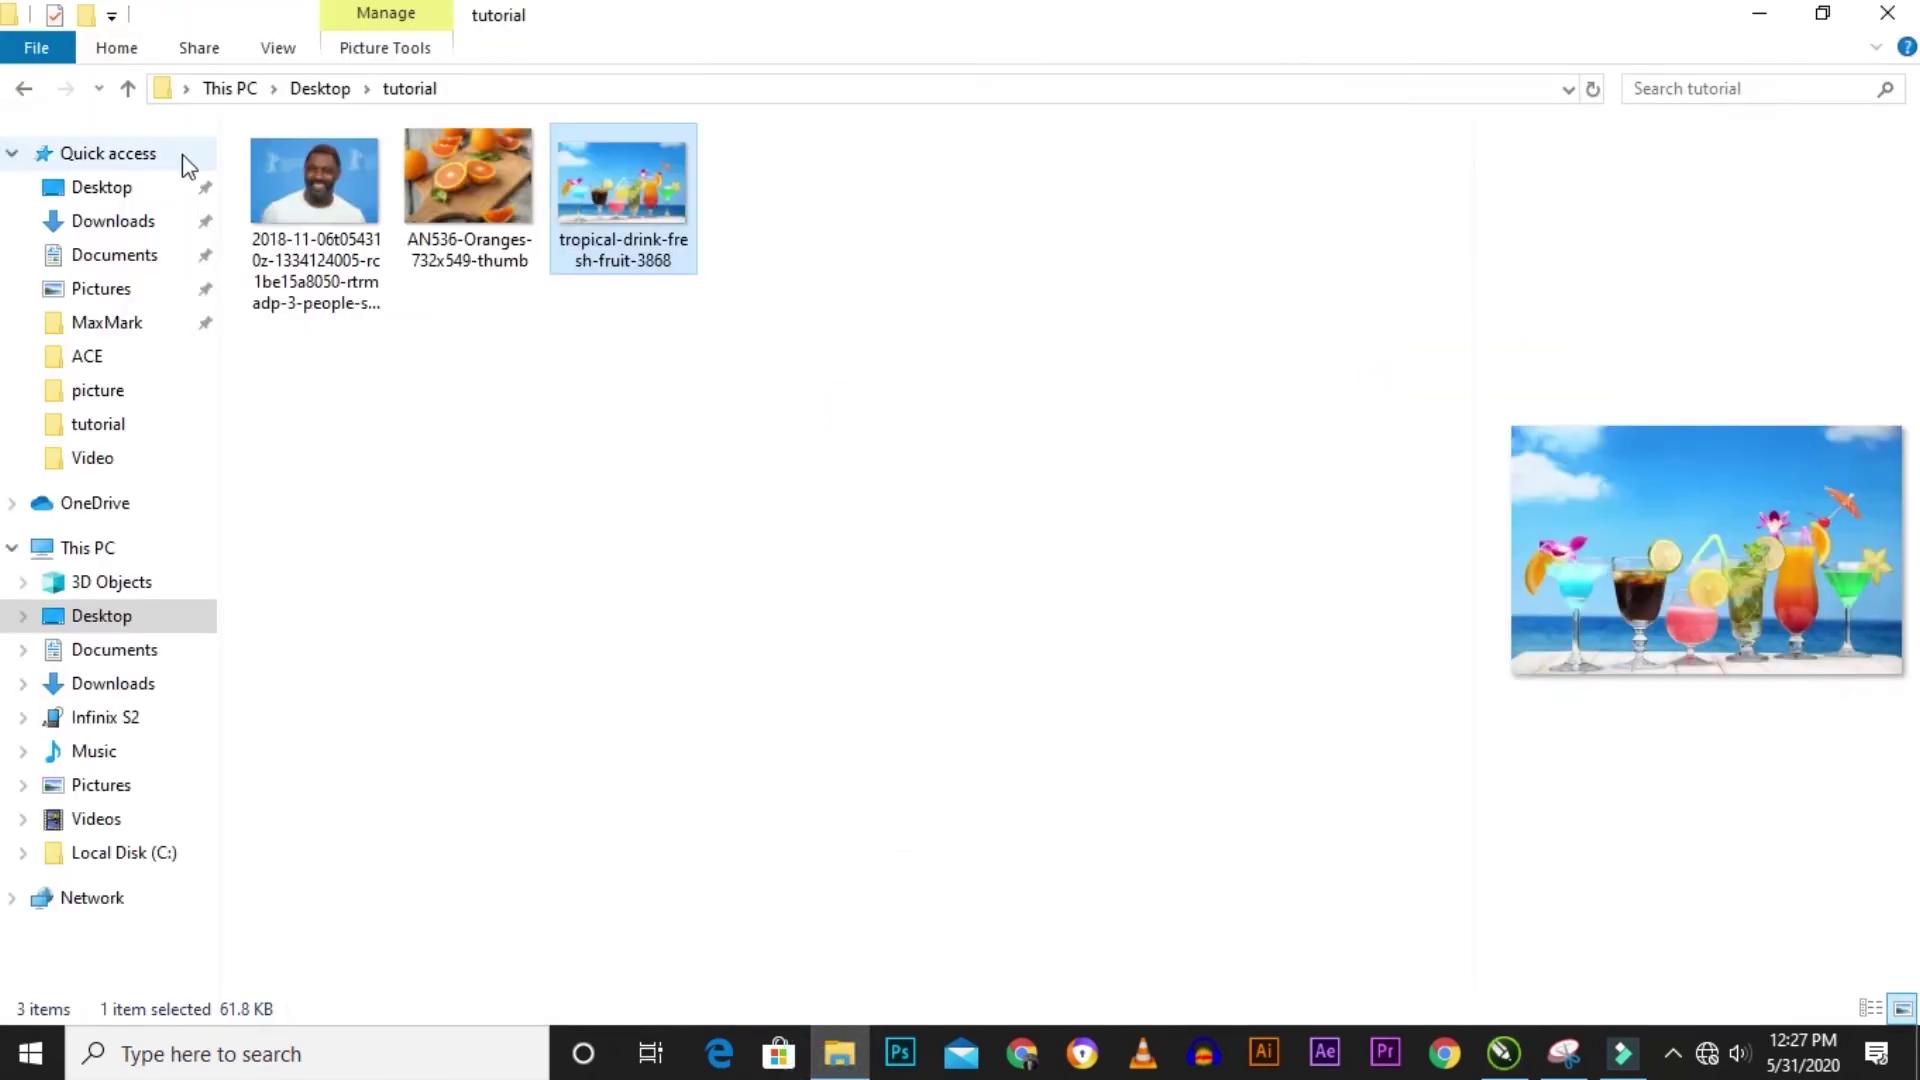
left_click(309, 200)
left_click_drag(309, 208, 993, 473)
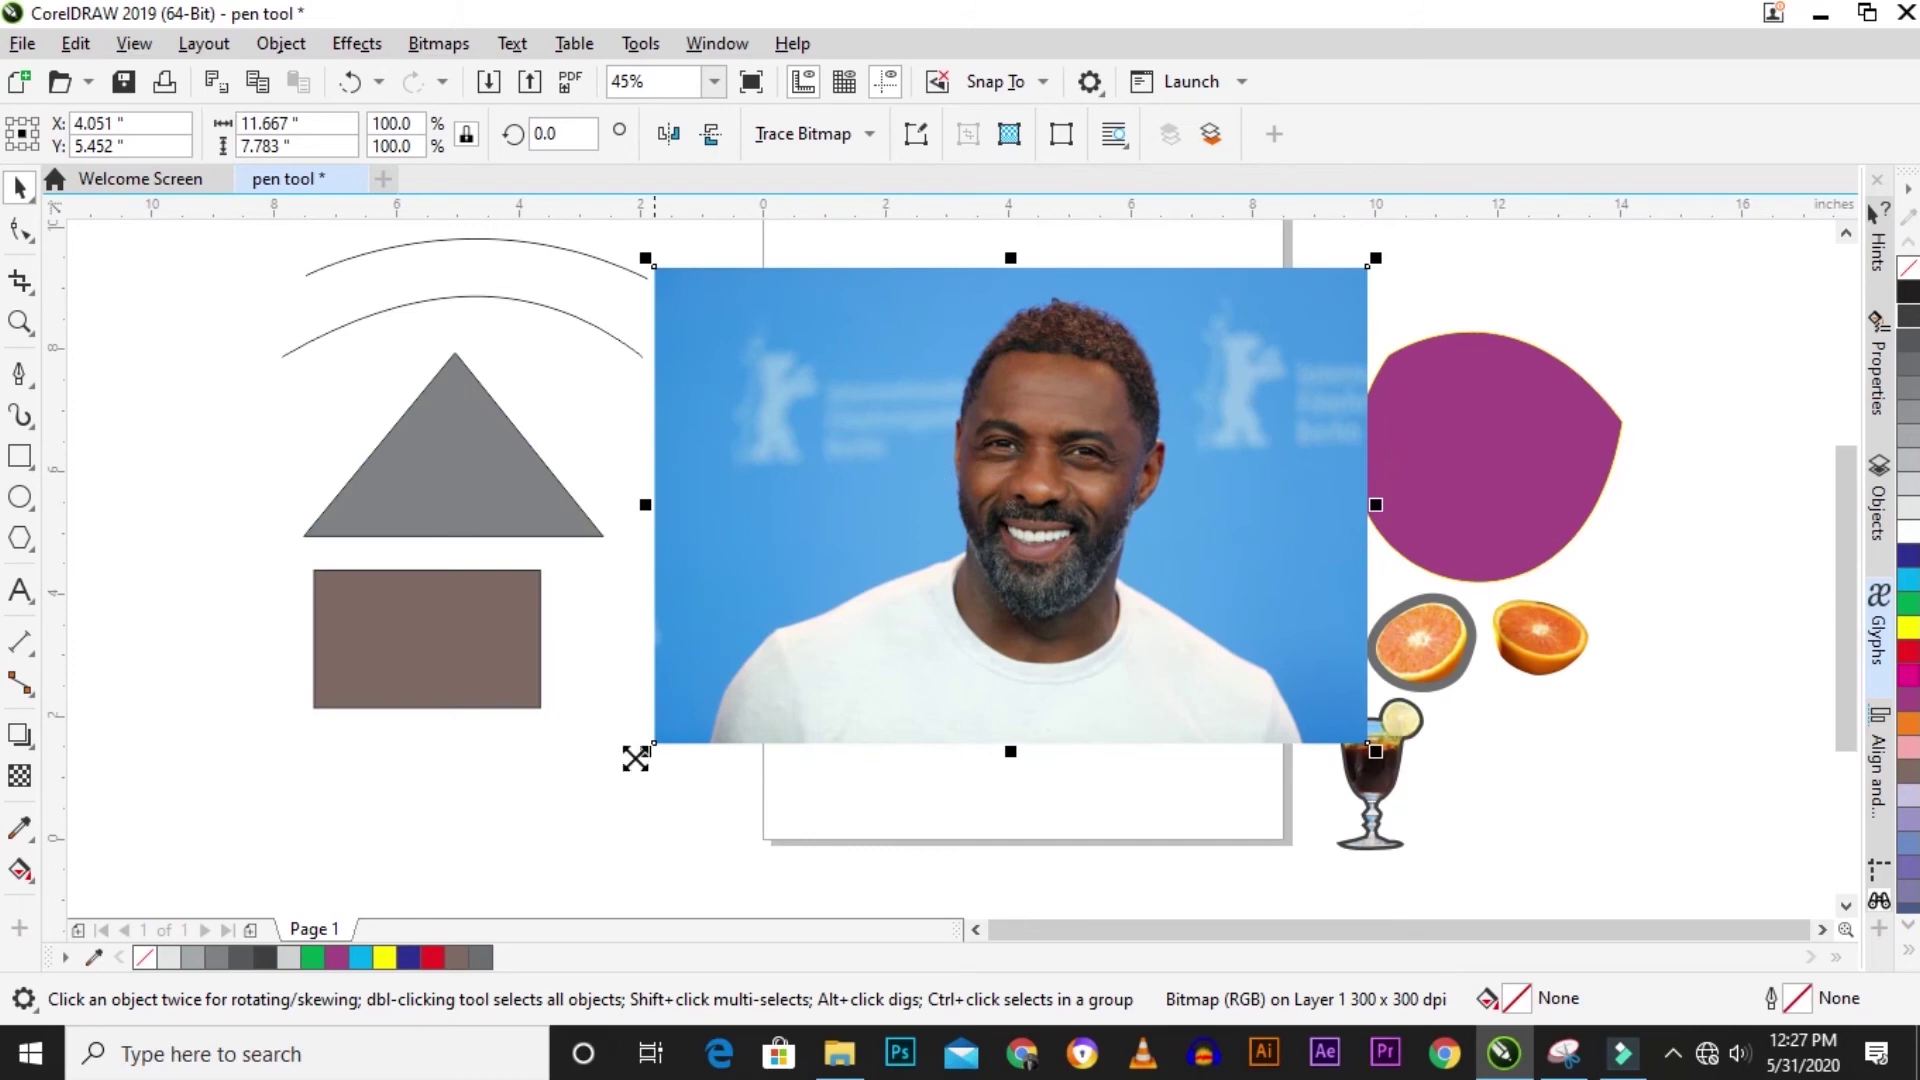
left_click_drag(637, 750, 683, 707)
Start a Pen tool path with a curve about 0.41 × 1.02 in up the portrait's left sleeve, ending in a cusp.
left_click(13, 372)
scroll(795, 645, "up", 2)
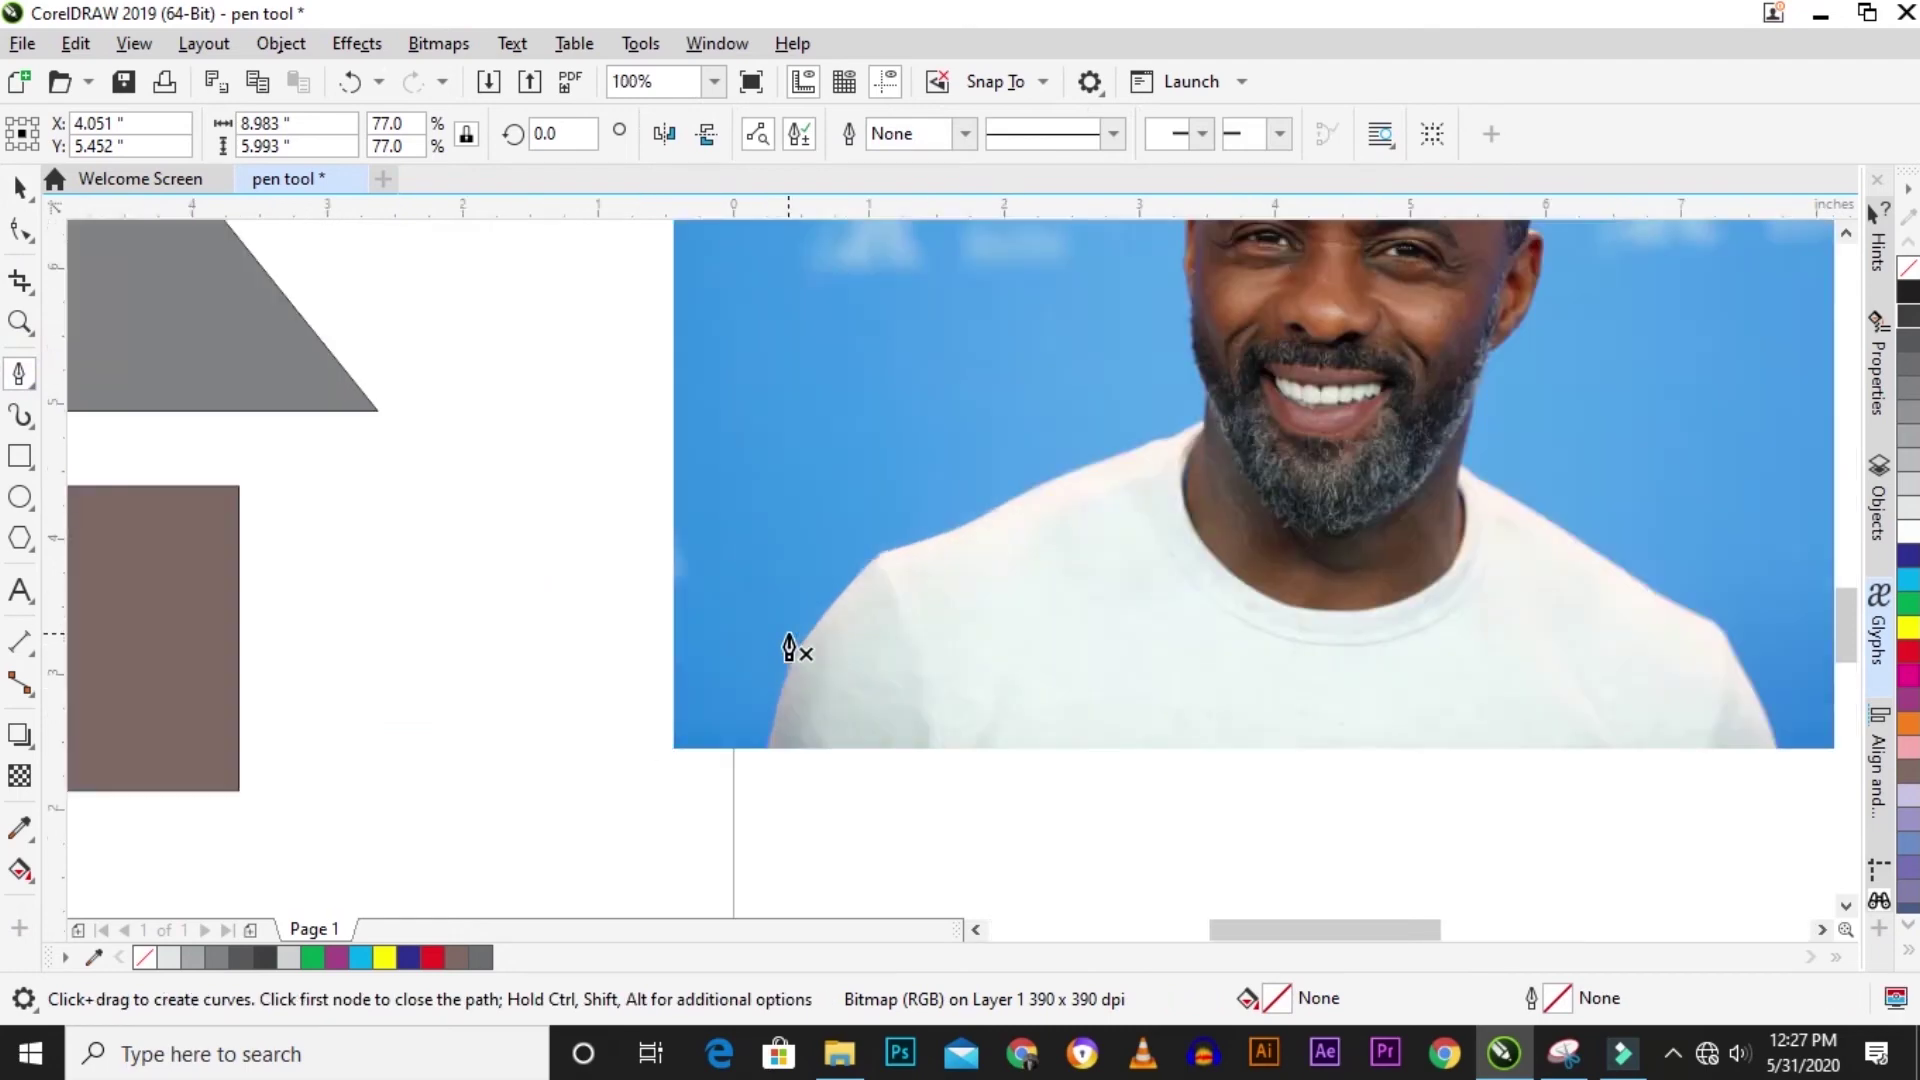
scroll(790, 649, "up", 2)
scroll(828, 690, "down", 1)
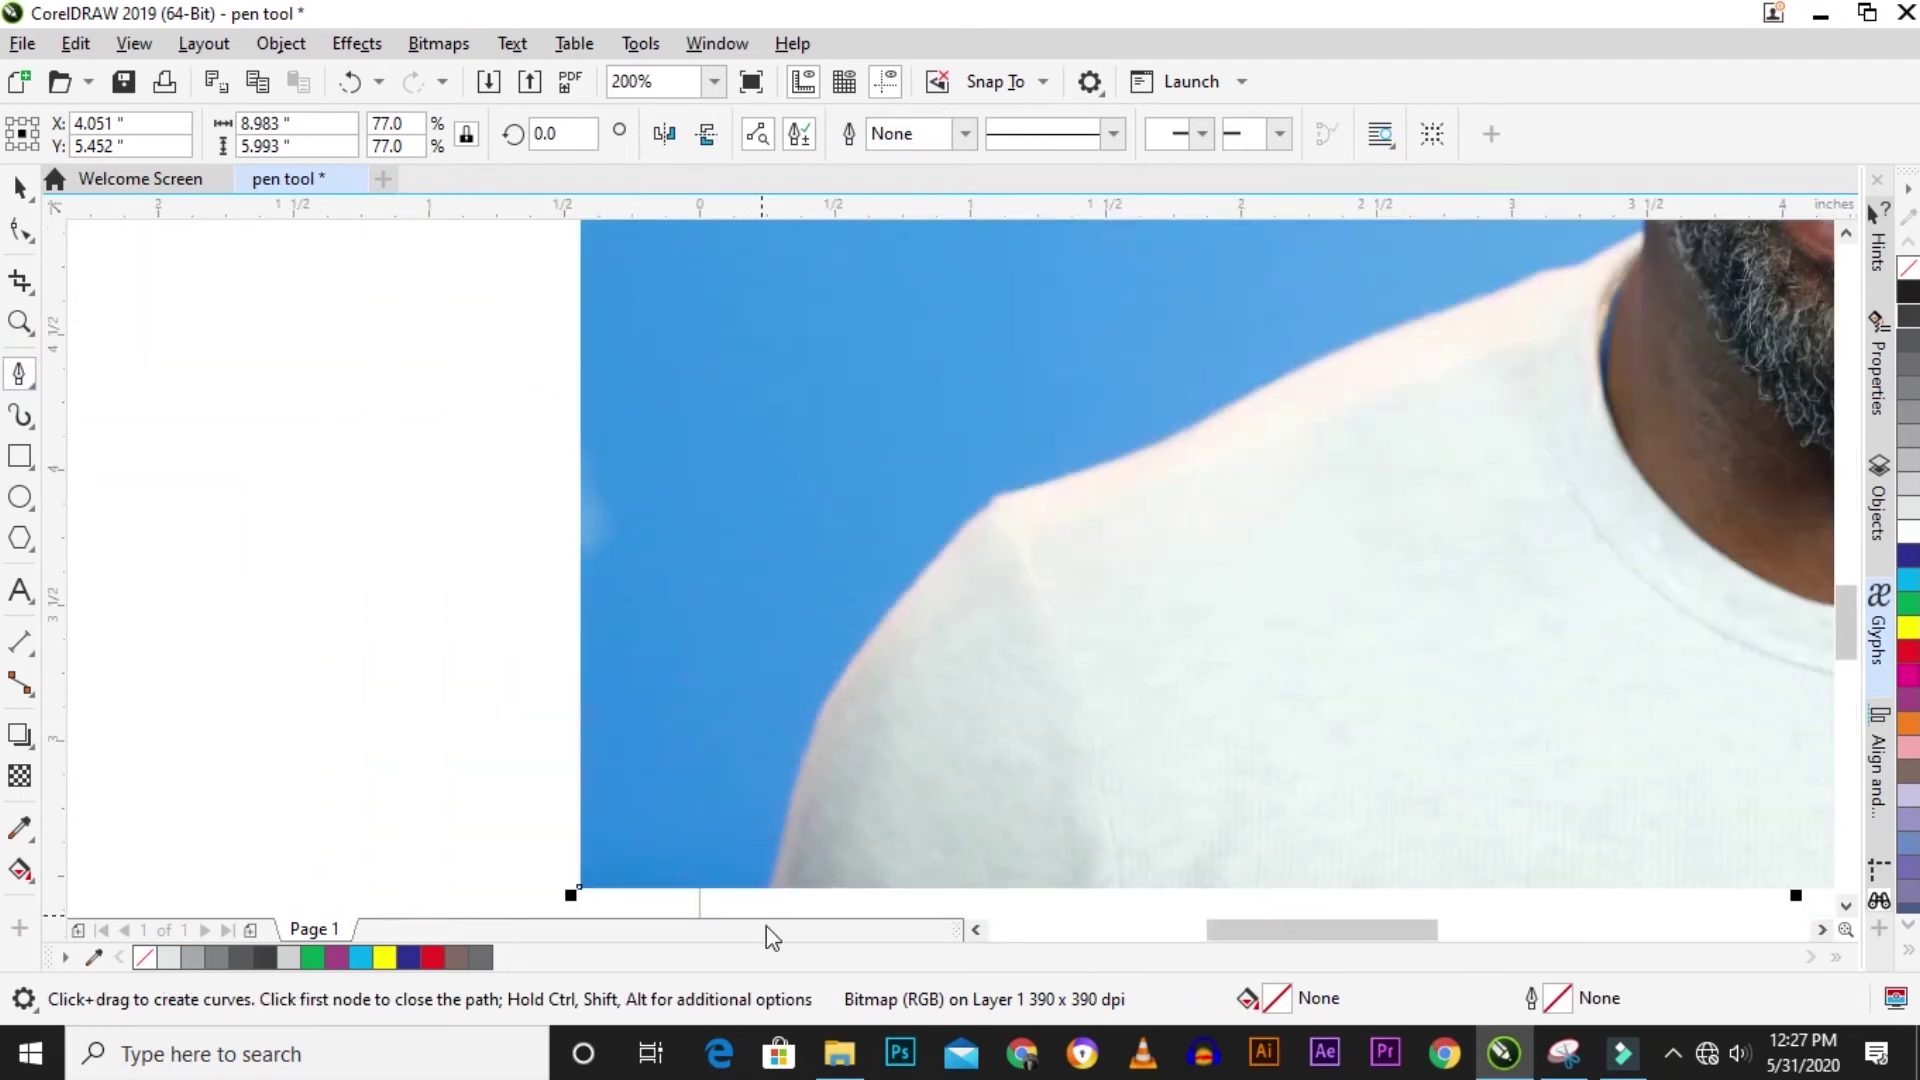
left_click(773, 887)
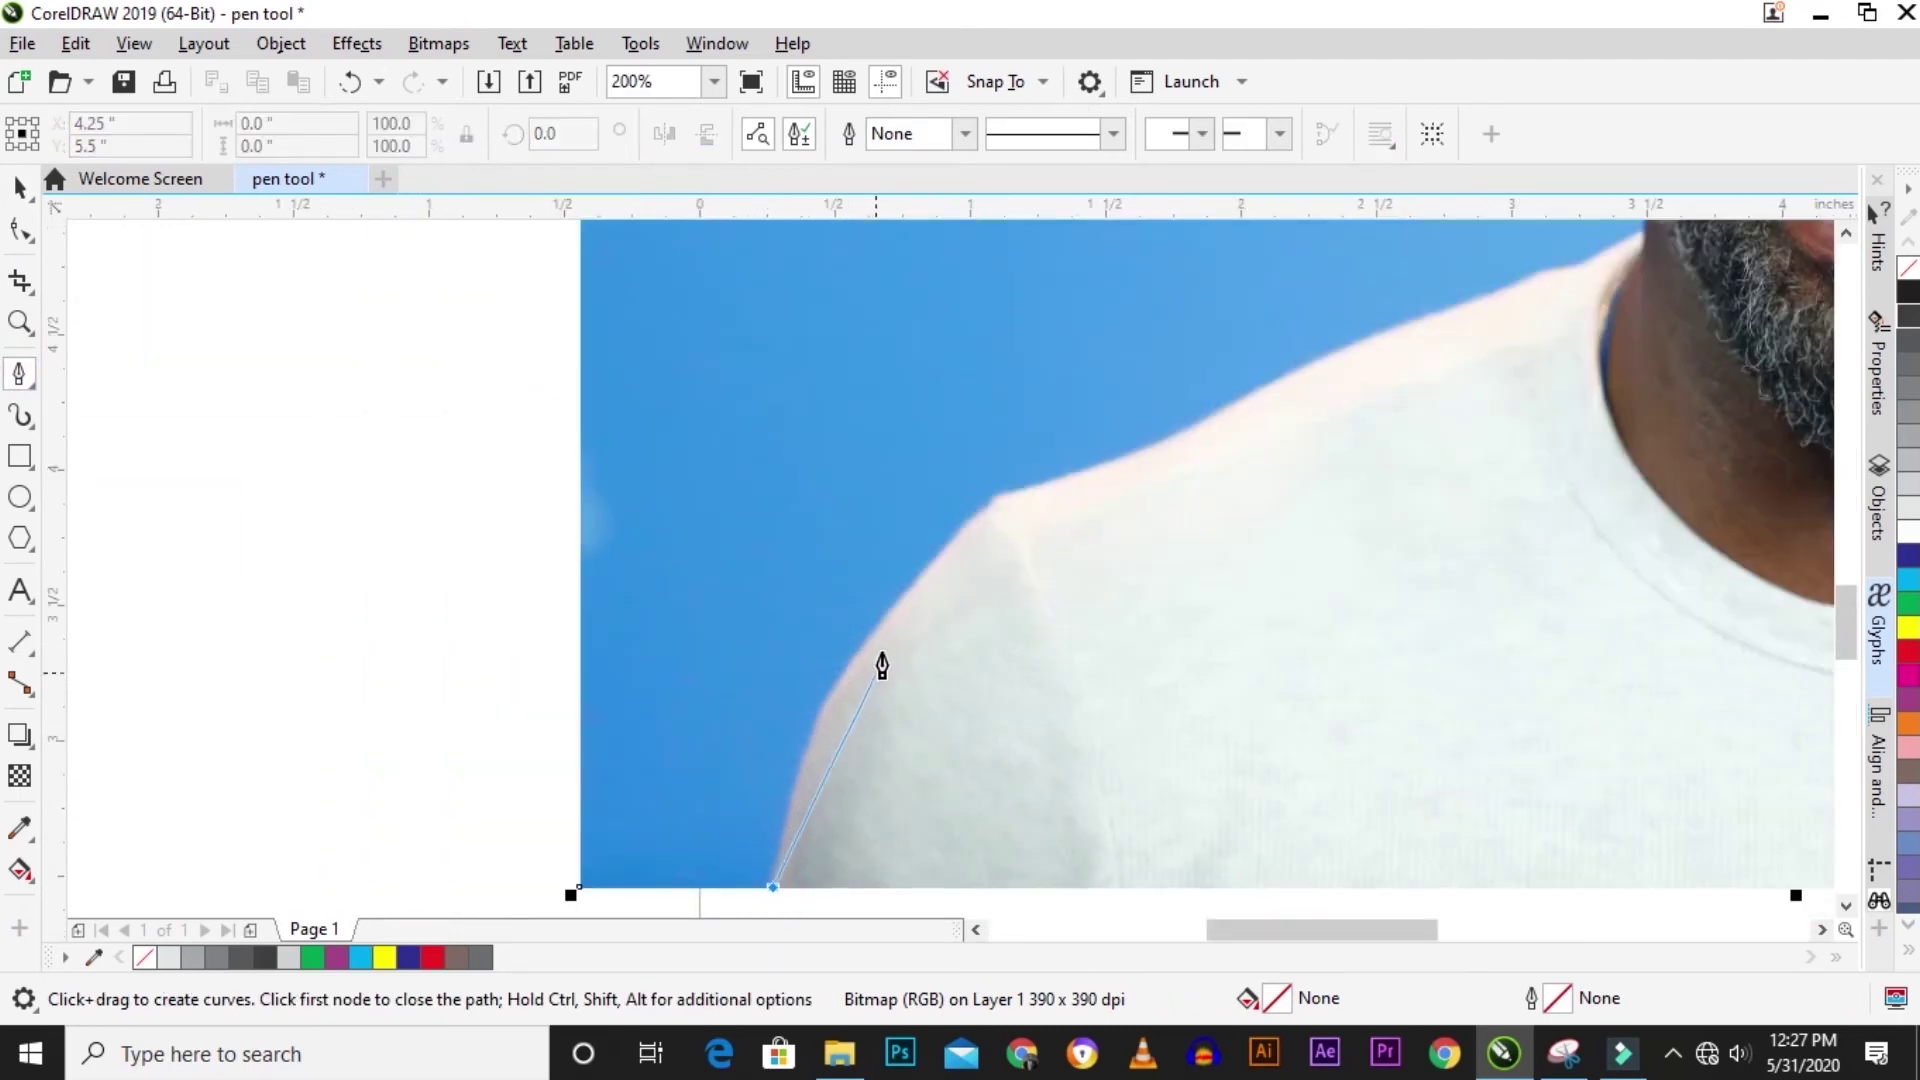
left_click_drag(884, 612, 995, 495)
key("Escape")
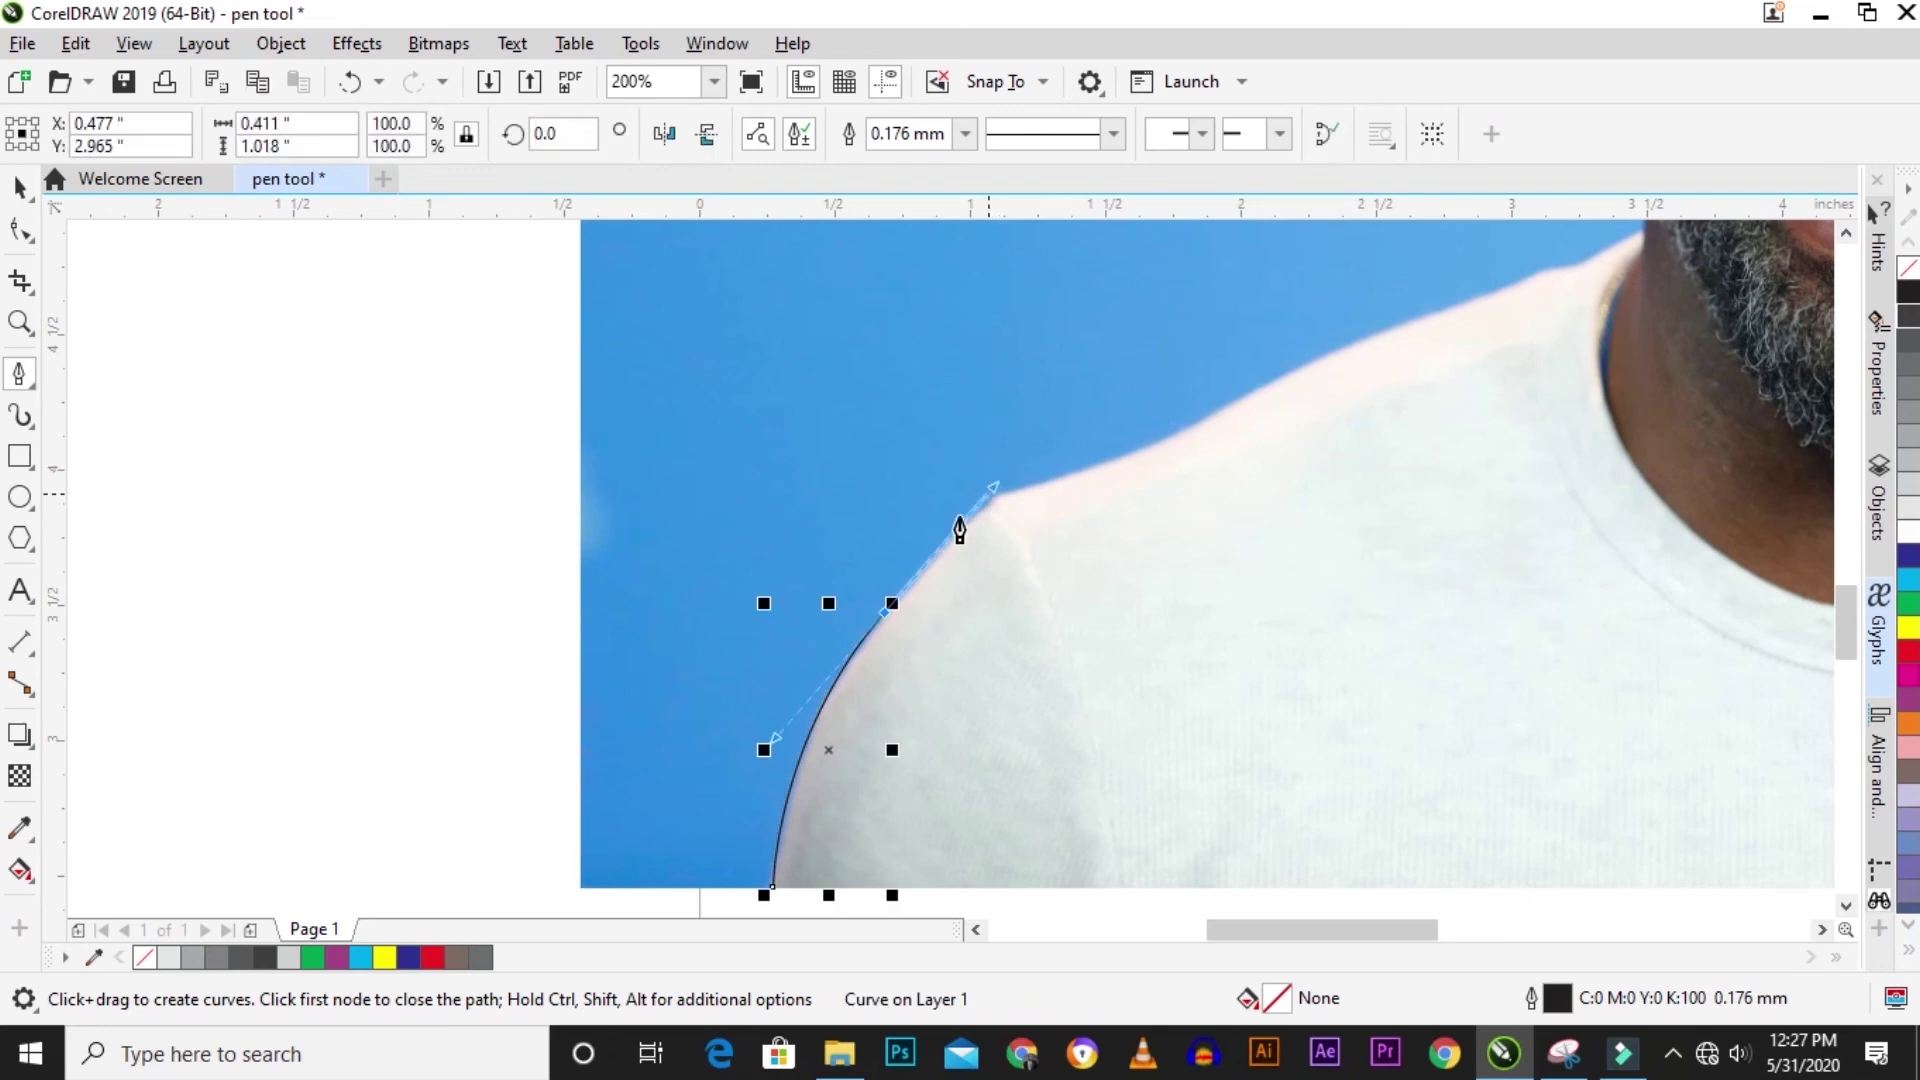
left_click(889, 612)
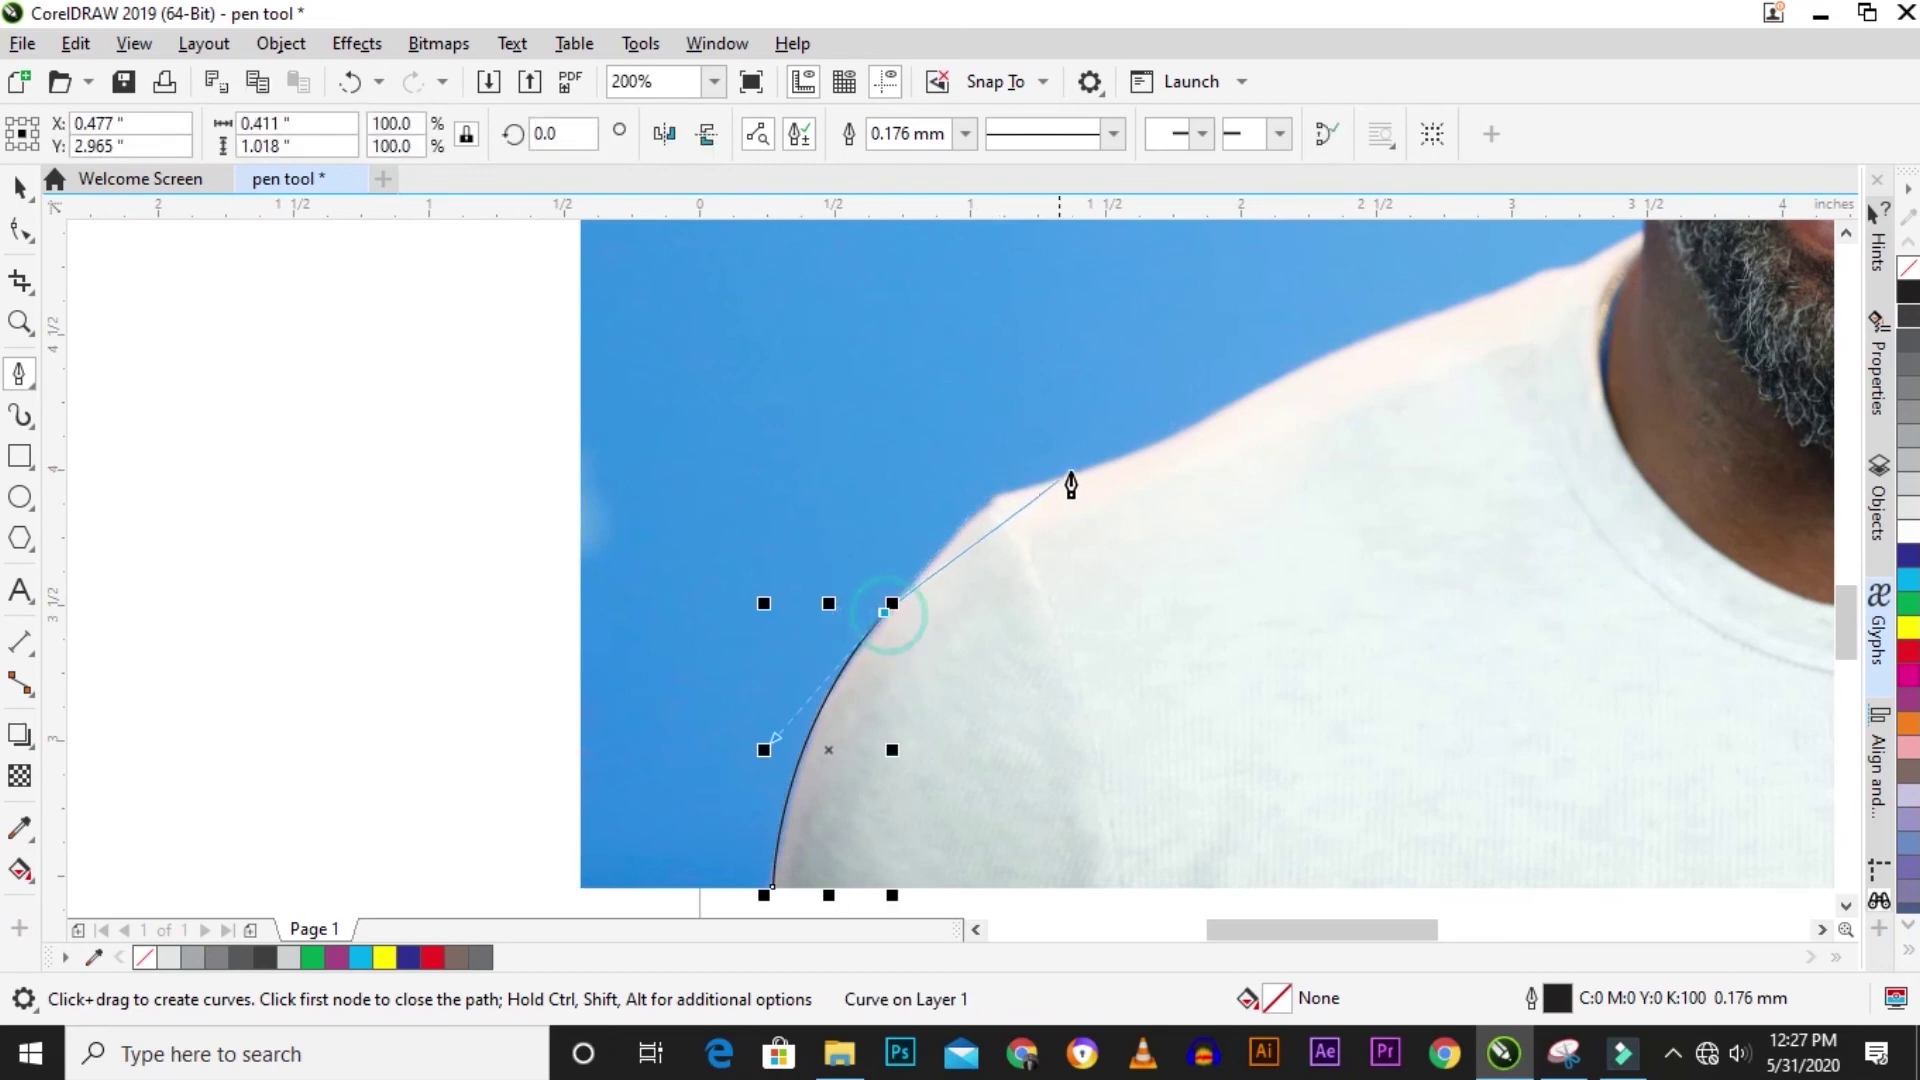
Continue the path over the left shoulder and up the neck and bearded jaw toward the left ear.
left_click_drag(990, 497, 1040, 500)
left_click_drag(1249, 389, 1337, 335)
left_click_drag(1584, 262, 1586, 270)
left_click_drag(1845, 929, 1800, 880)
left_click(1290, 583)
left_click(1293, 512)
left_click(1266, 386)
left_click(1270, 358)
Extend the path up the outside of the left ear to the hairline.
scroll(1251, 313, "up", 5)
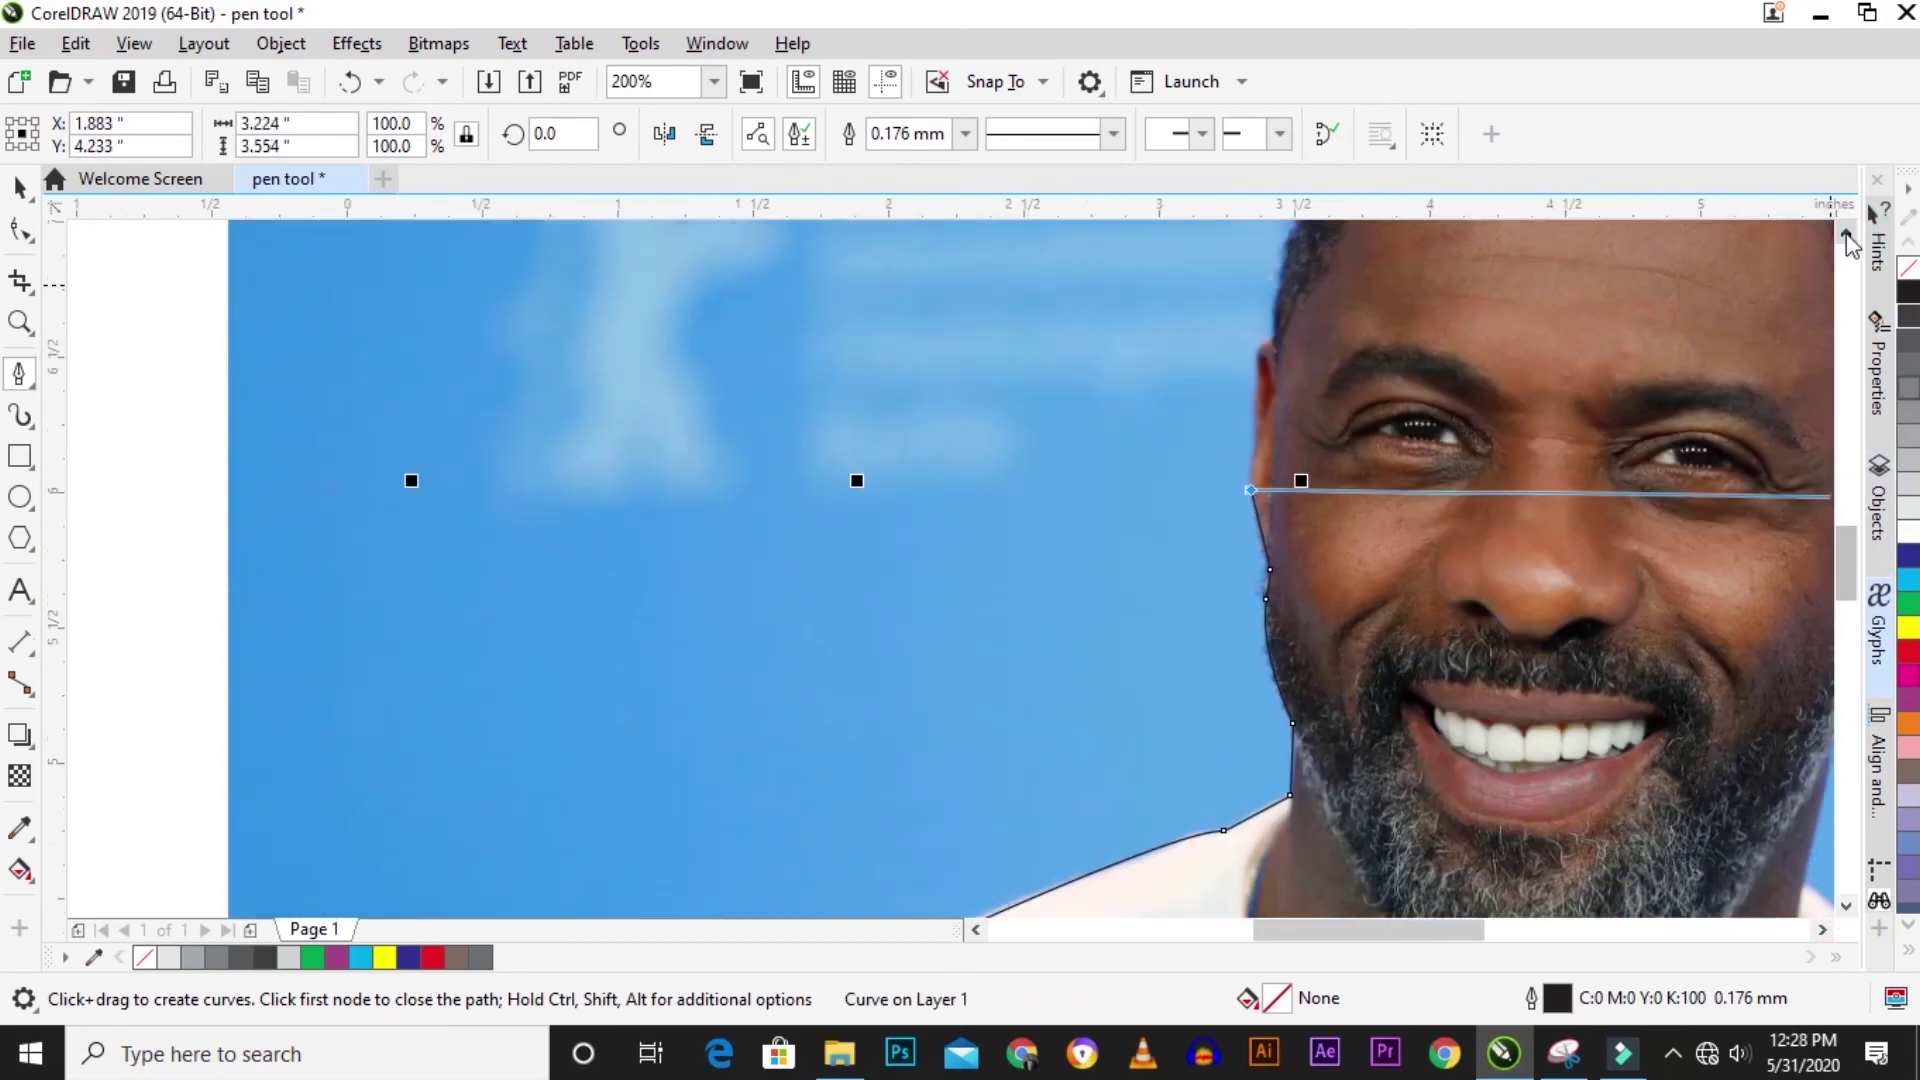
left_click(1249, 770)
left_click(1253, 705)
left_click_drag(1285, 635, 1287, 628)
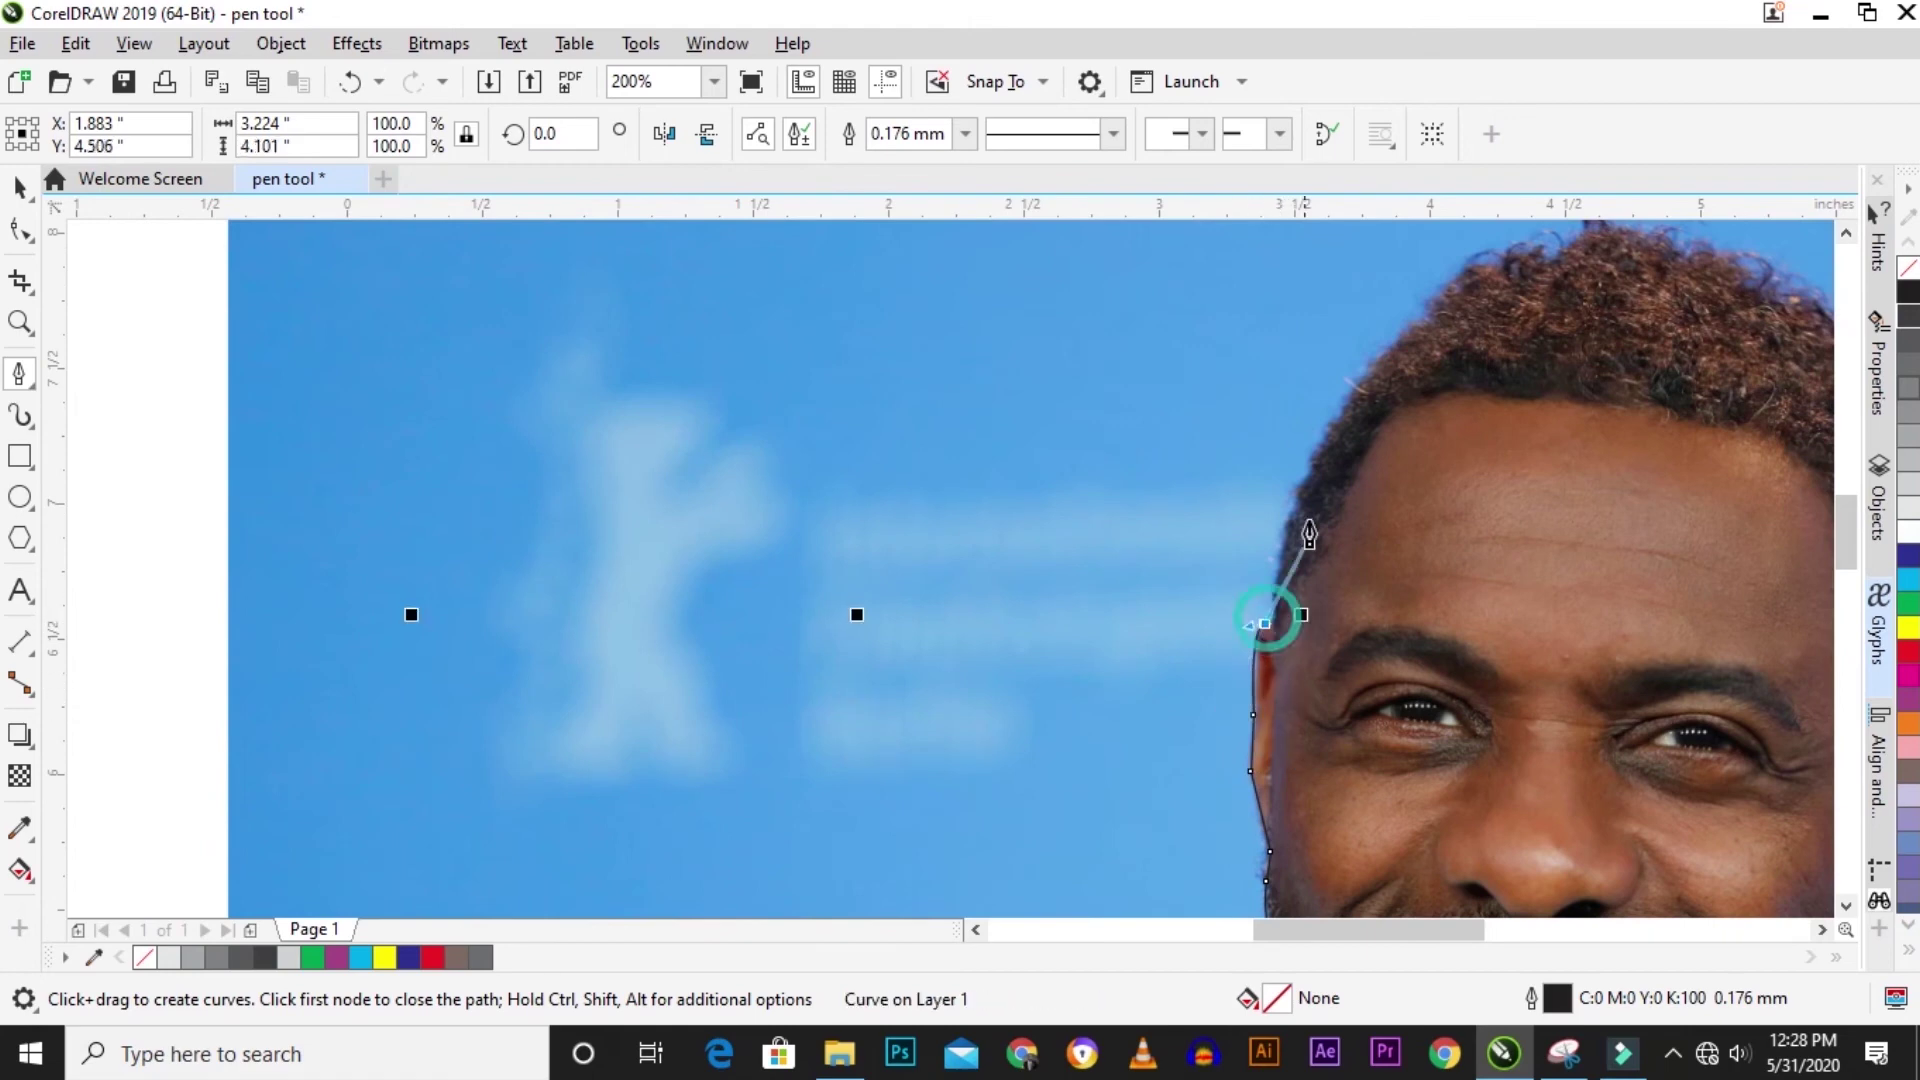
Trace the path over the top of the hair and down around the right ear to the jaw.
left_click_drag(1367, 493, 1482, 440)
left_click(1371, 492)
left_click(1545, 377)
left_click_drag(1532, 583, 1475, 724)
left_click(1549, 470)
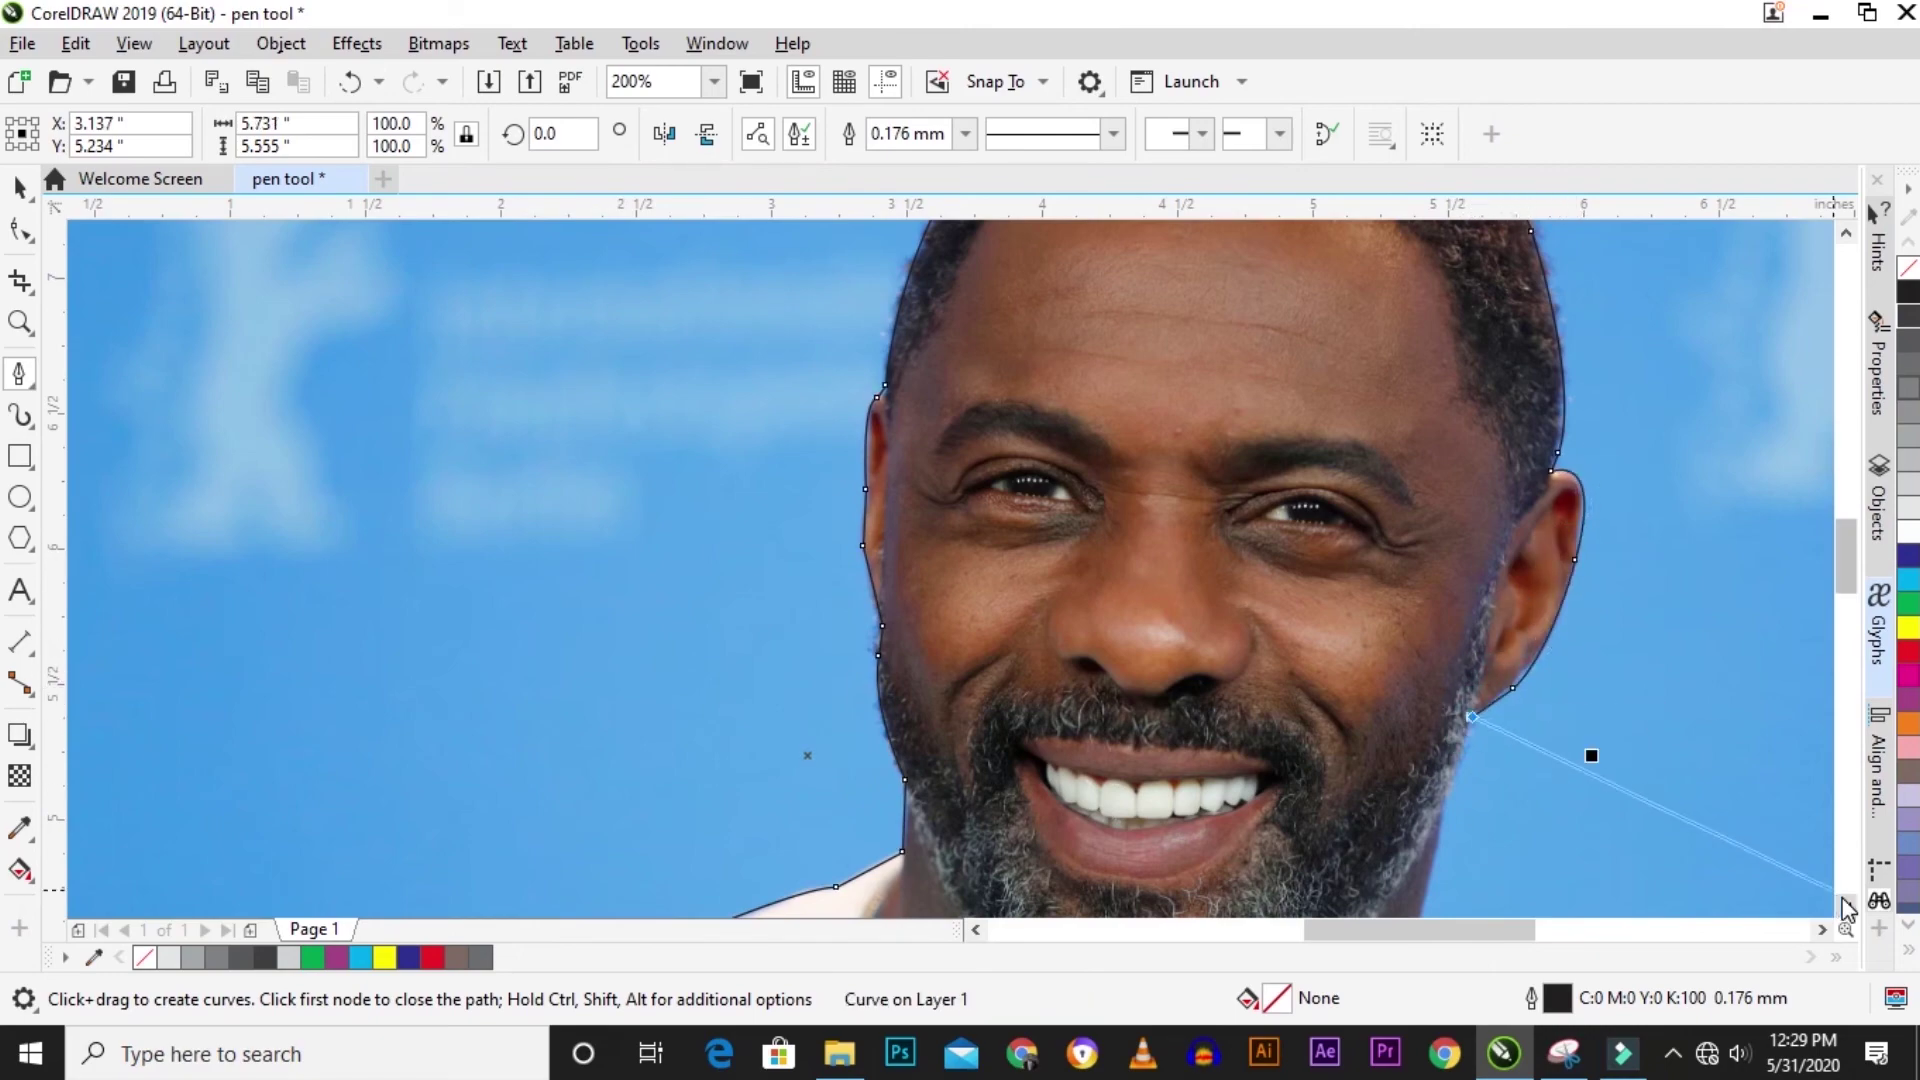
Continue the path down the right side of the neck and along the right shoulder to the sleeve.
scroll(1588, 754, "down", 2)
left_click(1416, 728)
left_click(1668, 891)
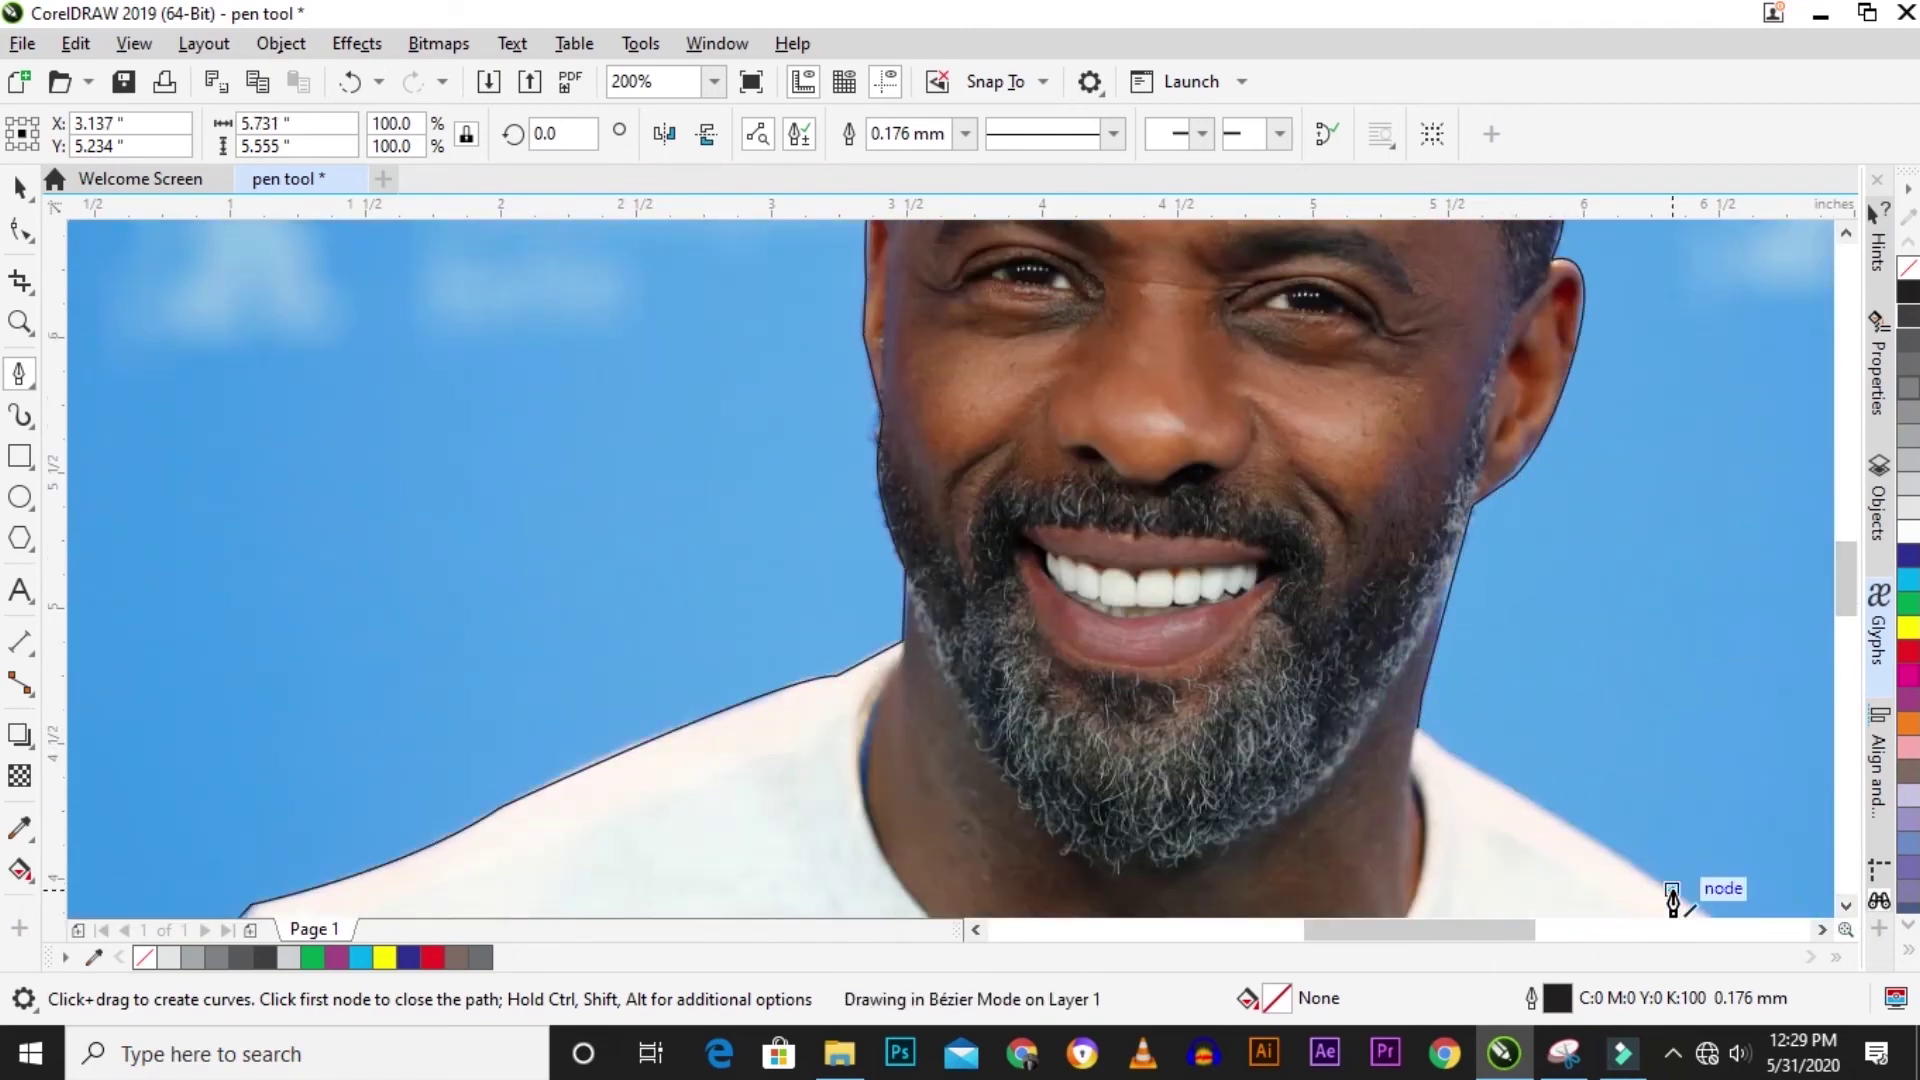
scroll(1149, 399, "right", 5)
scroll(1149, 399, "down", 4)
left_click(1281, 572)
left_click(1399, 626)
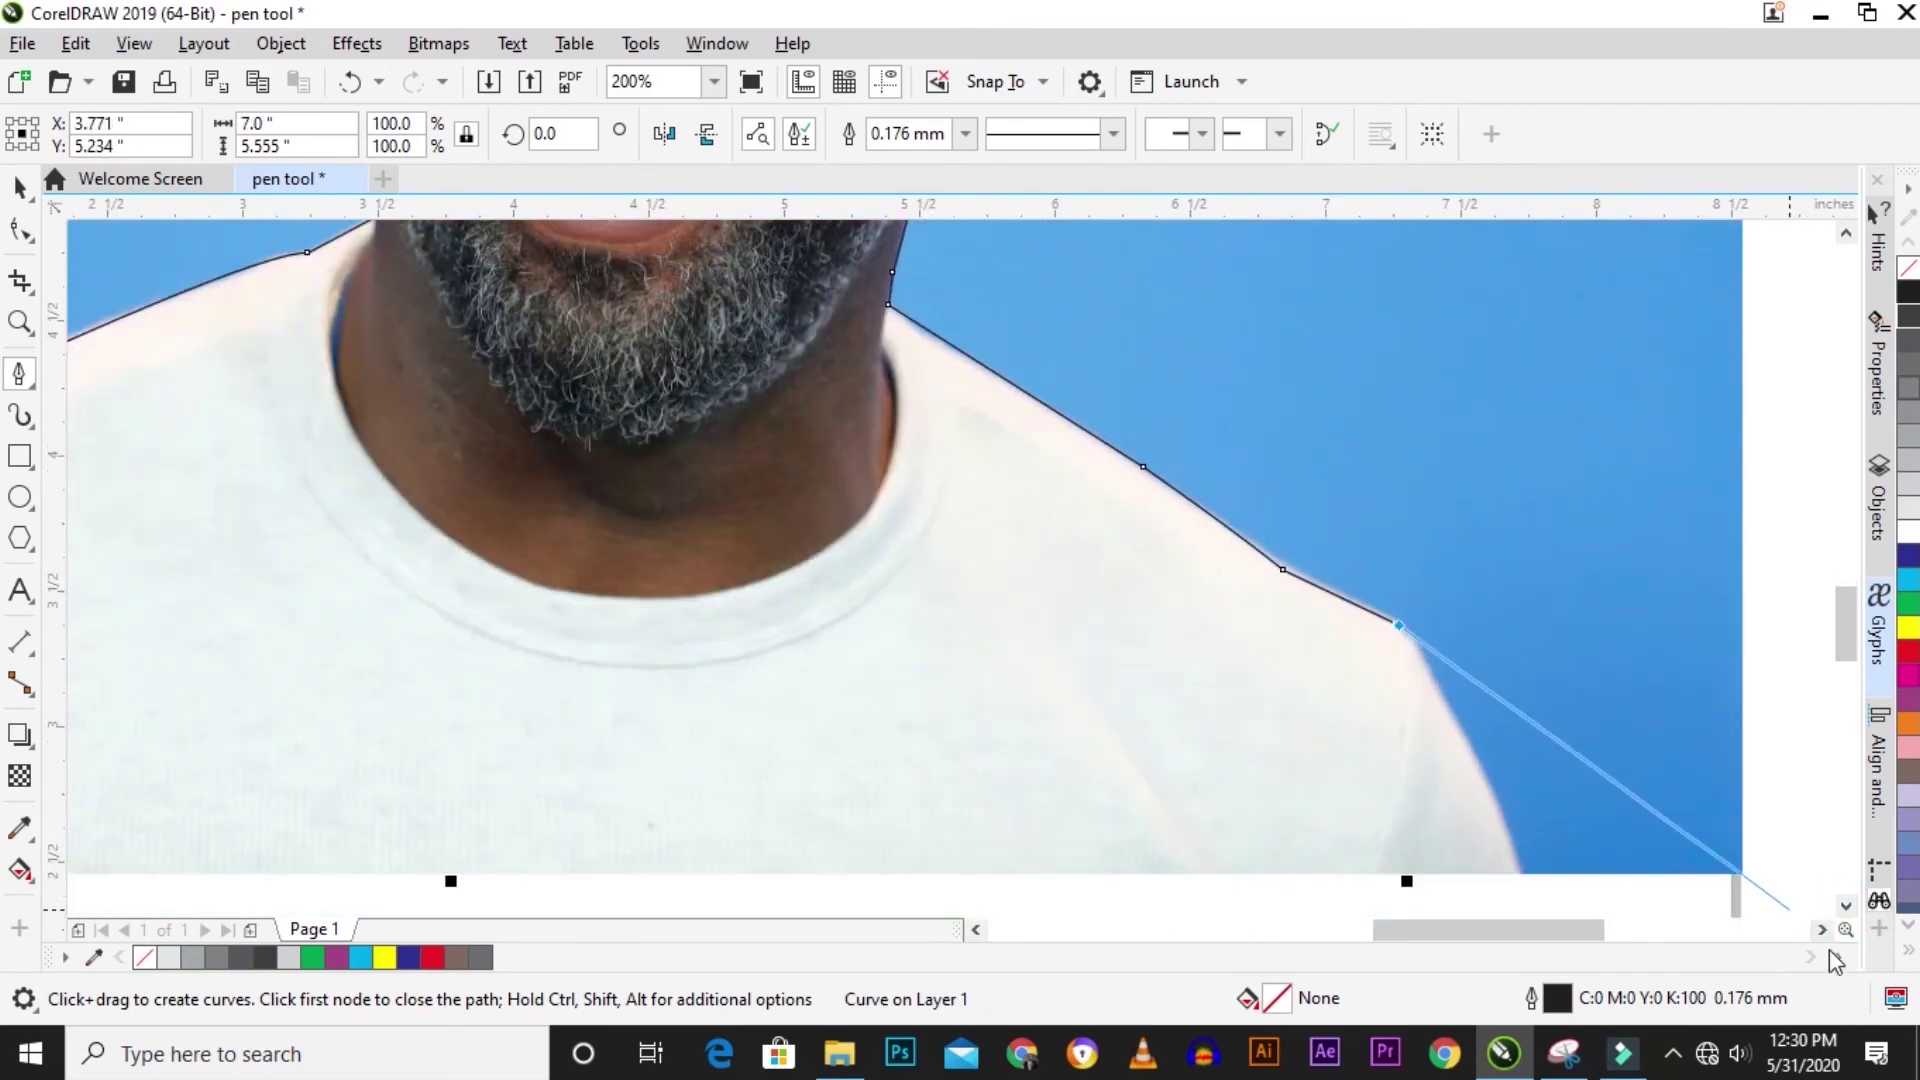
Trace the right sleeve to the photo's bottom edge and close the portrait outline, about 7.45 × 5.56 in, at its starting node.
scroll(1466, 677, "right", 5)
scroll(1466, 677, "down", 3)
left_click_drag(938, 460, 955, 488)
left_click(994, 590)
scroll(830, 580, "down", 3)
left_click(604, 568)
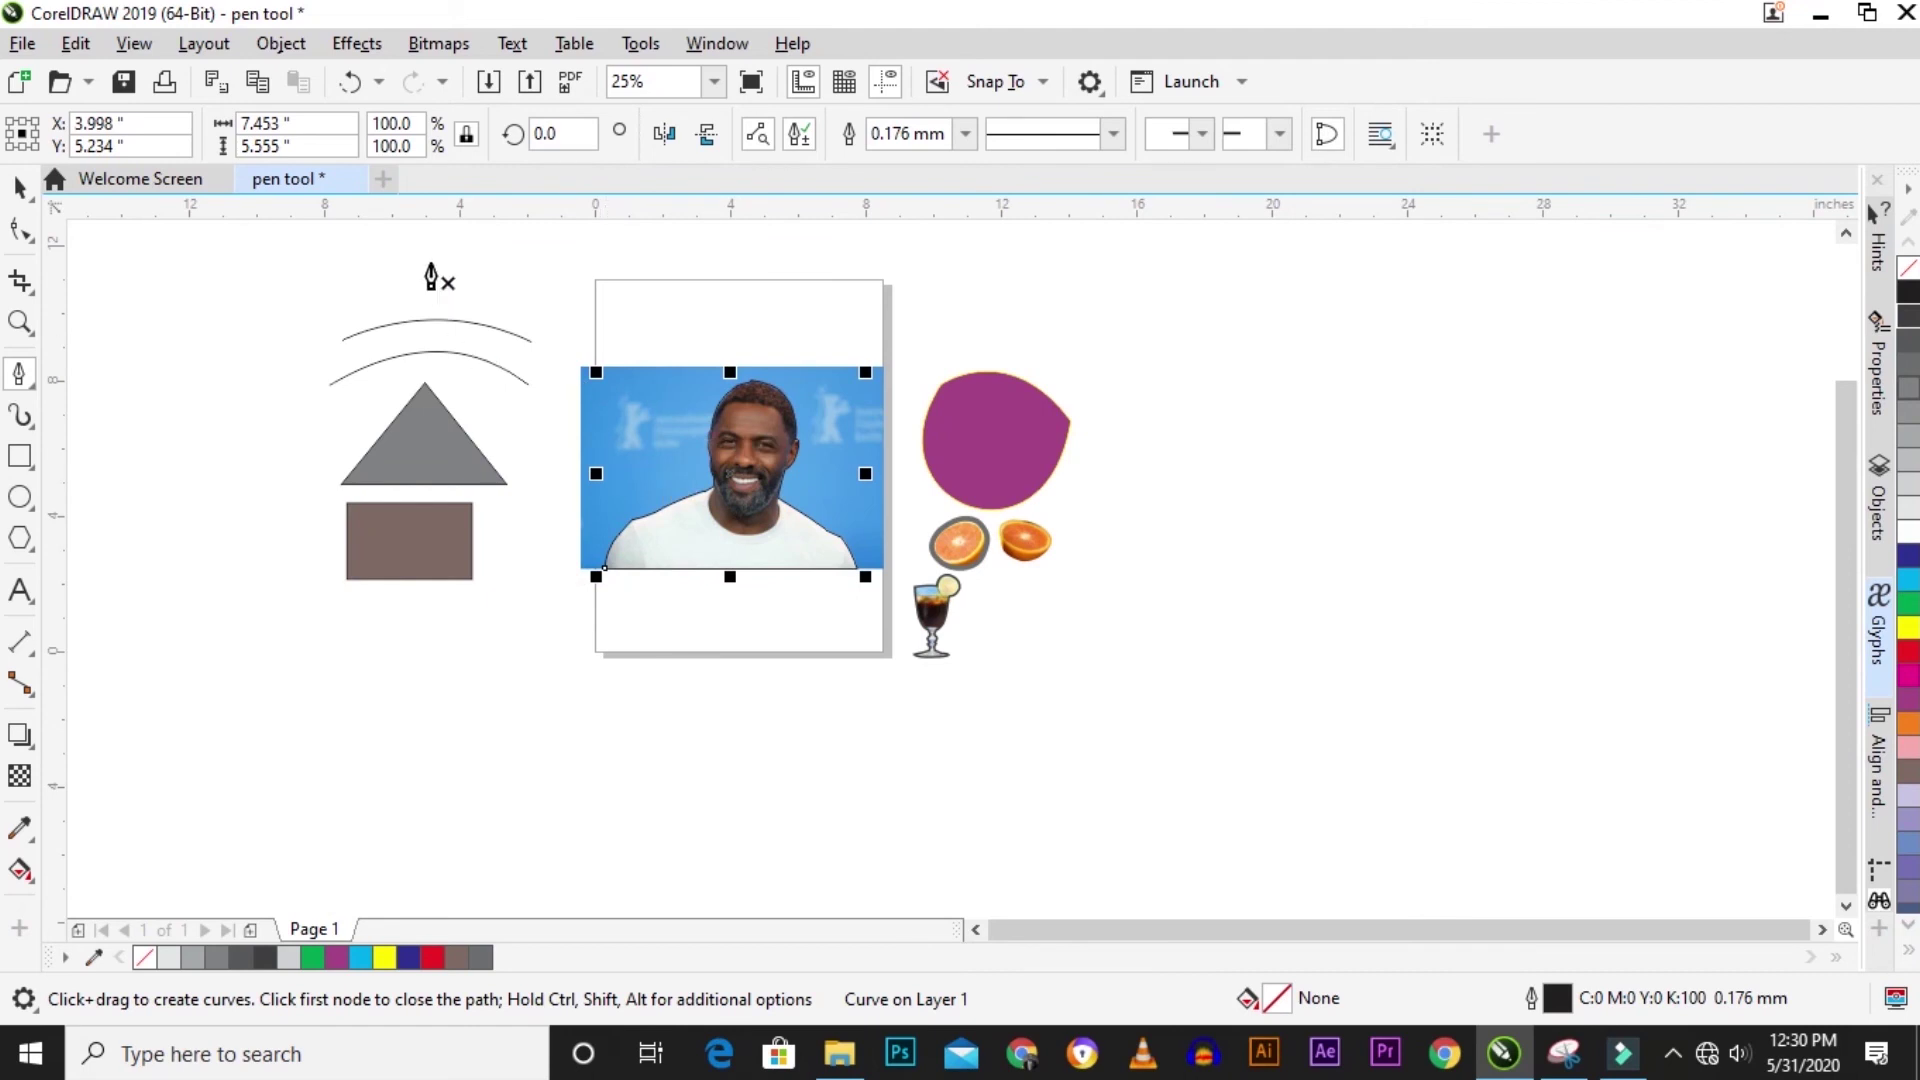
Zoom in on the portrait photo to examine the traced outline around the man.
left_click(22, 184)
scroll(670, 416, "down", 5)
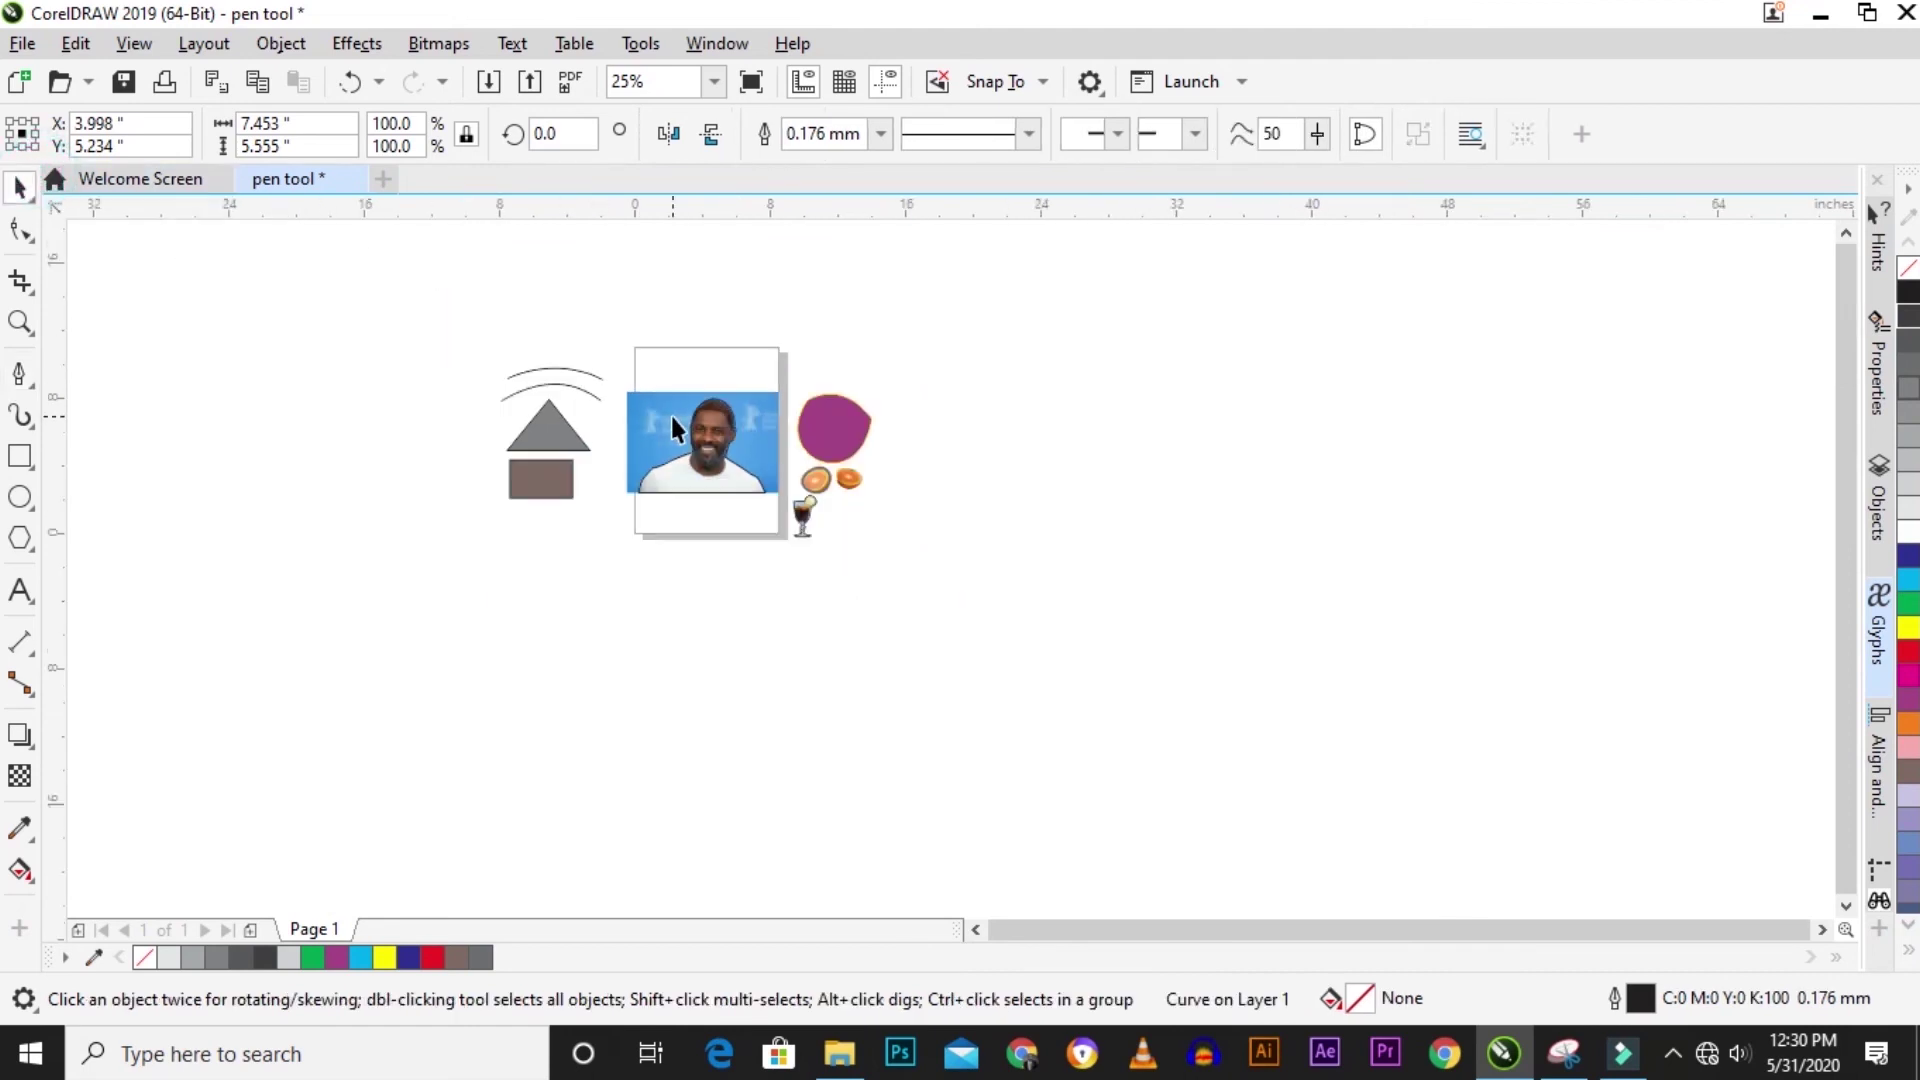
scroll(679, 414, "up", 3)
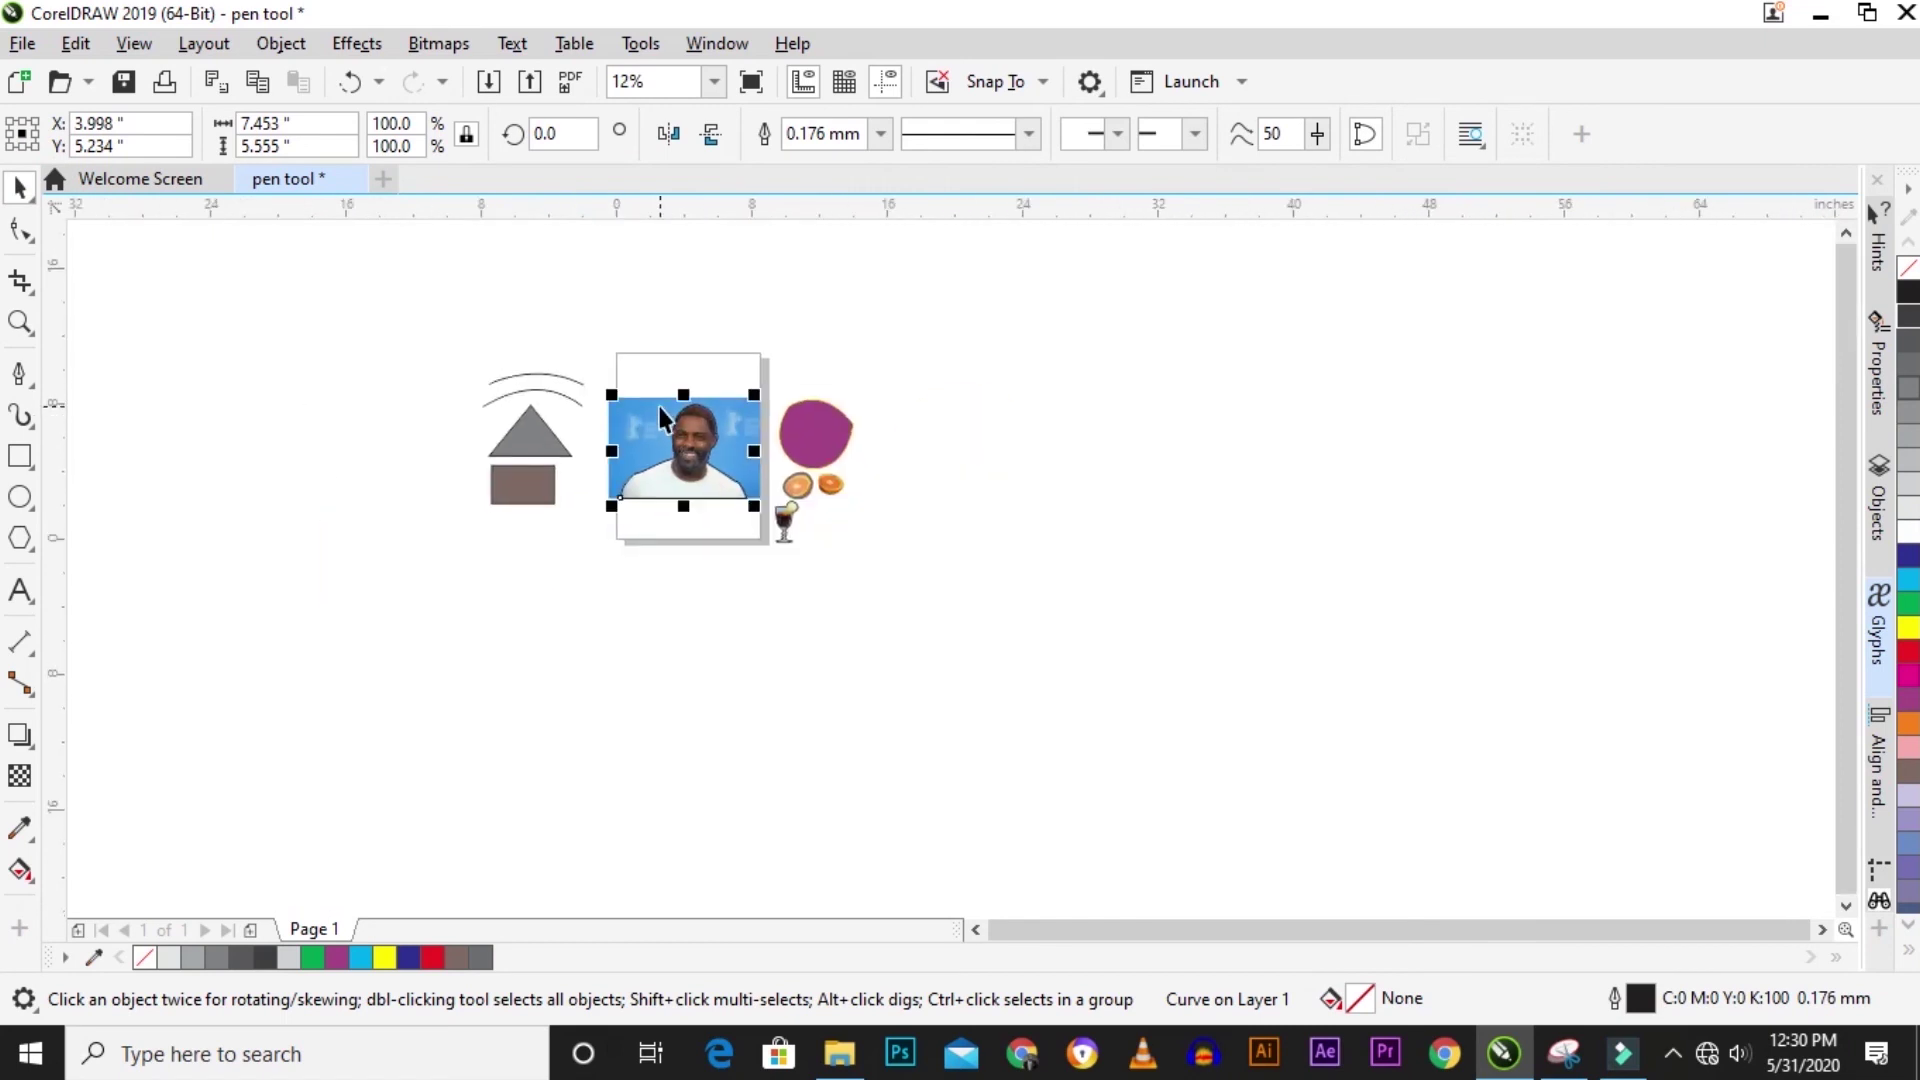
key("z")
left_click_drag(576, 328, 856, 587)
left_click(842, 545)
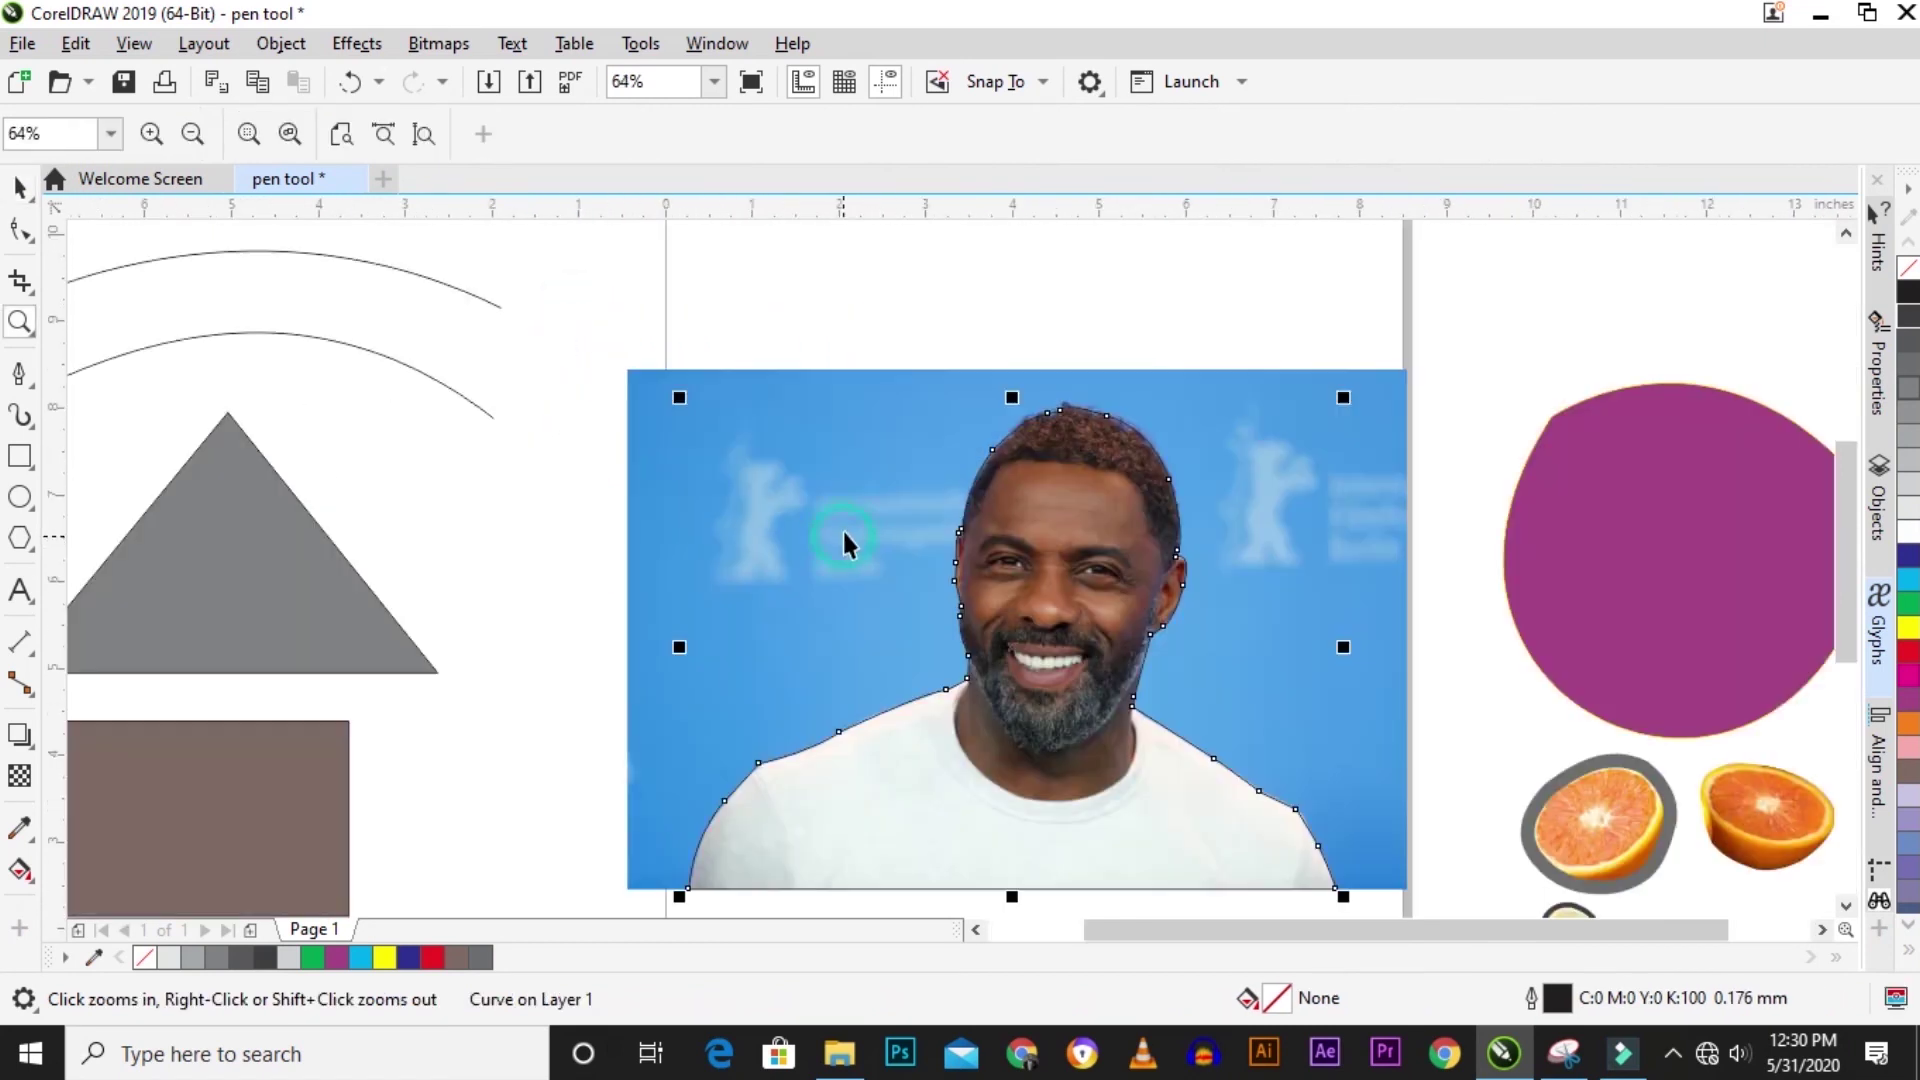
Select the portrait photo with its traced outline, scale both down until the photo is about 5.89 × 3.93 in, and move them up the page.
key("space")
left_click_drag(1071, 748, 1443, 860)
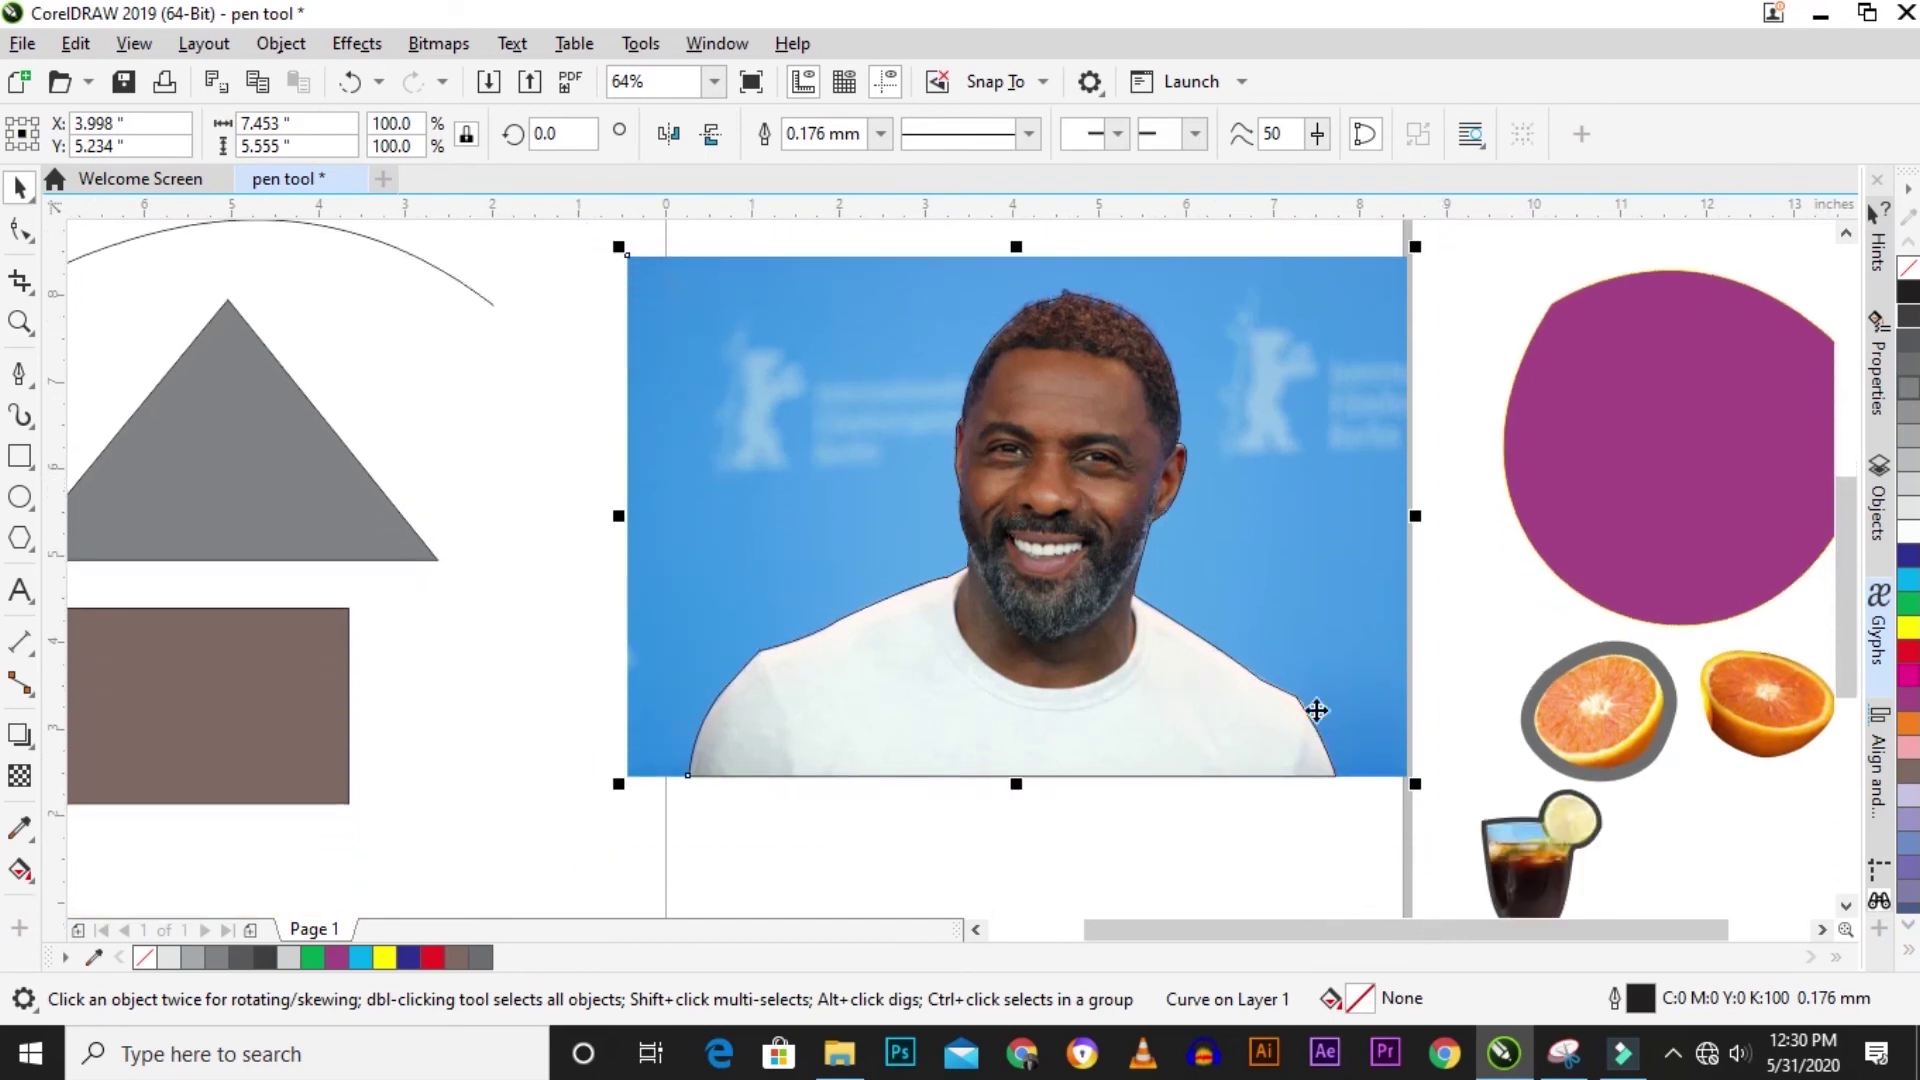
left_click(1396, 776, "shift")
left_click_drag(1420, 786, 1146, 612)
left_click_drag(858, 428, 1008, 385)
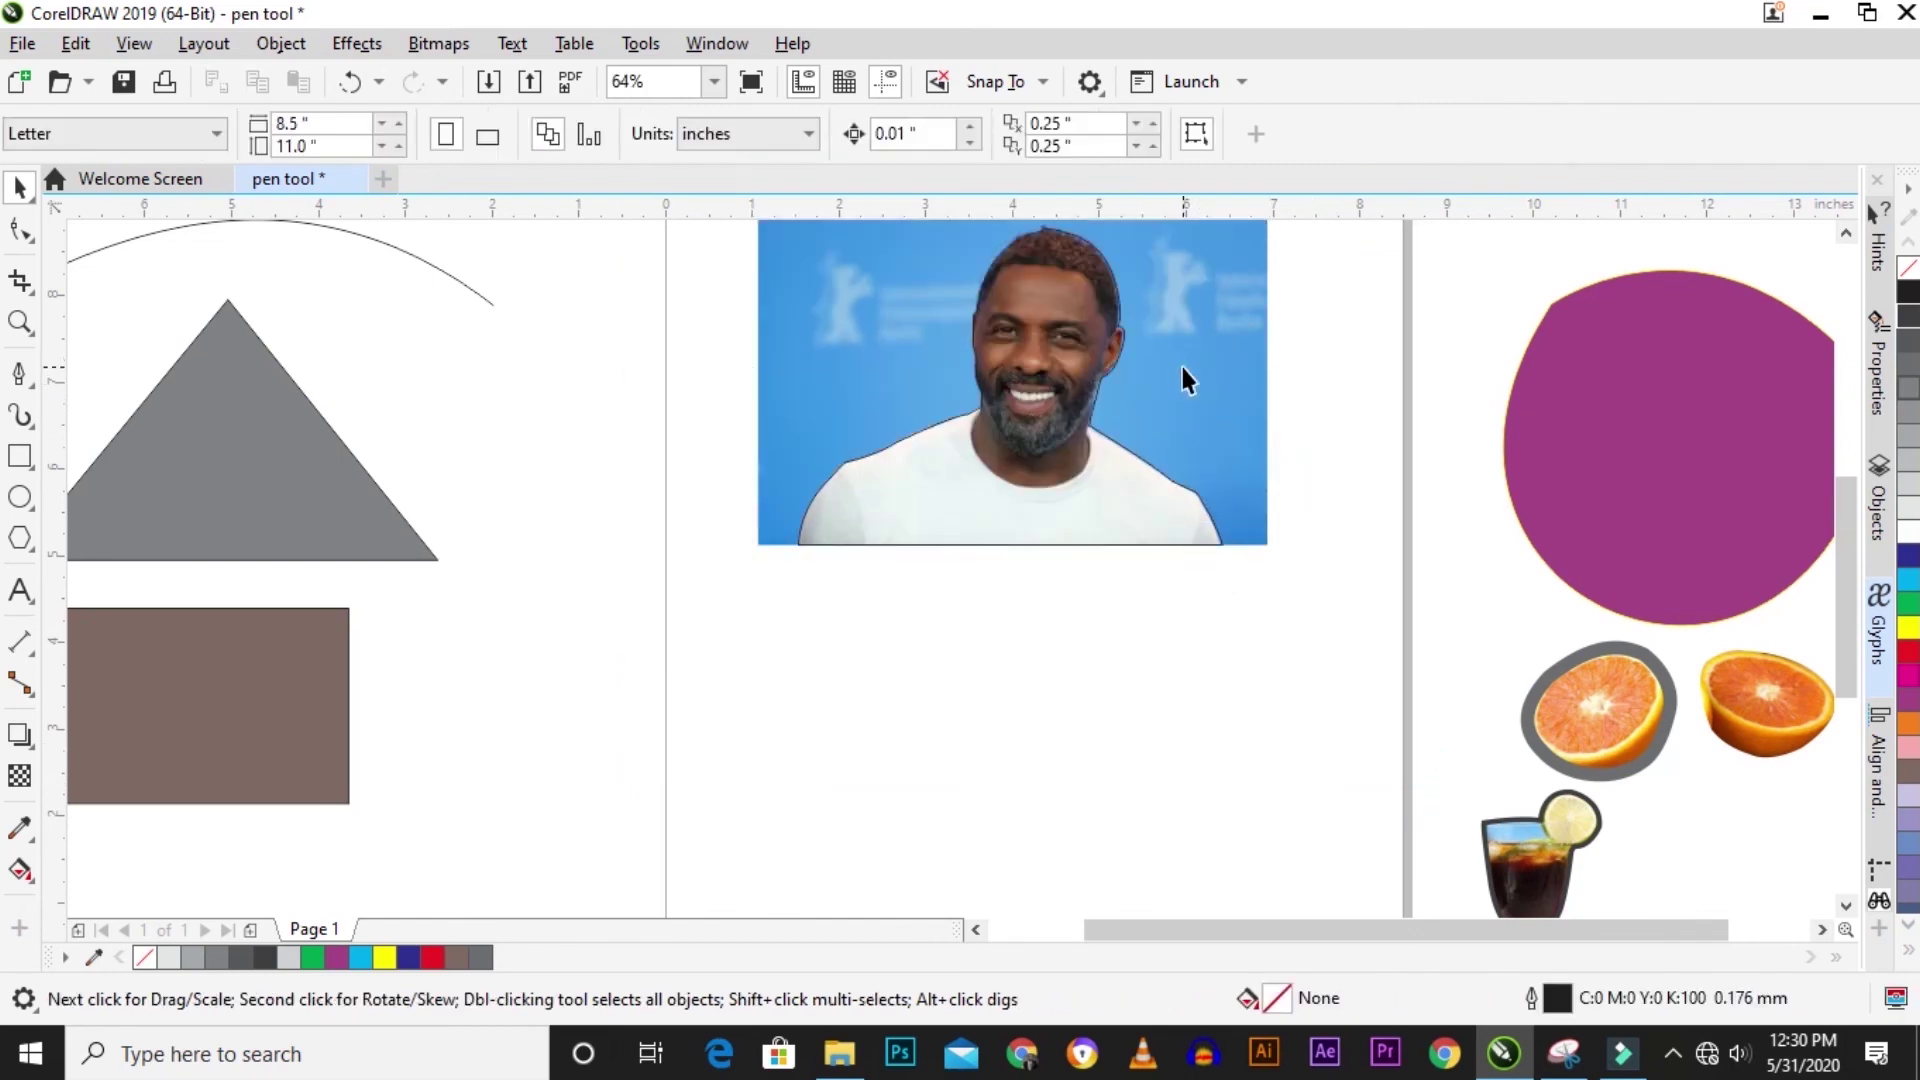
Place a duplicate of the portrait photo and its traced outline directly below the originals.
left_click(843, 238)
scroll(775, 299, "down", 1)
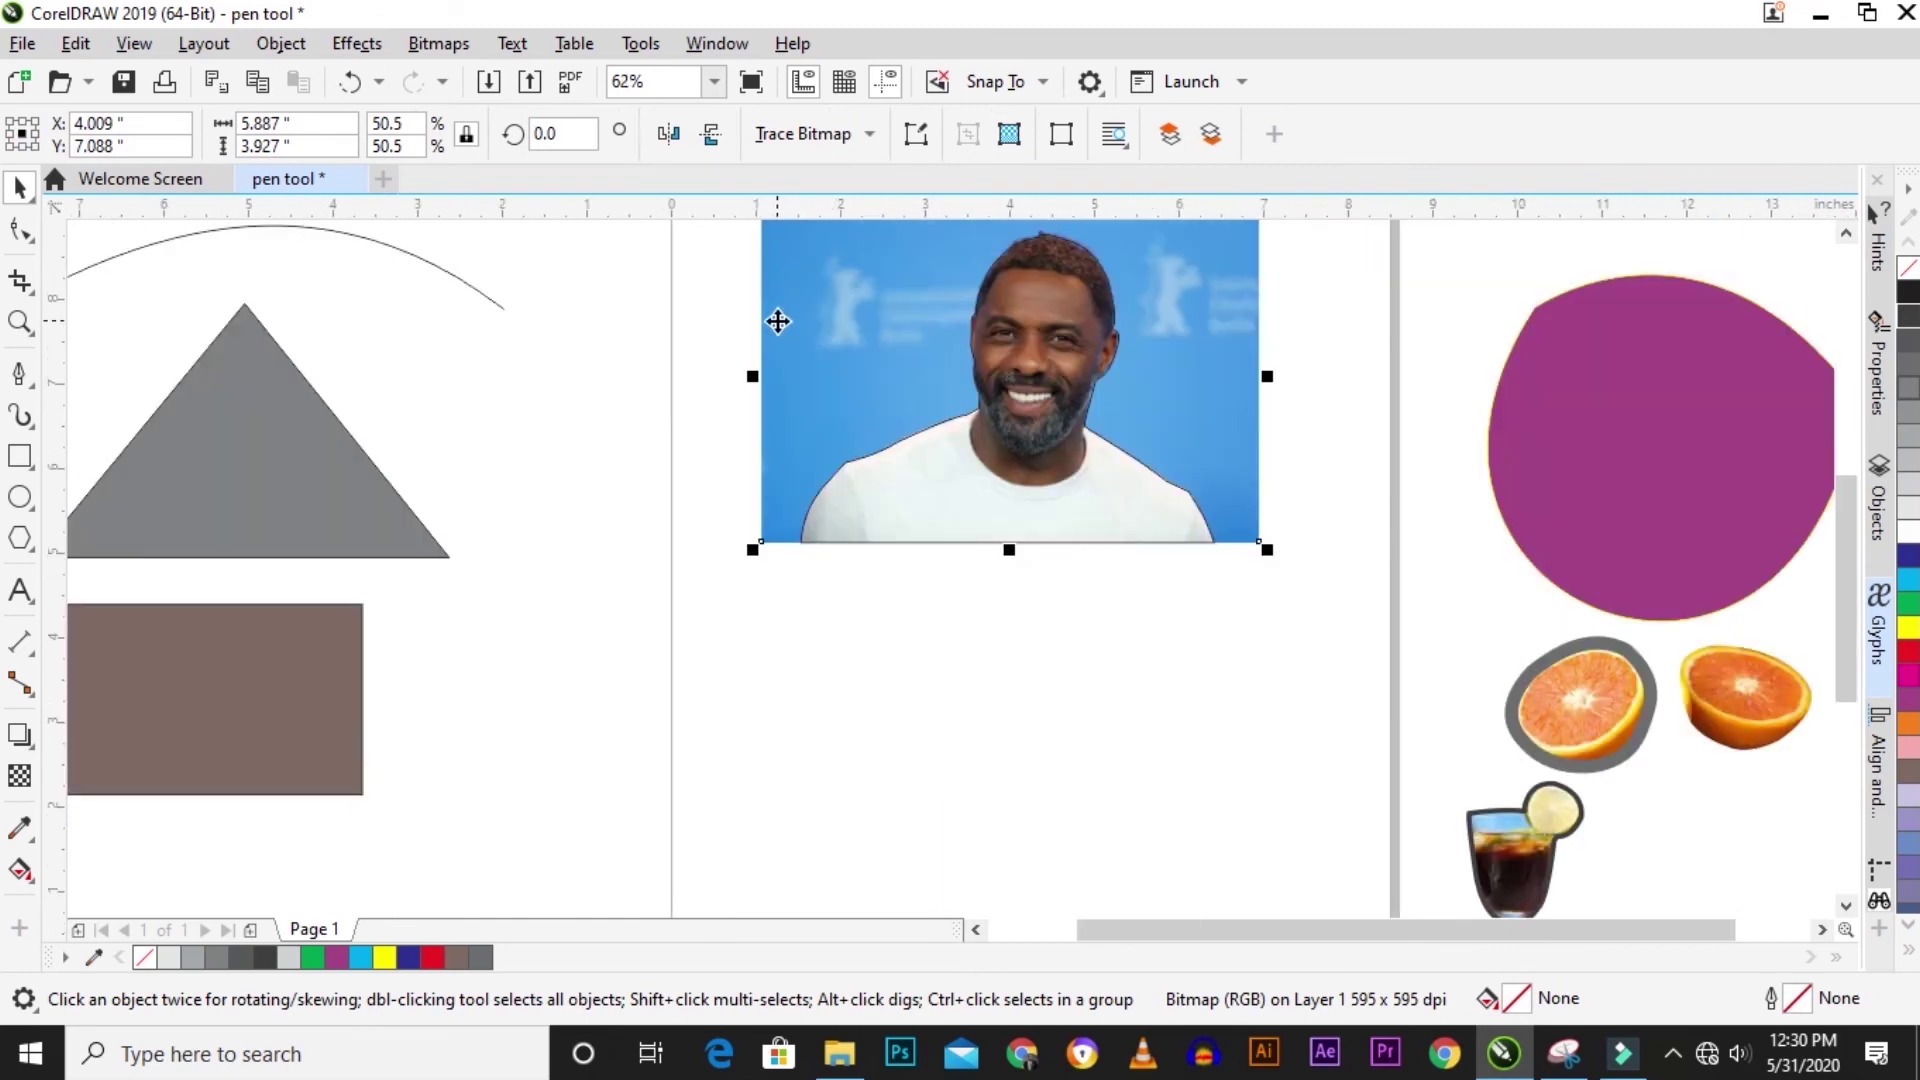
left_click_drag(998, 457, 988, 818)
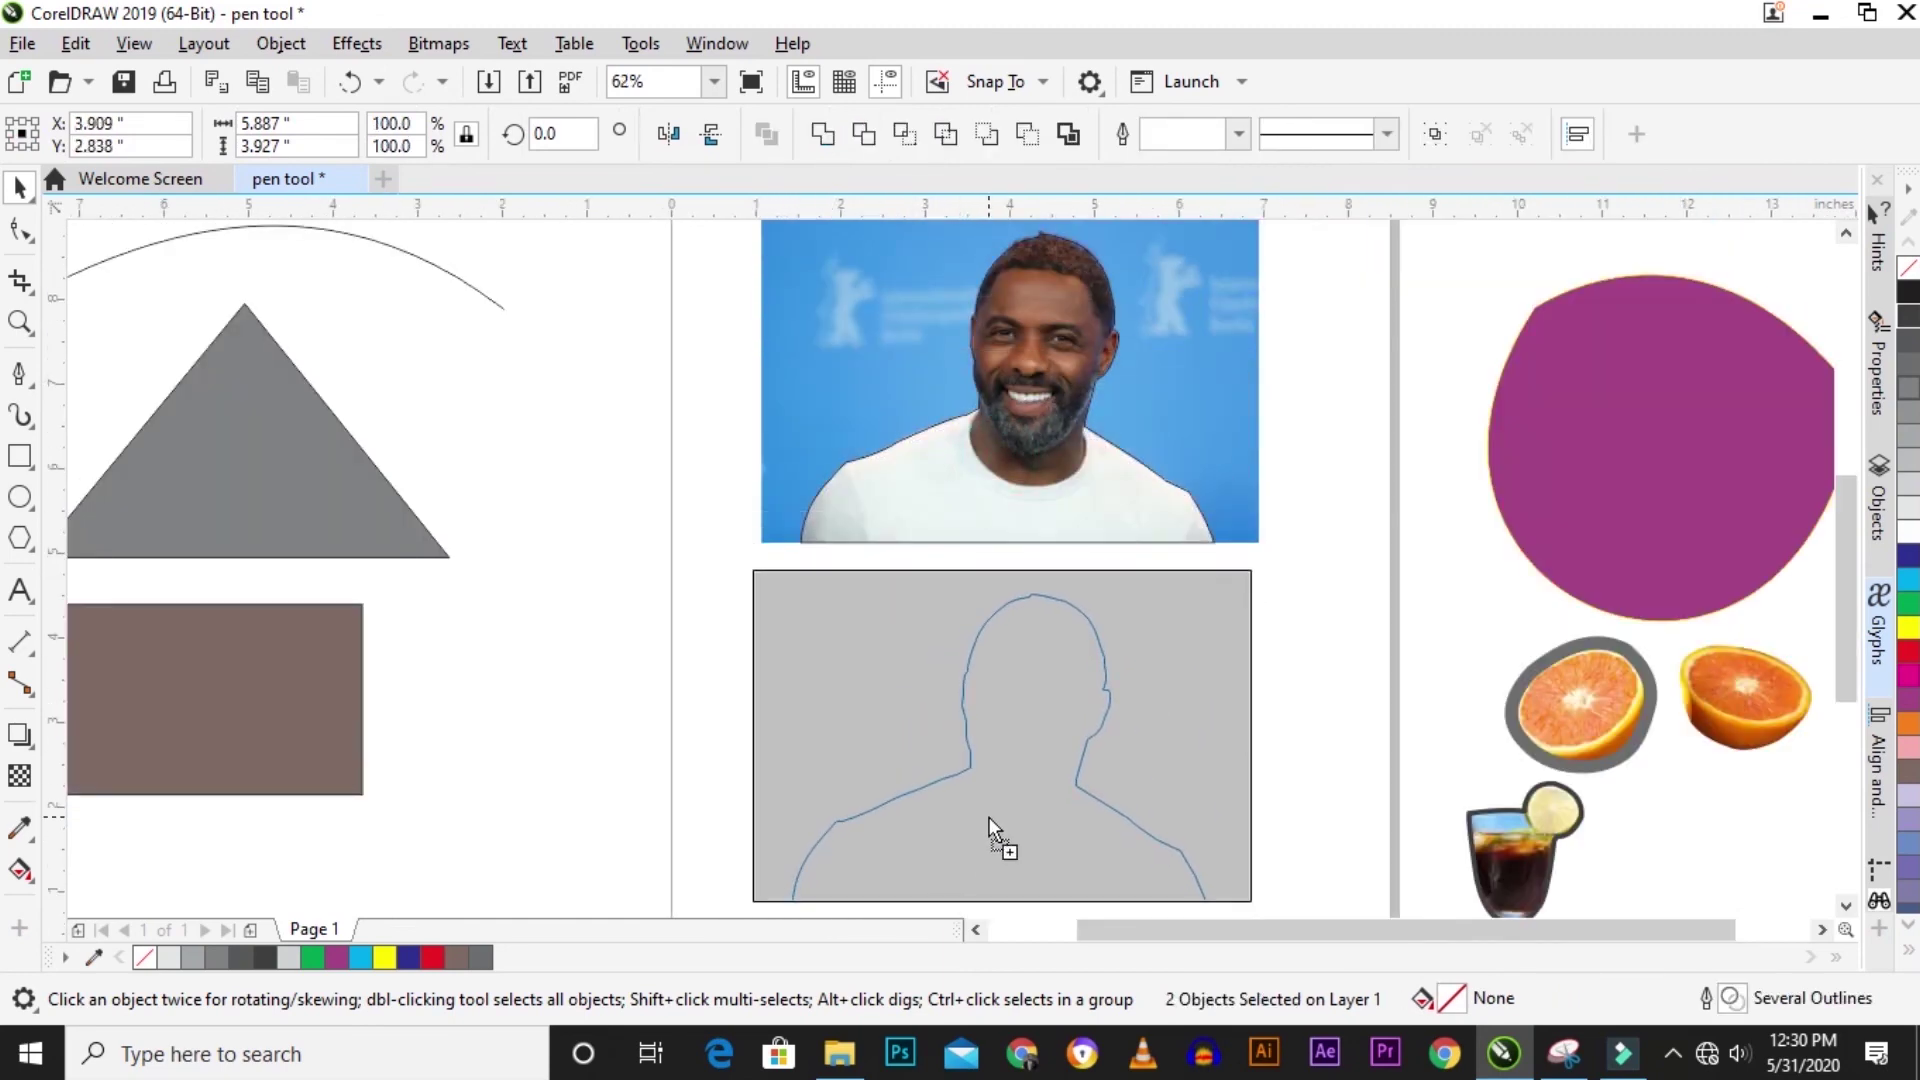
left_click(707, 507)
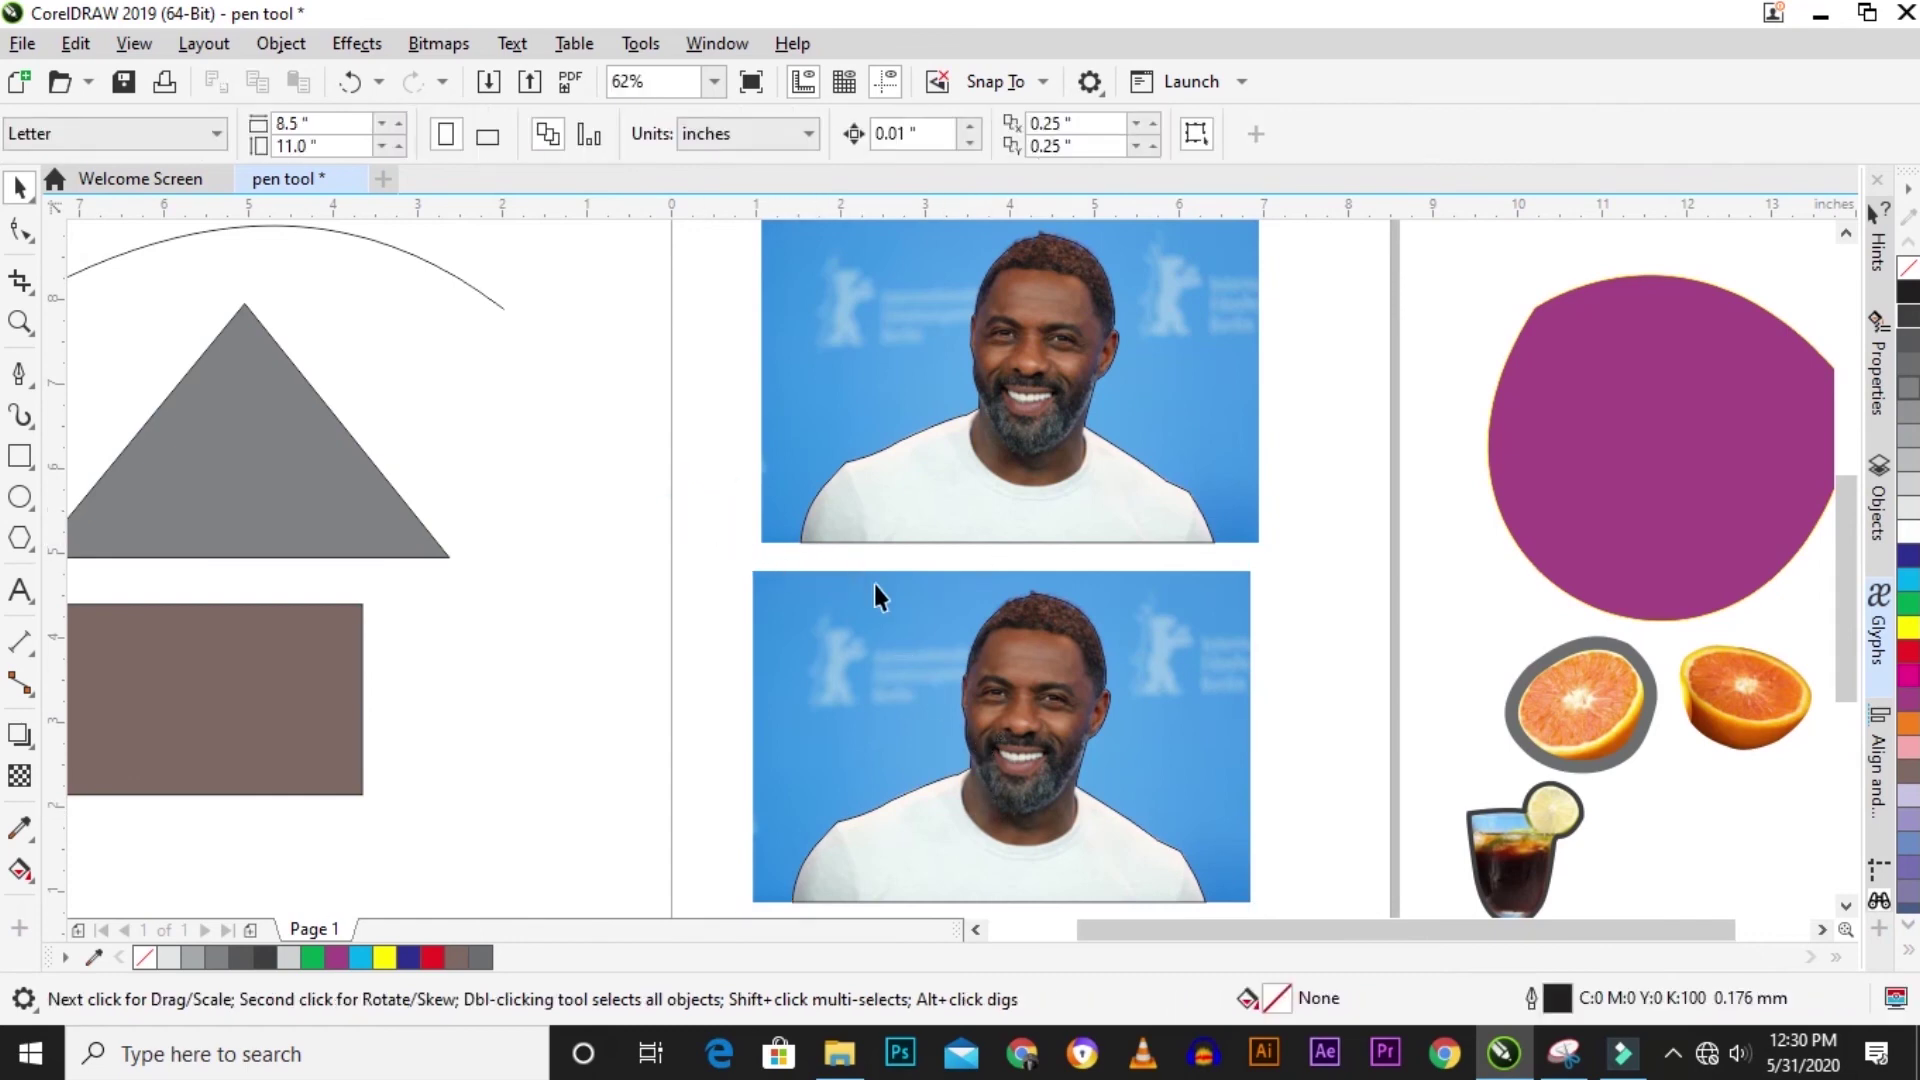
PowerClip the lower portrait photo inside its traced outline.
left_click(1017, 618)
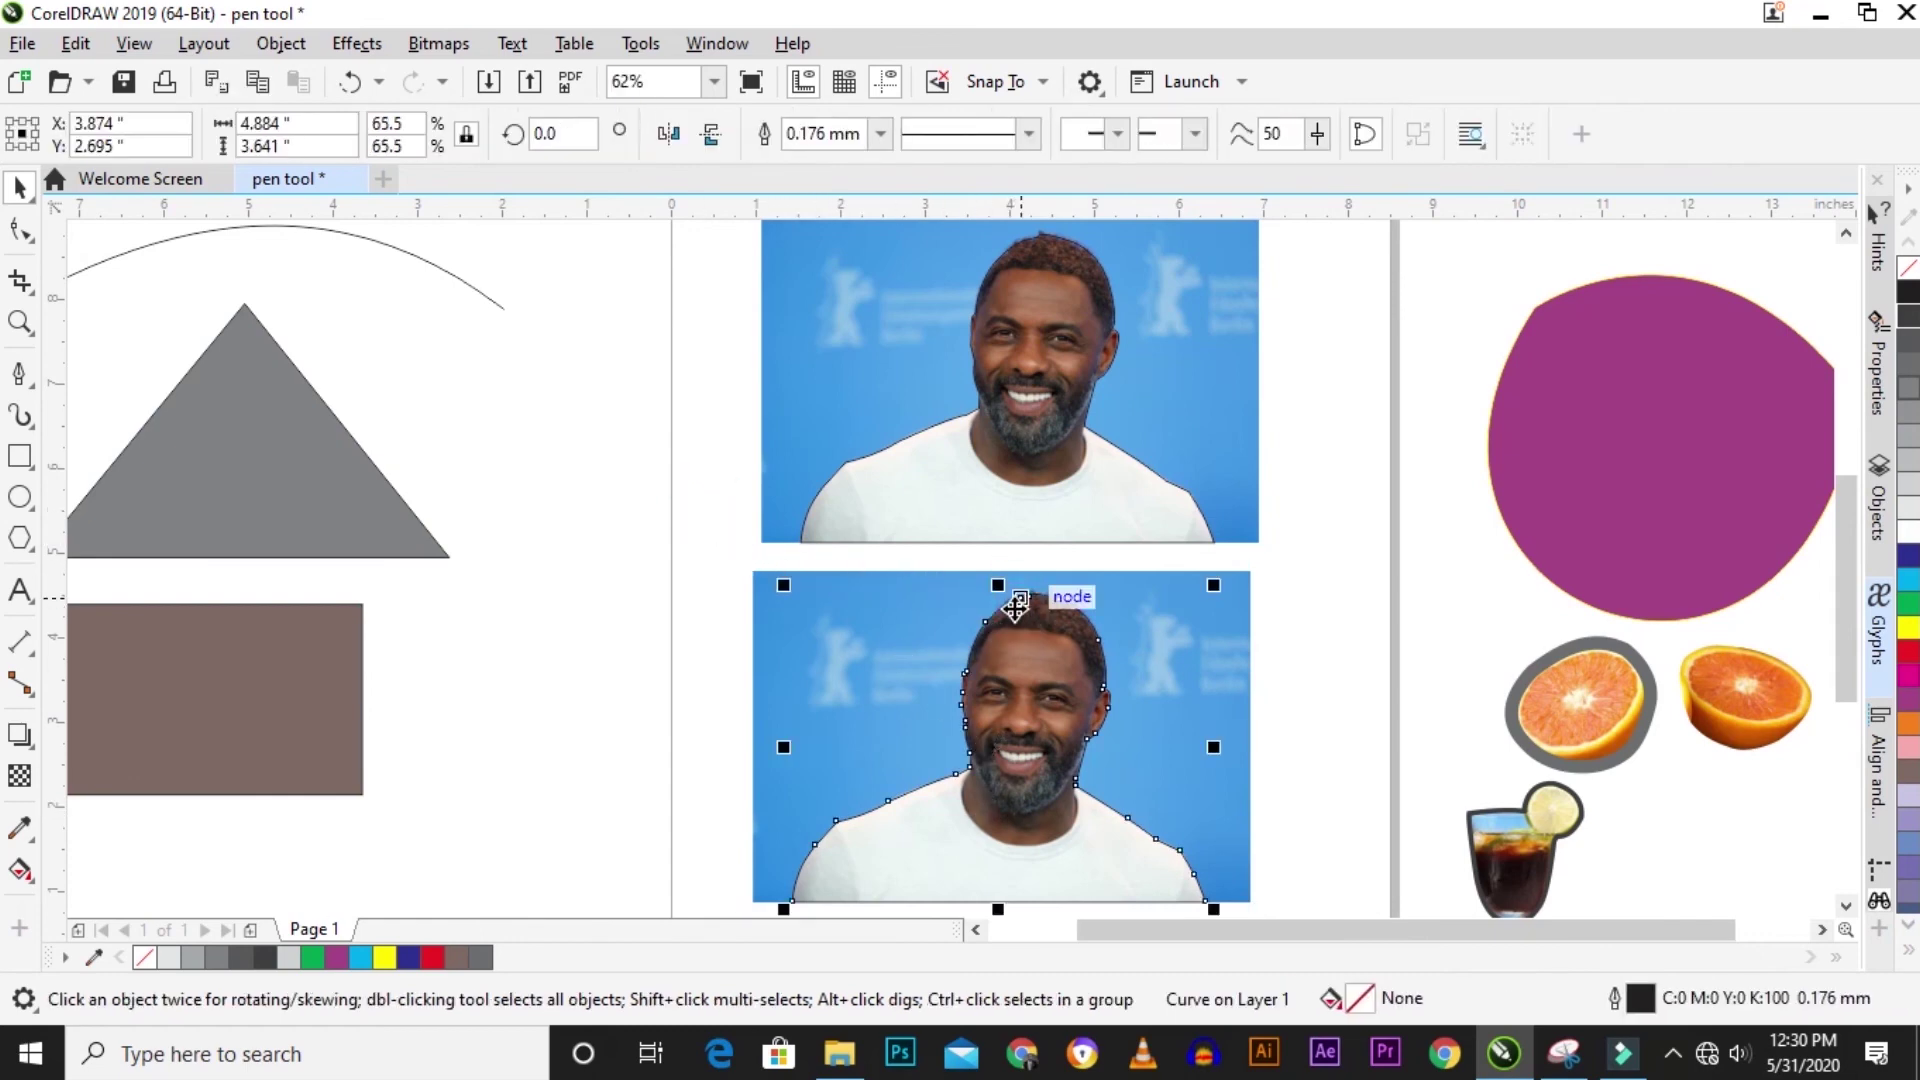
left_click(814, 615)
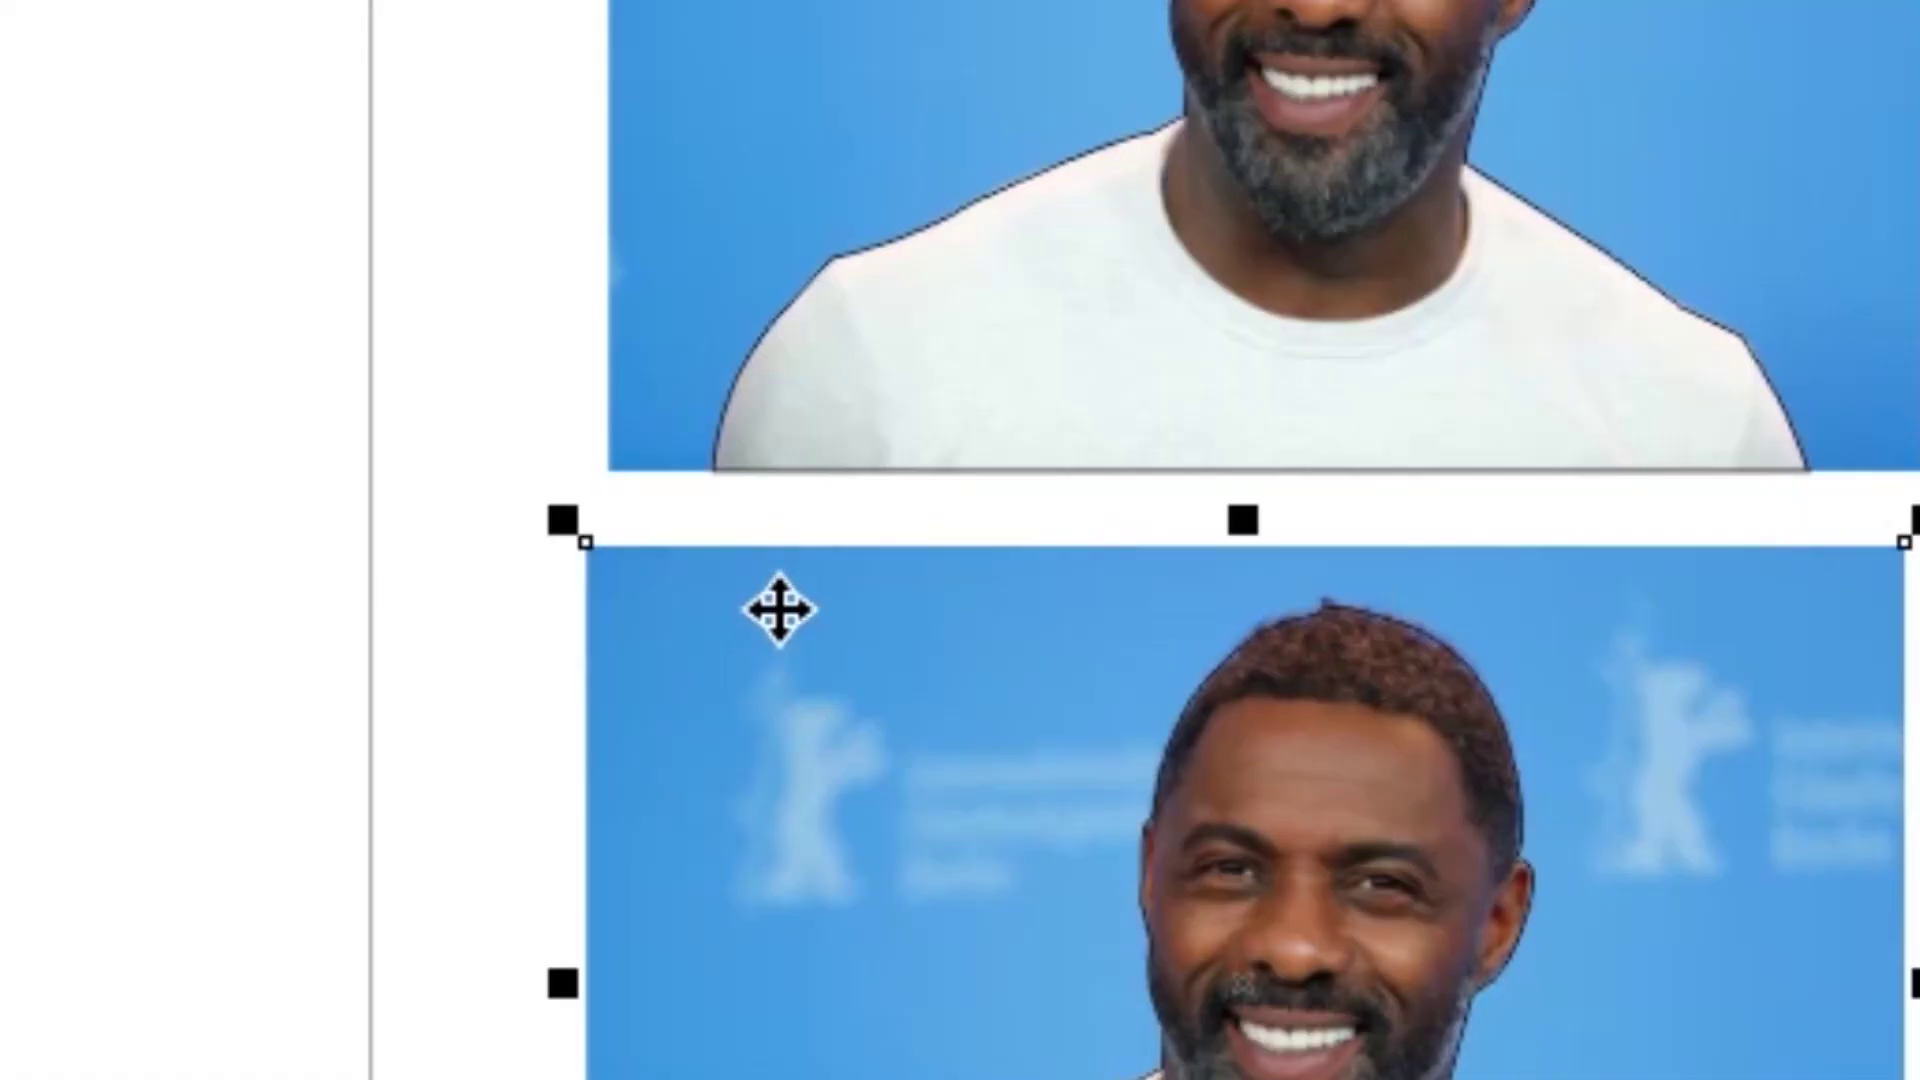
right_click(823, 591)
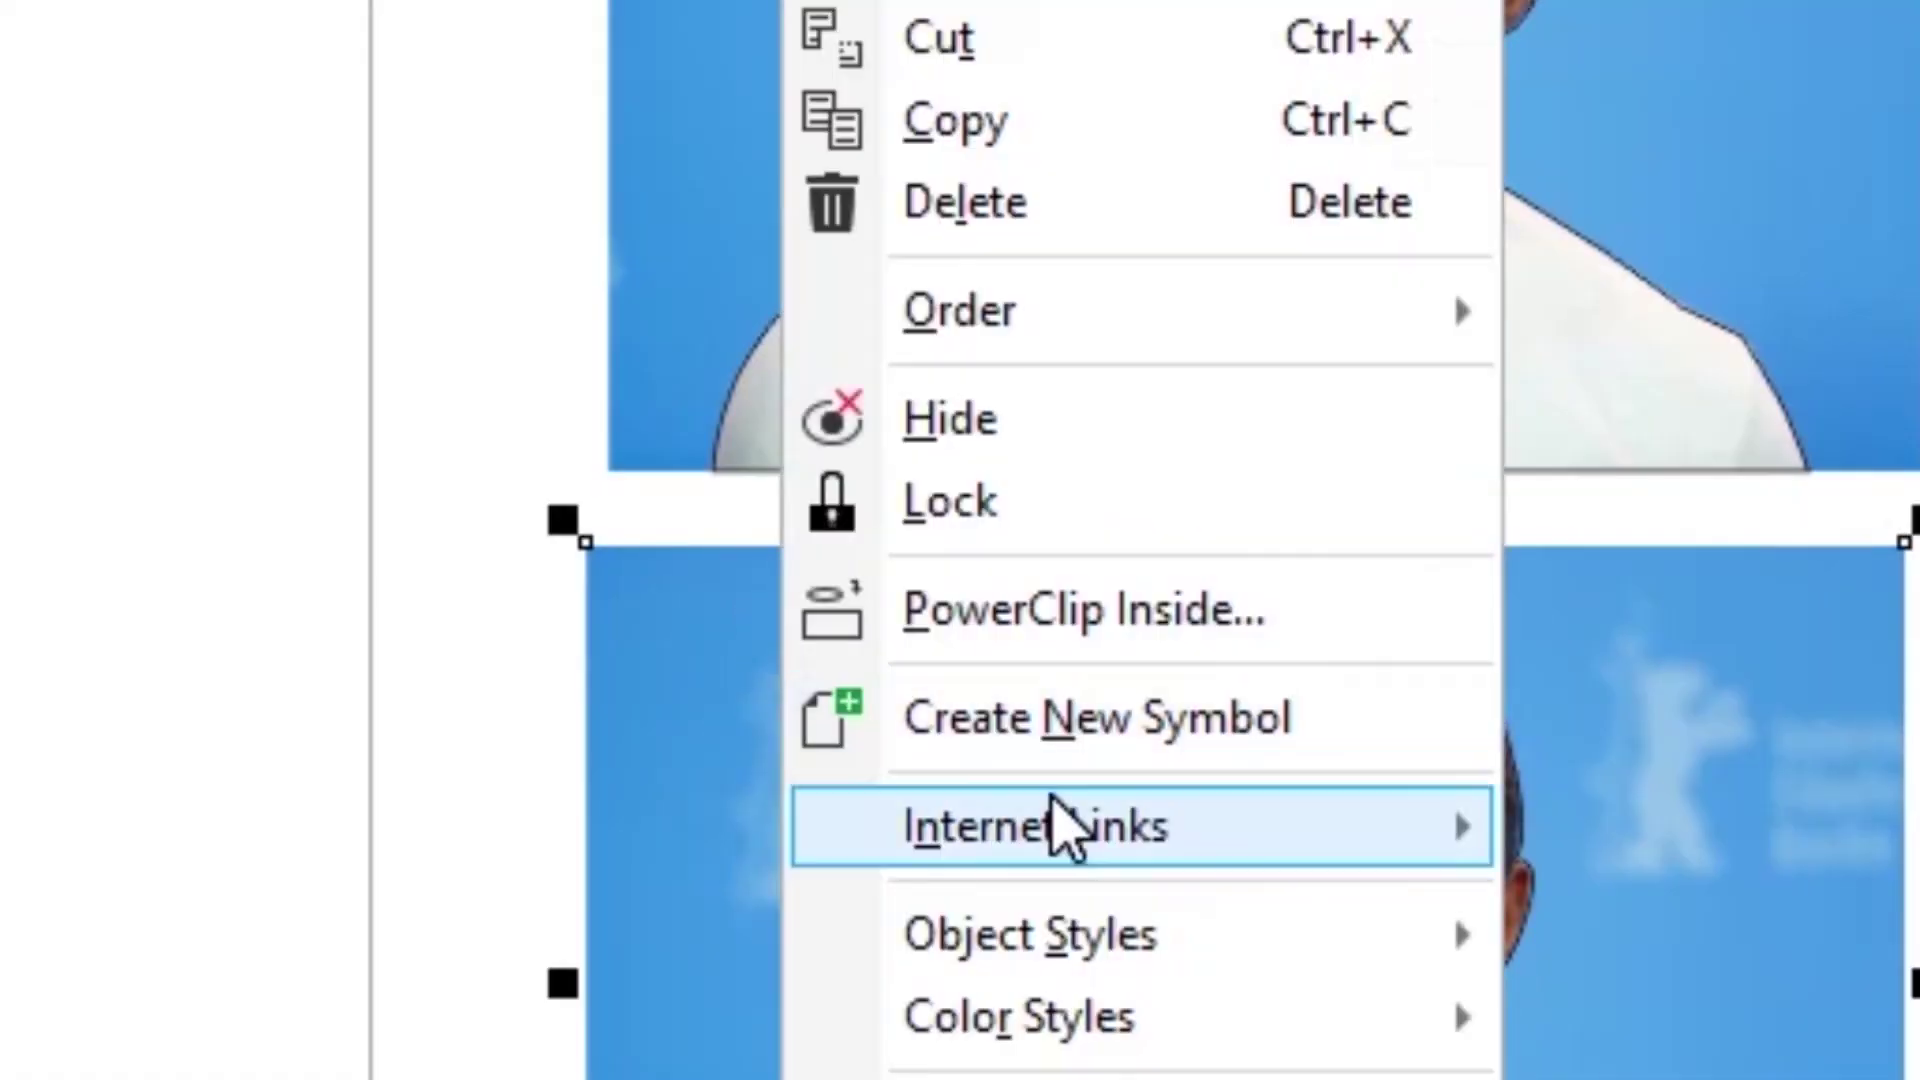
left_click(1114, 624)
left_click(1192, 1048)
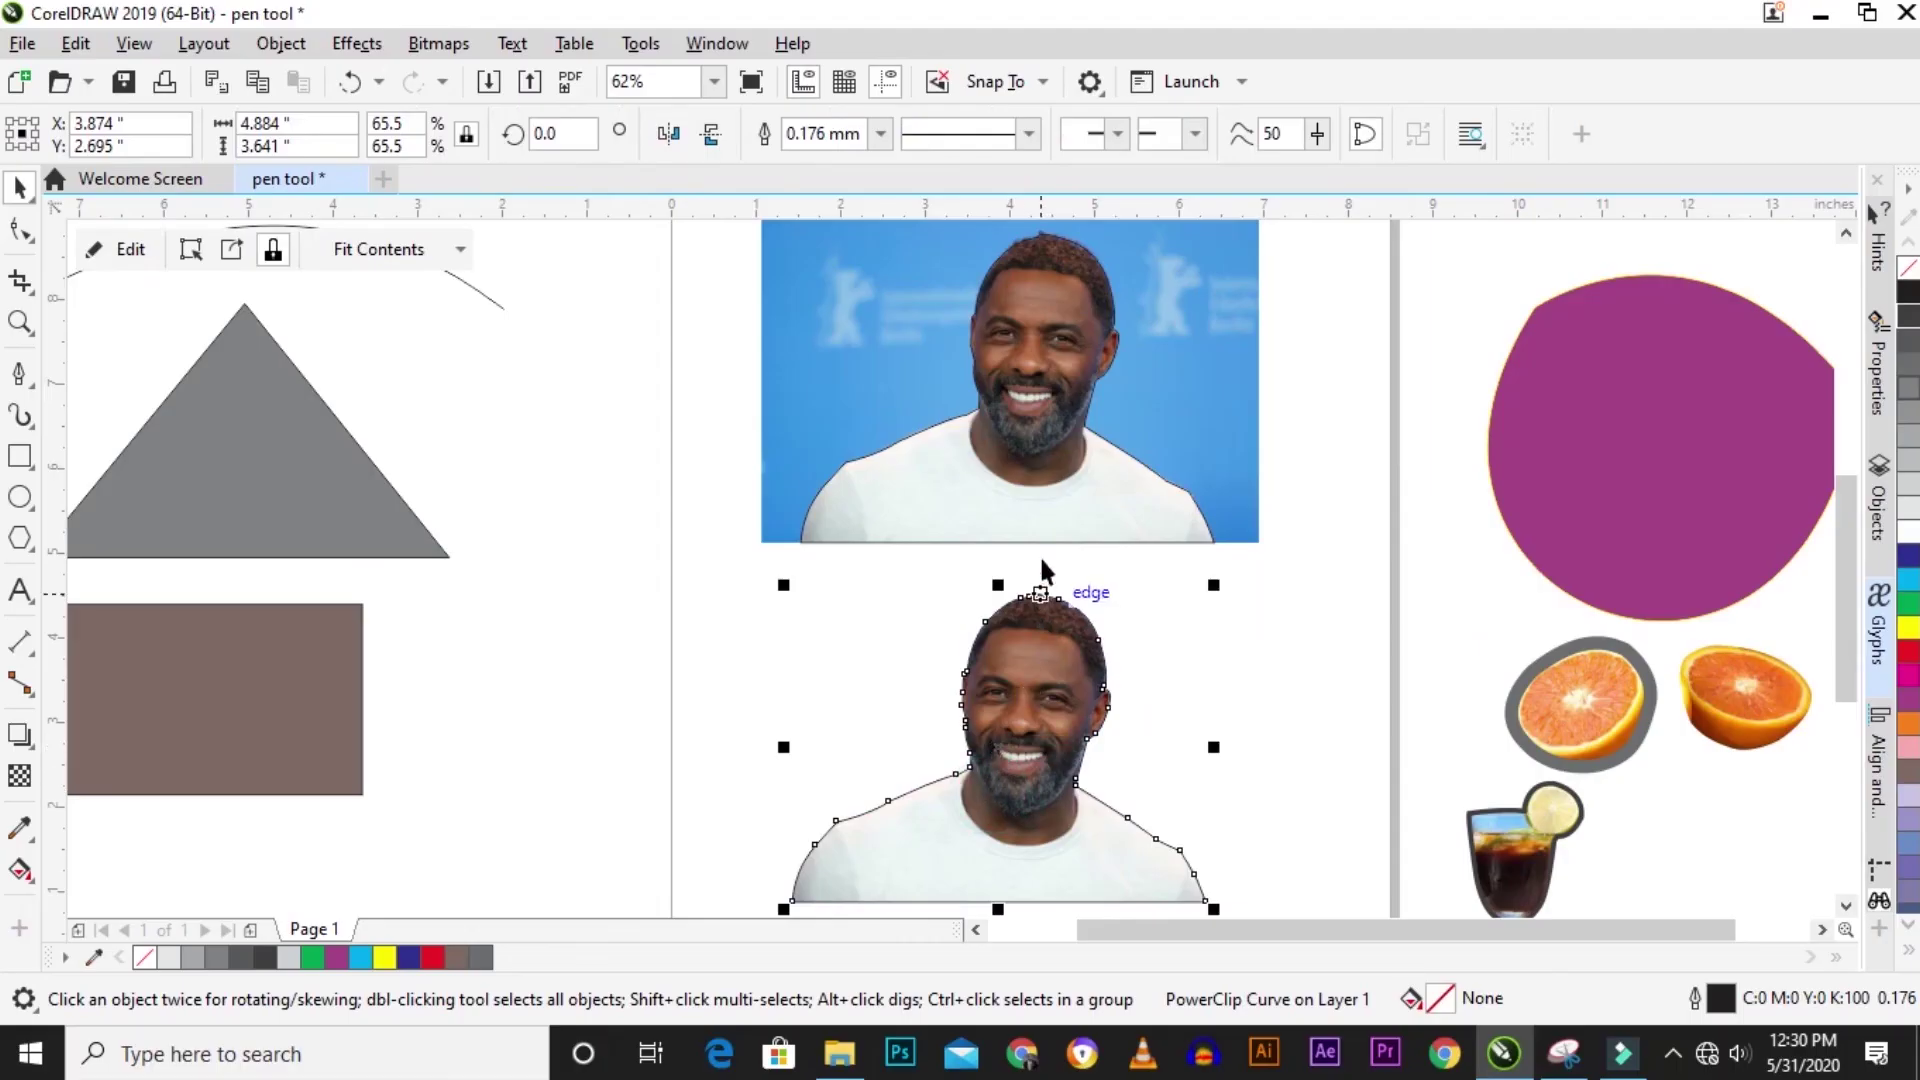
Intersect the upper portrait photo with its traced outline and move the resulting cutout away from the original.
left_click(1045, 488)
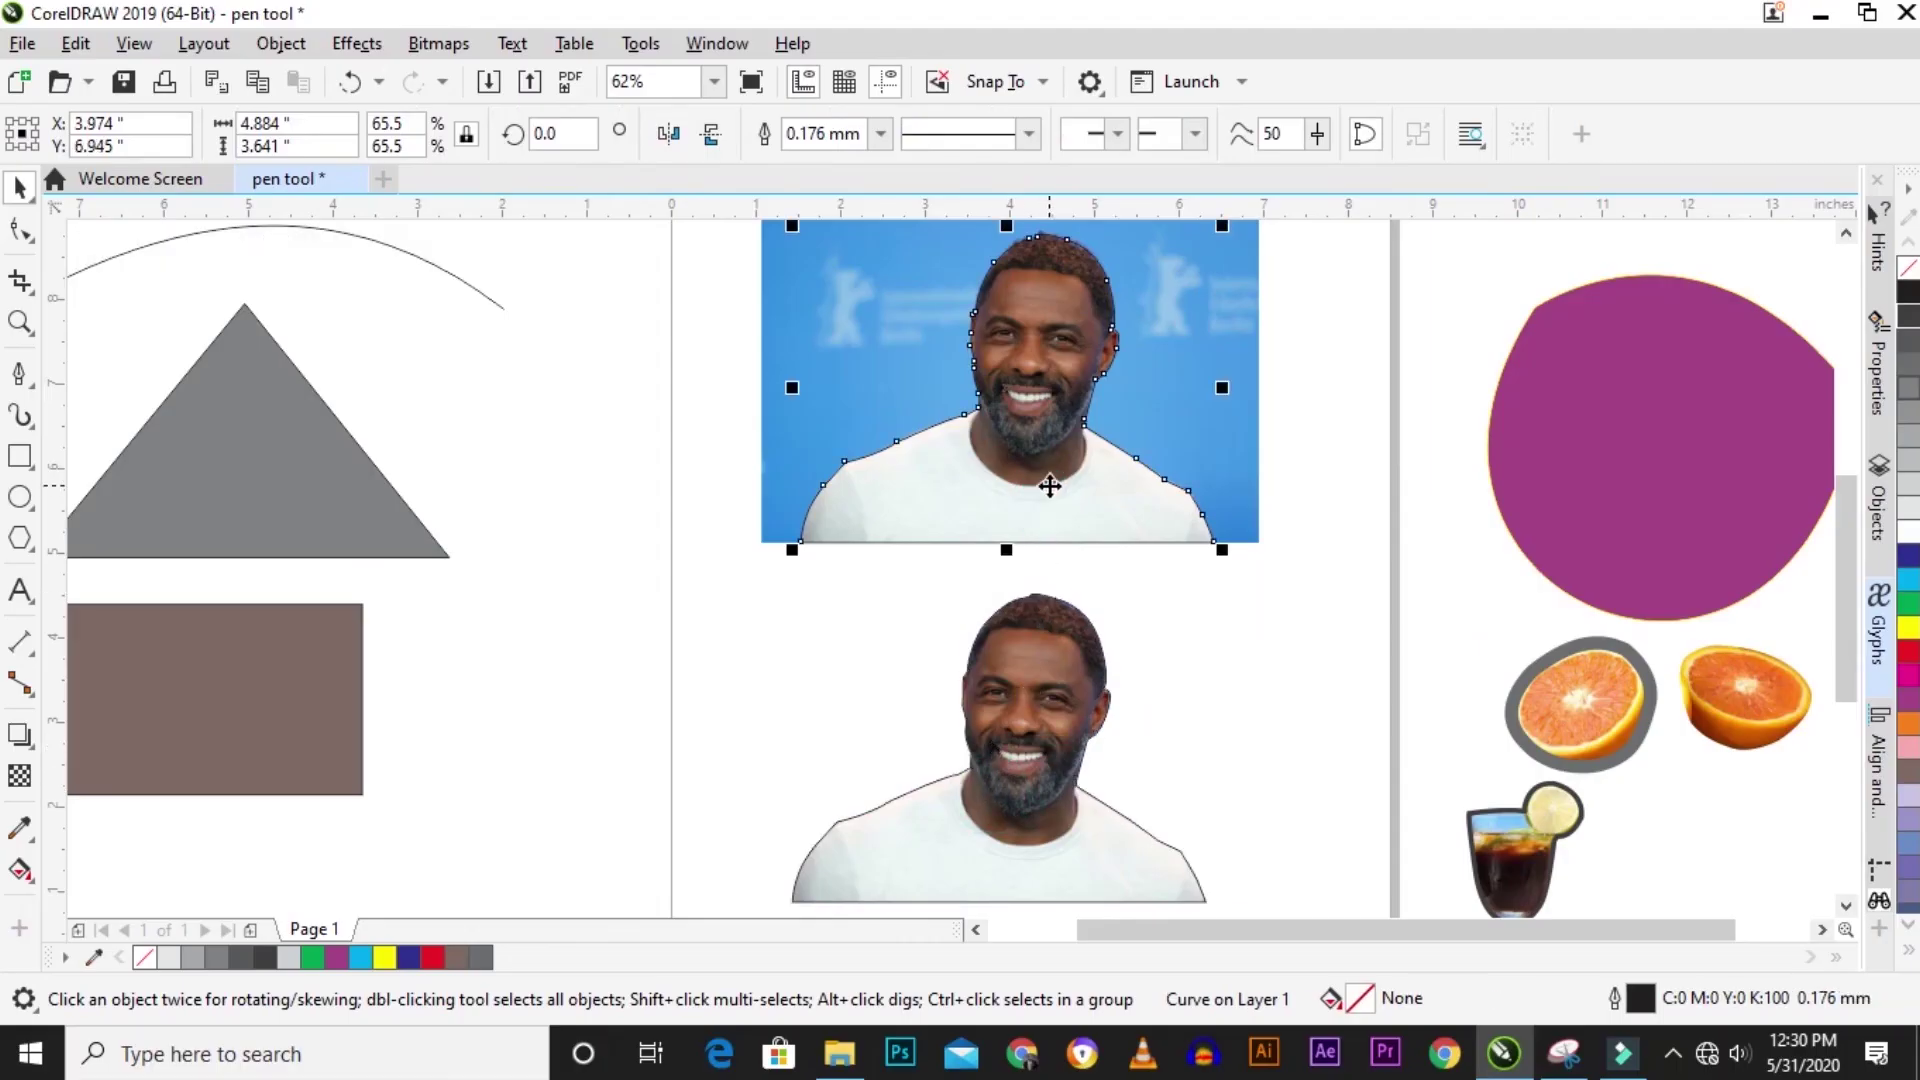
left_click(894, 336, "shift")
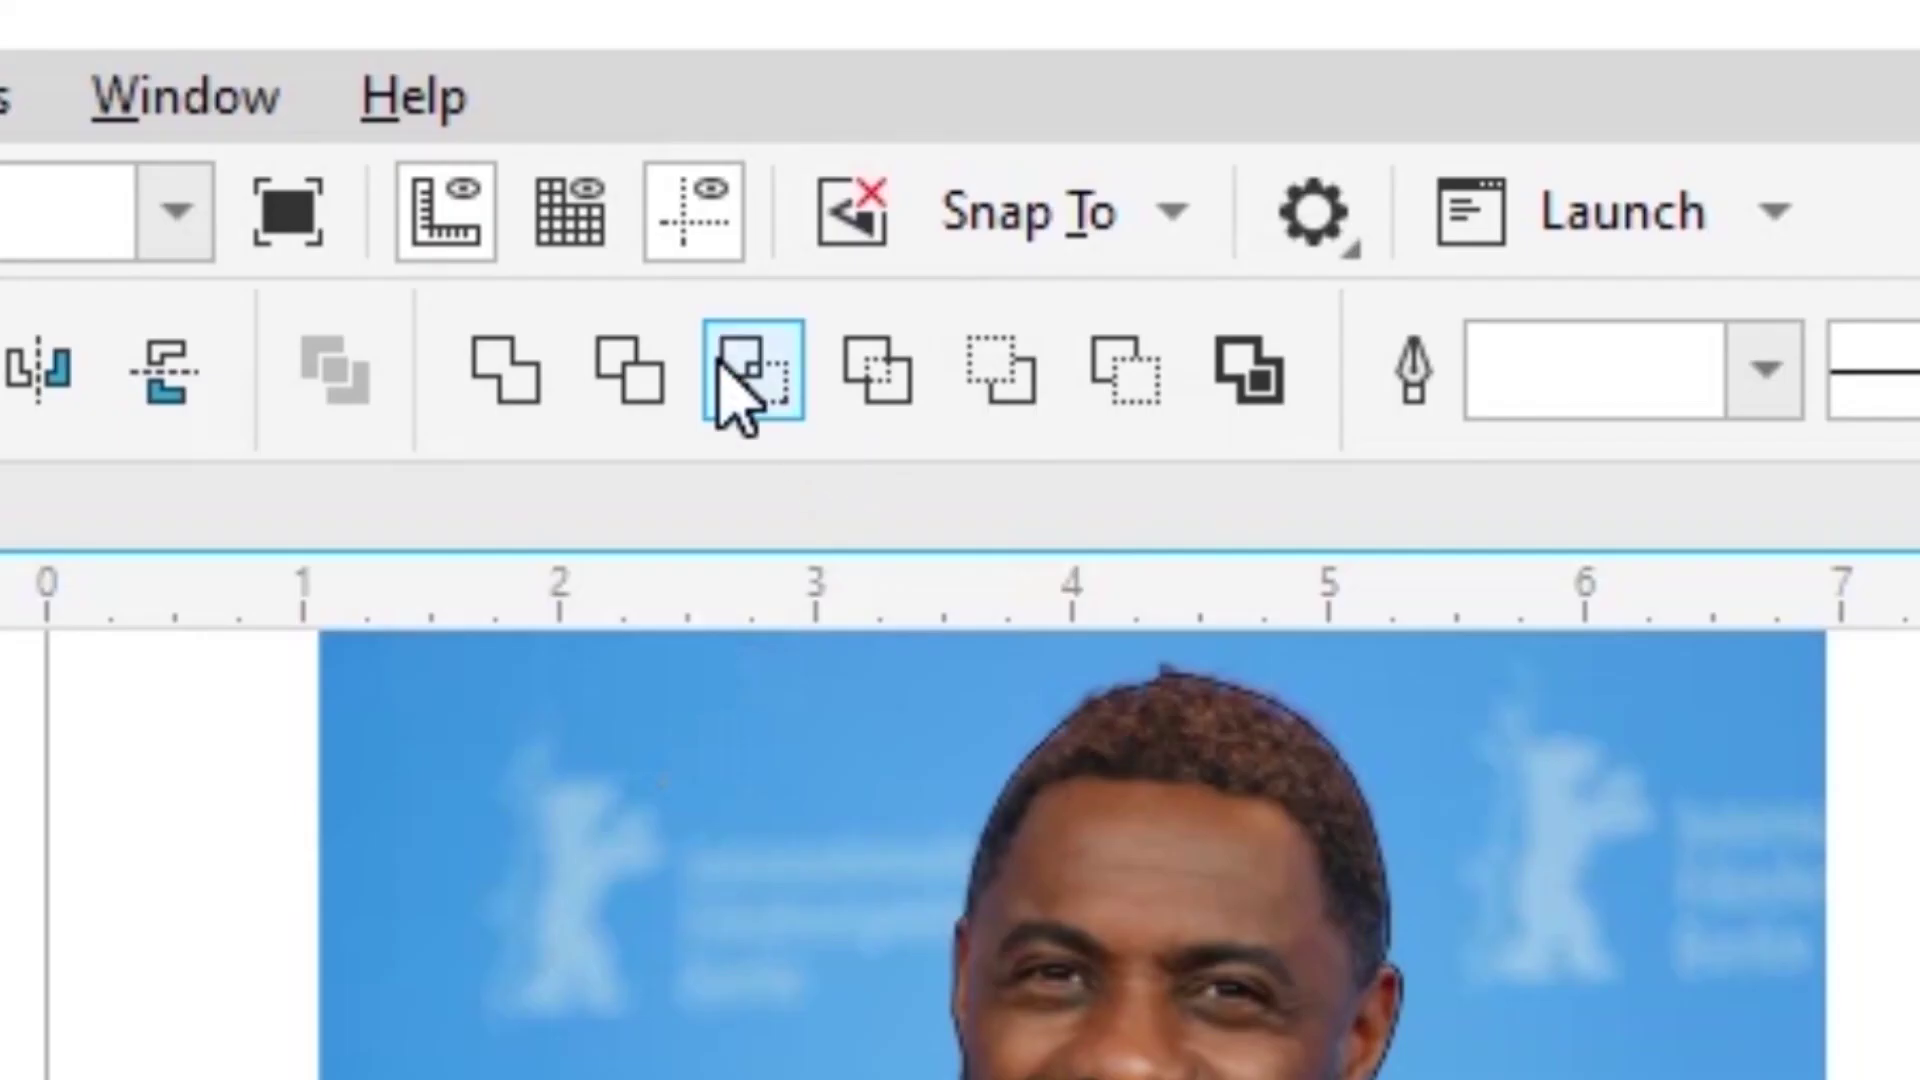
left_click(893, 133)
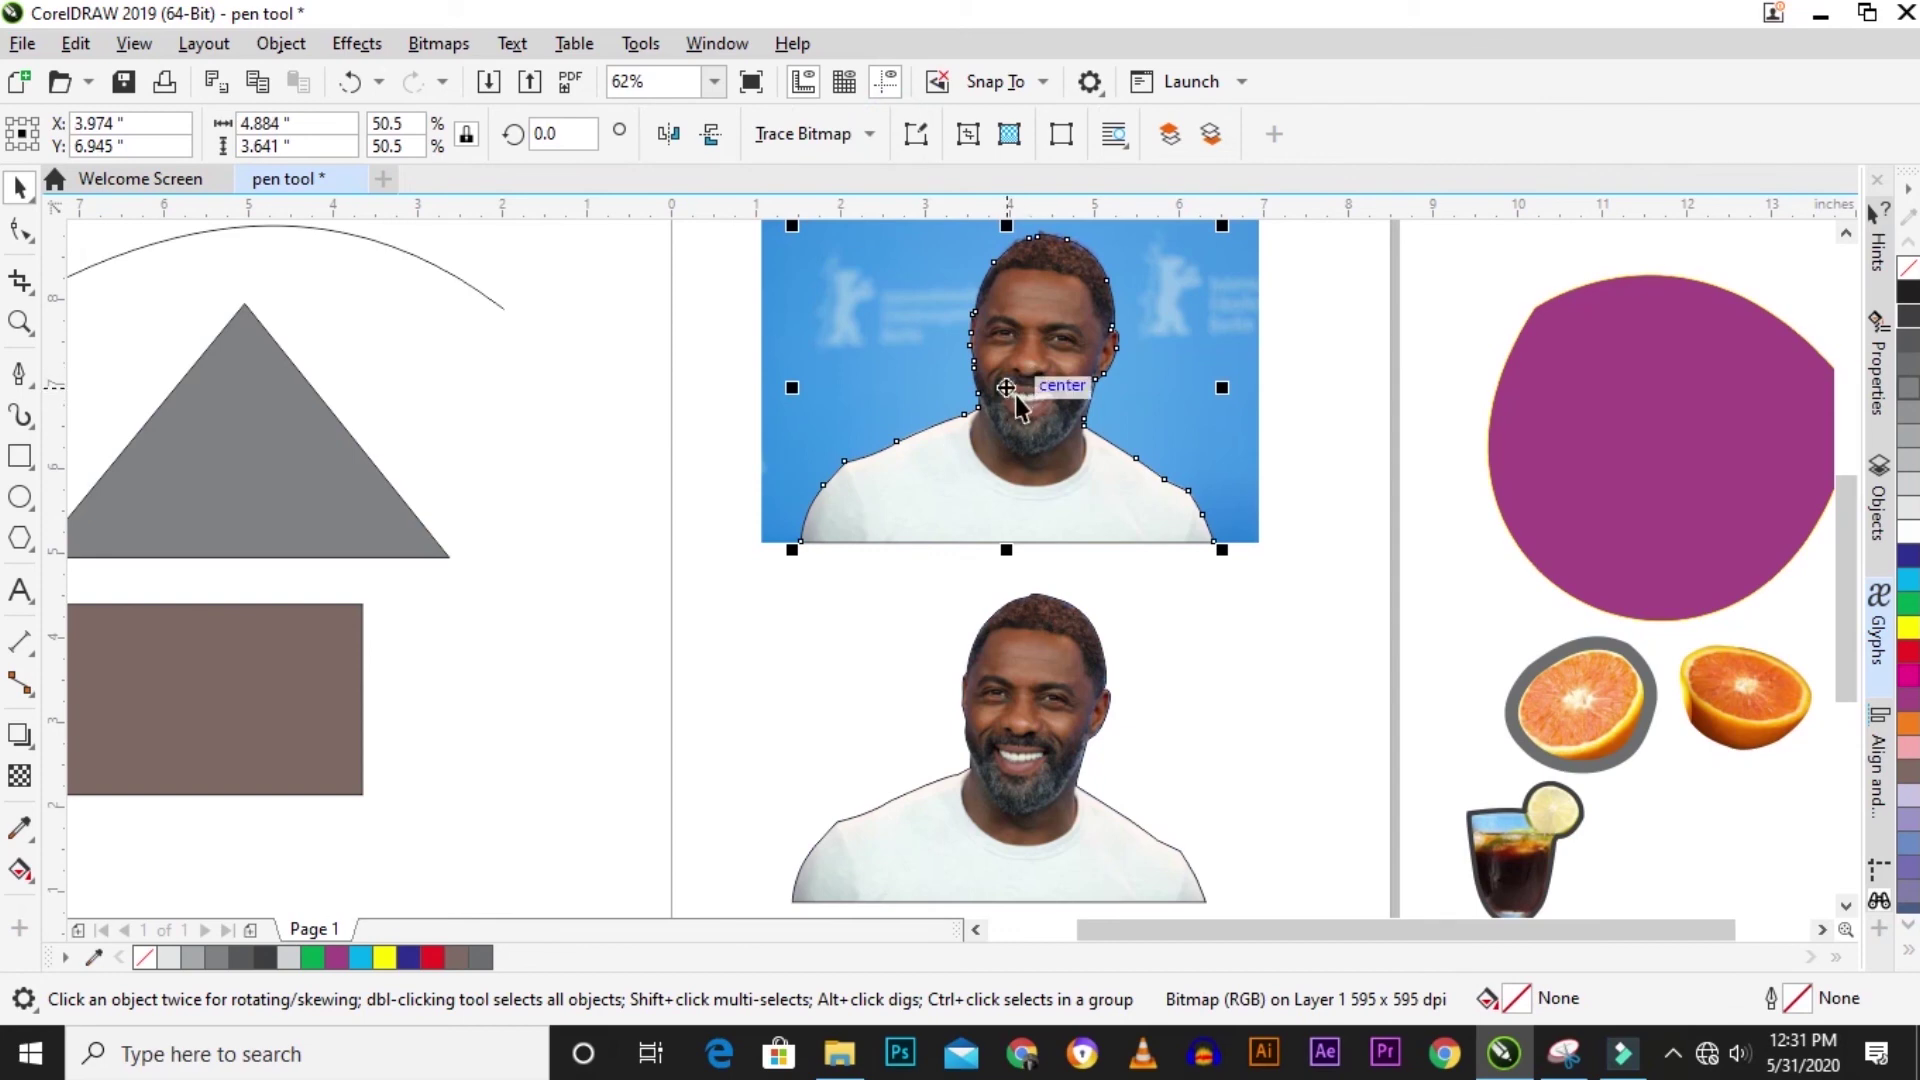
left_click(1012, 392)
left_click(1004, 391)
left_click_drag(1004, 391, 1274, 470)
Delete the upper traced outline and original photo, and move the intersected cutout into their place above the PowerClip portrait.
left_click(1021, 316)
key("Delete")
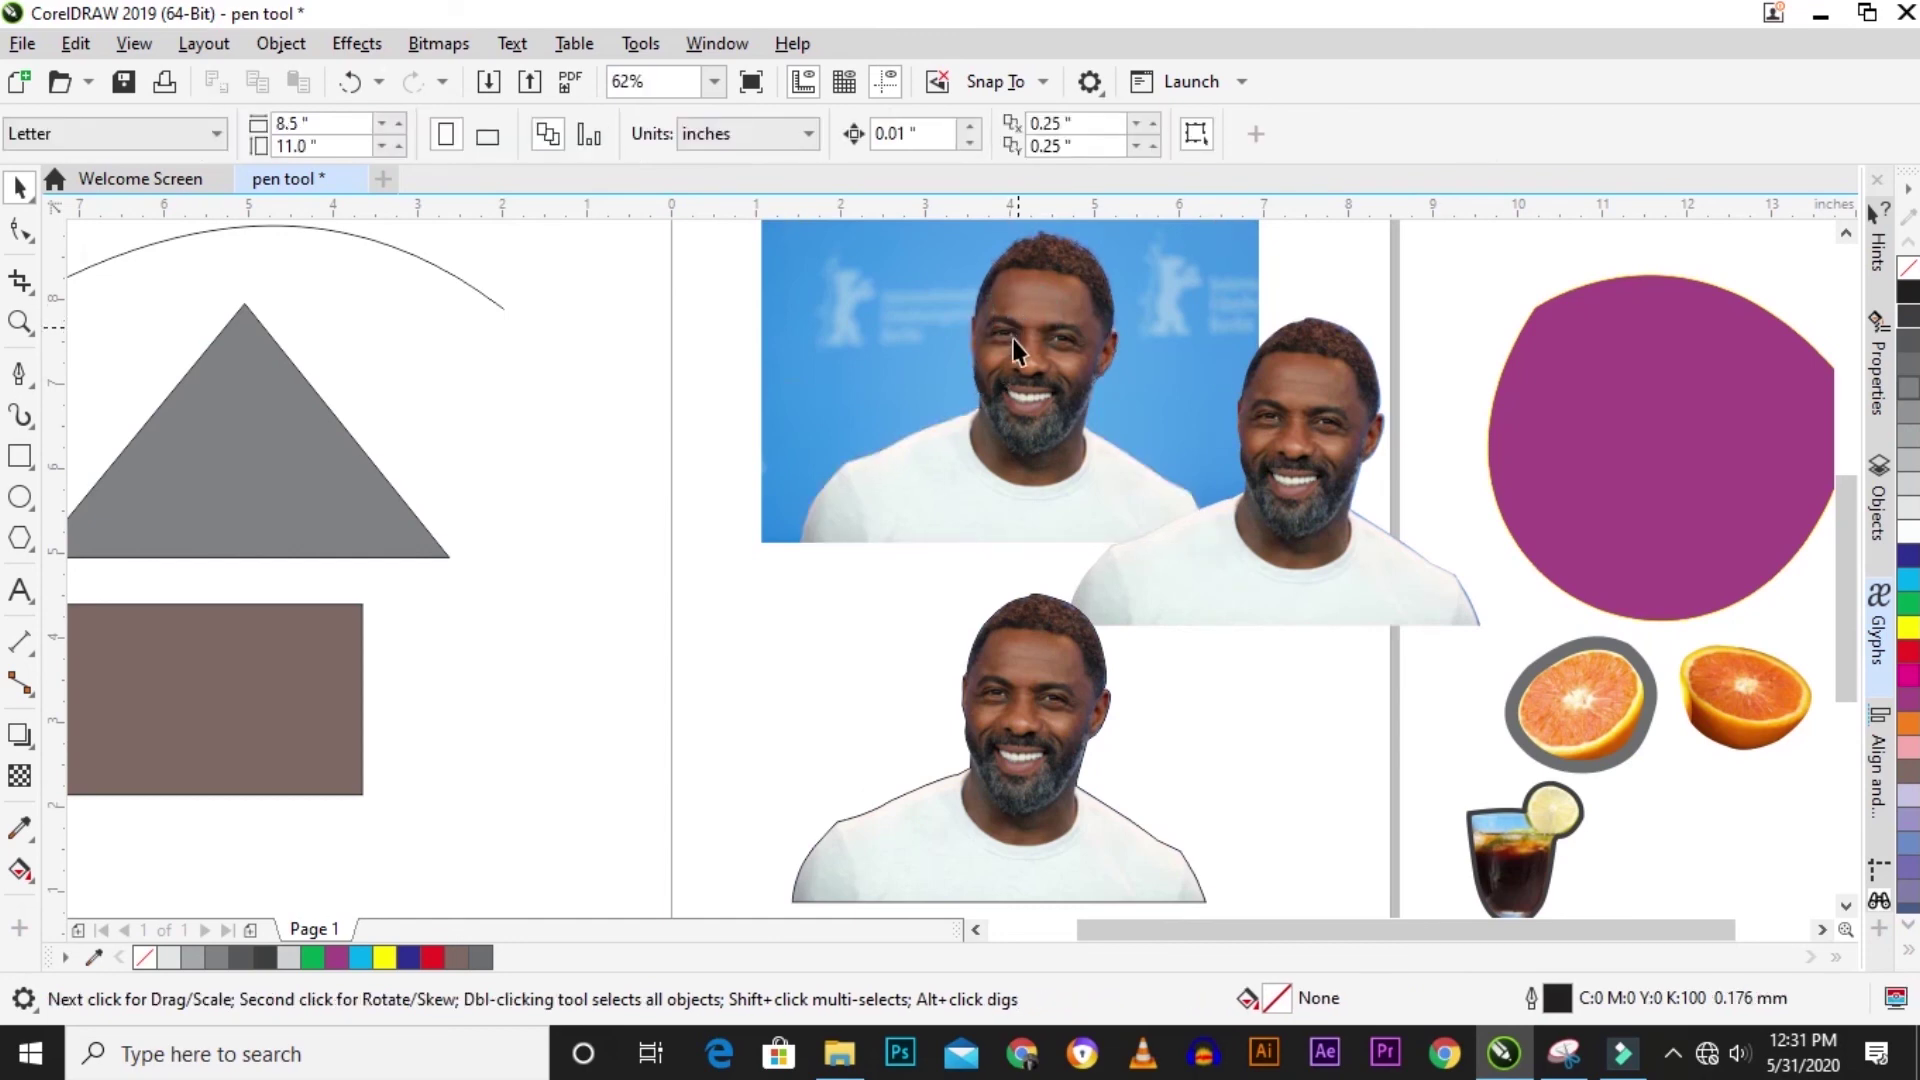
left_click(955, 374)
key("Delete")
left_click_drag(1247, 474, 1062, 350)
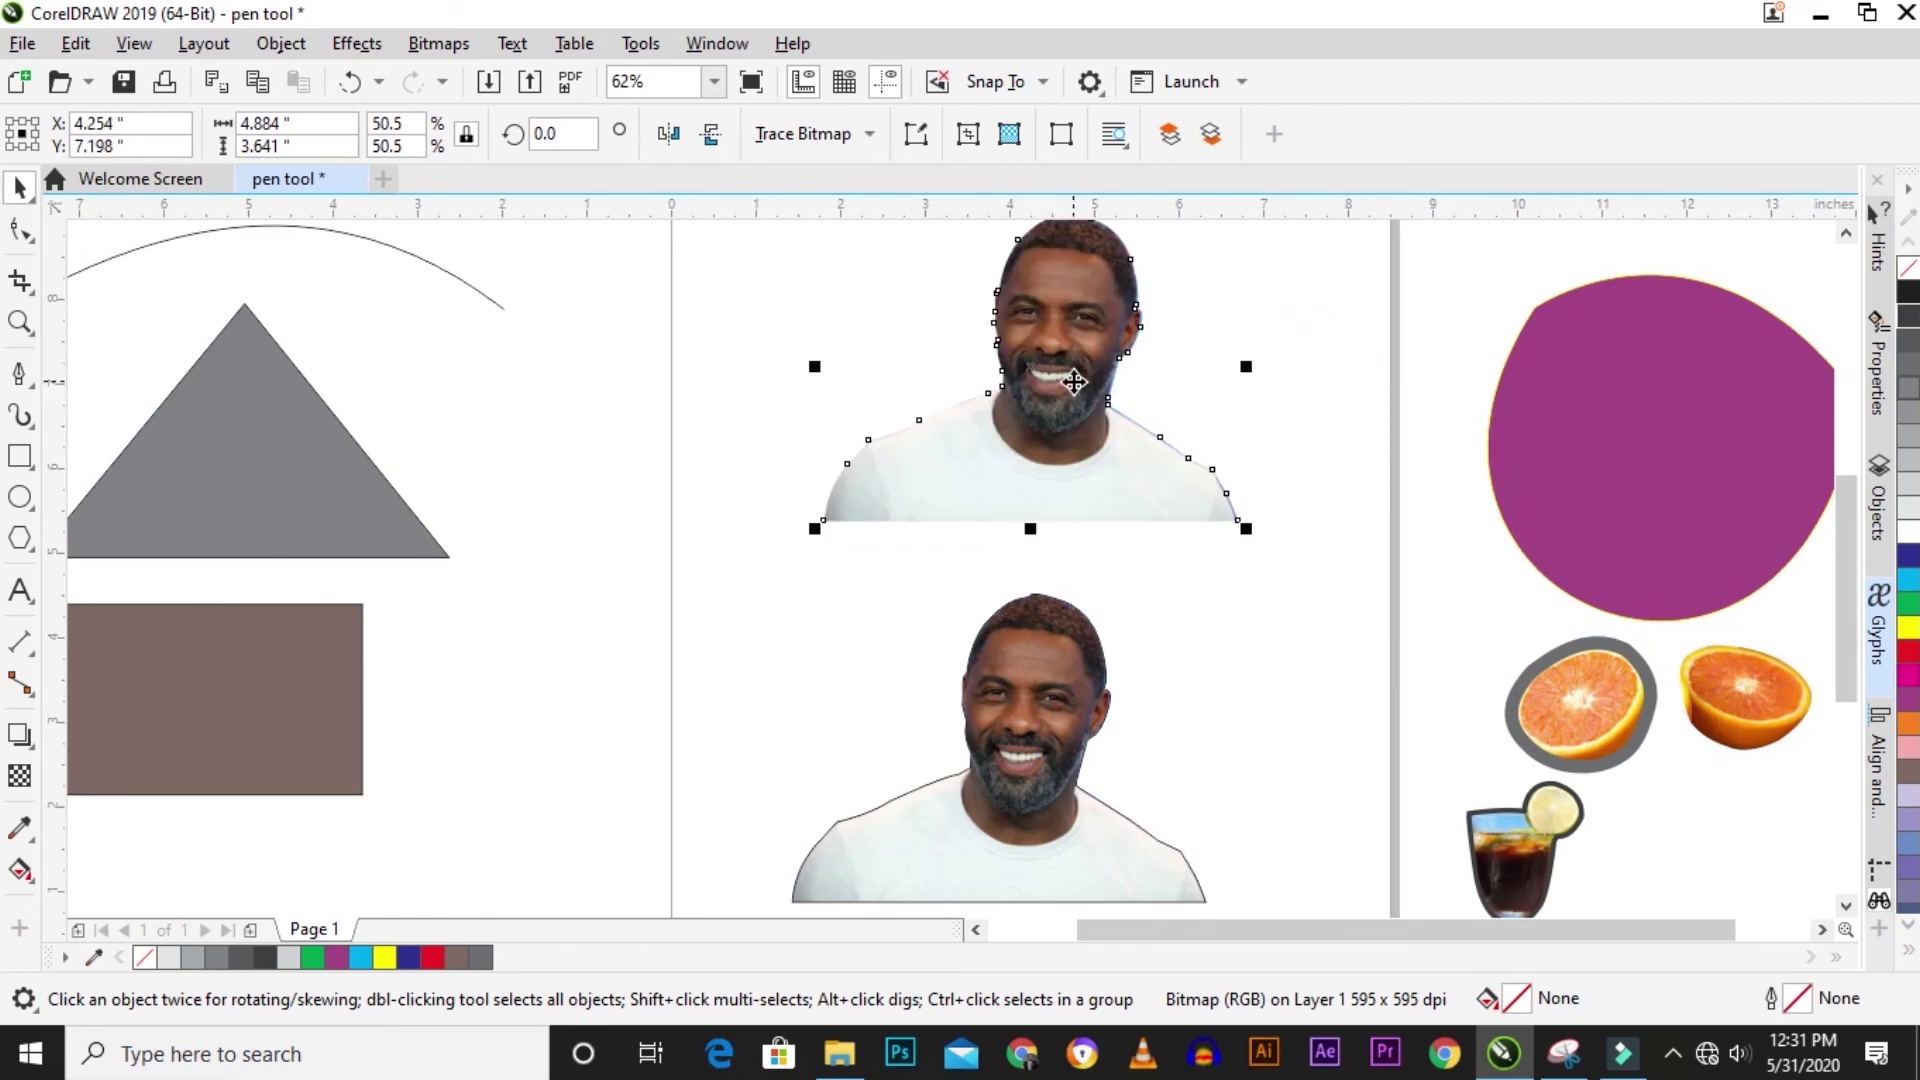
Inspect the upper cutout's edges, and open the lower portrait's PowerClip contents to view the full photo before finishing the edit.
scroll(1071, 343, "up", 4)
scroll(1076, 344, "down", 2)
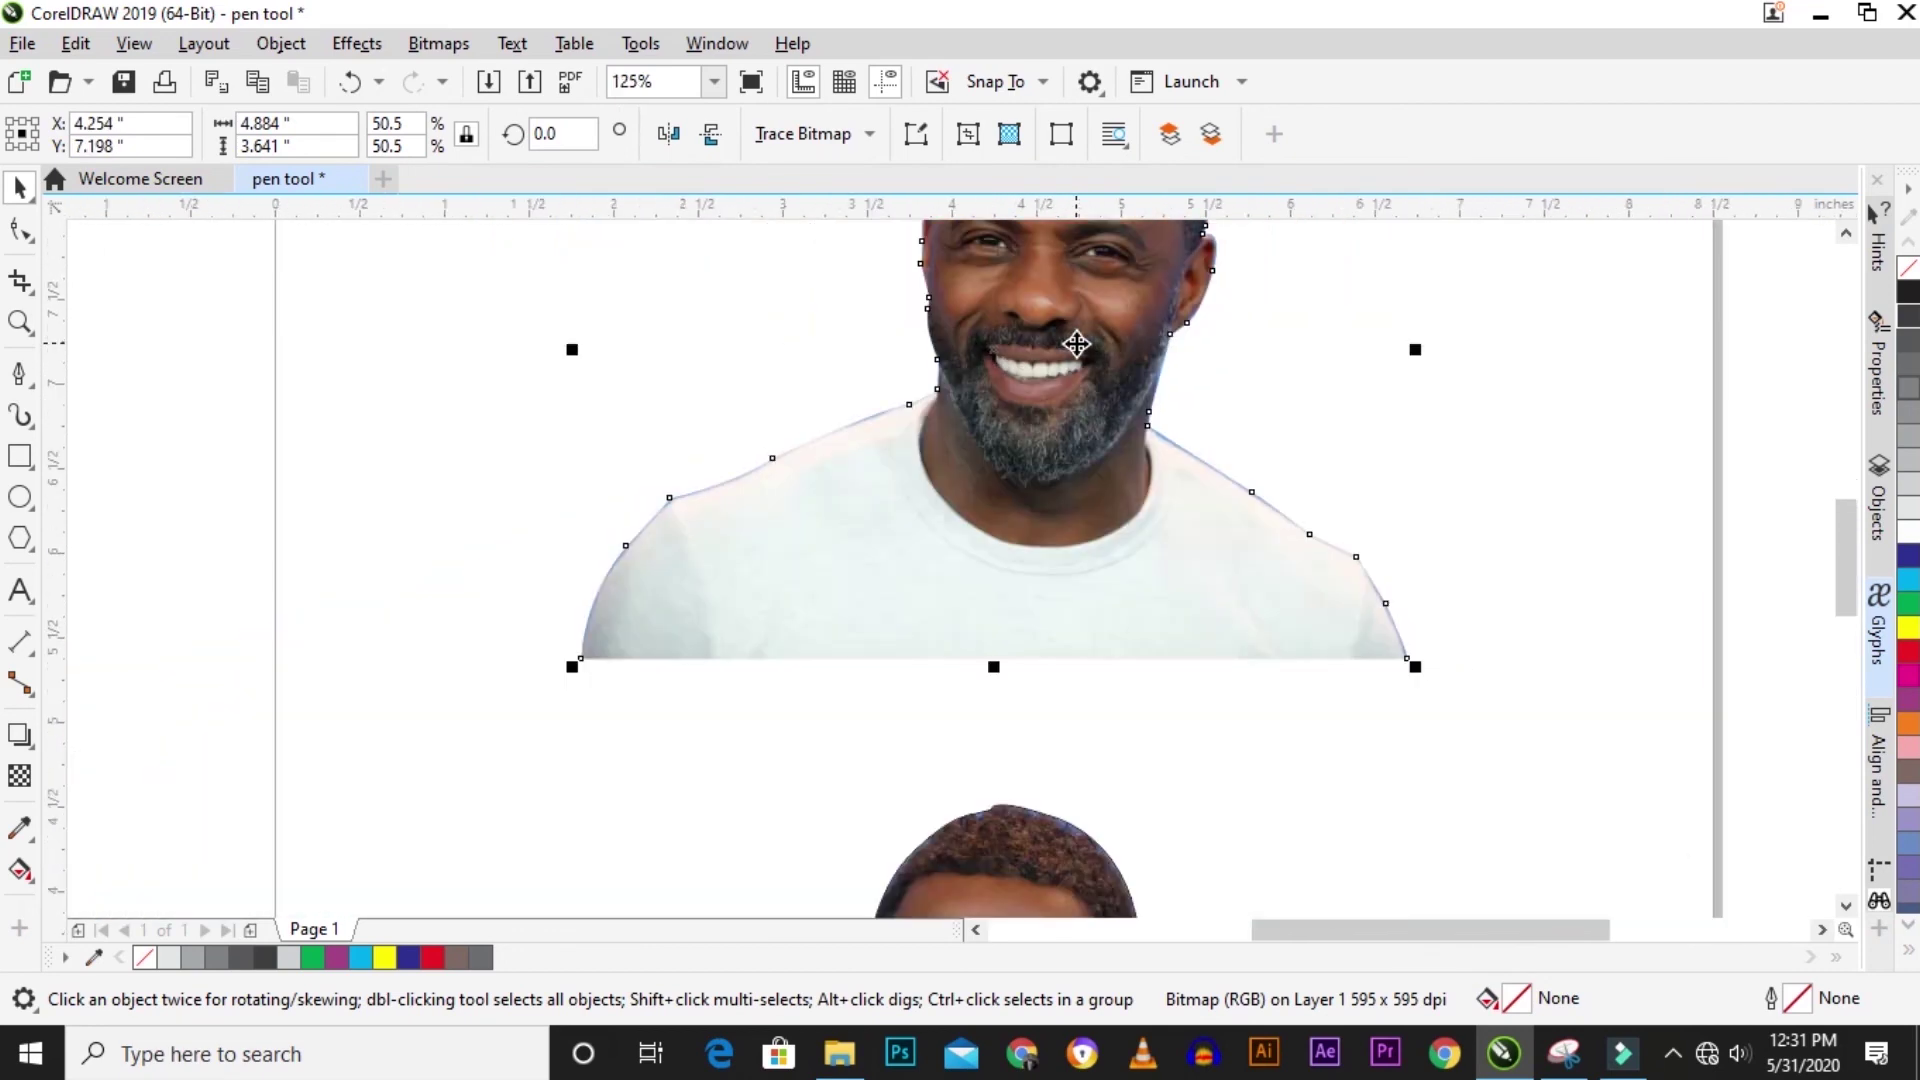
scroll(1070, 636, "down", 2)
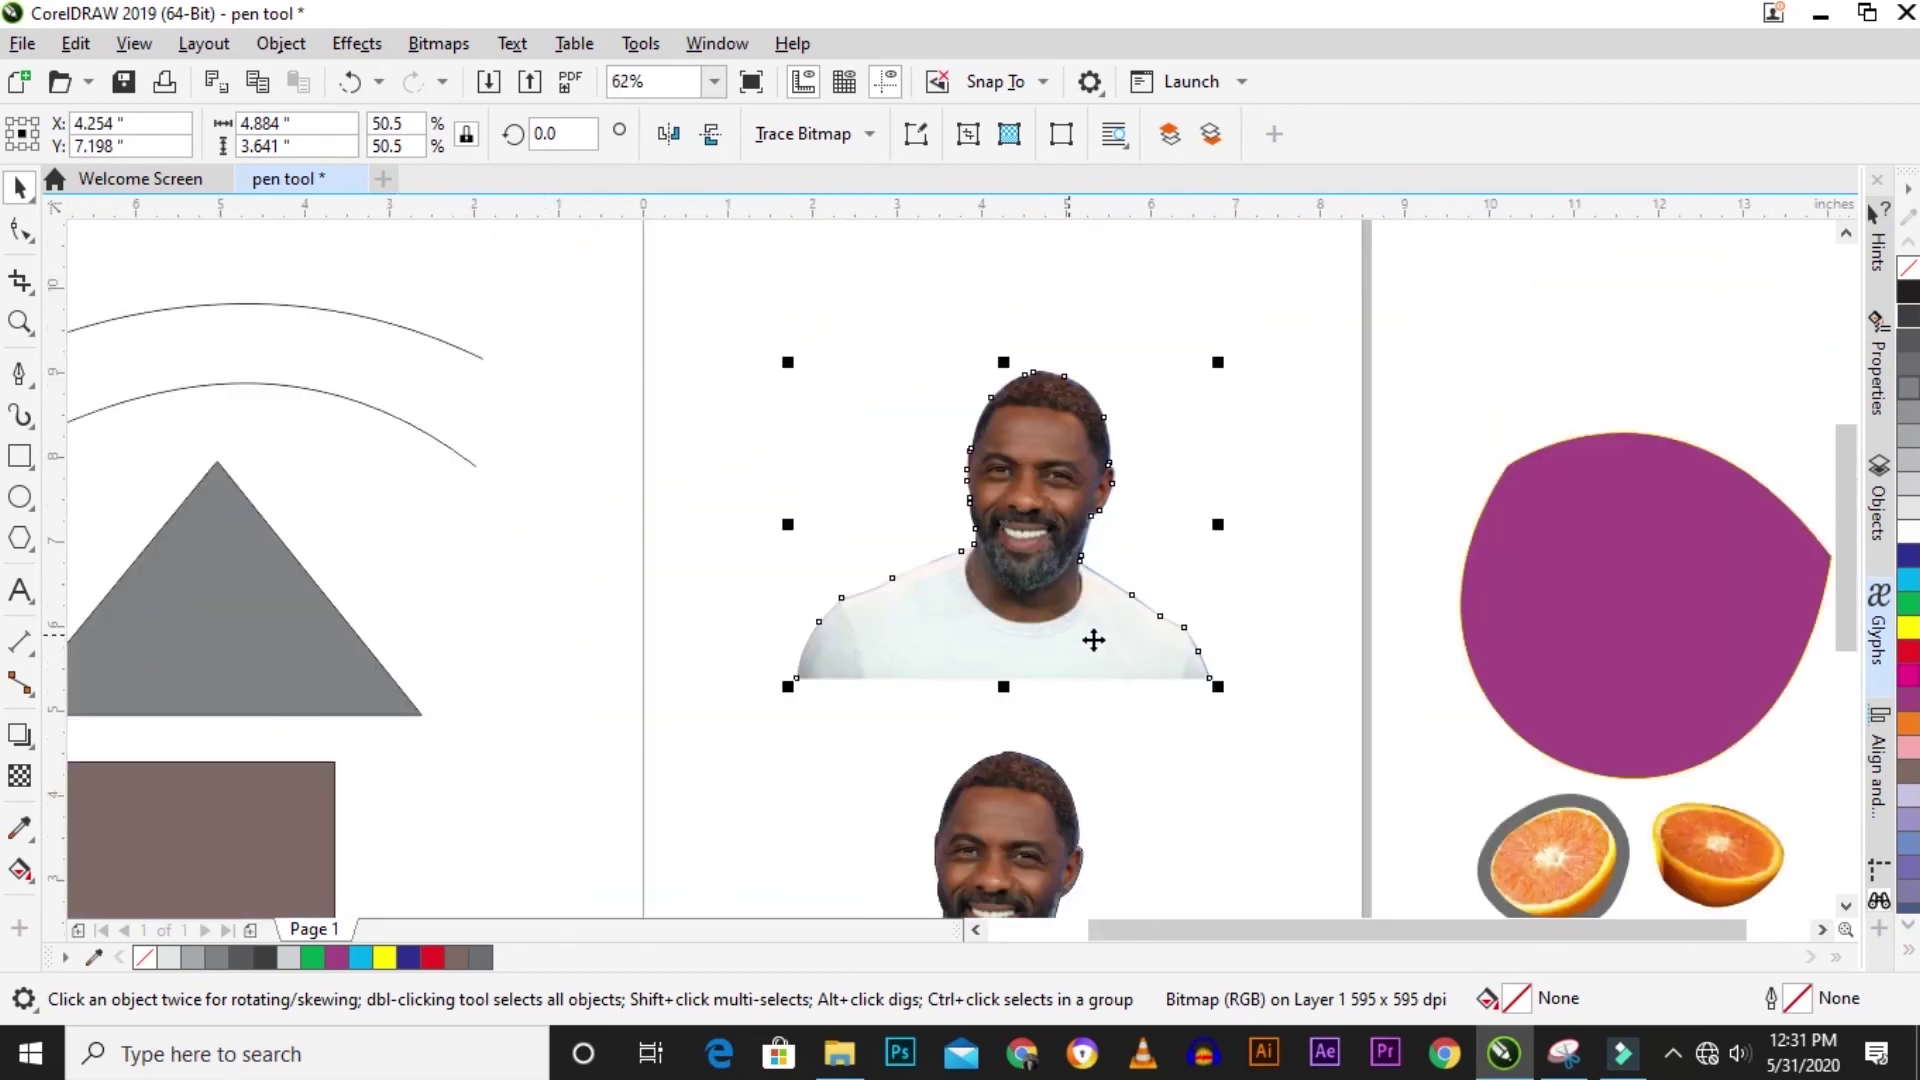
left_click_drag(1838, 436, 1857, 525)
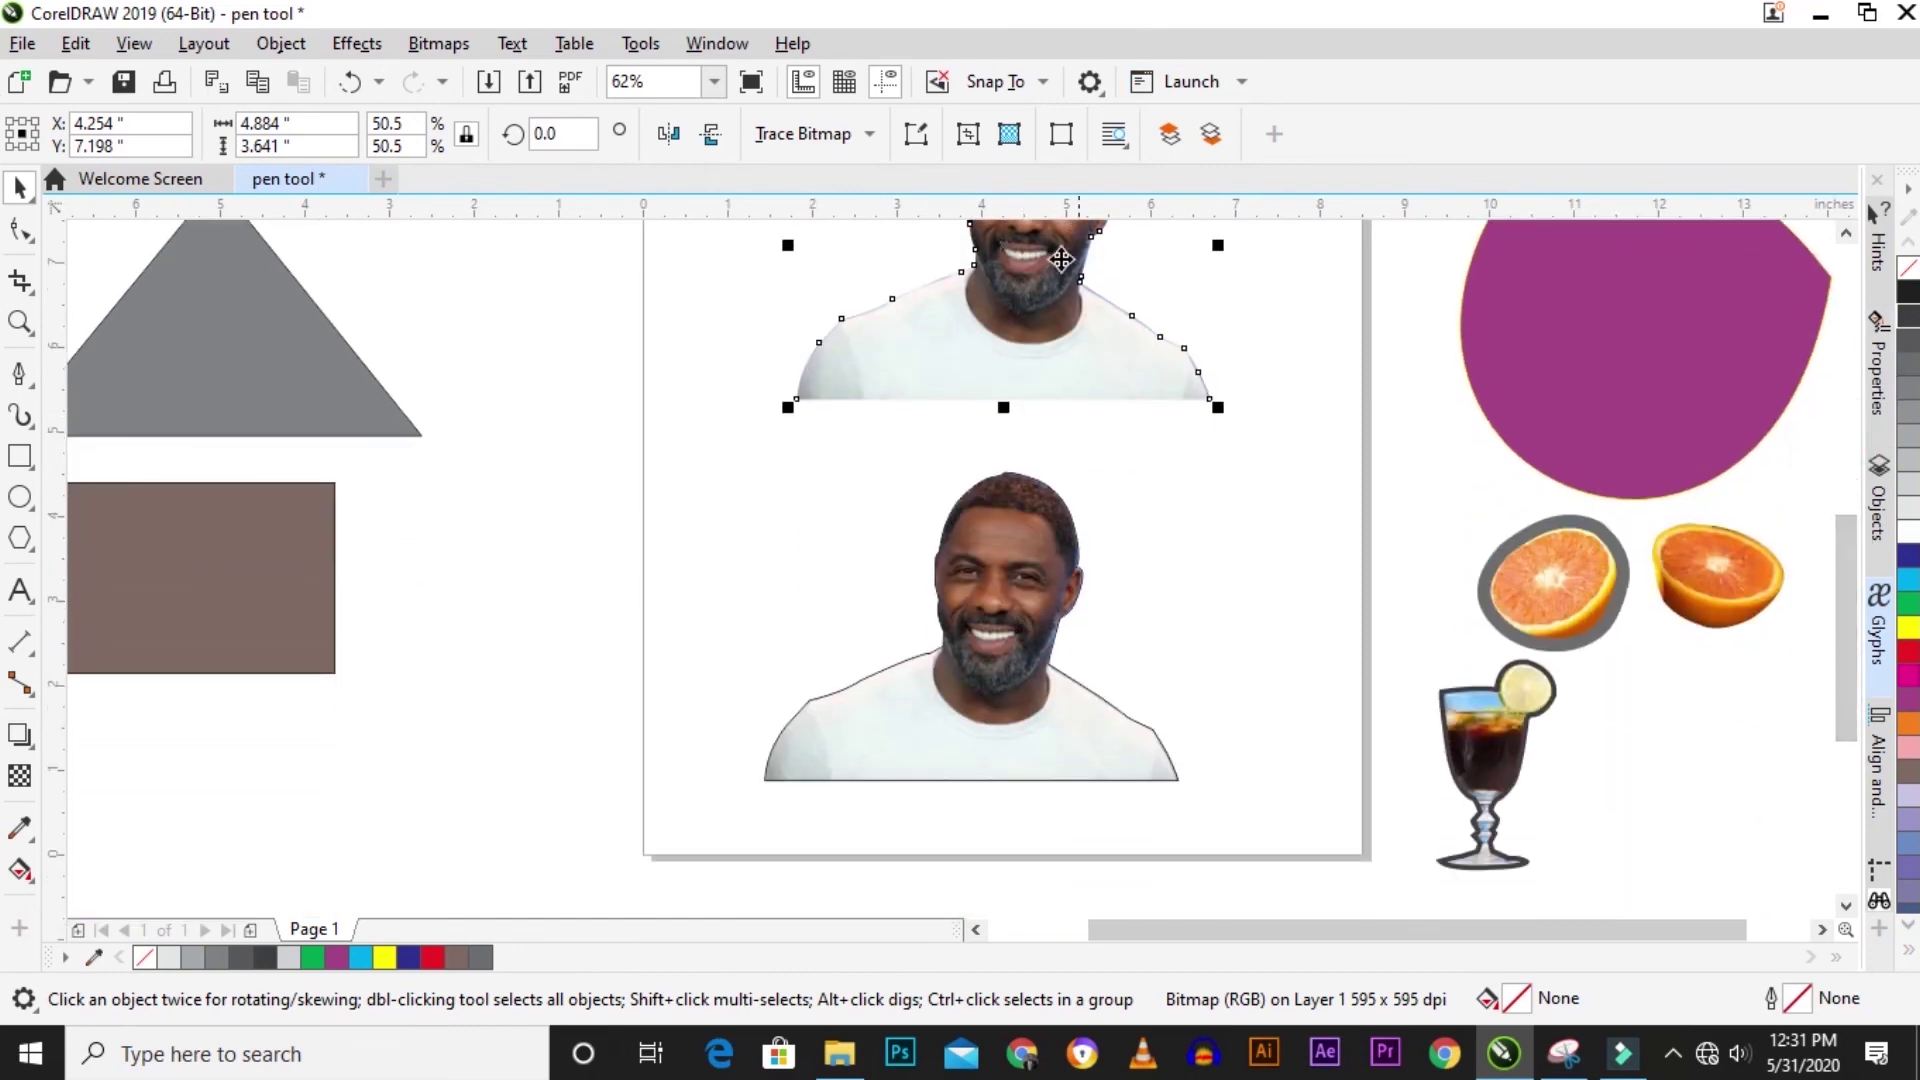
left_click(966, 656)
key("F10")
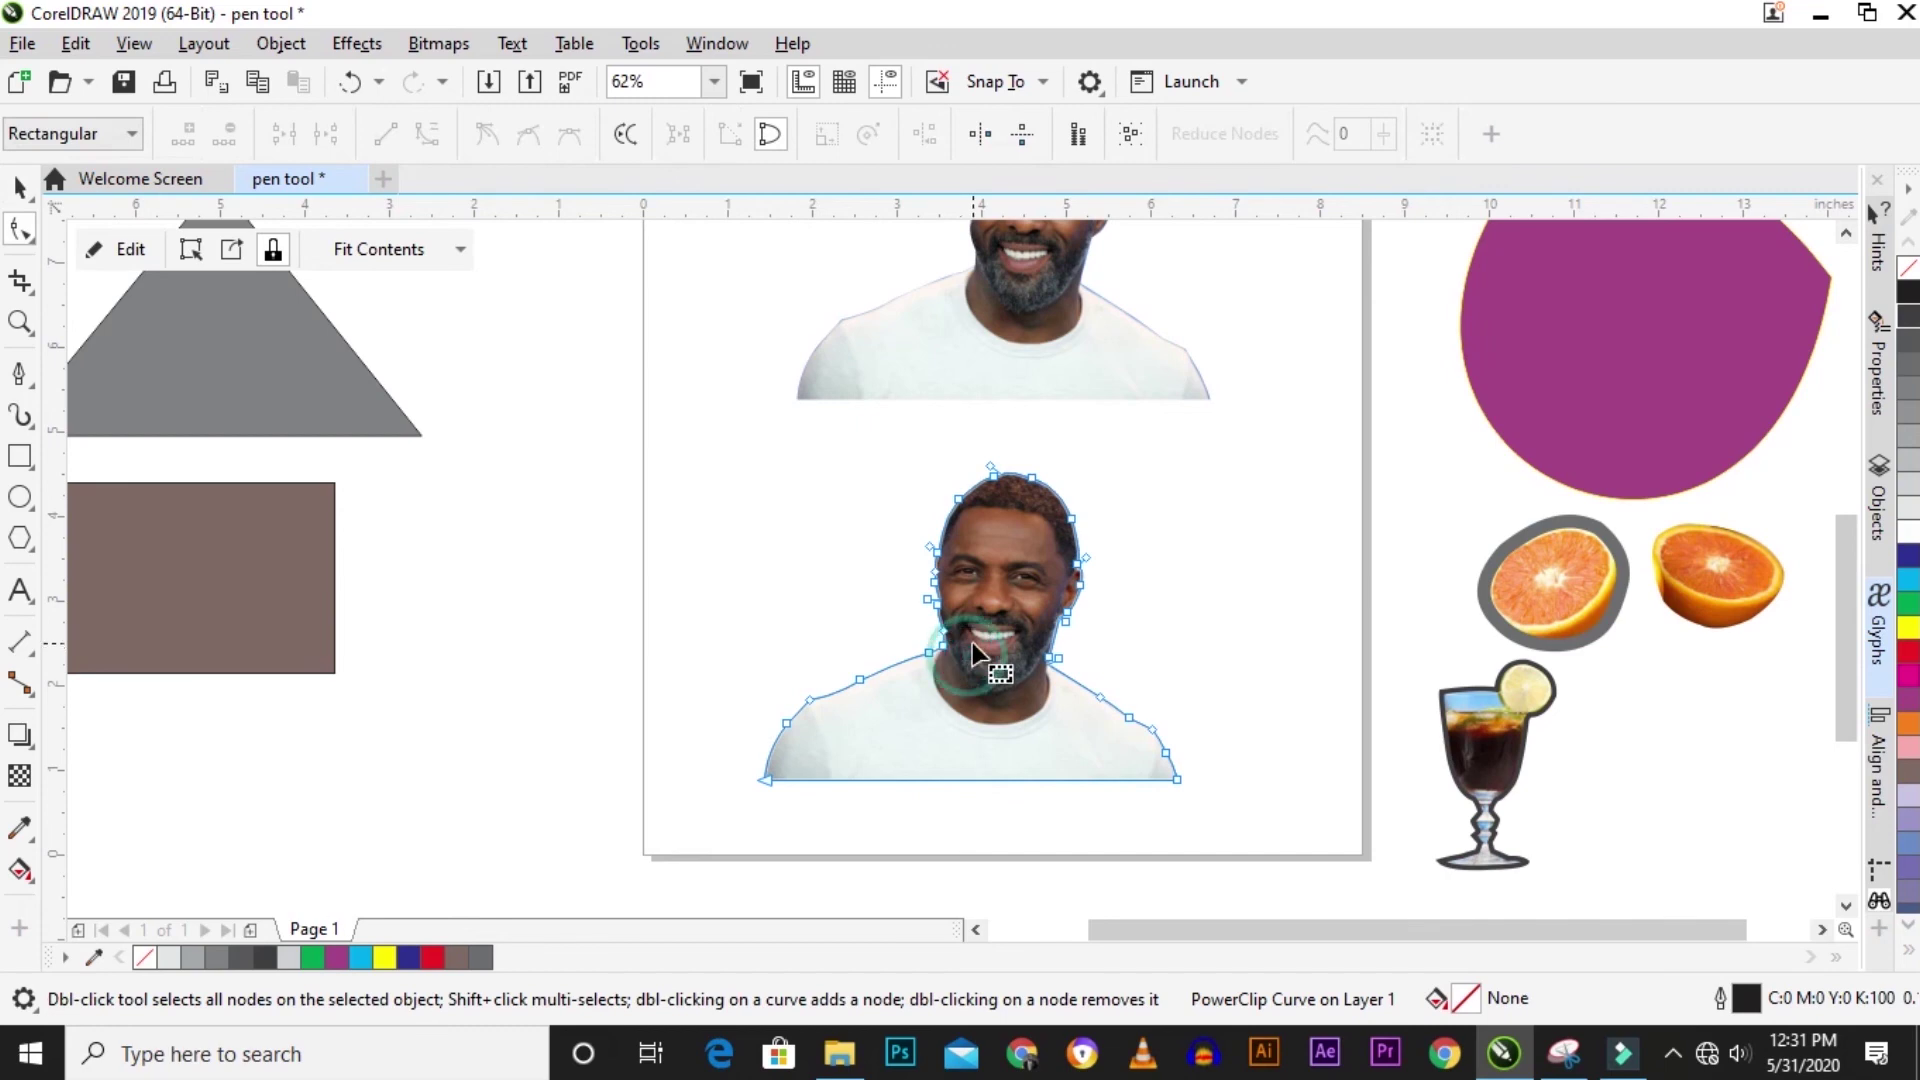
key("space")
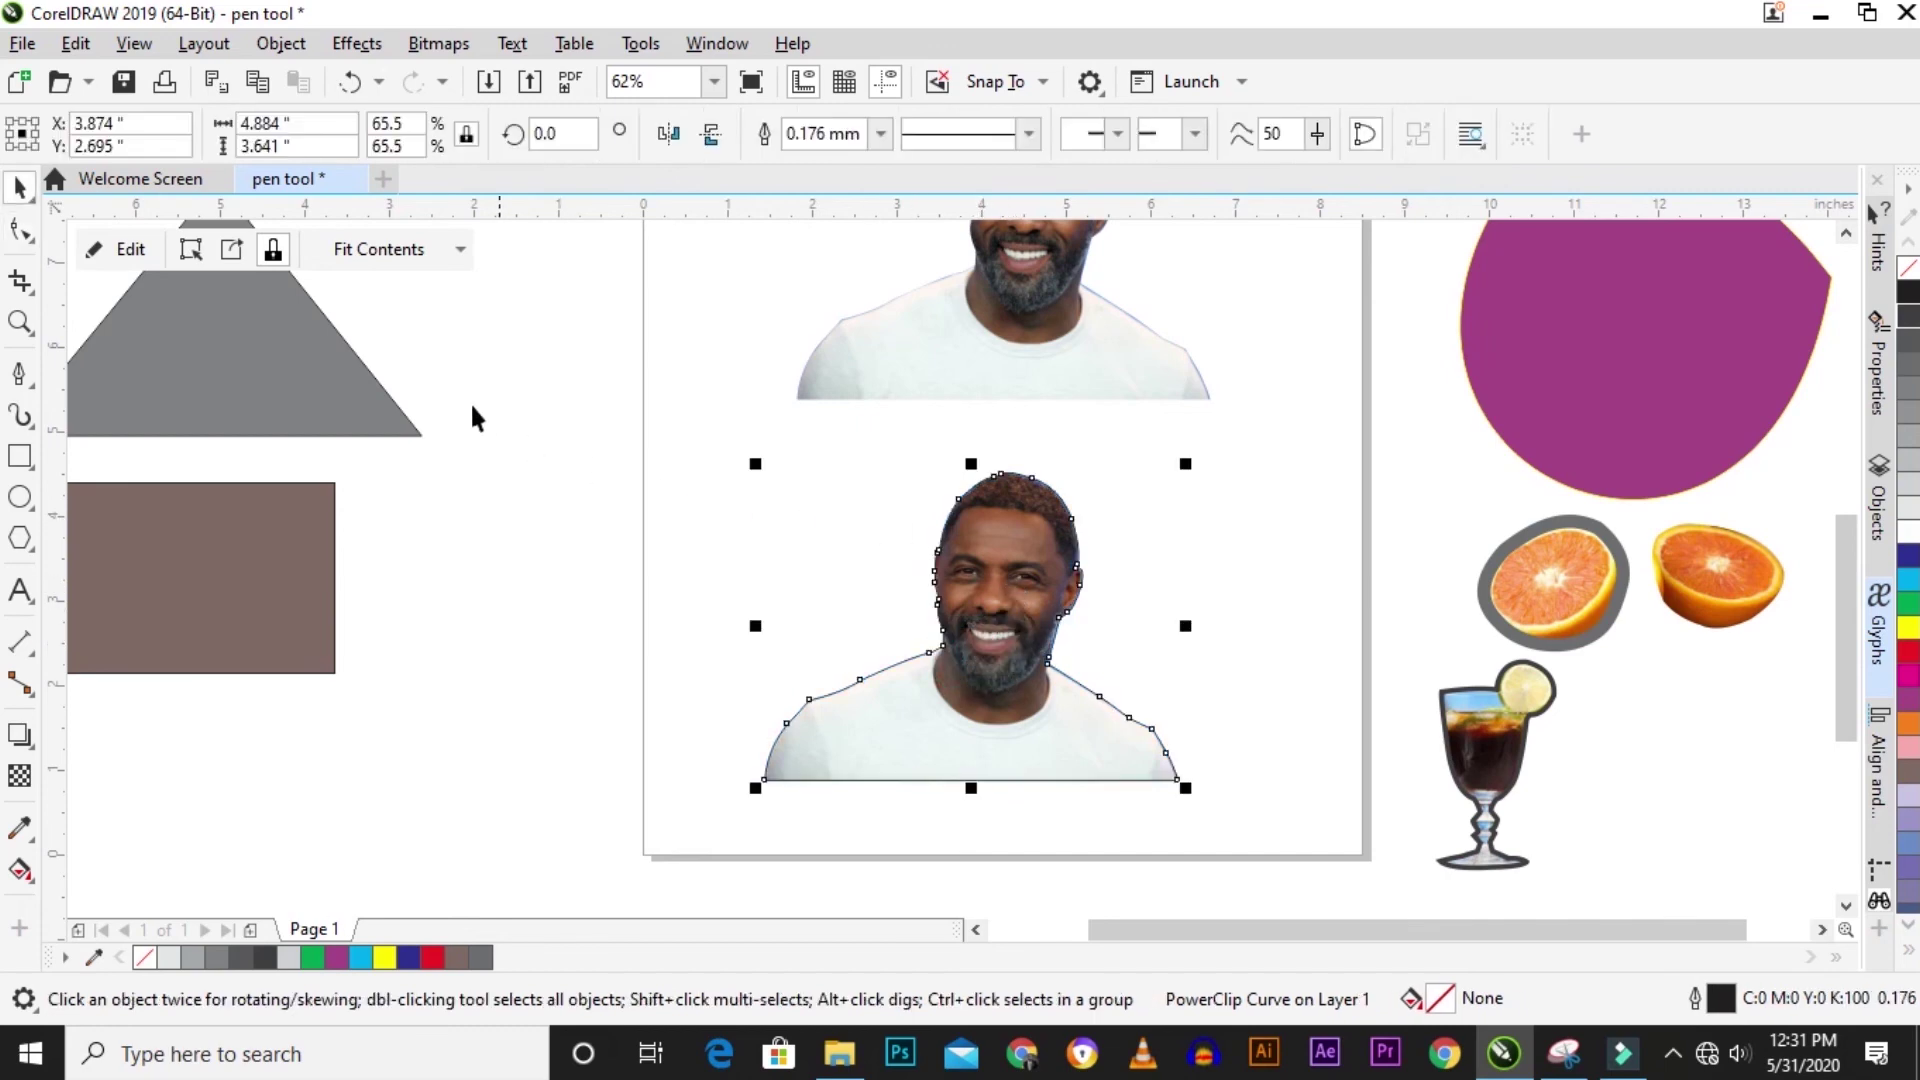
left_click(128, 249)
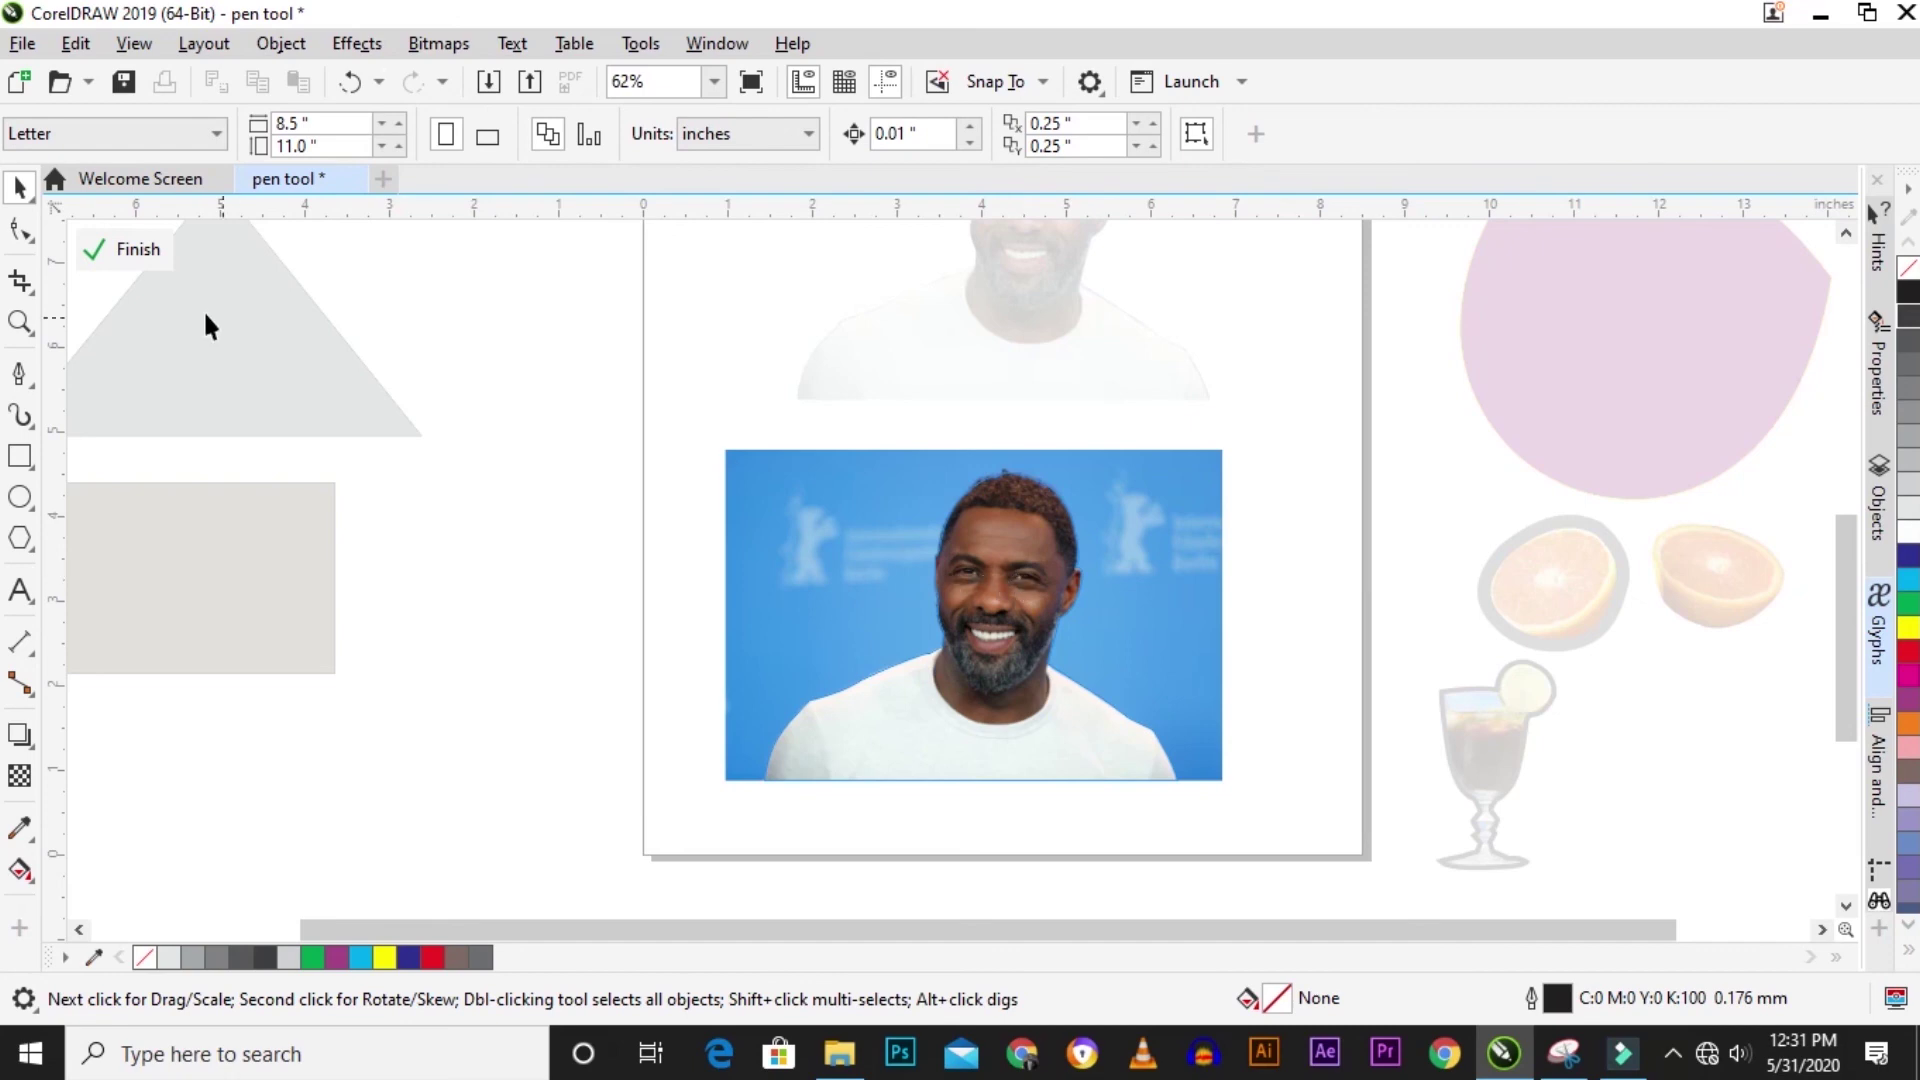
left_click(131, 251)
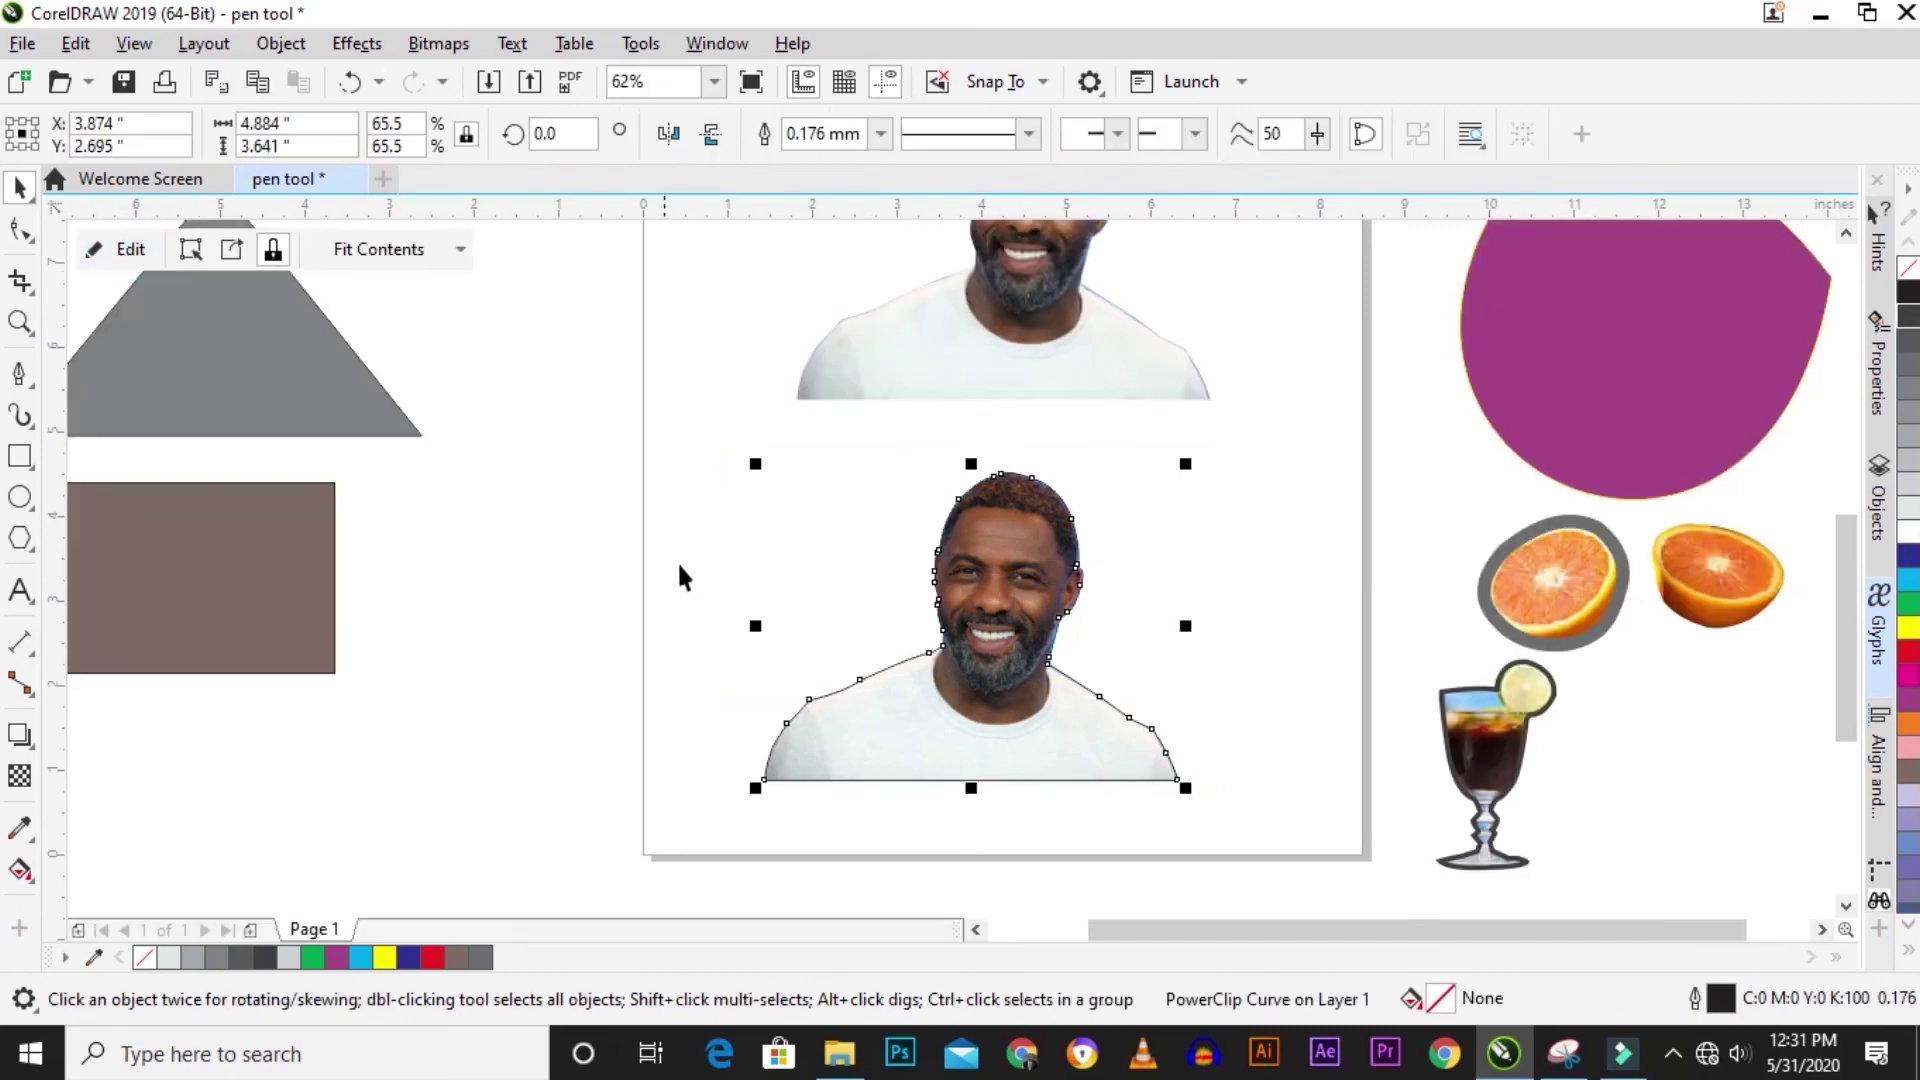
left_click(737, 553)
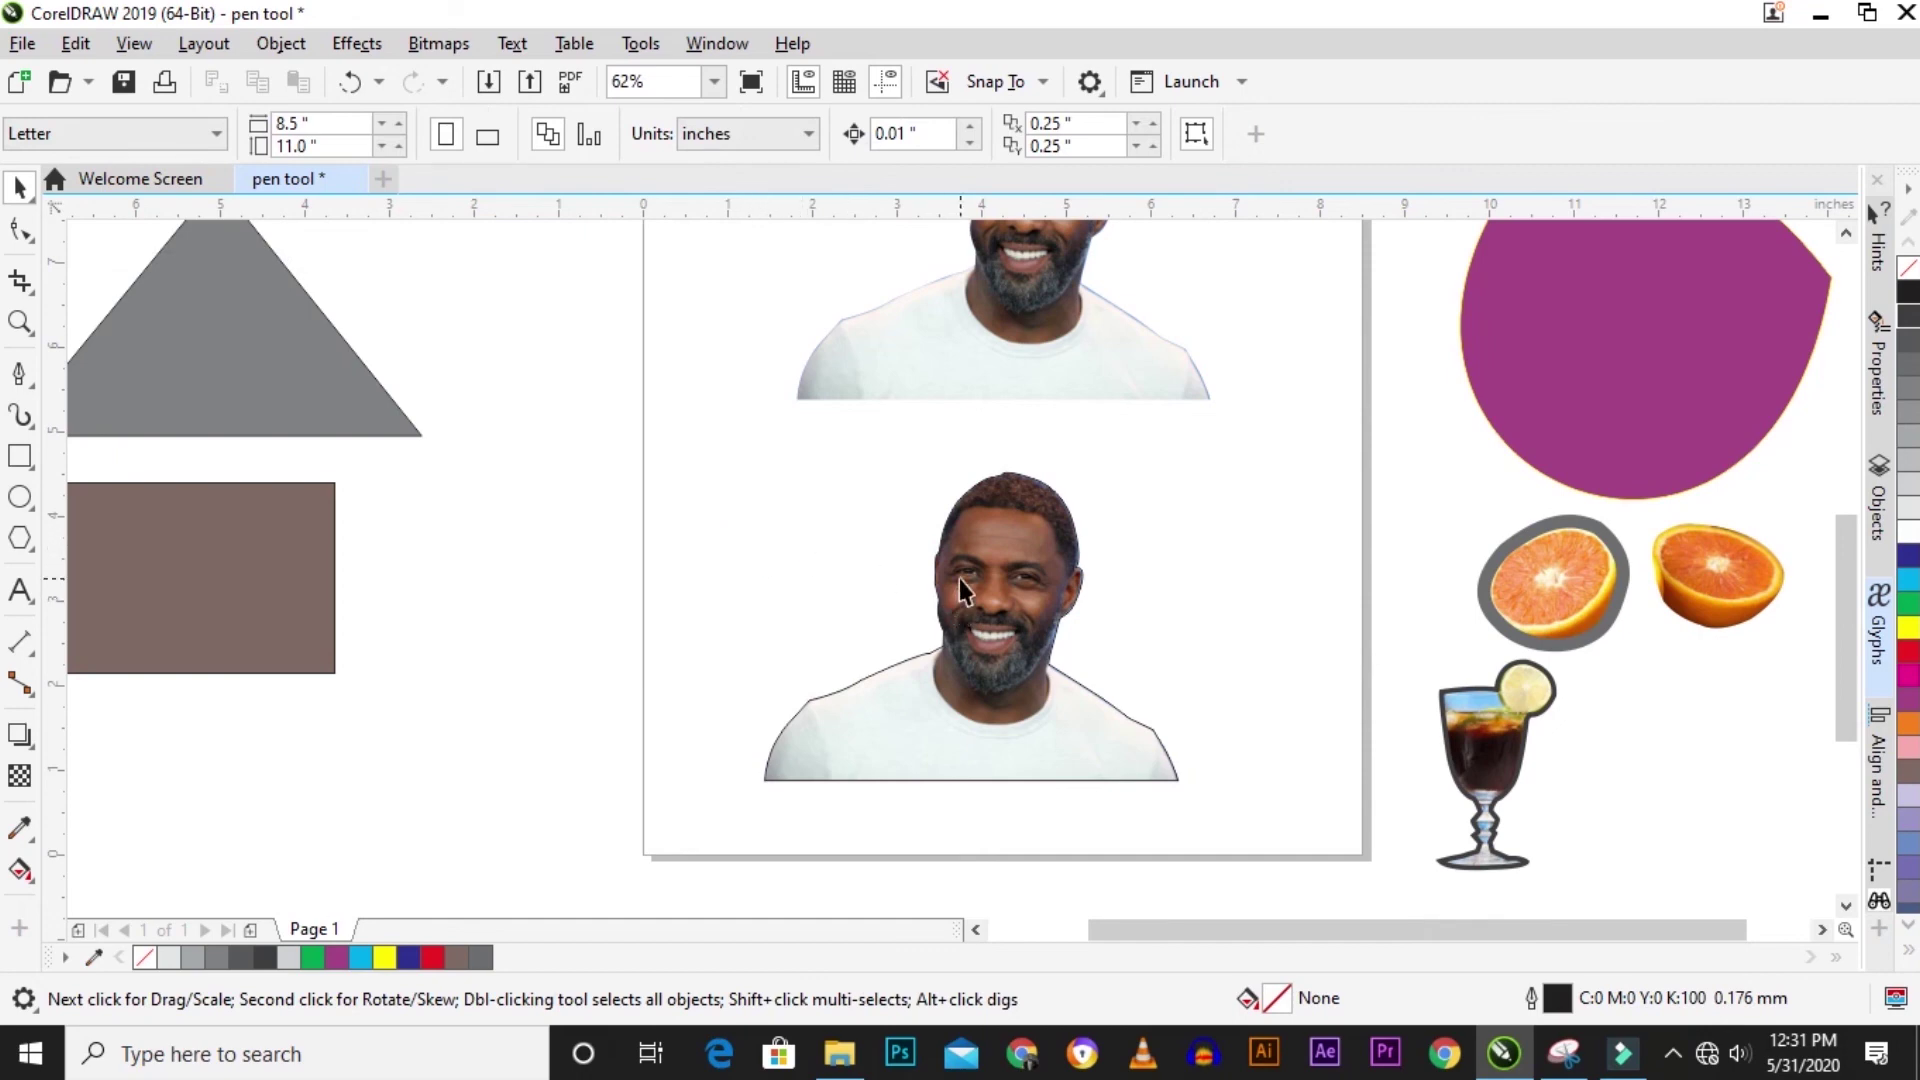
Compare the two portrait cutouts on the page and select the upper one for a closer look.
scroll(946, 507, "down", 1)
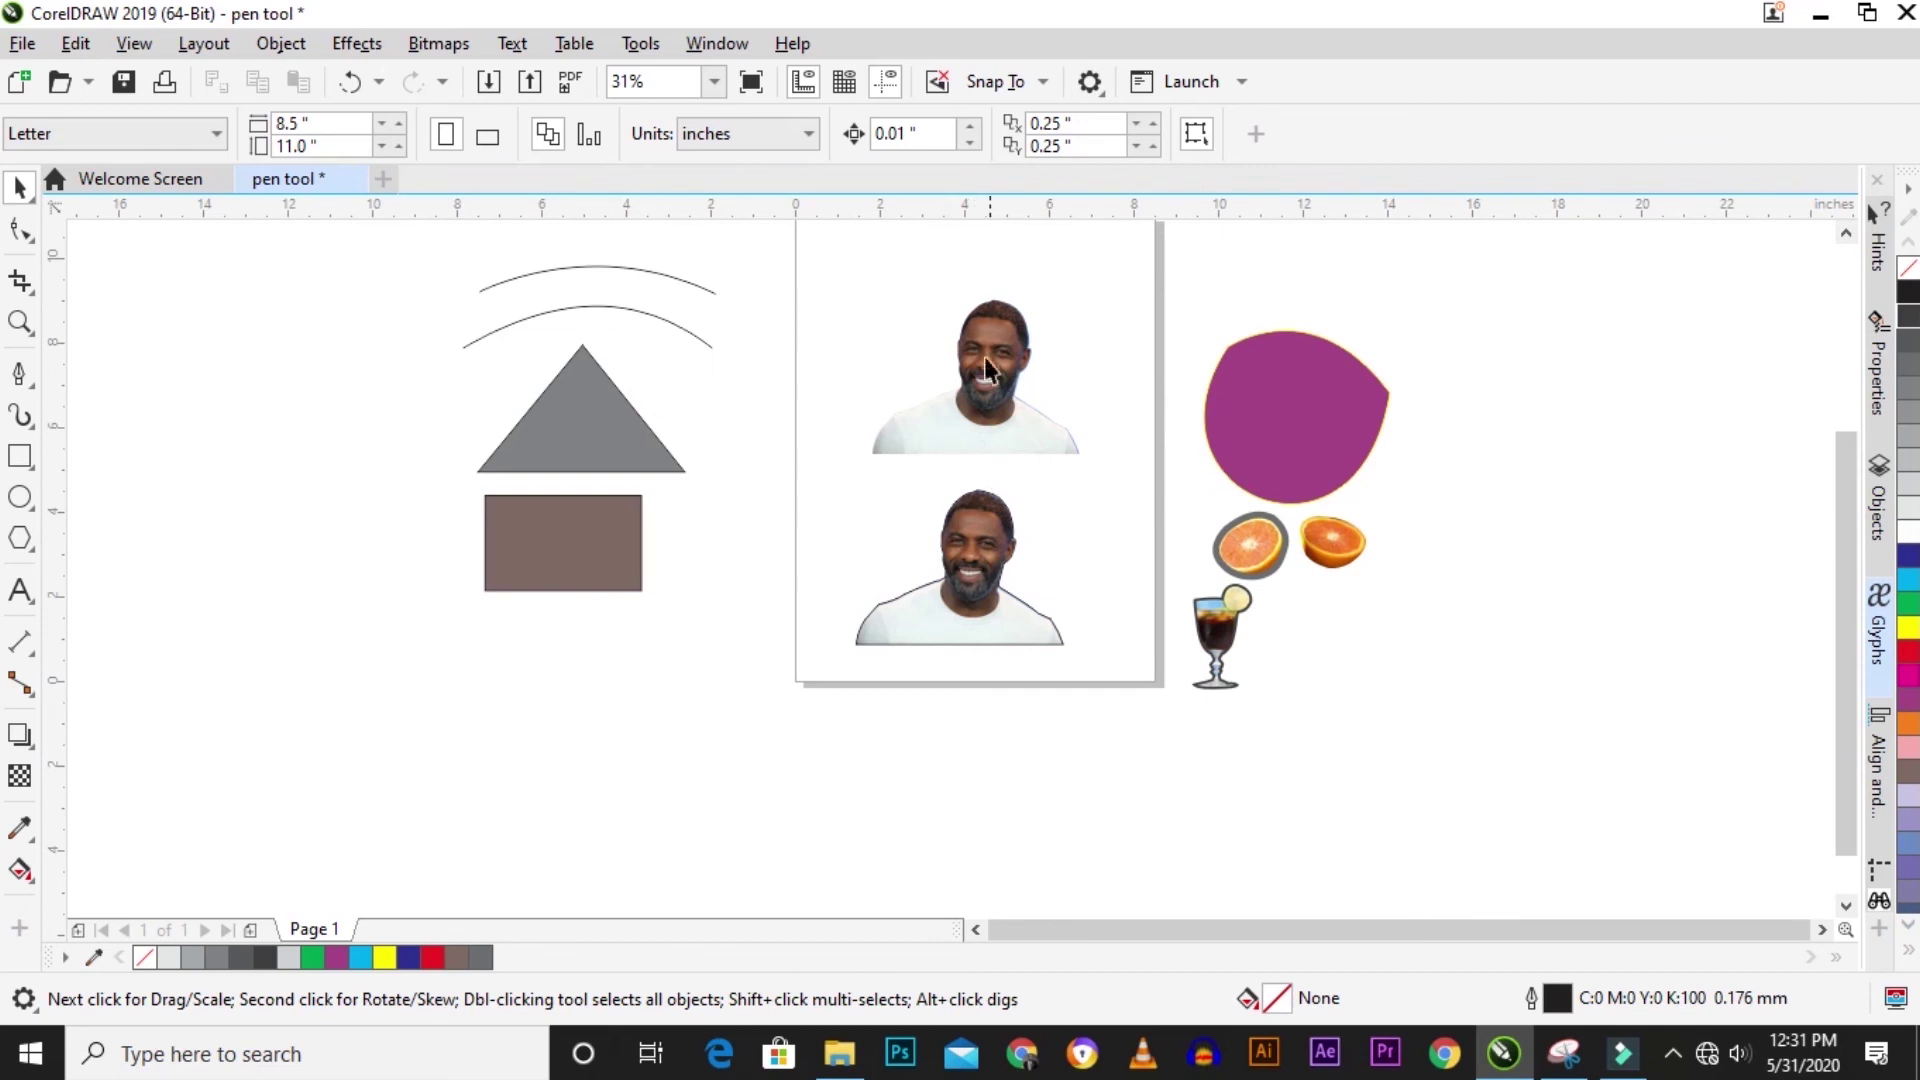
scroll(984, 357, "up", 2)
scroll(994, 482, "down", 2)
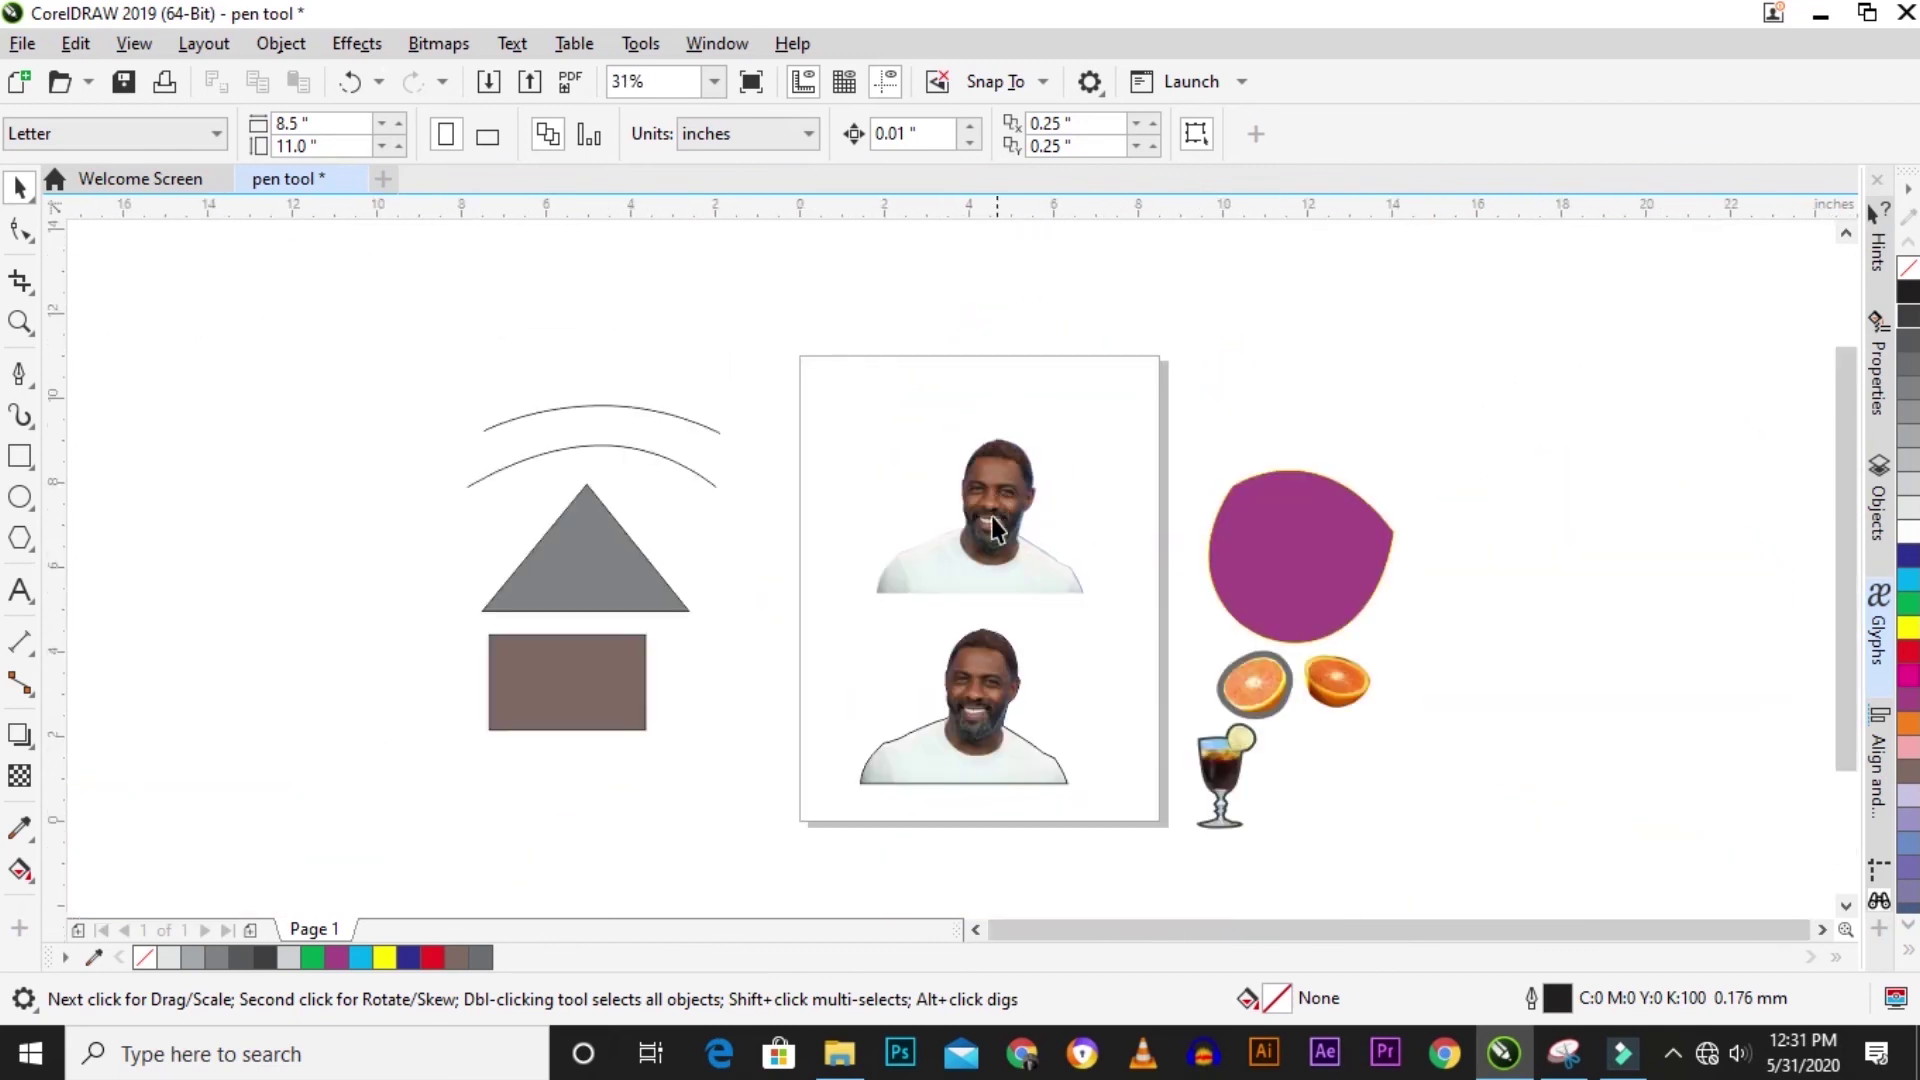
left_click(984, 536)
scroll(986, 536, "up", 1)
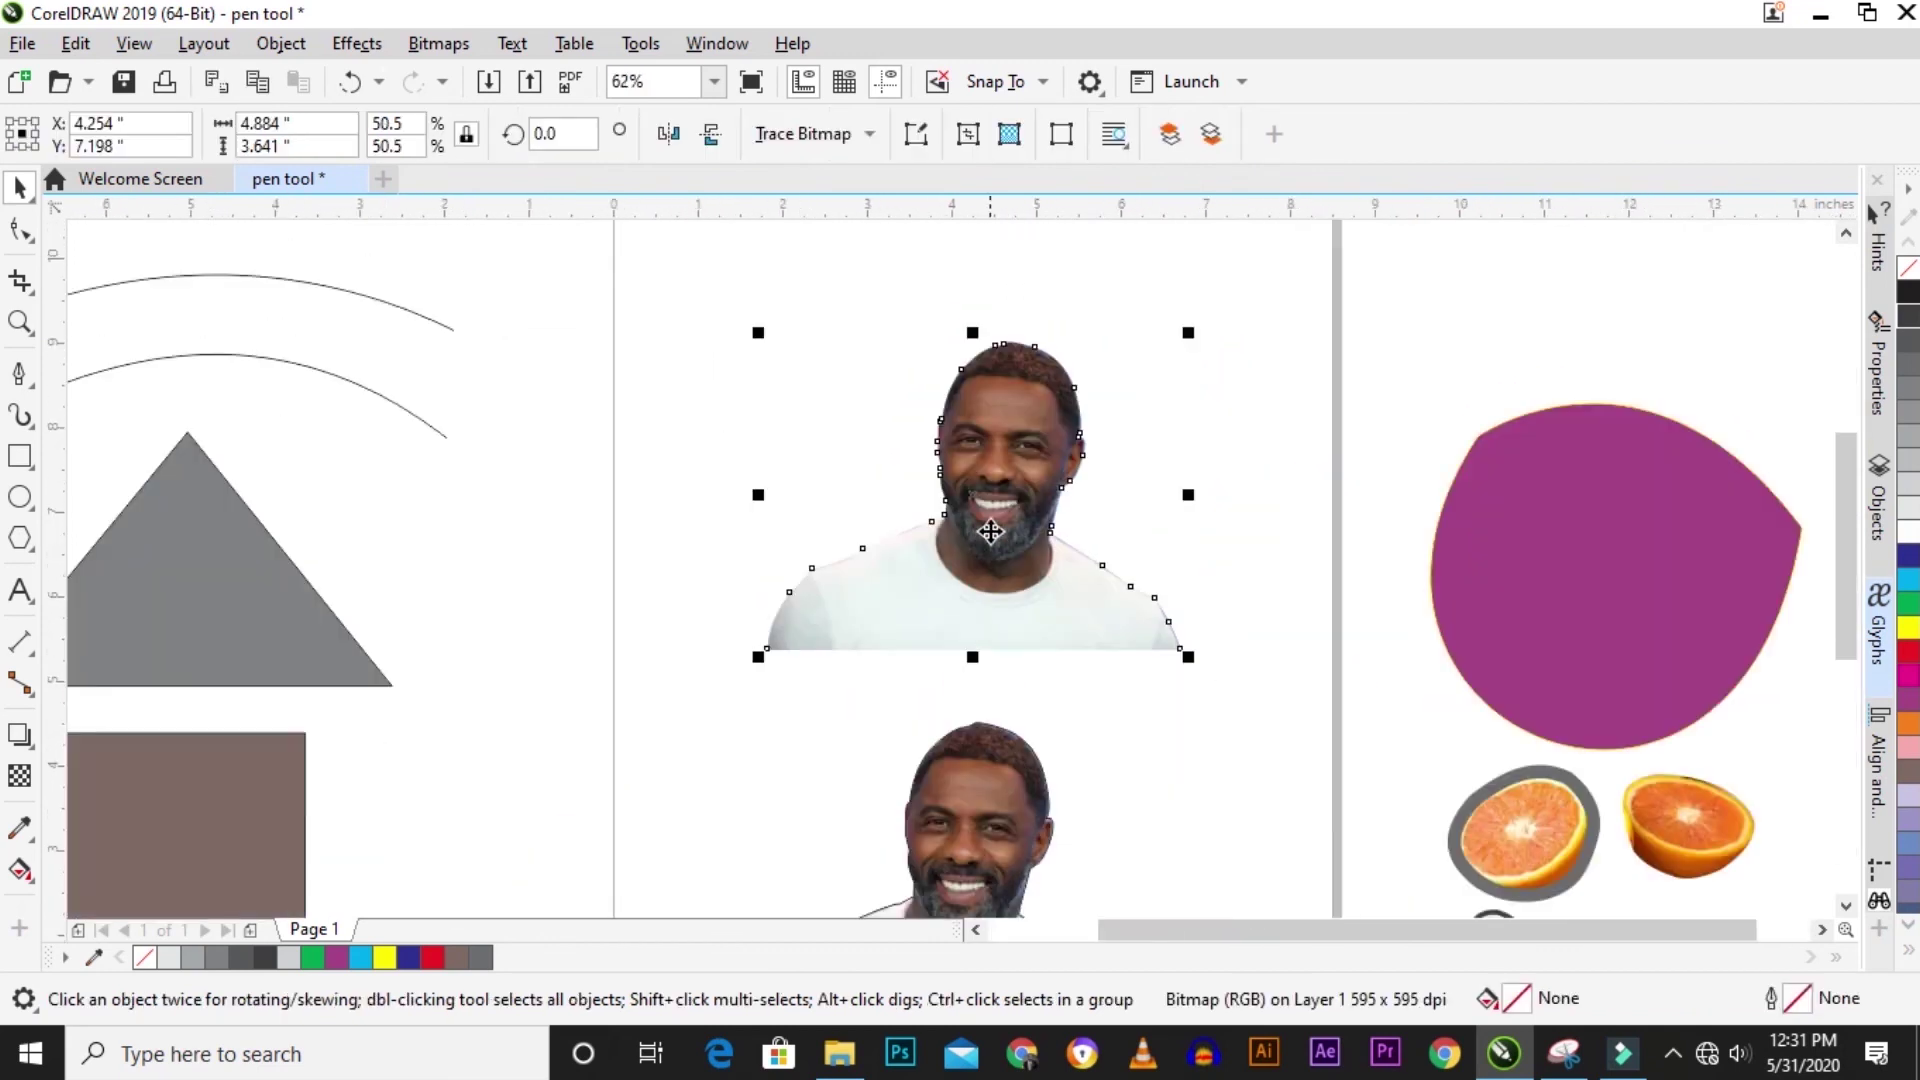